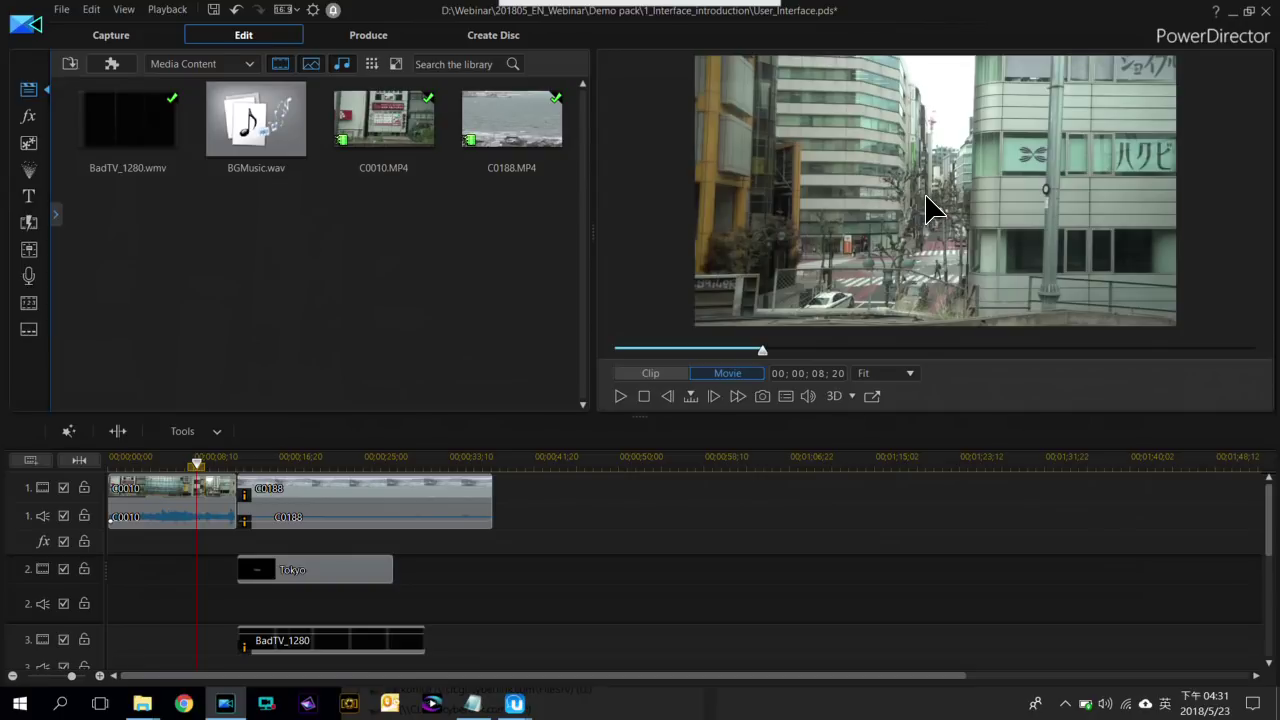
View the movie preview in full screen and return to the editing workspace
{"action": "double_click", "coordinate": [928, 207]}
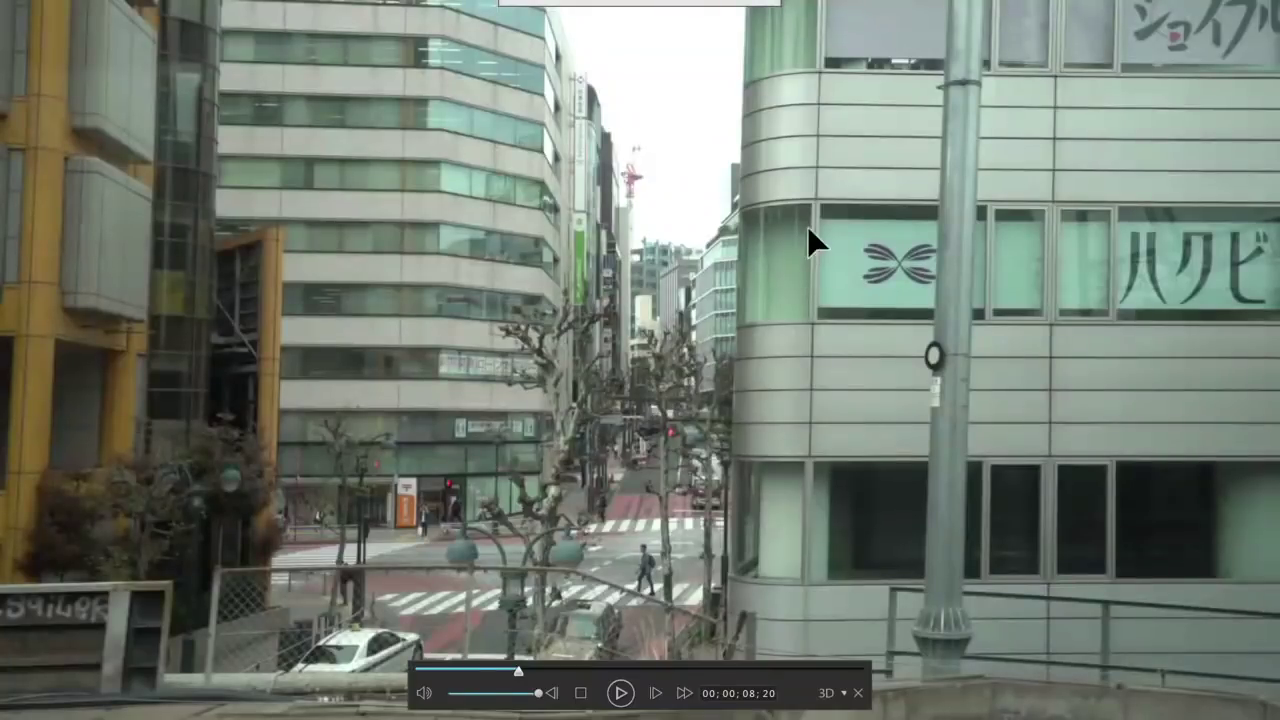
{"action": "double_click", "coordinate": [692, 200]}
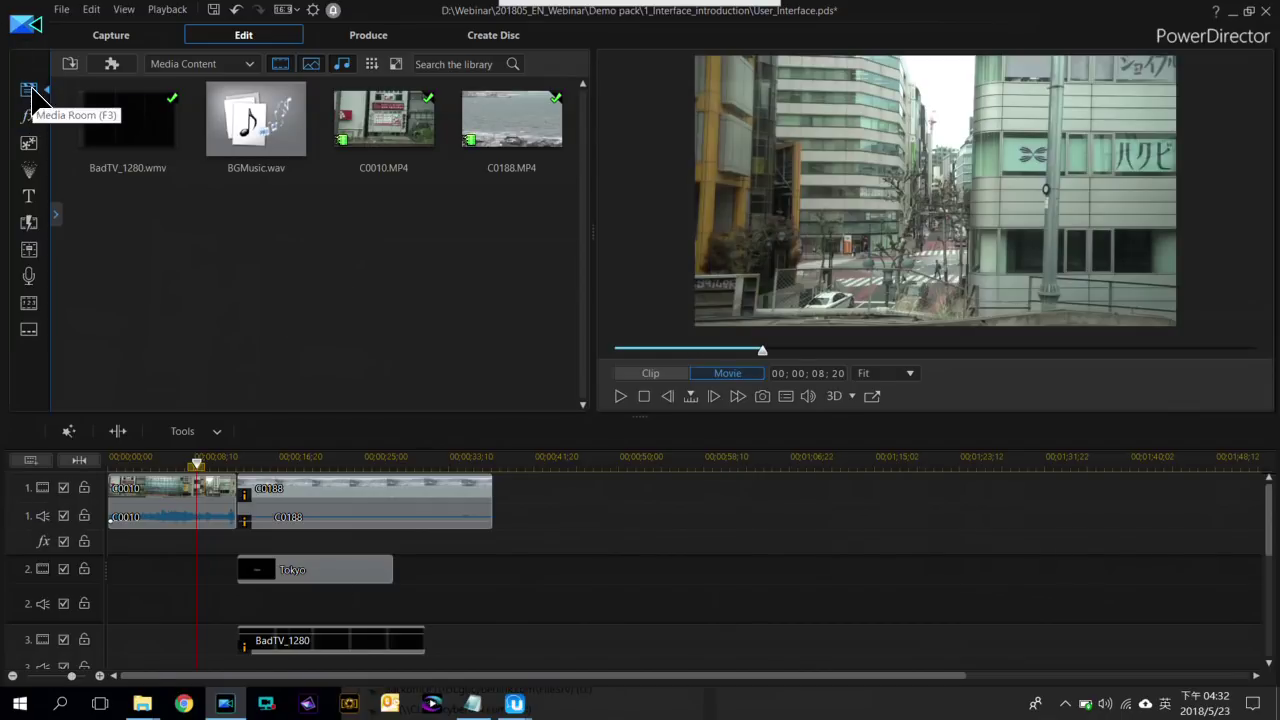
Look at the media import options and bring C0005_0.mp4 from the 3_Mask_designer folder into the media library
{"action": "left_click", "coordinate": [62, 10]}
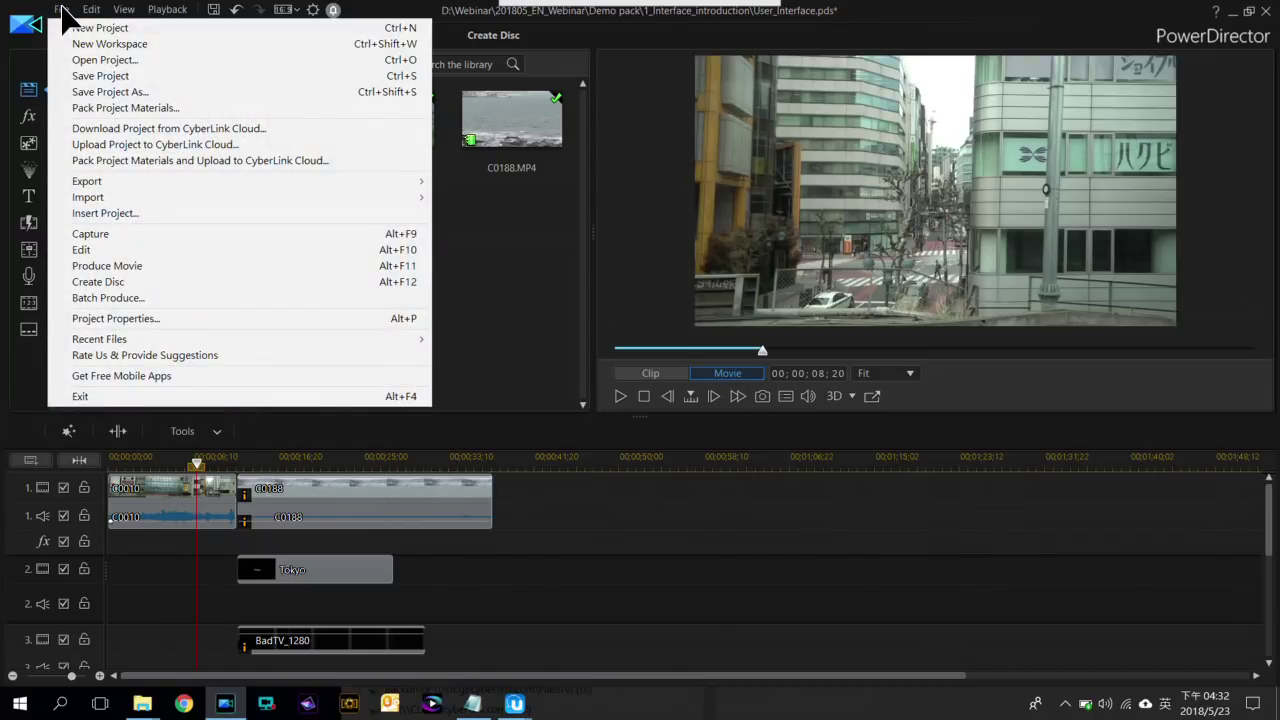
{"action": "mouse_move", "coordinate": [130, 203]}
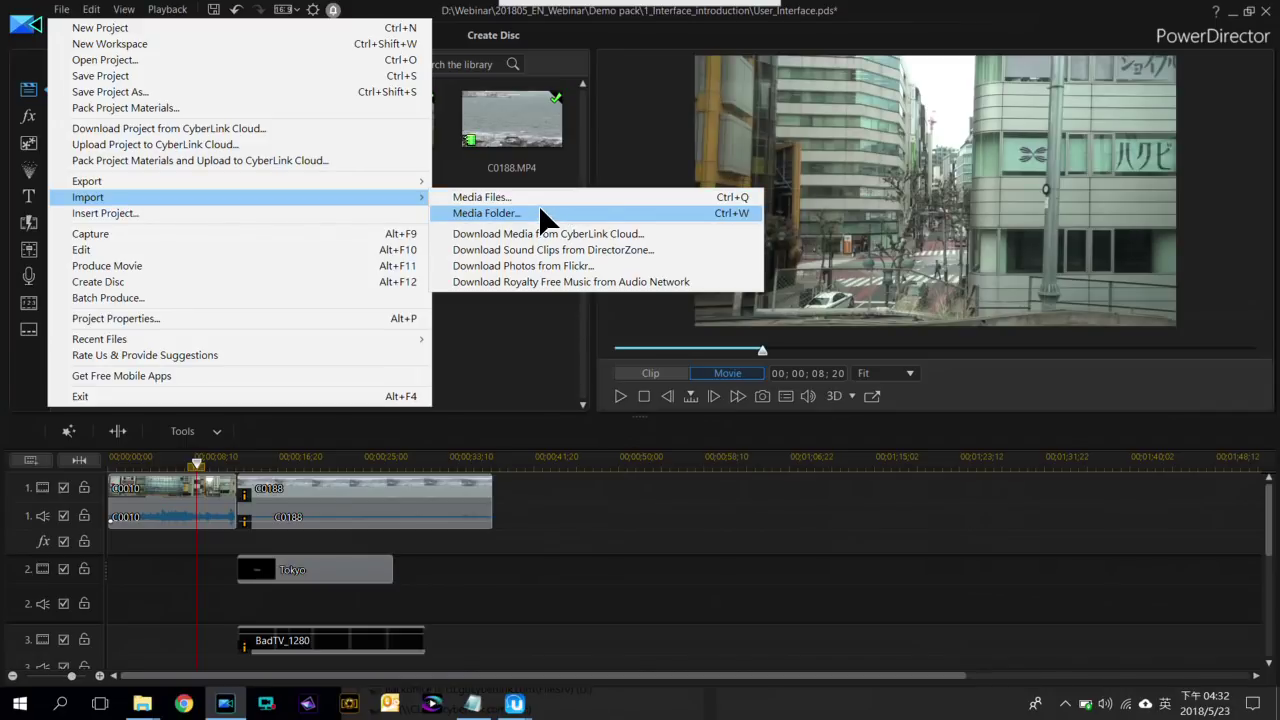
{"action": "left_click", "coordinate": [508, 340]}
{"action": "left_click", "coordinate": [137, 714]}
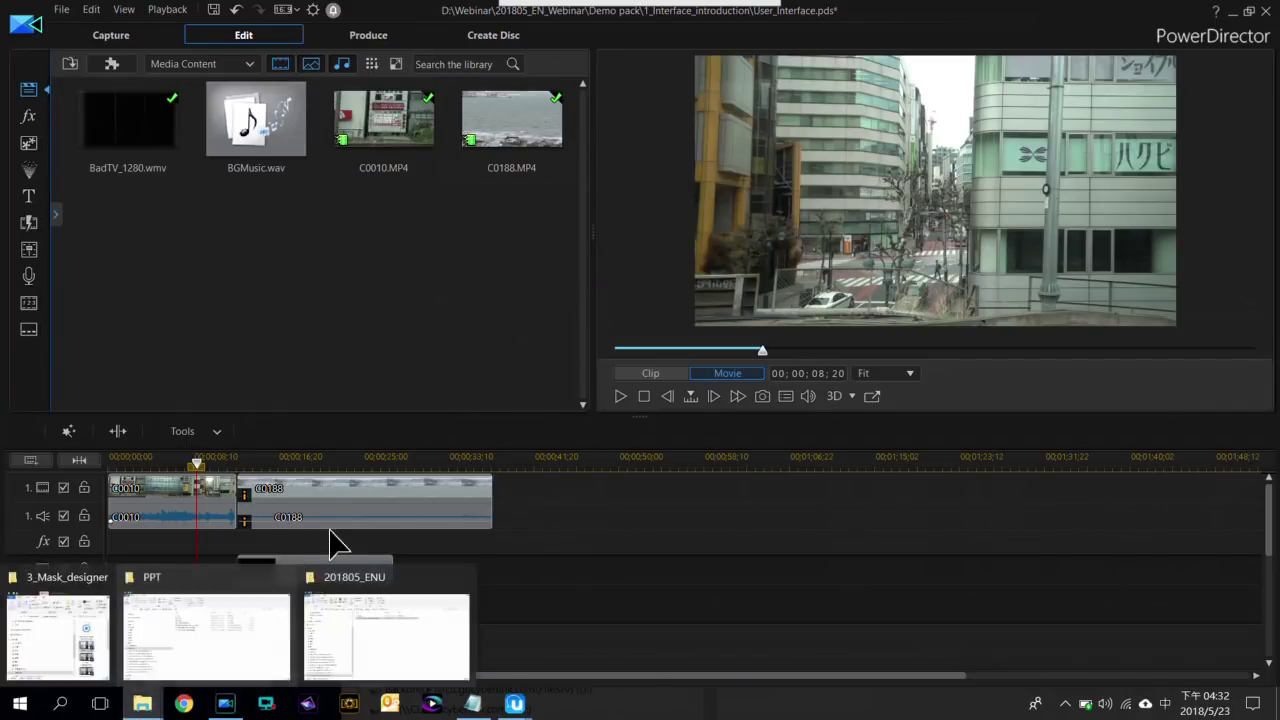
{"action": "left_click", "coordinate": [57, 634]}
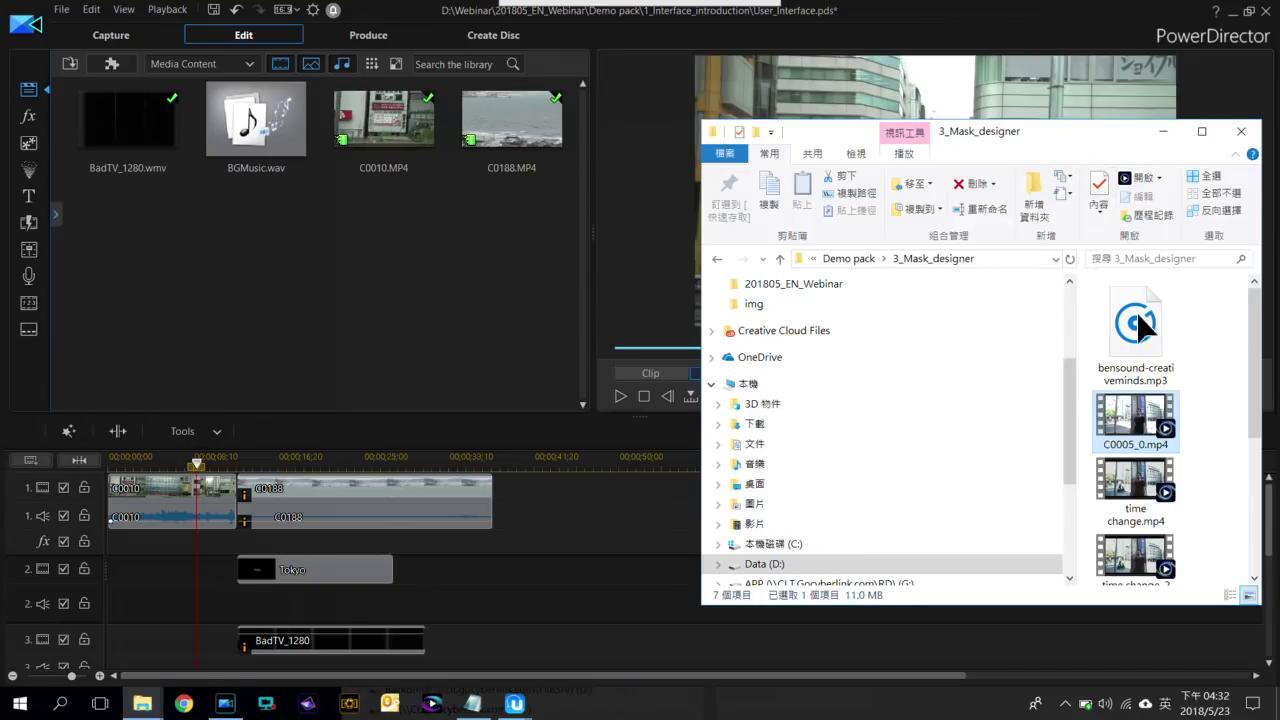
{"action": "left_click_drag", "start_coordinate": [1157, 432], "coordinate": [277, 245]}
Try the Blur effect on the C0010 clip in track 1 and undo it
{"action": "left_click", "coordinate": [40, 120]}
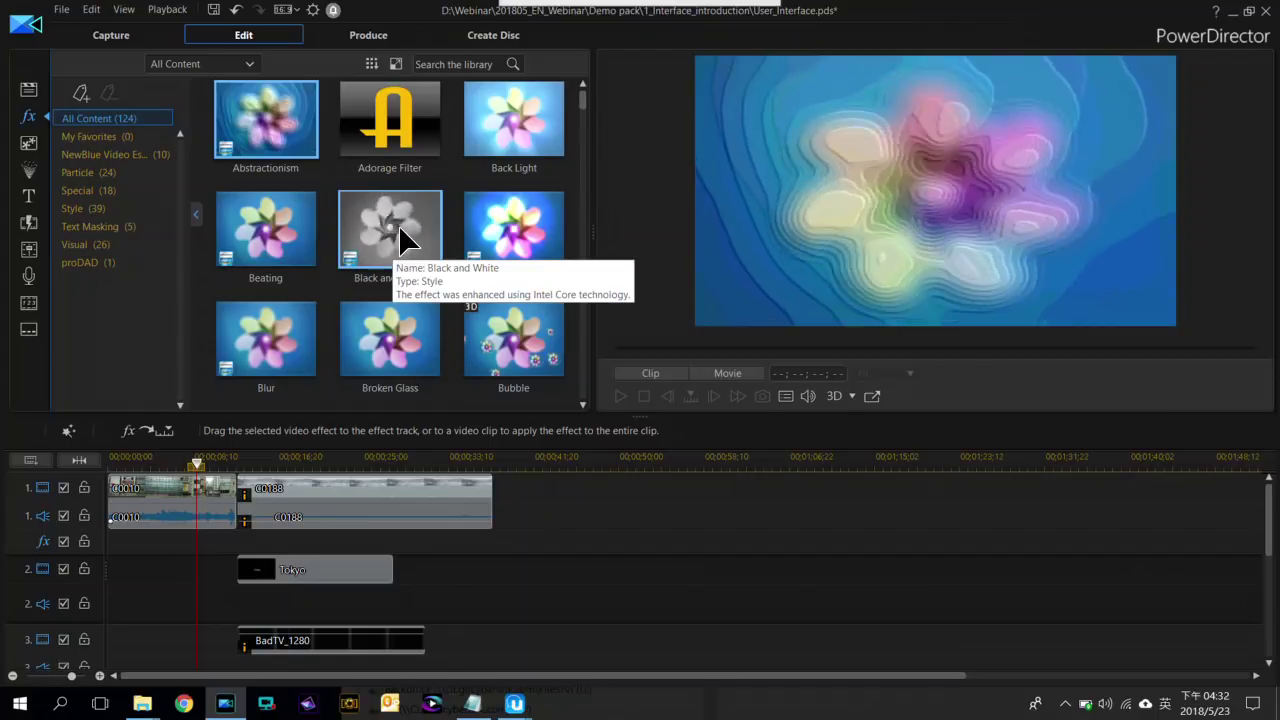
{"action": "scroll", "coordinate": [400, 230], "scroll_direction": "down", "scroll_amount": 3}
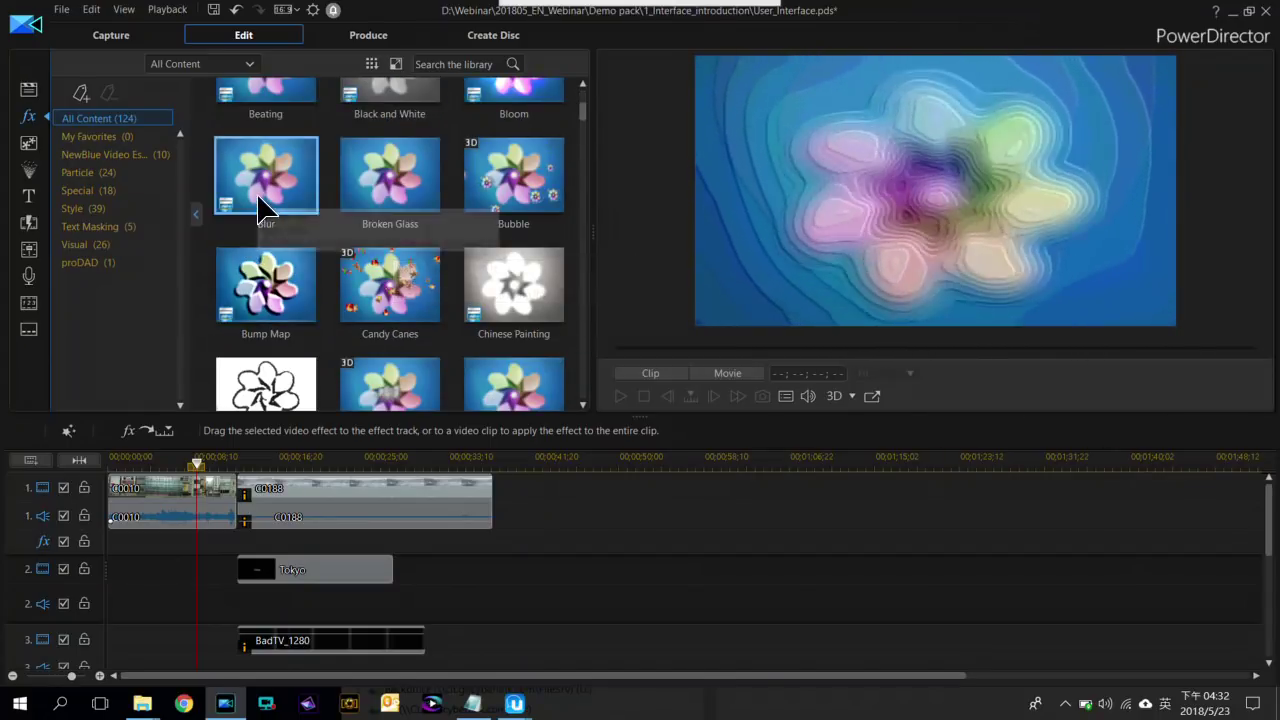
{"action": "left_click_drag", "start_coordinate": [262, 210], "coordinate": [190, 483]}
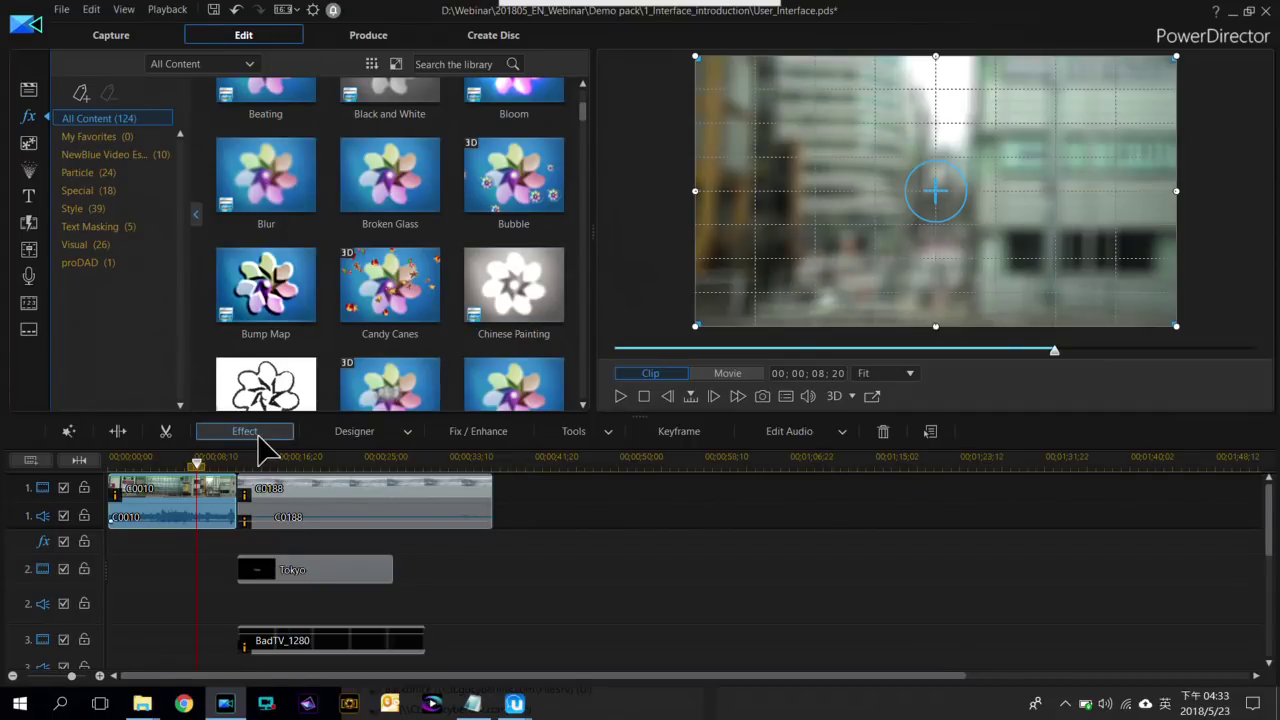
{"action": "left_click", "coordinate": [238, 12]}
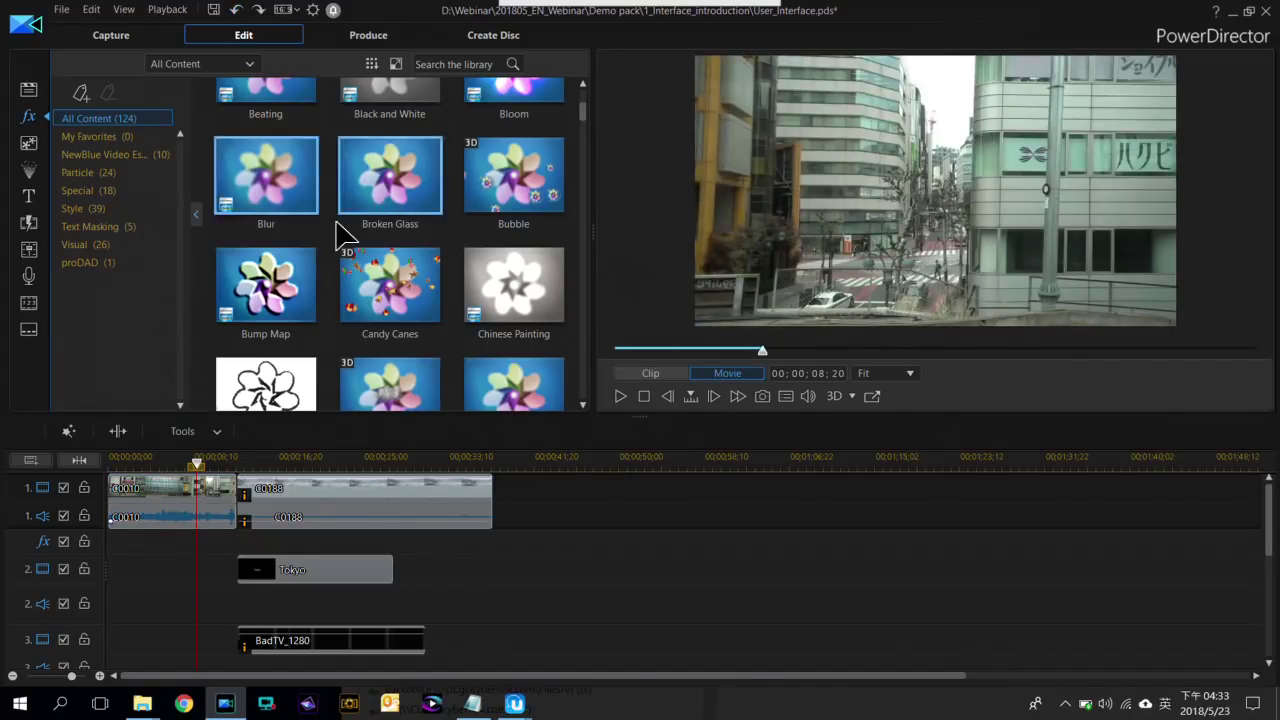
{"action": "left_click", "coordinate": [290, 205]}
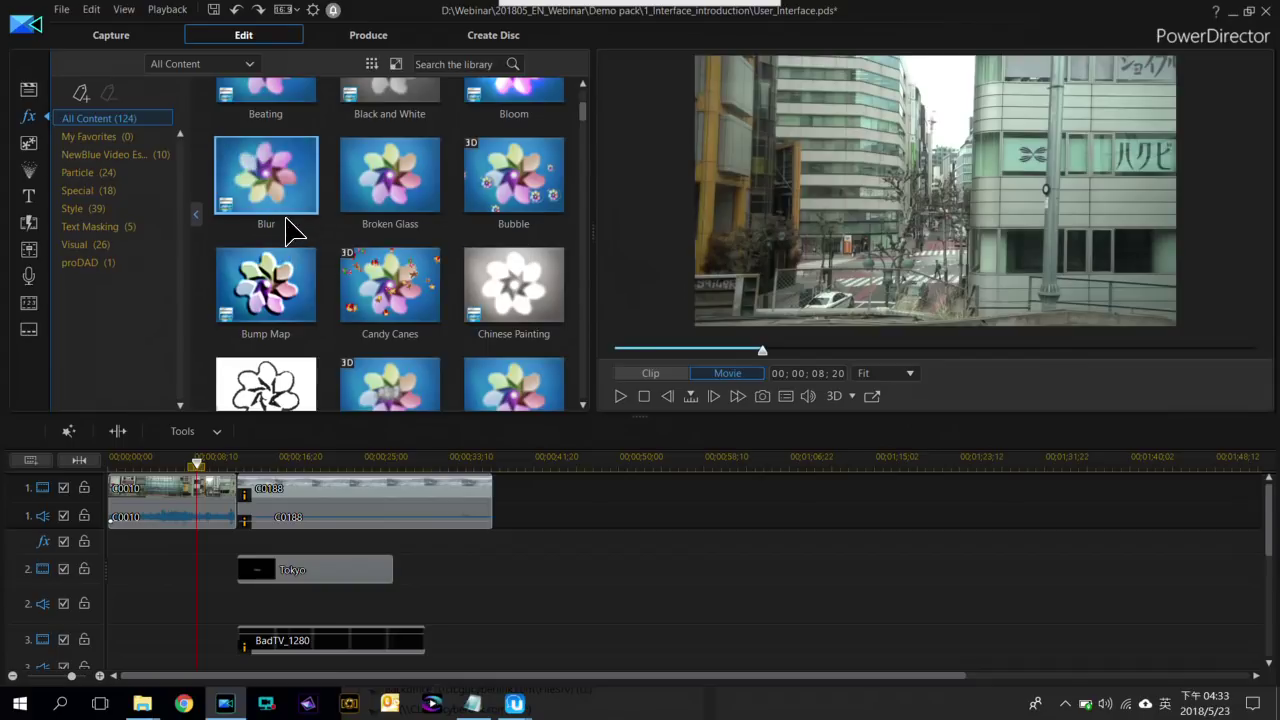
Browse the video overlay objects and preview Holiday v9 PiP 4 and Holiday v9 PiP 5
{"action": "left_click", "coordinate": [30, 142]}
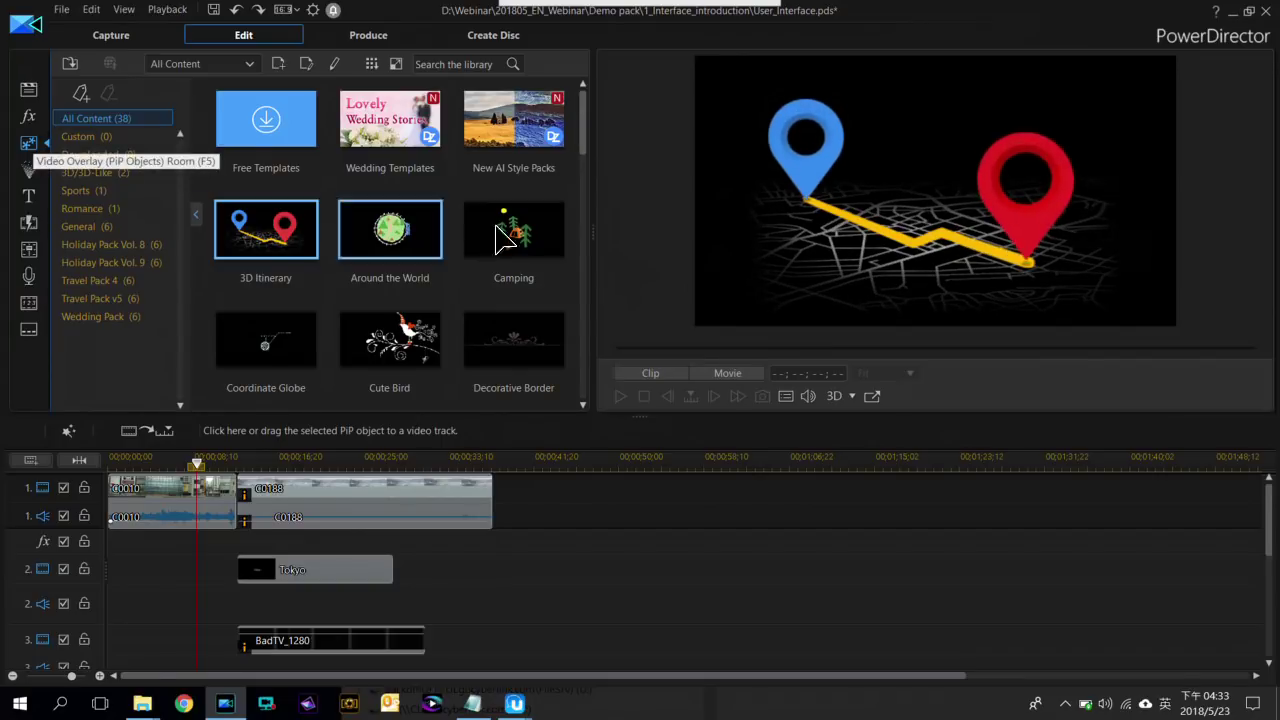
{"action": "left_click_drag", "start_coordinate": [584, 126], "coordinate": [578, 330]}
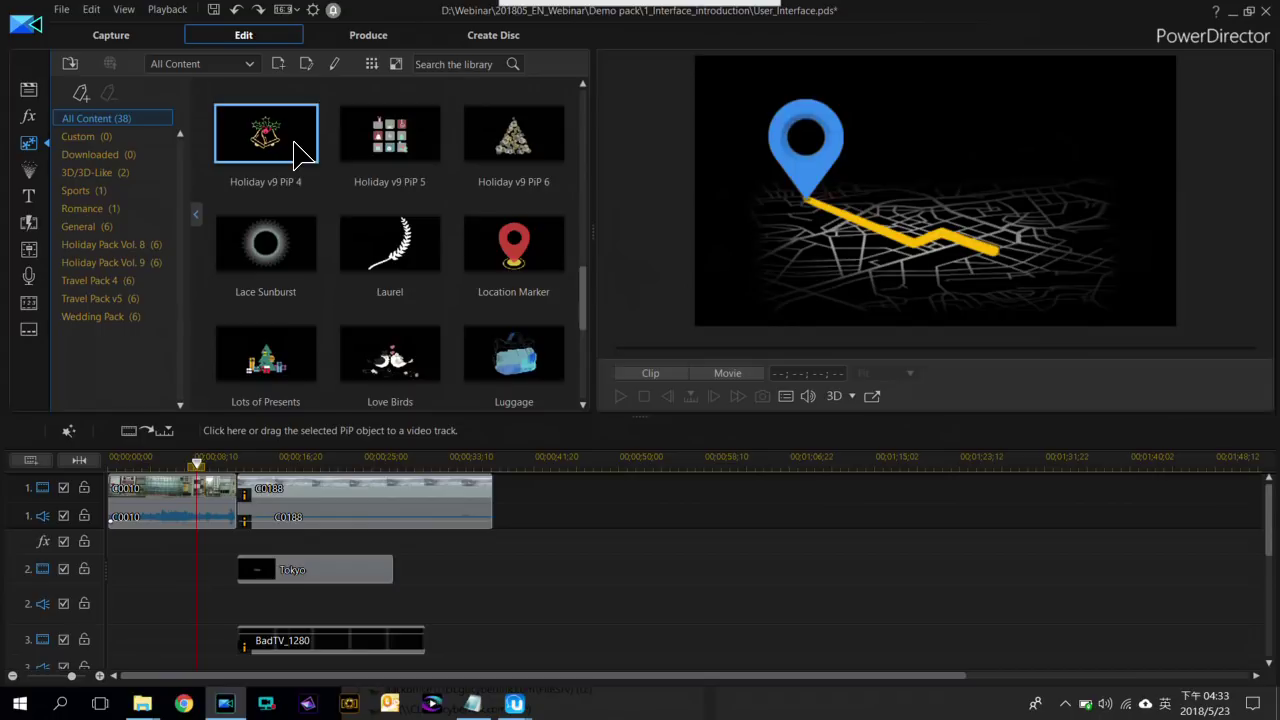
{"action": "left_click", "coordinate": [300, 155]}
{"action": "left_click", "coordinate": [435, 155]}
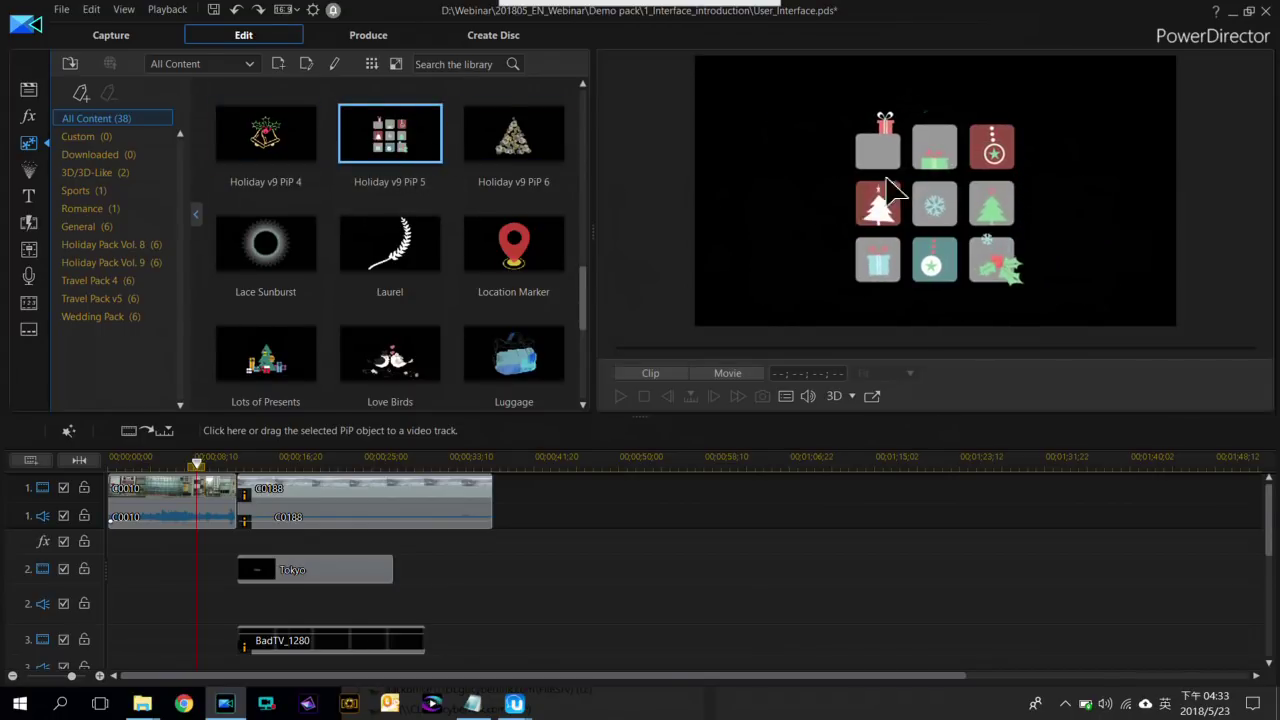
{"action": "left_click_drag", "start_coordinate": [583, 277], "coordinate": [580, 349]}
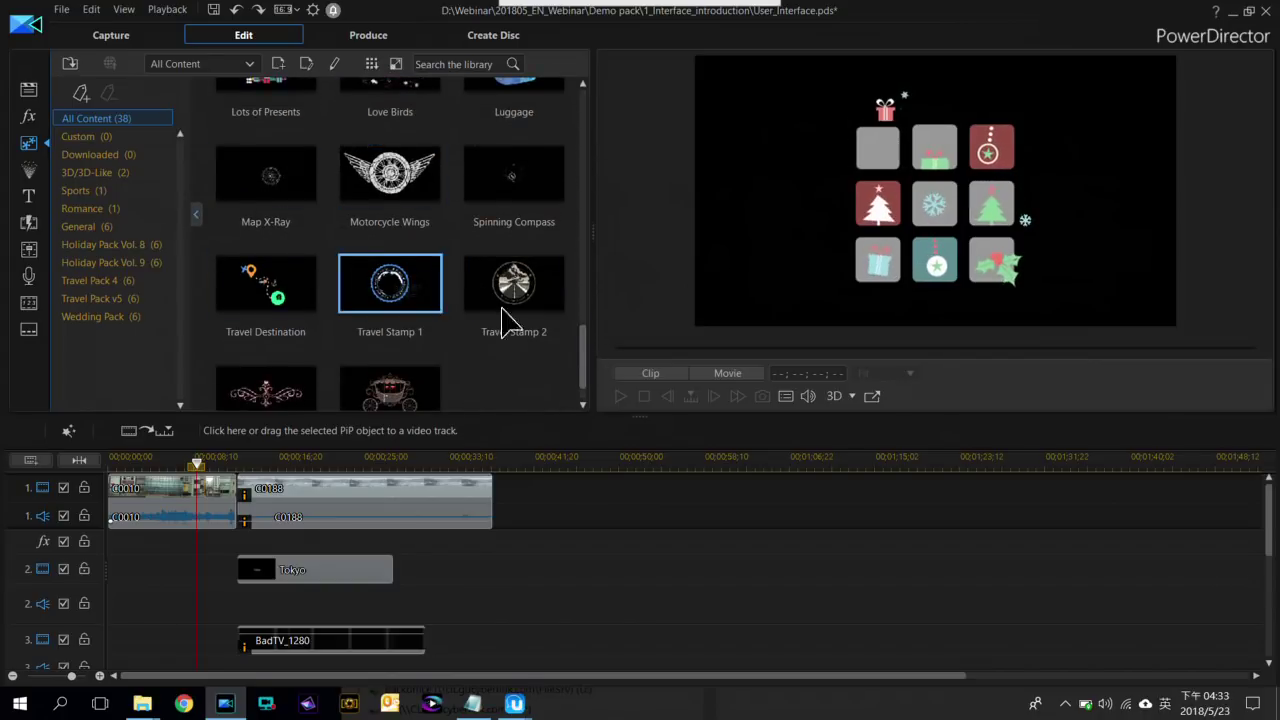
Place Travel Stamp 2 at the start of track 2, shrink it left of the frame's centre, and play the result
{"action": "left_click", "coordinate": [505, 283]}
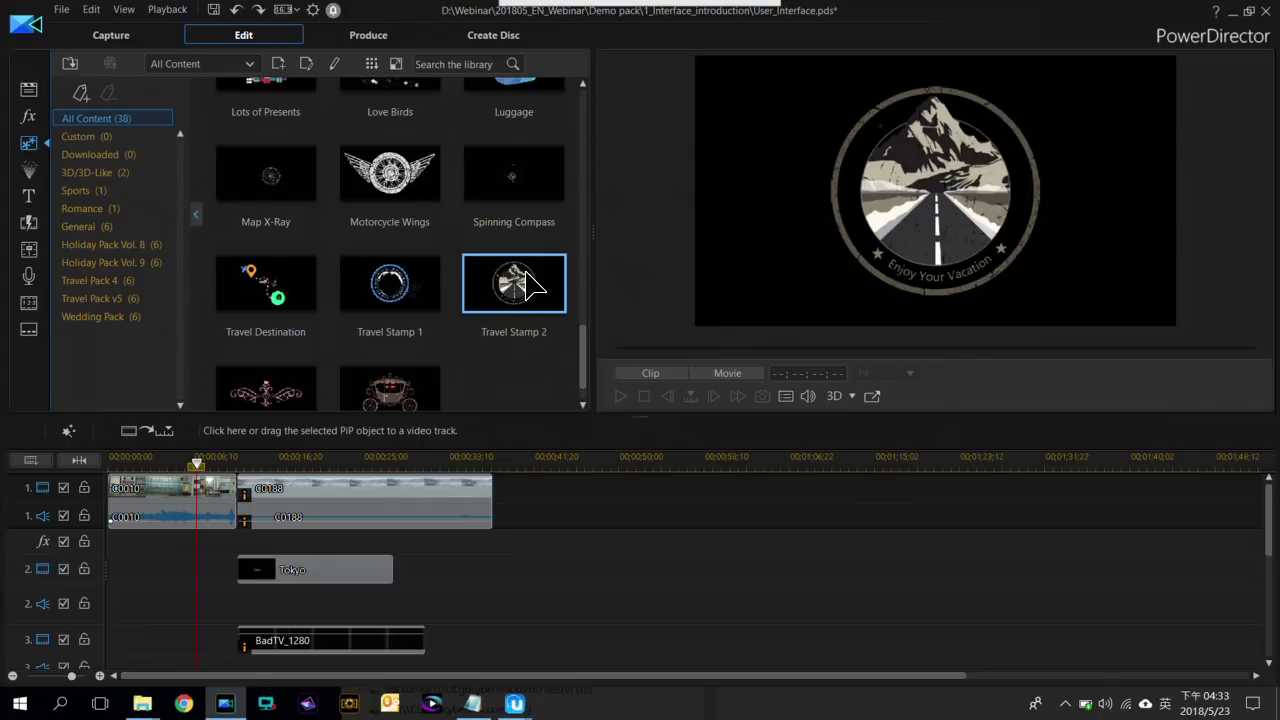
{"action": "left_click_drag", "start_coordinate": [408, 378], "coordinate": [112, 578]}
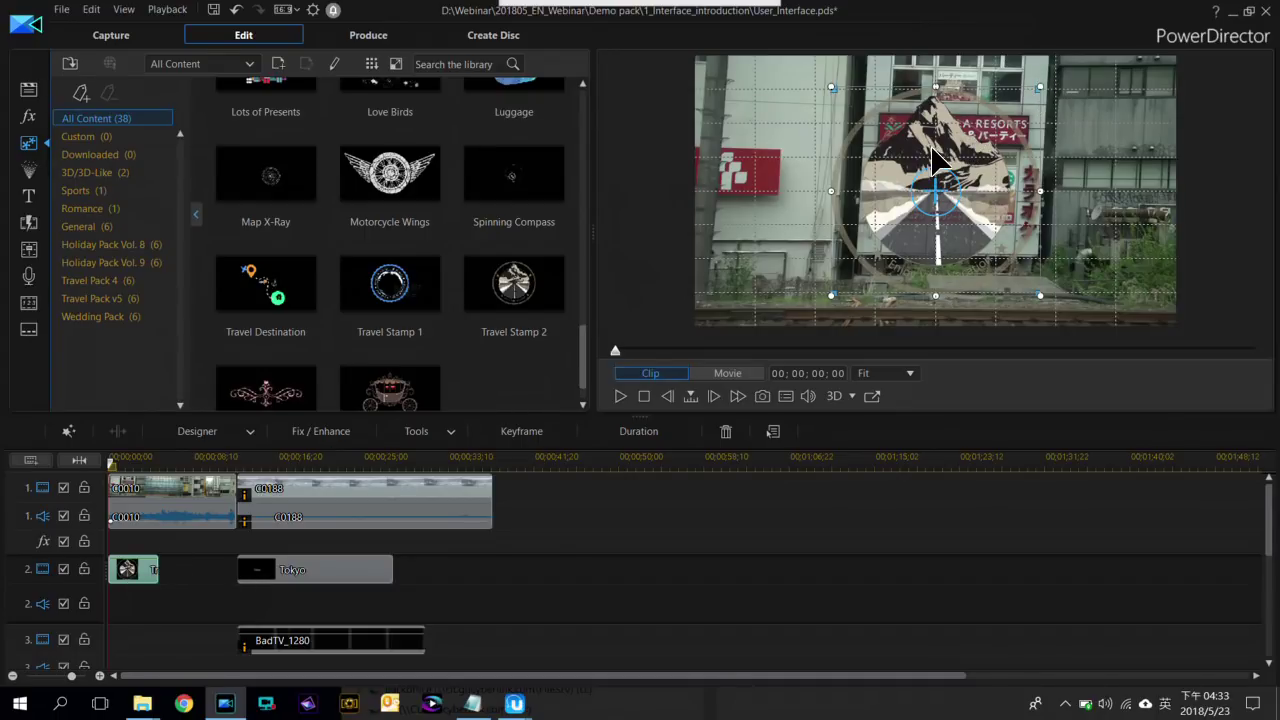
{"action": "left_click_drag", "start_coordinate": [922, 190], "coordinate": [840, 152]}
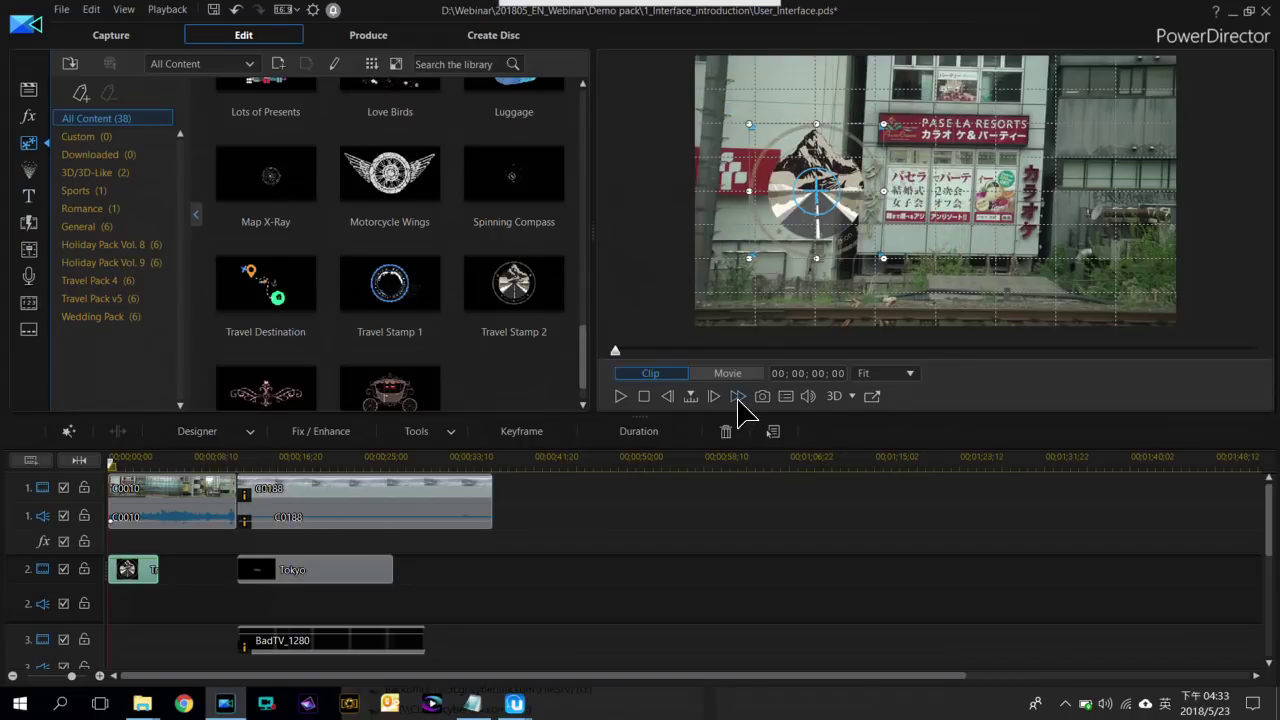
{"action": "left_click", "coordinate": [620, 396]}
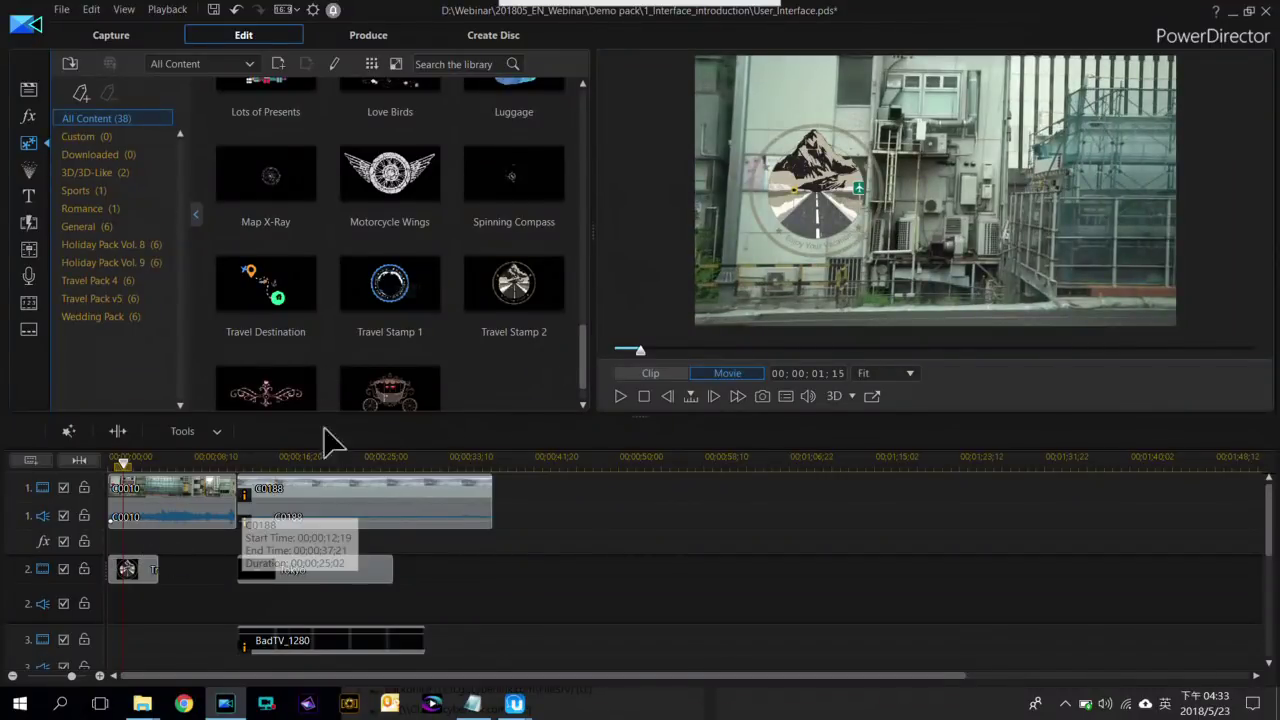
Add the Shimmer particle object at the start of track 3 and check the frame at 00;00;03;12
{"action": "left_click", "coordinate": [29, 171]}
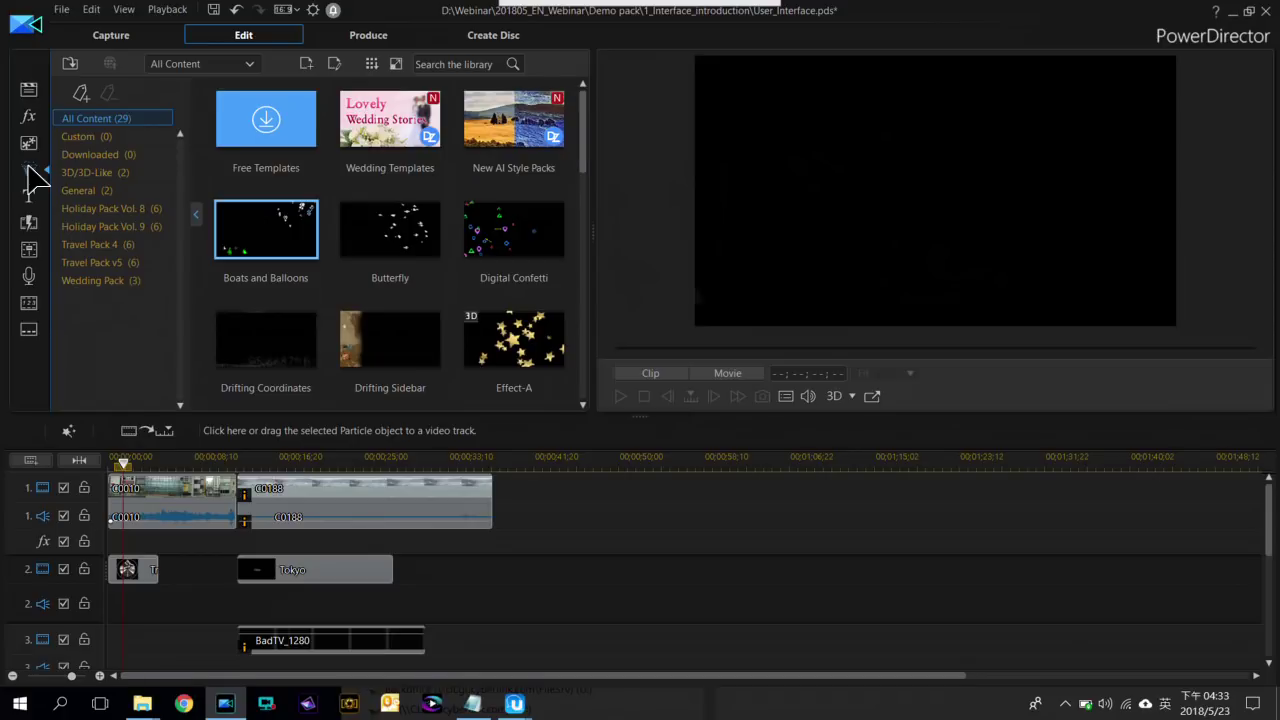
{"action": "left_click_drag", "start_coordinate": [586, 157], "coordinate": [591, 400]}
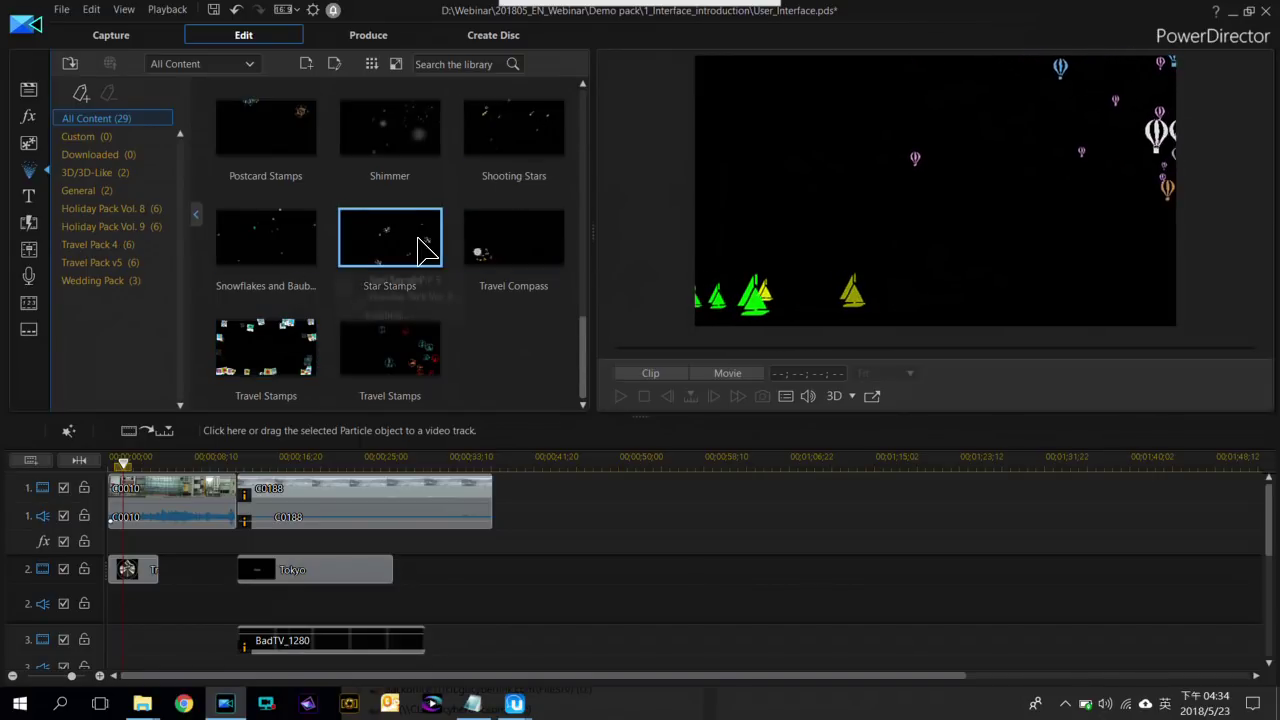
{"action": "scroll", "coordinate": [420, 250], "scroll_direction": "up", "scroll_amount": 2}
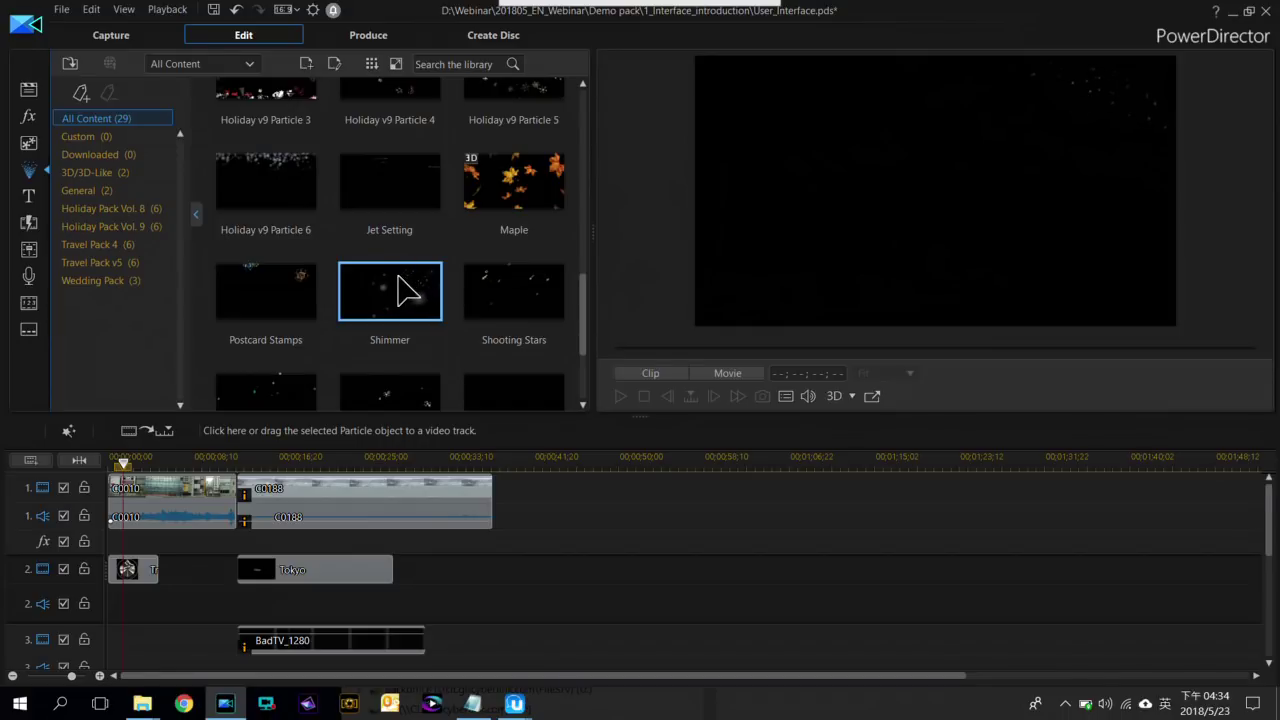
{"action": "left_click_drag", "start_coordinate": [215, 545], "coordinate": [110, 650]}
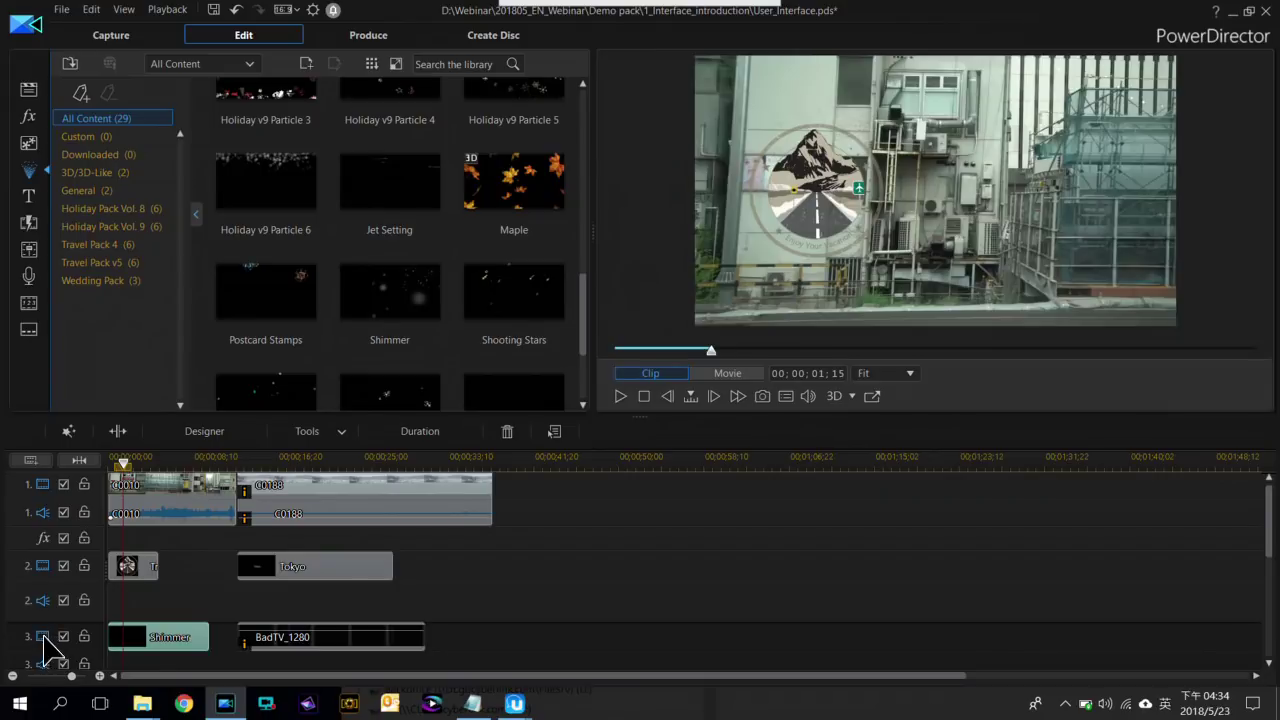
{"action": "left_click", "coordinate": [143, 458]}
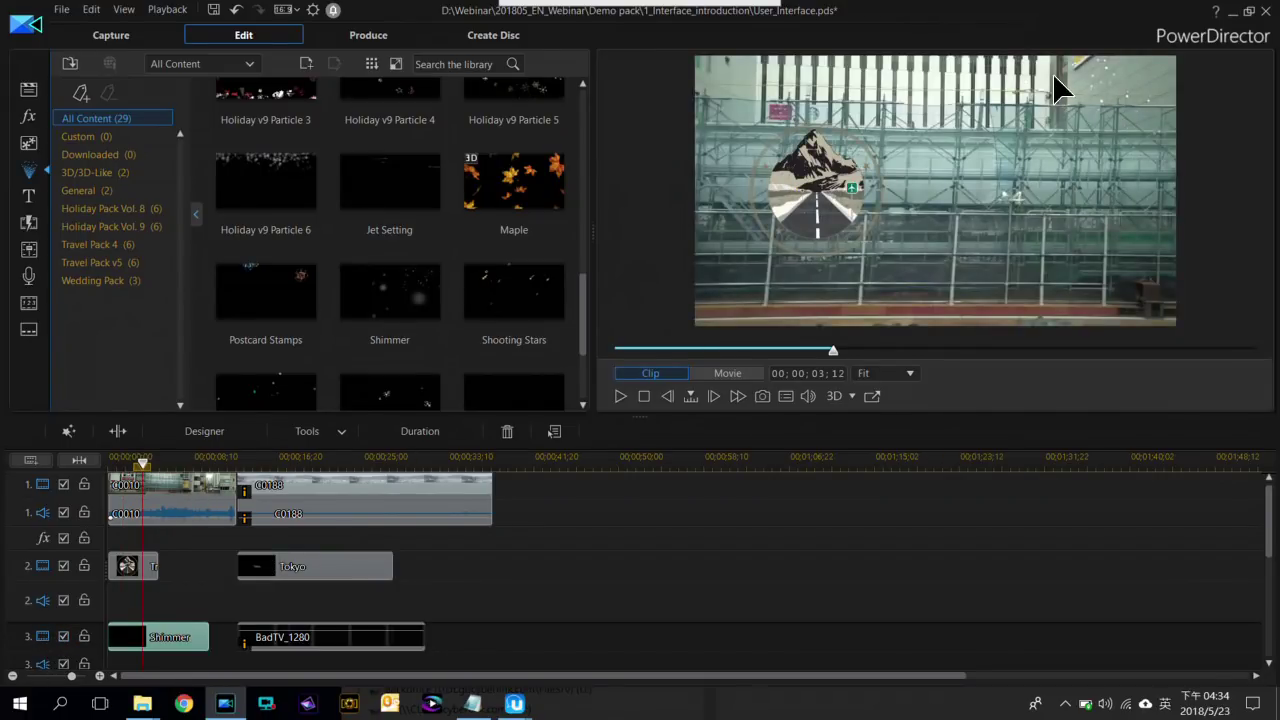
Browse the custom and full title template collections, previewing the Bouncing Pins and Circuits titles
{"action": "left_click", "coordinate": [29, 195]}
{"action": "left_click", "coordinate": [140, 136]}
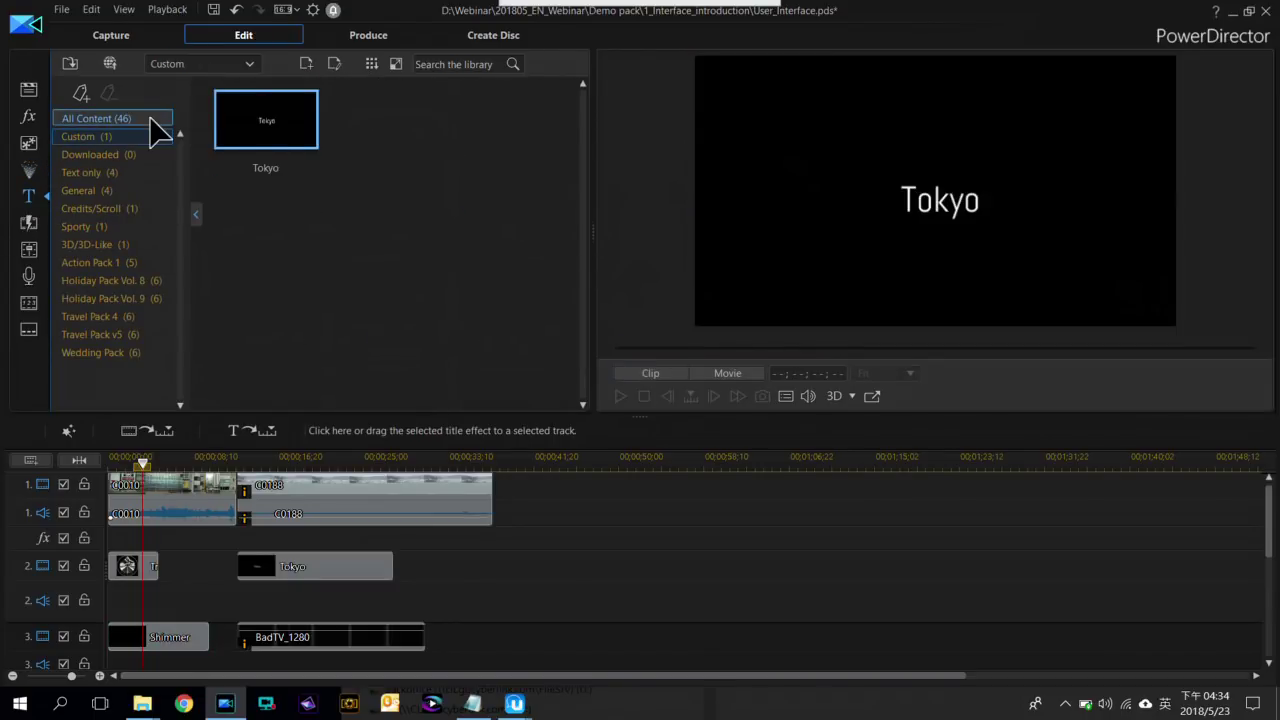
{"action": "left_click", "coordinate": [118, 118]}
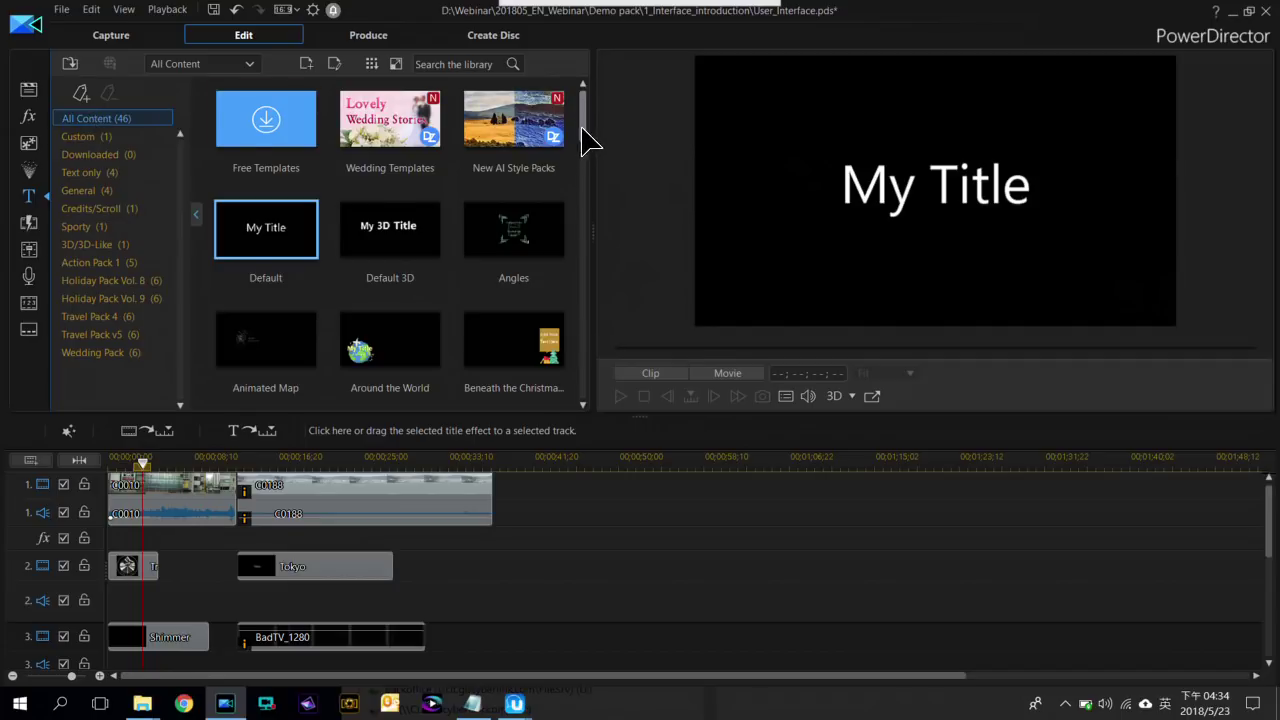
{"action": "left_click_drag", "start_coordinate": [582, 128], "coordinate": [580, 189]}
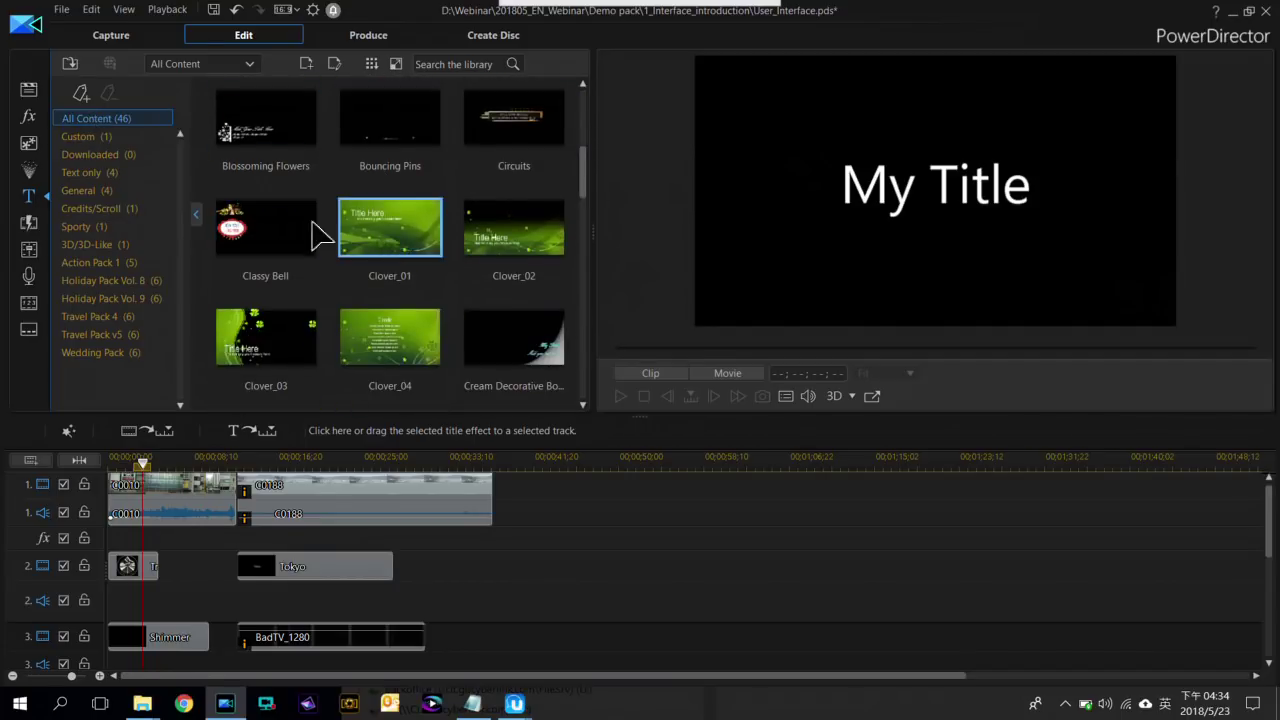
{"action": "left_click", "coordinate": [425, 140]}
{"action": "left_click", "coordinate": [500, 130]}
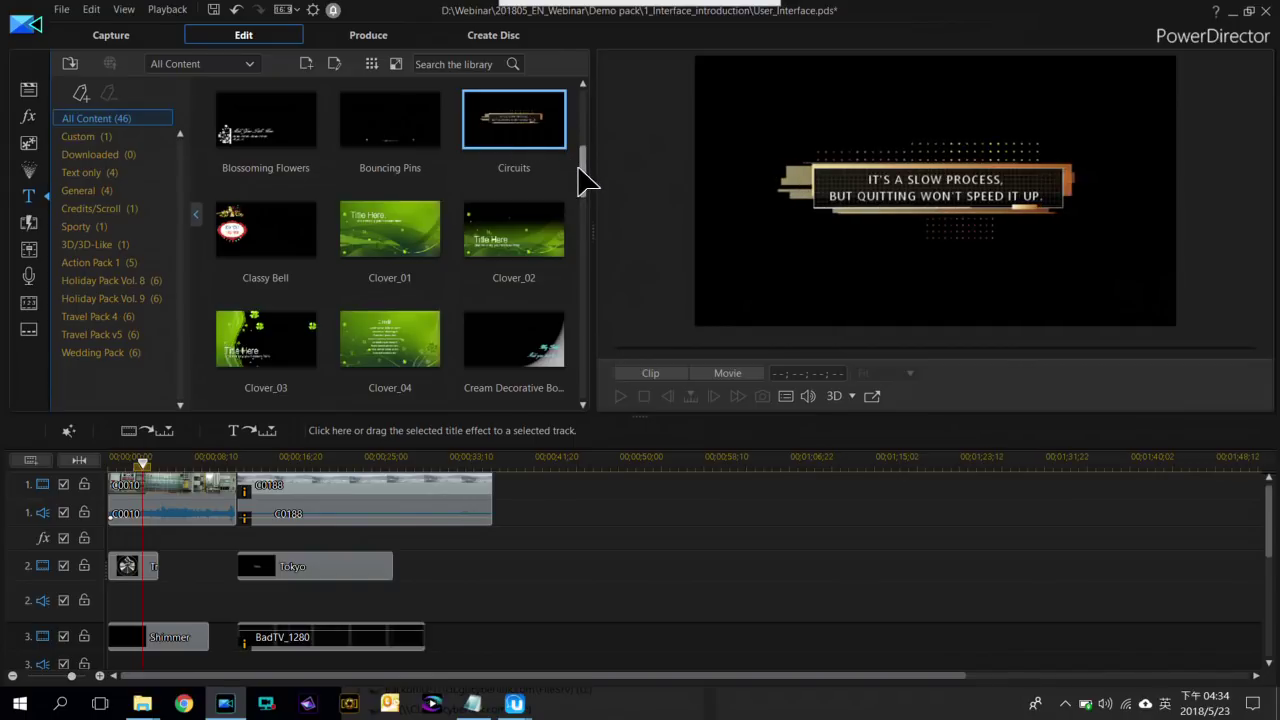
{"action": "left_click_drag", "start_coordinate": [585, 180], "coordinate": [586, 94]}
Show the custom Tokyo title template and view its clip over C0188 at 00;00;13;11
{"action": "left_click", "coordinate": [113, 136]}
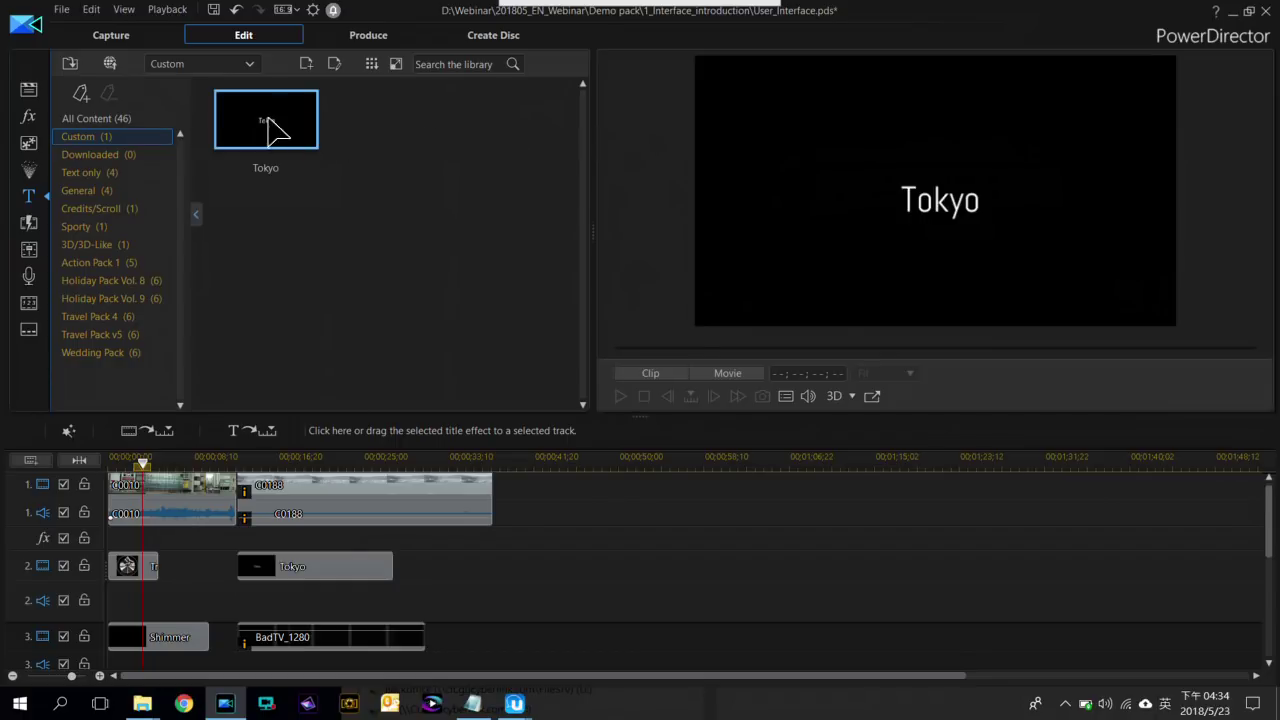
{"action": "left_click_drag", "start_coordinate": [275, 130], "coordinate": [245, 585]}
{"action": "left_click", "coordinate": [334, 679]}
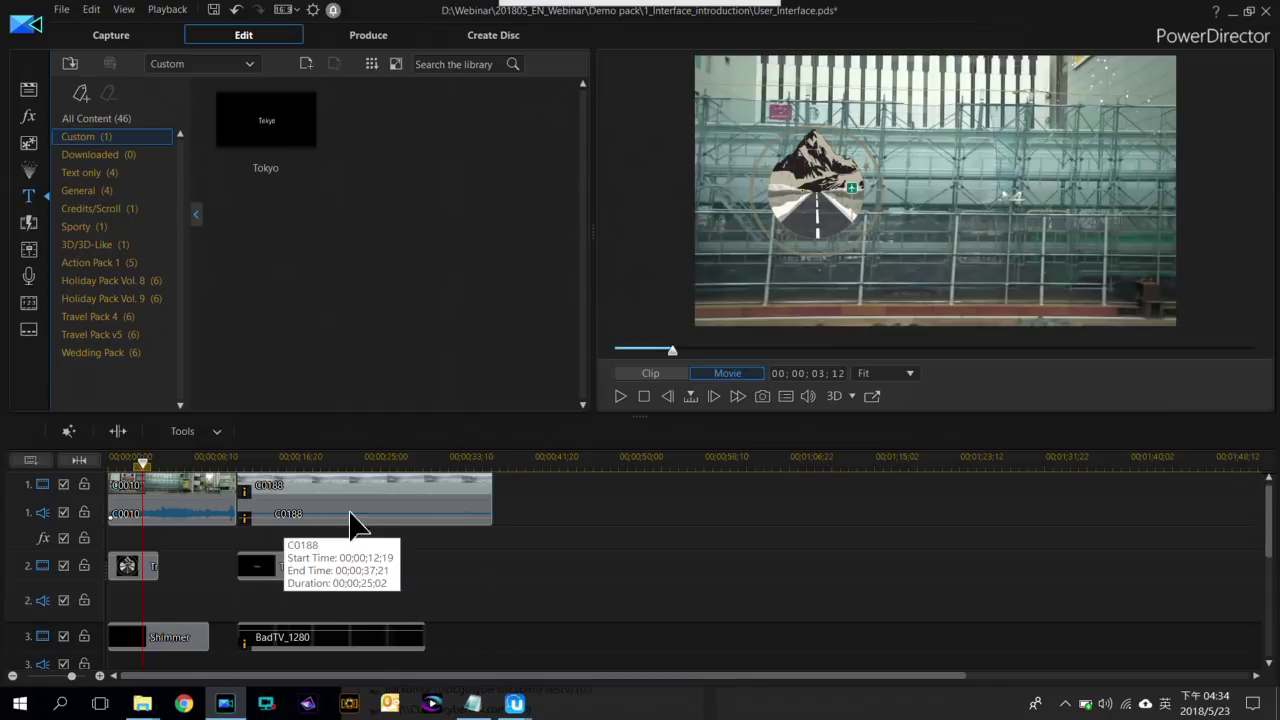
{"action": "left_click", "coordinate": [245, 462]}
{"action": "mouse_move", "coordinate": [258, 566]}
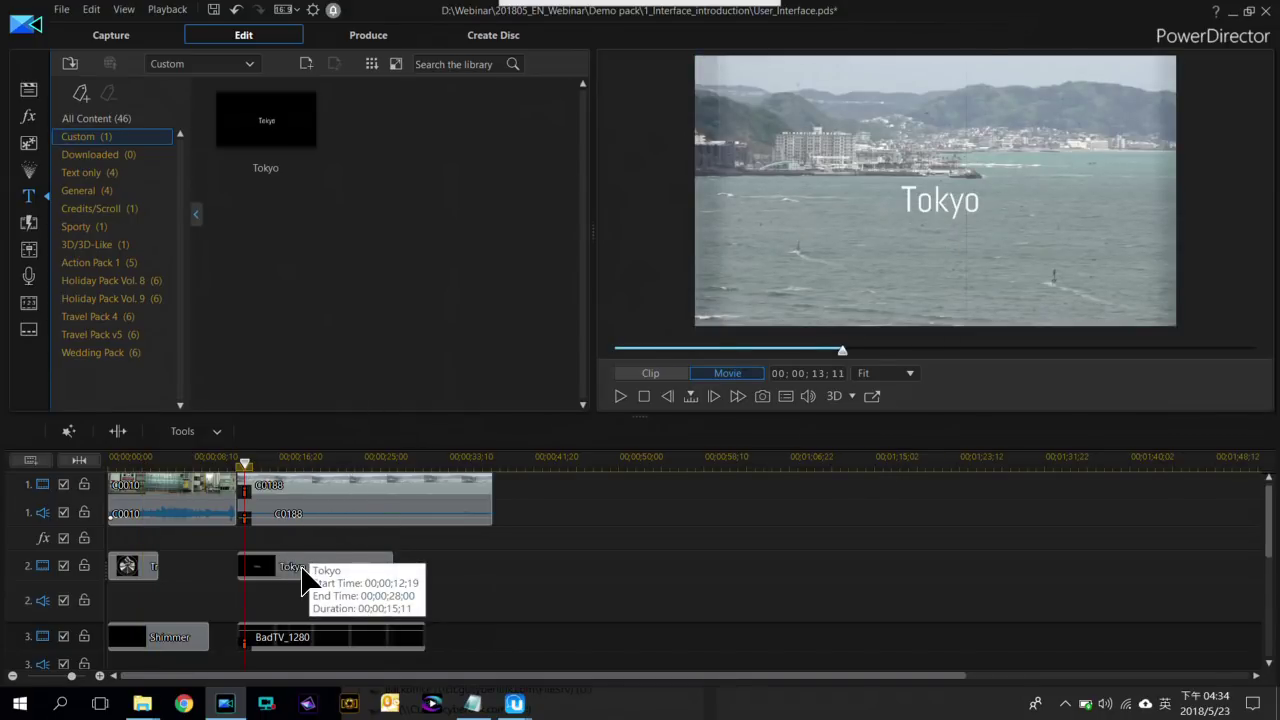
Browse all the transitions and preview the Box and Break Apart 3 transitions
{"action": "left_click", "coordinate": [29, 222]}
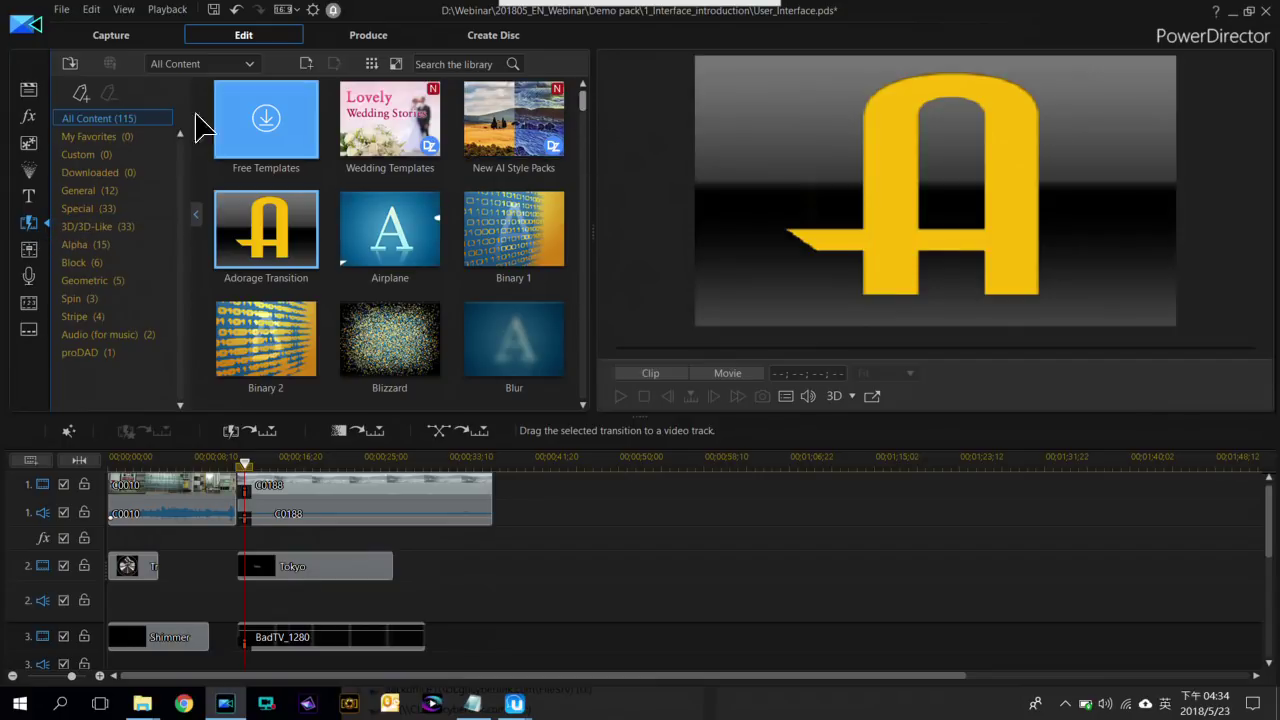
{"action": "left_click", "coordinate": [85, 118]}
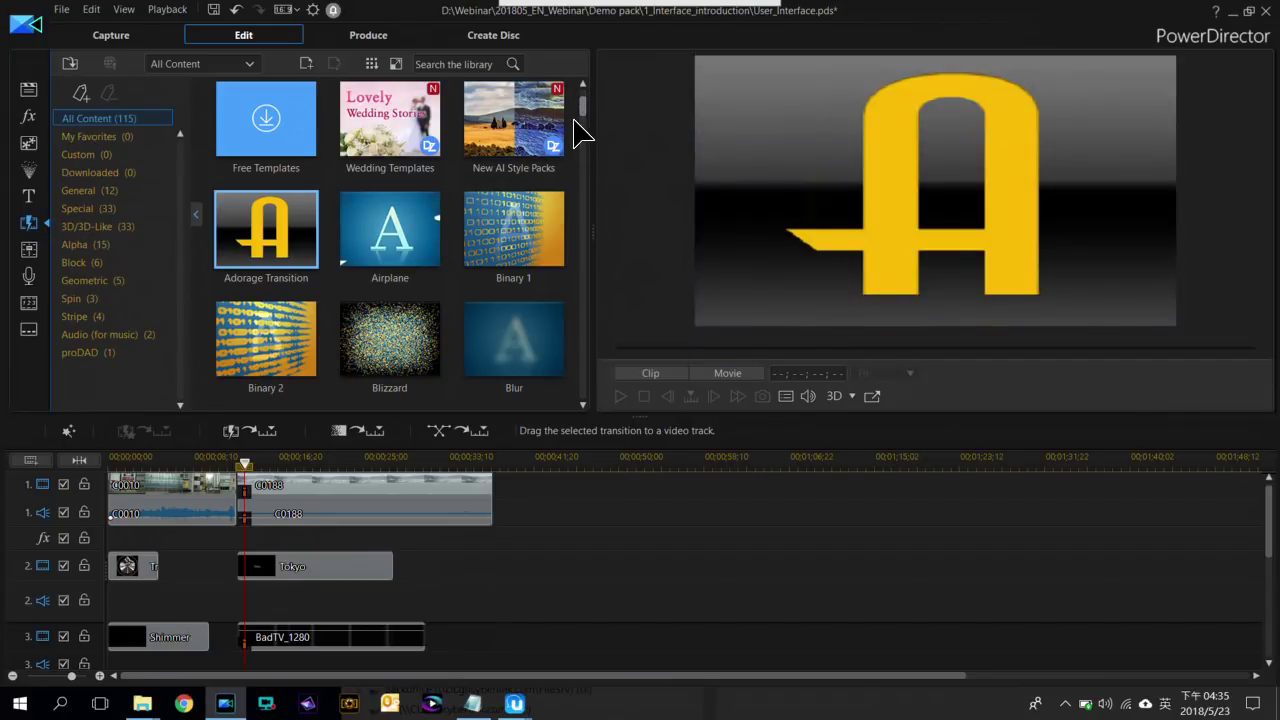
{"action": "scroll", "coordinate": [580, 130], "scroll_direction": "down", "scroll_amount": 3}
{"action": "left_click", "coordinate": [403, 134]}
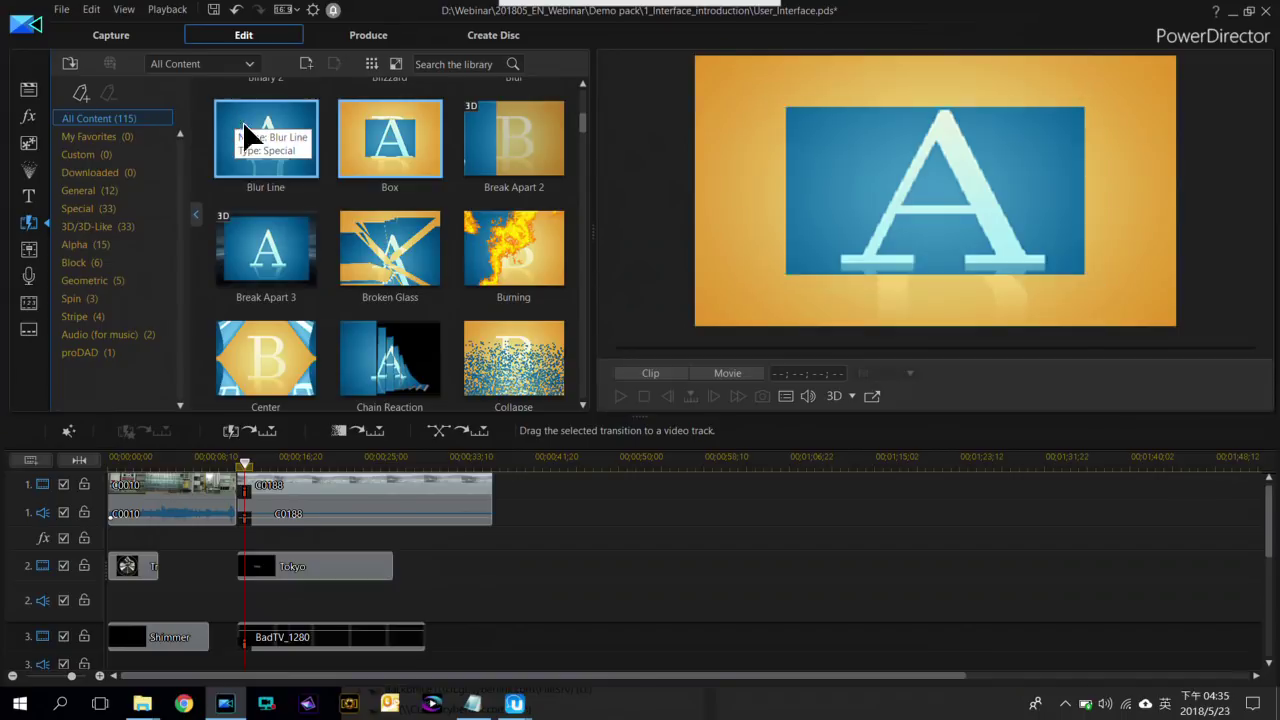
{"action": "left_click", "coordinate": [265, 250]}
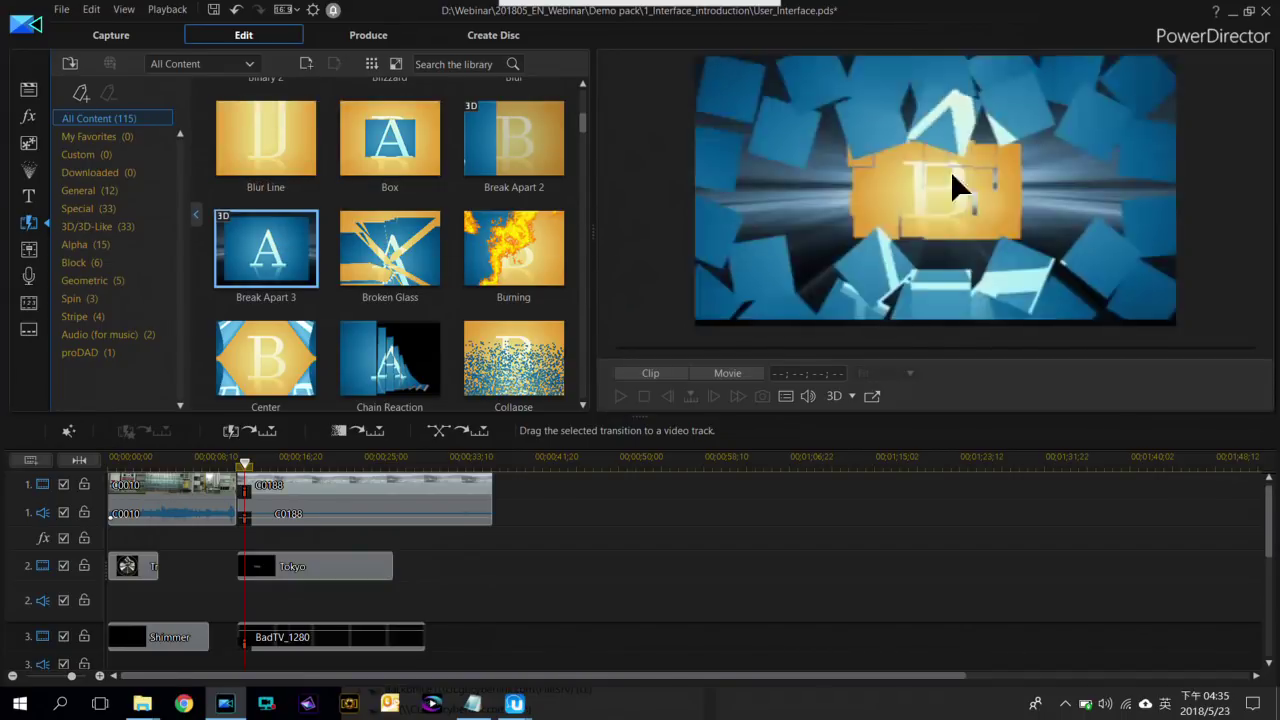
Browse further through the transition library and preview the Cross and Evaporate - Bubble transitions
{"action": "scroll", "coordinate": [425, 280], "scroll_direction": "down", "scroll_amount": 5}
{"action": "left_click", "coordinate": [380, 214]}
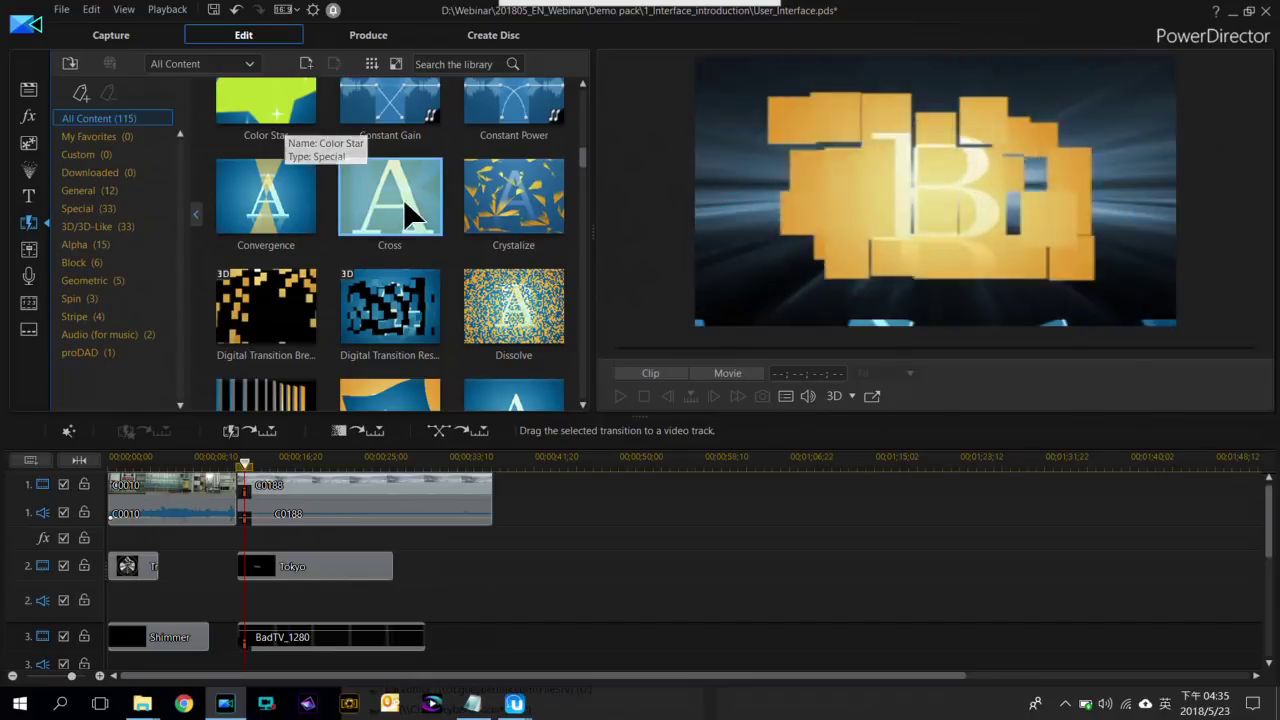
{"action": "scroll", "coordinate": [412, 214], "scroll_direction": "down", "scroll_amount": 3}
{"action": "left_click", "coordinate": [410, 218]}
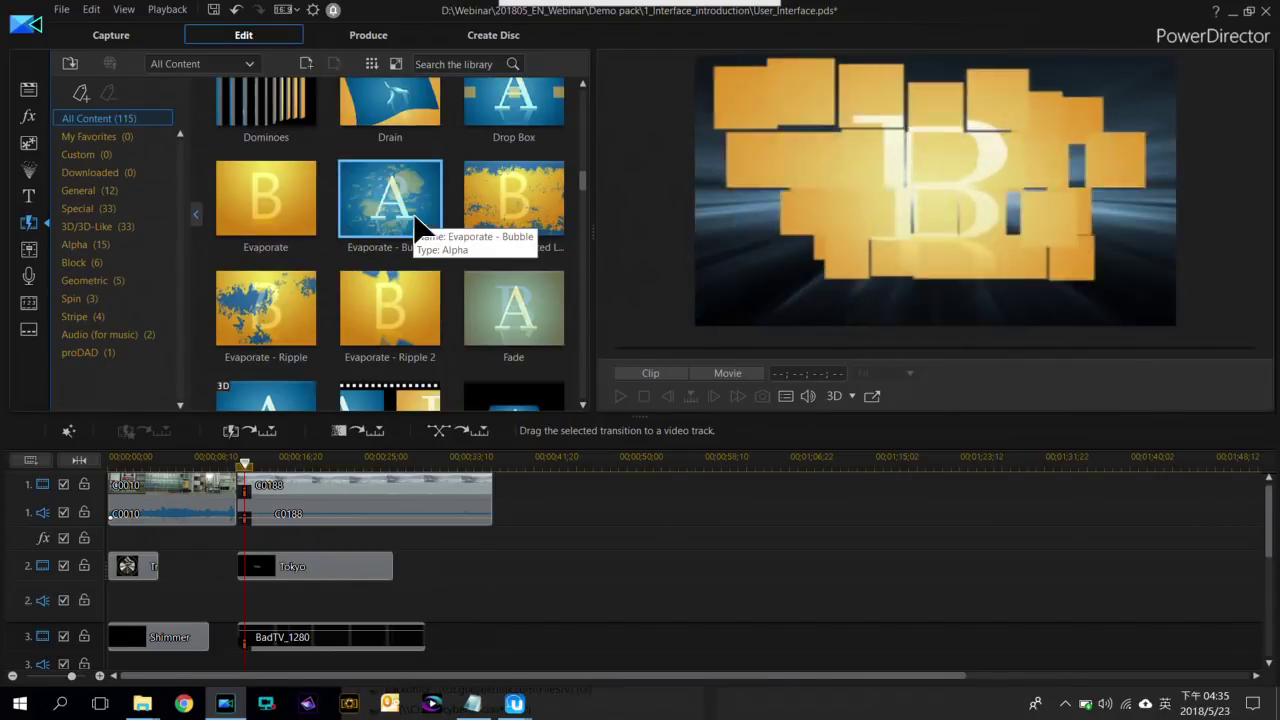
Add the Evaporate - Ripple 2 transition between the C0010 and C0188 clips on track 1 and play the result
{"action": "left_click", "coordinate": [415, 295]}
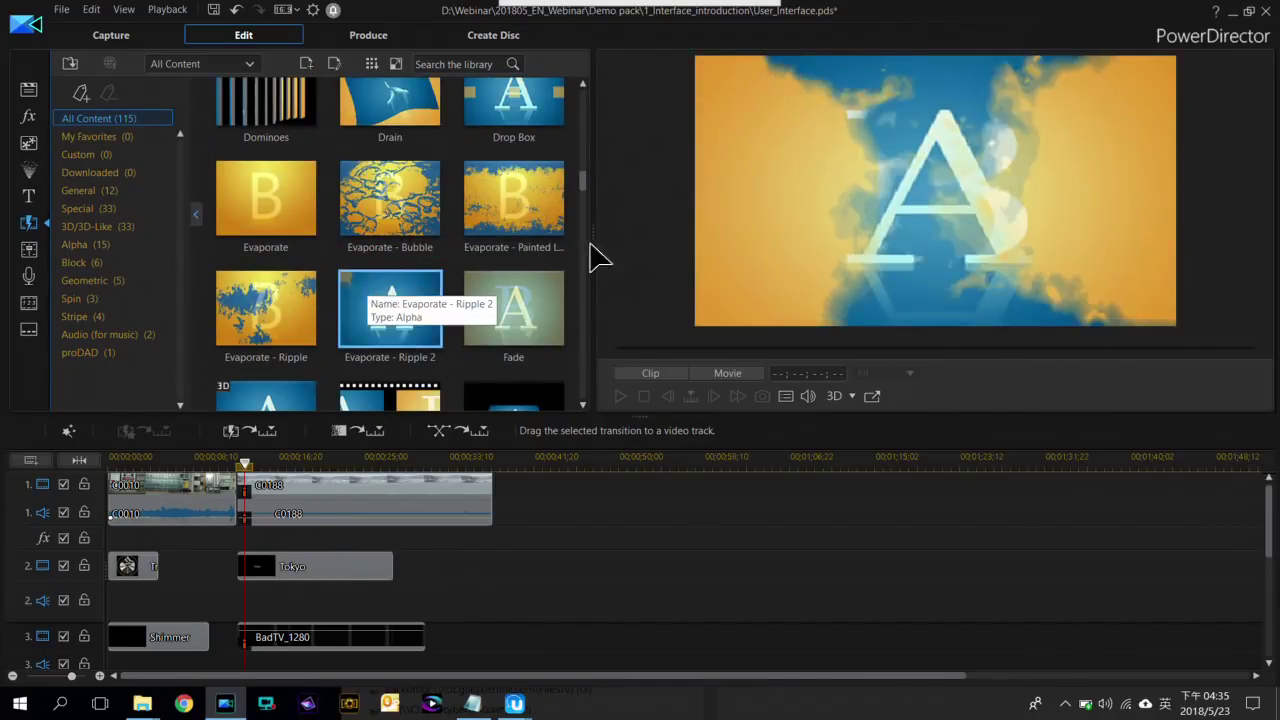
{"action": "left_click_drag", "start_coordinate": [391, 309], "coordinate": [240, 495]}
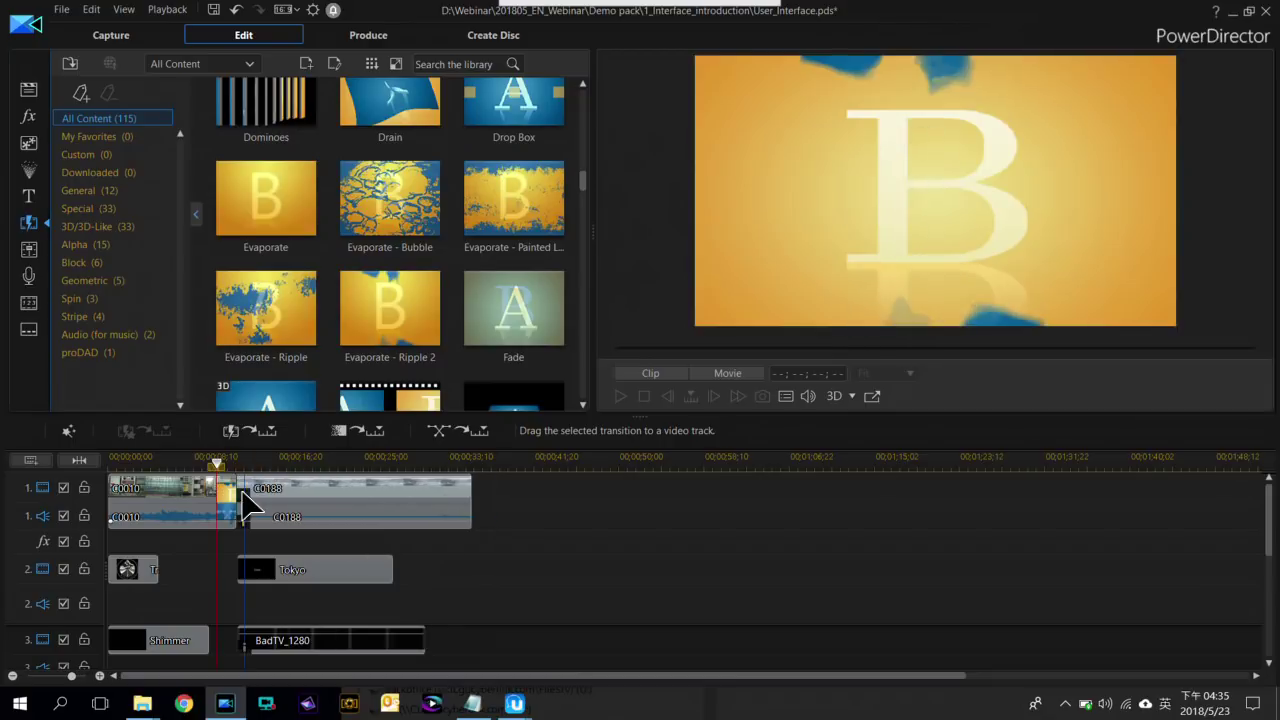
{"action": "left_click", "coordinate": [245, 500]}
{"action": "left_click", "coordinate": [621, 397]}
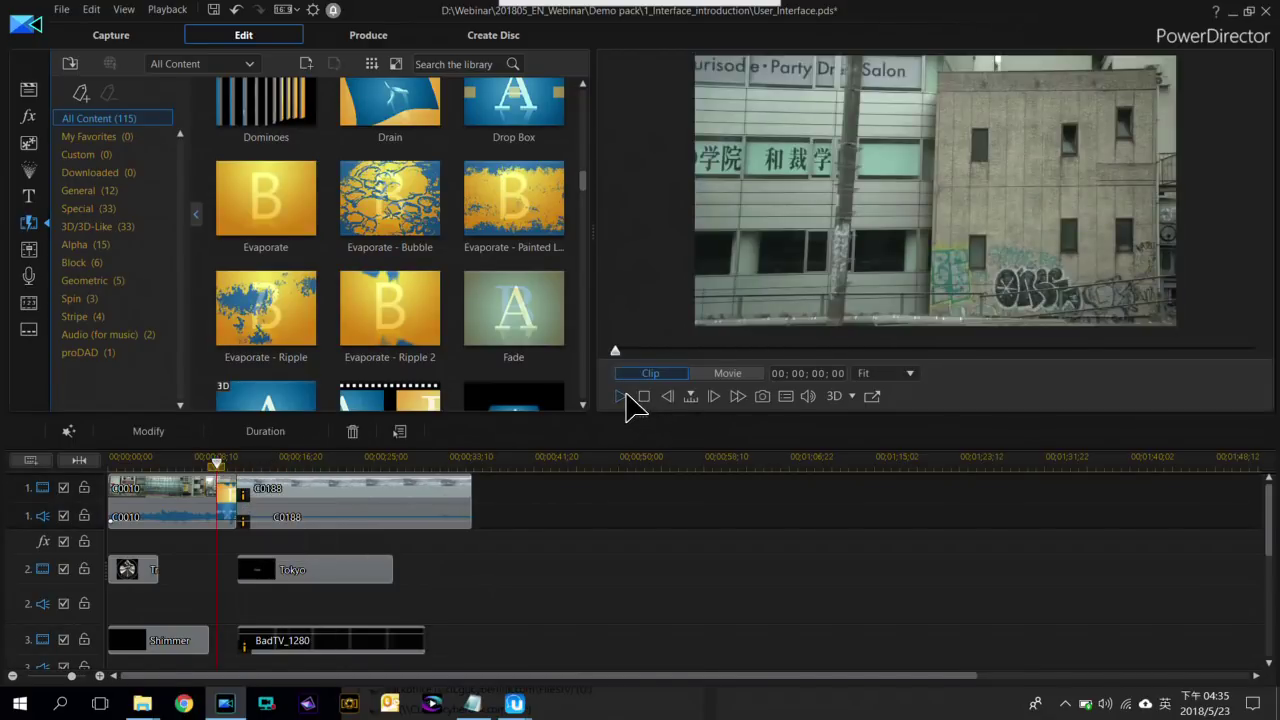
{"action": "key", "text": "space"}
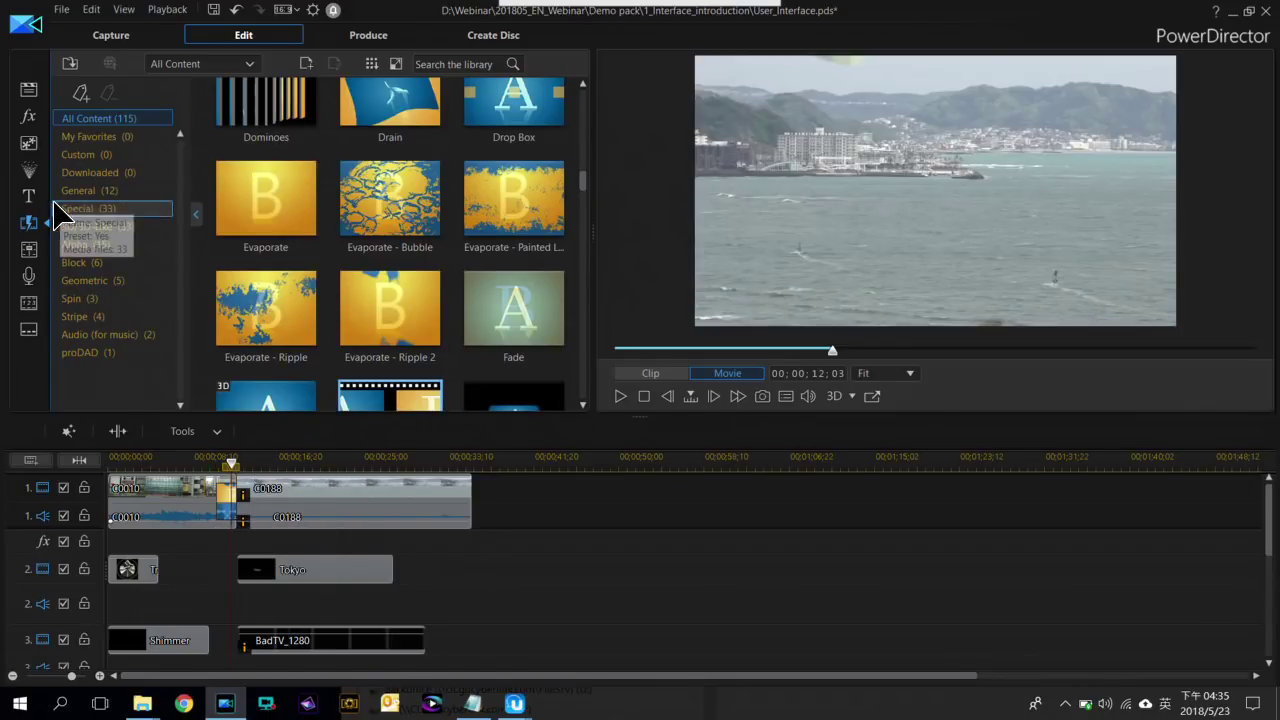
Show the audio mixing controls and the voice-over recording controls, and return to the project's media library
{"action": "left_click", "coordinate": [30, 250]}
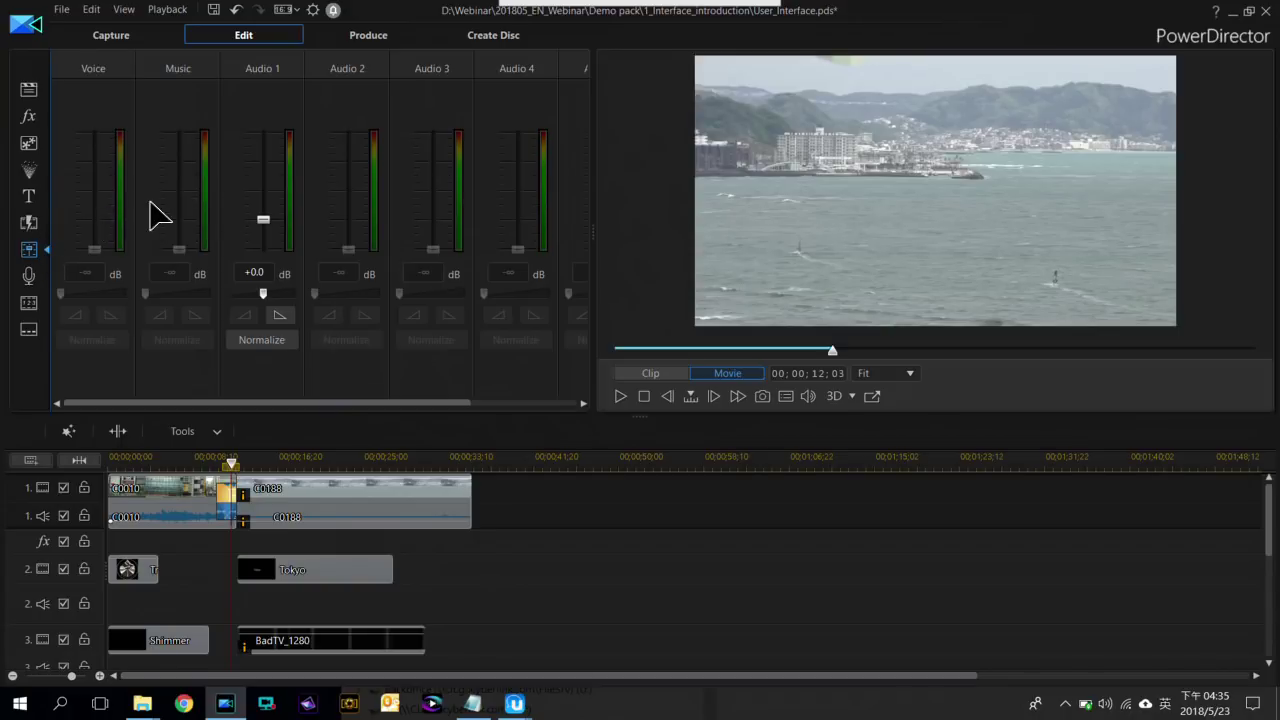
{"action": "left_click", "coordinate": [30, 275]}
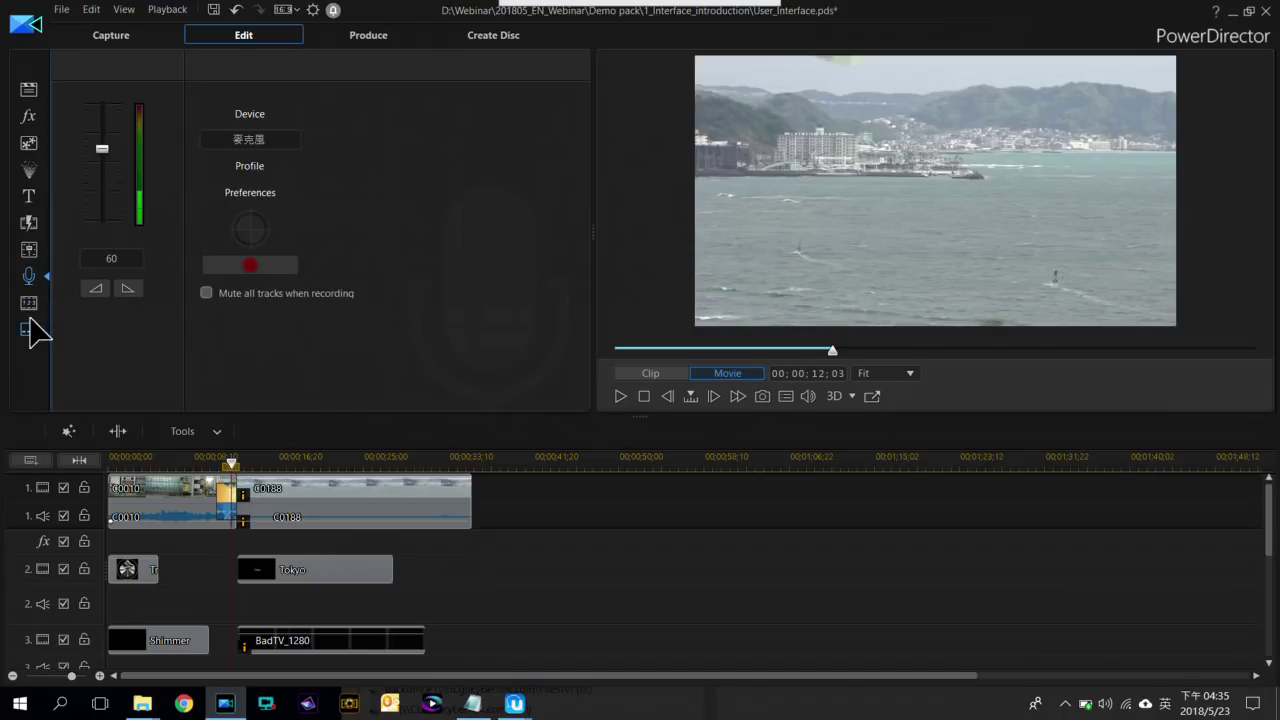
{"action": "left_click", "coordinate": [30, 88]}
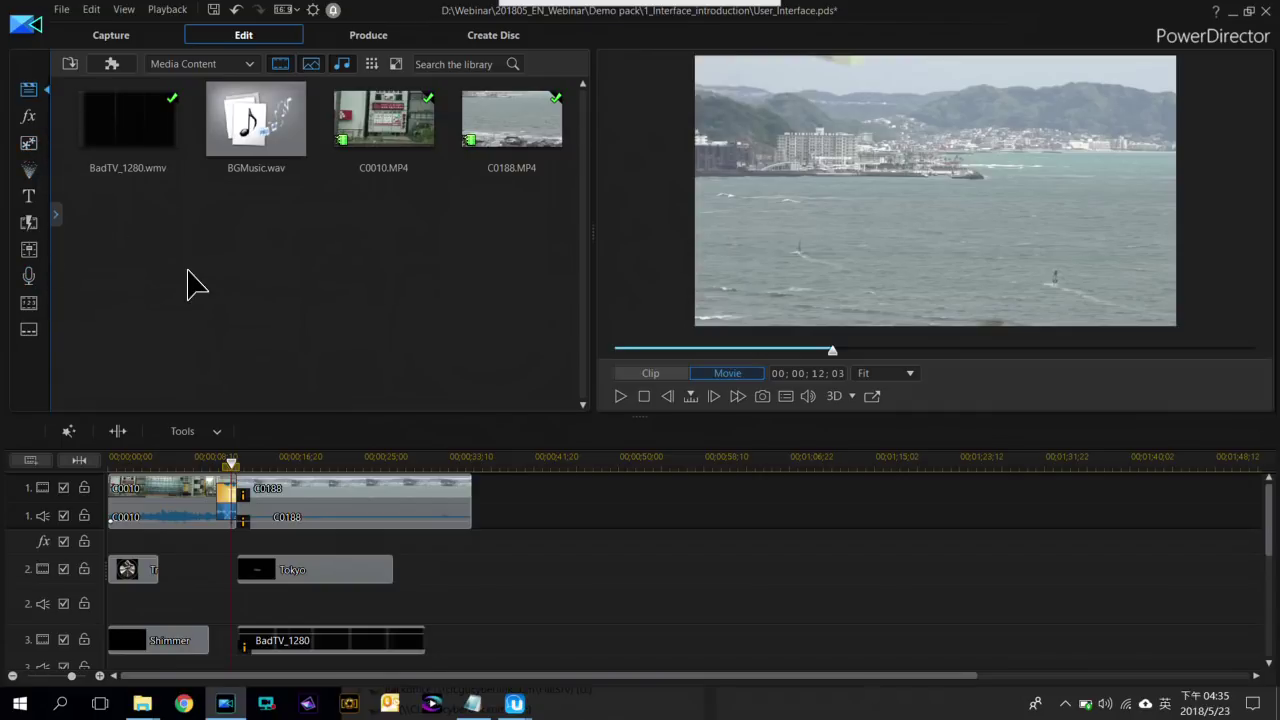
Scrub through the C0010 clip on track 1 and split it at 00;00;05;24
{"action": "left_click", "coordinate": [209, 460]}
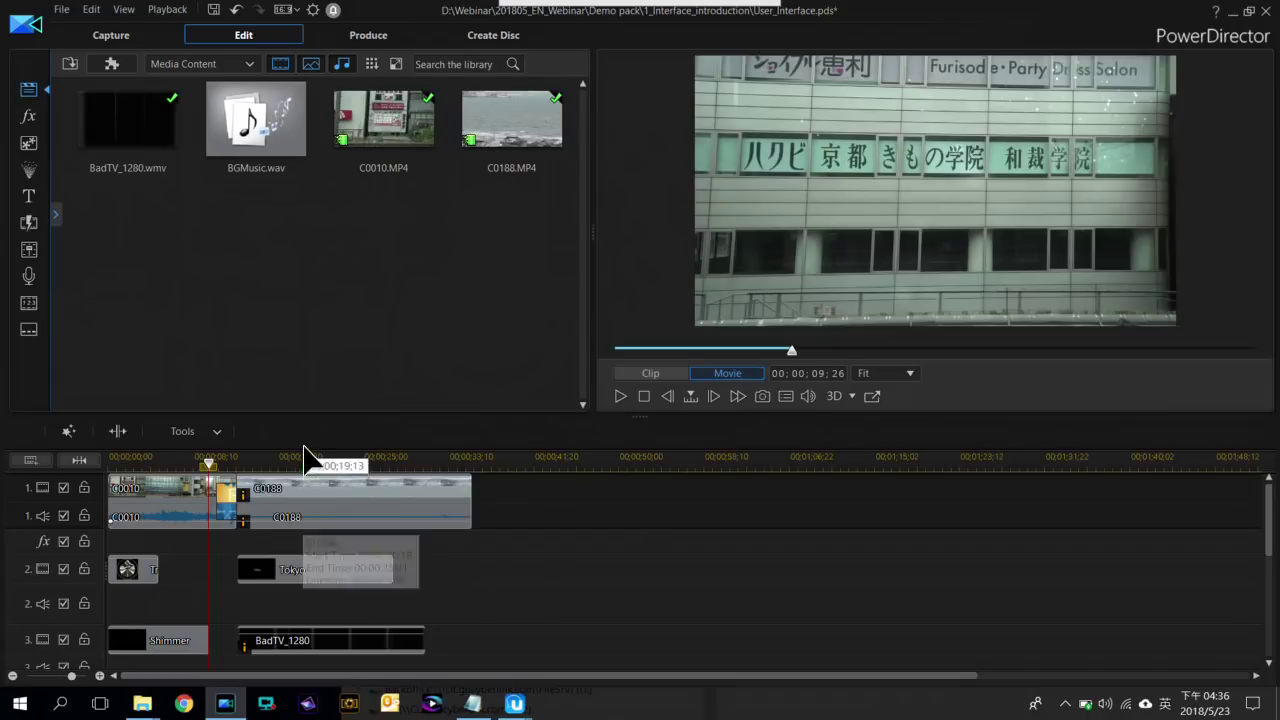
{"action": "left_click", "coordinate": [176, 462]}
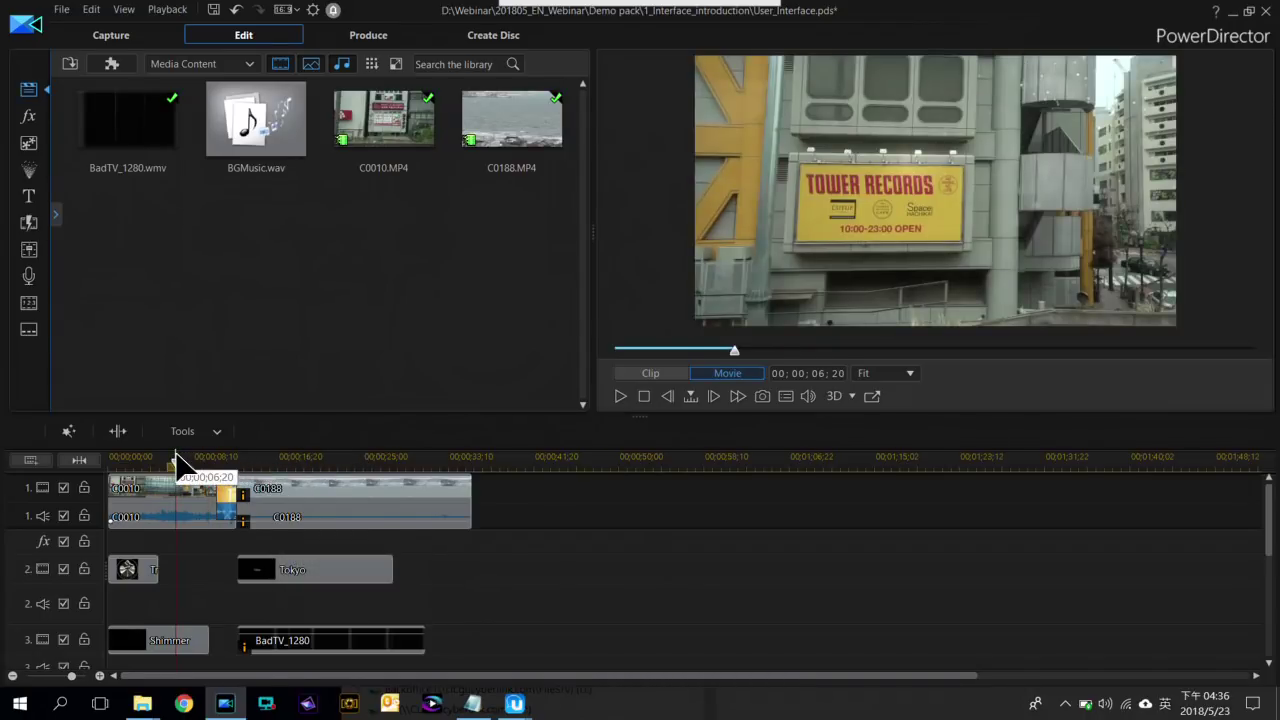
{"action": "left_click", "coordinate": [141, 462]}
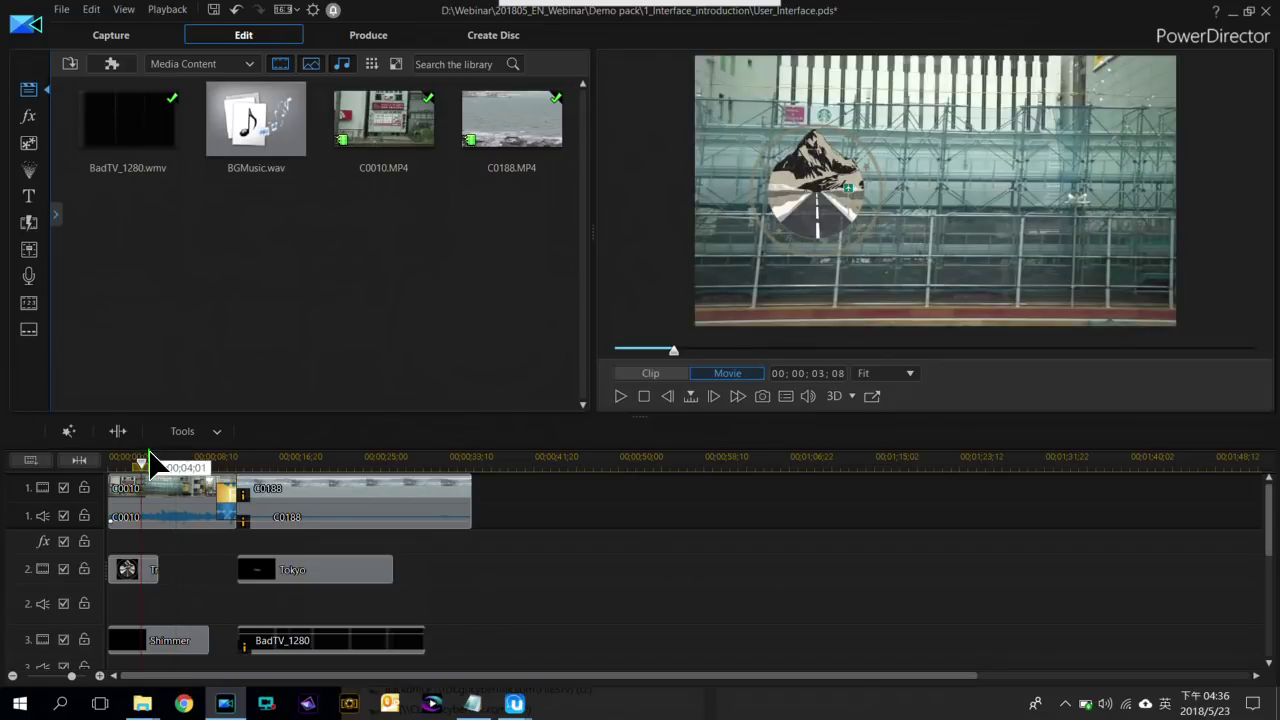
{"action": "left_click_drag", "start_coordinate": [157, 462], "coordinate": [162, 463]}
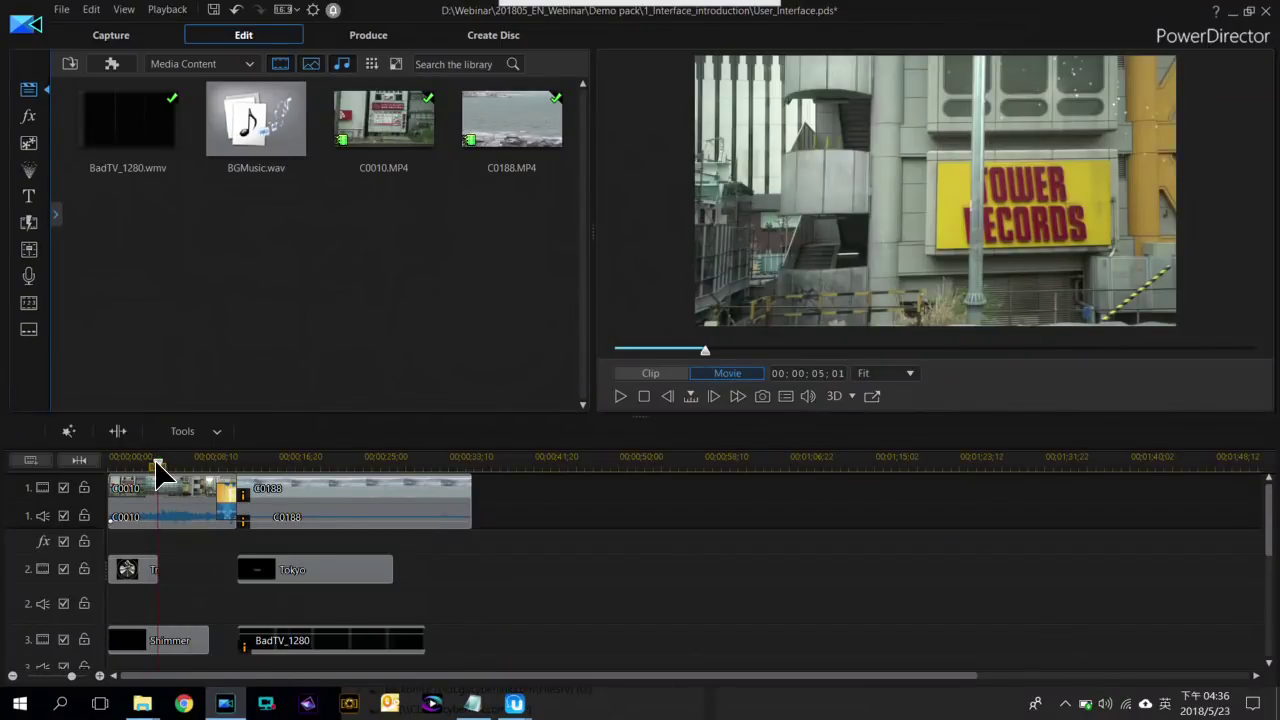
{"action": "left_click_drag", "start_coordinate": [162, 470], "coordinate": [170, 497]}
{"action": "left_click", "coordinate": [171, 500]}
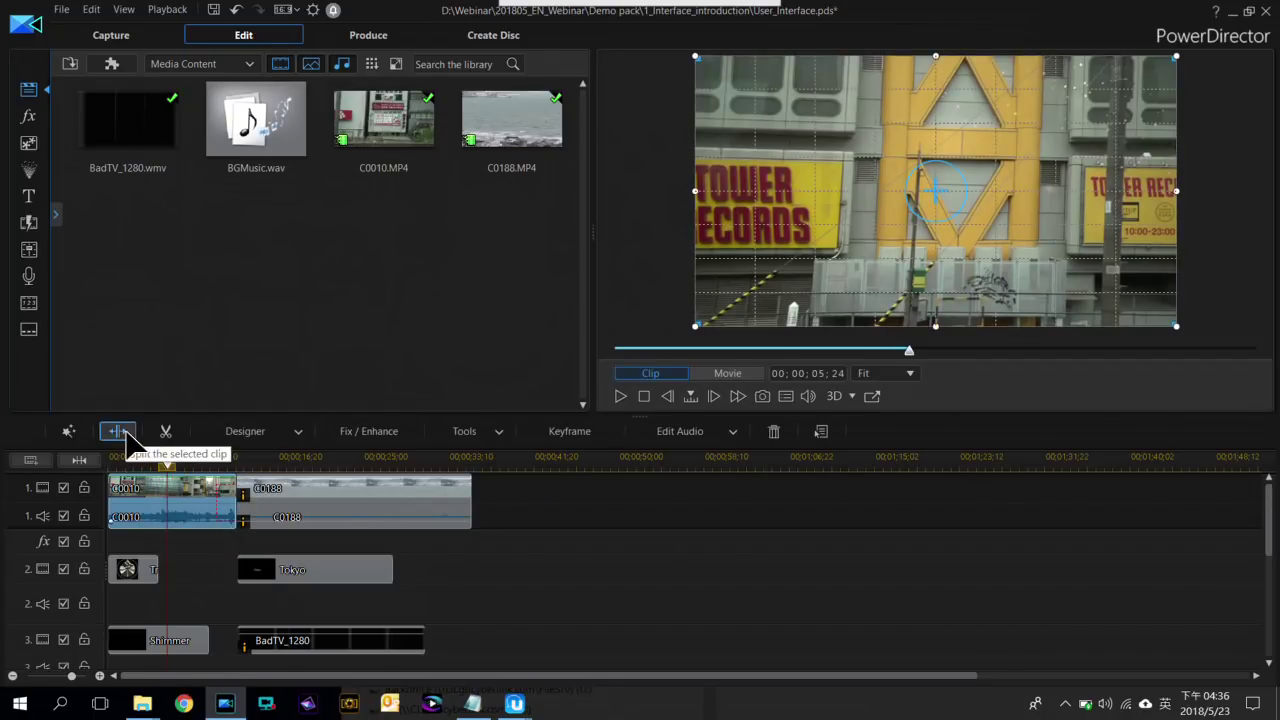
{"action": "left_click", "coordinate": [122, 432]}
Remove the first part of the split C0010 clip with the Remove and Fill Gap option
{"action": "left_click", "coordinate": [139, 487]}
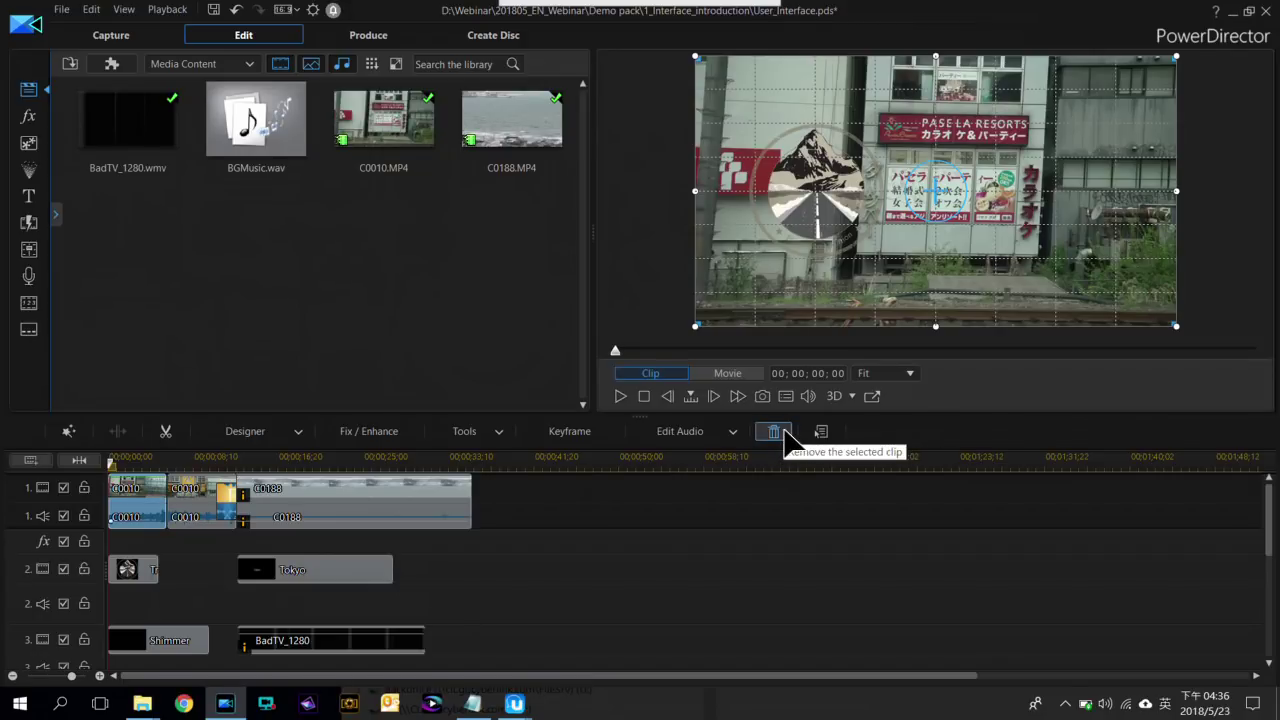
{"action": "left_click", "coordinate": [786, 438]}
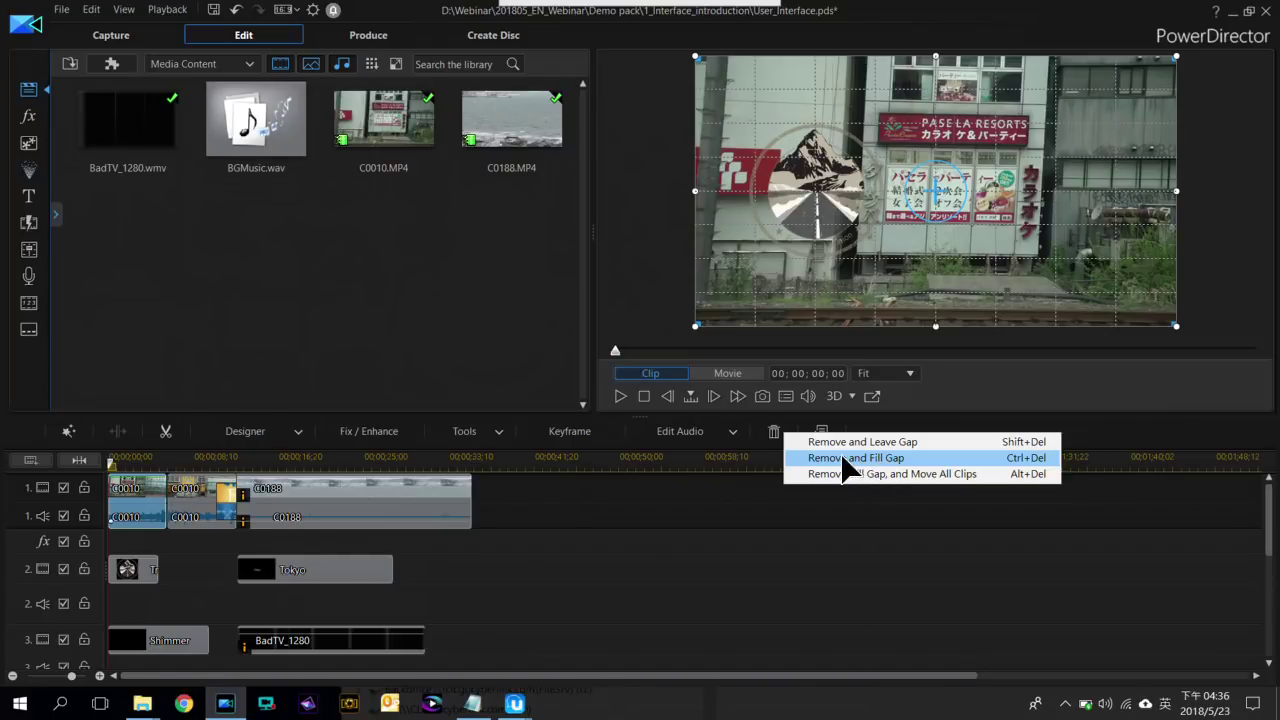
{"action": "left_click", "coordinate": [897, 459]}
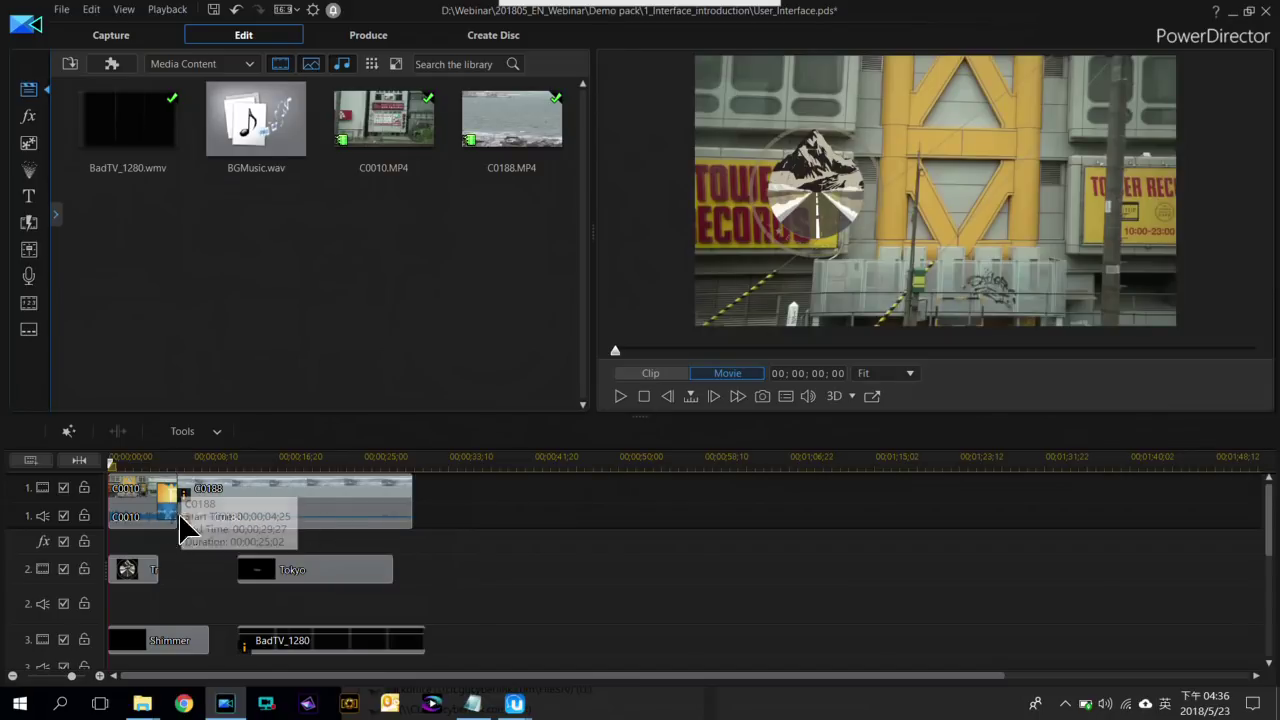
Play the transition between the shortened C0010 clip and C0188 from 00;00;05;01
{"action": "left_click", "coordinate": [289, 503]}
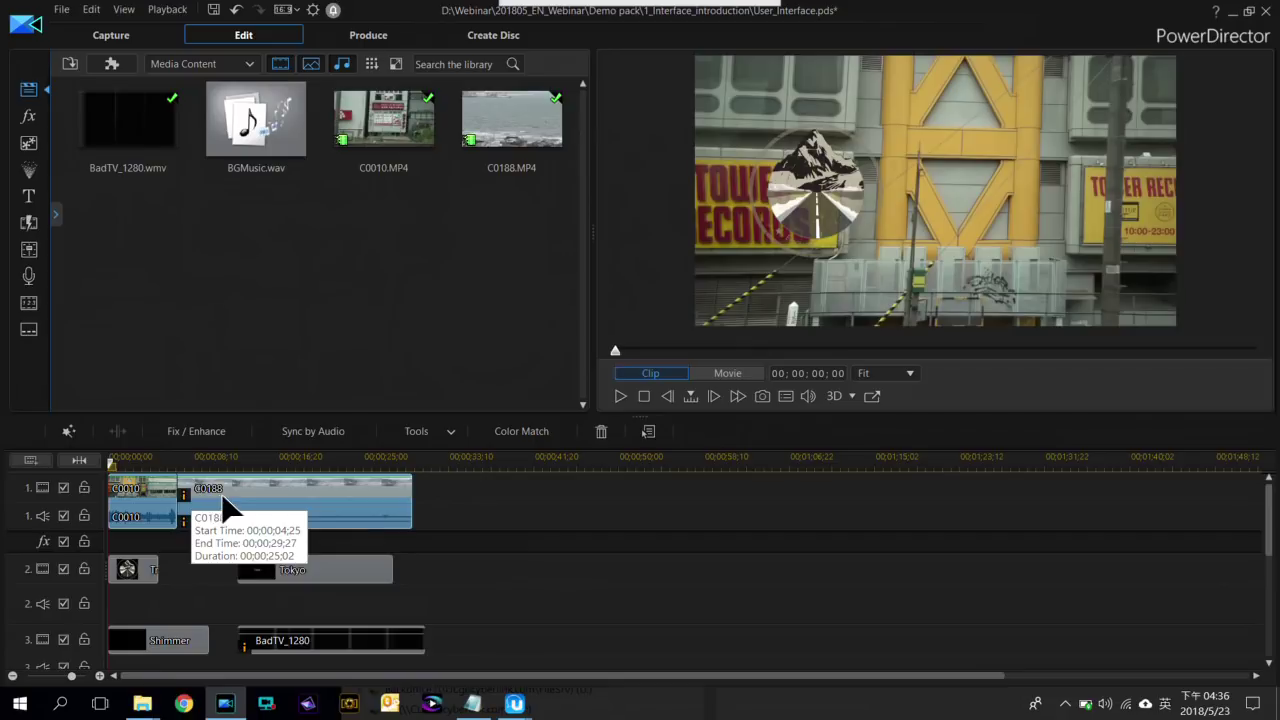
{"action": "left_click", "coordinate": [161, 462]}
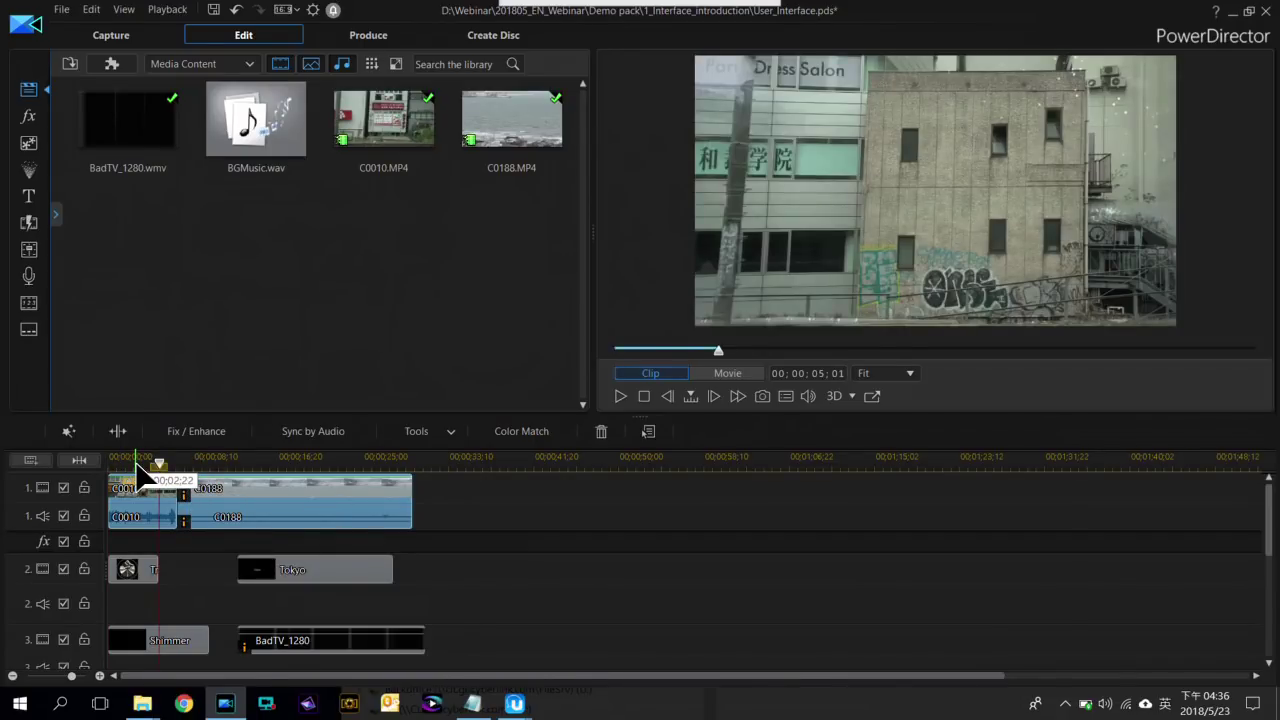
{"action": "key", "text": "space"}
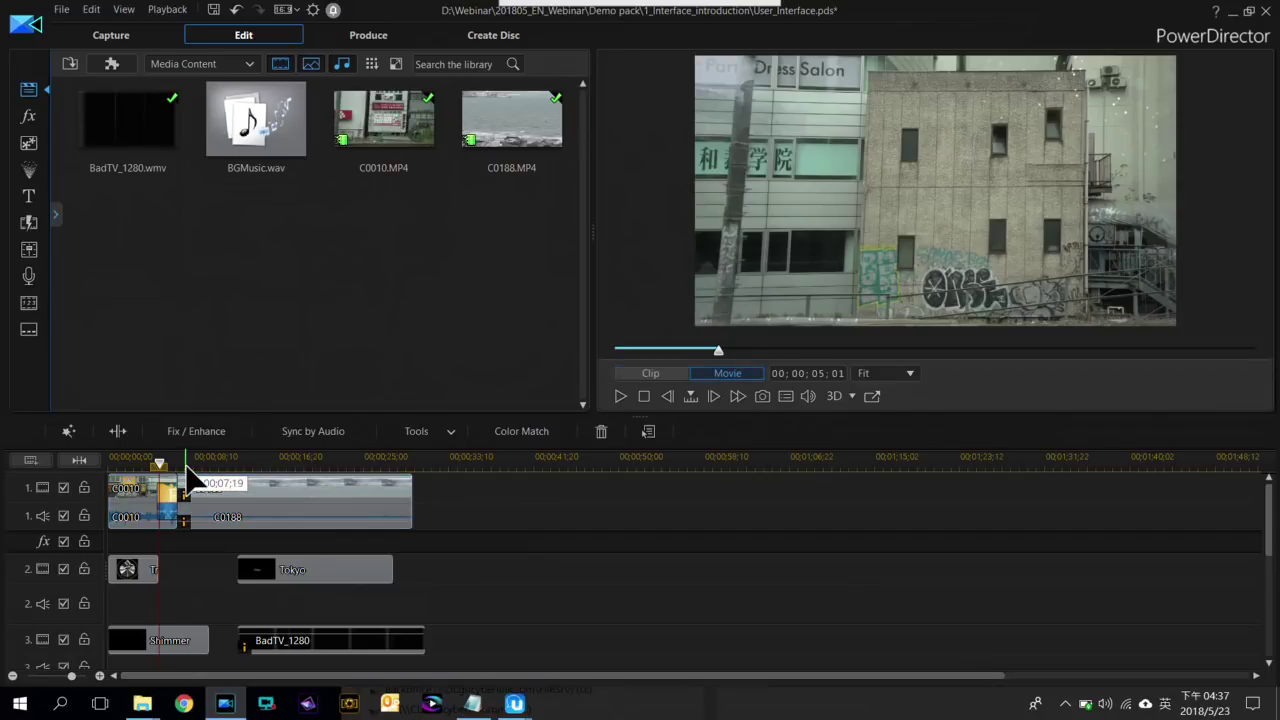
{"action": "key", "text": "space"}
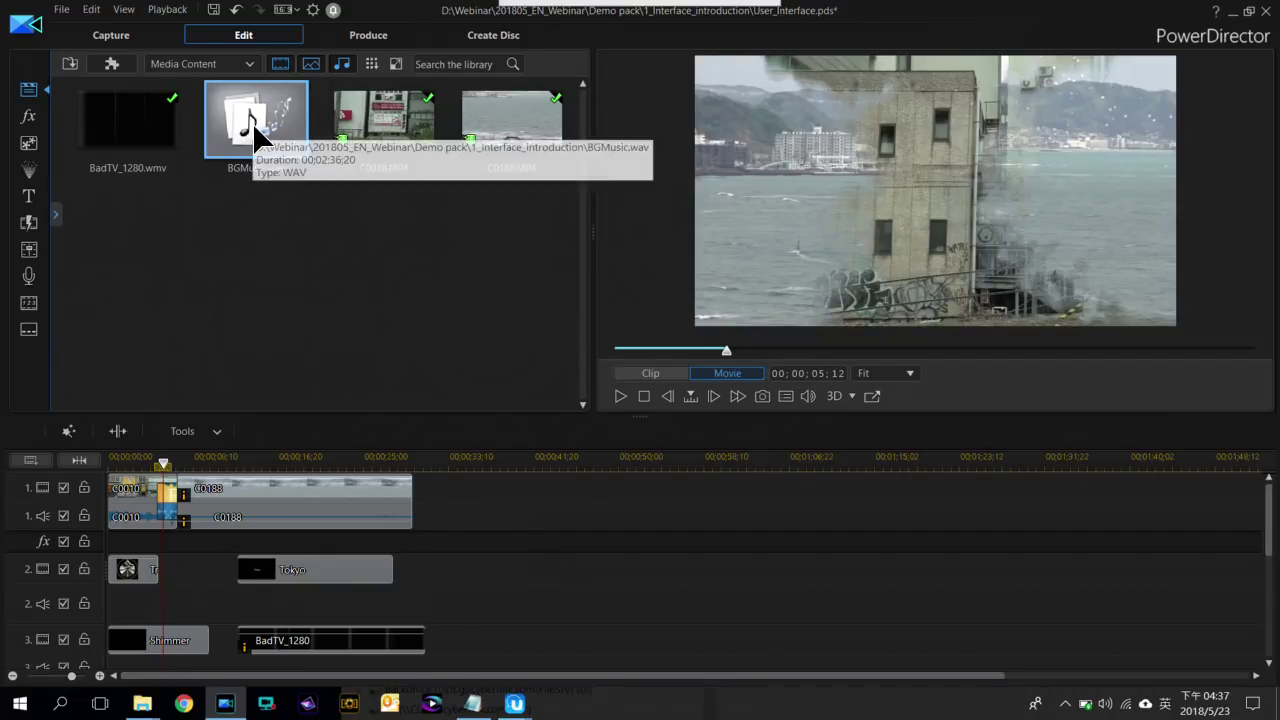
Add BGMusic.wav at the start of audio track 2 and split it at 00;00;11;24
{"action": "left_click_drag", "start_coordinate": [255, 128], "coordinate": [90, 610]}
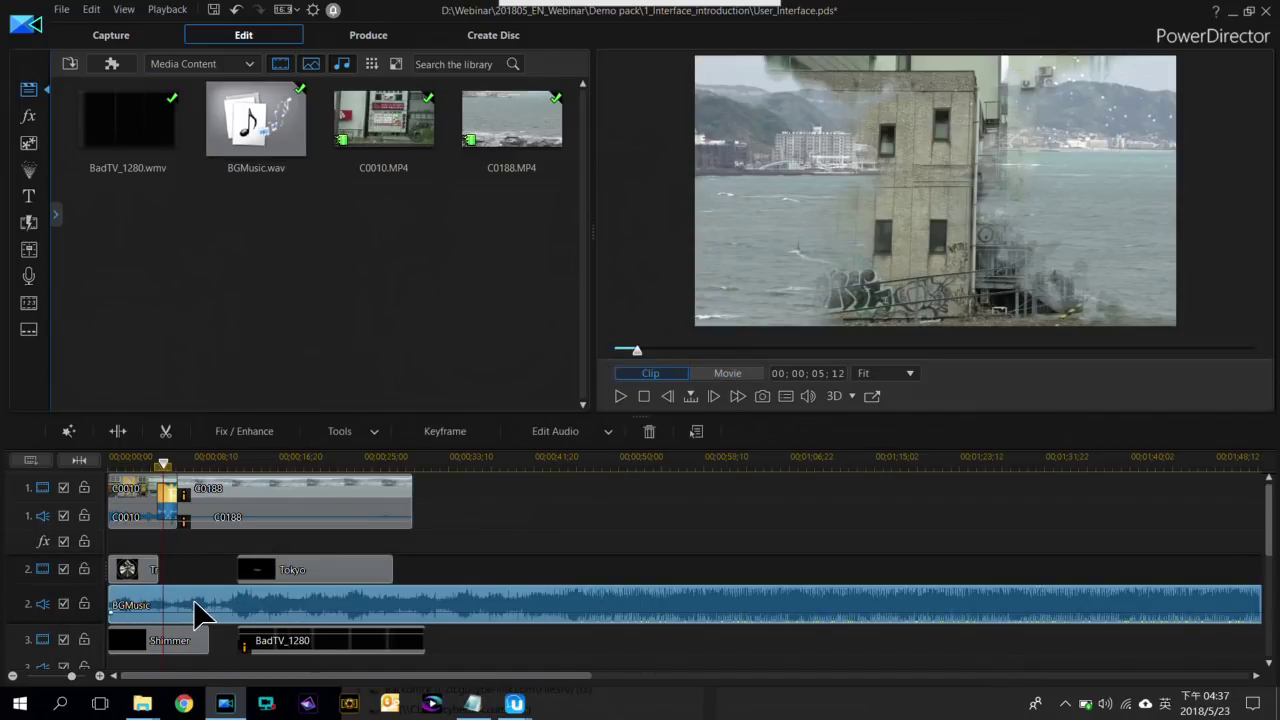
{"action": "left_click", "coordinate": [229, 463]}
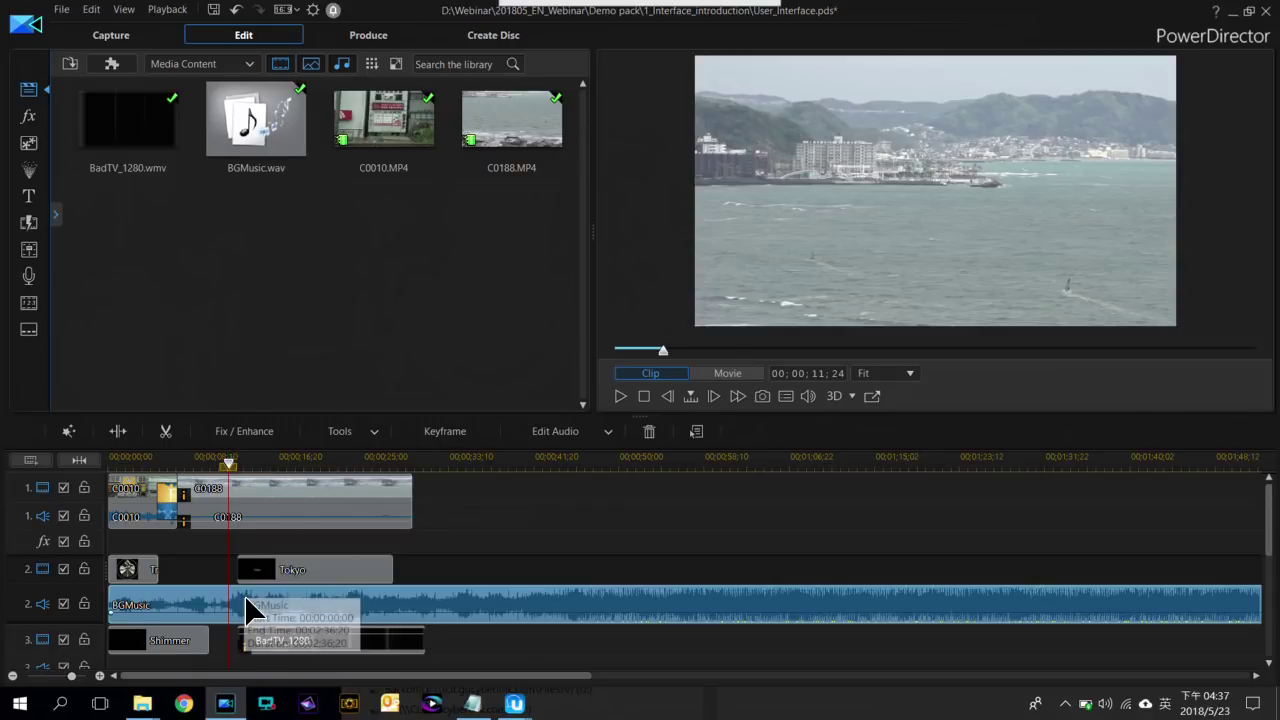
{"action": "left_click", "coordinate": [120, 436]}
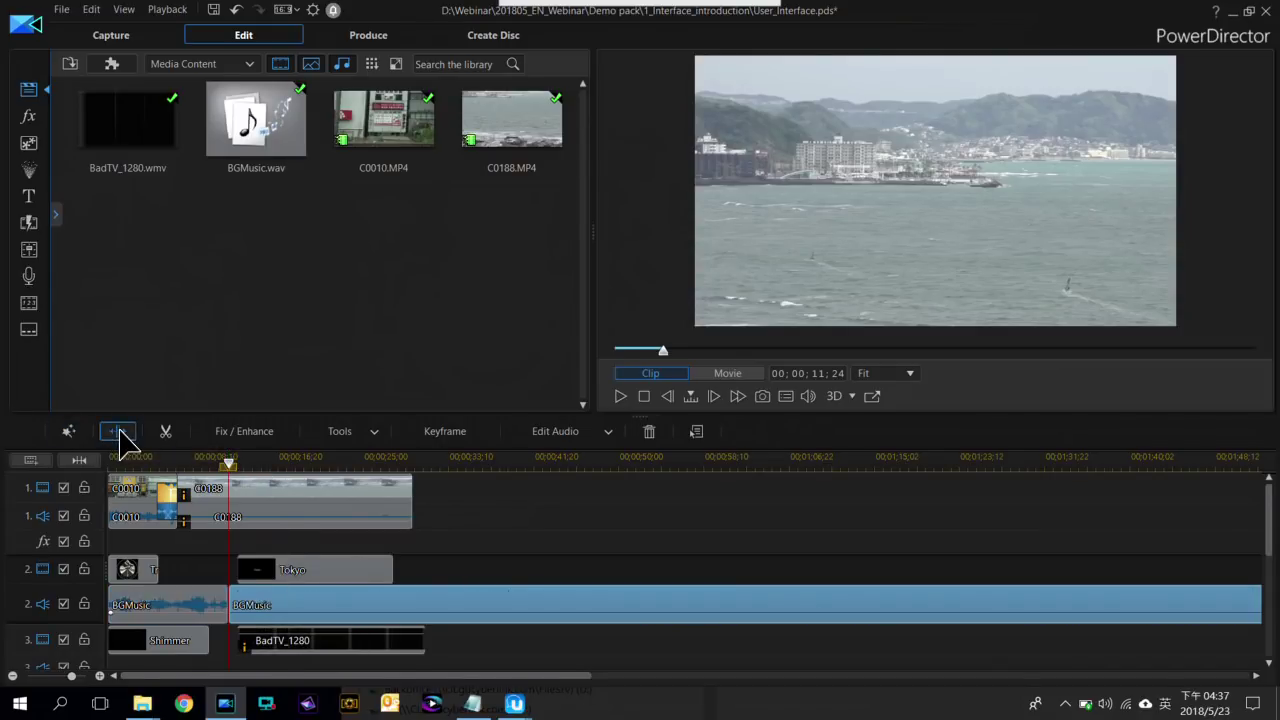
Remove the first part of the split BGMusic clip with the Remove and Fill Gap option
{"action": "left_click", "coordinate": [214, 609]}
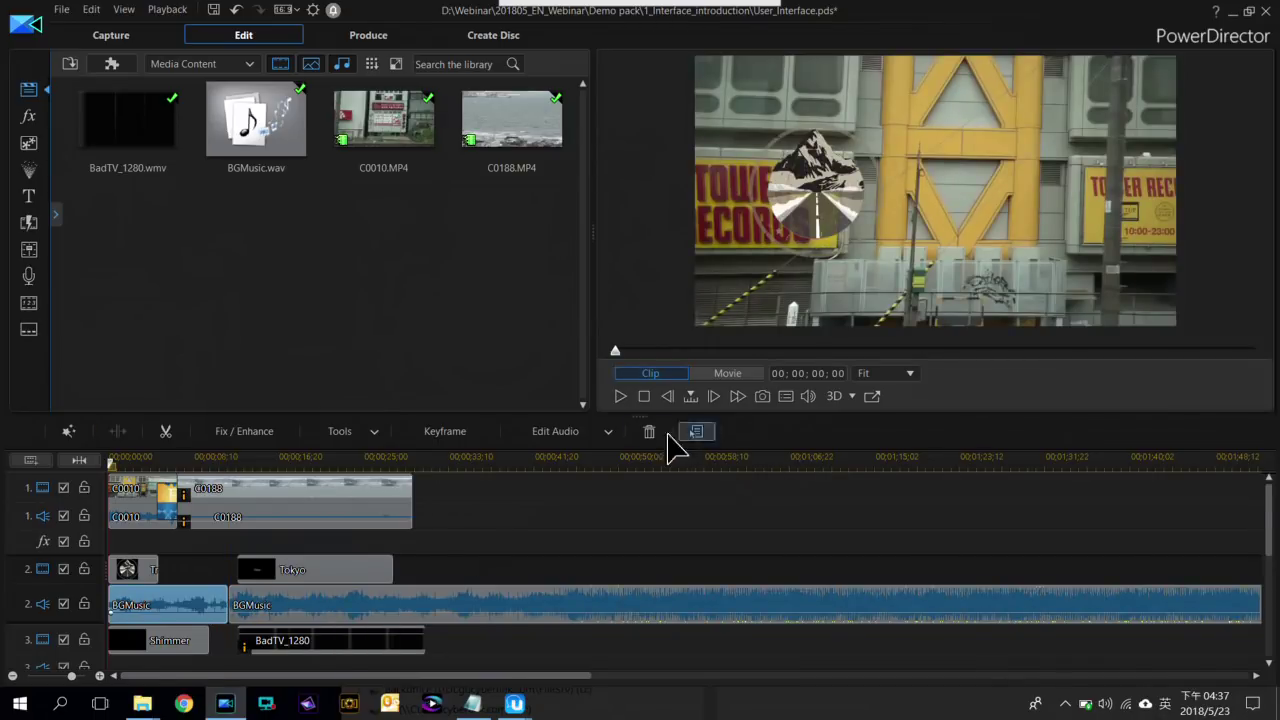
{"action": "left_click", "coordinate": [649, 432]}
{"action": "left_click", "coordinate": [709, 463]}
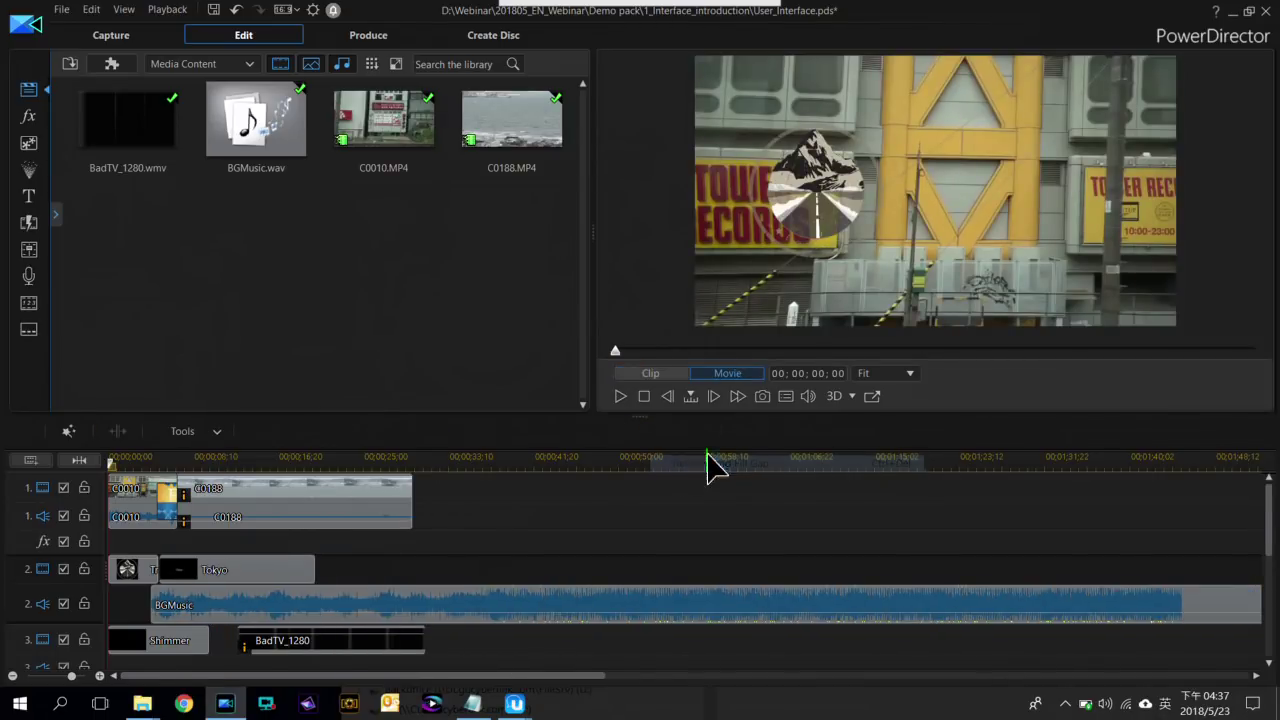
Play the movie from the start of the trimmed BGMusic clip at 00;00;04;05
{"action": "left_click", "coordinate": [206, 598]}
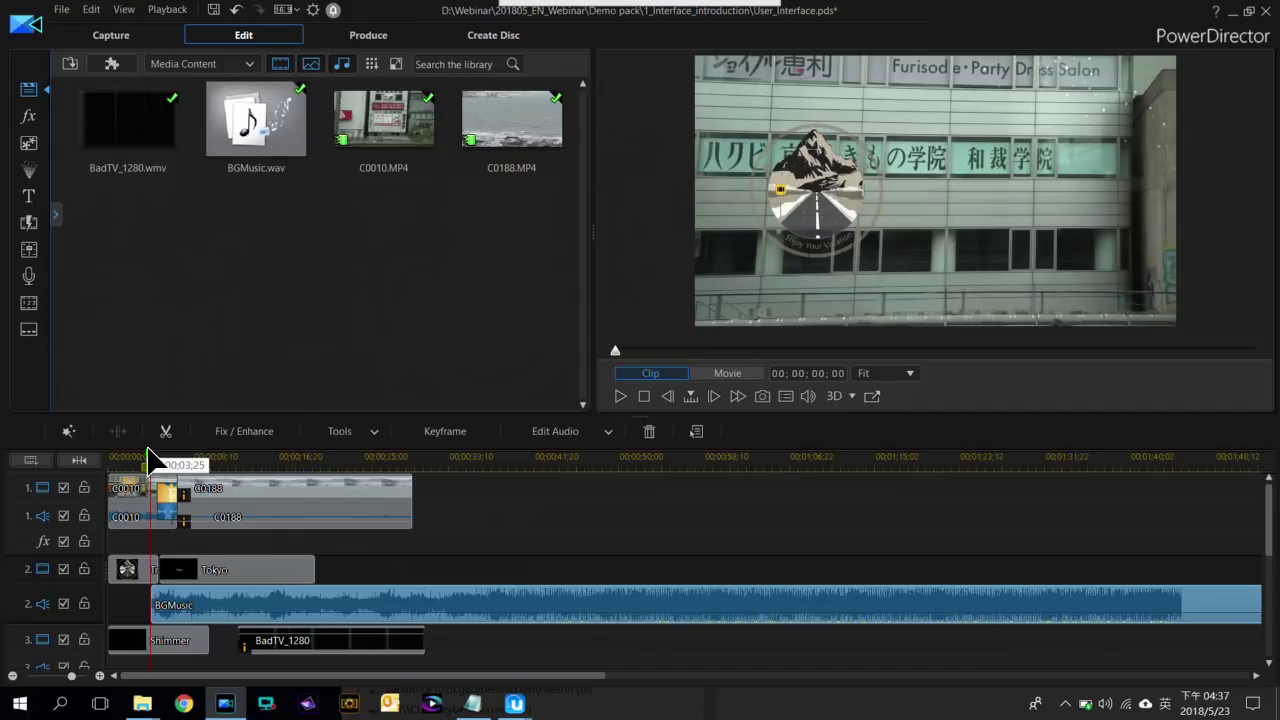
{"action": "left_click", "coordinate": [189, 622]}
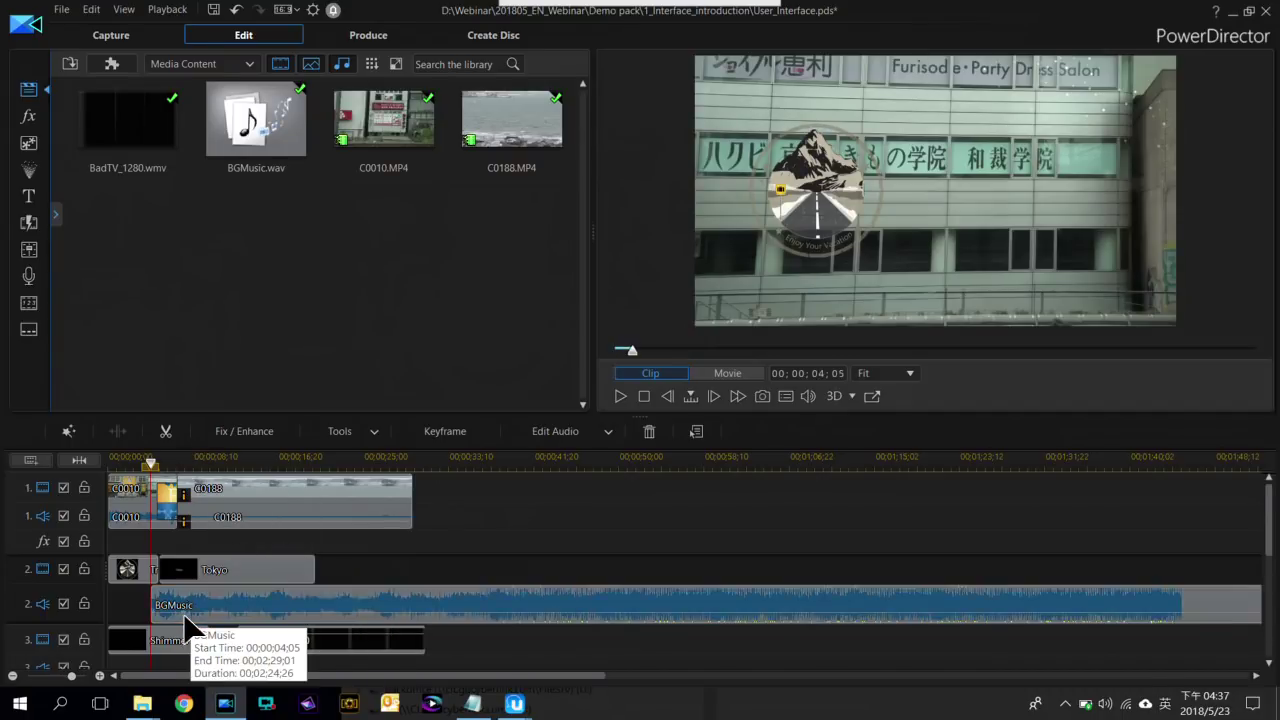
{"action": "key", "text": "space"}
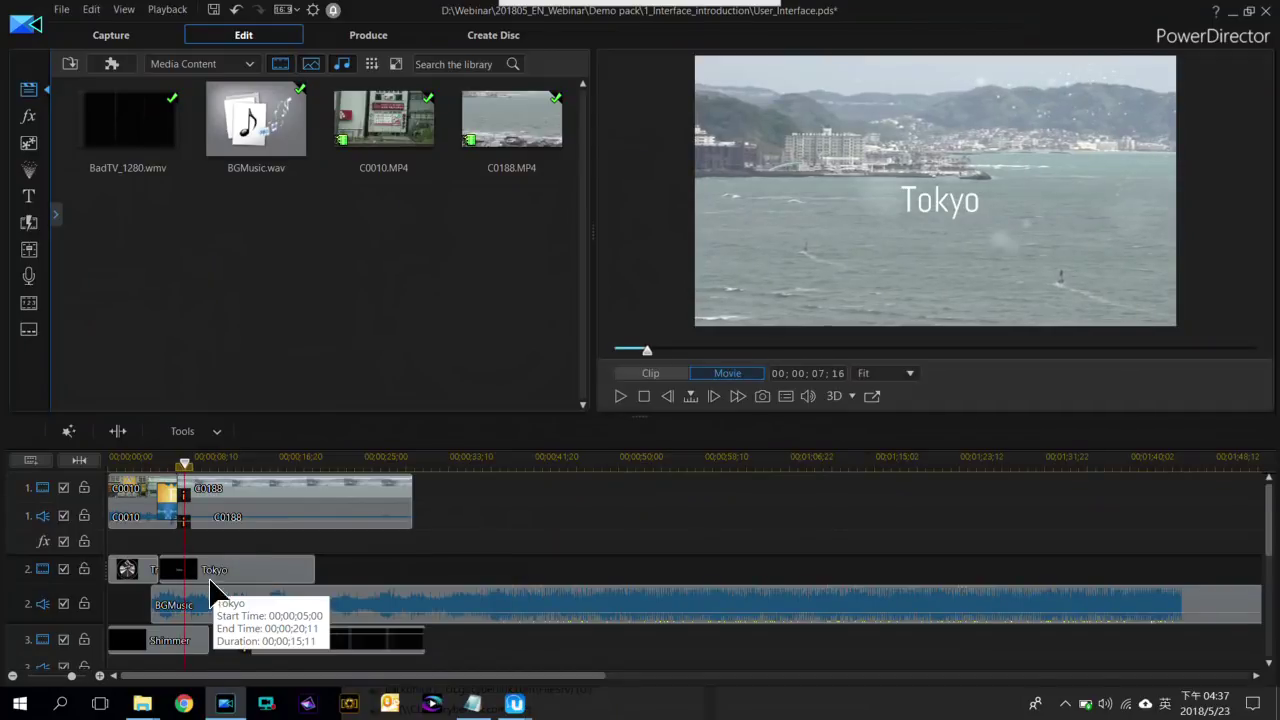
{"action": "key", "text": "space"}
Move the BGMusic clip to the start of audio track 2, play from 00;00;03;00 and check the frame at 00;00;09;16
{"action": "left_click", "coordinate": [158, 606]}
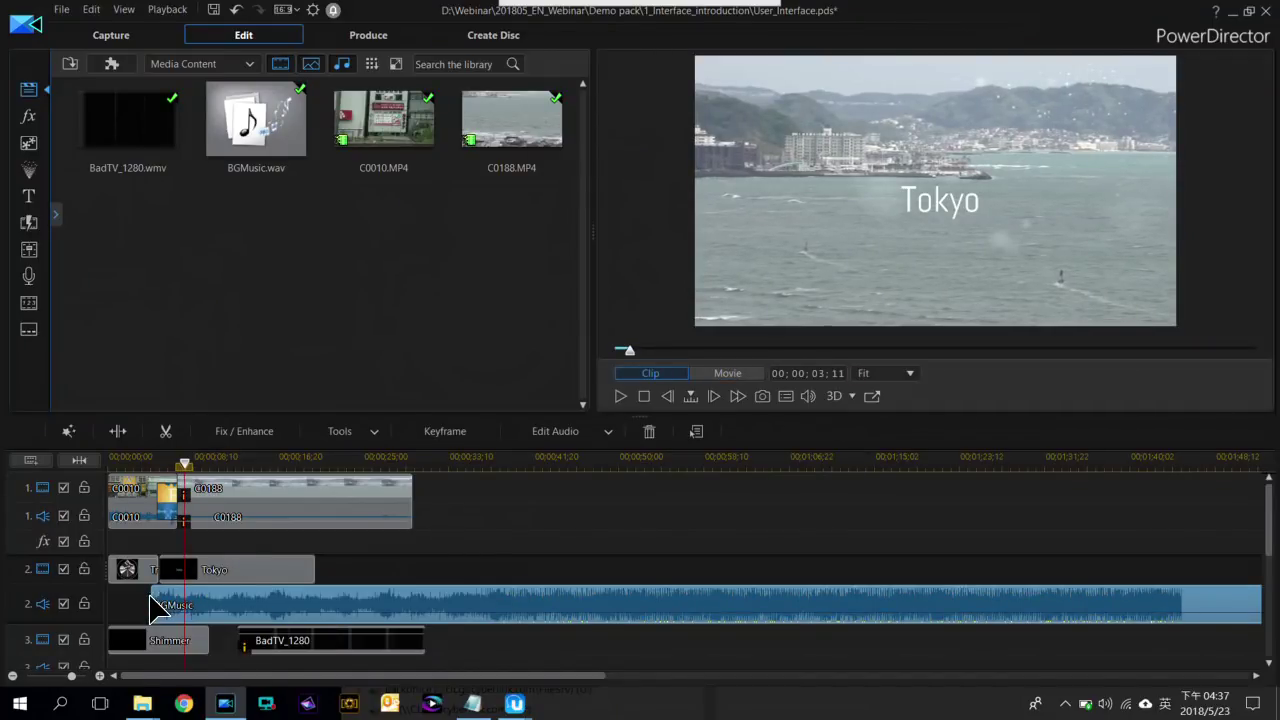
{"action": "left_click_drag", "start_coordinate": [115, 607], "coordinate": [101, 605]}
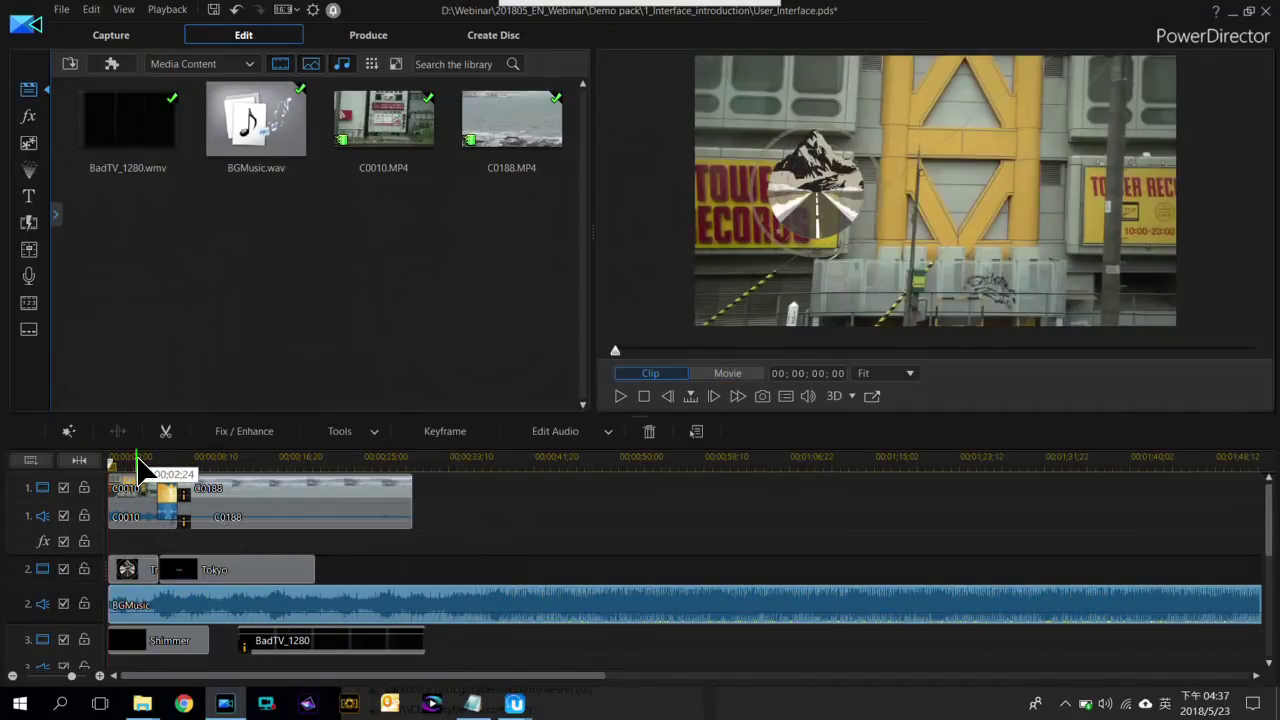
{"action": "left_click_drag", "start_coordinate": [145, 470], "coordinate": [157, 472]}
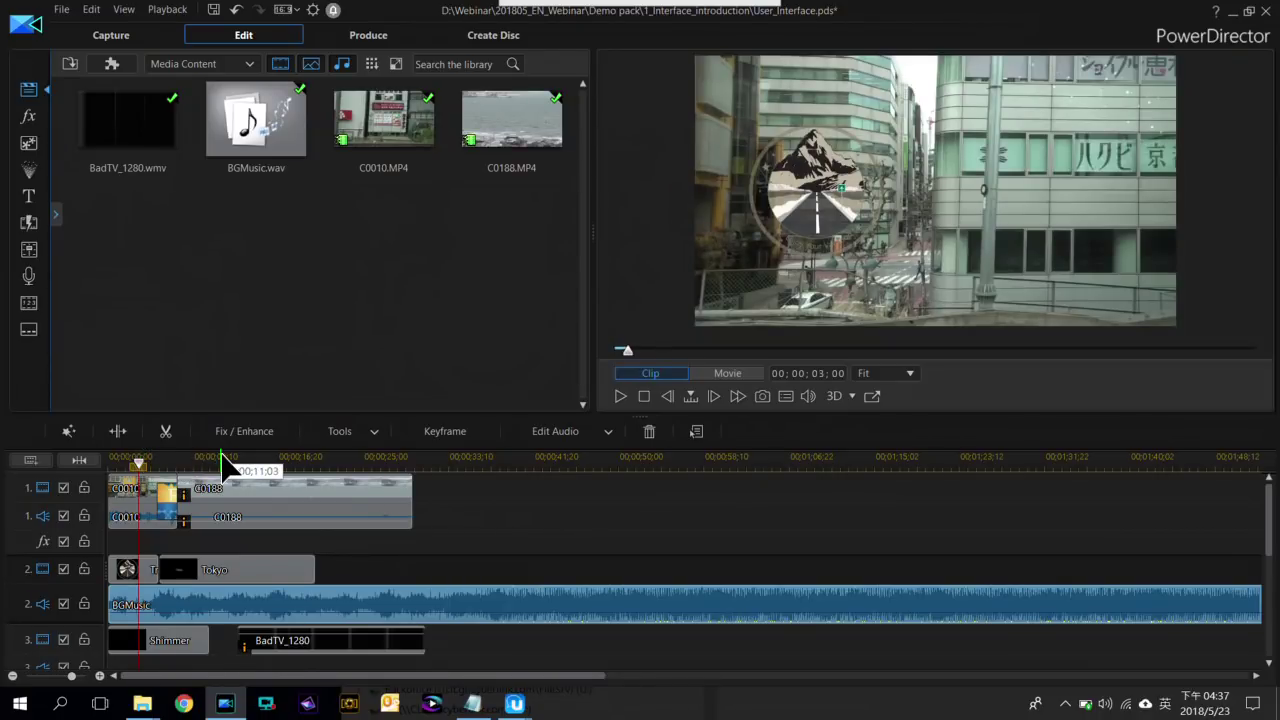
{"action": "key", "text": "space"}
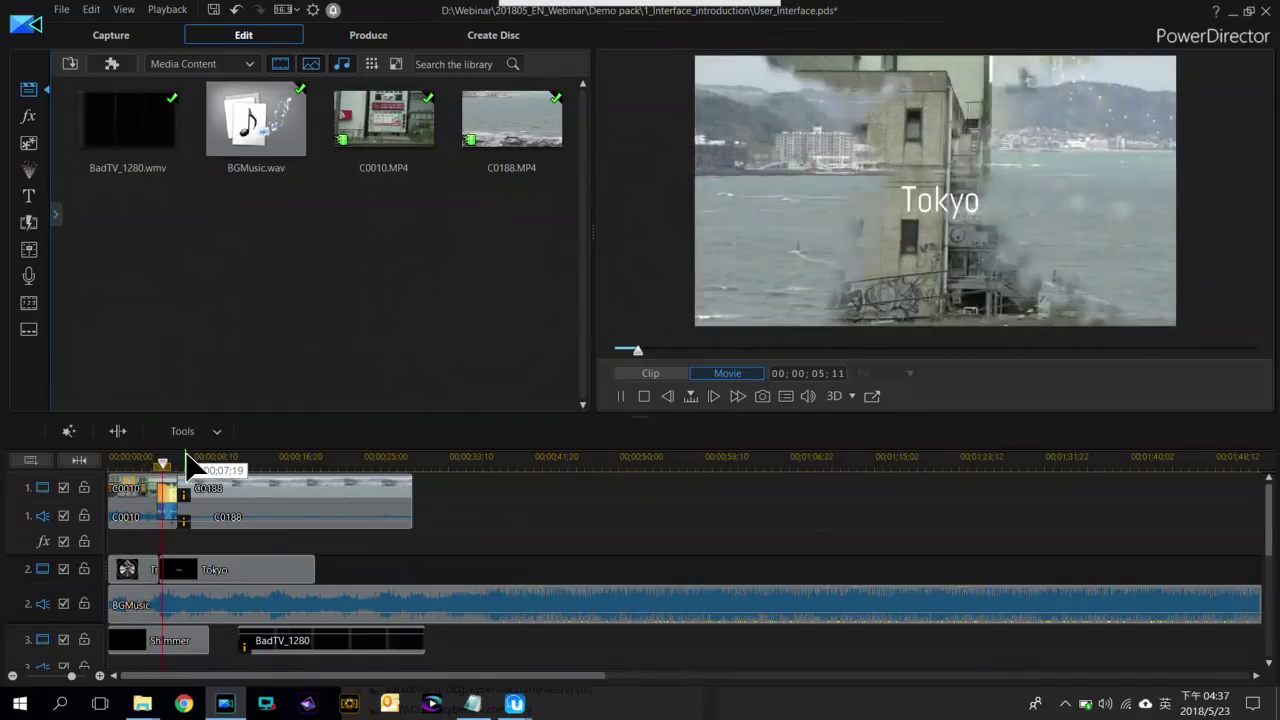
{"action": "key", "text": "space"}
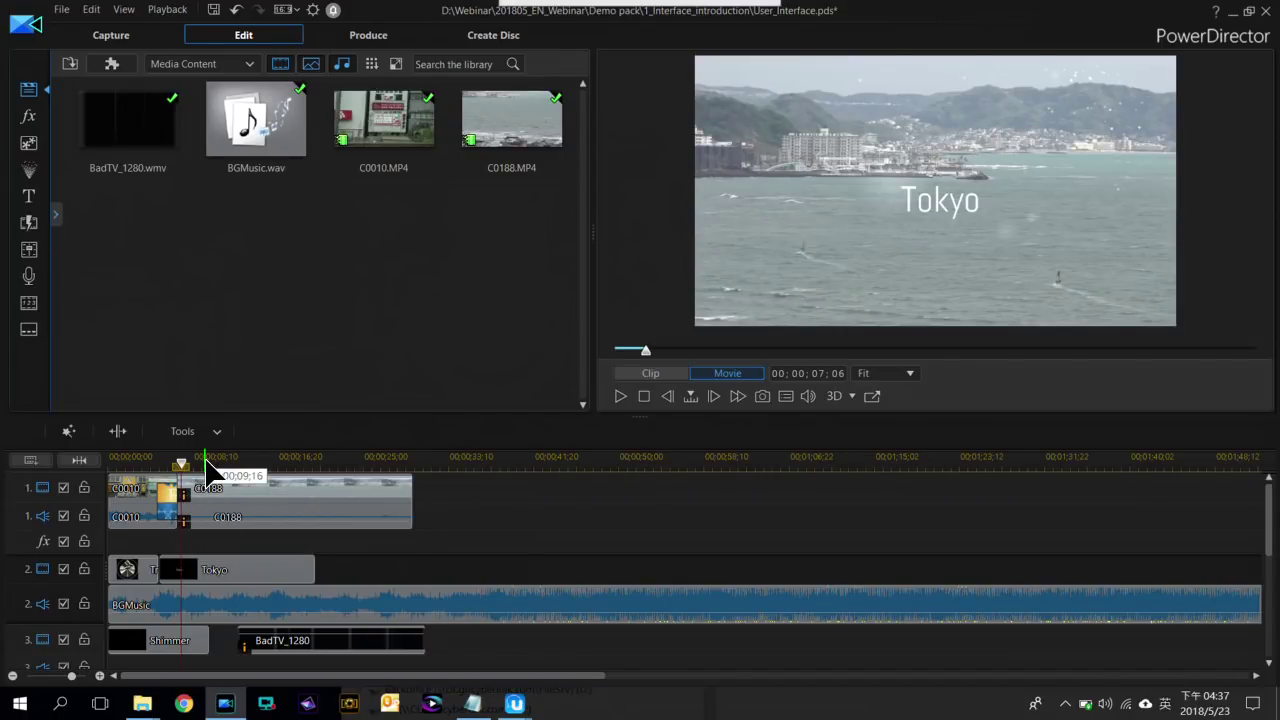
{"action": "left_click", "coordinate": [206, 461]}
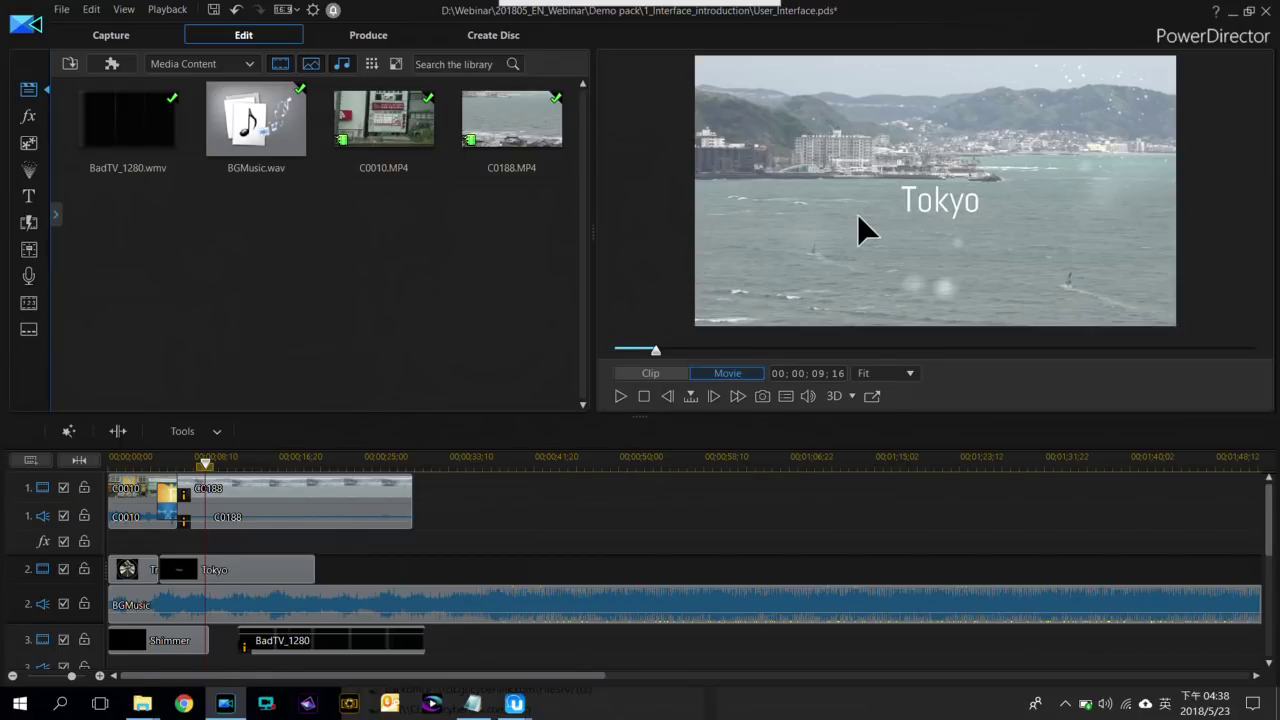
Open Fix / Enhance for the C0188 clip on track 1 and enable the Video Stabilizer
{"action": "left_click", "coordinate": [229, 488]}
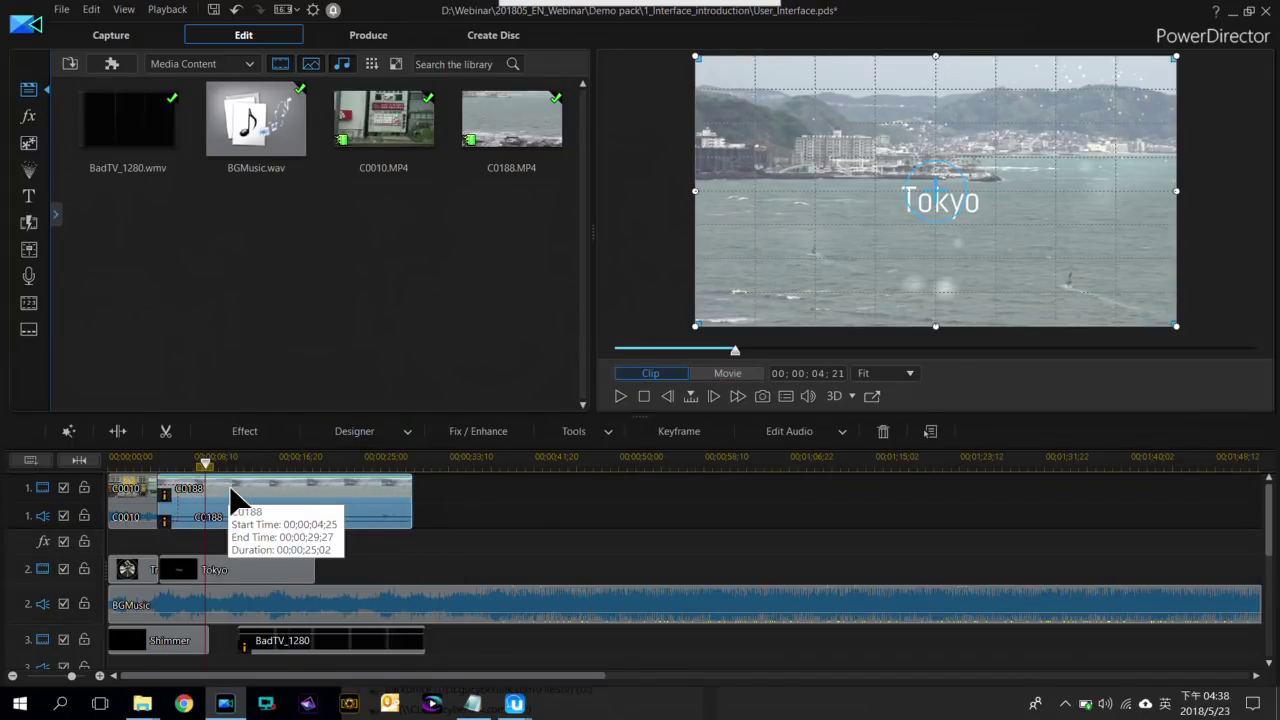
{"action": "left_click", "coordinate": [510, 438]}
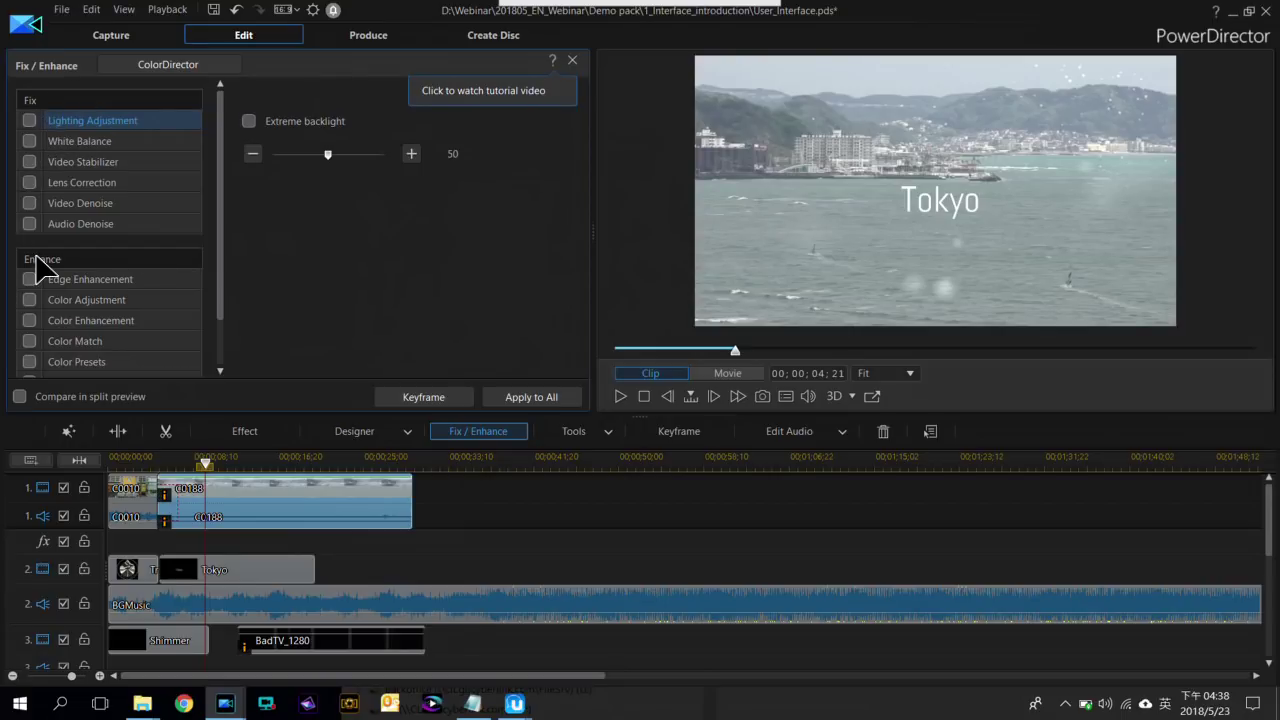
{"action": "left_click", "coordinate": [35, 163]}
{"action": "left_click", "coordinate": [30, 162]}
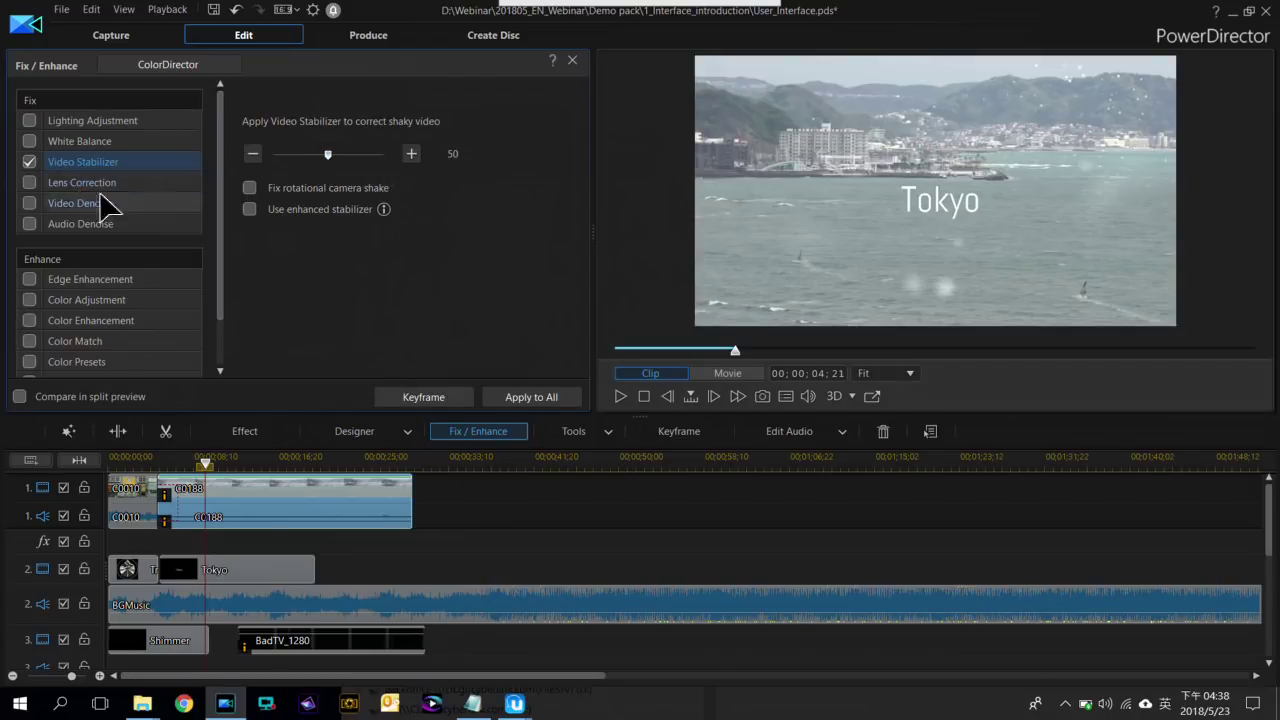
Enable Color Enhancement and White Balance for the C0188 clip
{"action": "left_click_drag", "start_coordinate": [222, 180], "coordinate": [218, 240]}
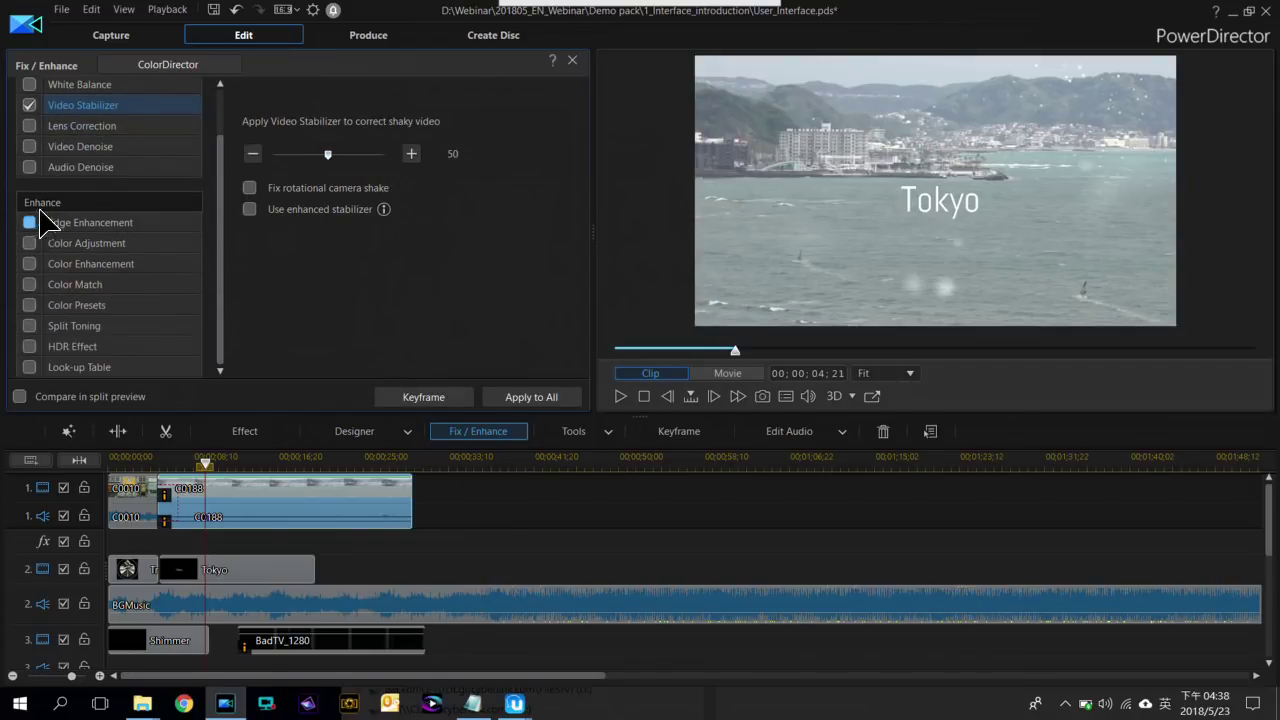
{"action": "left_click", "coordinate": [33, 266]}
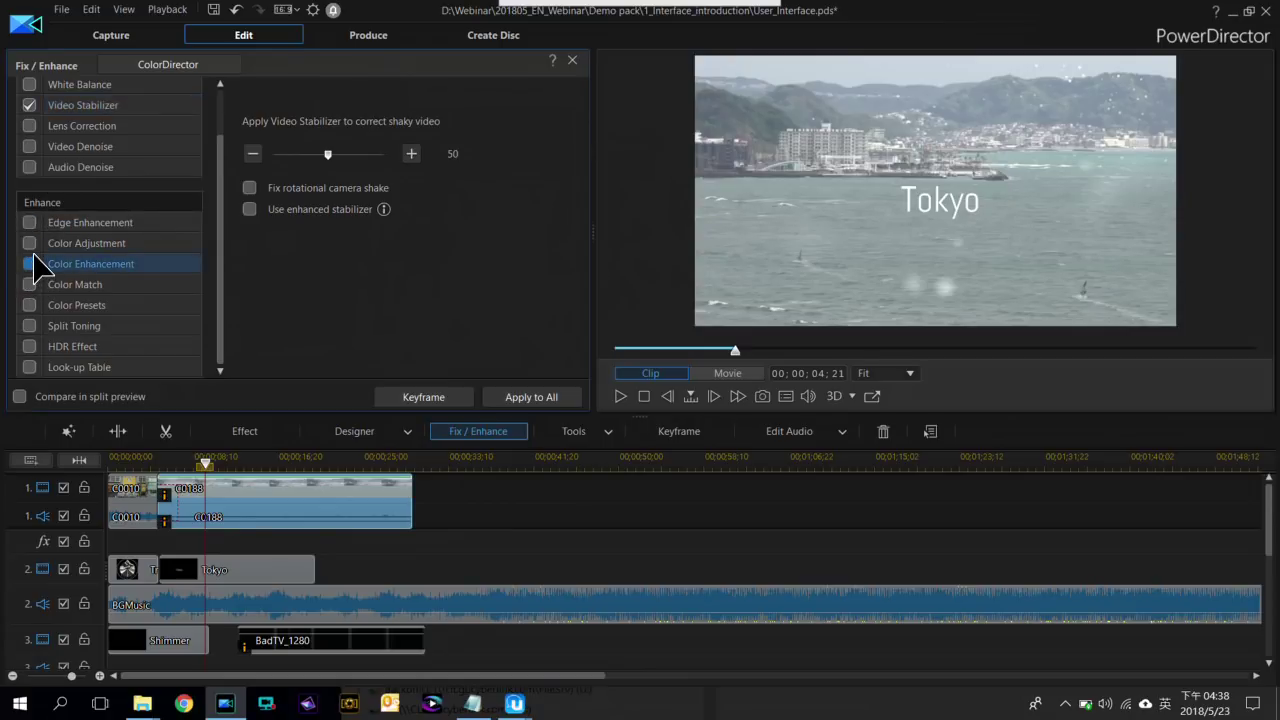
{"action": "left_click", "coordinate": [31, 265]}
{"action": "scroll", "coordinate": [229, 145], "scroll_direction": "up", "scroll_amount": 2}
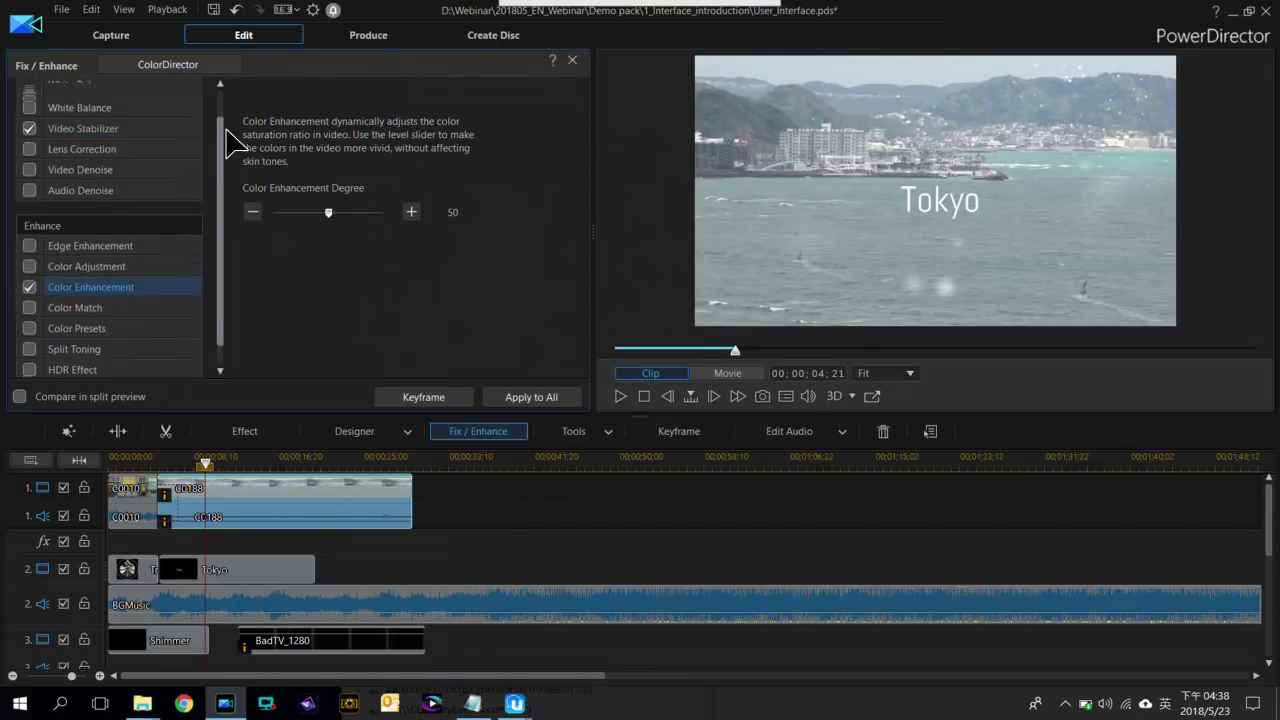
{"action": "left_click", "coordinate": [29, 141]}
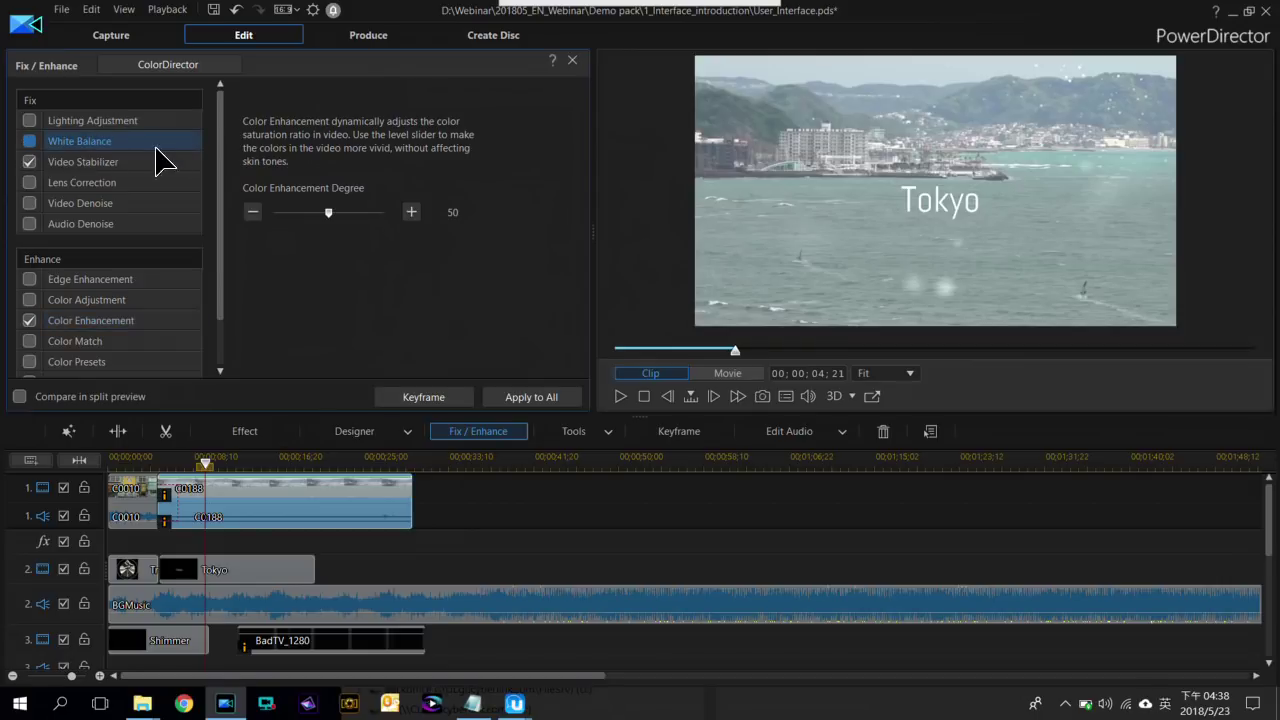
{"action": "scroll", "coordinate": [115, 240], "scroll_direction": "down", "scroll_amount": 1}
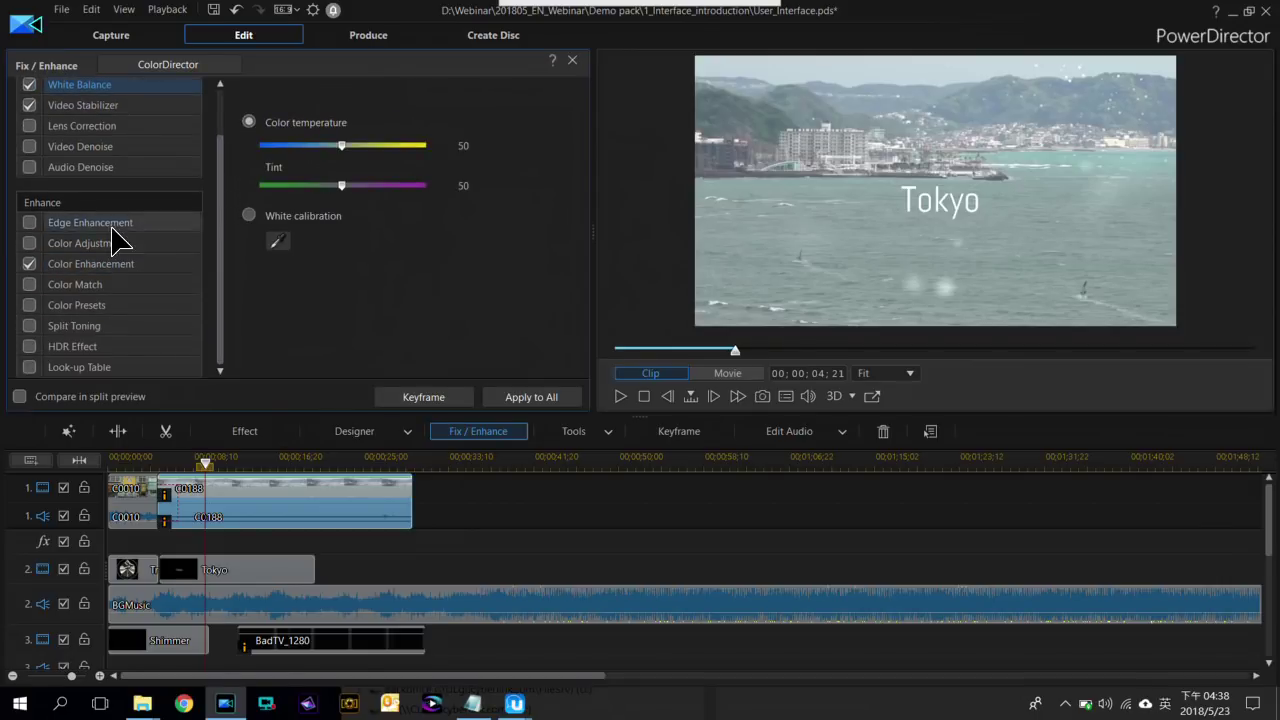
Enable Color Adjustment for the C0188 clip, set its contrast to 26 and raise the saturation slightly
{"action": "left_click", "coordinate": [29, 243]}
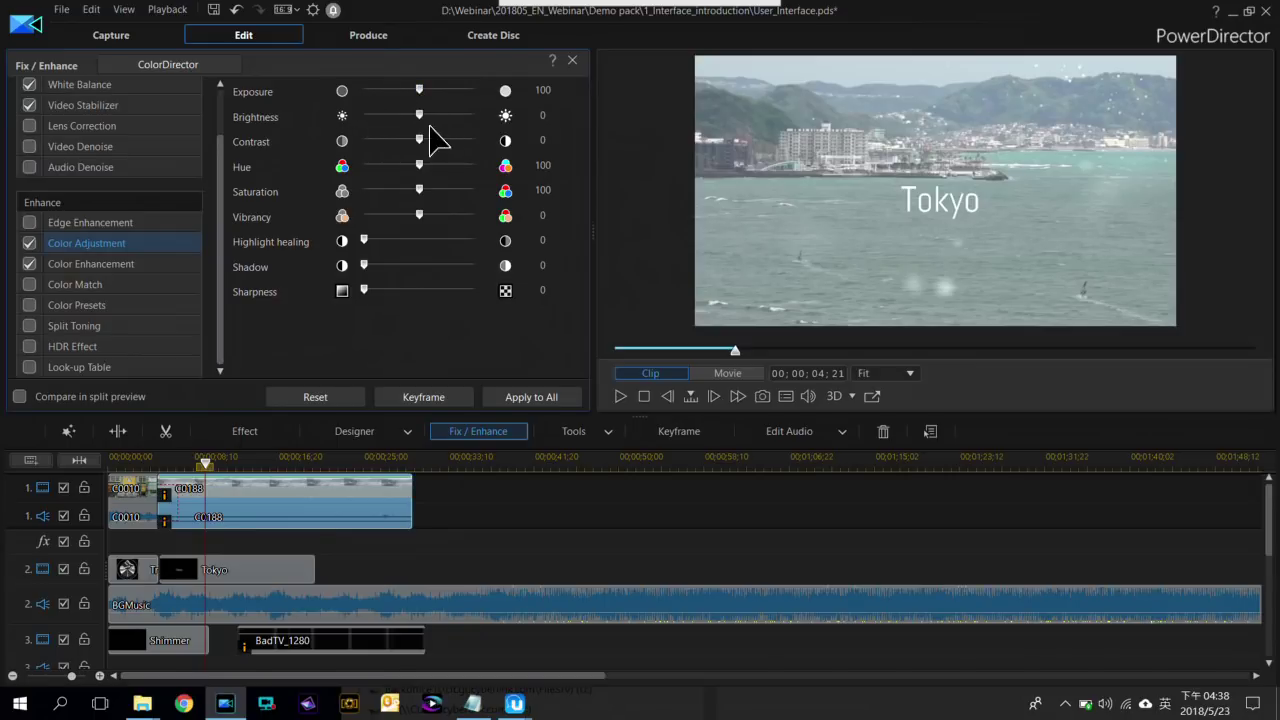
{"action": "left_click_drag", "start_coordinate": [419, 134], "coordinate": [435, 134]}
{"action": "left_click", "coordinate": [428, 190]}
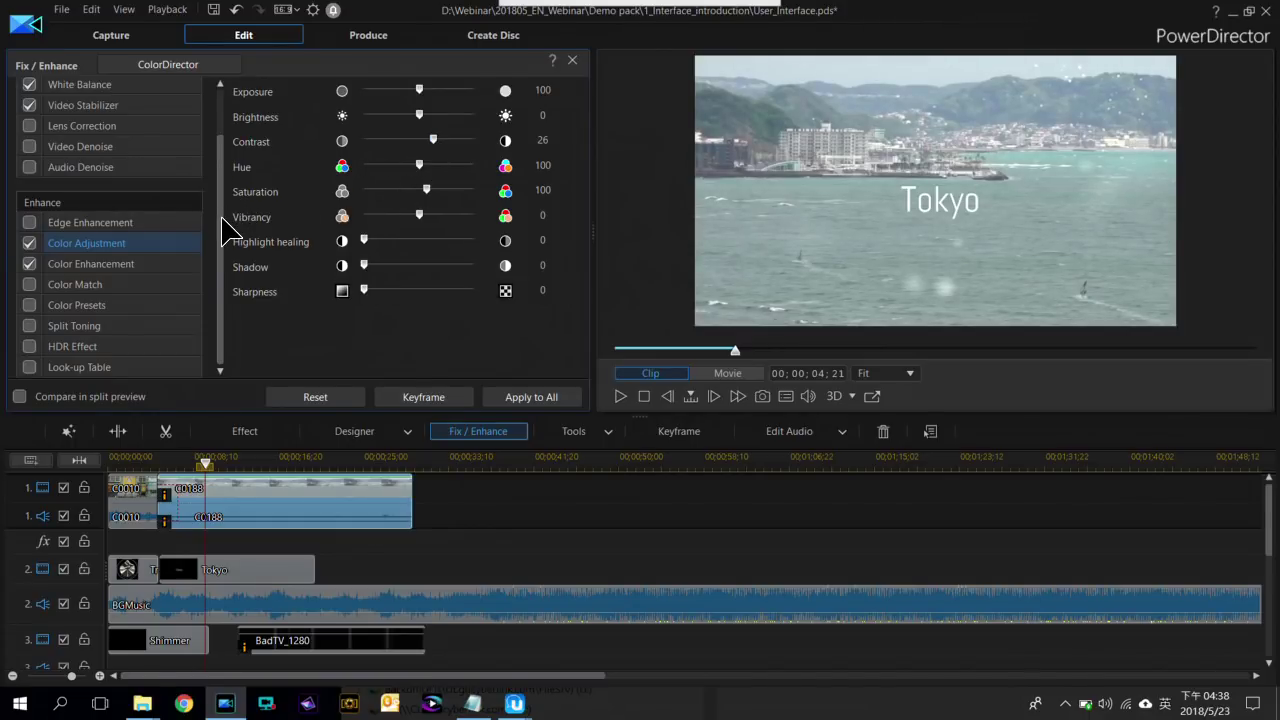
Apply the Lut.cube look-up table to the C0188 clip, check the frame at clip time 00;00;07;13 and close Fix / Enhance
{"action": "left_click", "coordinate": [29, 367]}
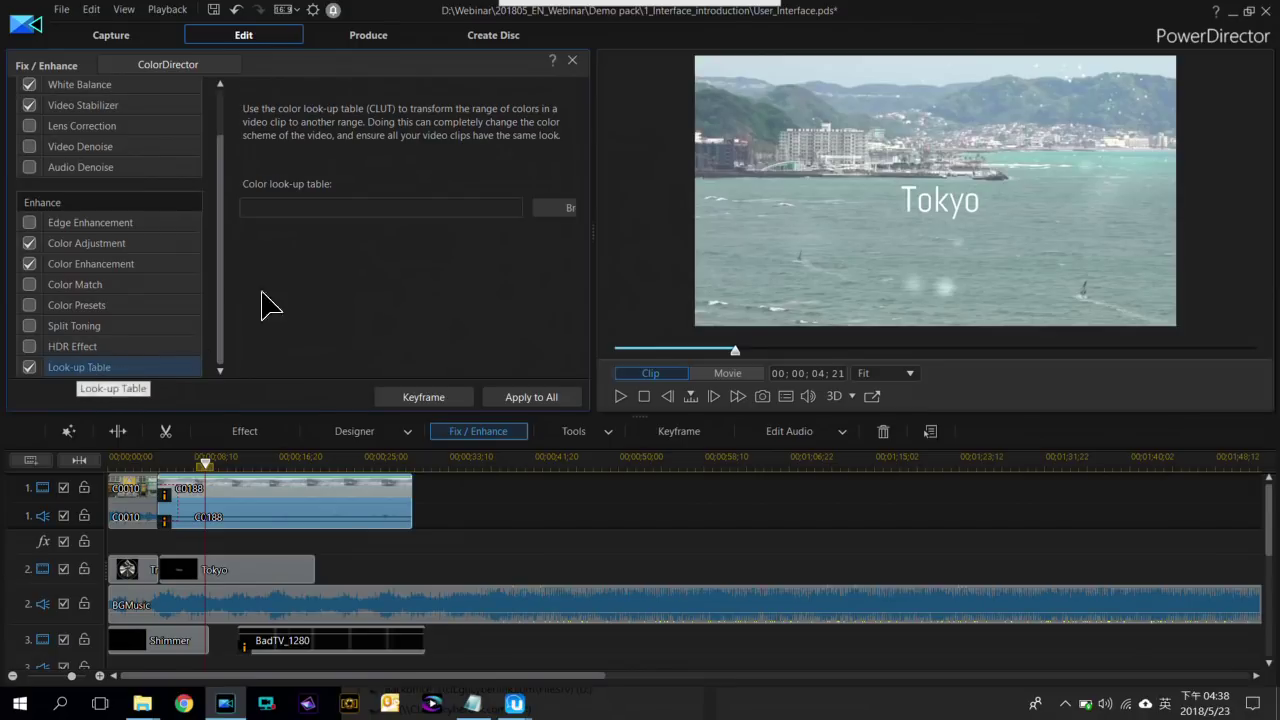
{"action": "left_click", "coordinate": [555, 208]}
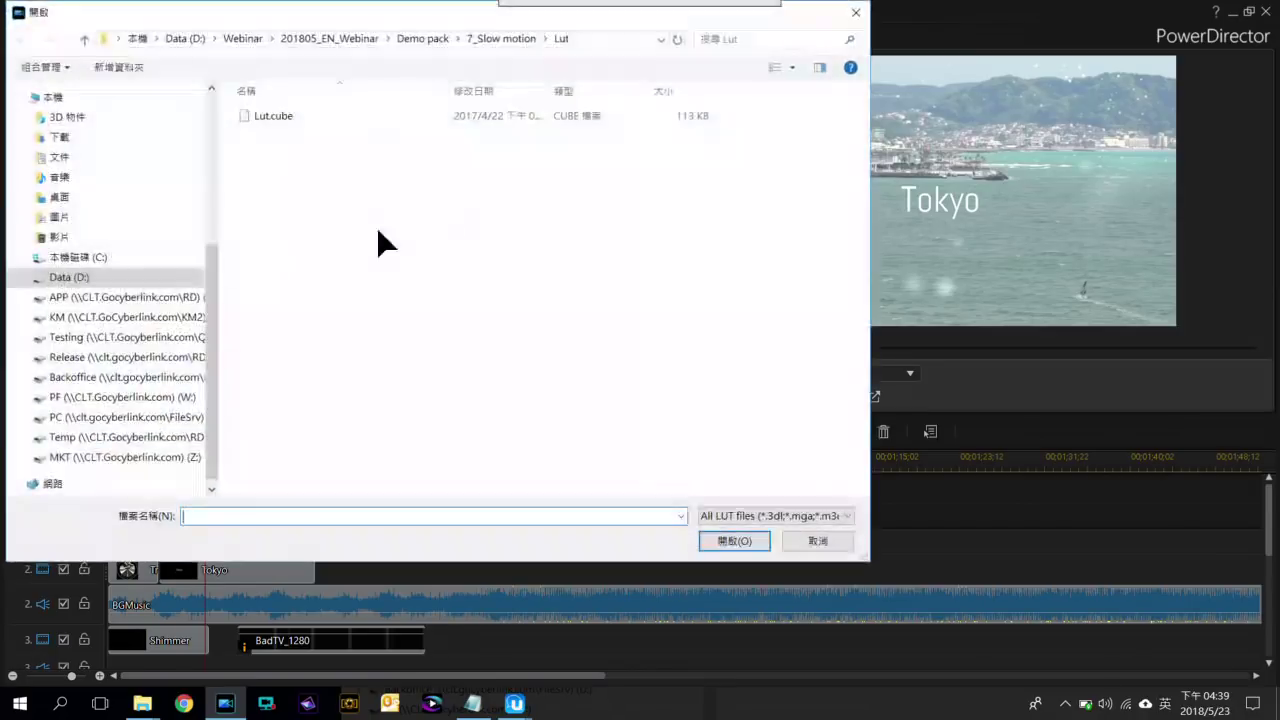
{"action": "double_click", "coordinate": [289, 131]}
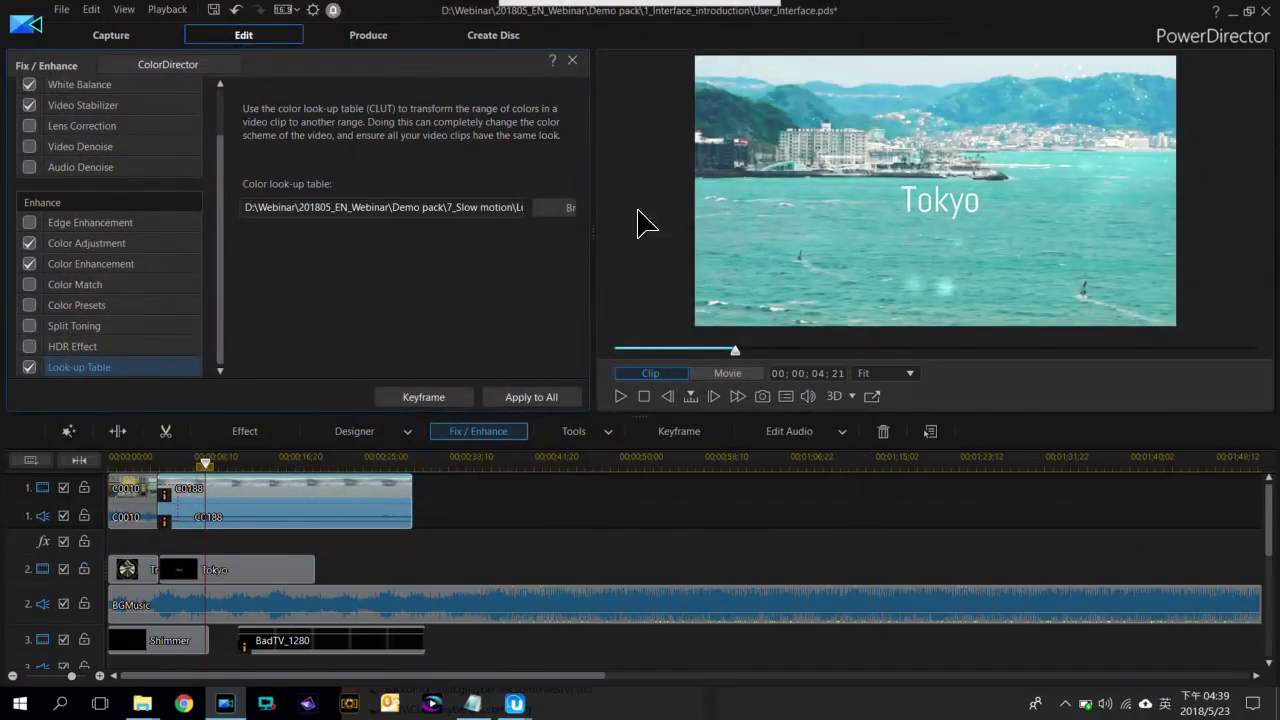
{"action": "left_click", "coordinate": [234, 467]}
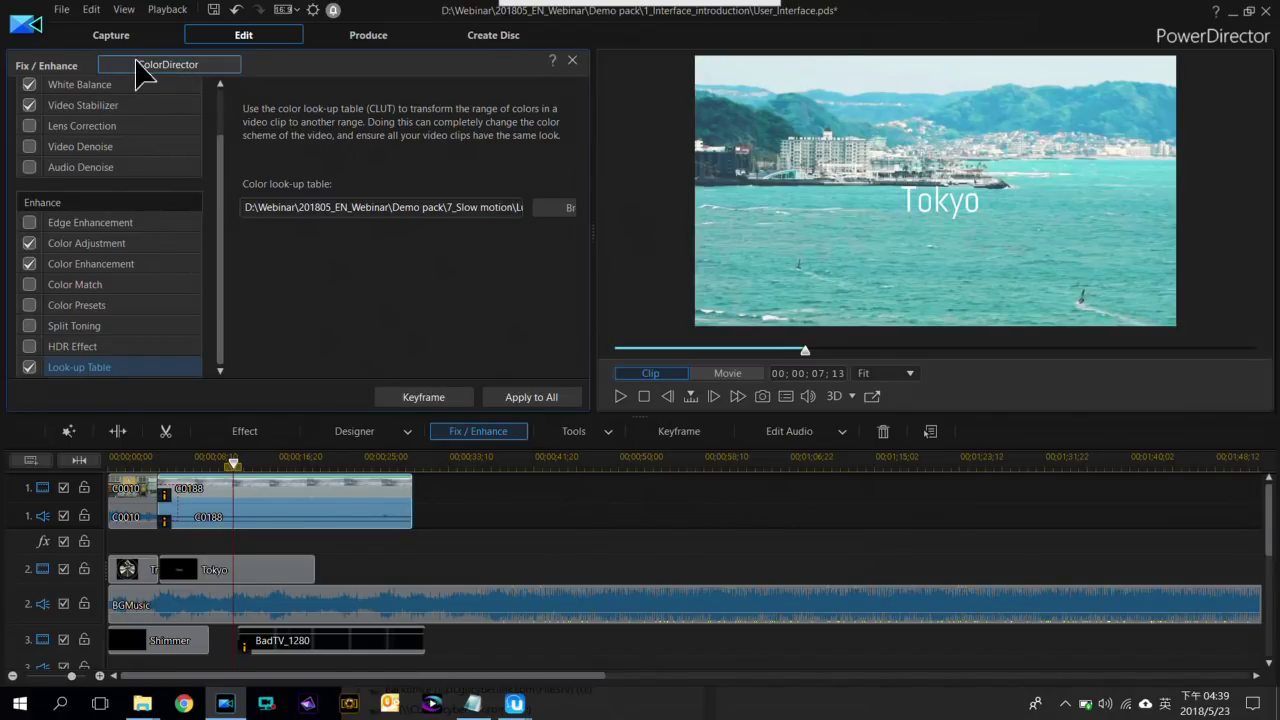
{"action": "left_click", "coordinate": [574, 60]}
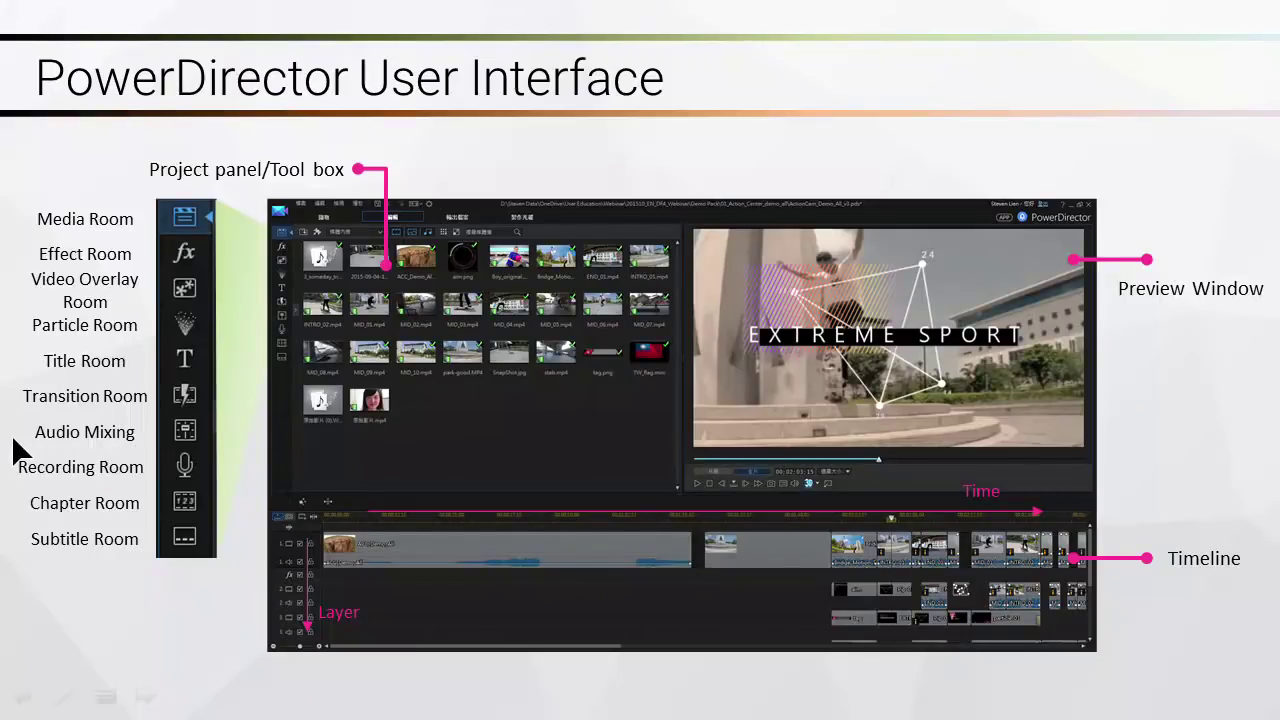
{"action": "key", "text": "Right"}
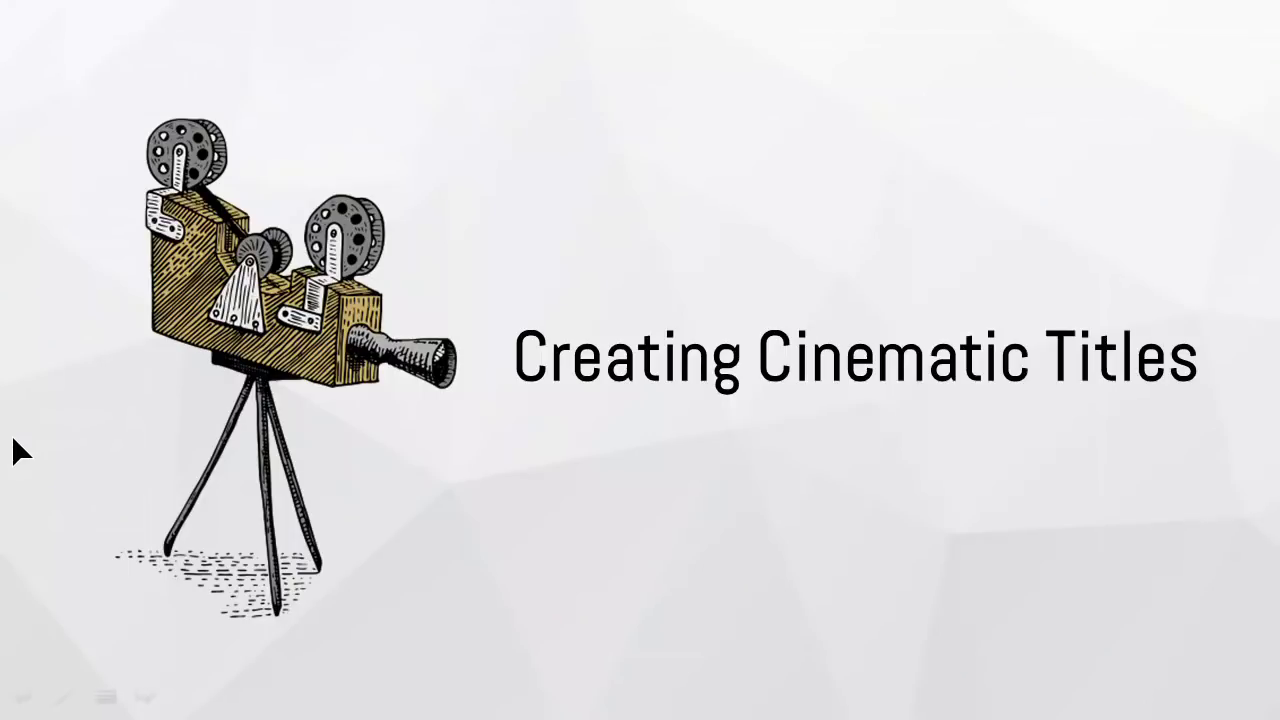
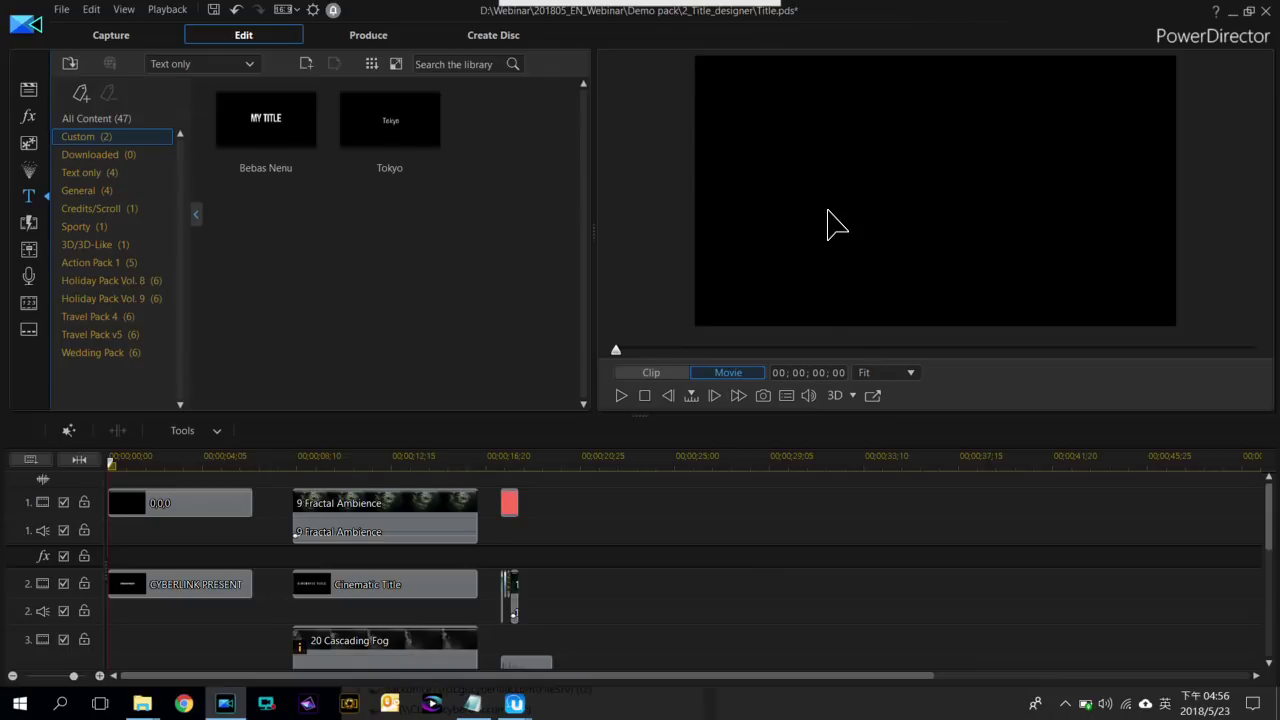
Play the CYBERLINK PRESENT title from the start of the movie, and play the Cinematic Title twice from its beginning
{"action": "key", "text": "space"}
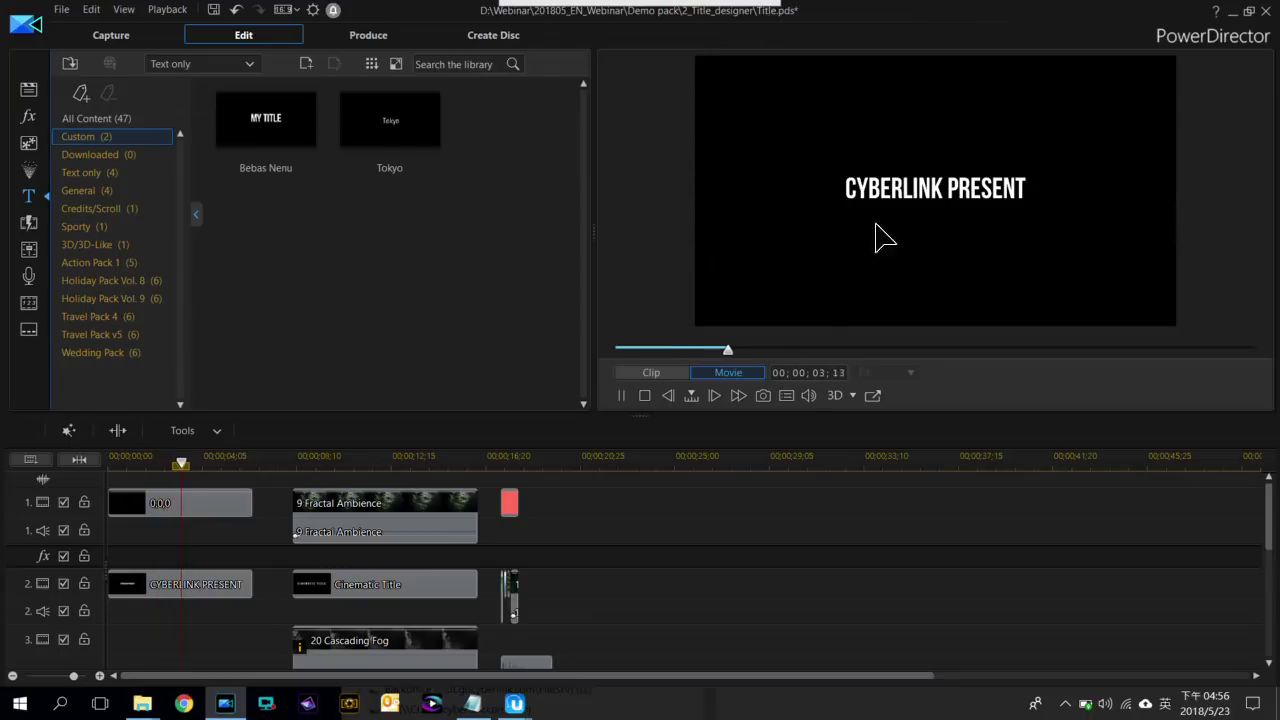
{"action": "left_click", "coordinate": [296, 460]}
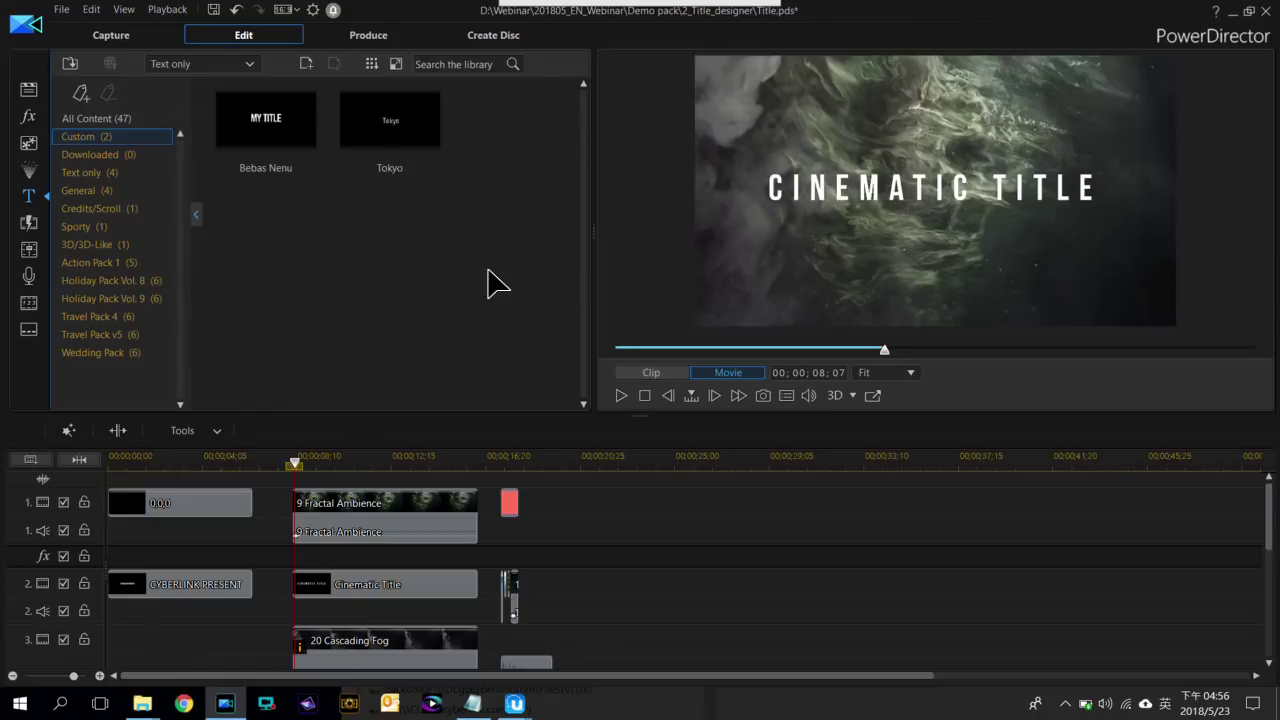
{"action": "key", "text": "space"}
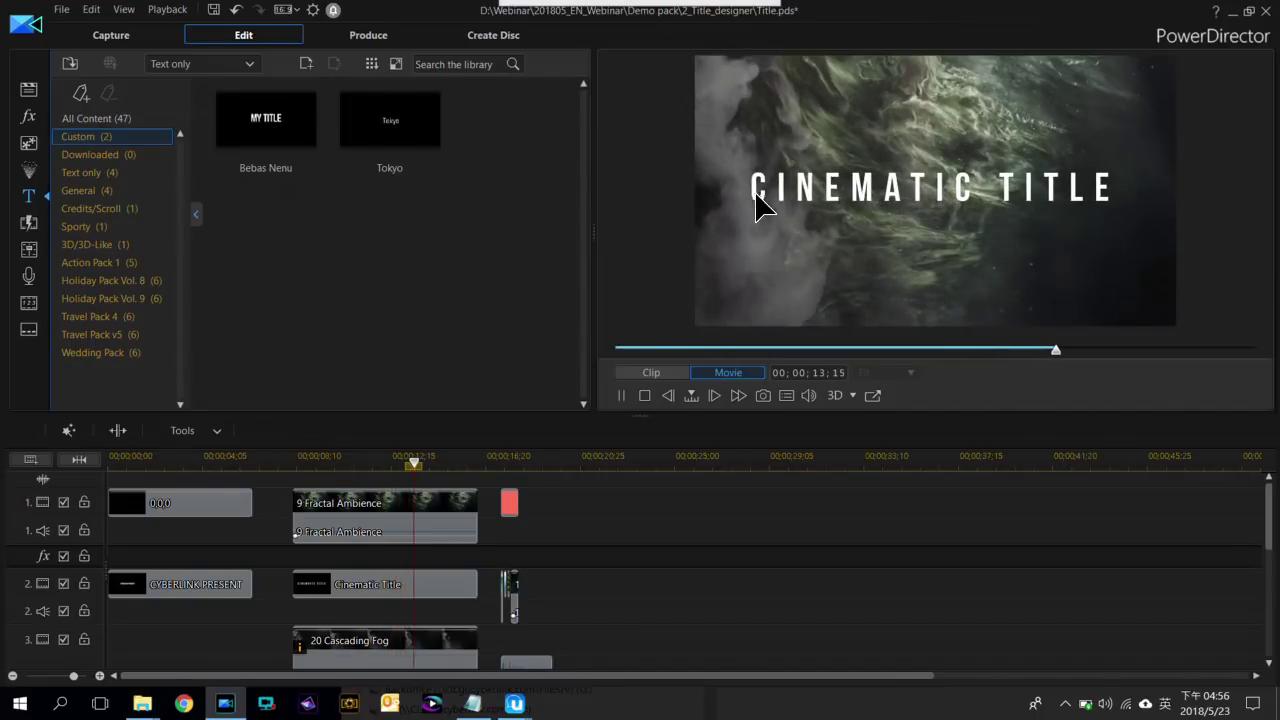
{"action": "key", "text": "space"}
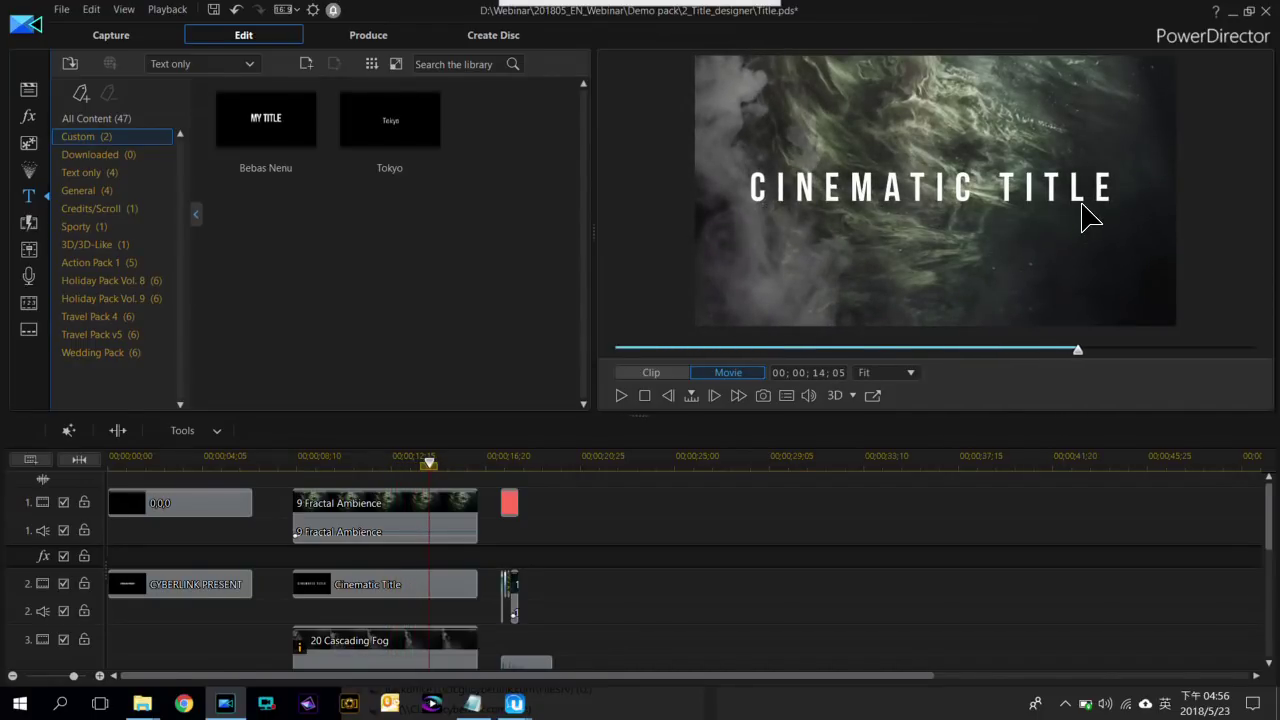
{"action": "left_click", "coordinate": [298, 462]}
{"action": "key", "text": "space"}
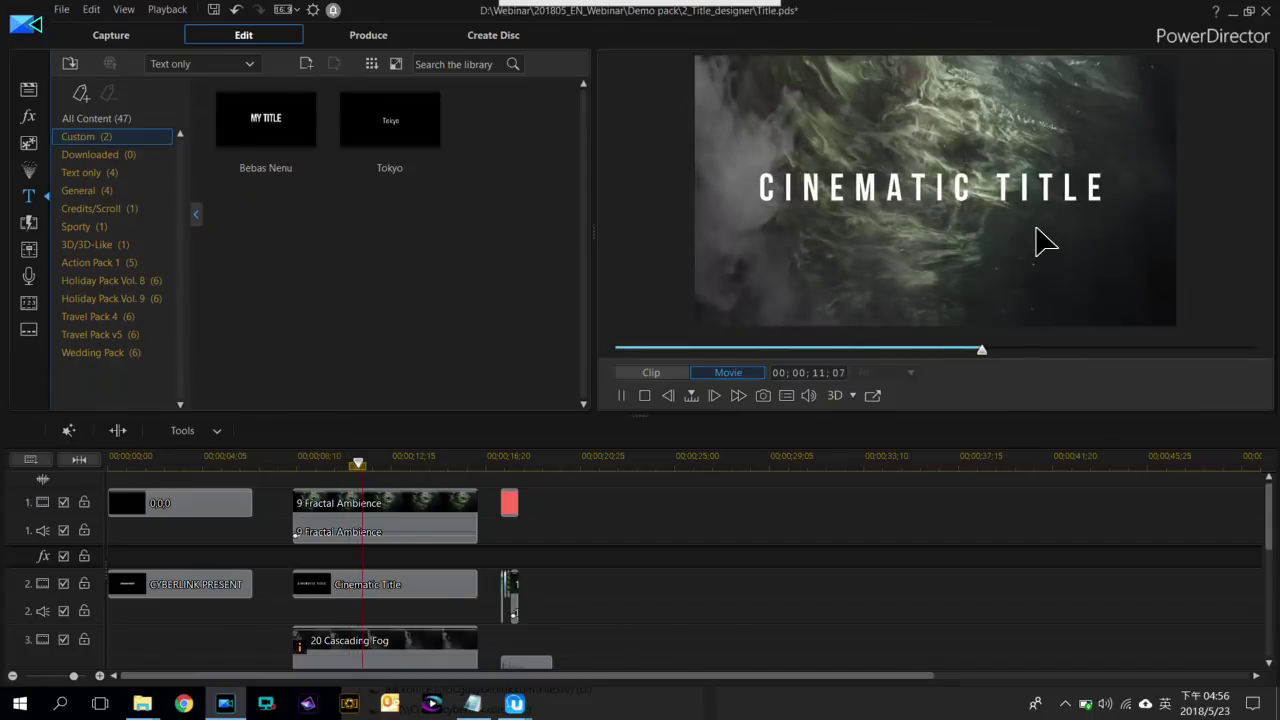
{"action": "key", "text": "space"}
Play the cut-out text sequence on the red color board from 00;00;17;09 and return to the frame at 00;00;17;11
{"action": "left_click", "coordinate": [503, 463]}
{"action": "scroll", "coordinate": [505, 465], "scroll_direction": "up", "scroll_amount": 2}
{"action": "scroll", "coordinate": [700, 492], "scroll_direction": "up", "scroll_amount": 3}
{"action": "left_click", "coordinate": [655, 463]}
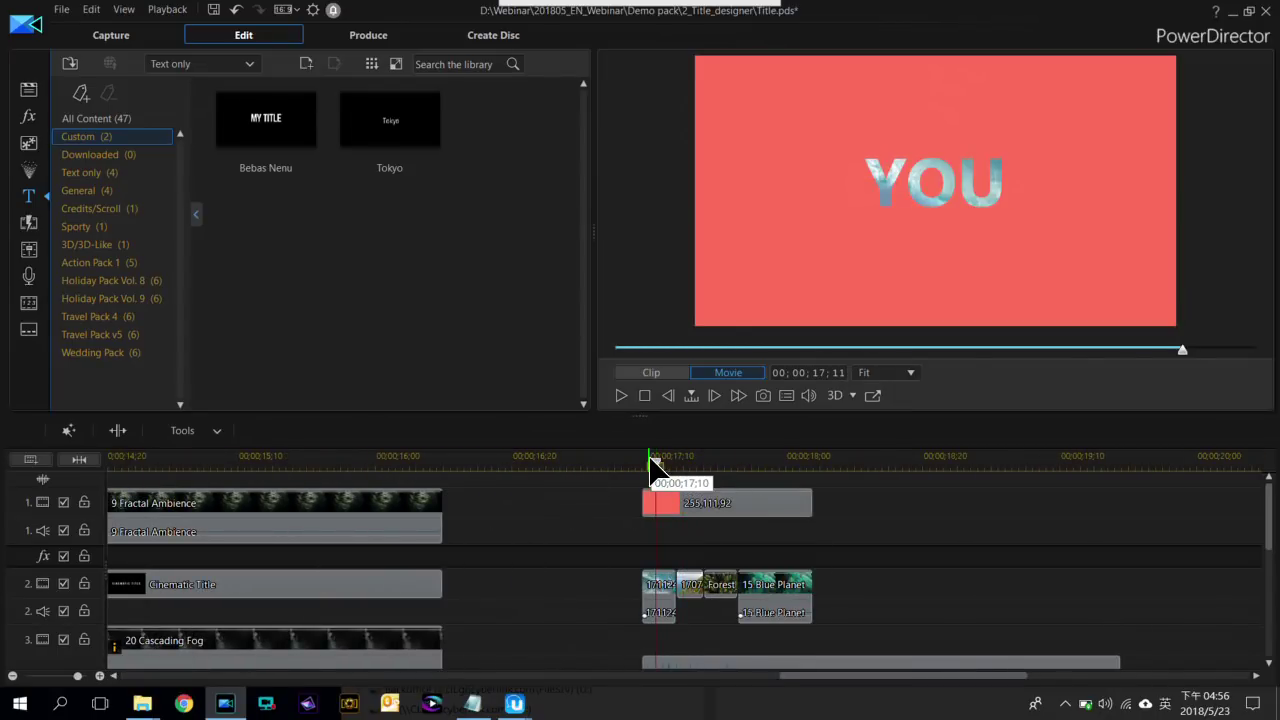
{"action": "left_click", "coordinate": [644, 462]}
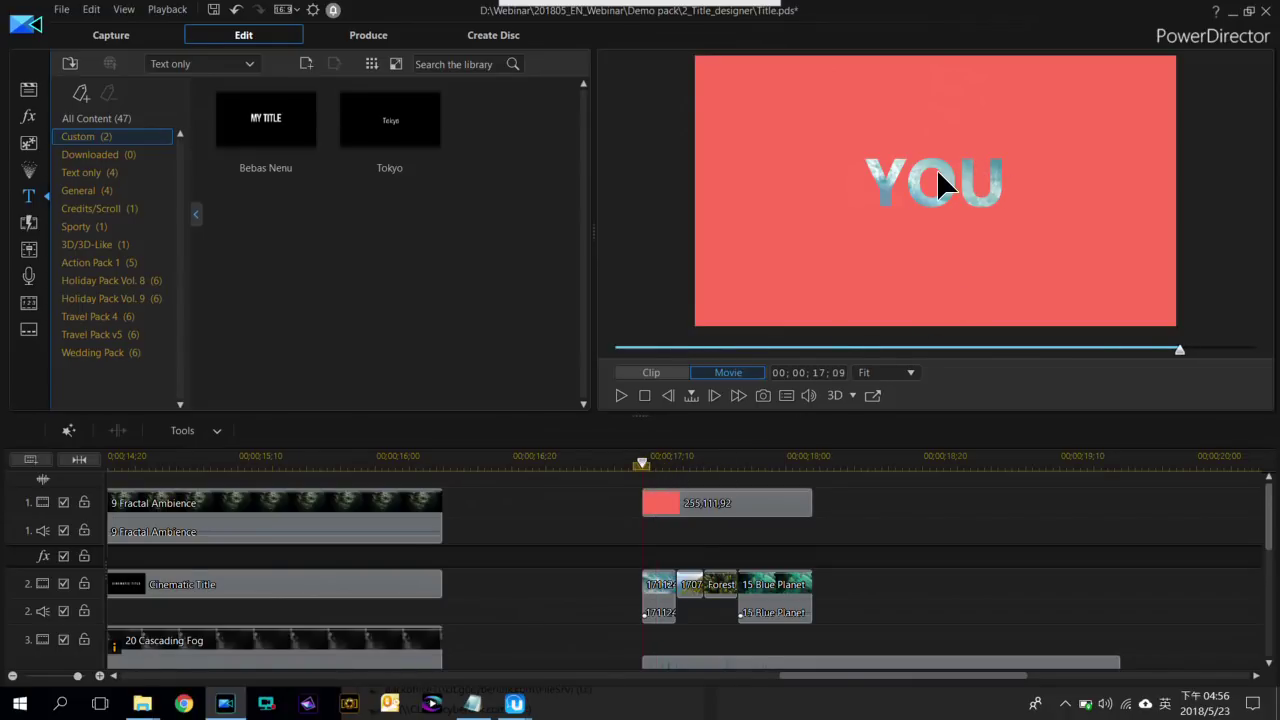
{"action": "key", "text": "space"}
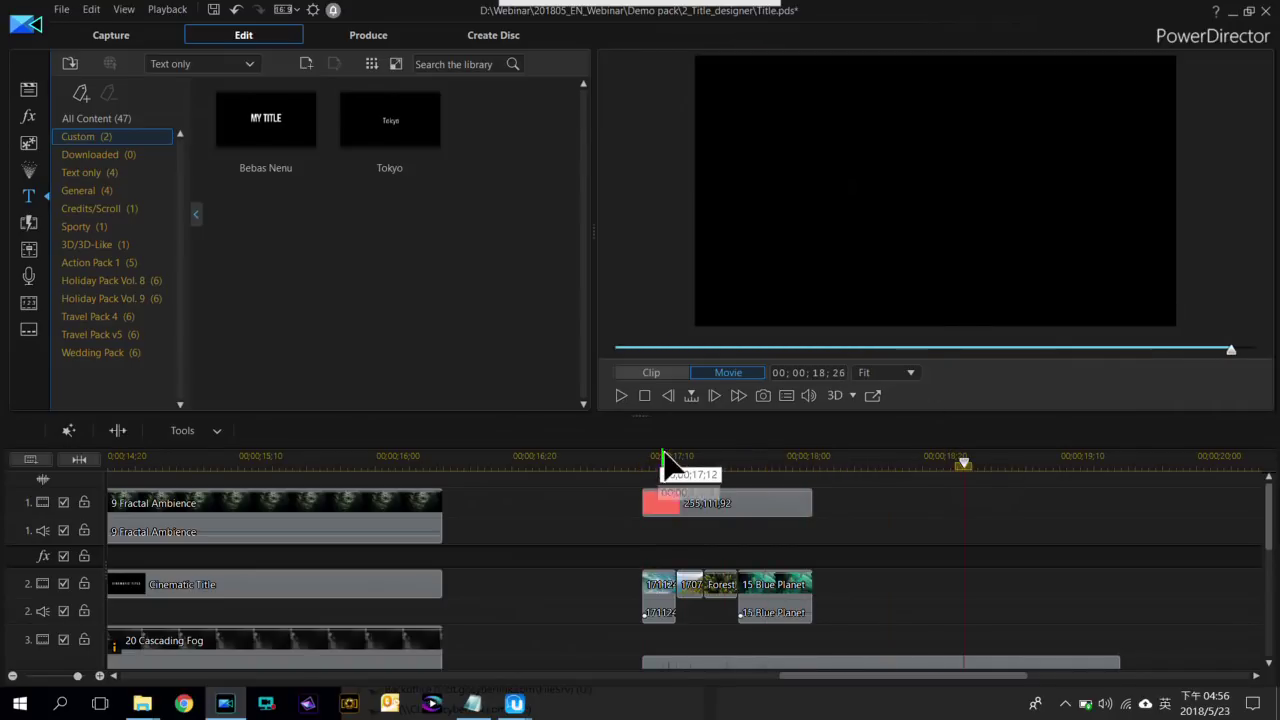
{"action": "left_click", "coordinate": [655, 461]}
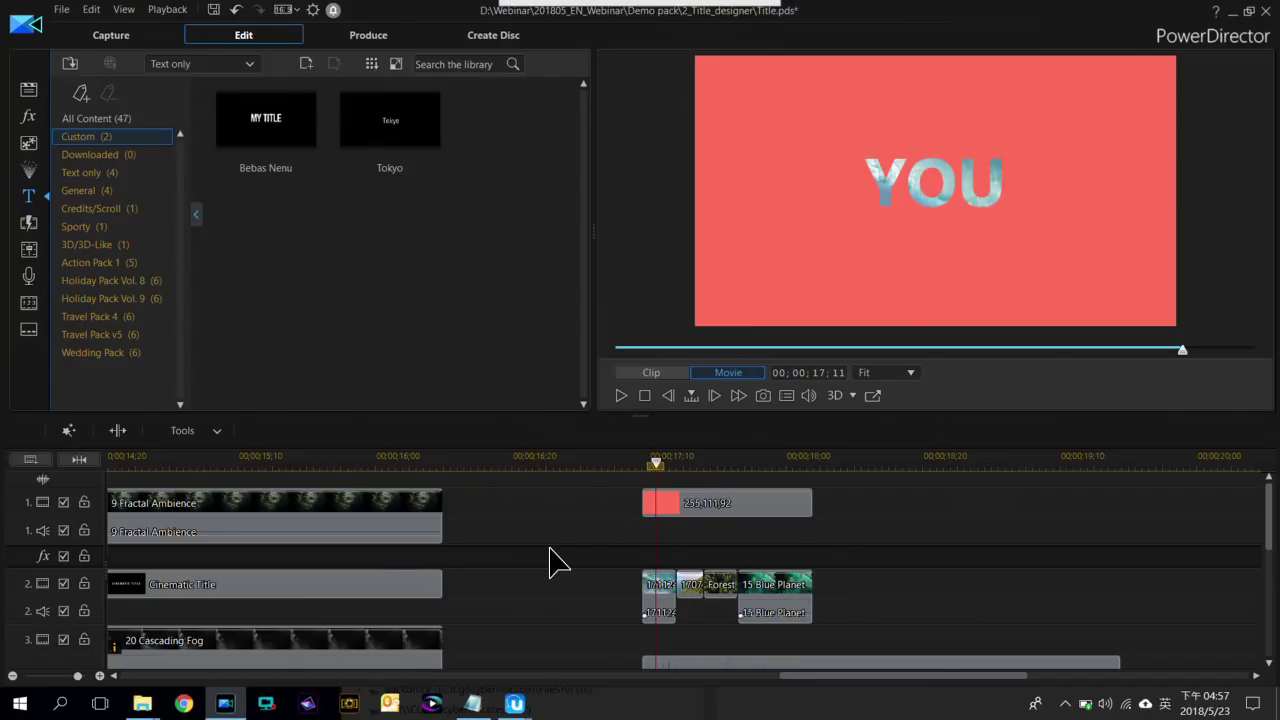
Move the playhead to 00;00;19;00 and add the Default title from All Content to video track 2 near that point
{"action": "scroll", "coordinate": [537, 563], "scroll_direction": "down", "scroll_amount": 3}
{"action": "scroll", "coordinate": [429, 594], "scroll_direction": "up", "scroll_amount": 2}
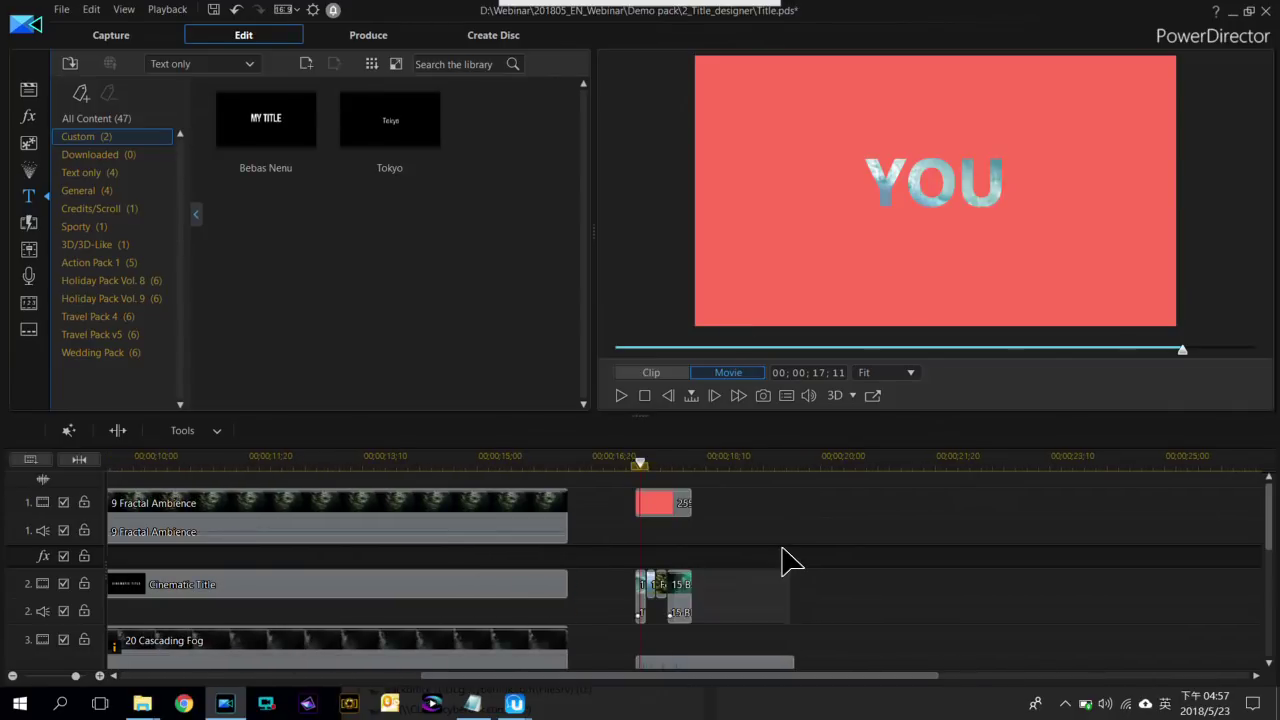
{"action": "scroll", "coordinate": [760, 556], "scroll_direction": "down", "scroll_amount": 2}
{"action": "left_click", "coordinate": [322, 462]}
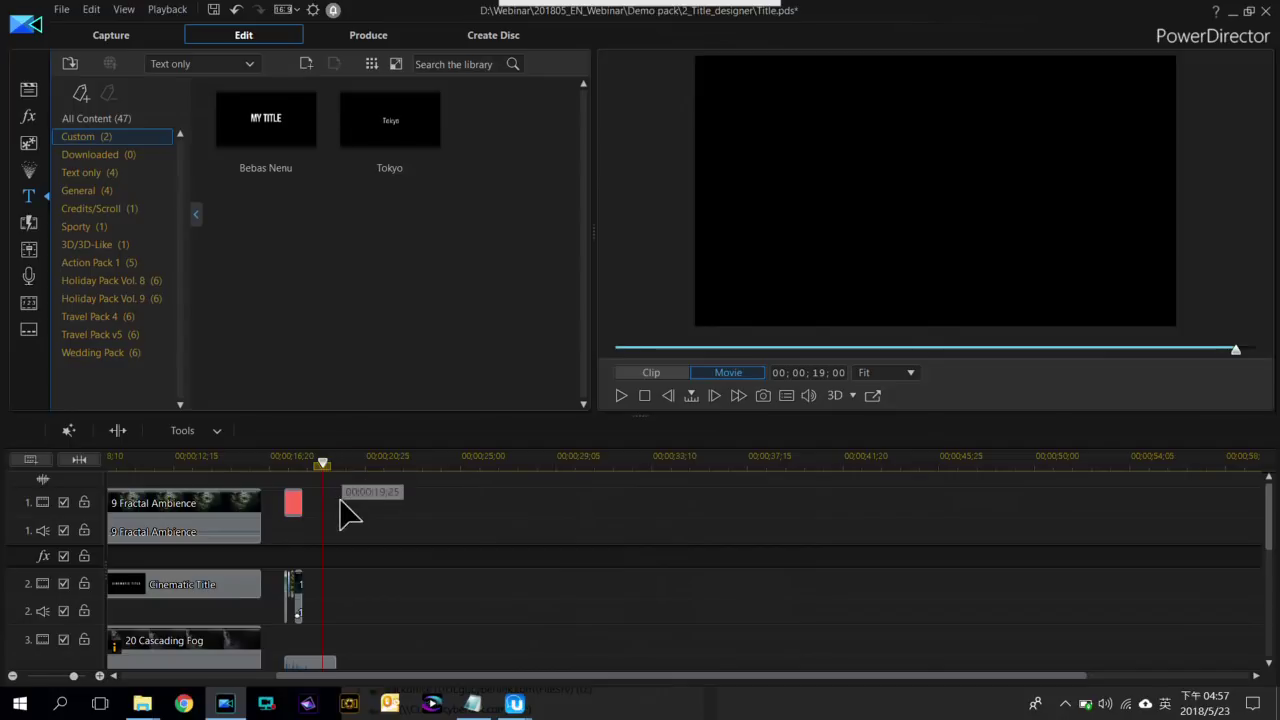
{"action": "scroll", "coordinate": [340, 513], "scroll_direction": "up", "scroll_amount": 3}
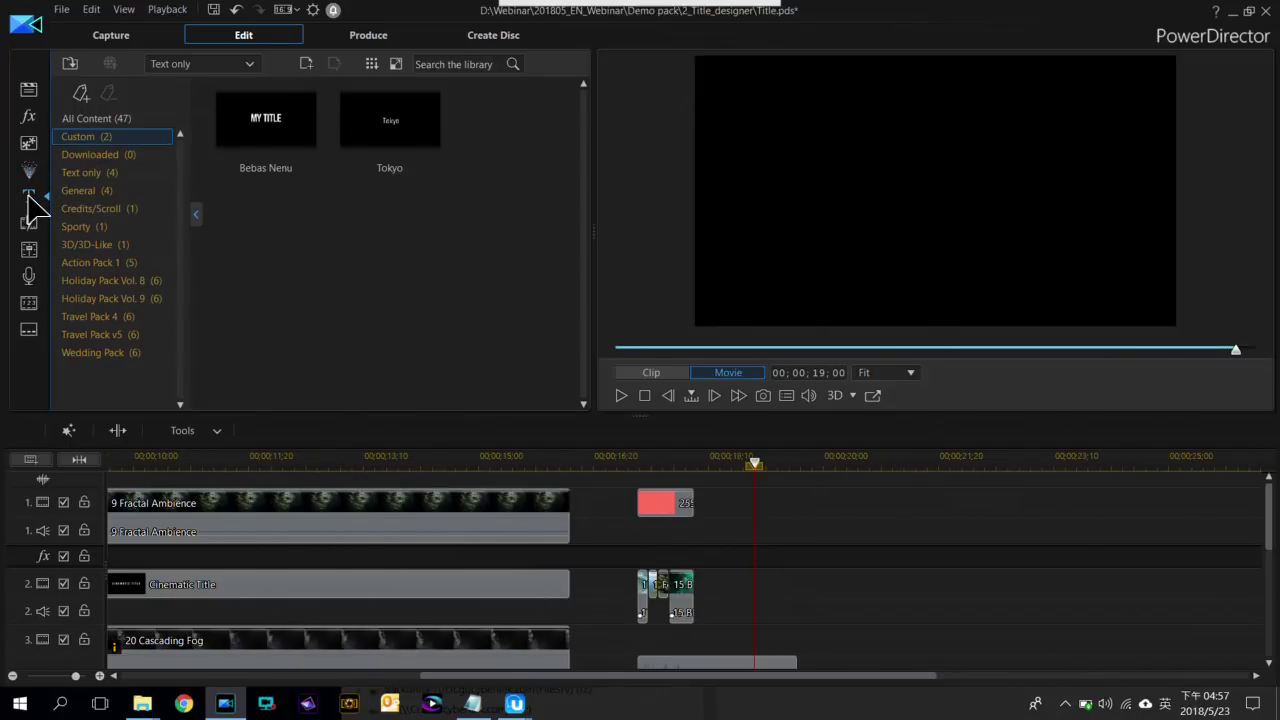
{"action": "left_click", "coordinate": [97, 120]}
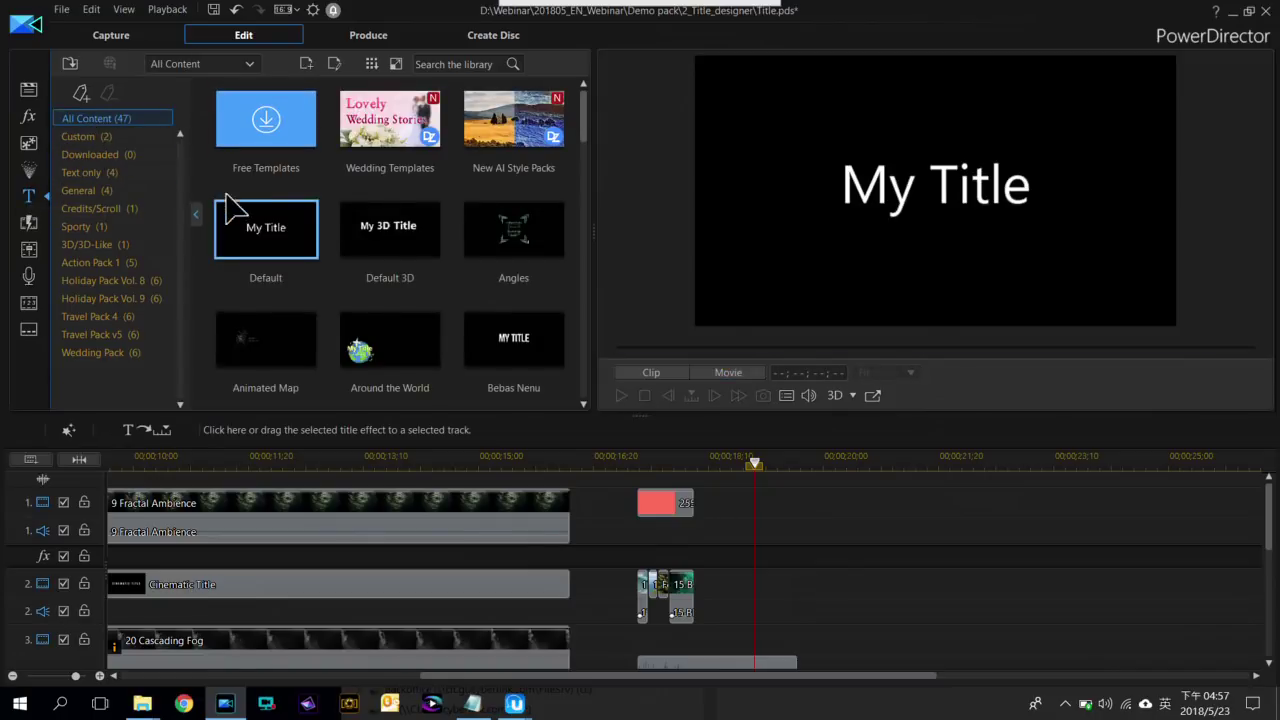
{"action": "left_click_drag", "start_coordinate": [255, 226], "coordinate": [749, 594]}
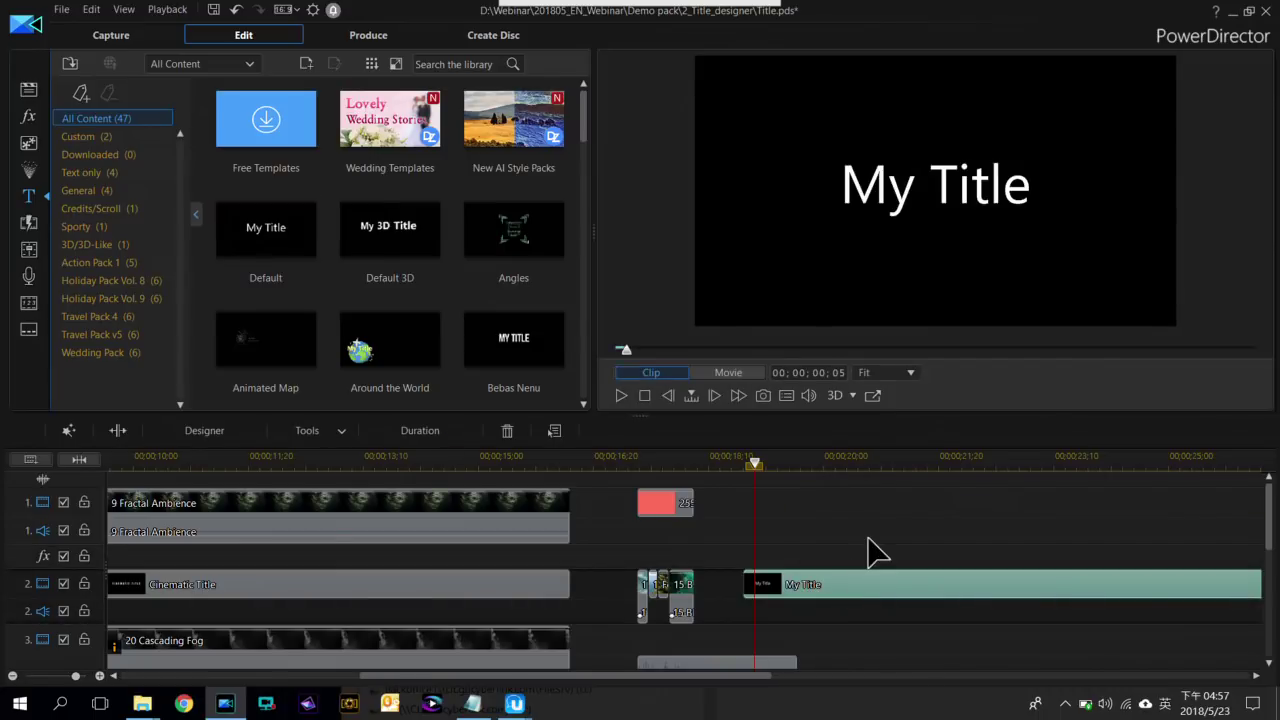
Add the black 0,0,0 color board to video track 1 at 00;00;19;00 and extend it to nearly the end of the My Title clip
{"action": "scroll", "coordinate": [786, 517], "scroll_direction": "down", "scroll_amount": 2}
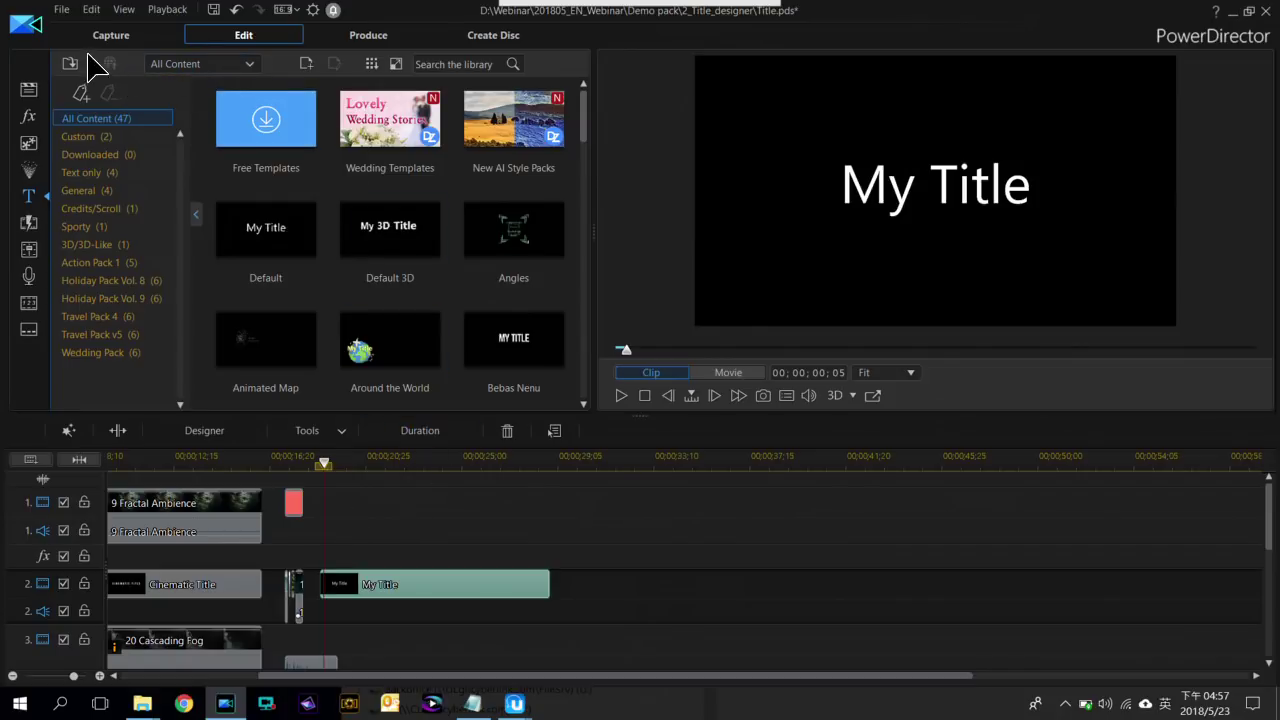
{"action": "left_click", "coordinate": [28, 89]}
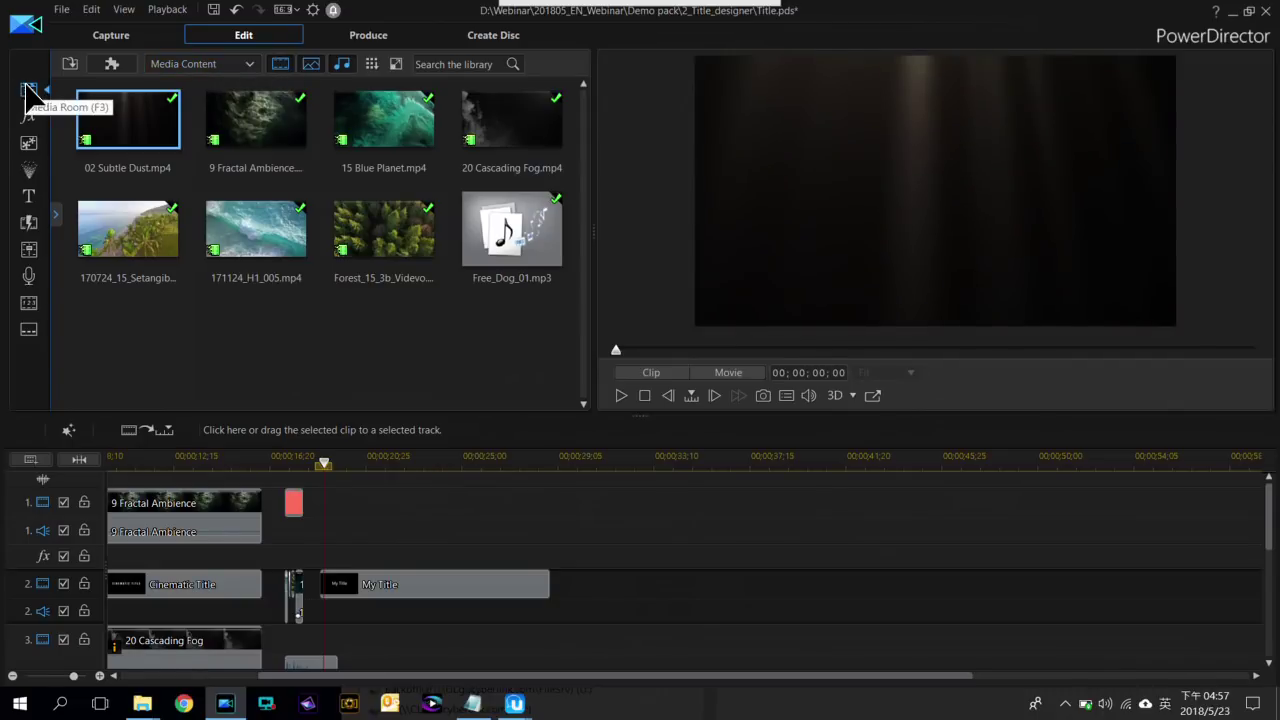
{"action": "left_click", "coordinate": [247, 66]}
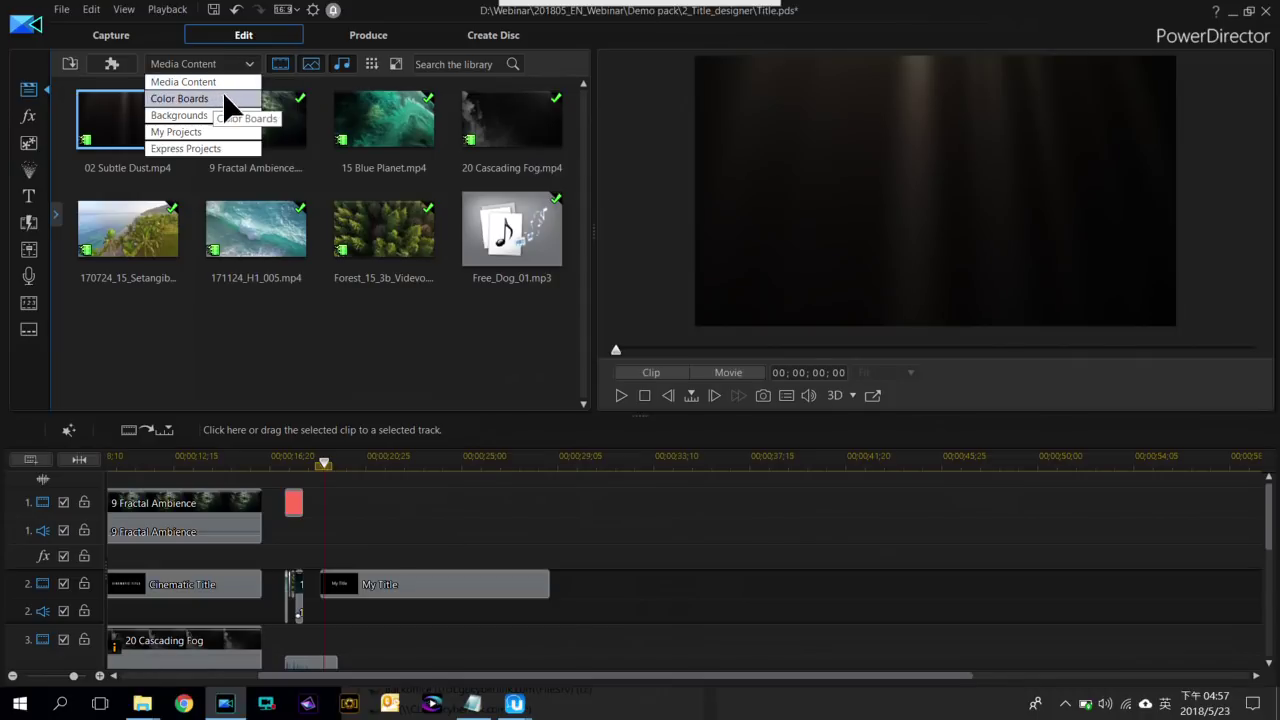
{"action": "left_click", "coordinate": [180, 99]}
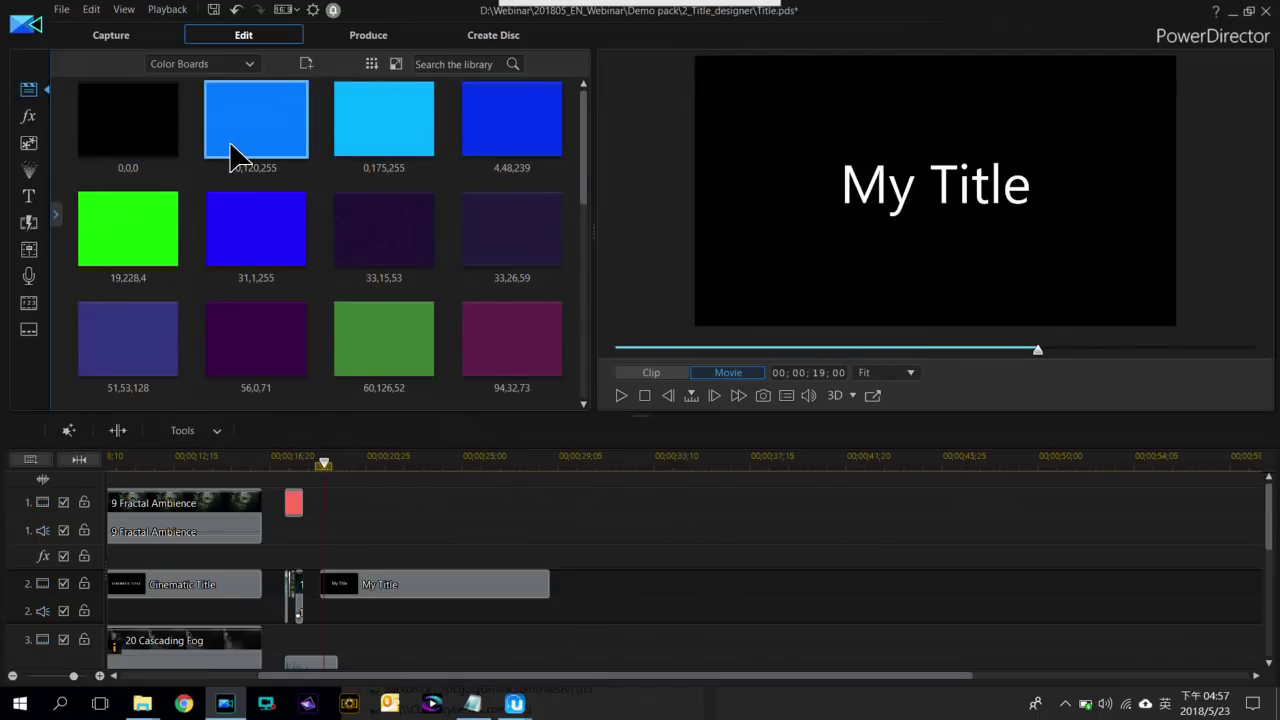
{"action": "scroll", "coordinate": [230, 155], "scroll_direction": "down", "scroll_amount": 5}
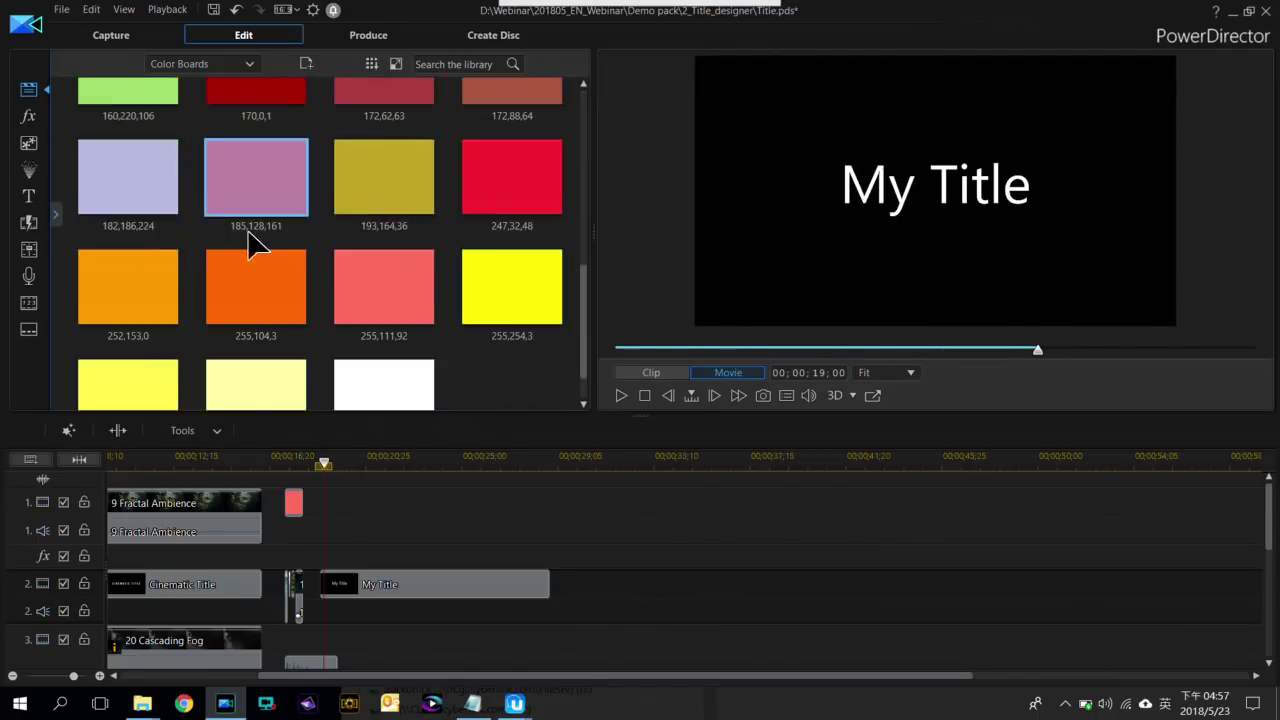
{"action": "scroll", "coordinate": [257, 243], "scroll_direction": "up", "scroll_amount": 5}
{"action": "left_click_drag", "start_coordinate": [133, 140], "coordinate": [366, 512]}
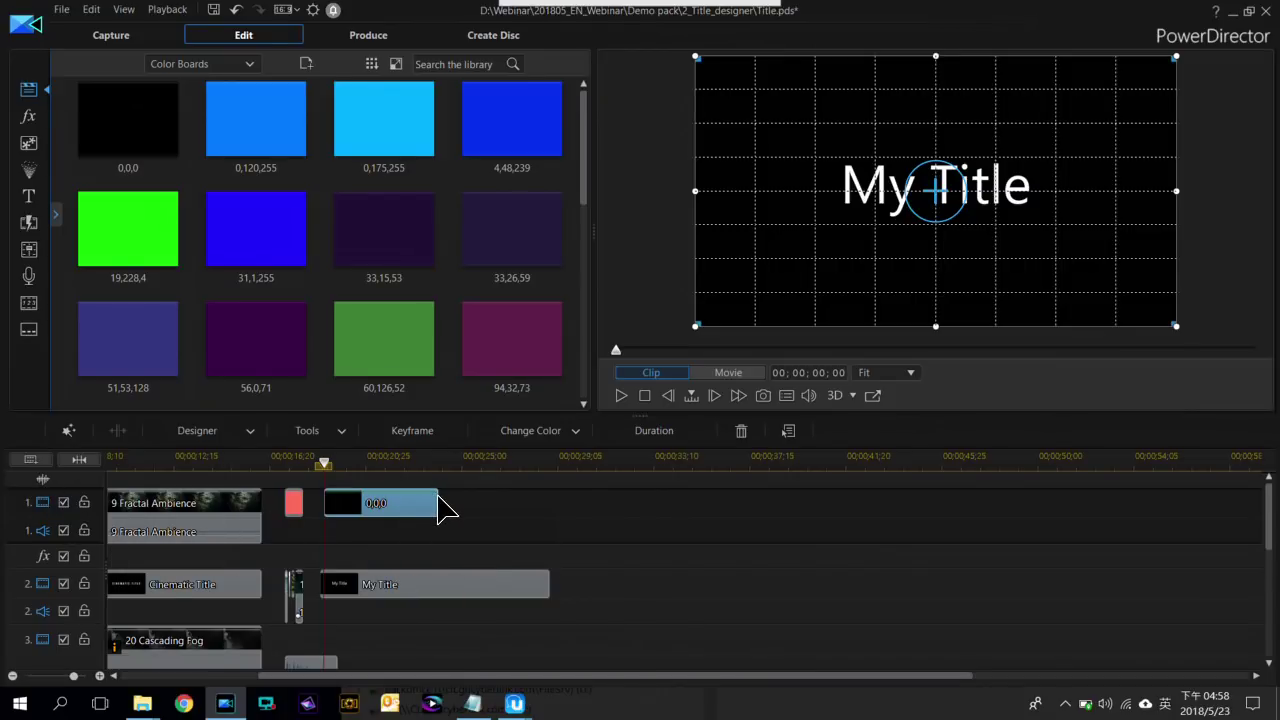
{"action": "left_click_drag", "start_coordinate": [447, 511], "coordinate": [539, 505]}
Move the playhead slightly into the My Title clip, open the clip in the Title Designer and show its character presets
{"action": "left_click", "coordinate": [352, 467]}
{"action": "left_click_drag", "start_coordinate": [352, 467], "coordinate": [334, 466]}
{"action": "left_click", "coordinate": [337, 580]}
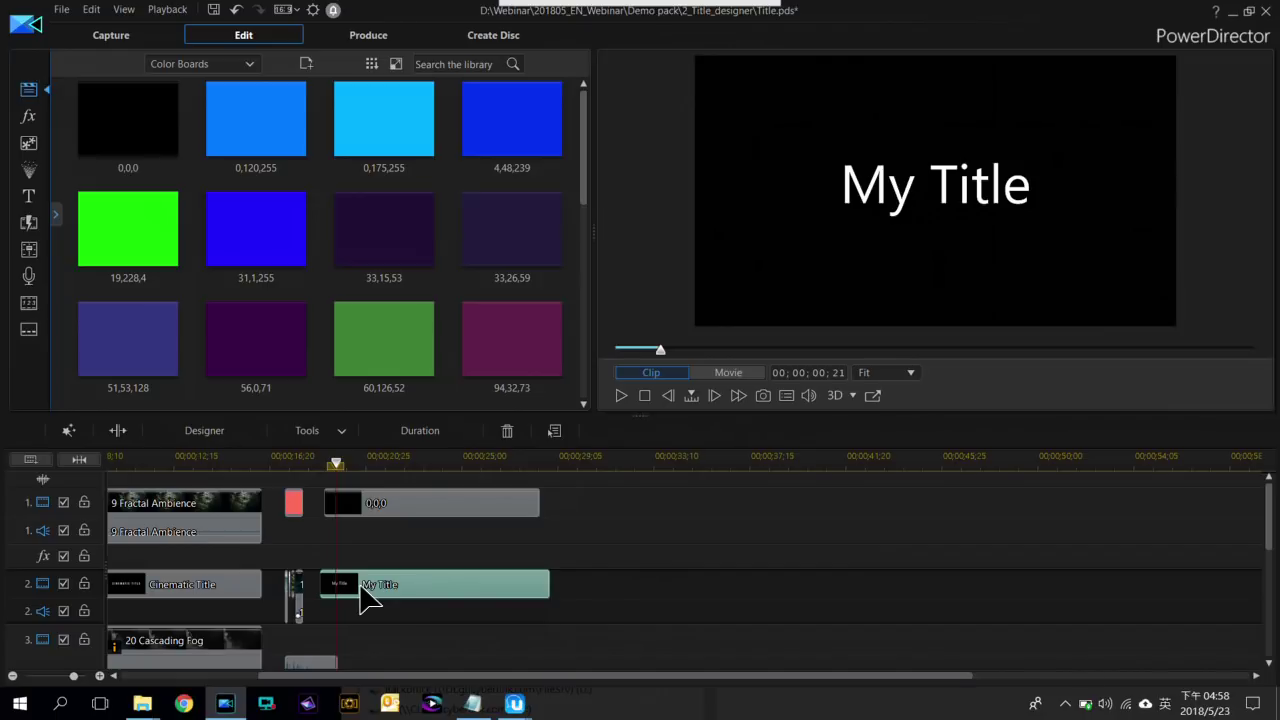
{"action": "double_click", "coordinate": [394, 591]}
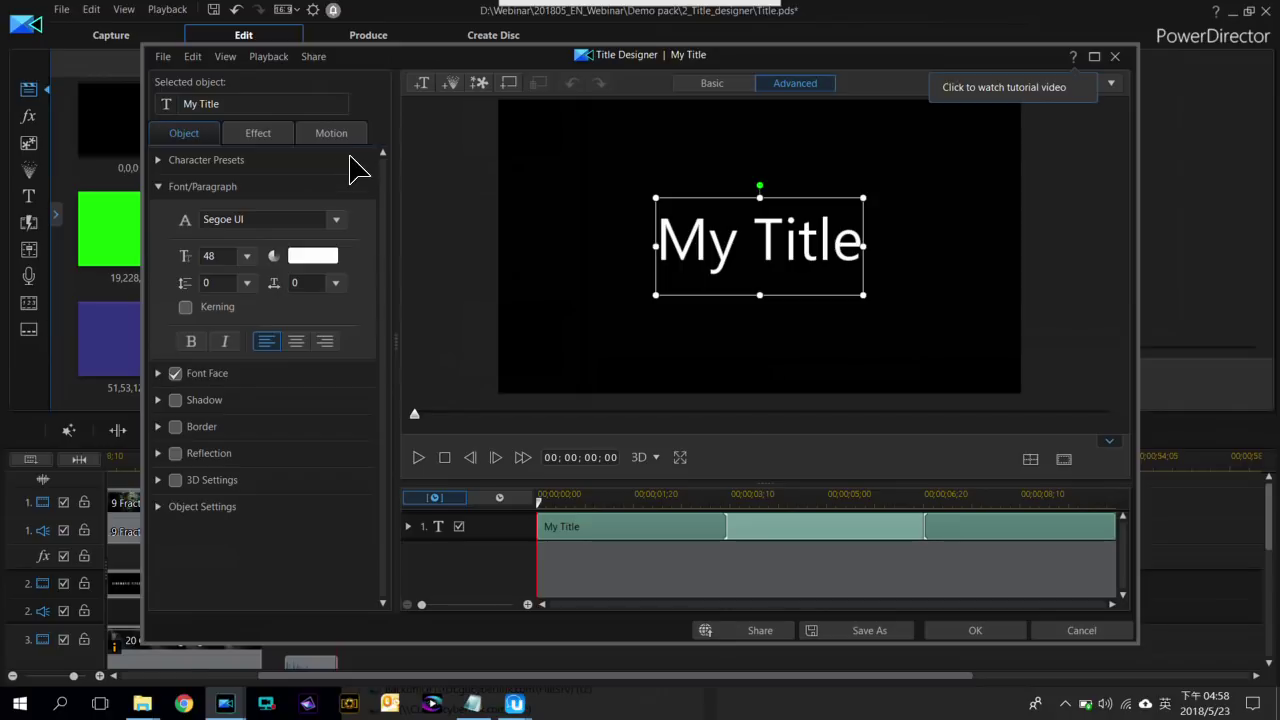
{"action": "left_click", "coordinate": [160, 161]}
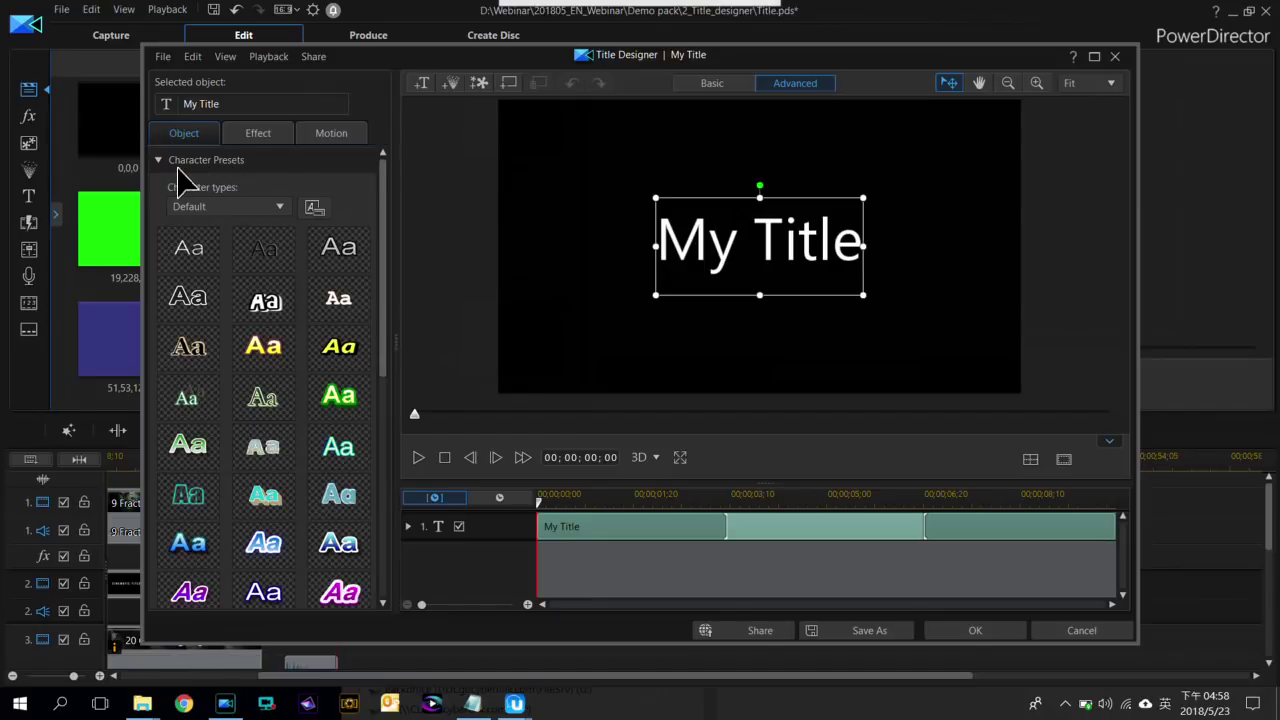
Try the teal outlined character preset on My Title and shift the text slightly to the right
{"action": "left_click_drag", "start_coordinate": [384, 209], "coordinate": [380, 251]}
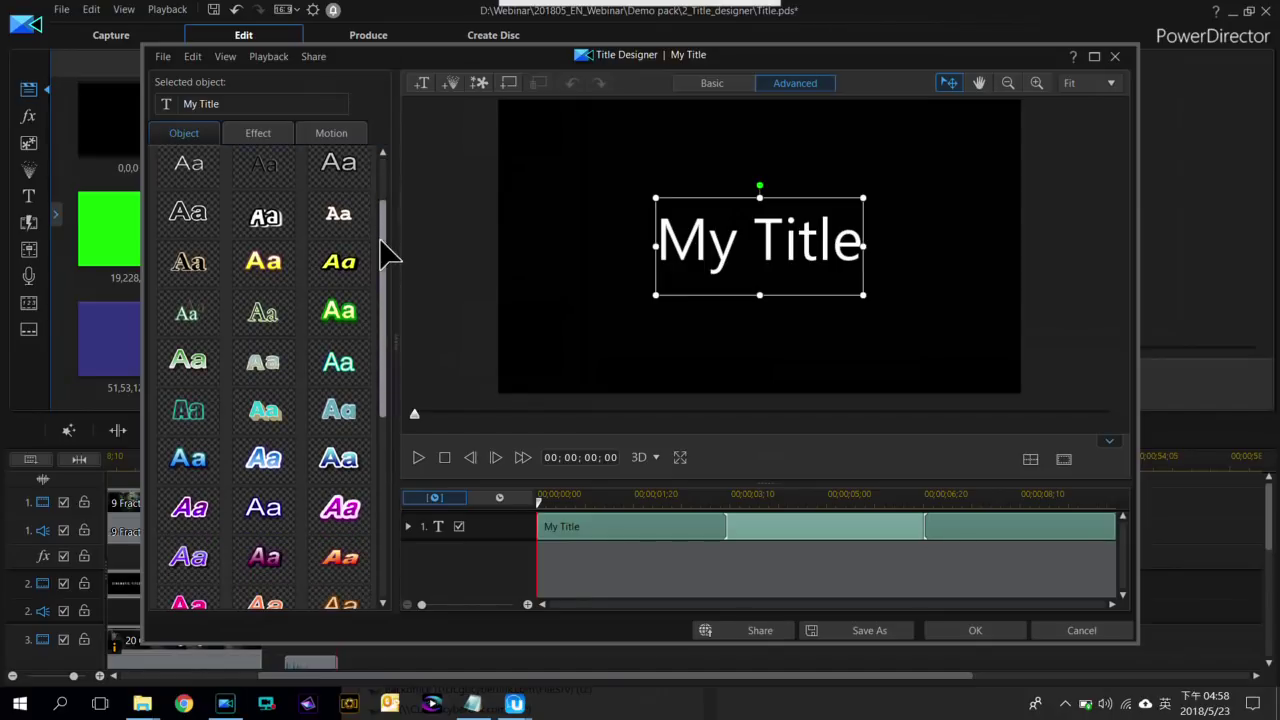
{"action": "left_click", "coordinate": [205, 413]}
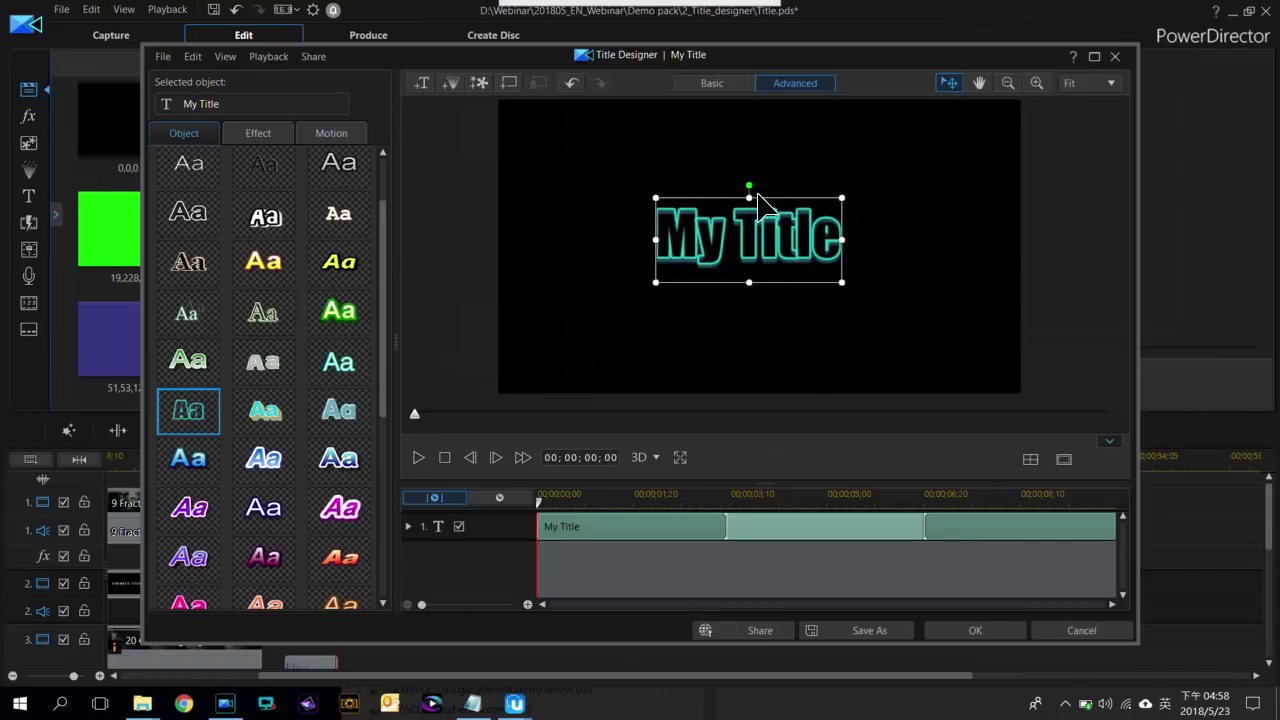
{"action": "left_click_drag", "start_coordinate": [790, 199], "coordinate": [830, 201]}
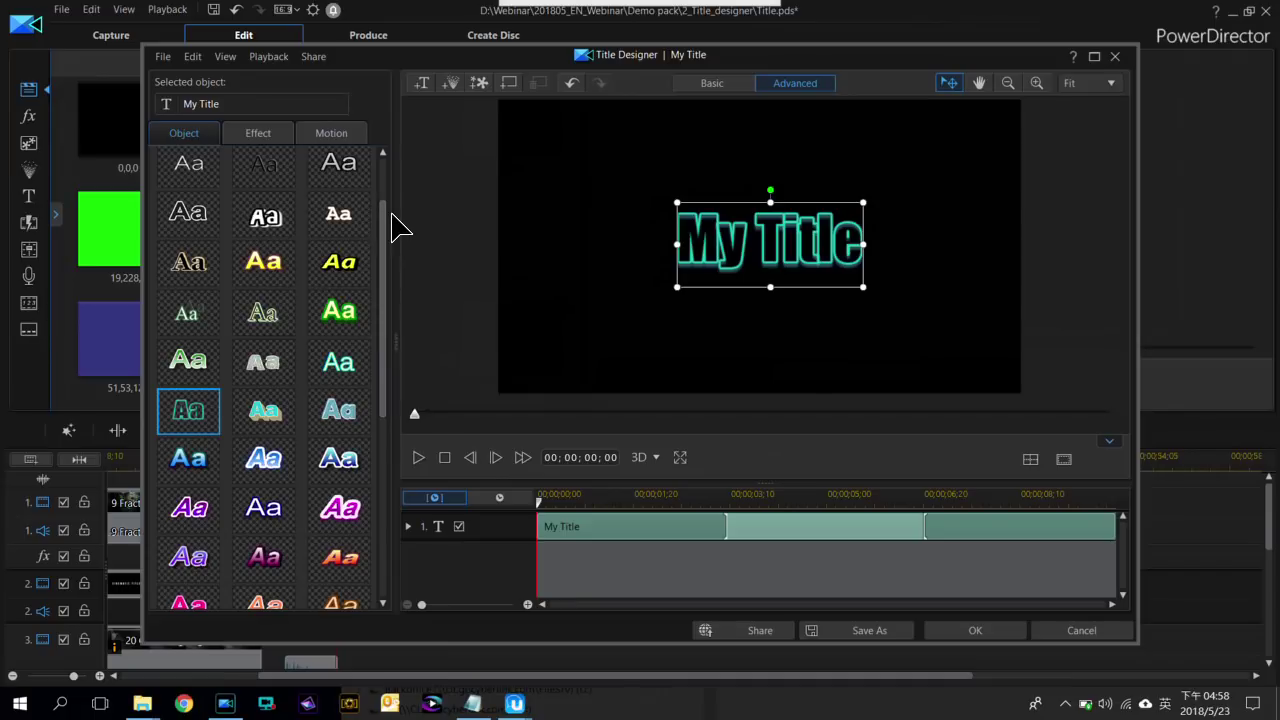
{"action": "scroll", "coordinate": [385, 200], "scroll_direction": "up", "scroll_amount": 3}
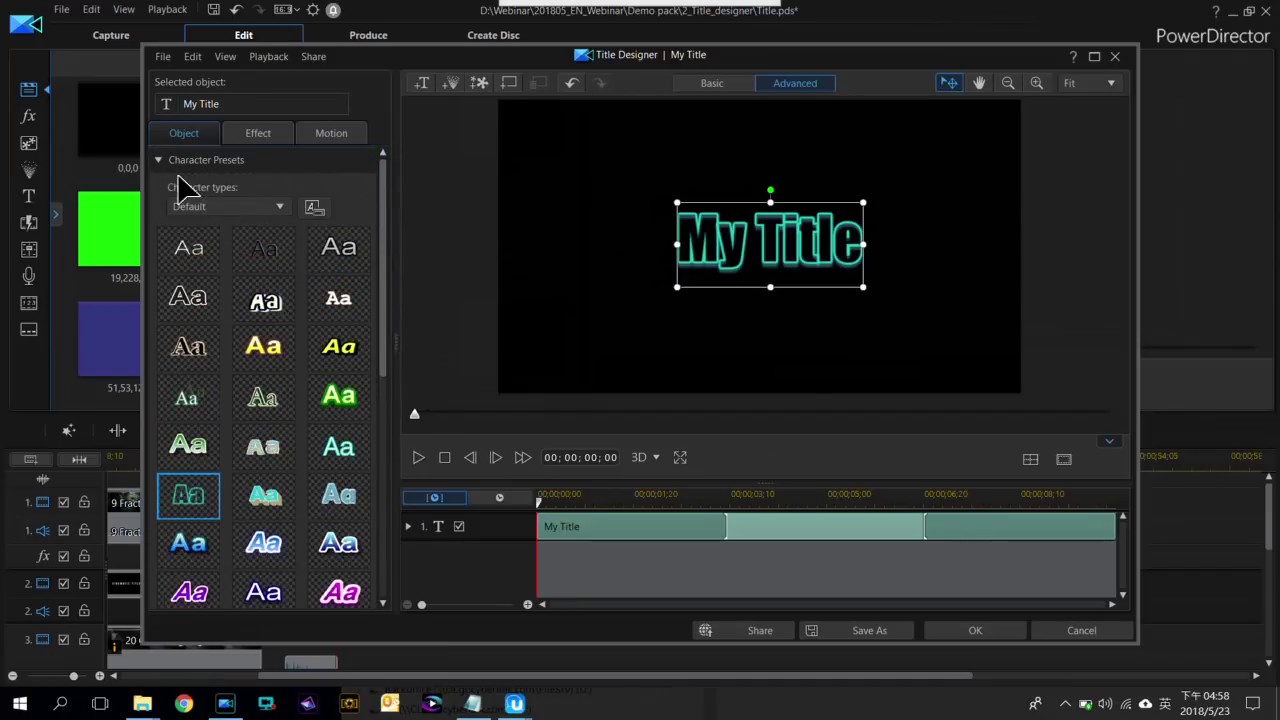
Apply the first plain white Default character preset to My Title and set its font to Abel
{"action": "left_click", "coordinate": [187, 245]}
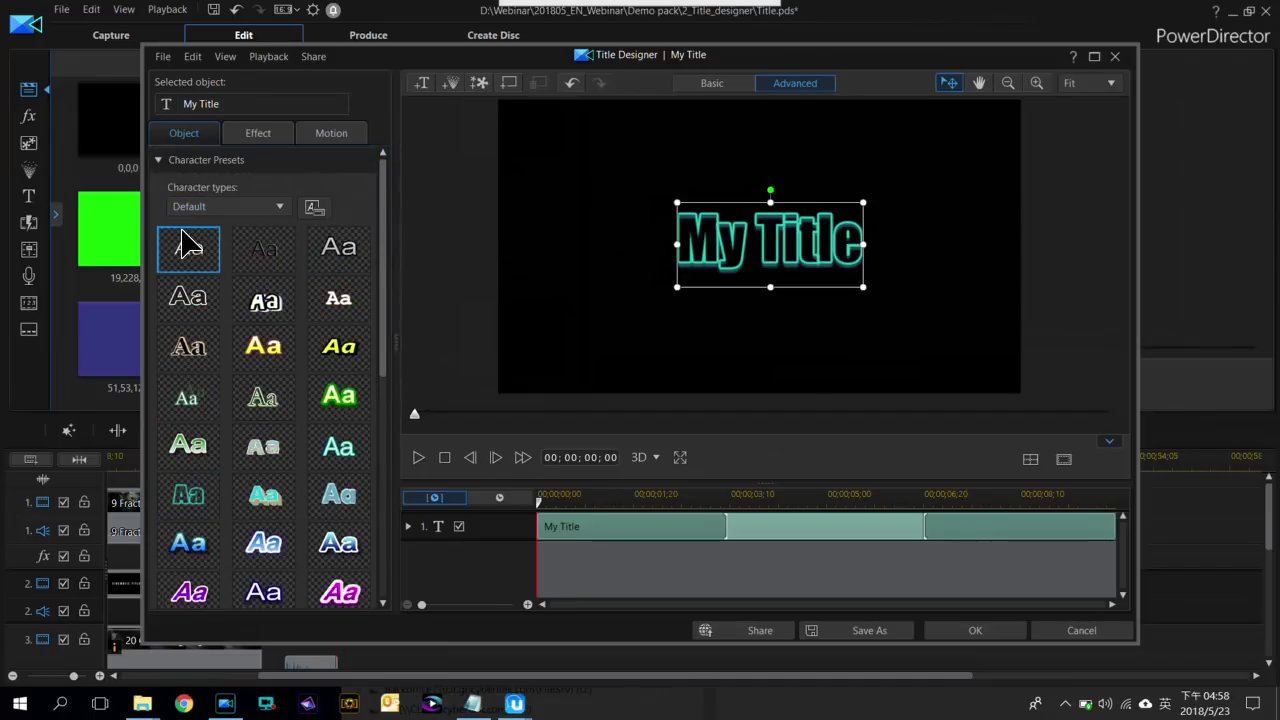
{"action": "left_click", "coordinate": [160, 162]}
{"action": "left_click", "coordinate": [270, 222]}
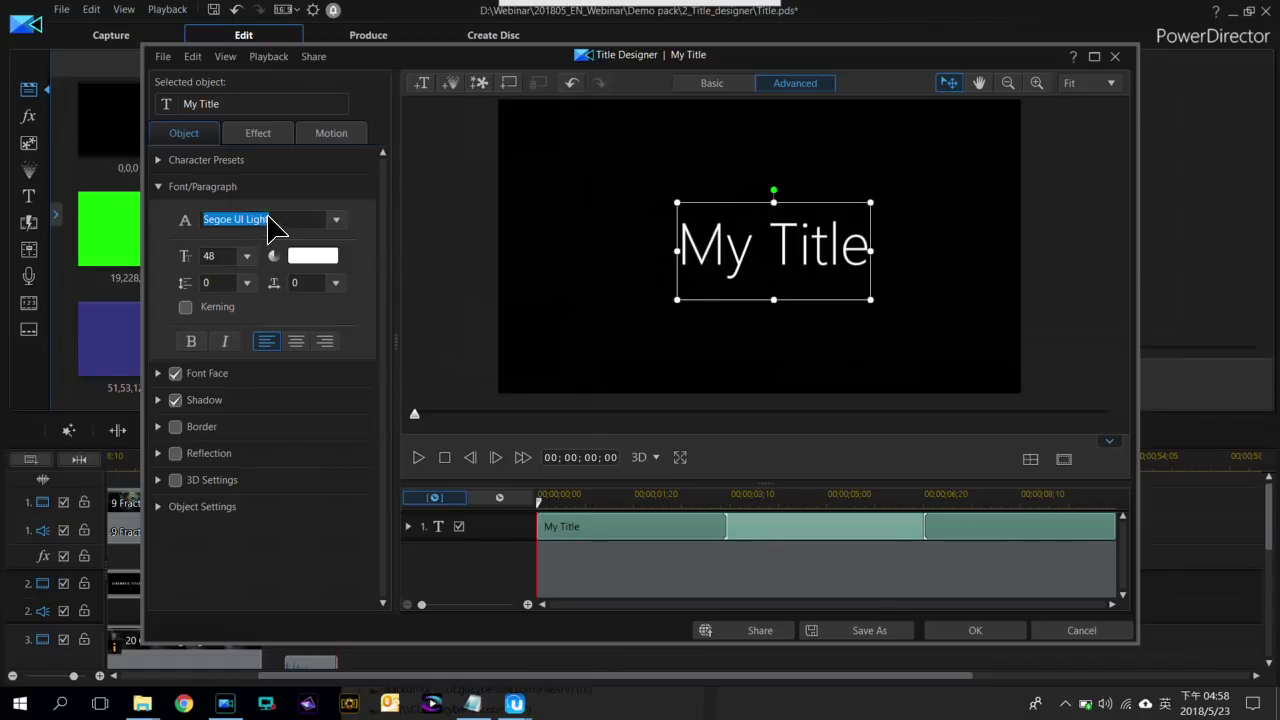
{"action": "left_click", "coordinate": [334, 220]}
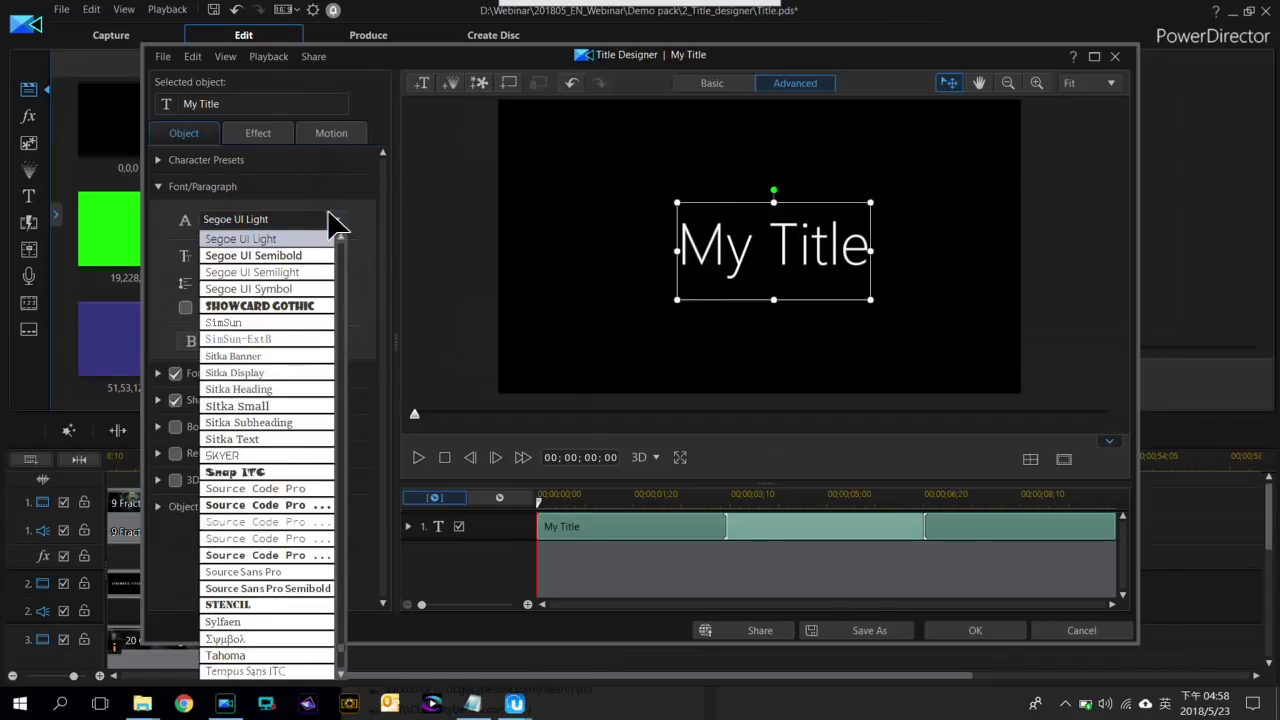
{"action": "left_click", "coordinate": [276, 219]}
{"action": "type", "text": "Abel"}
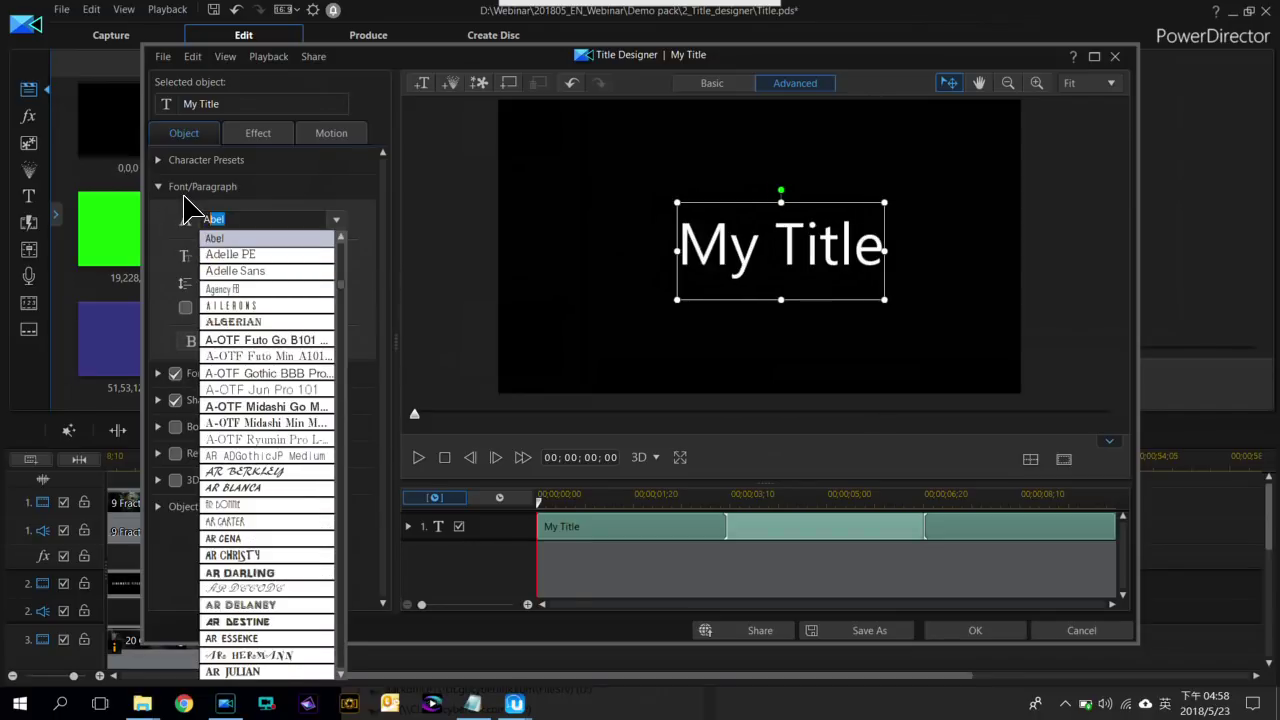
{"action": "left_click", "coordinate": [240, 240]}
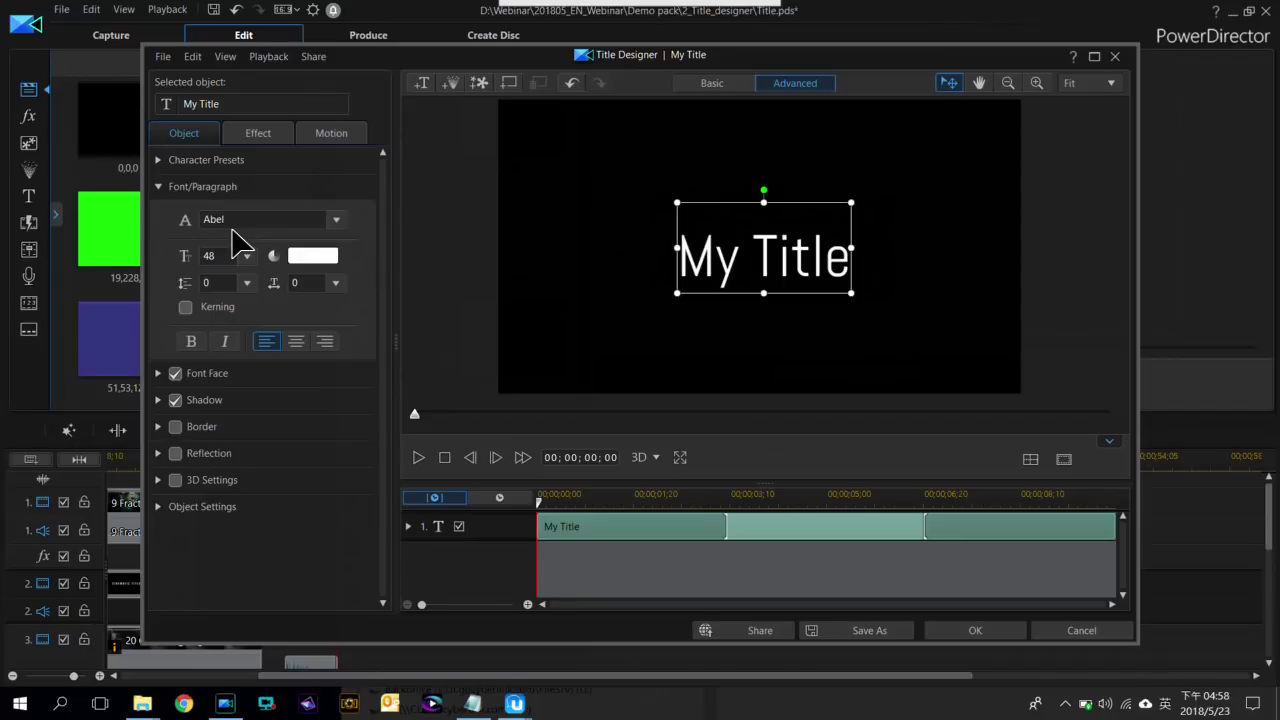
Replace the title text with CYBERLINK PRESENT
{"action": "key", "text": "ctrl+a"}
{"action": "type", "text": "D"}
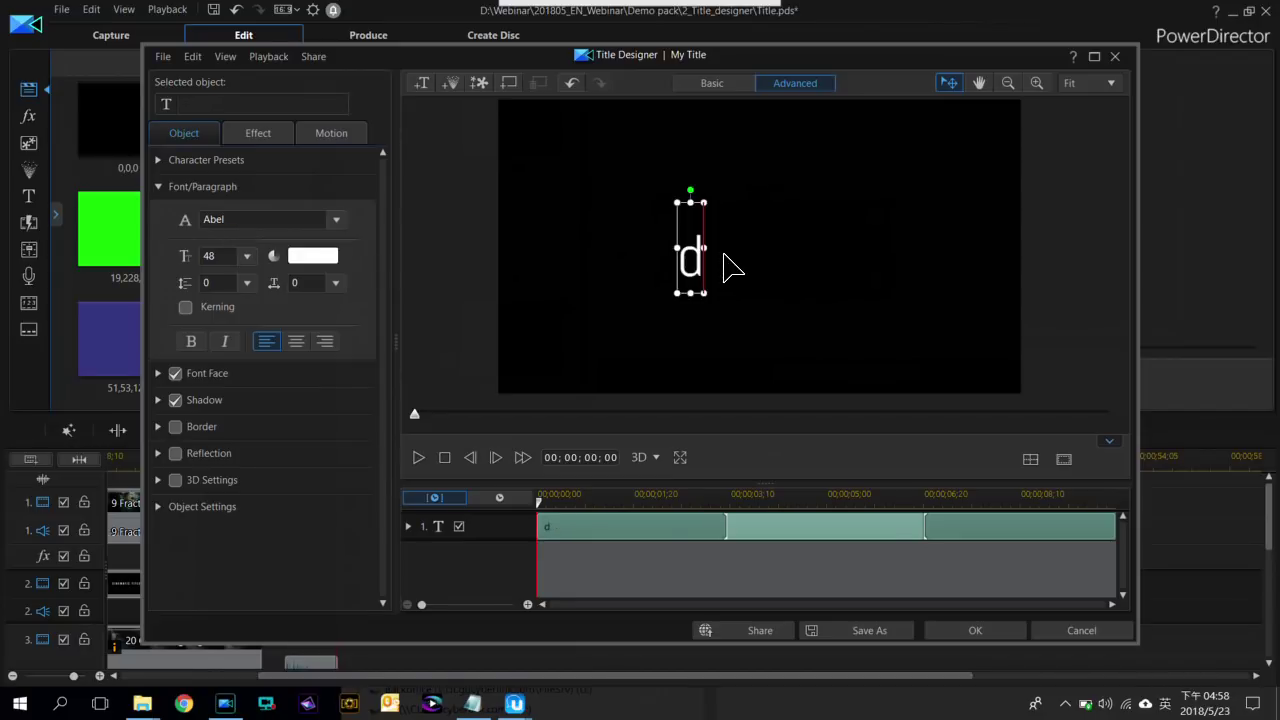
{"action": "key", "text": "BackSpace"}
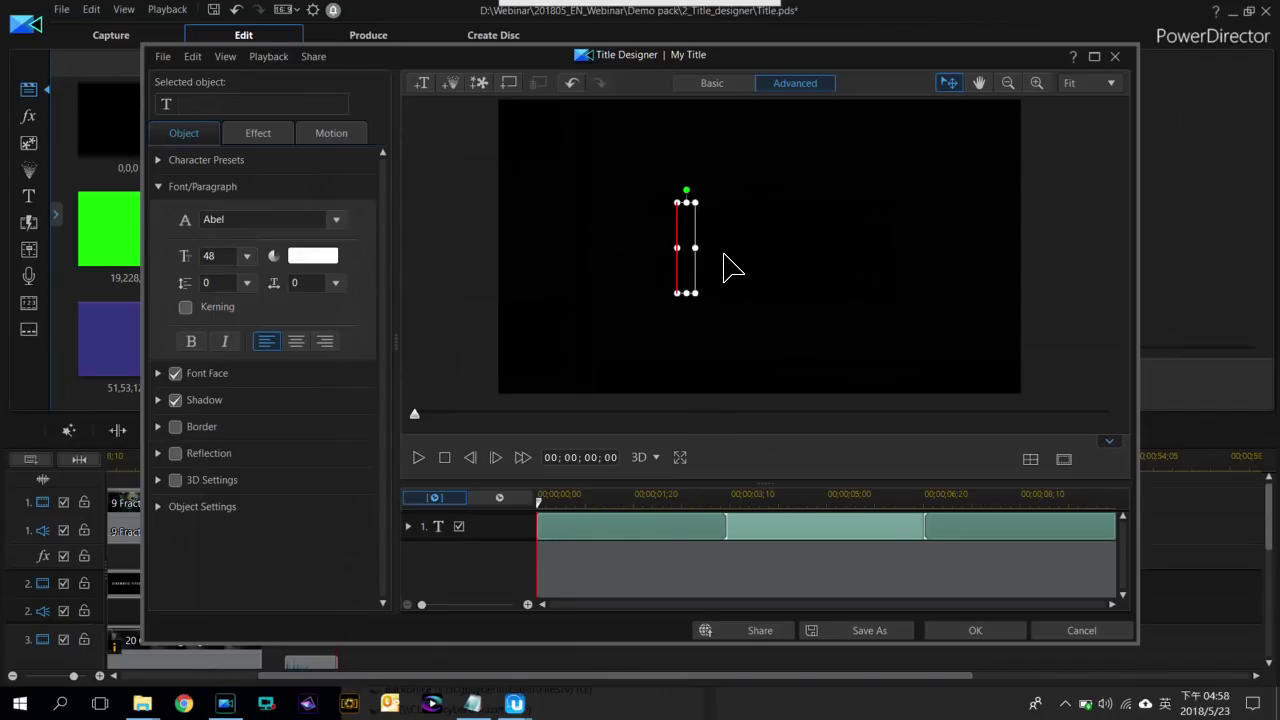
{"action": "type", "text": "CYBER"}
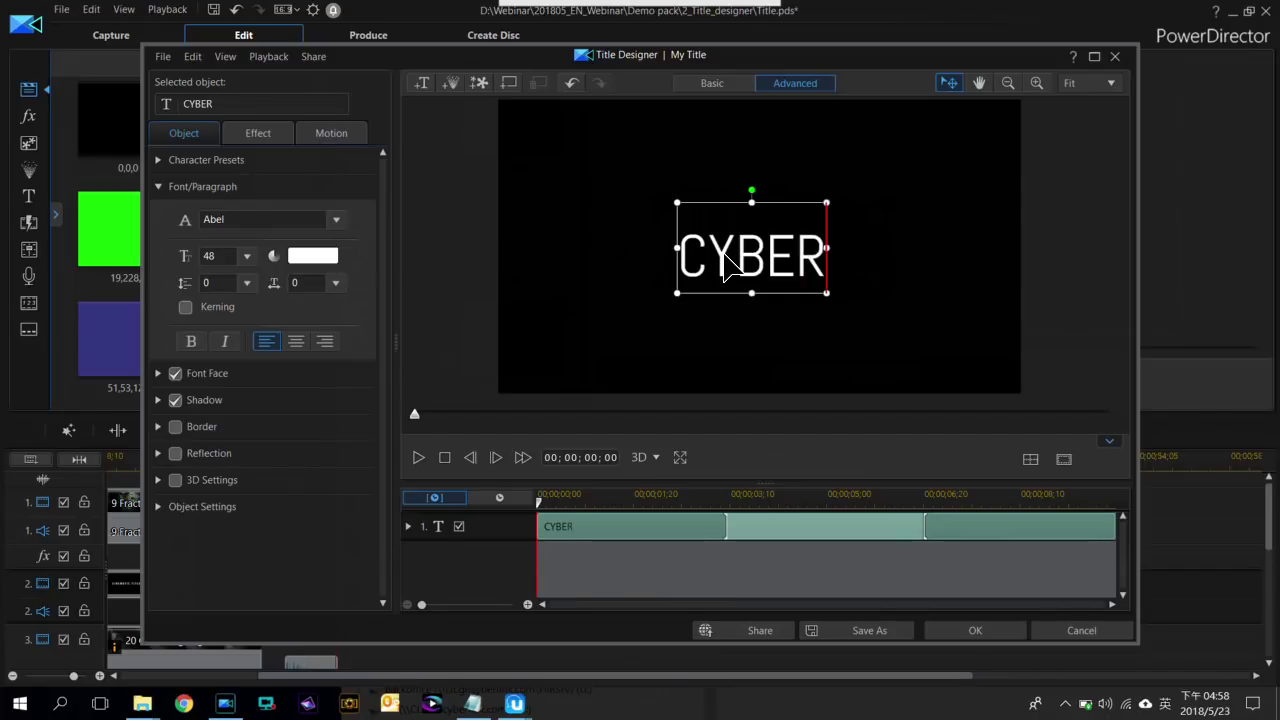
{"action": "type", "text": "LINK PRESENT"}
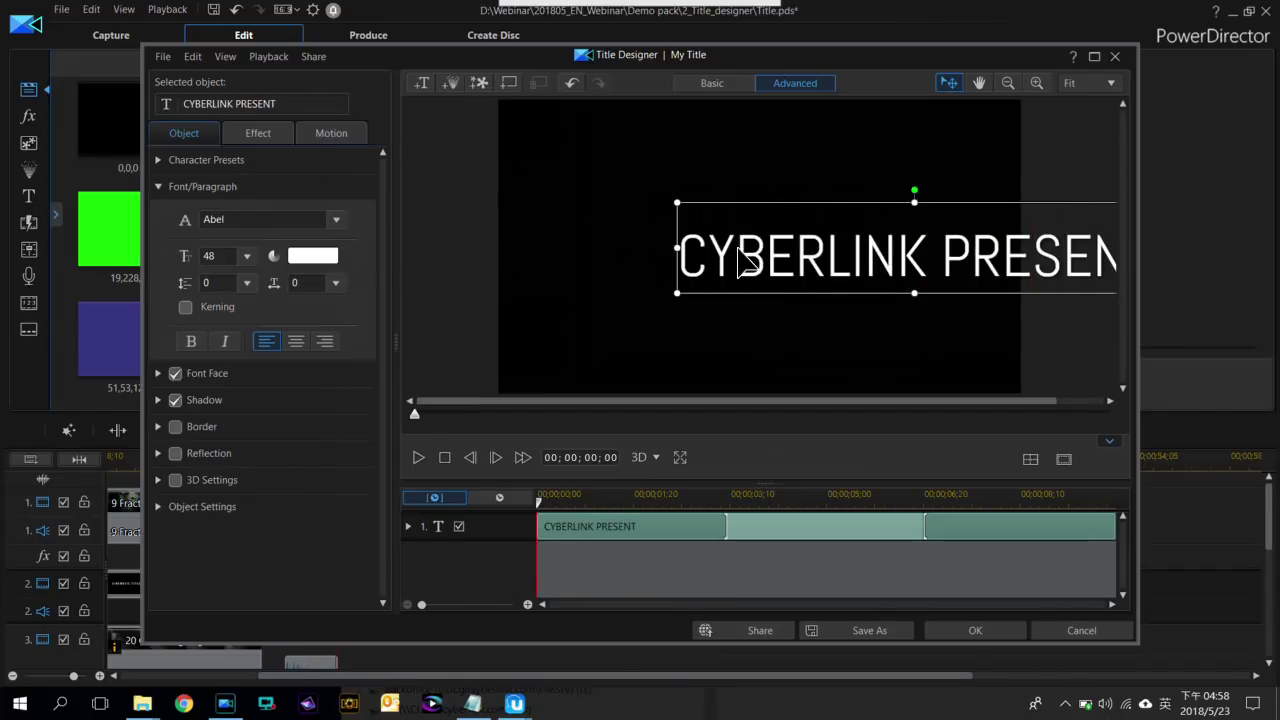
Set the font size of the whole CYBERLINK PRESENT text to 30
{"action": "key", "text": "ctrl+a"}
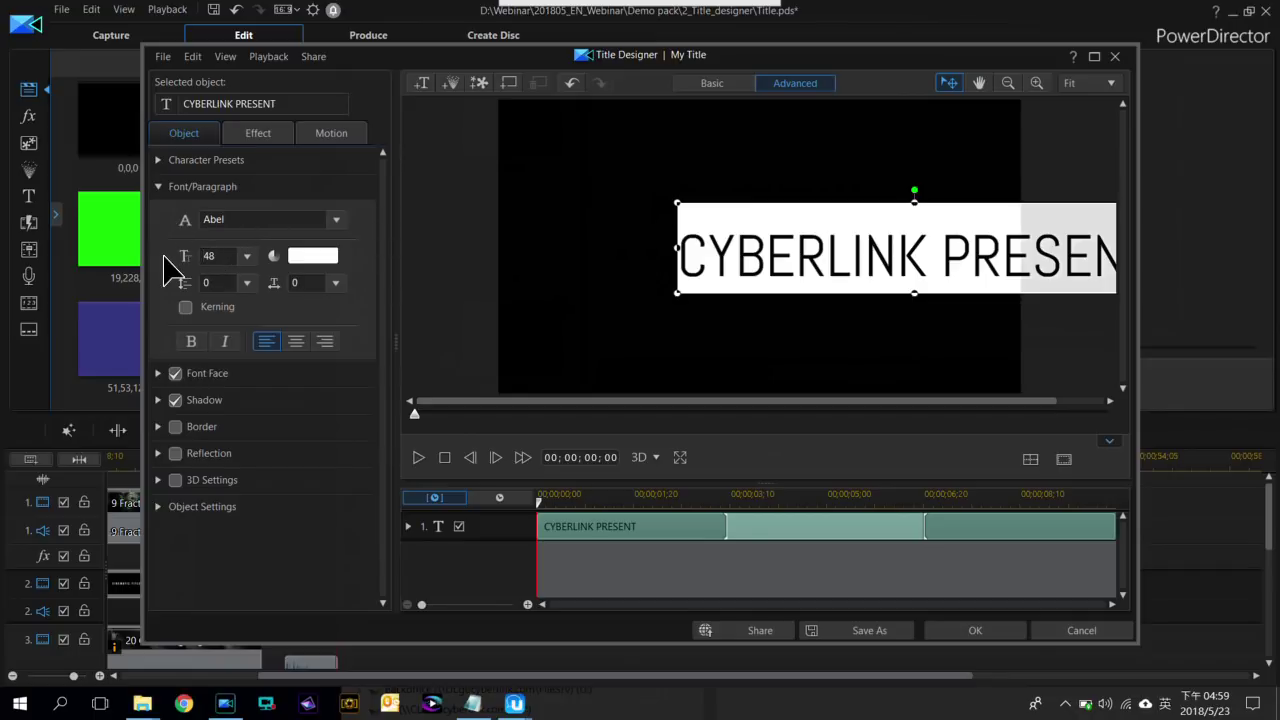
{"action": "double_click", "coordinate": [215, 257]}
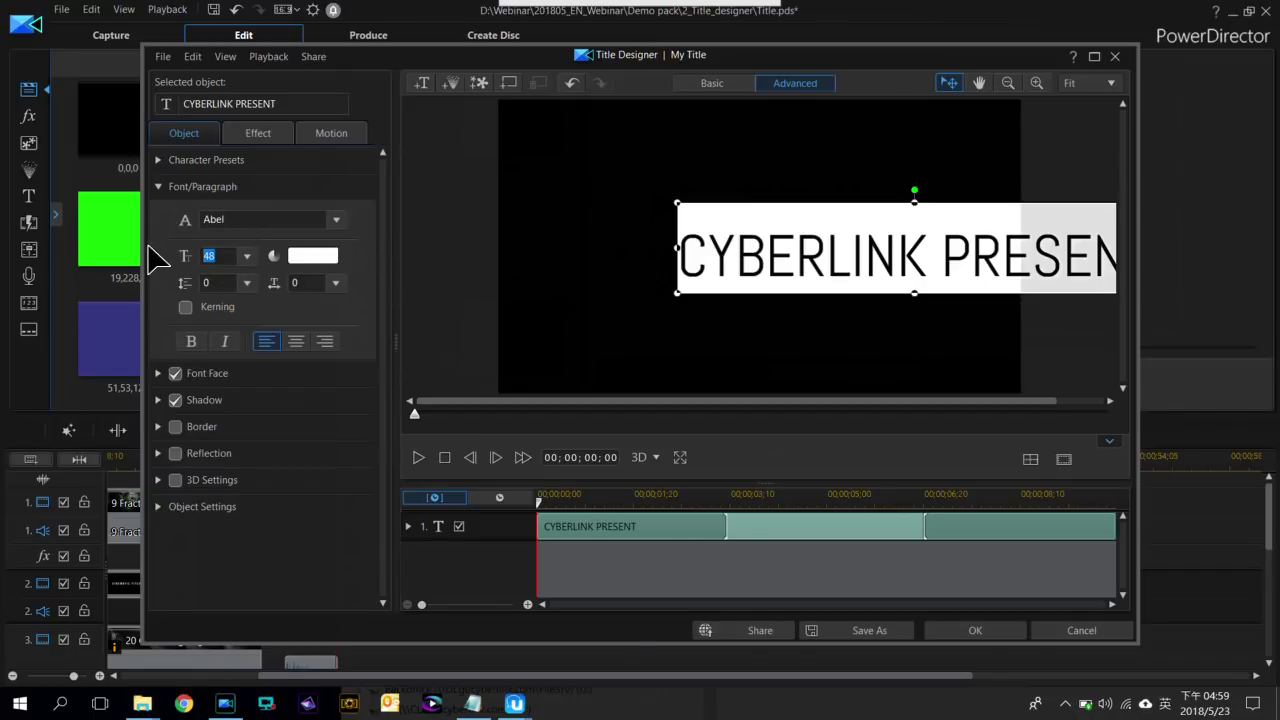
{"action": "type", "text": "30"}
{"action": "key", "text": "Return"}
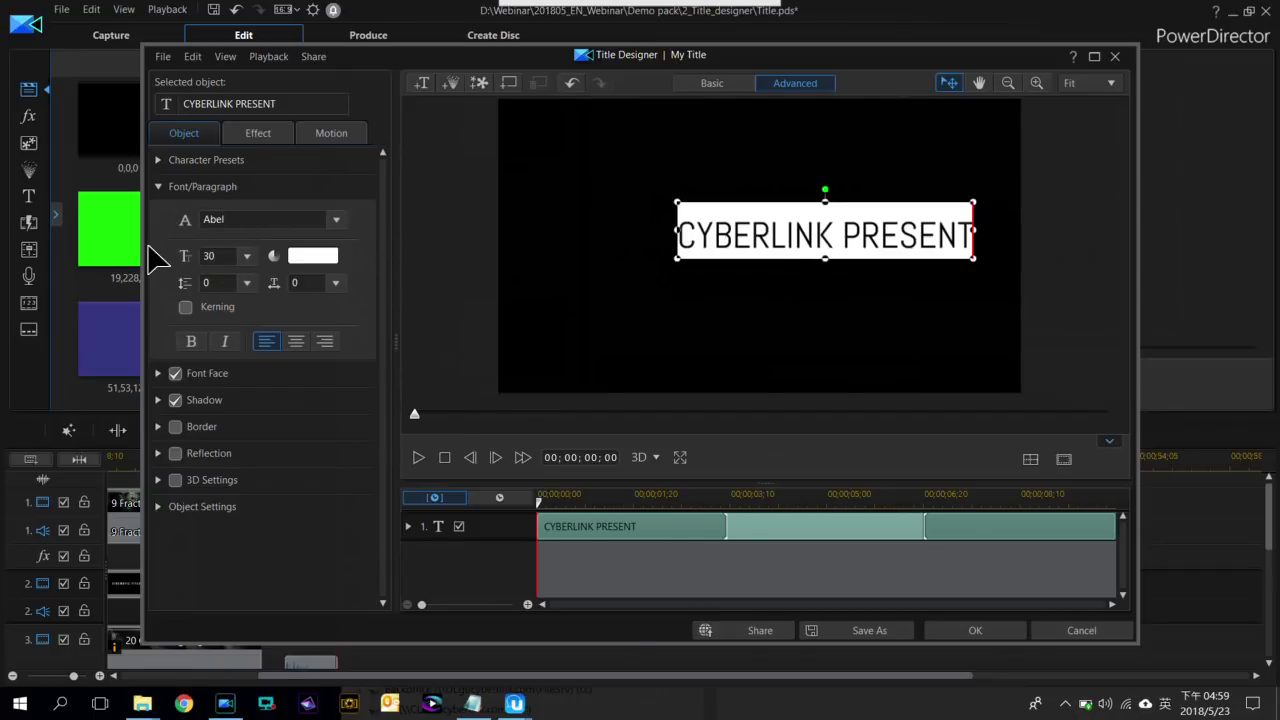
Align the CYBERLINK PRESENT text to the horizontal center and the vertical center of the frame, and deselect it
{"action": "right_click", "coordinate": [875, 199]}
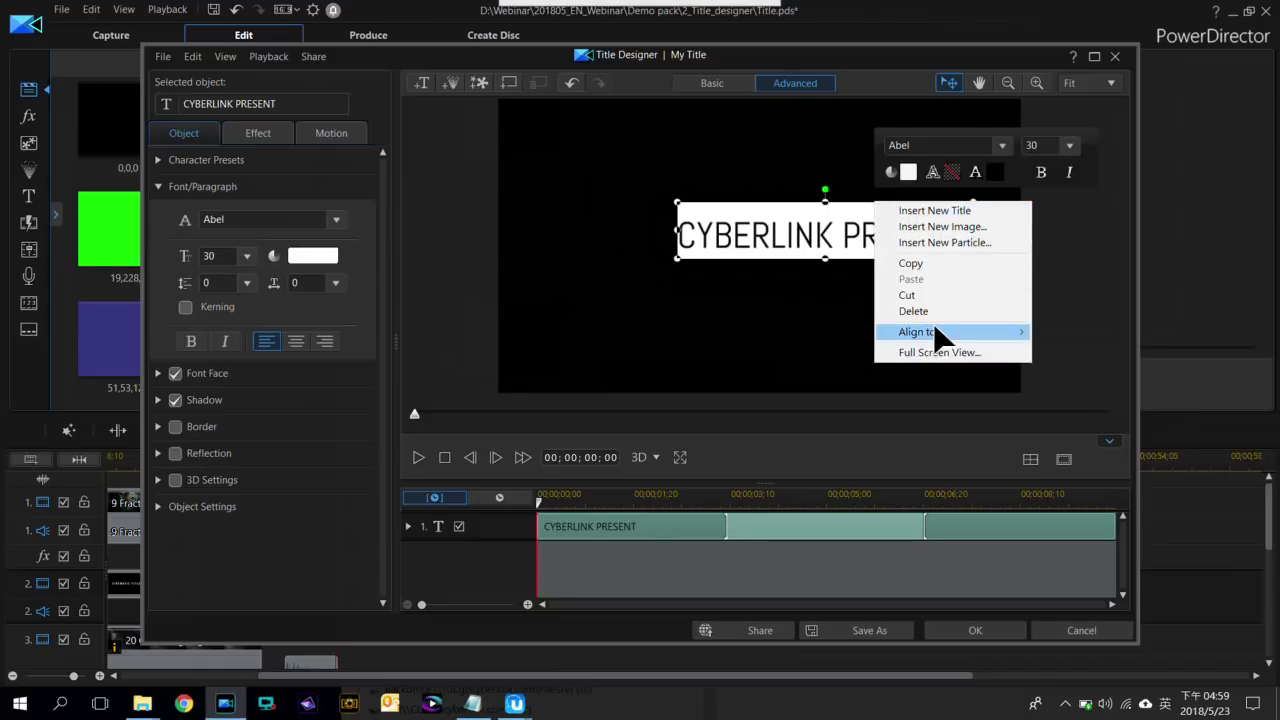
{"action": "mouse_move", "coordinate": [965, 333]}
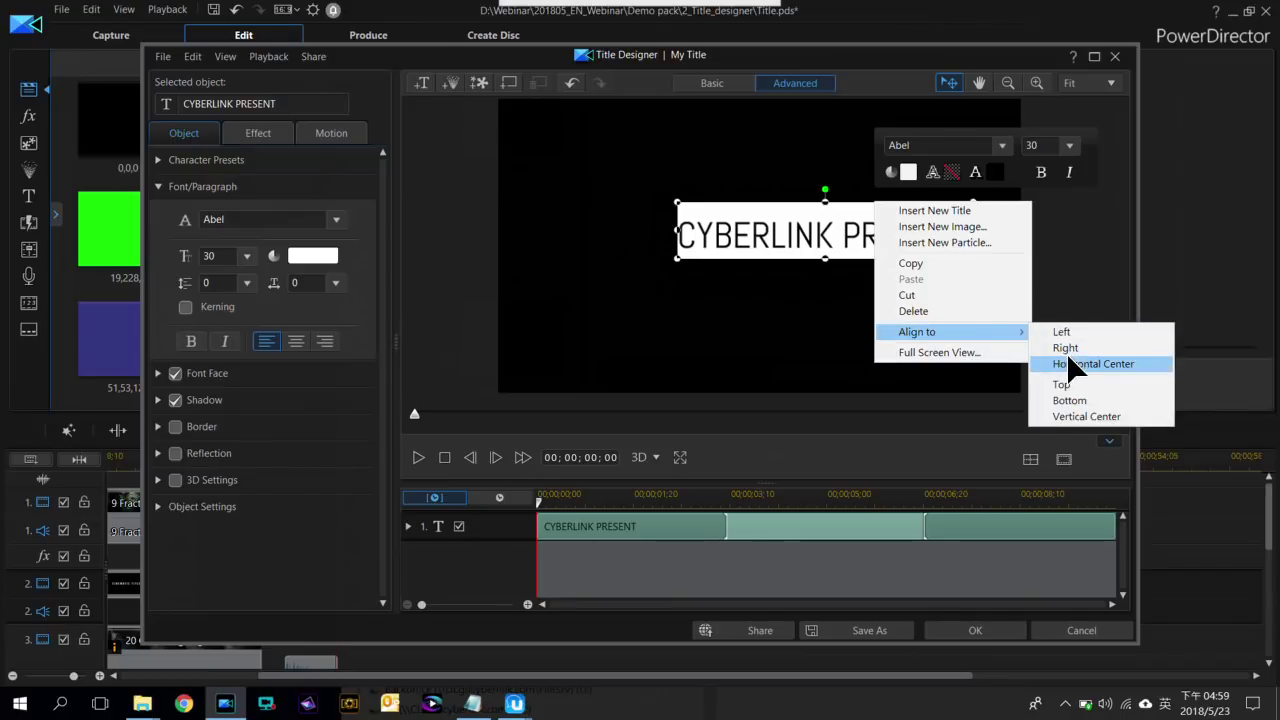
{"action": "left_click", "coordinate": [1075, 366]}
{"action": "right_click", "coordinate": [826, 200]}
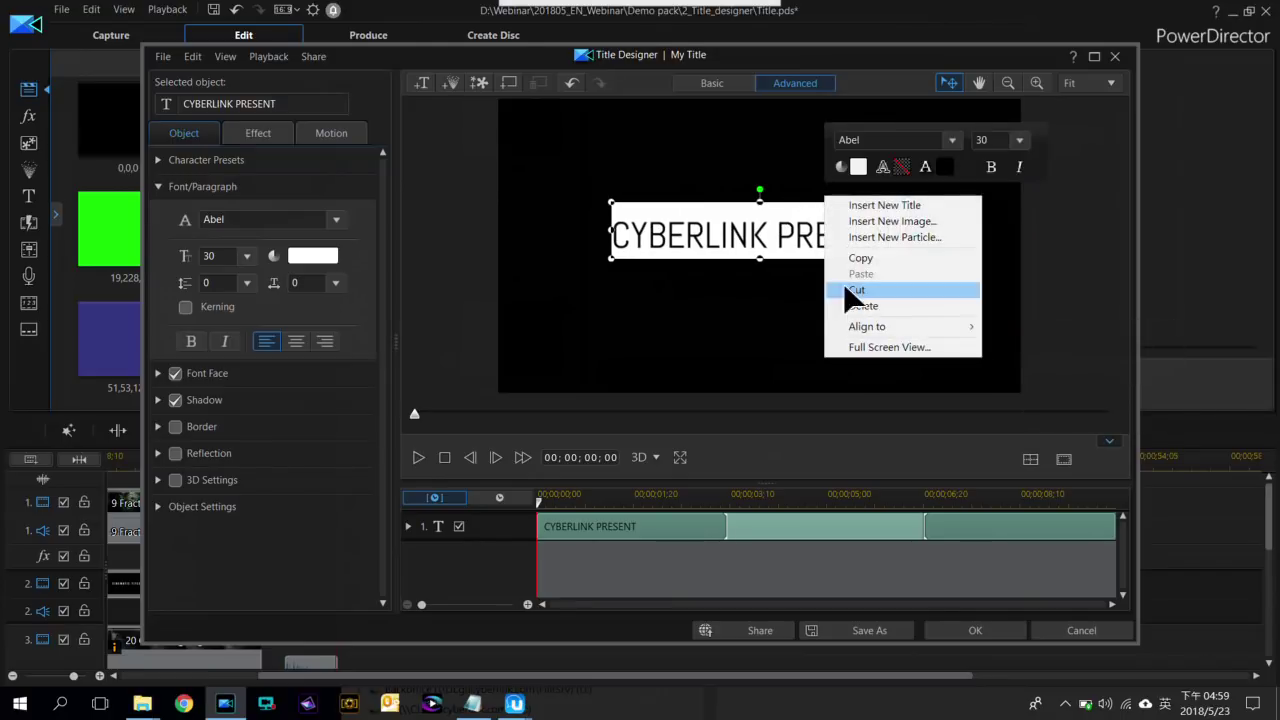
{"action": "mouse_move", "coordinate": [870, 326]}
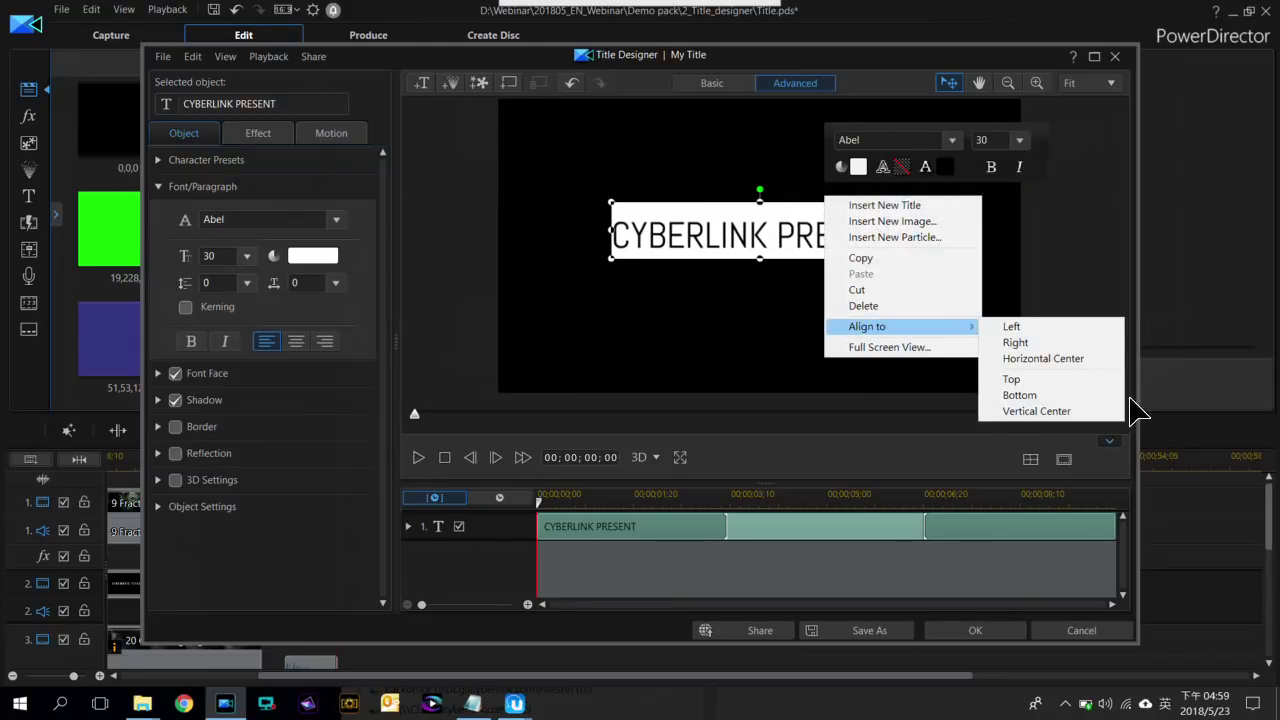
{"action": "left_click", "coordinate": [1045, 413]}
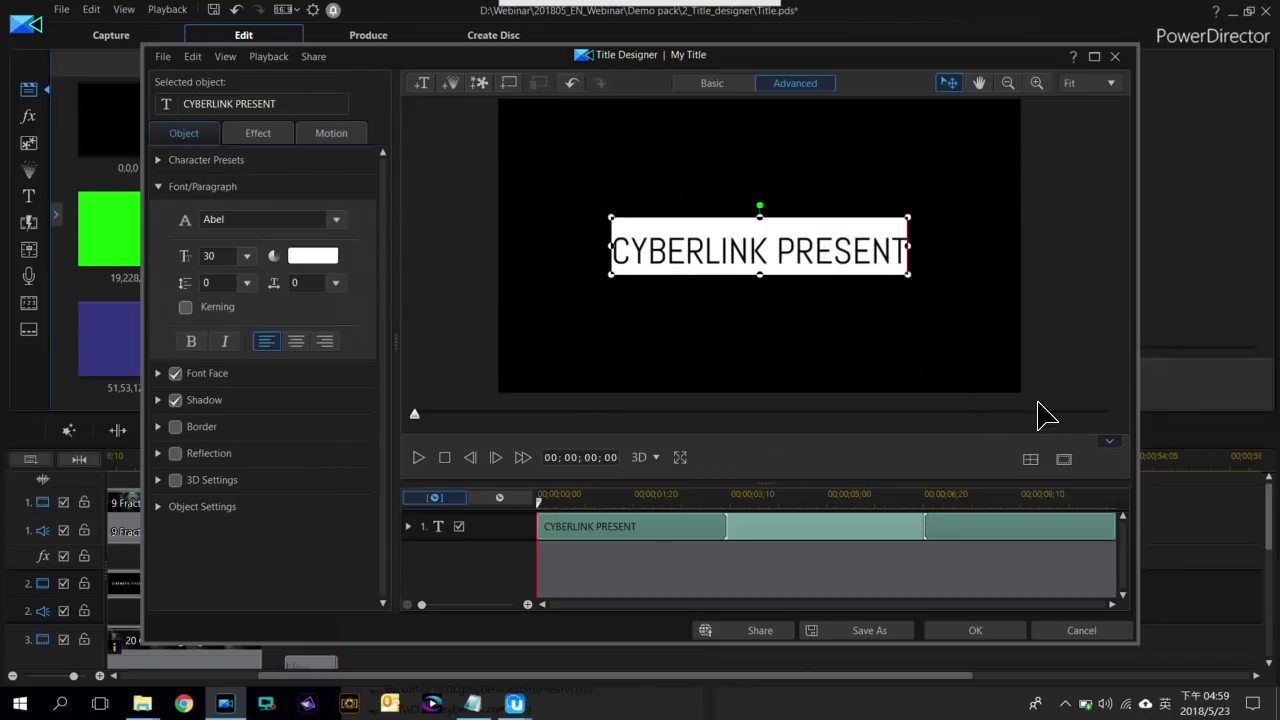
{"action": "left_click", "coordinate": [764, 328]}
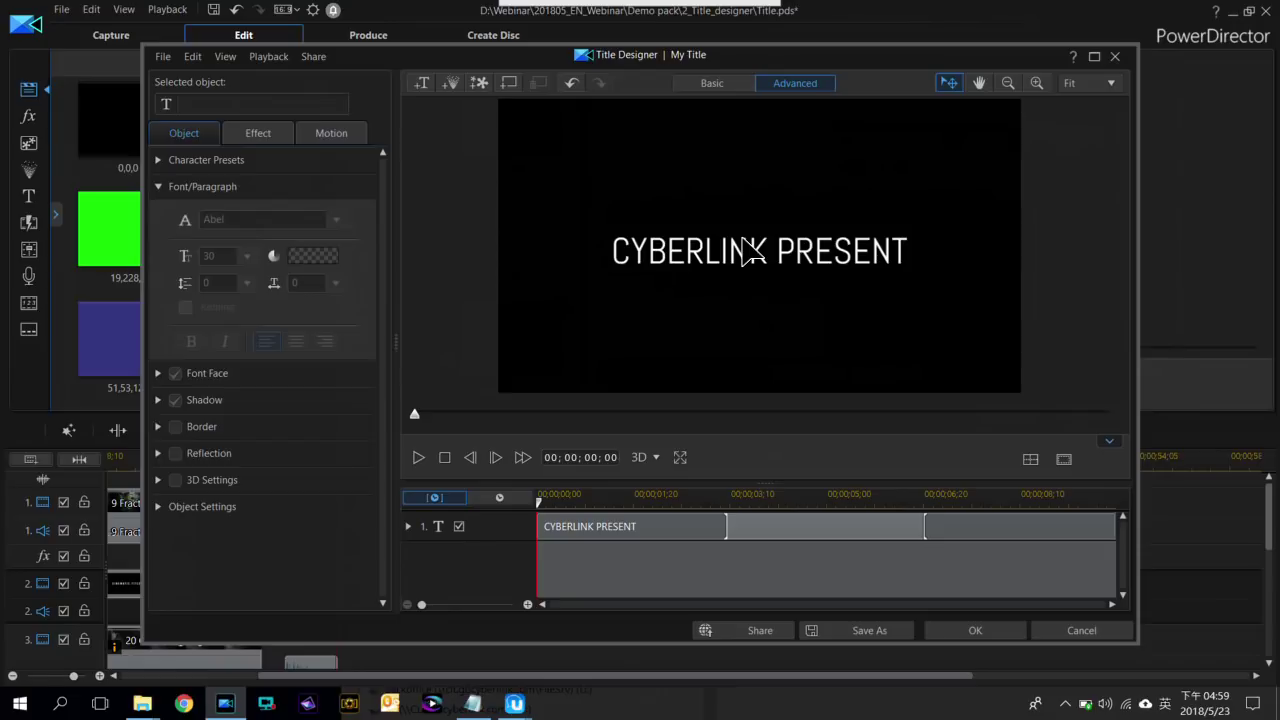
Set the CYBERLINK PRESENT text's shadow distance to 32.1 and fill the shadow with light yellow
{"action": "left_click", "coordinate": [665, 245]}
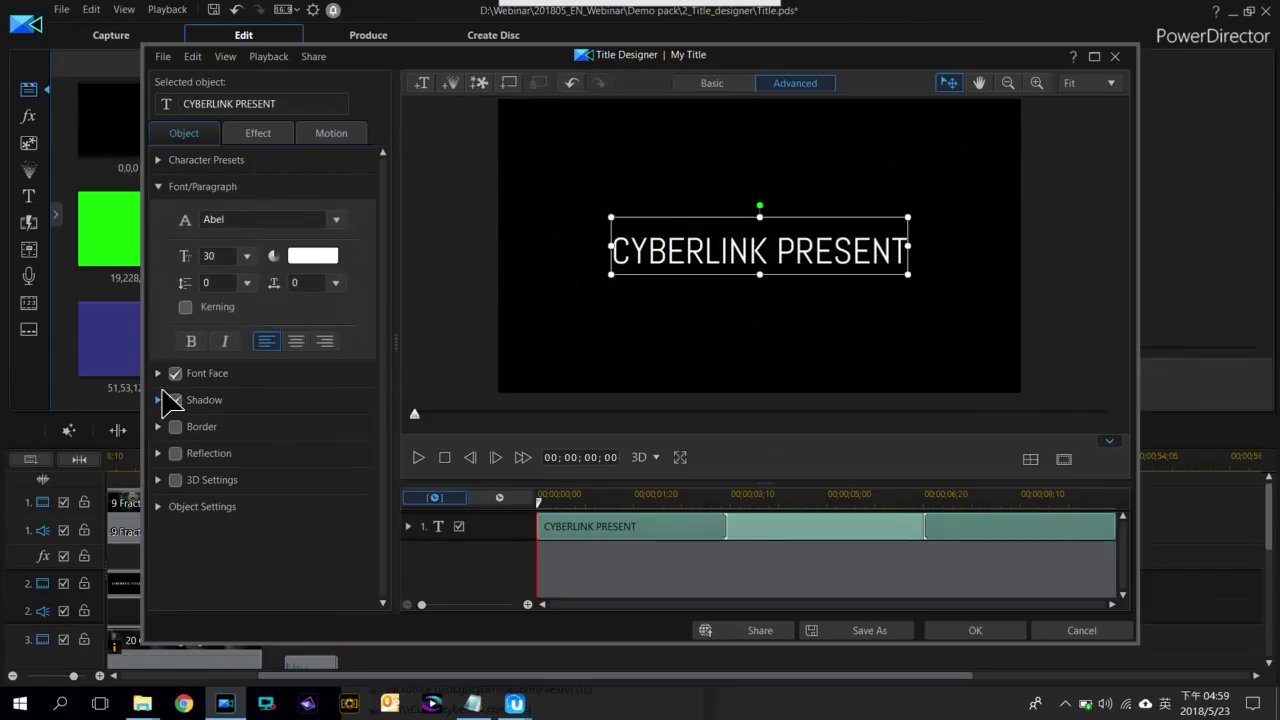
{"action": "left_click", "coordinate": [170, 400]}
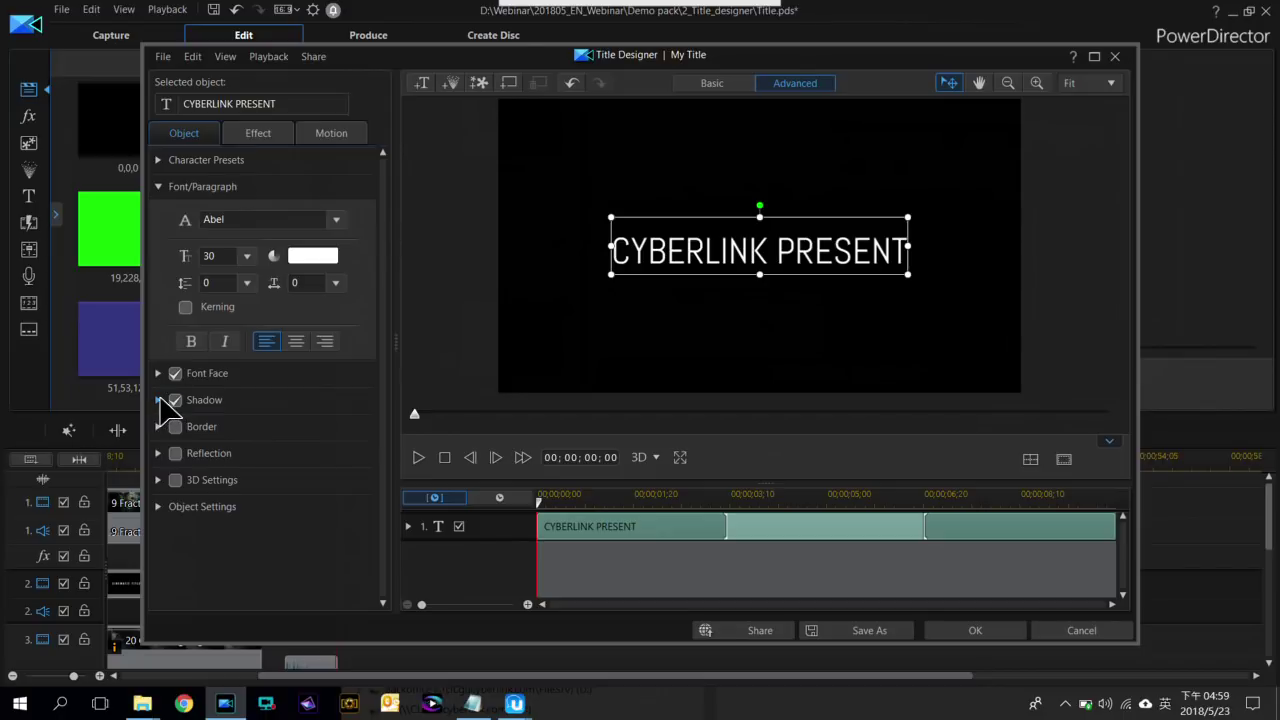
{"action": "left_click", "coordinate": [160, 400]}
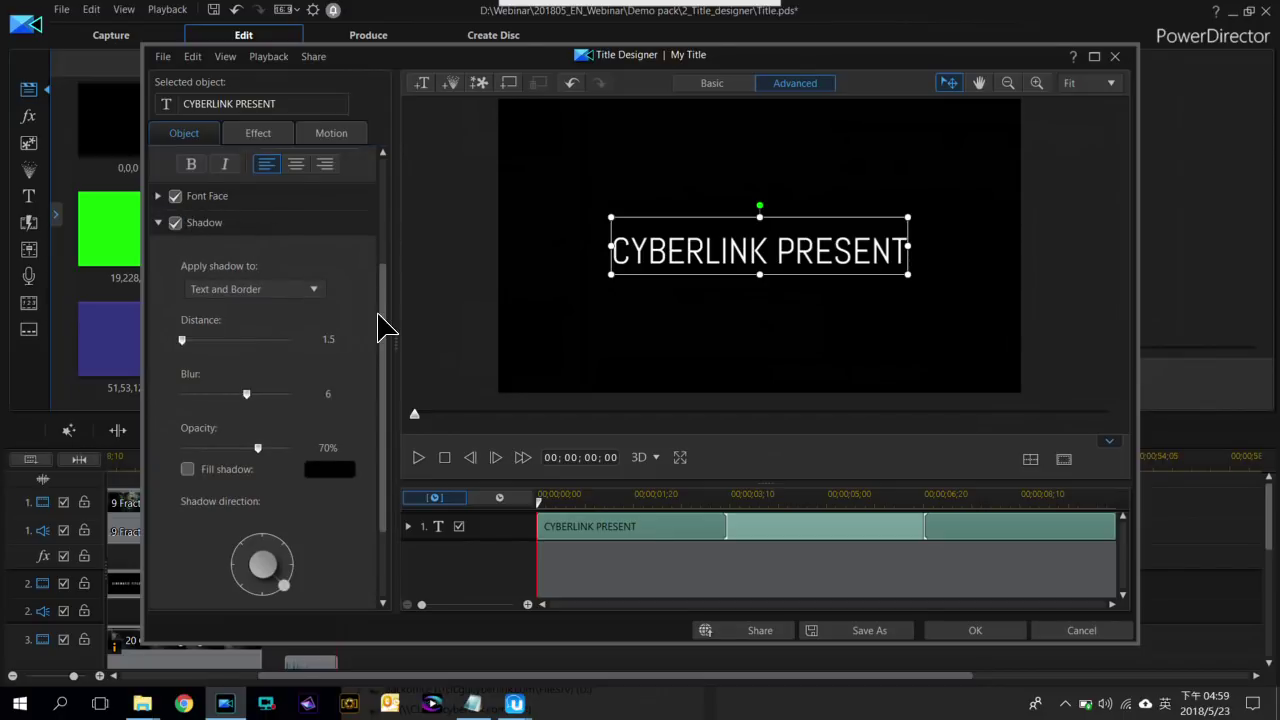
{"action": "scroll", "coordinate": [388, 320], "scroll_direction": "down", "scroll_amount": 1}
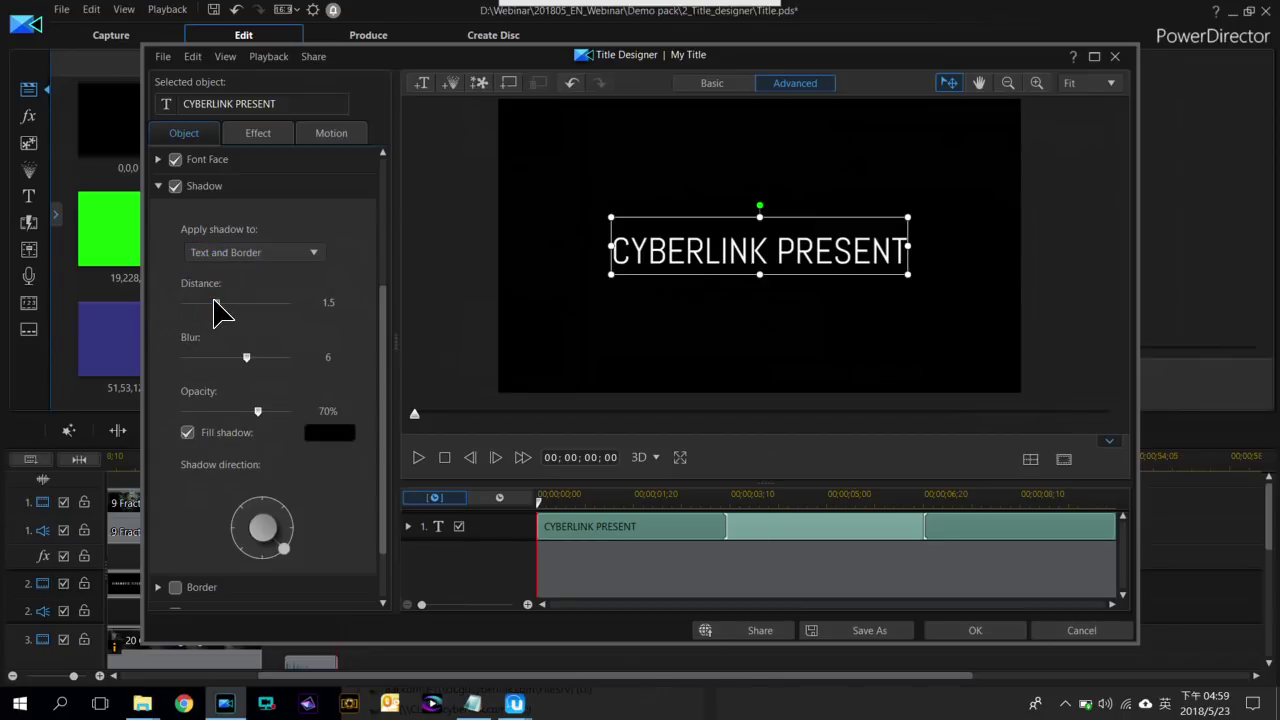
{"action": "left_click", "coordinate": [330, 433]}
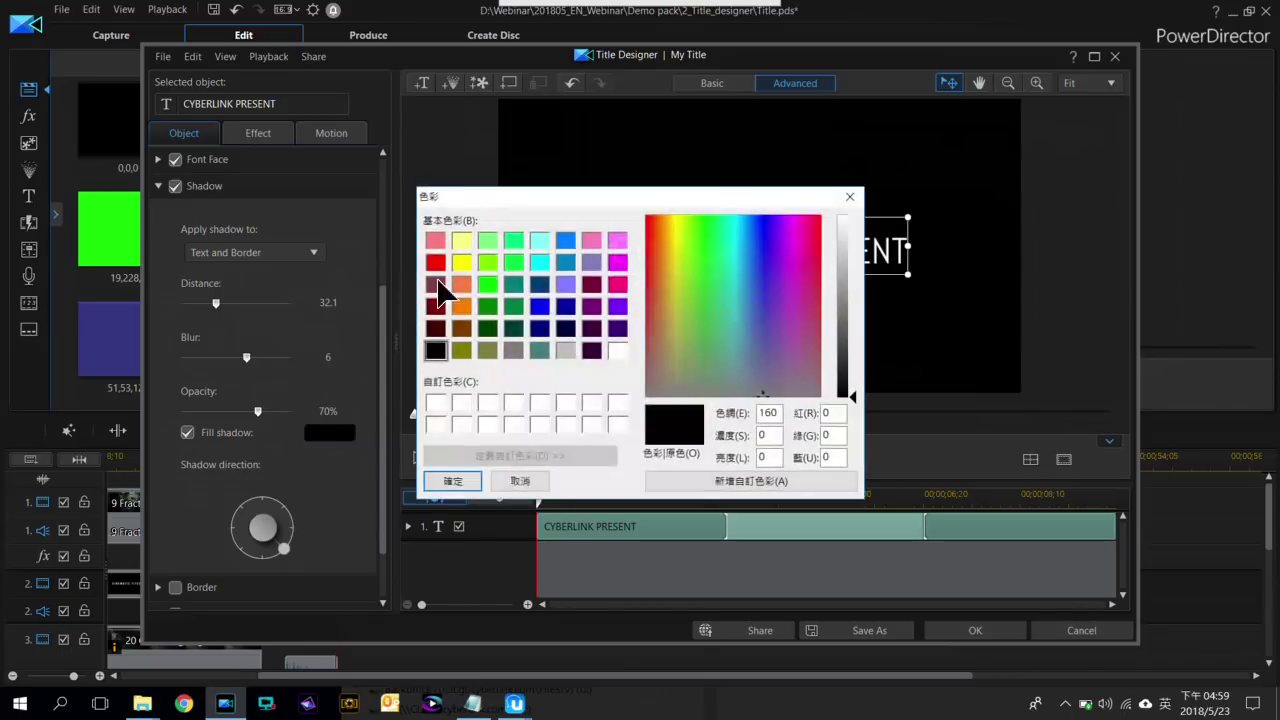
{"action": "left_click", "coordinate": [462, 241]}
{"action": "left_click", "coordinate": [455, 481]}
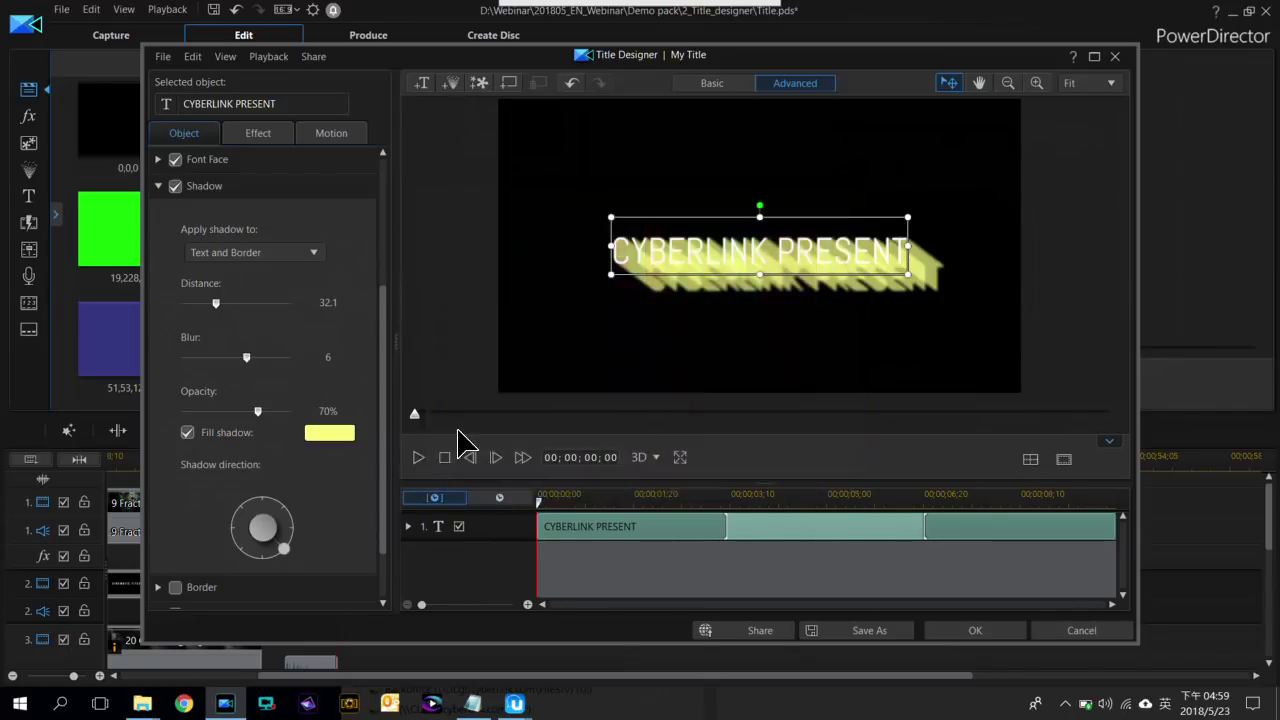
Try a blue fill colour on the text's shadow, and turn off the shadow fill
{"action": "left_click", "coordinate": [331, 436]}
{"action": "left_click", "coordinate": [565, 241]}
{"action": "left_click", "coordinate": [453, 481]}
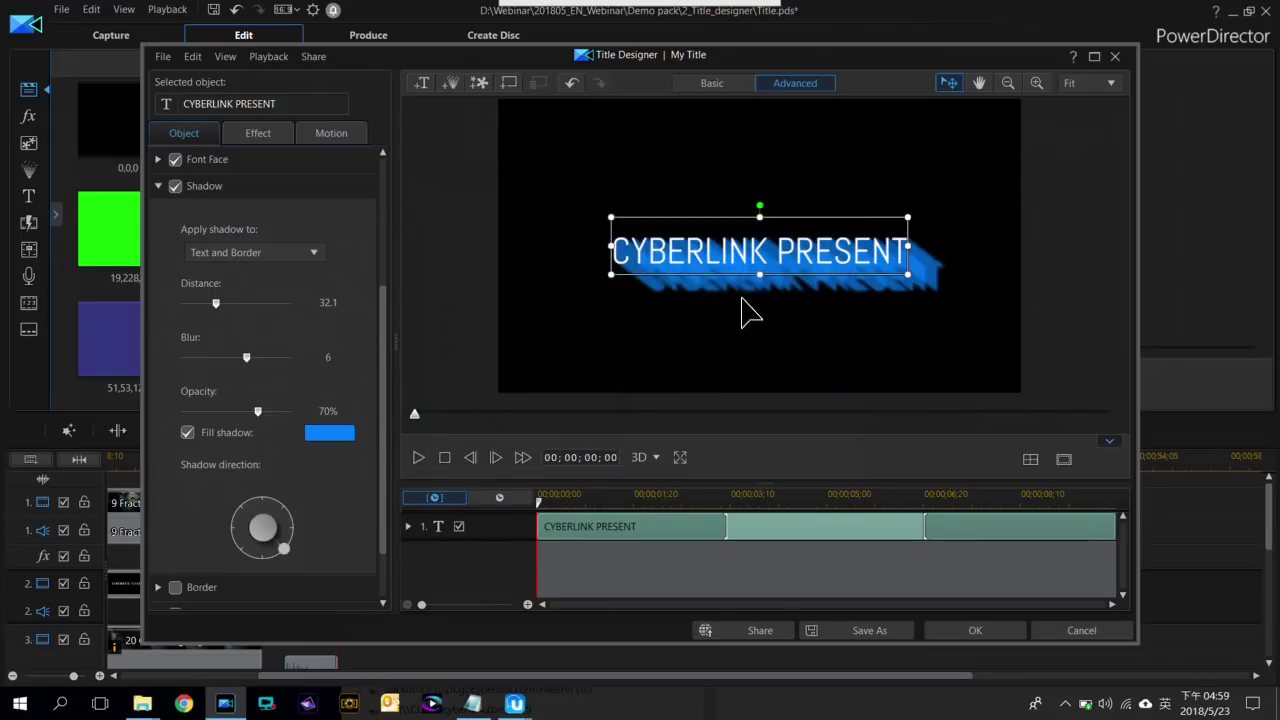
{"action": "left_click", "coordinate": [188, 433]}
Turn off the shadow of the CYBERLINK PRESENT text, and try its reflection before removing it again
{"action": "left_click", "coordinate": [159, 187]}
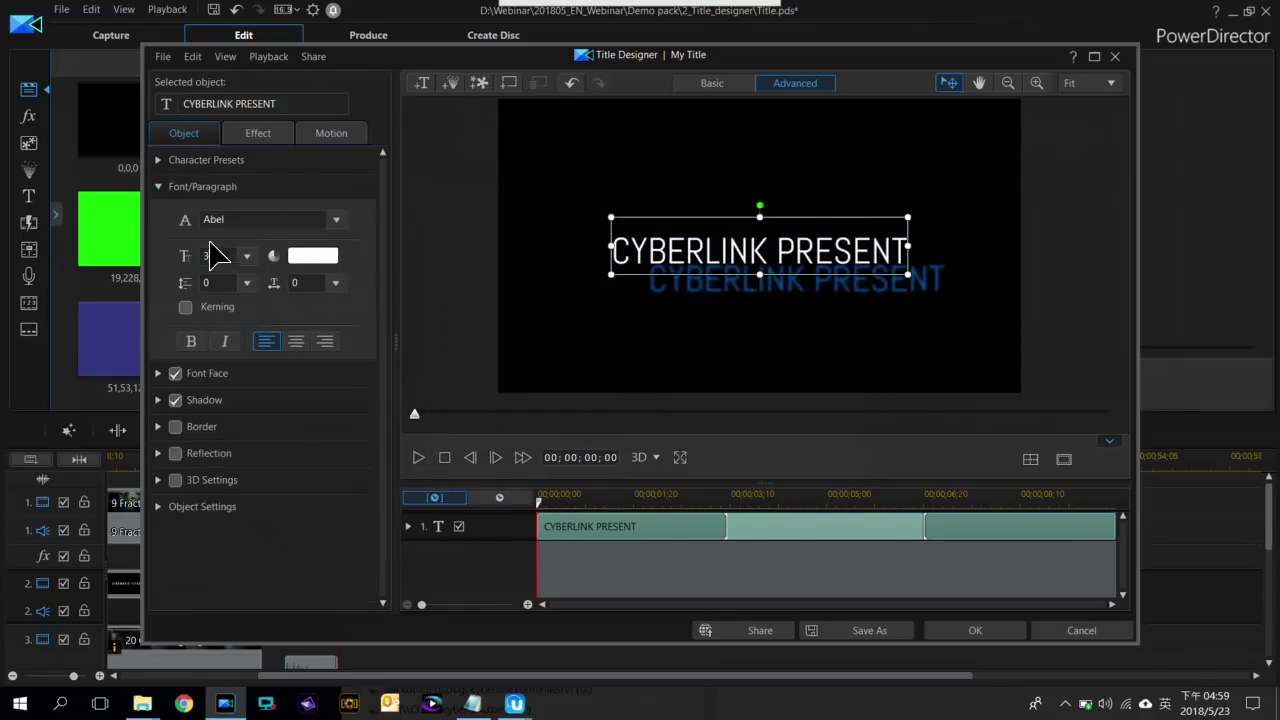
{"action": "left_click", "coordinate": [175, 400]}
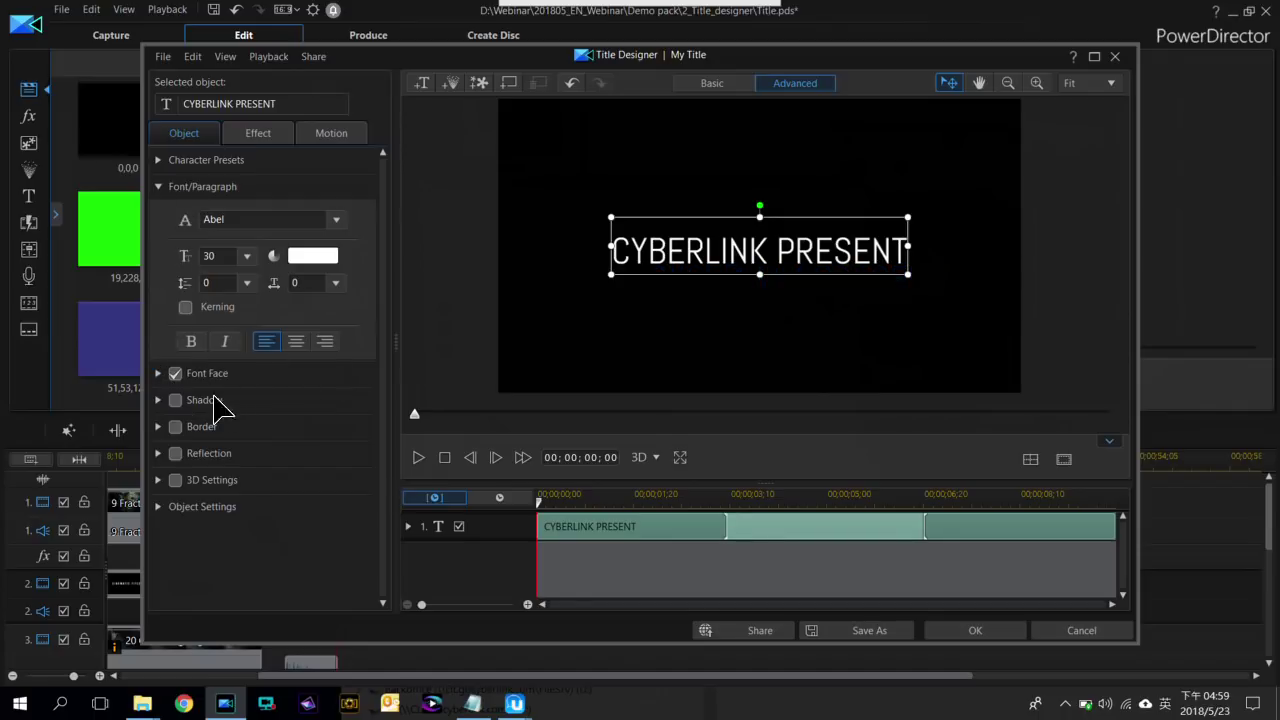
{"action": "left_click", "coordinate": [176, 454]}
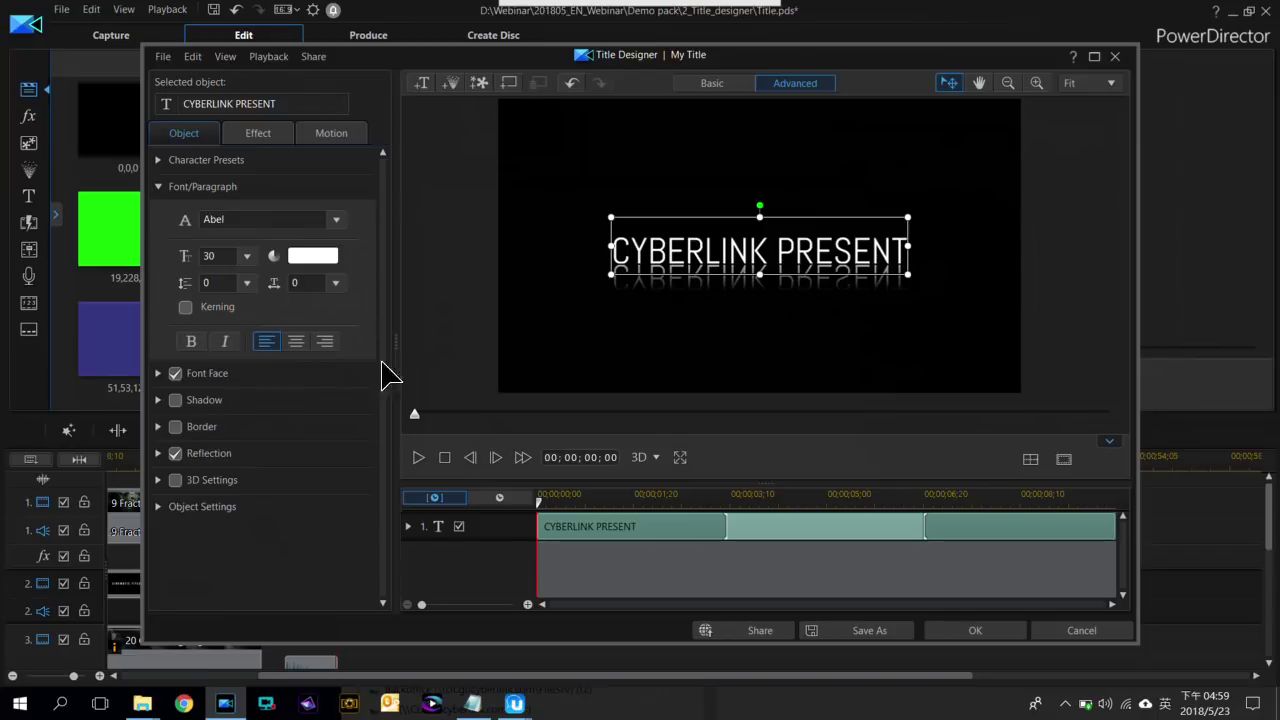
{"action": "left_click", "coordinate": [175, 453]}
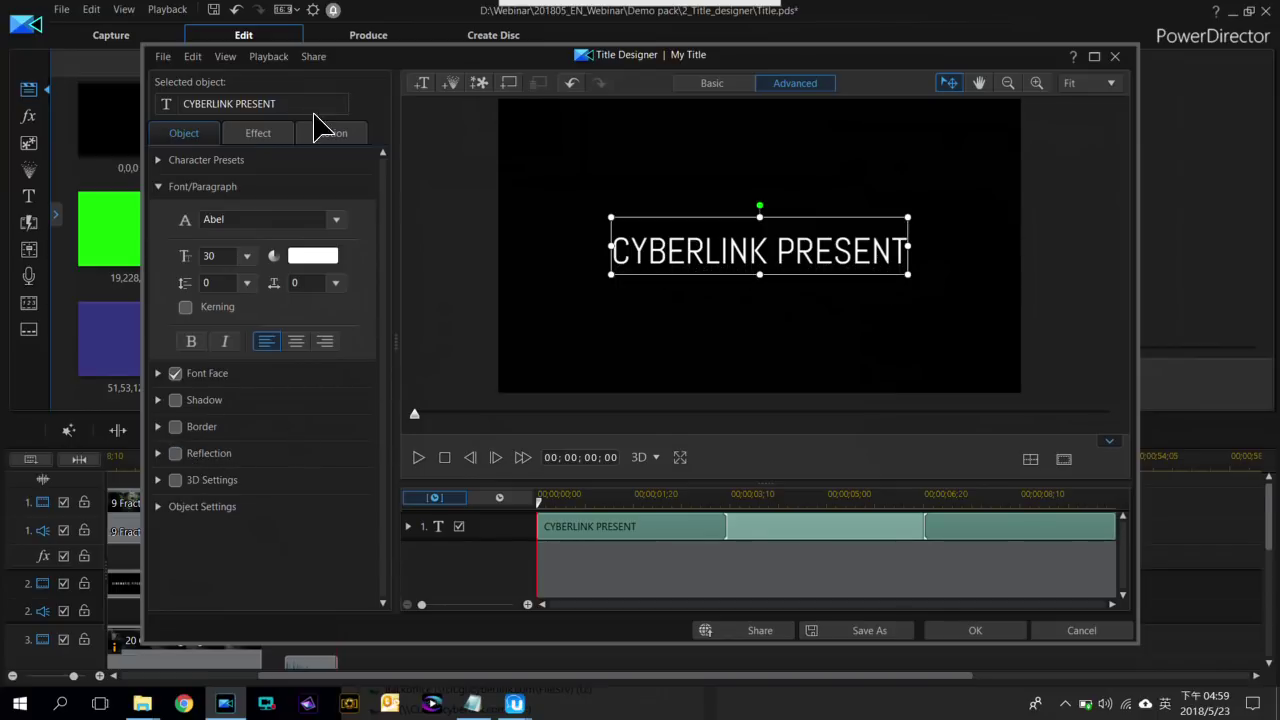
Try the Amplify Horizontal, Amplify Vertical, Assembly Line and Balloon starting effects on the title text
{"action": "left_click", "coordinate": [258, 133]}
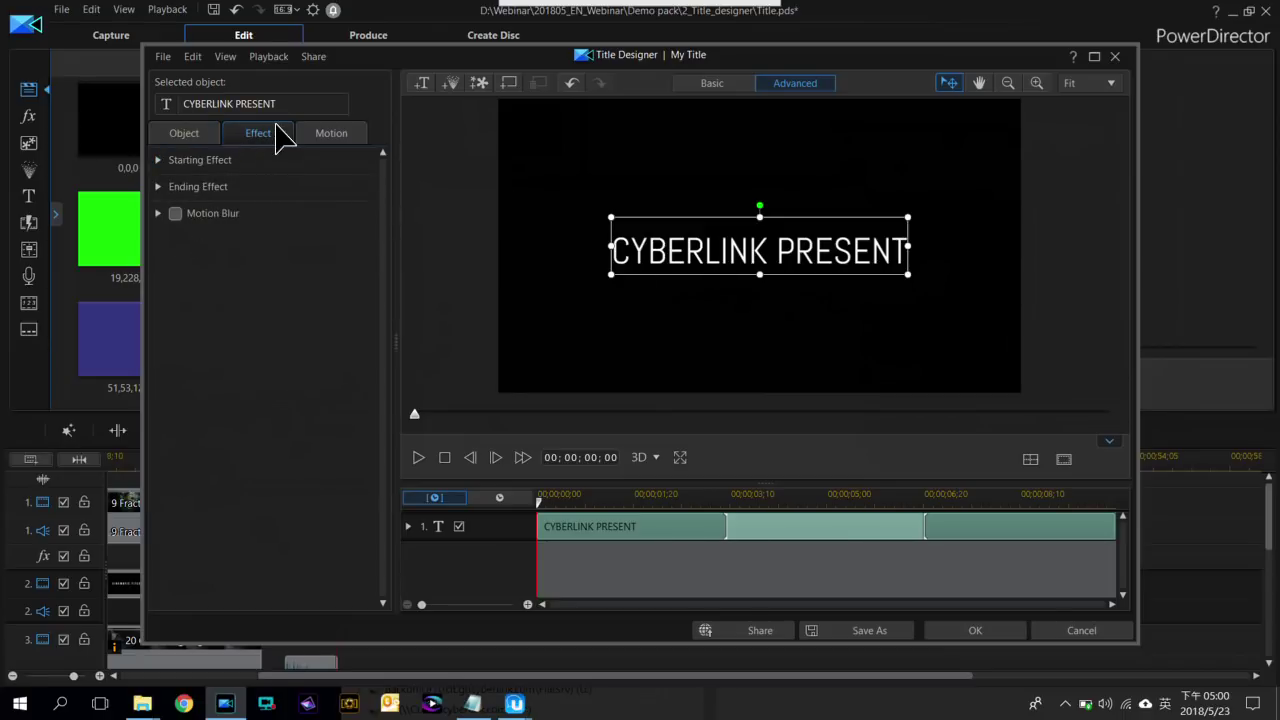
{"action": "left_click", "coordinate": [163, 160]}
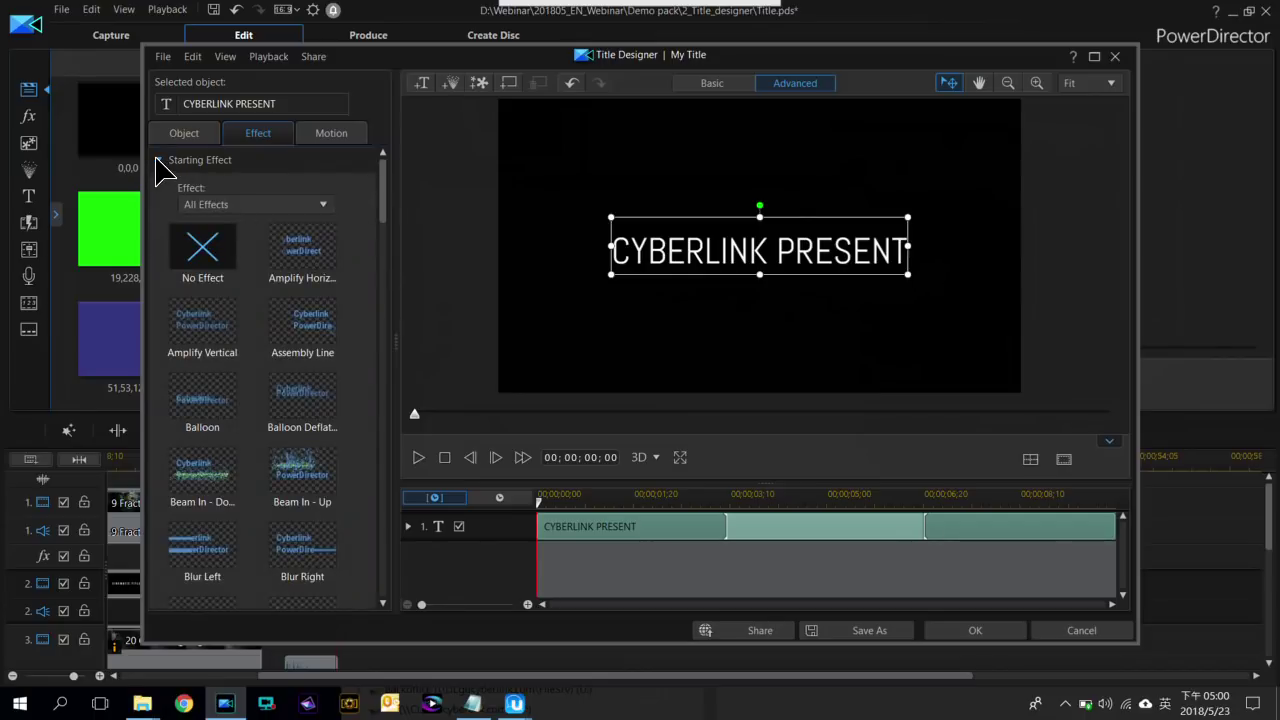
{"action": "scroll", "coordinate": [383, 200], "scroll_direction": "down", "scroll_amount": 2}
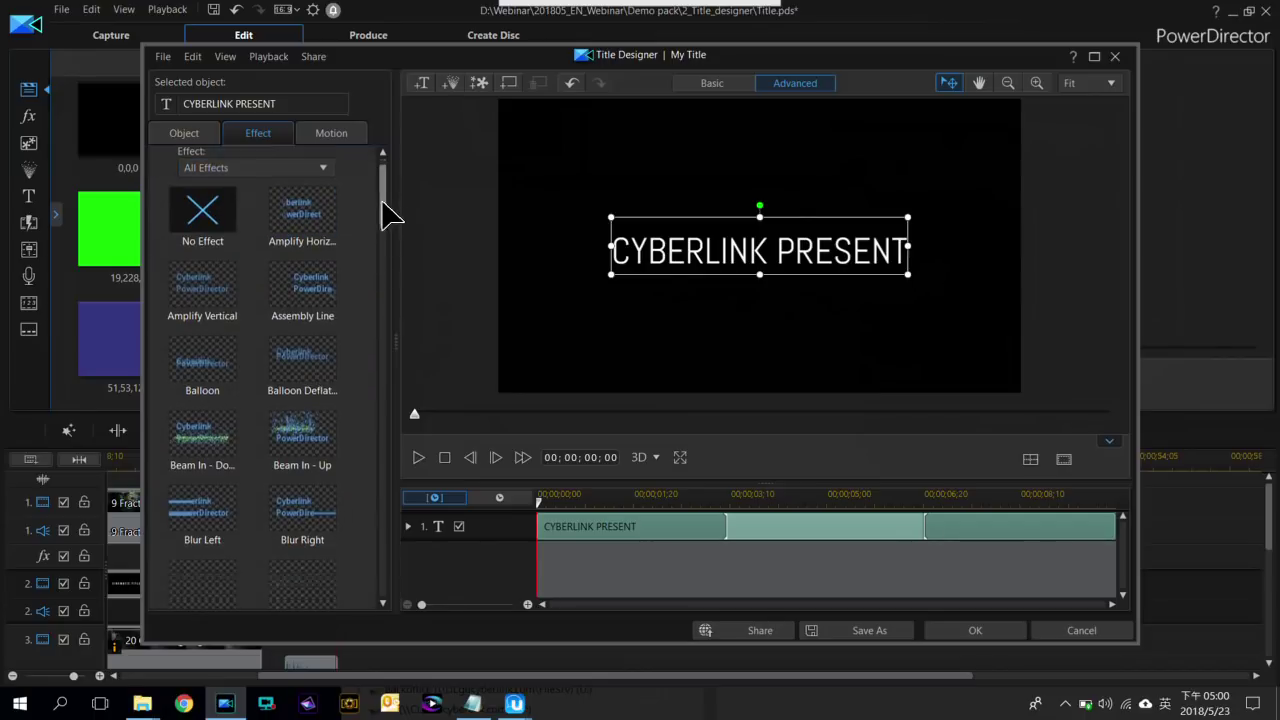
{"action": "scroll", "coordinate": [385, 215], "scroll_direction": "up", "scroll_amount": 2}
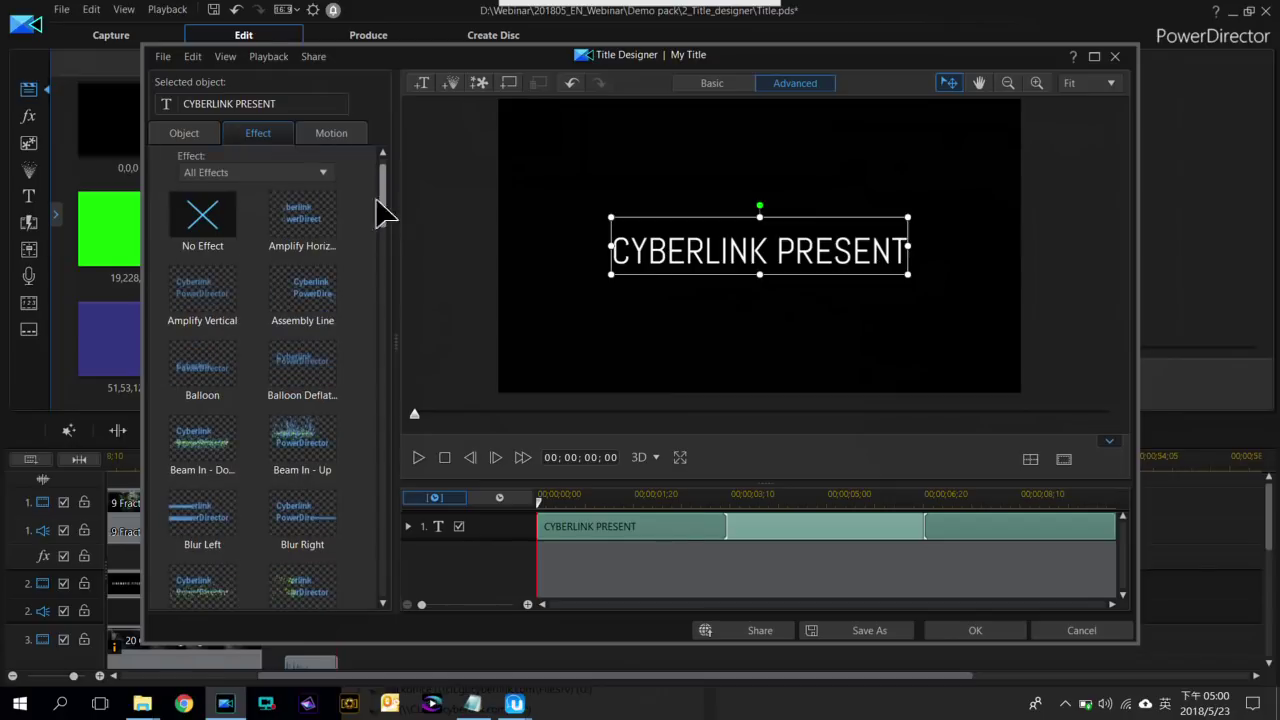
{"action": "left_click", "coordinate": [287, 235]}
{"action": "left_click", "coordinate": [225, 285]}
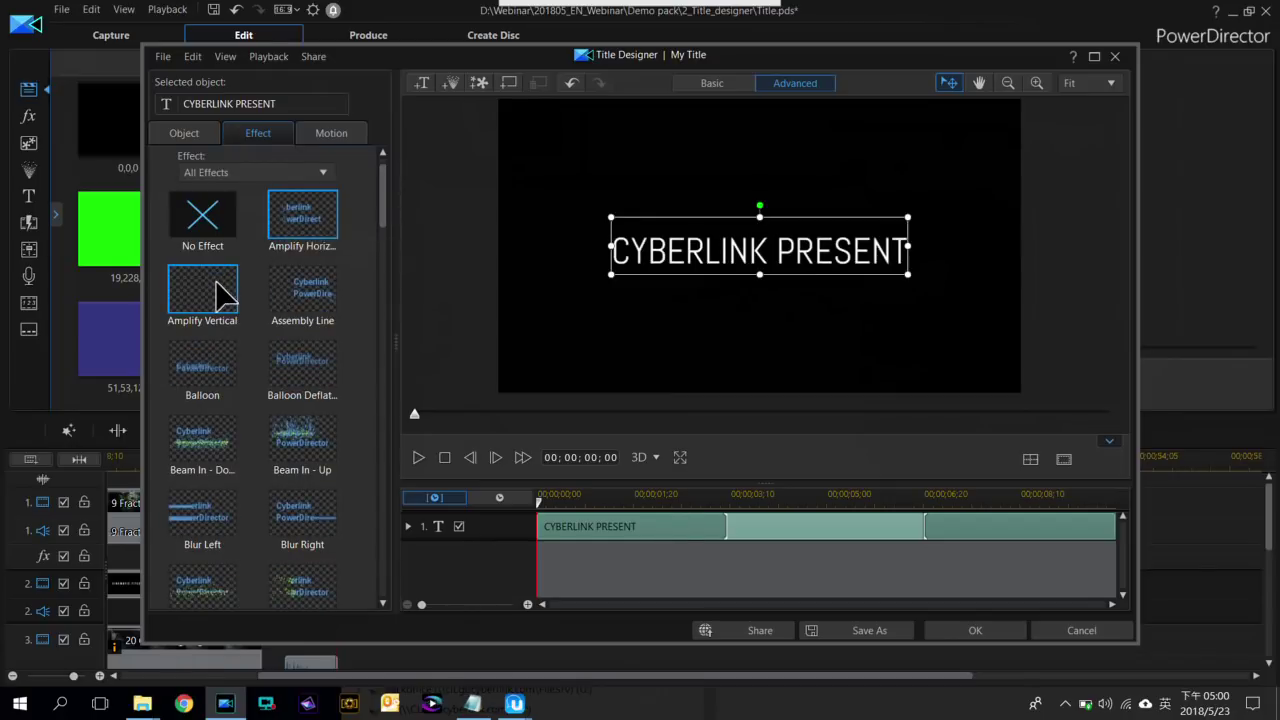
{"action": "left_click", "coordinate": [330, 280]}
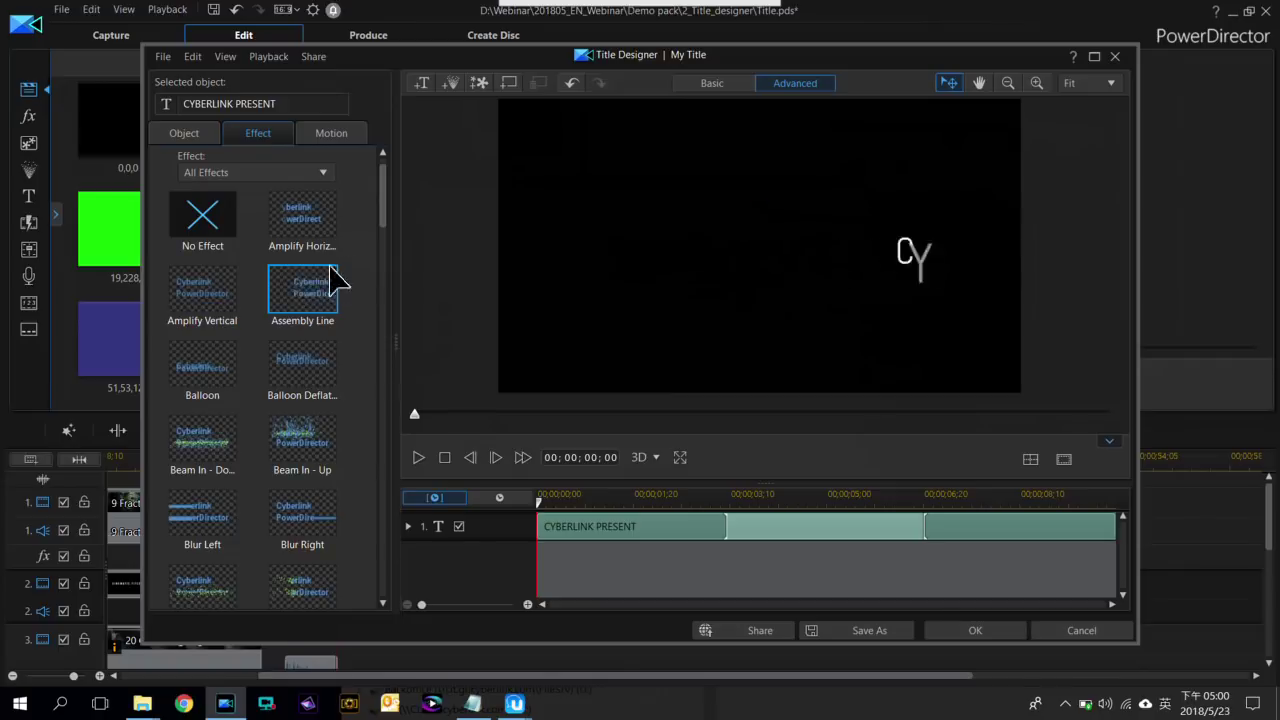
{"action": "left_click", "coordinate": [188, 352]}
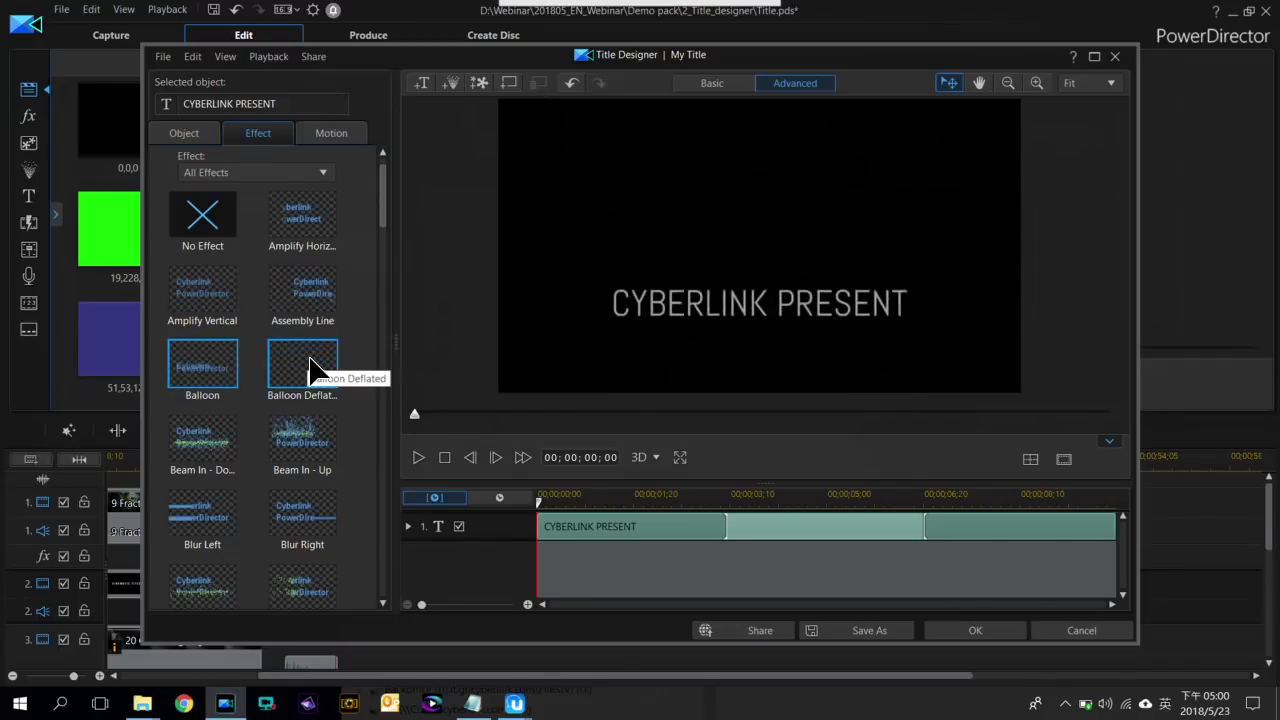
Apply the Fade starting effect to the CYBERLINK PRESENT text
{"action": "scroll", "coordinate": [310, 370], "scroll_direction": "down", "scroll_amount": 2}
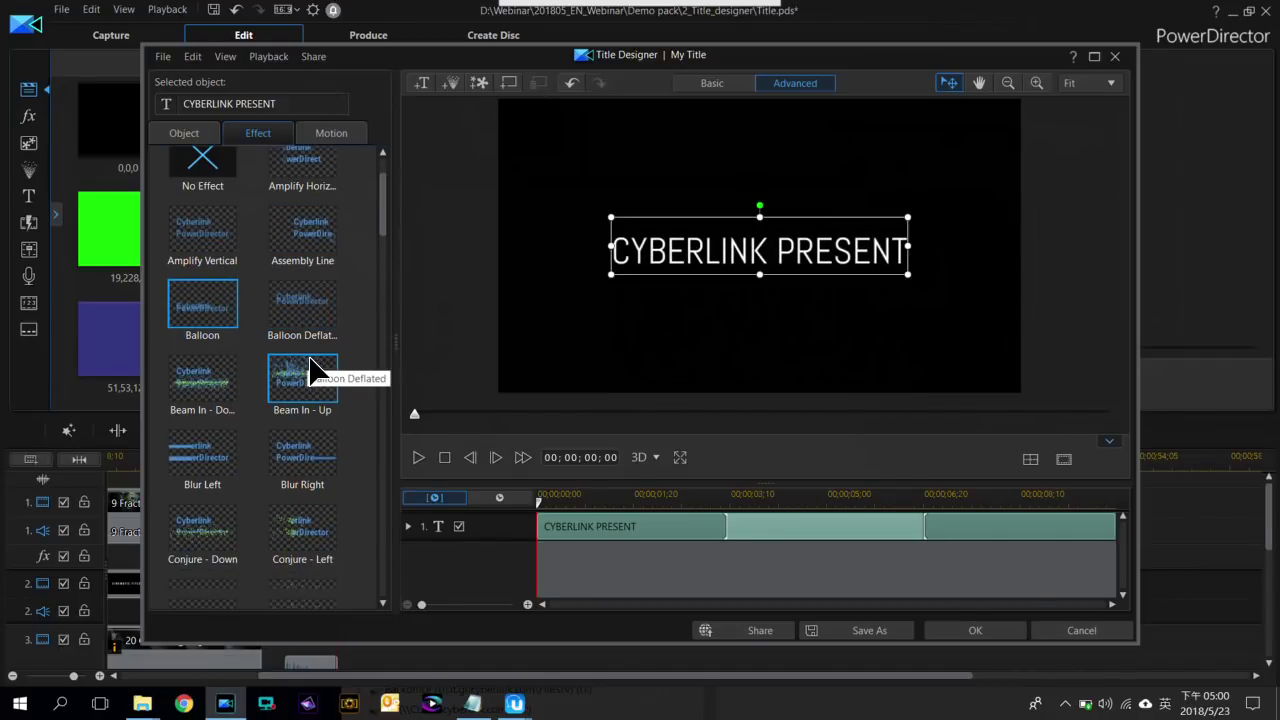
{"action": "left_click_drag", "start_coordinate": [386, 206], "coordinate": [390, 235]}
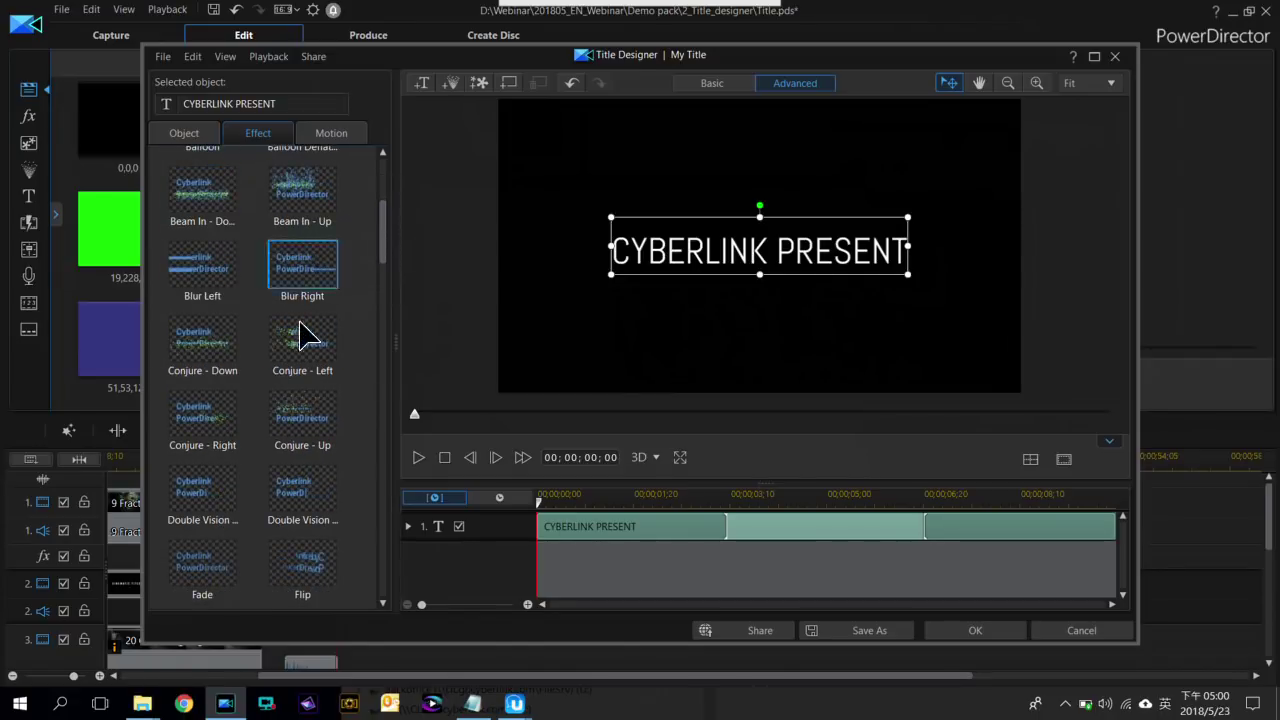
{"action": "scroll", "coordinate": [300, 340], "scroll_direction": "down", "scroll_amount": 1}
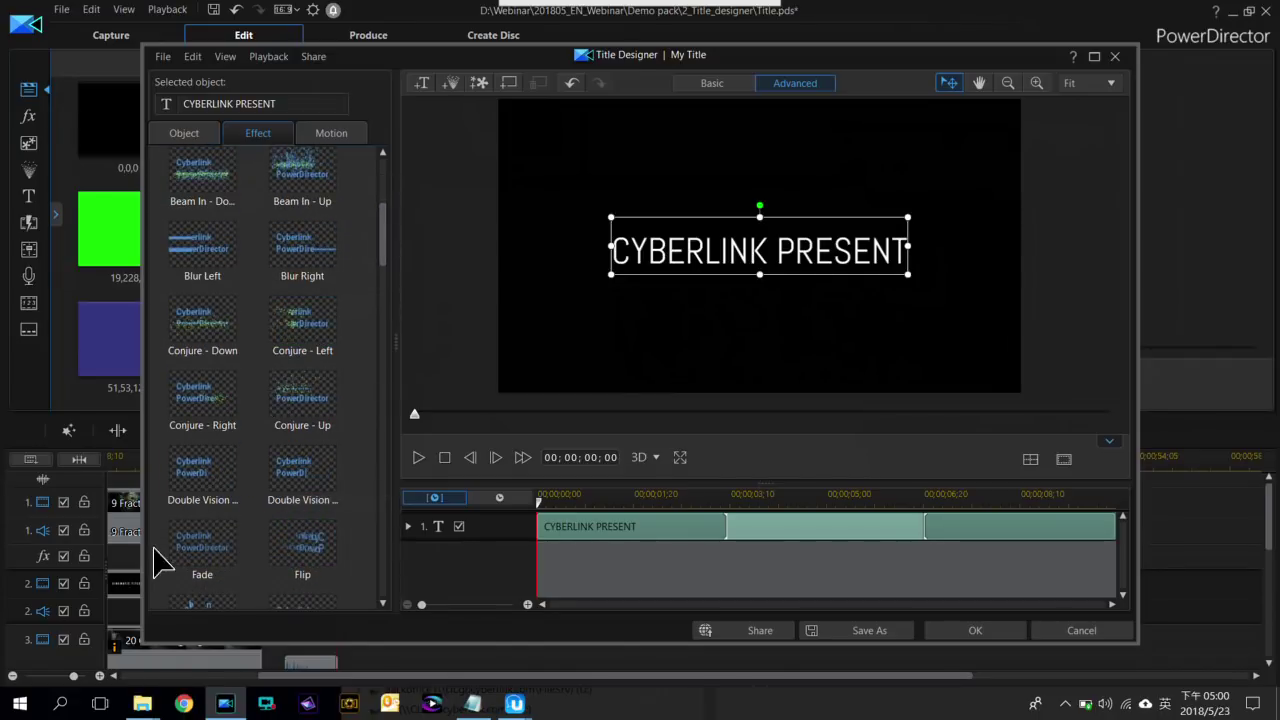
{"action": "left_click", "coordinate": [209, 555]}
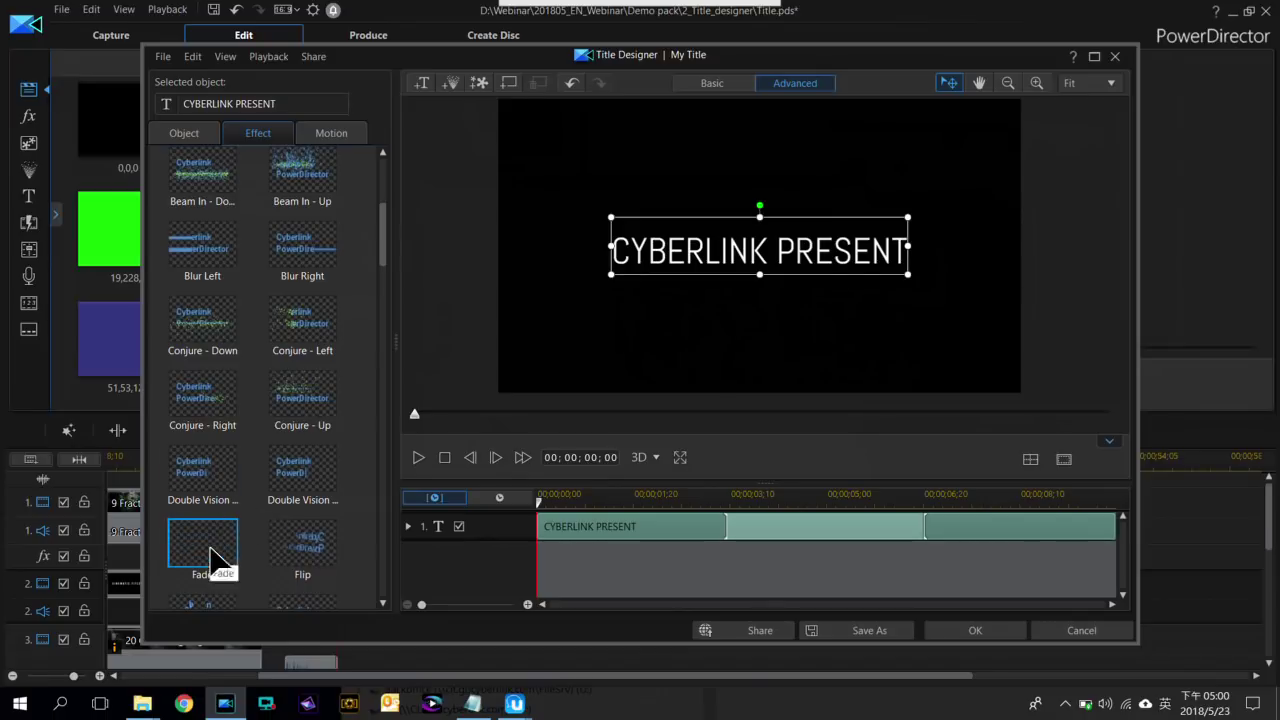
{"action": "left_click", "coordinate": [689, 276]}
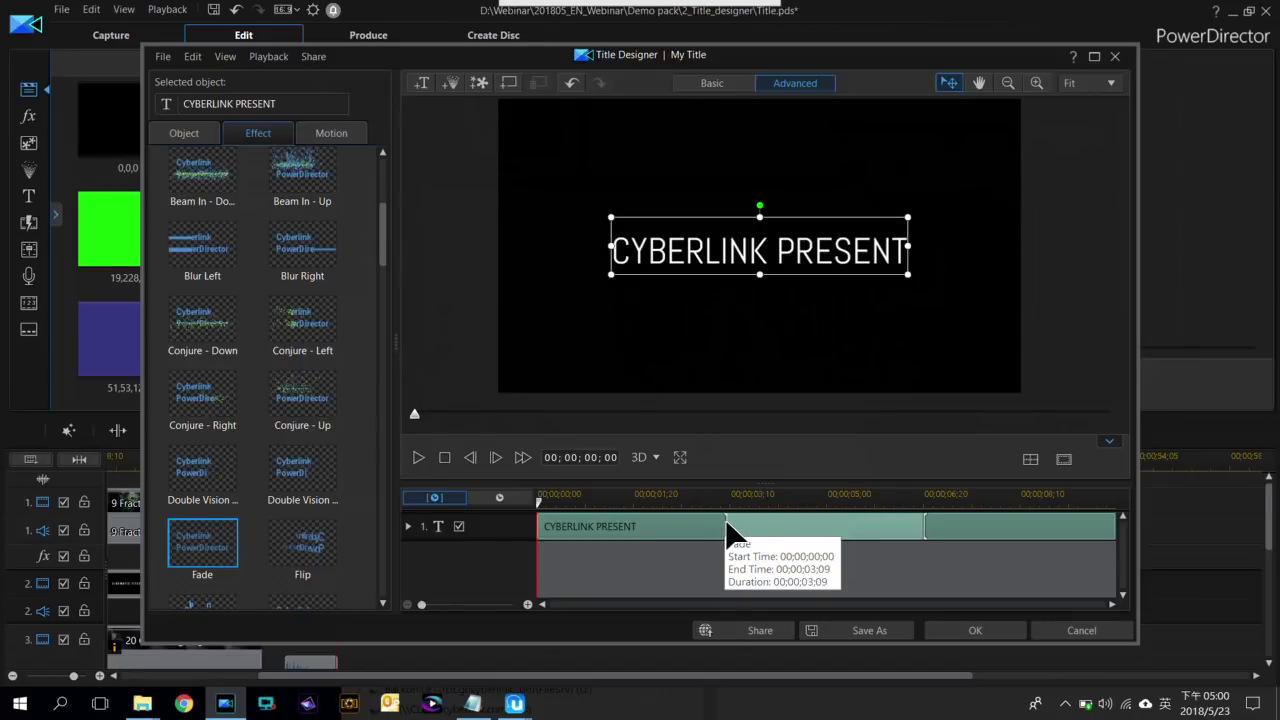
Shorten the Fade starting effect to end at about 00;00;01;15, check its playback and keep the title changes
{"action": "left_click_drag", "start_coordinate": [727, 530], "coordinate": [623, 525]}
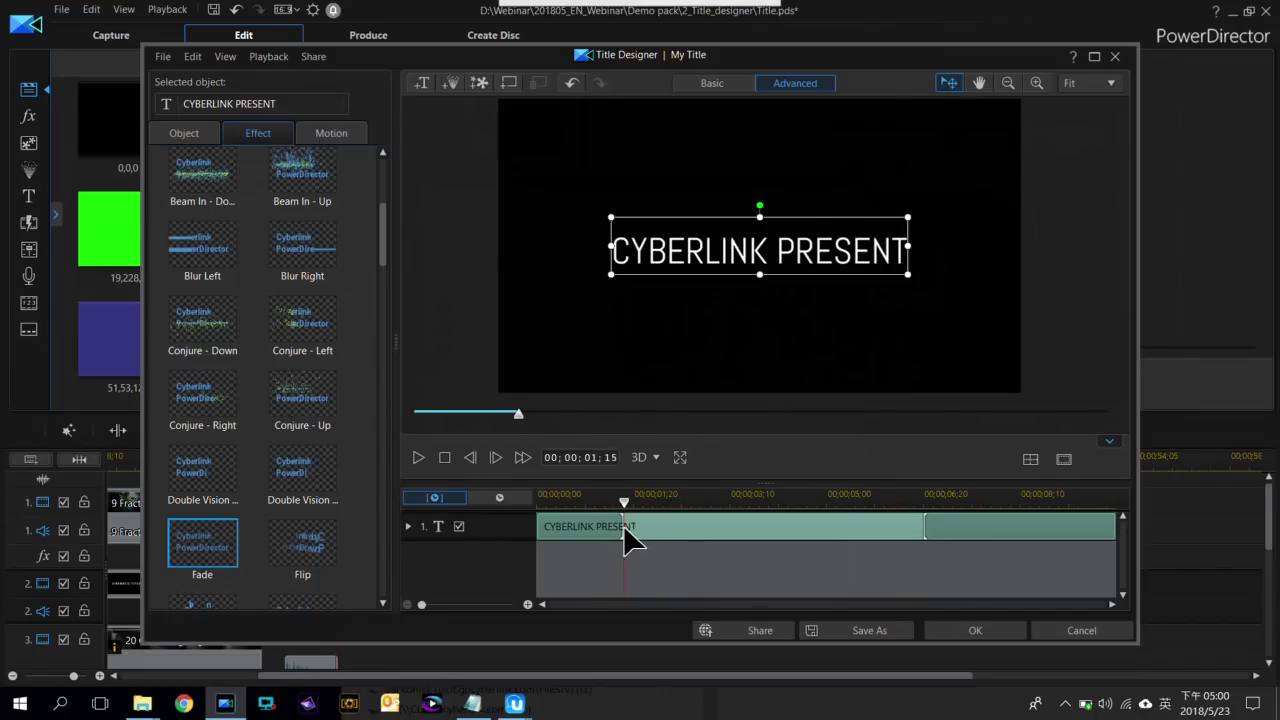
{"action": "left_click", "coordinate": [541, 494]}
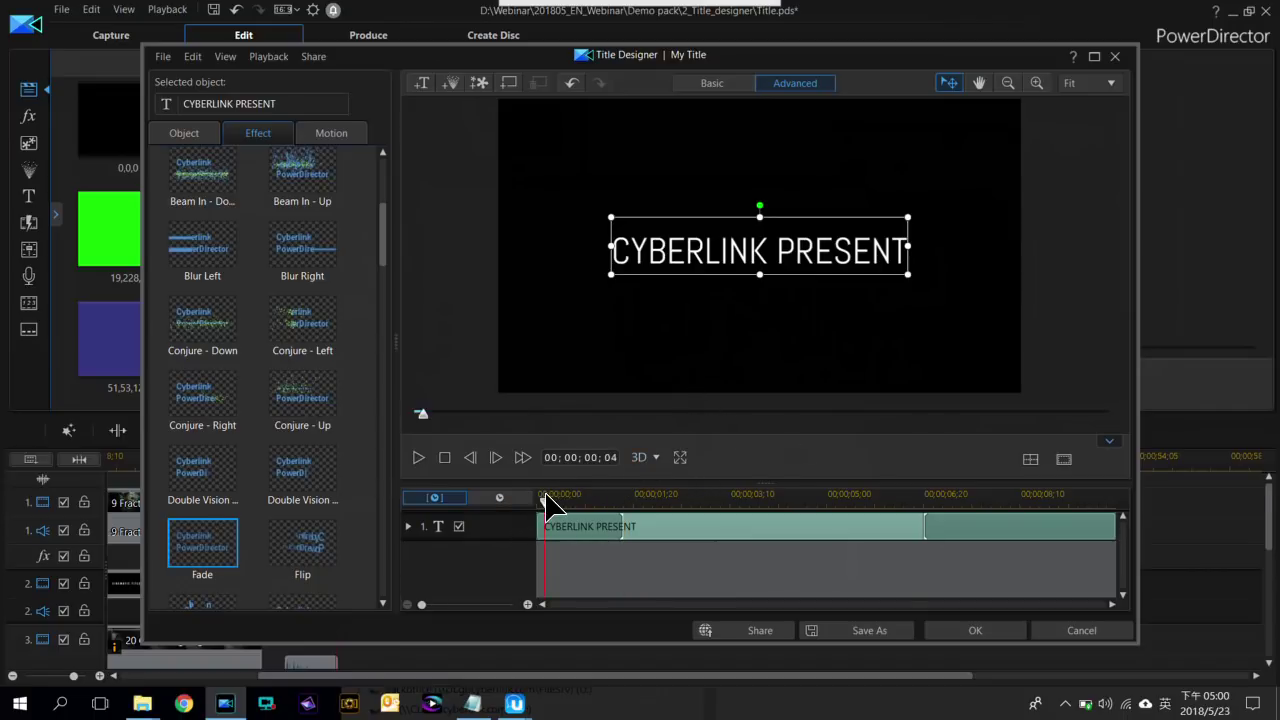
{"action": "left_click", "coordinate": [418, 458]}
{"action": "left_click", "coordinate": [437, 459]}
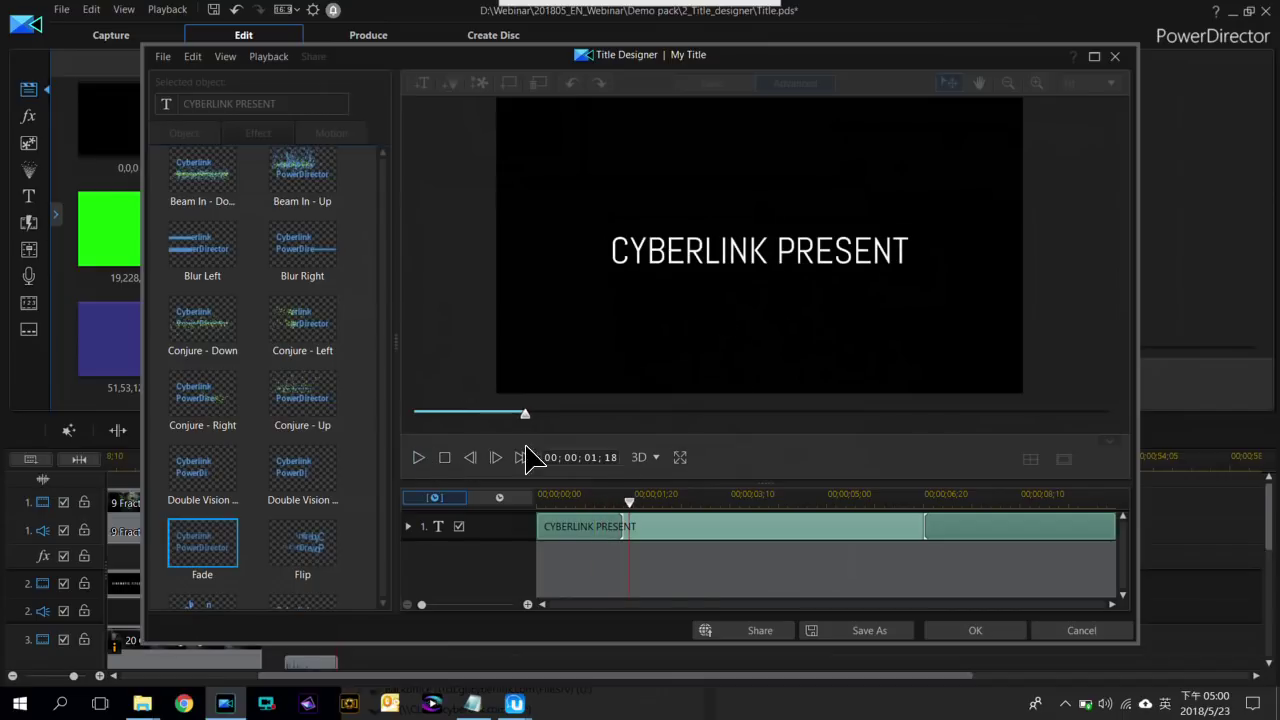
{"action": "left_click", "coordinate": [975, 631]}
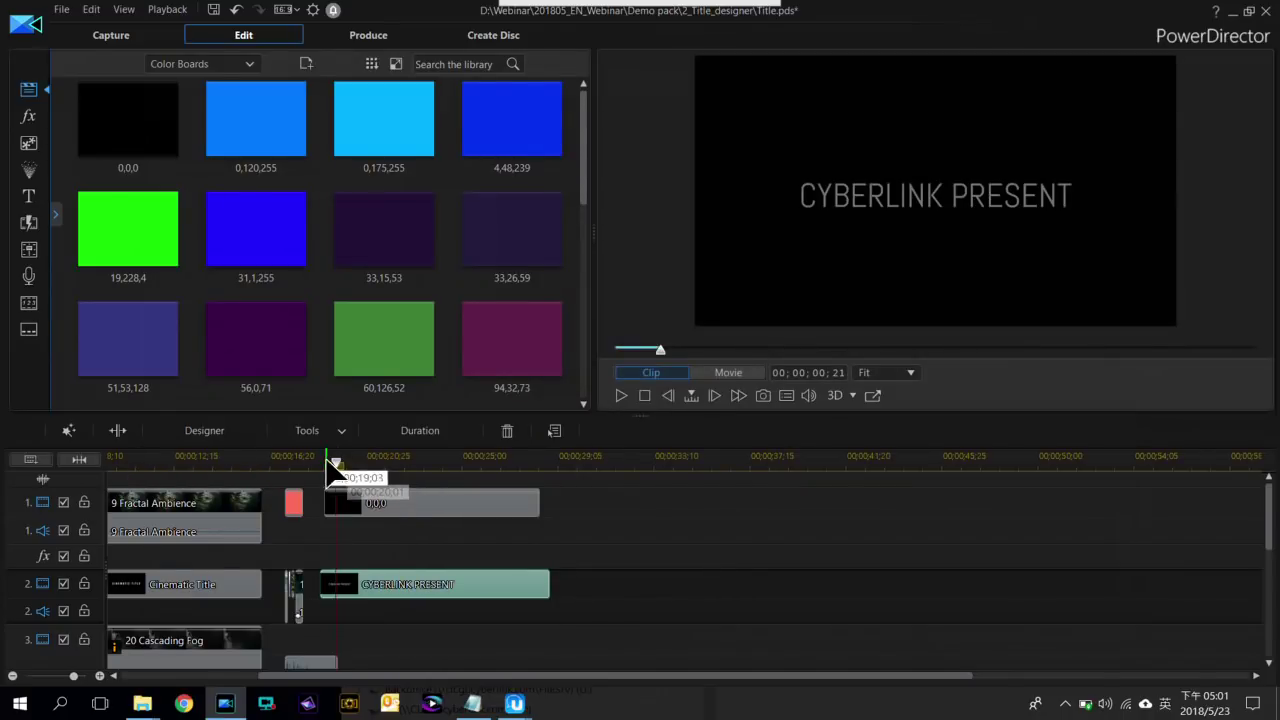
Preview the CYBERLINK PRESENT title over the black color board in Movie mode from 00;00;19;03
{"action": "left_click_drag", "start_coordinate": [333, 470], "coordinate": [326, 466]}
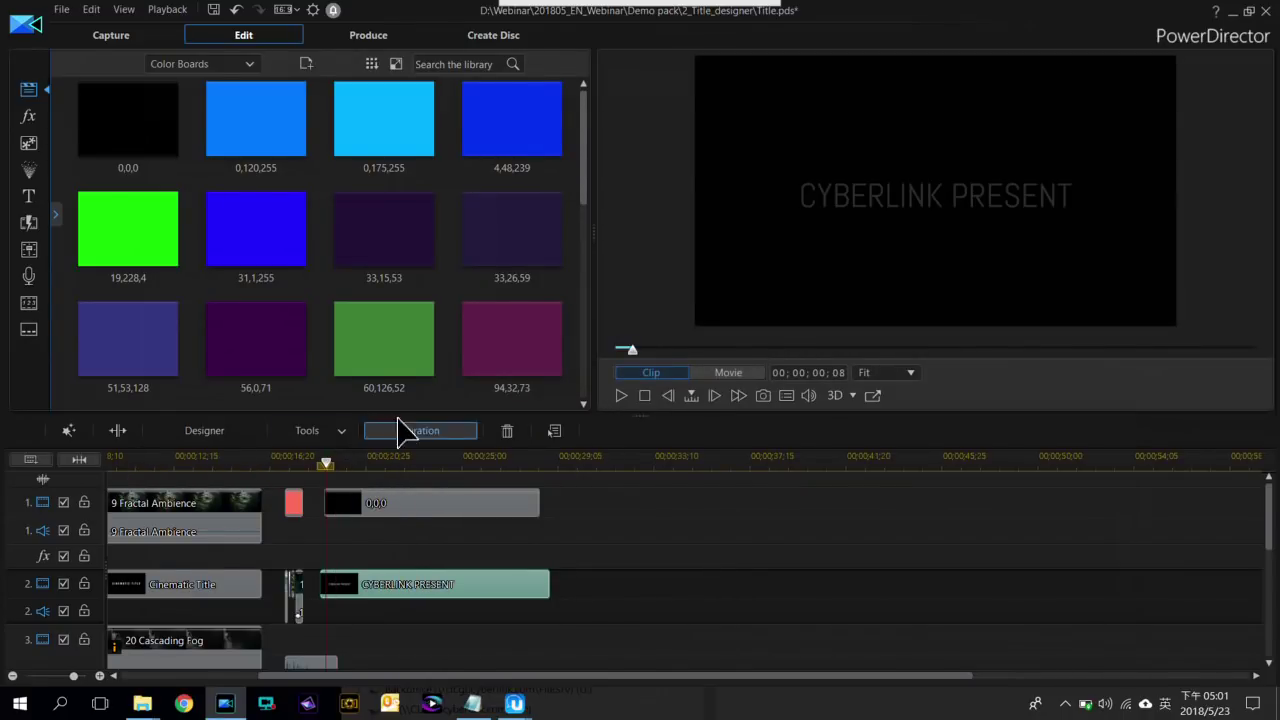
{"action": "left_click", "coordinate": [504, 552]}
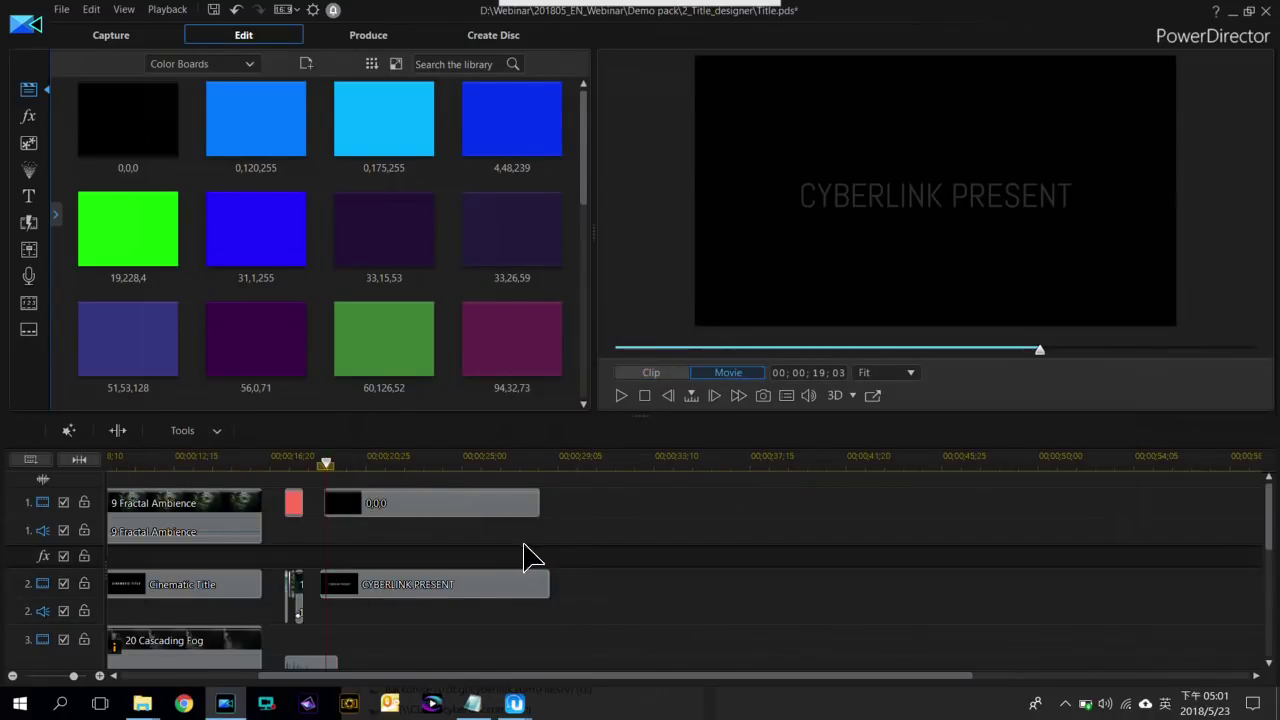
{"action": "key", "text": "space"}
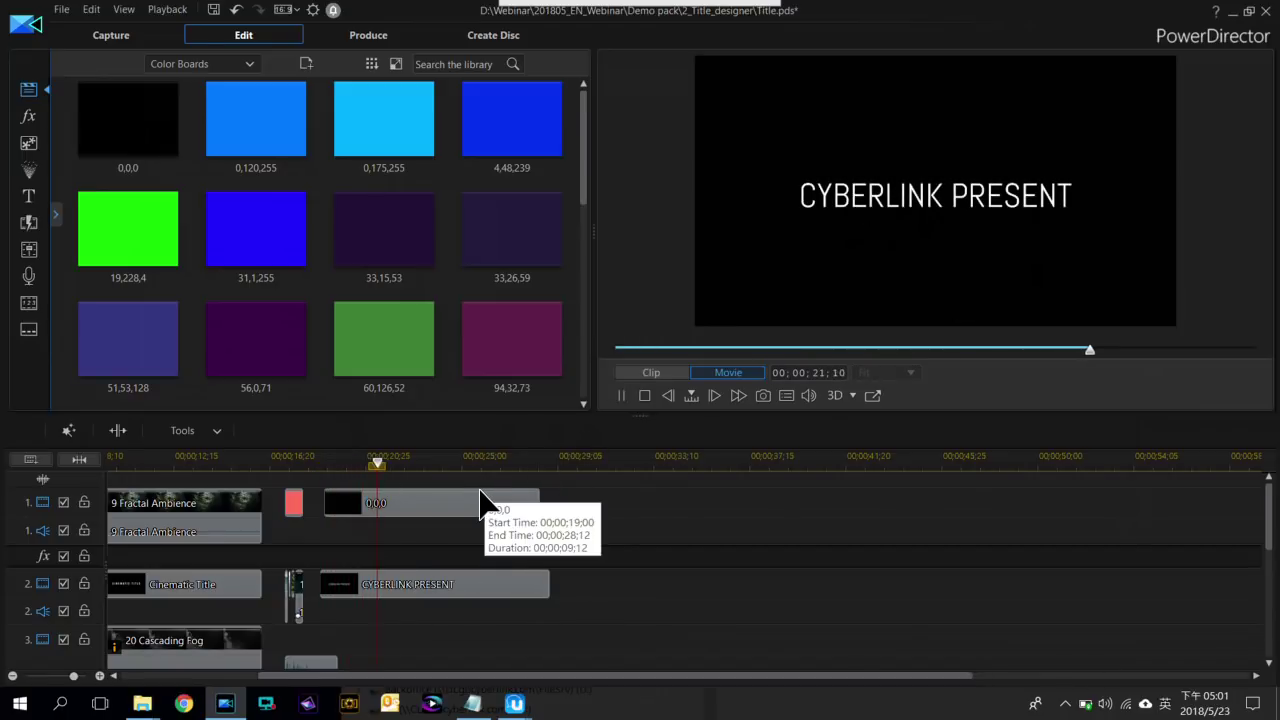
{"action": "key", "text": "space"}
Add the 9 Fractal Ambience video from Media Content to video track 1, after the end of the CYBERLINK PRESENT title
{"action": "scroll", "coordinate": [471, 557], "scroll_direction": "up", "scroll_amount": 2}
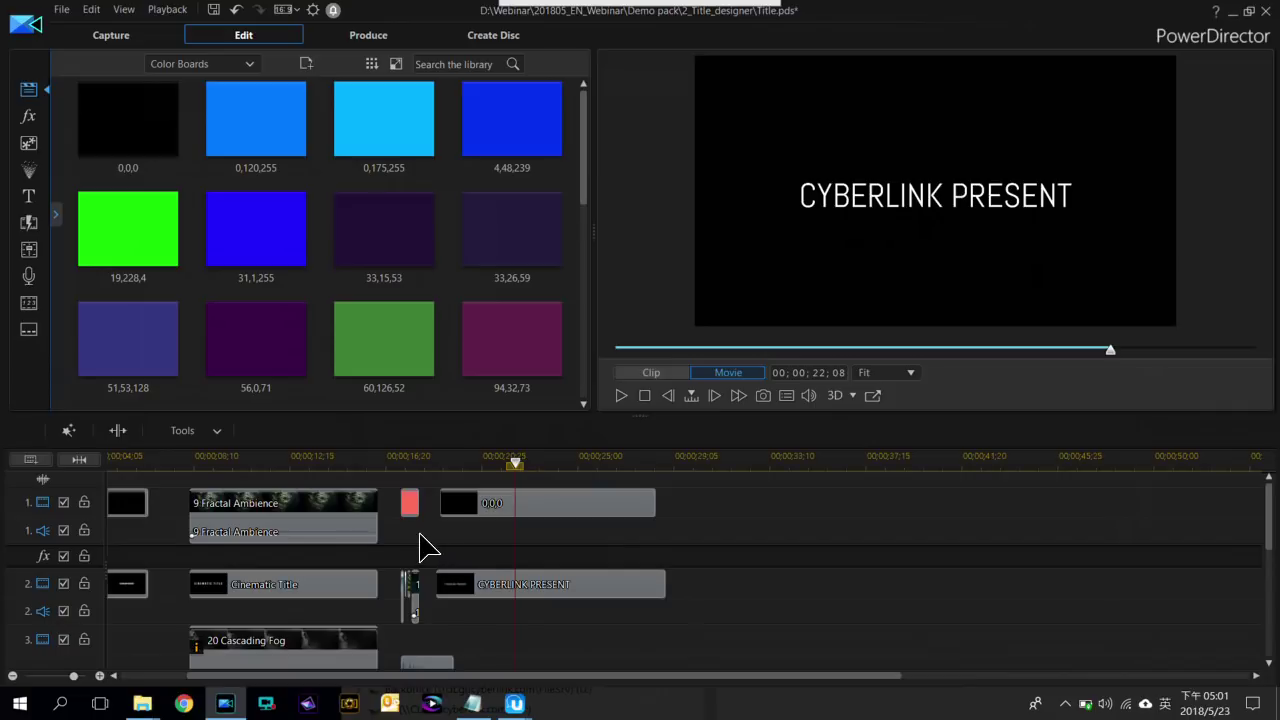
{"action": "left_click", "coordinate": [667, 462]}
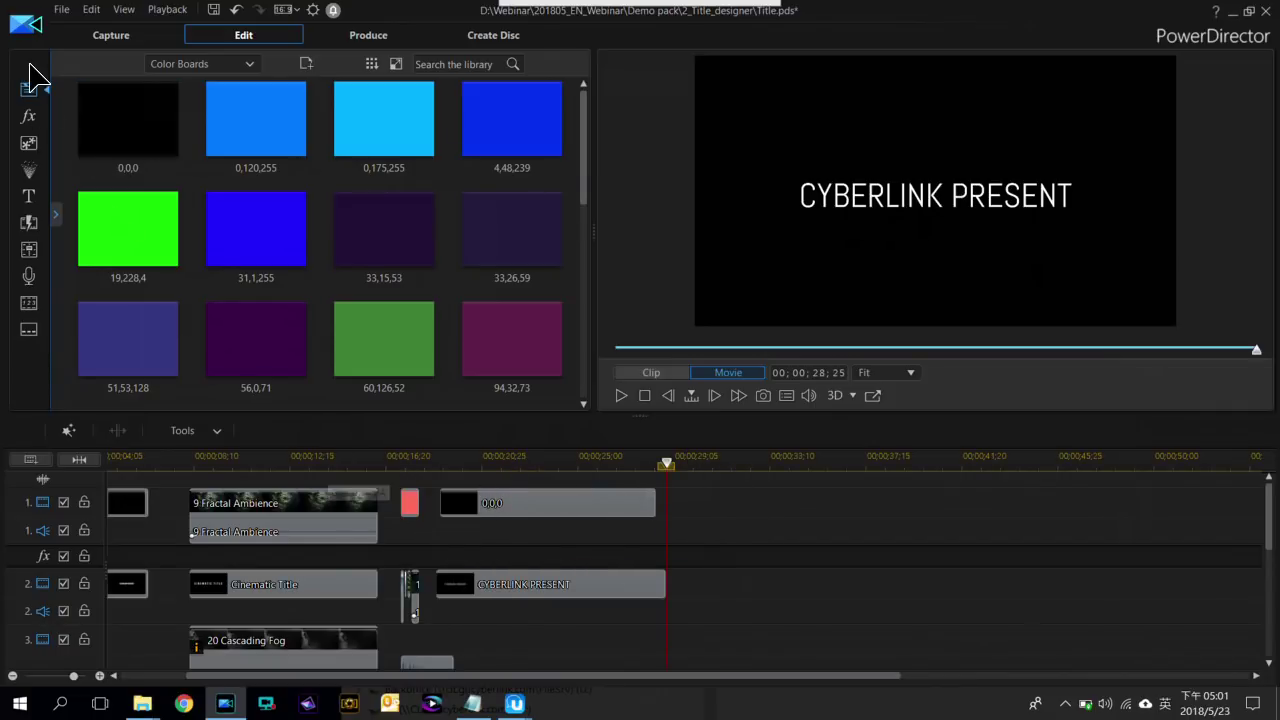
{"action": "left_click", "coordinate": [200, 63]}
{"action": "left_click", "coordinate": [193, 88]}
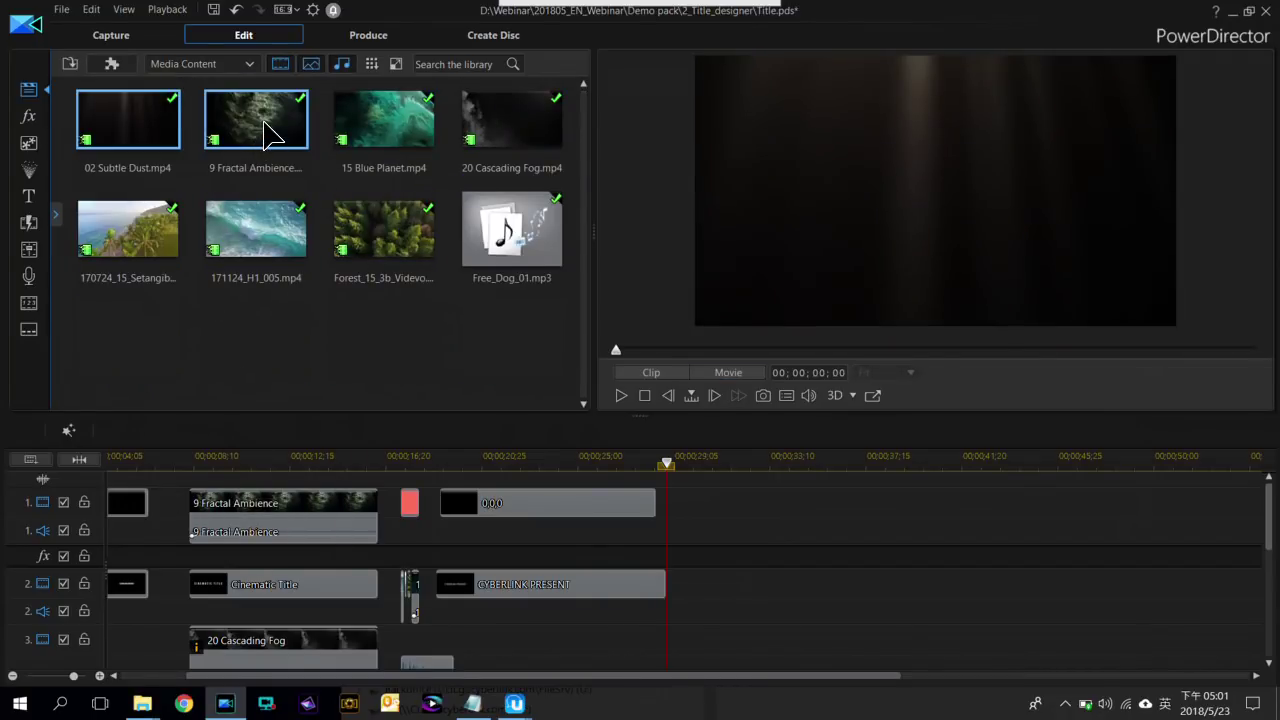
{"action": "left_click_drag", "start_coordinate": [257, 120], "coordinate": [714, 488]}
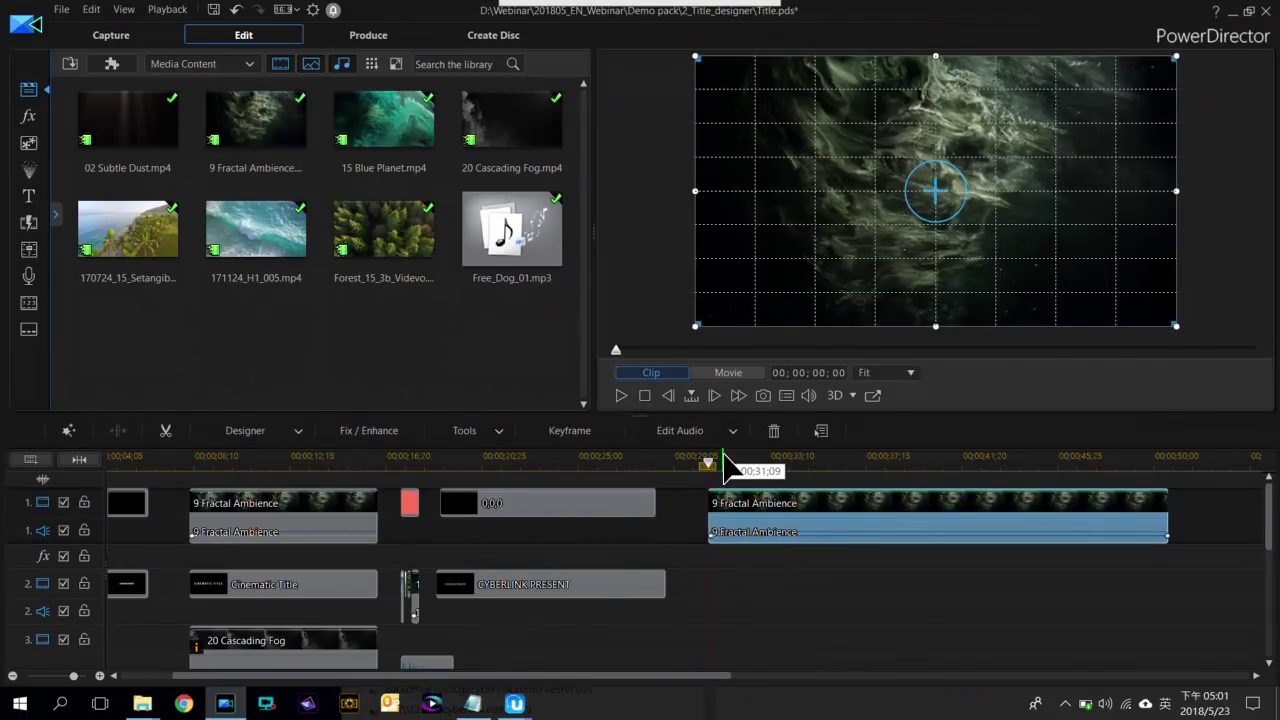
Add the custom Bebas Nenu title to video track 2, aligned with the start of the newly added 9 Fractal Ambience clip
{"action": "left_click", "coordinate": [27, 195]}
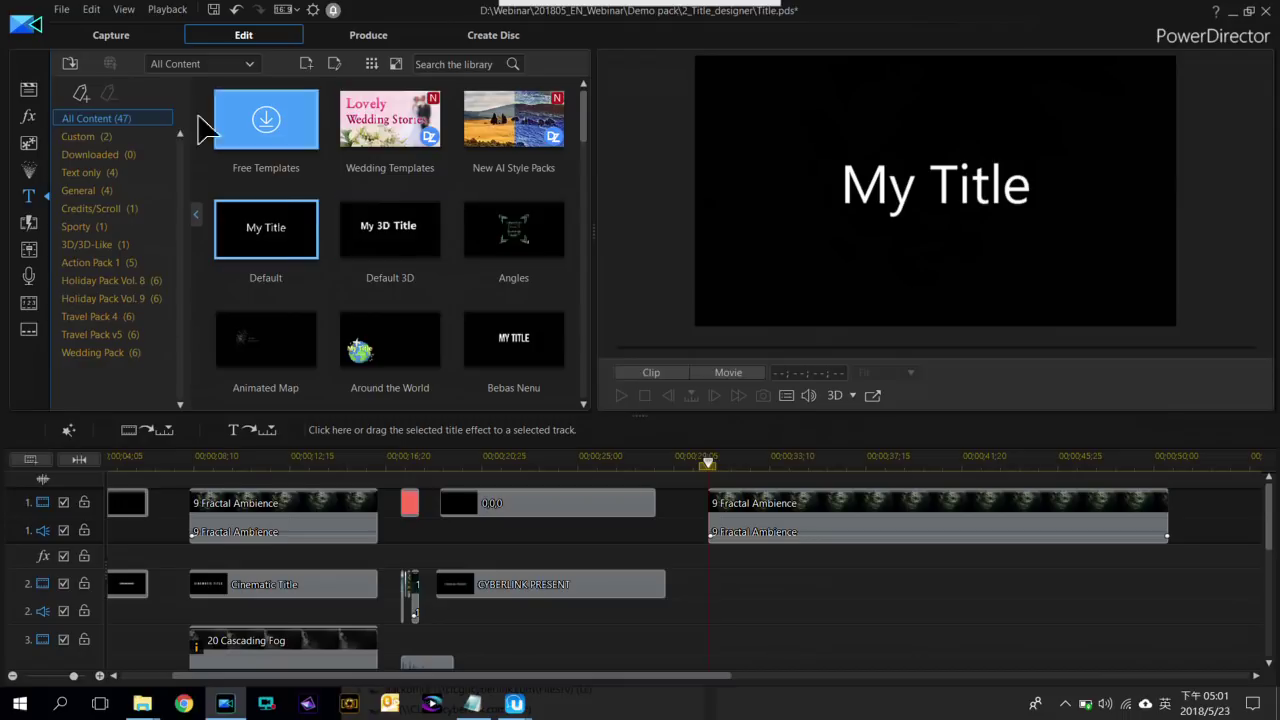
{"action": "left_click", "coordinate": [108, 138]}
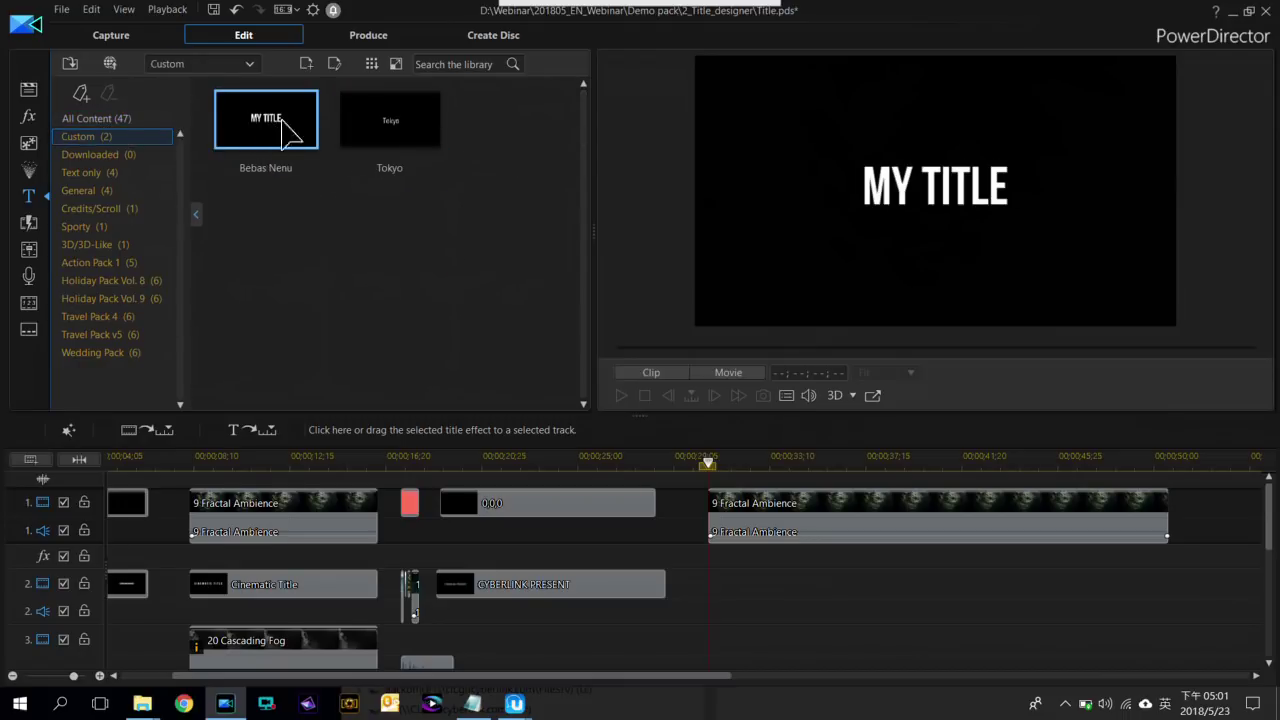
{"action": "left_click_drag", "start_coordinate": [263, 128], "coordinate": [714, 592]}
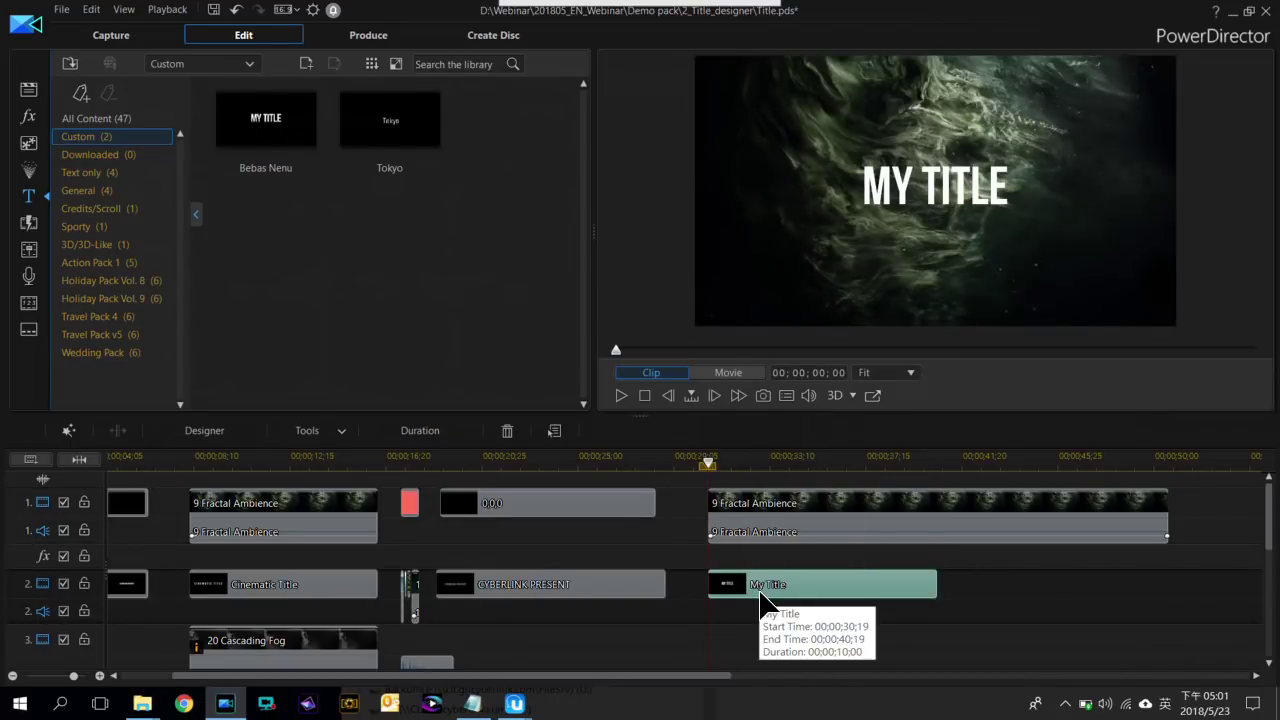
{"action": "left_click", "coordinate": [727, 458]}
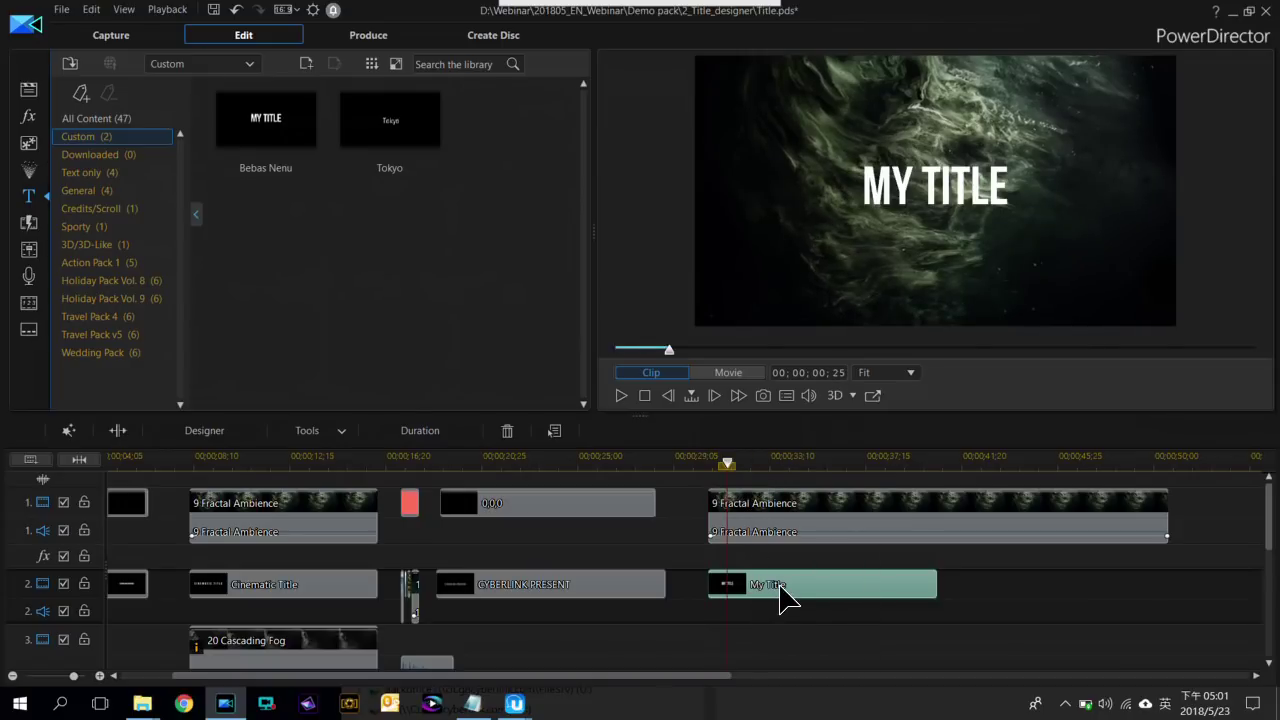
Open the new title in the Title Designer and replace its text with CINEMATIC TITLE
{"action": "double_click", "coordinate": [738, 580]}
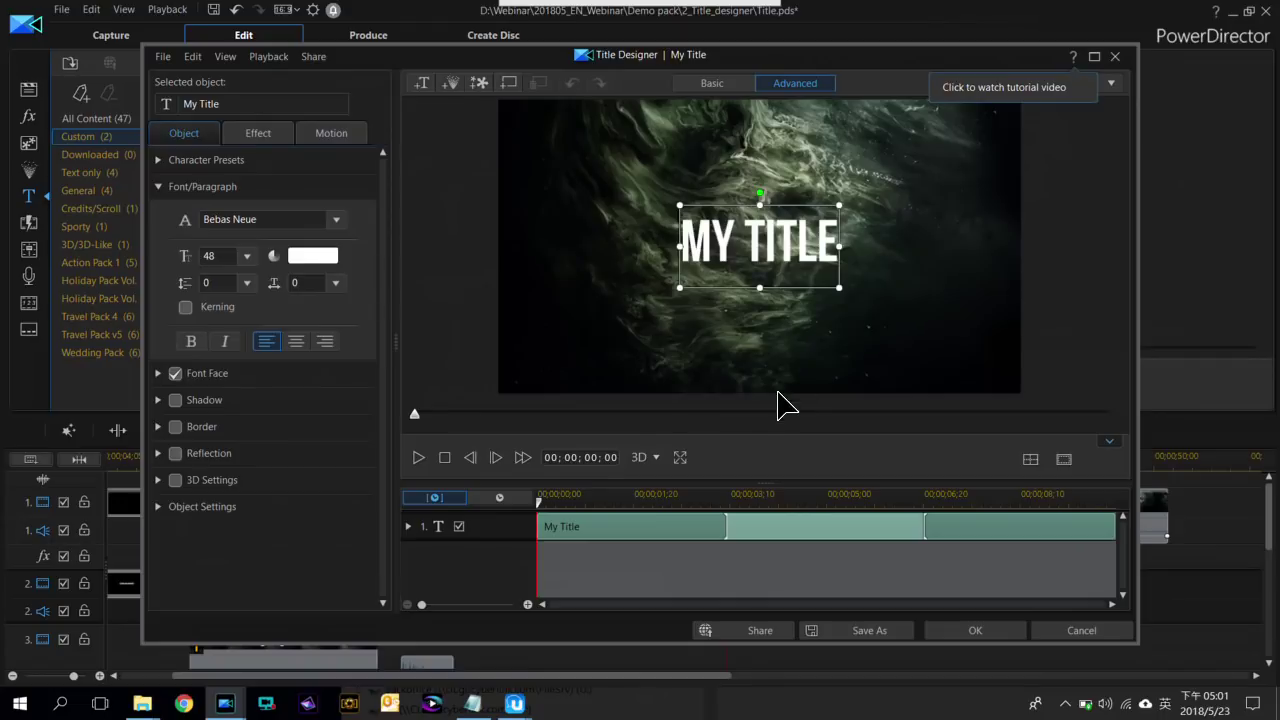
{"action": "double_click", "coordinate": [720, 236]}
{"action": "type", "text": "D"}
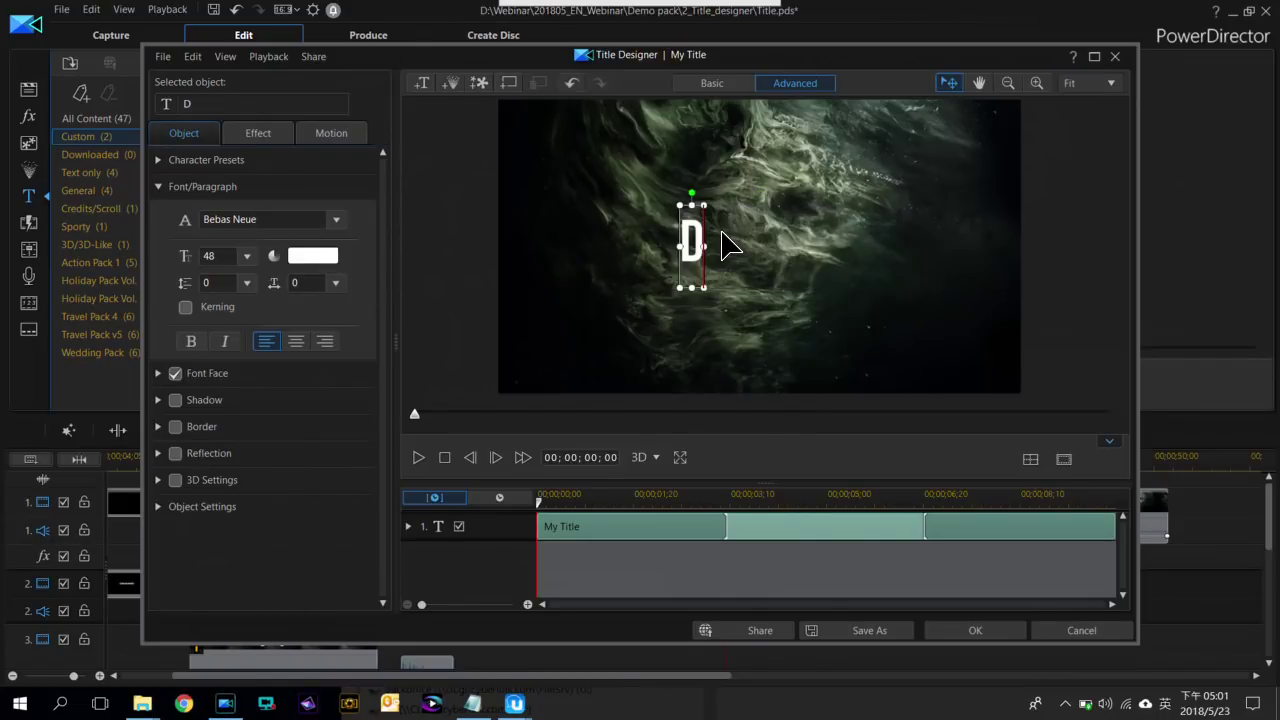
{"action": "key", "text": "BackSpace"}
{"action": "type", "text": "CINE"}
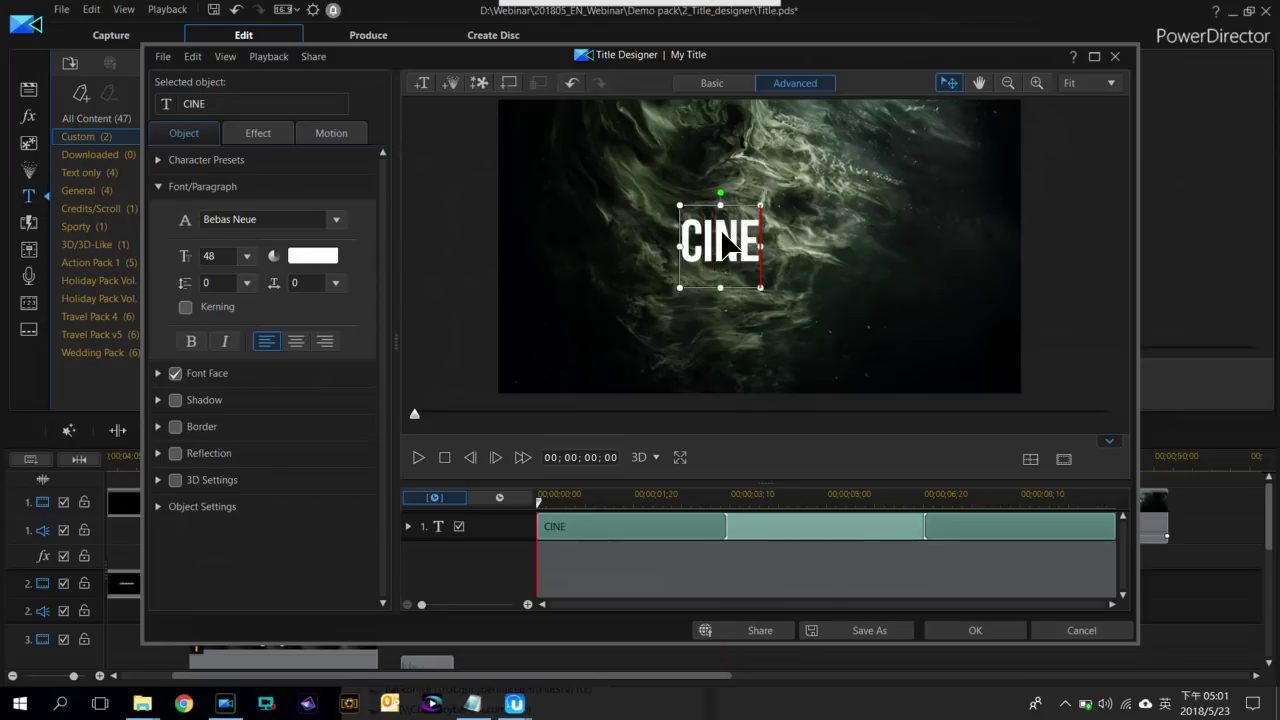
{"action": "type", "text": "MATIC T"}
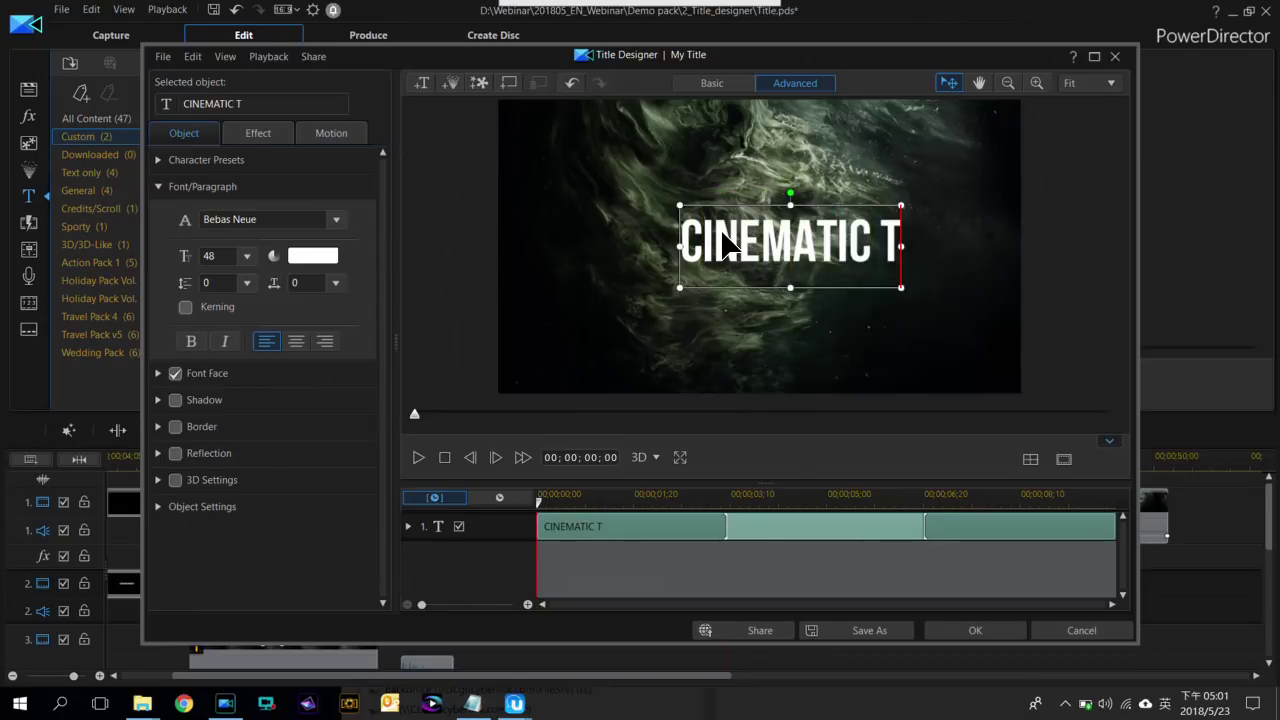
{"action": "type", "text": "ITLE"}
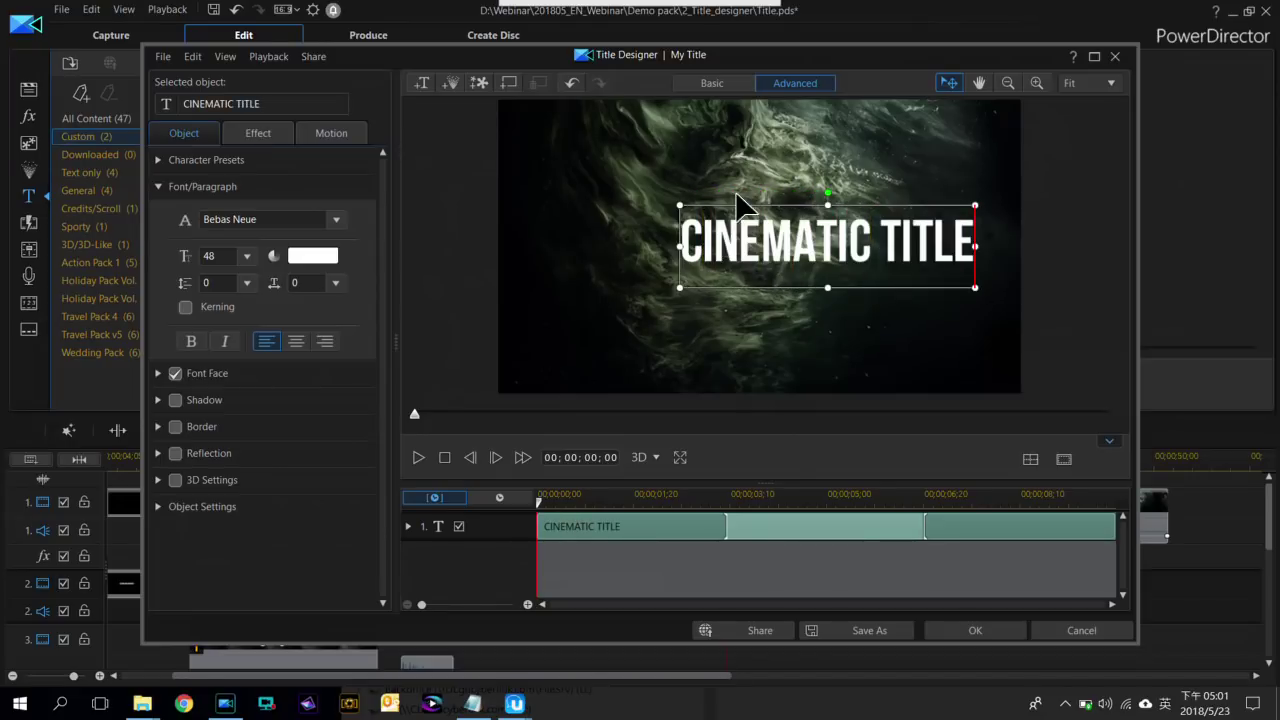
Set the font size of the whole CINEMATIC TITLE text to 30
{"action": "key", "text": "ctrl+a"}
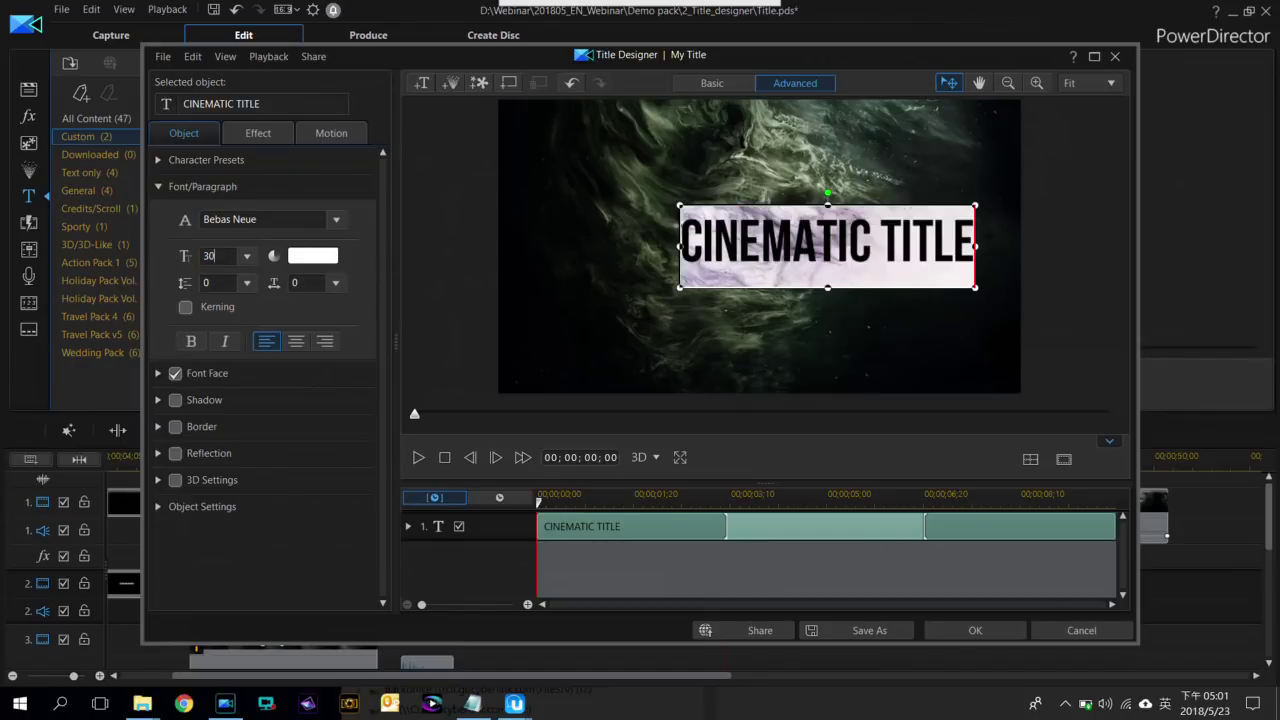
{"action": "type", "text": "30"}
{"action": "key", "text": "Return"}
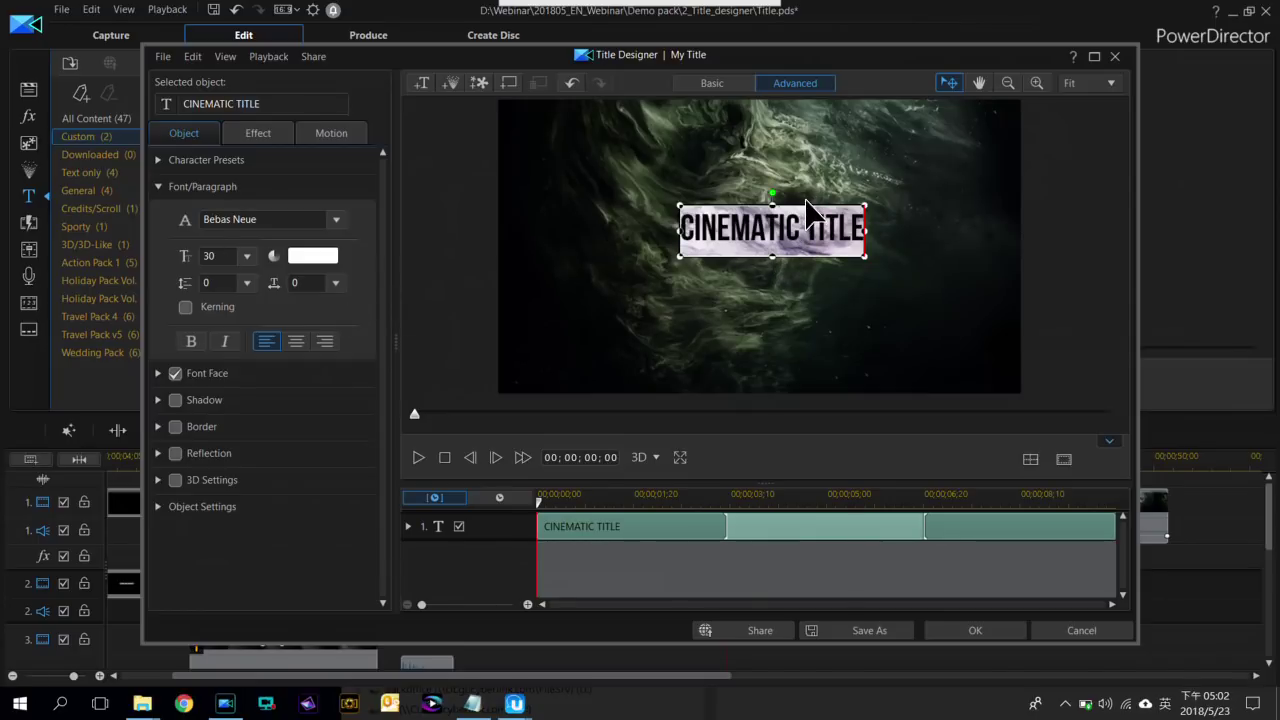
Align the CINEMATIC TITLE text to the horizontal and vertical center of the frame
{"action": "right_click", "coordinate": [806, 200]}
{"action": "mouse_move", "coordinate": [871, 322]}
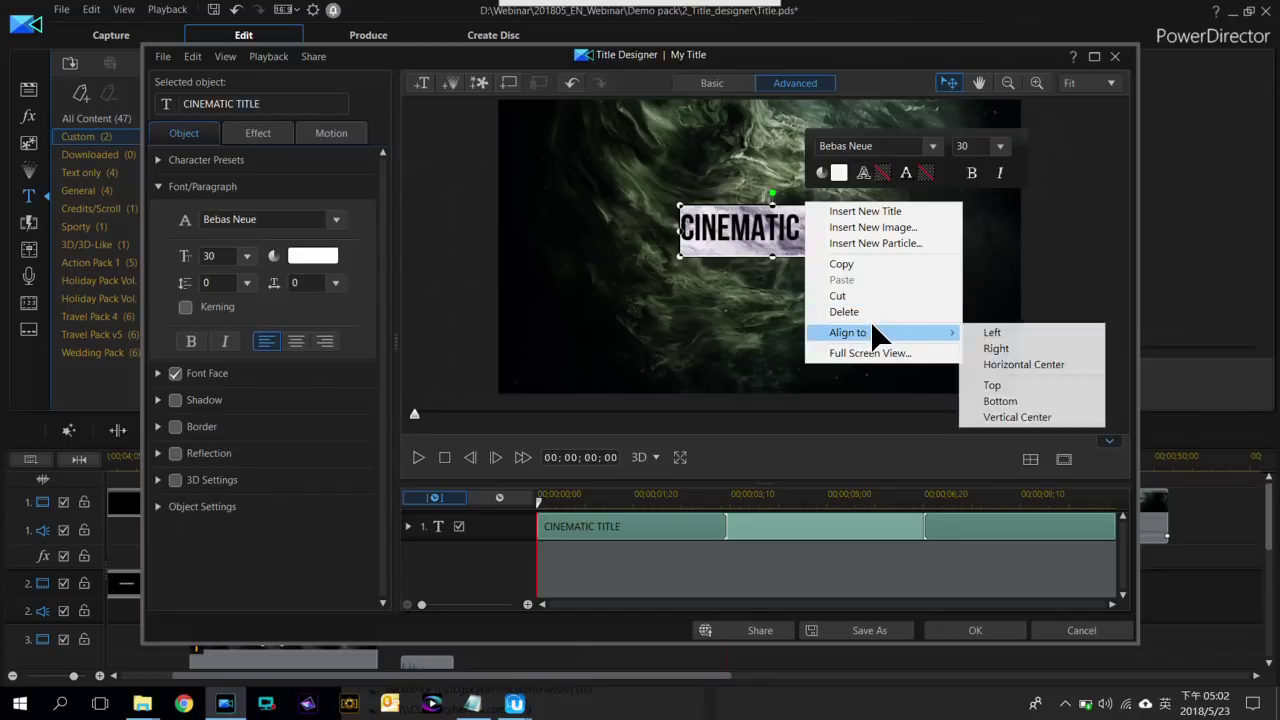
{"action": "left_click", "coordinate": [996, 364]}
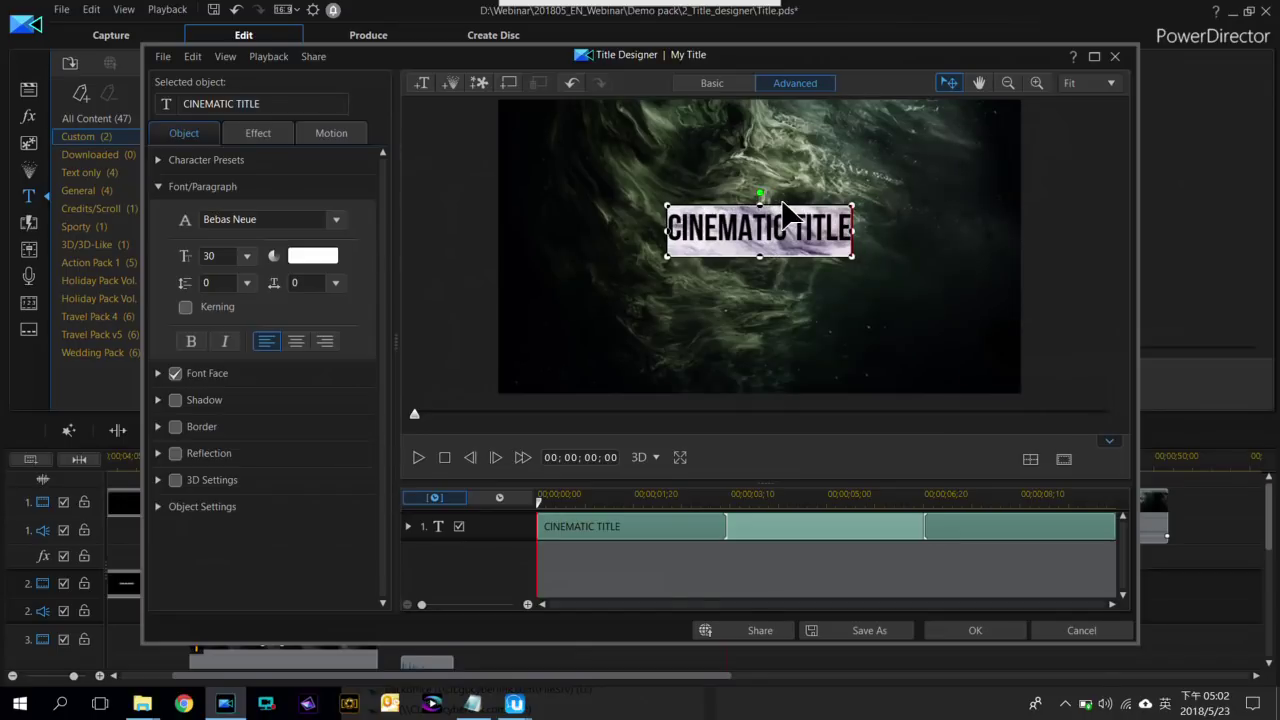
{"action": "right_click", "coordinate": [782, 201]}
{"action": "mouse_move", "coordinate": [849, 336]}
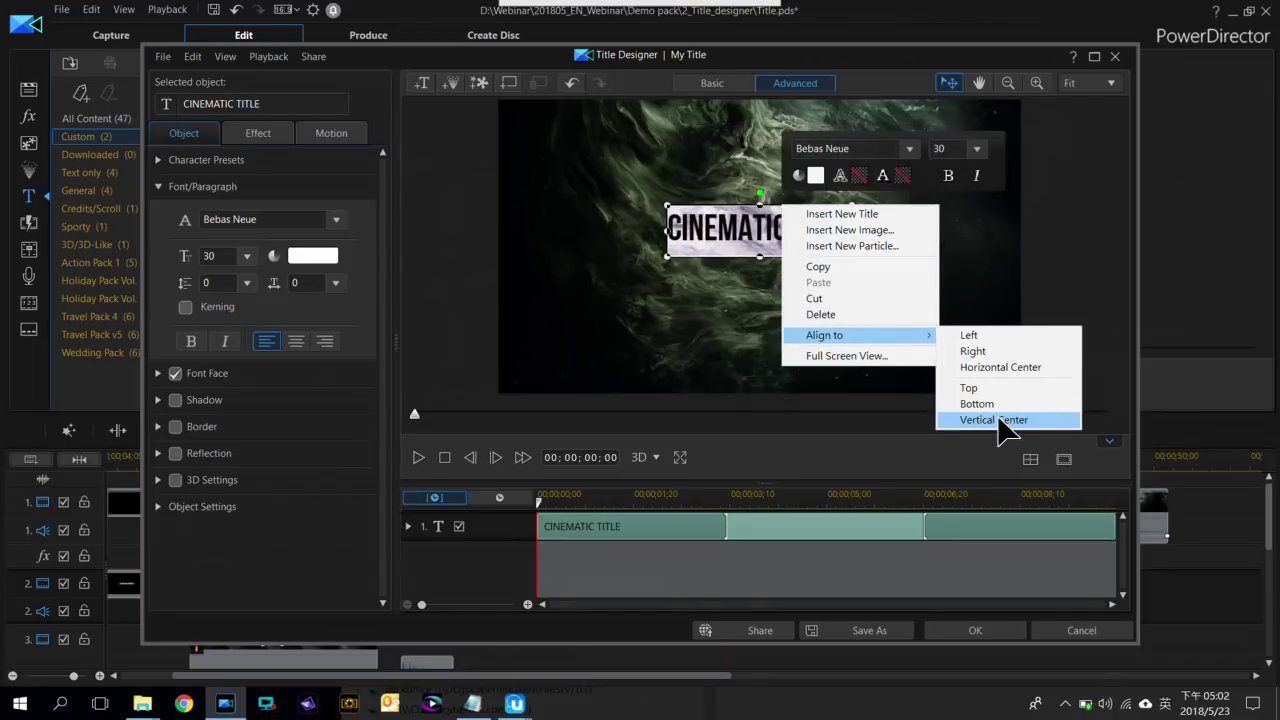
{"action": "left_click", "coordinate": [1000, 420]}
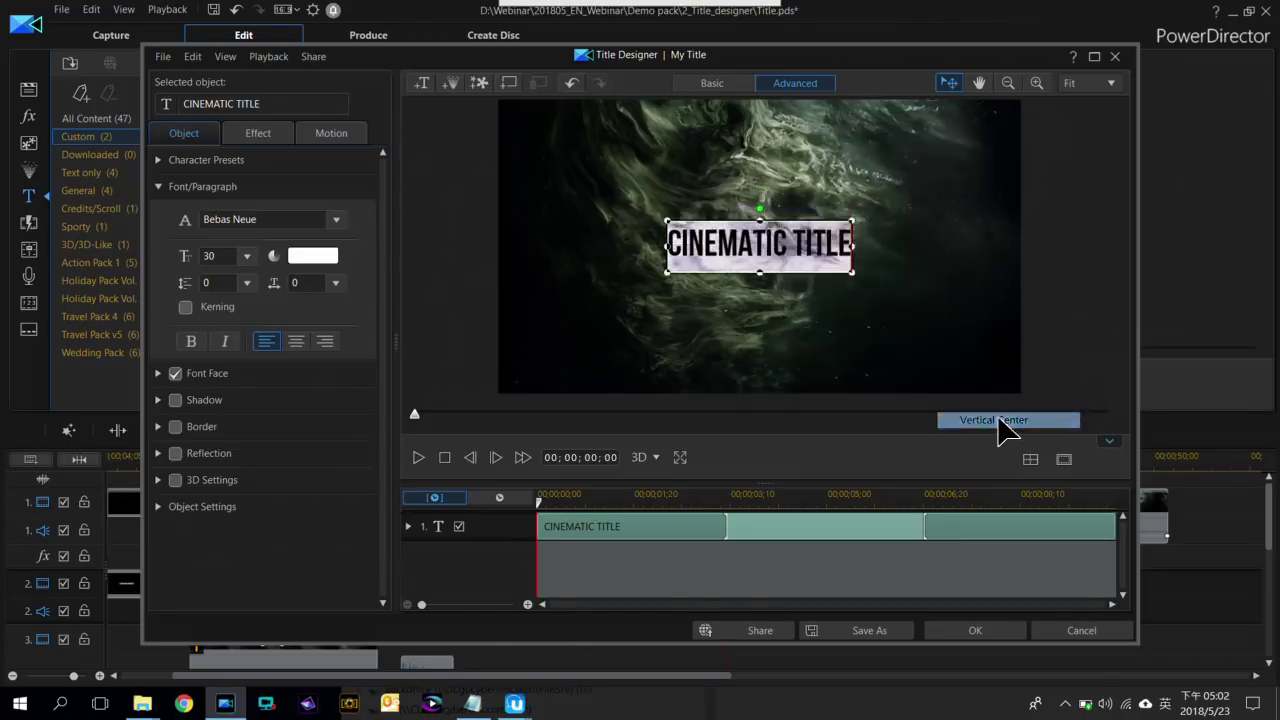
Set the CINEMATIC TITLE character spacing to 8 and realign the text to the vertical and horizontal center
{"action": "left_click", "coordinate": [335, 283]}
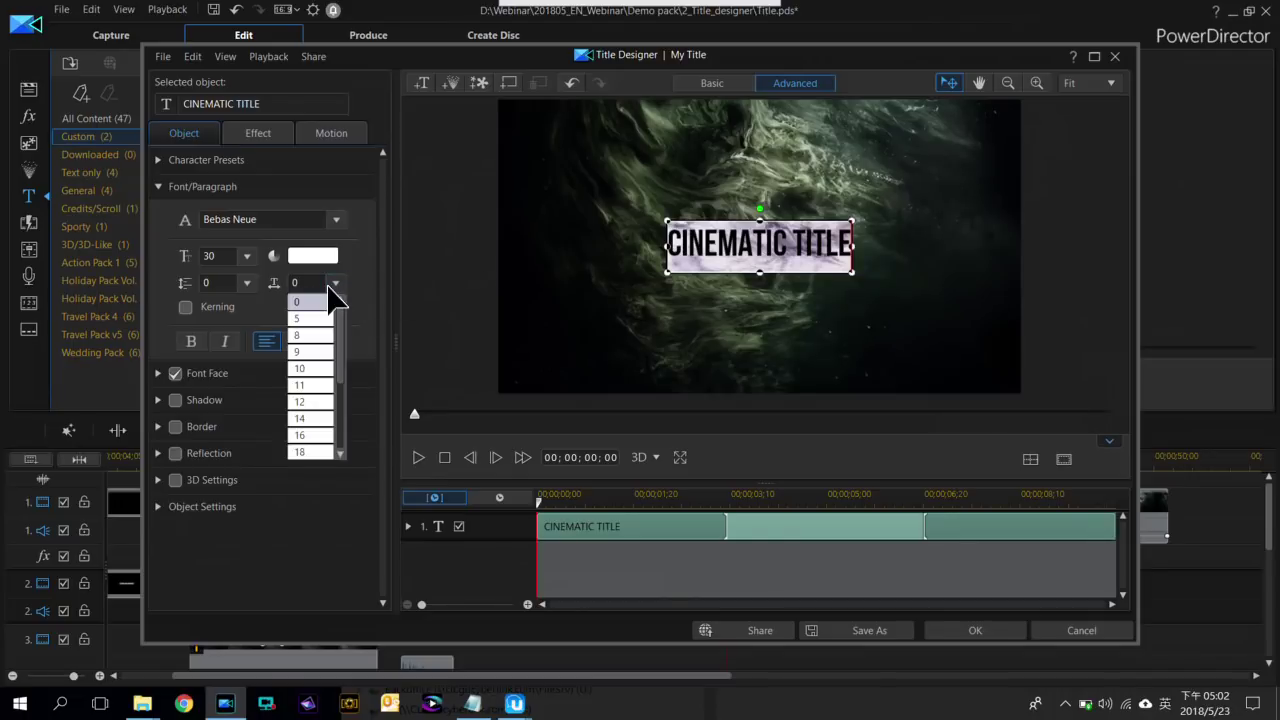
{"action": "left_click", "coordinate": [305, 336]}
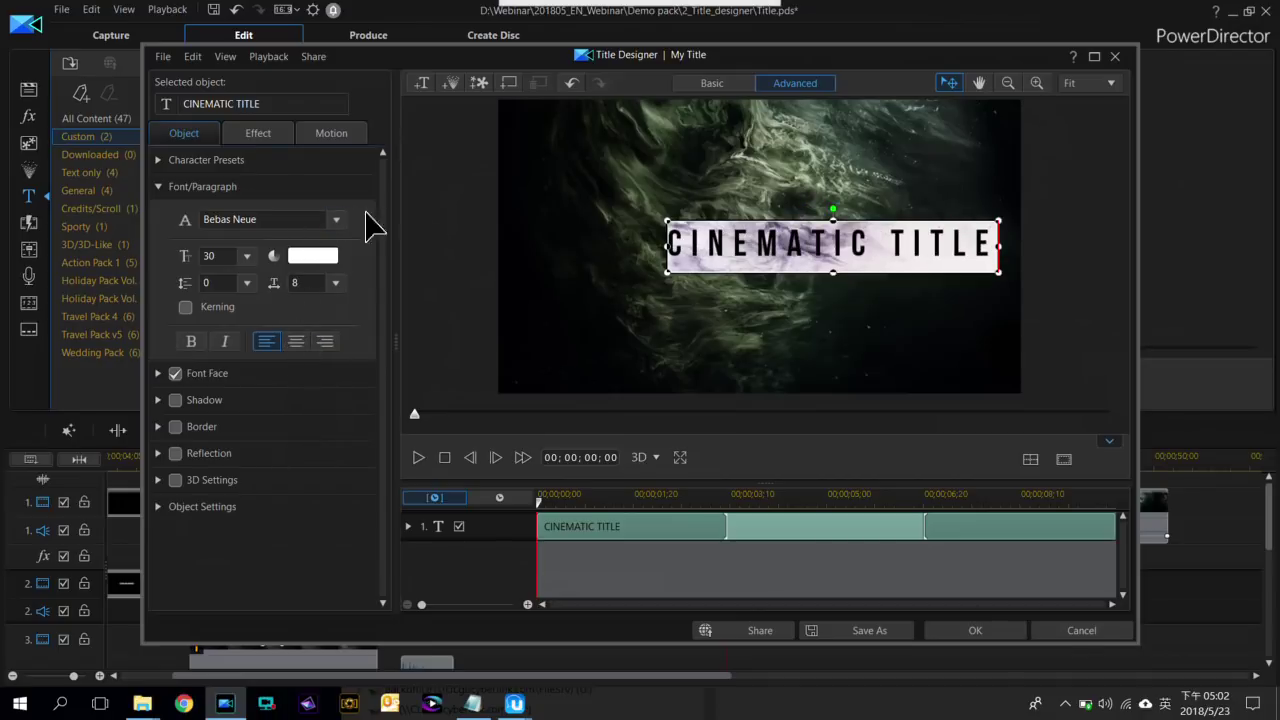
{"action": "right_click", "coordinate": [736, 228]}
{"action": "mouse_move", "coordinate": [851, 357]}
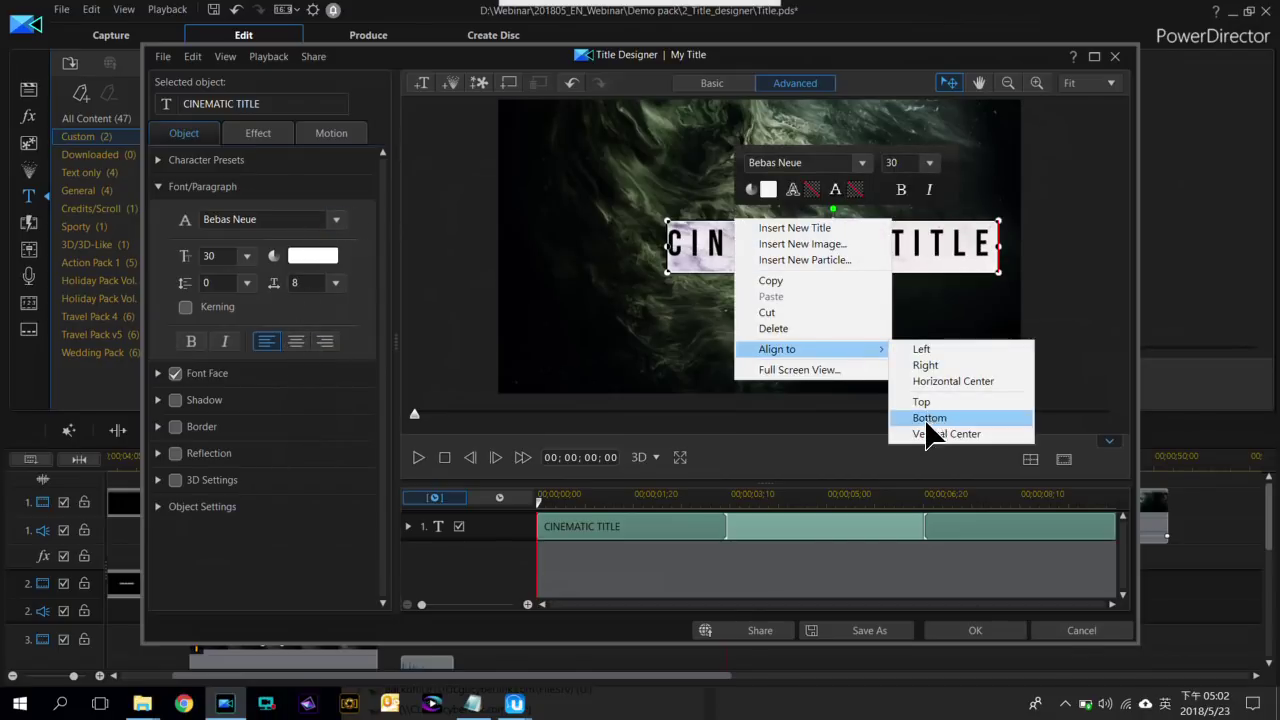
{"action": "left_click", "coordinate": [929, 435]}
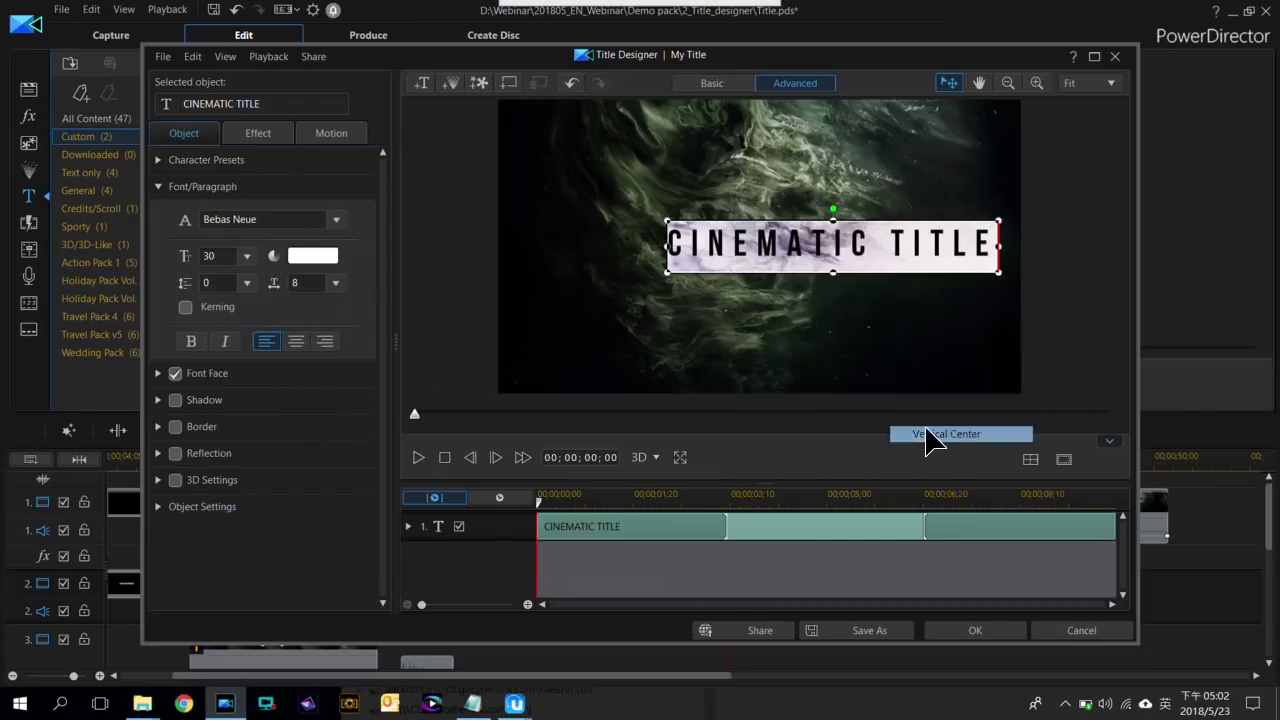
{"action": "right_click", "coordinate": [808, 226]}
{"action": "mouse_move", "coordinate": [886, 357]}
{"action": "left_click", "coordinate": [985, 382]}
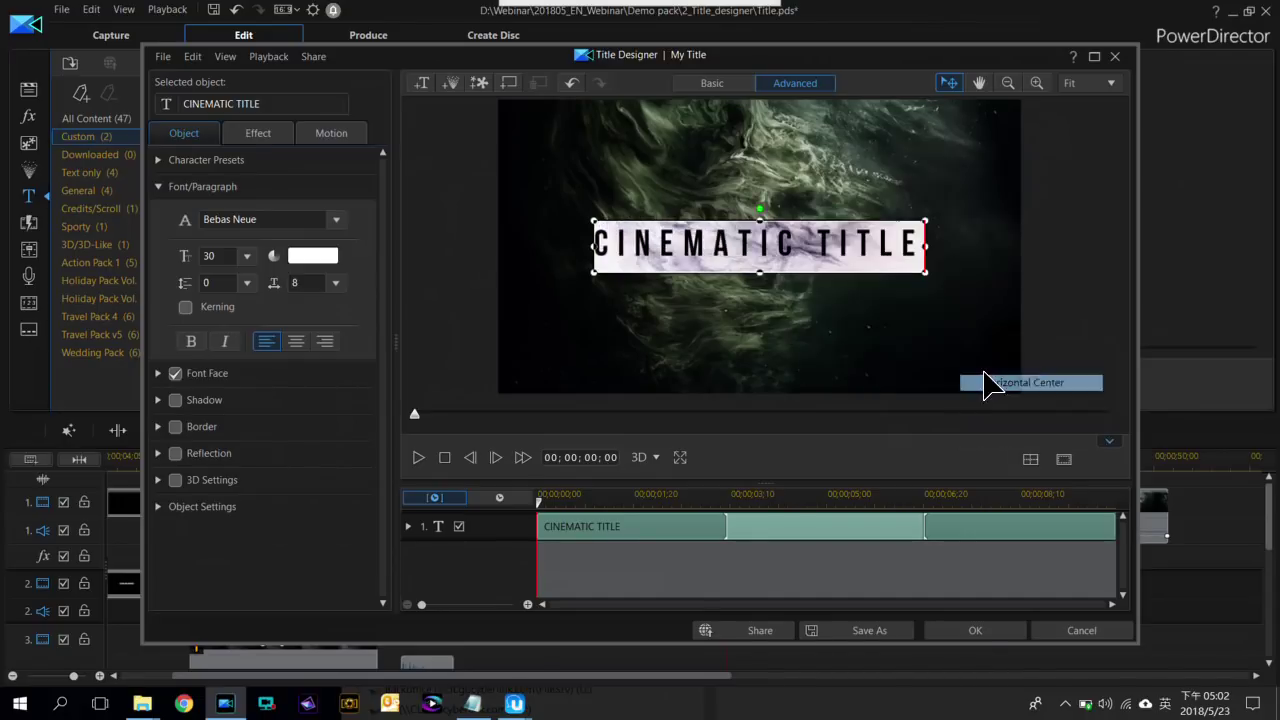
Deselect the text and preview the CINEMATIC TITLE over the video, stopping playback after a few seconds
{"action": "left_click", "coordinate": [750, 202]}
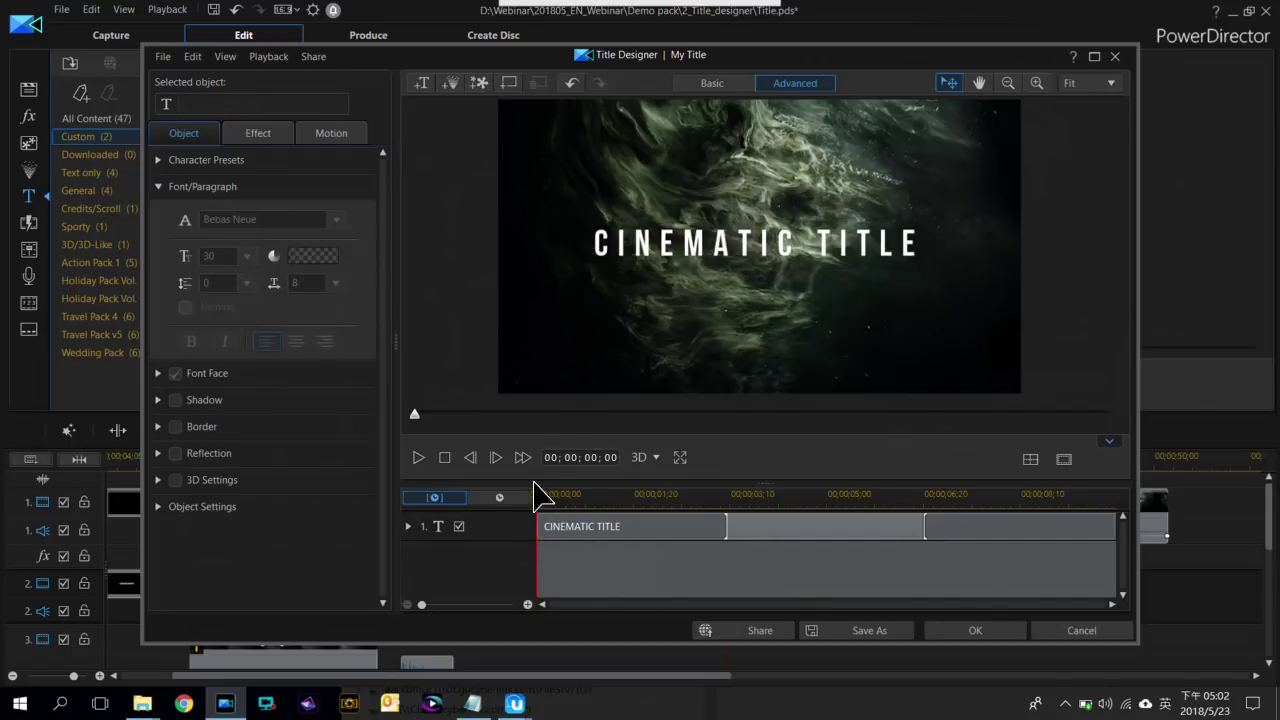
{"action": "left_click", "coordinate": [419, 458]}
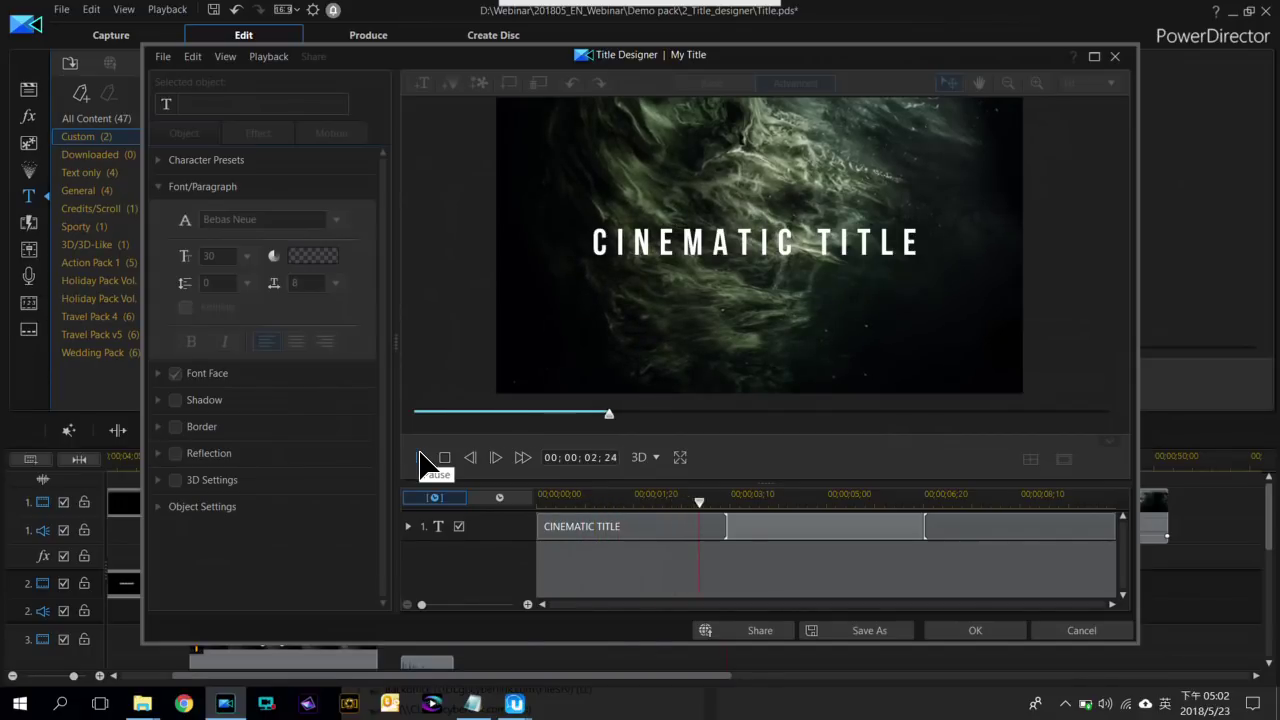
{"action": "left_click", "coordinate": [445, 458]}
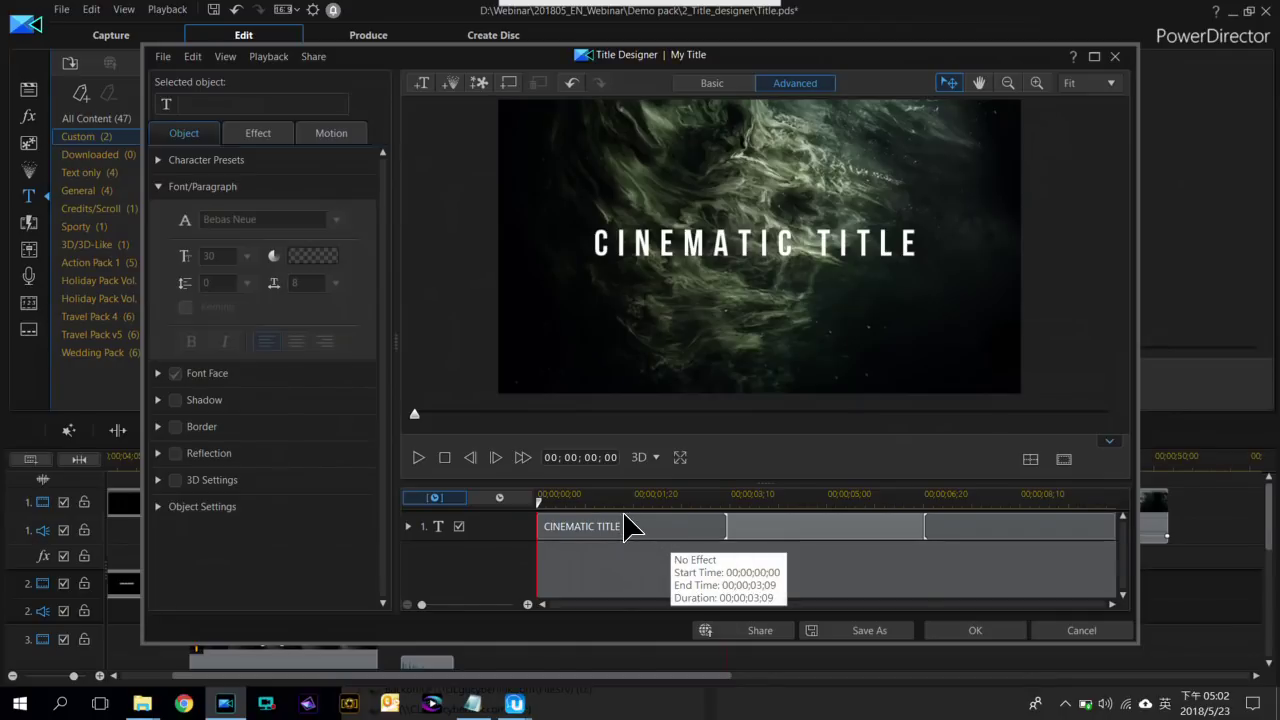
Show the CINEMATIC TITLE object's keyframe tracks and add Scale and Position keyframes at 00;00;00;00
{"action": "left_click", "coordinate": [755, 538]}
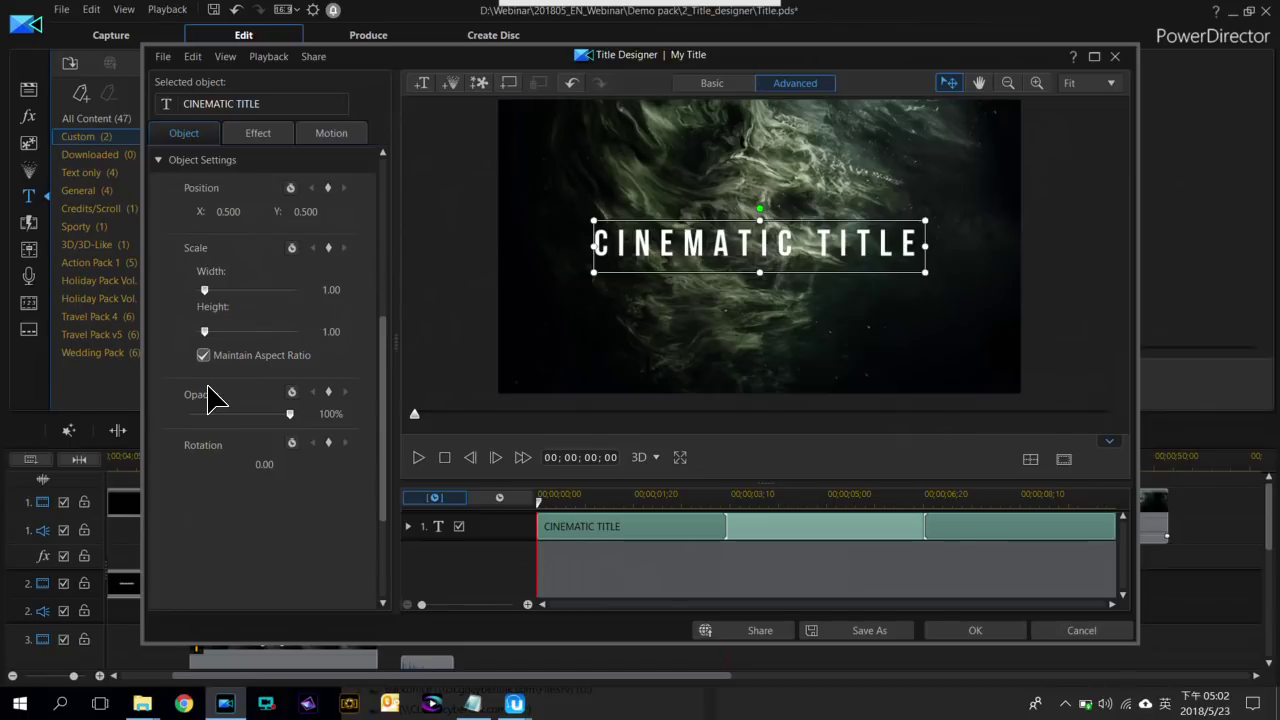
{"action": "left_click", "coordinate": [409, 525]}
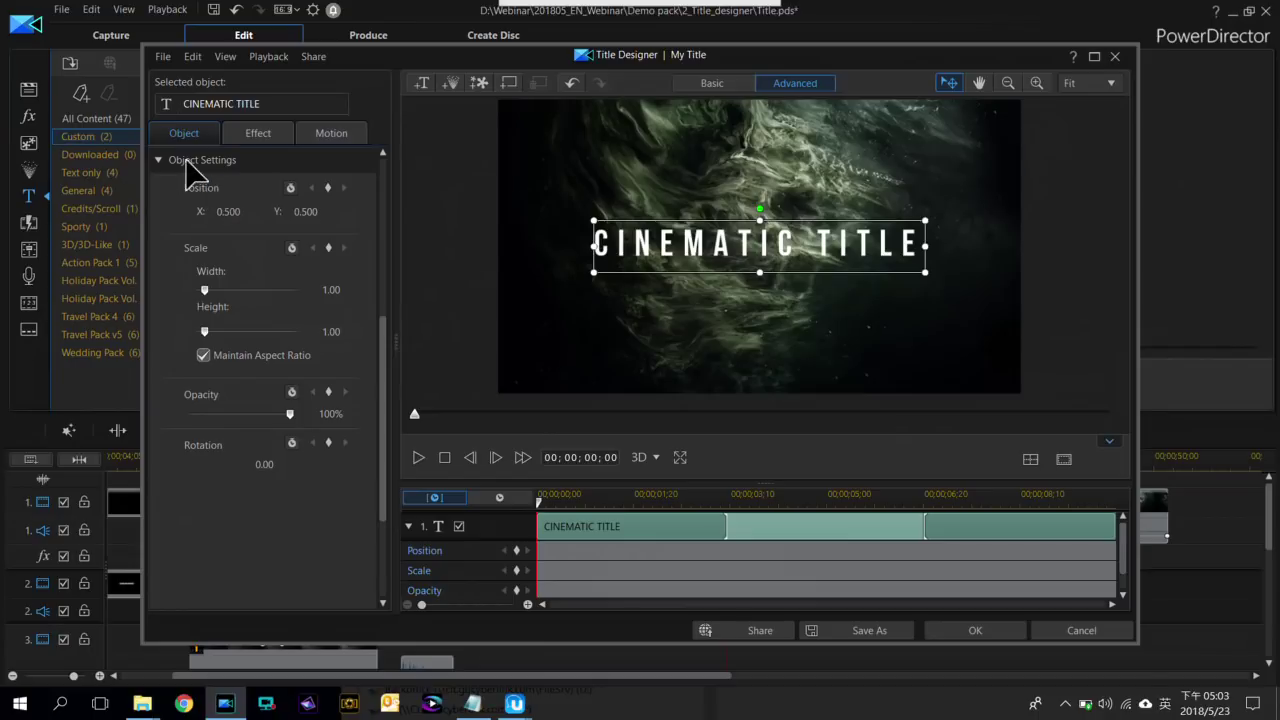
{"action": "left_click", "coordinate": [328, 247]}
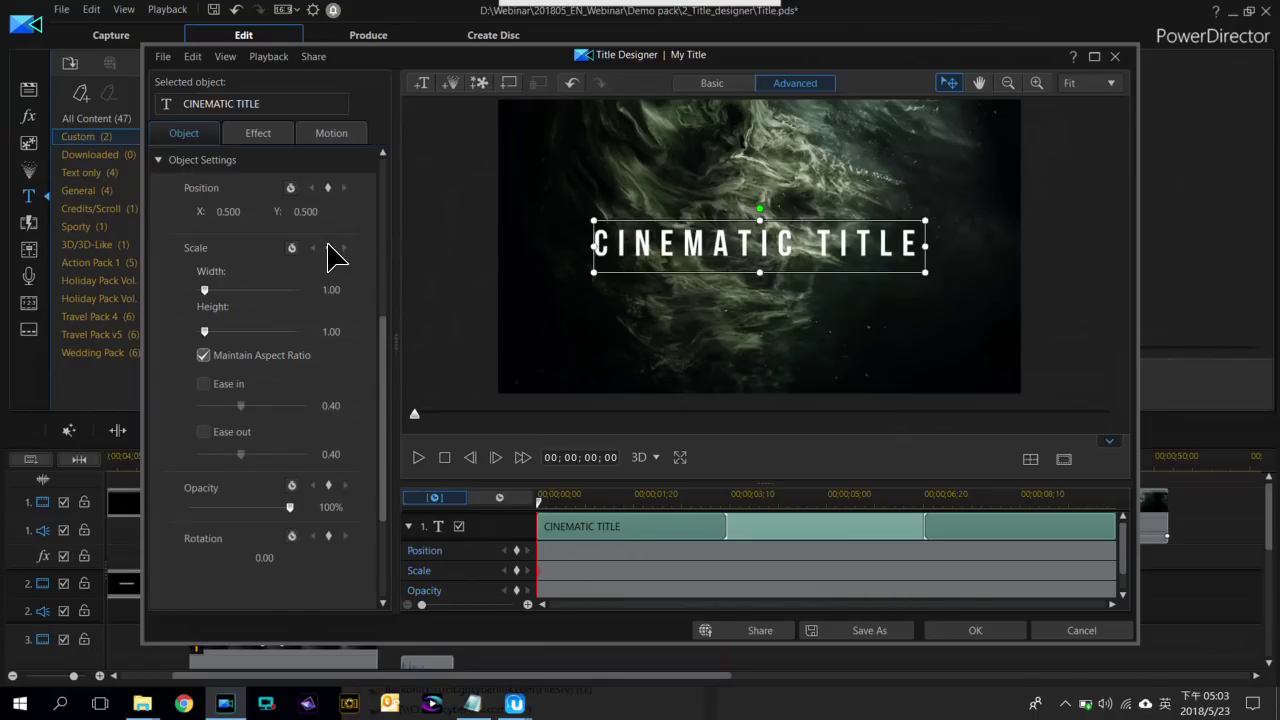
{"action": "left_click", "coordinate": [328, 187]}
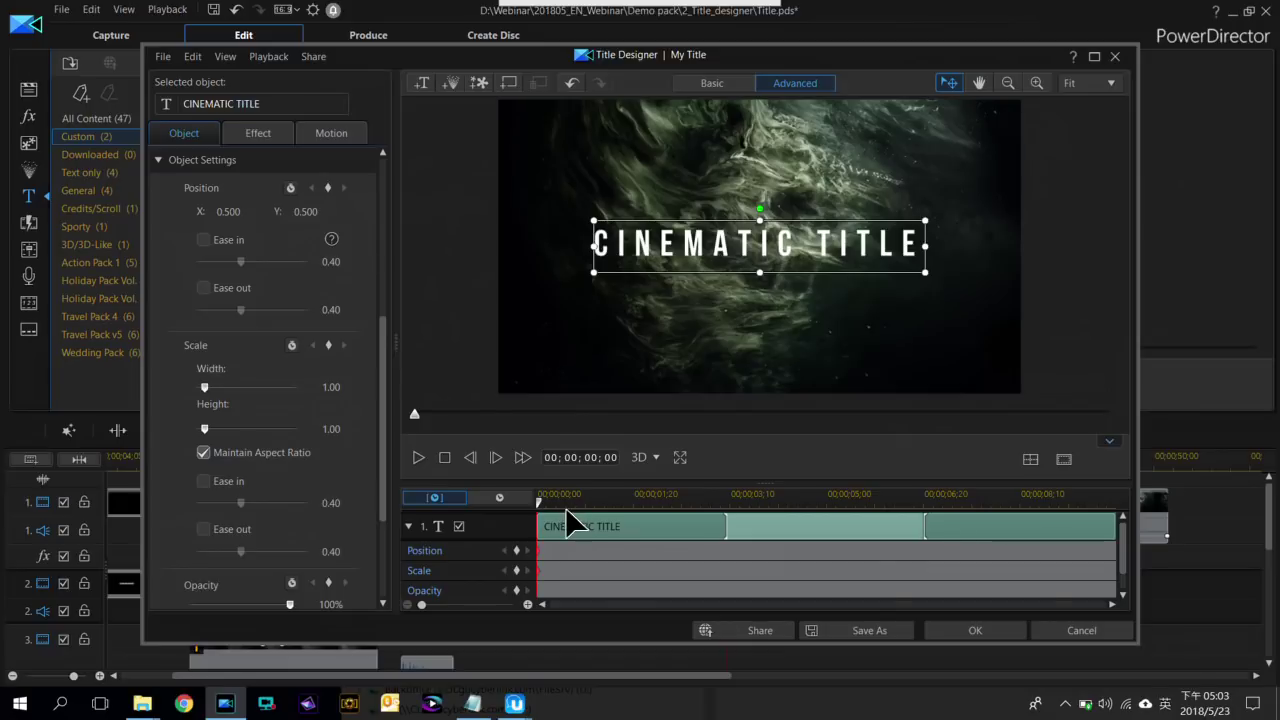
Add a Scale keyframe of 1.20 in width and height at 00;00;05;02 for the CINEMATIC TITLE text
{"action": "left_click_drag", "start_coordinate": [545, 508], "coordinate": [838, 528]}
{"action": "left_click", "coordinate": [744, 503]}
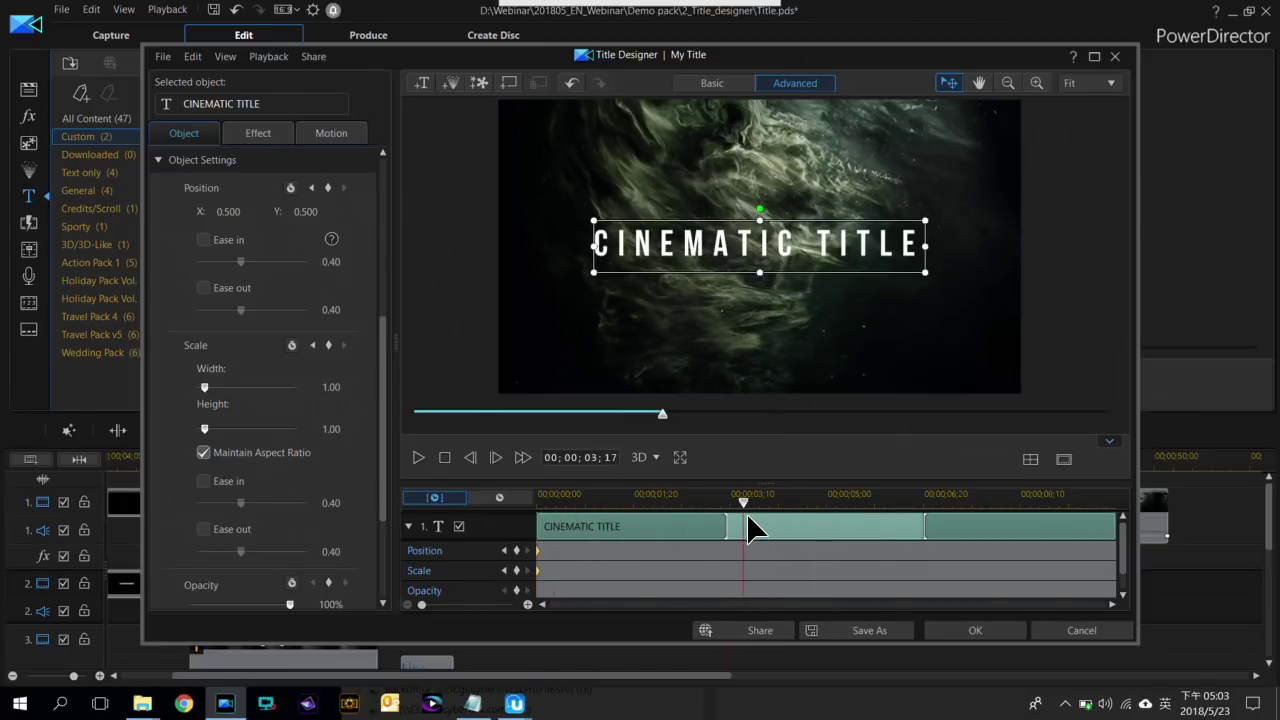
{"action": "left_click_drag", "start_coordinate": [810, 518], "coordinate": [836, 516]}
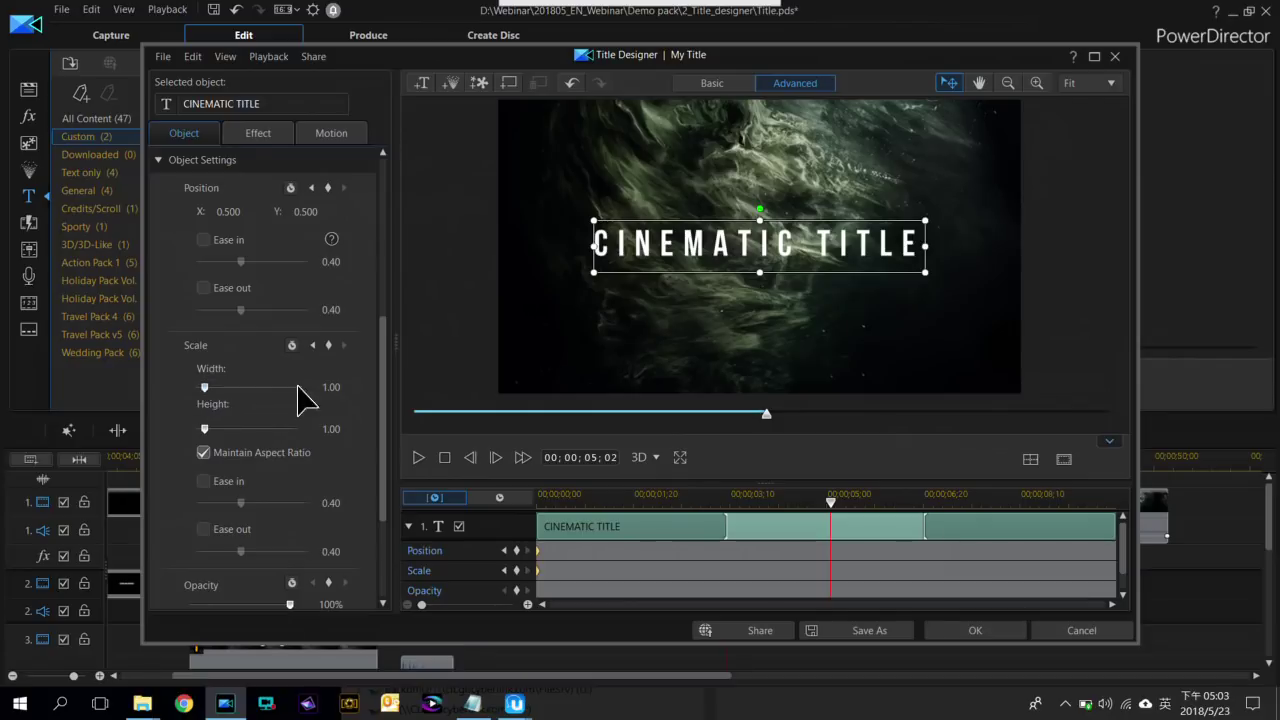
{"action": "left_click", "coordinate": [334, 388]}
{"action": "key", "text": "Return"}
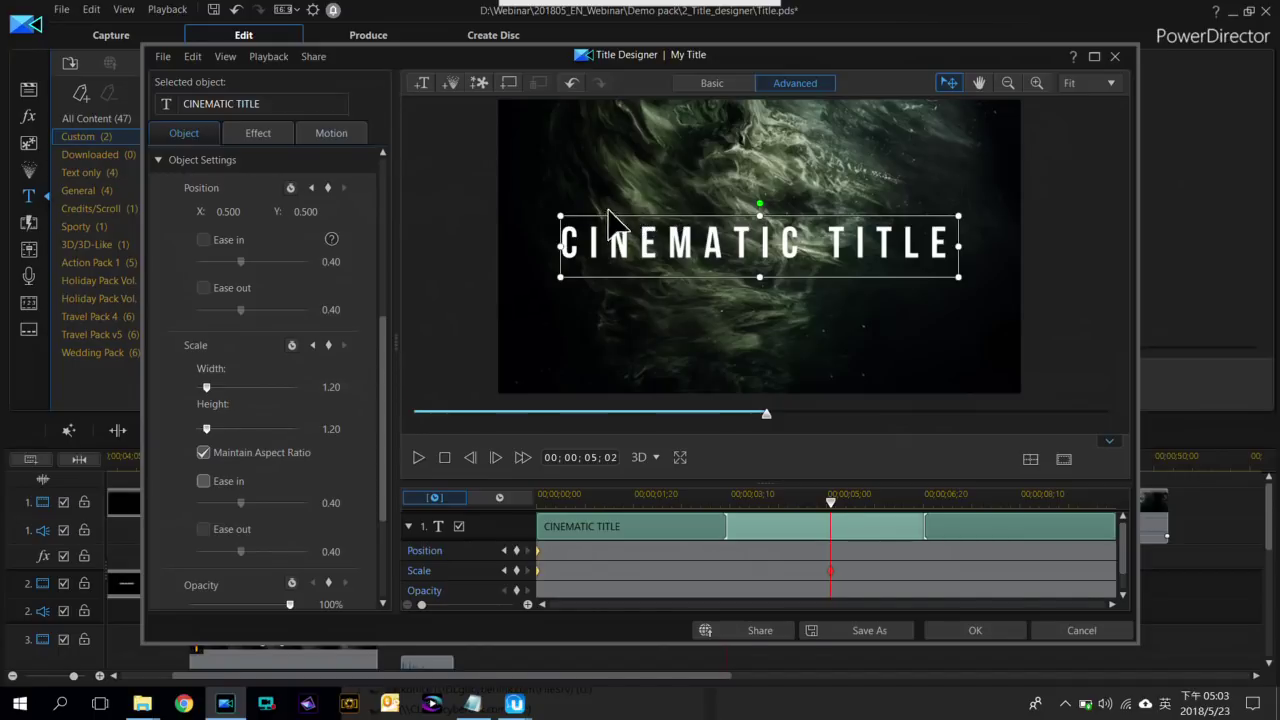
Play the title from its beginning to check the scale animation, then stop playback
{"action": "left_click", "coordinate": [540, 497]}
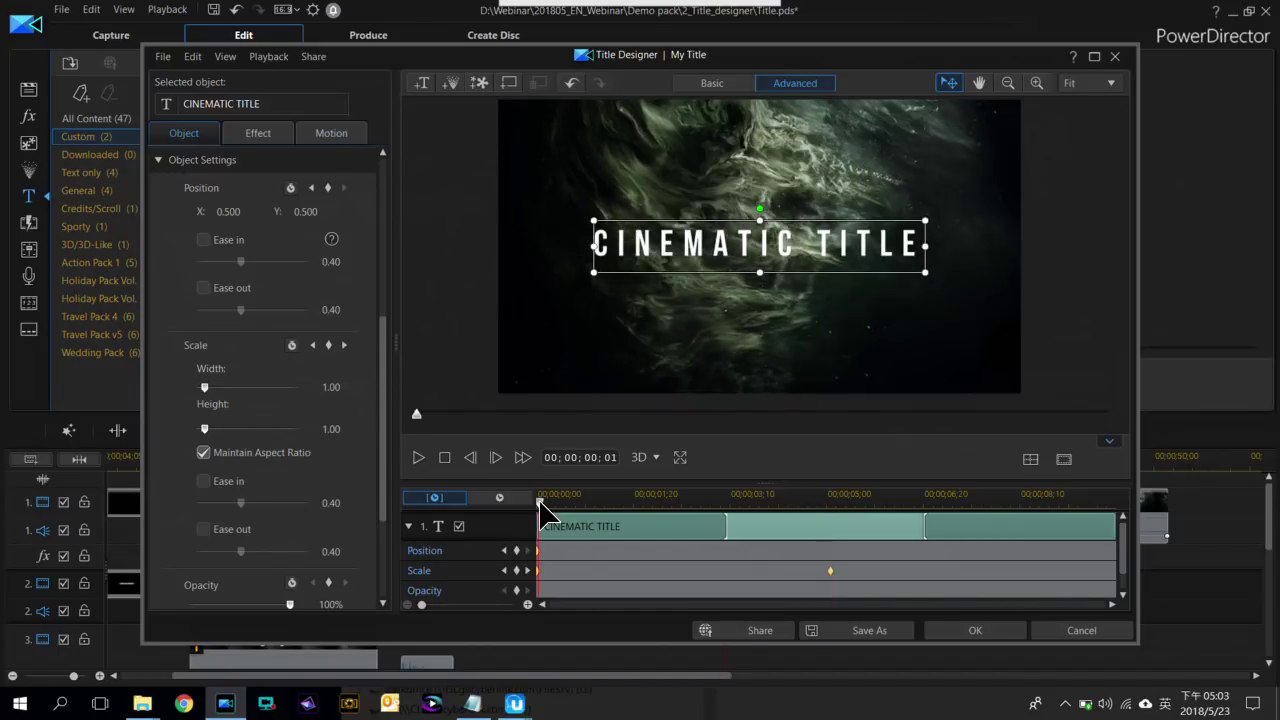
{"action": "left_click", "coordinate": [418, 457]}
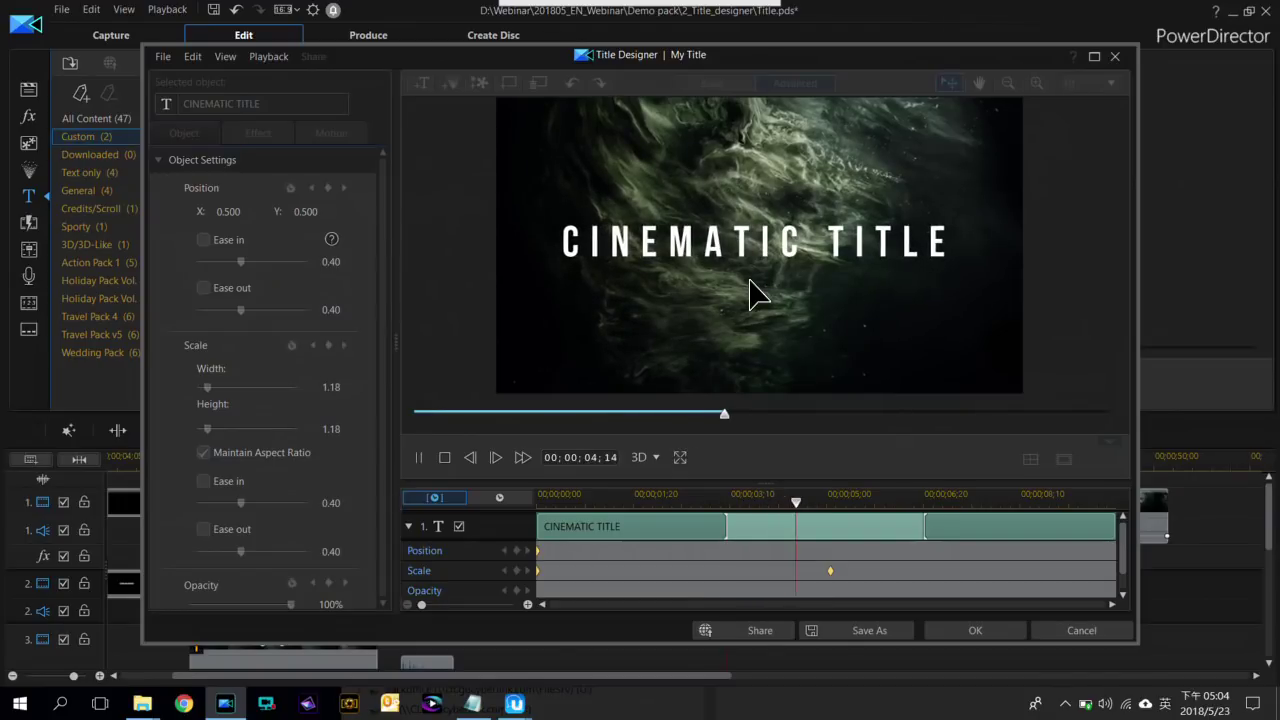
{"action": "left_click", "coordinate": [444, 457]}
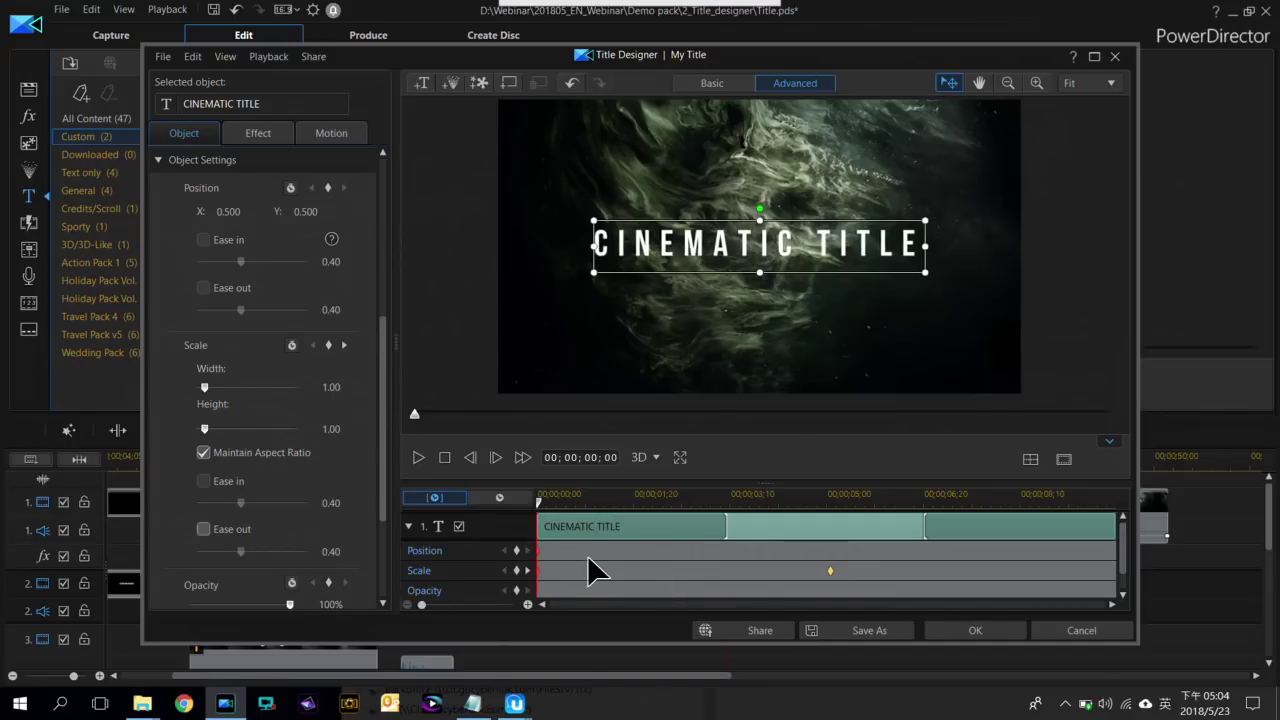
Enable Ease Out on the first Scale keyframe of the CINEMATIC TITLE text
{"action": "right_click", "coordinate": [540, 580]}
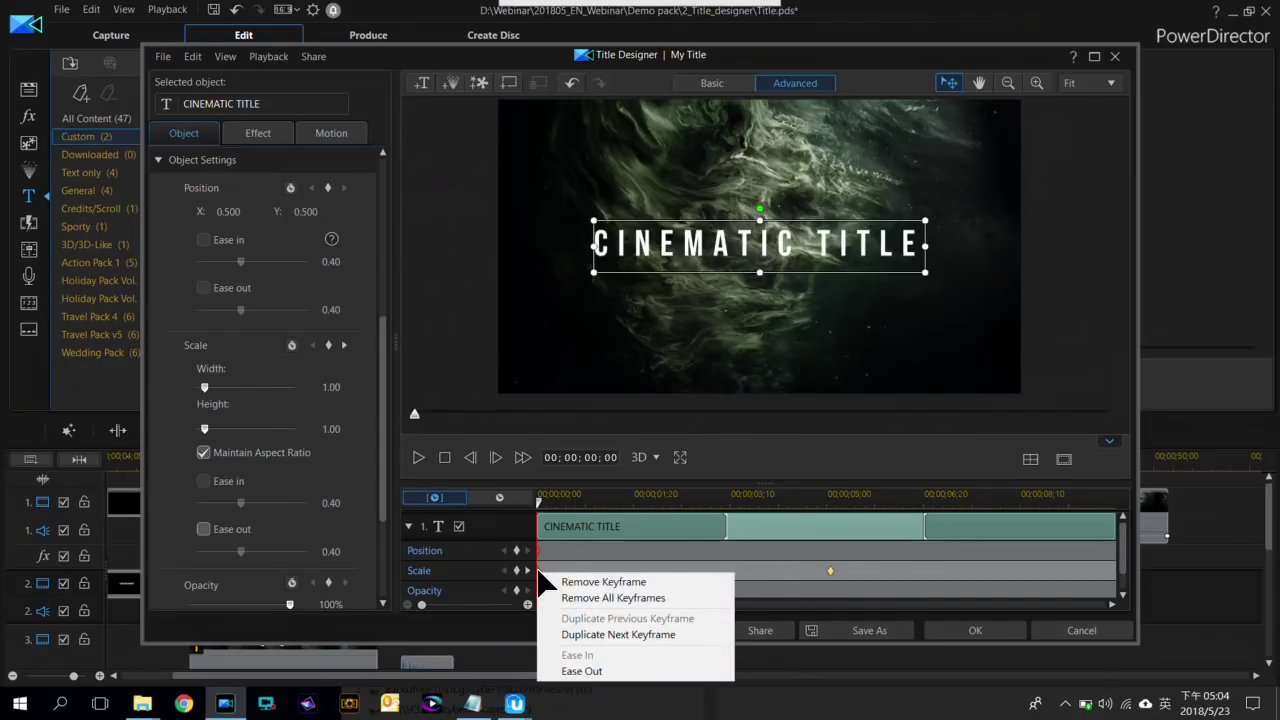
{"action": "left_click", "coordinate": [626, 671]}
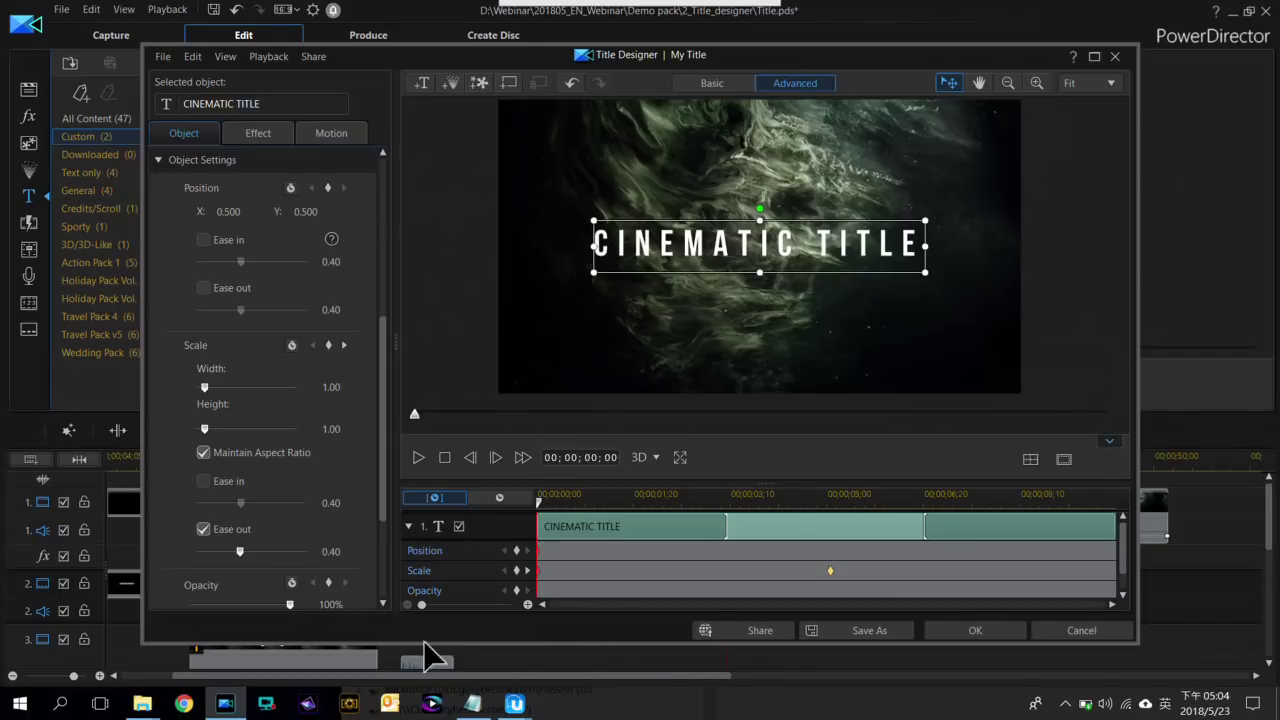
Enable Ease In on the second Scale keyframe of the CINEMATIC TITLE text and play the title from near its start to check it
{"action": "right_click", "coordinate": [830, 570]}
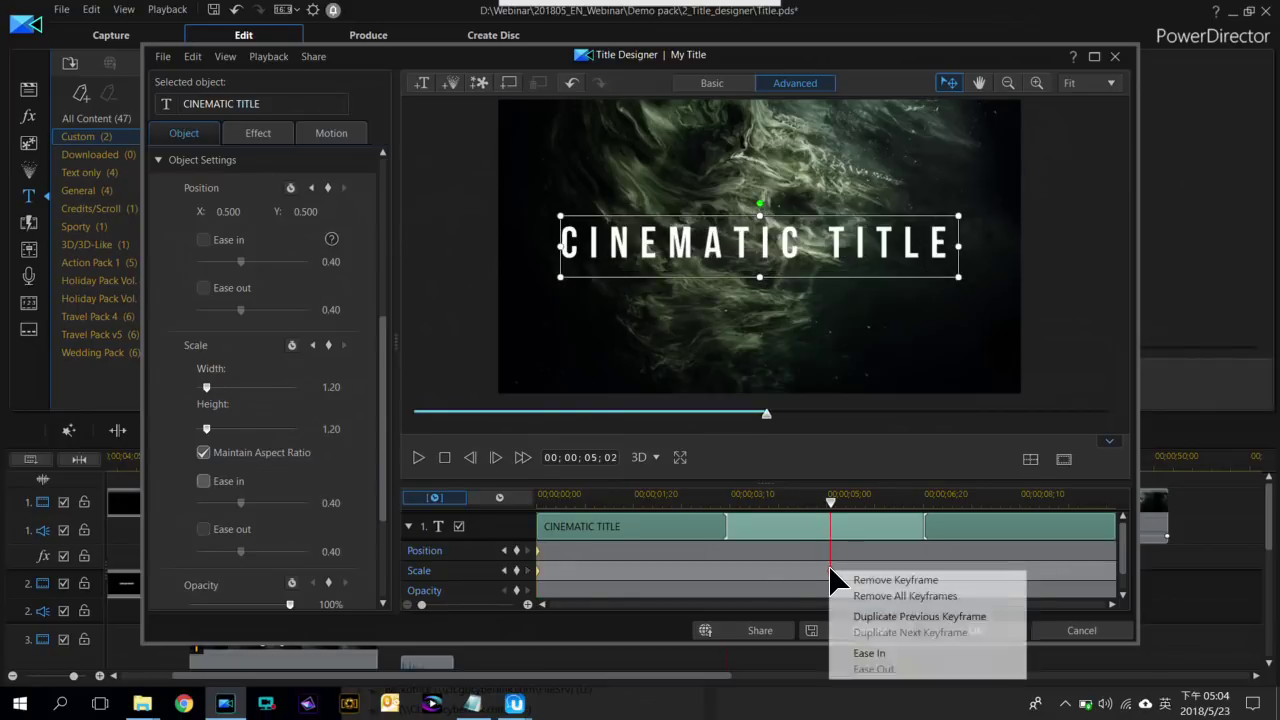
{"action": "left_click", "coordinate": [862, 653]}
{"action": "left_click", "coordinate": [540, 500]}
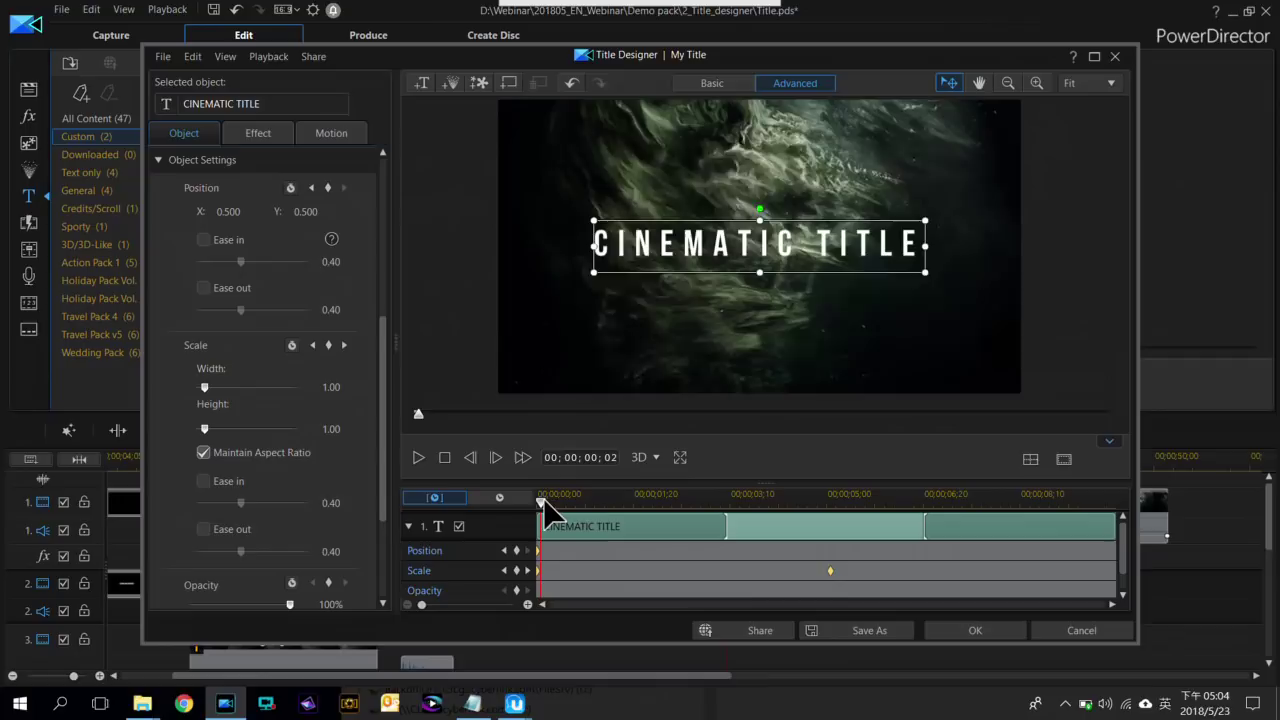
{"action": "left_click", "coordinate": [418, 458]}
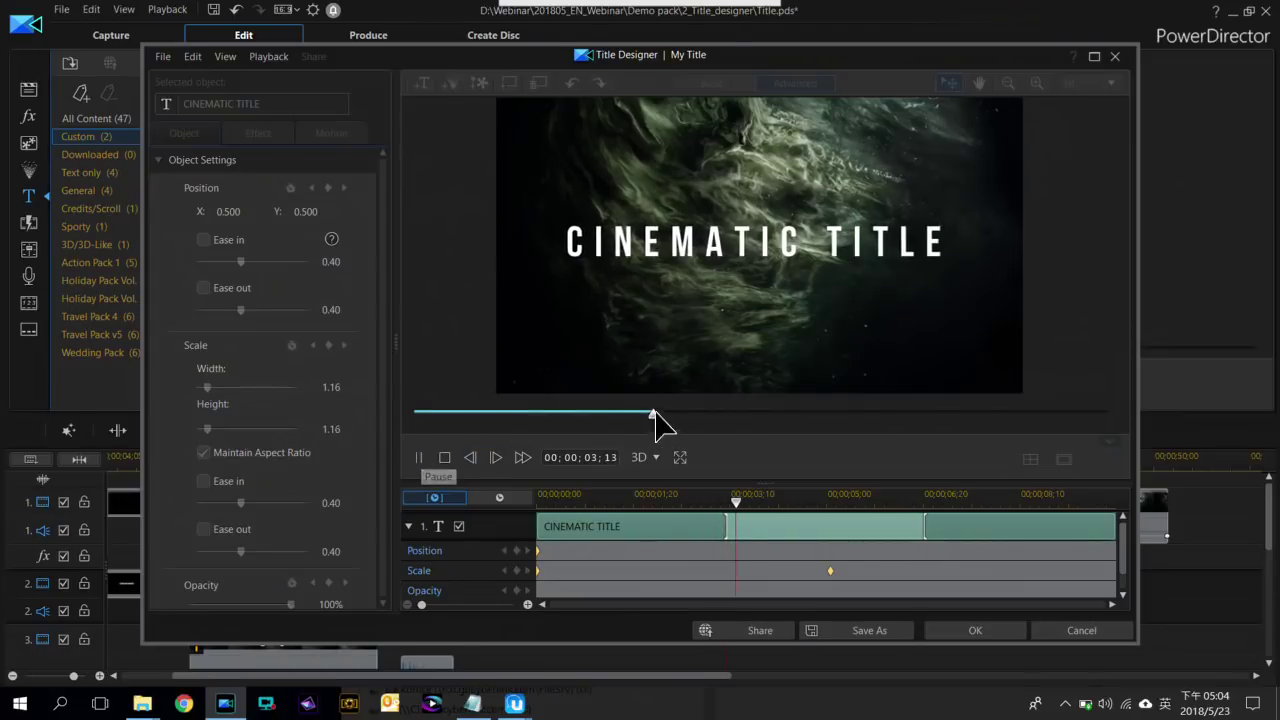
{"action": "left_click", "coordinate": [446, 458]}
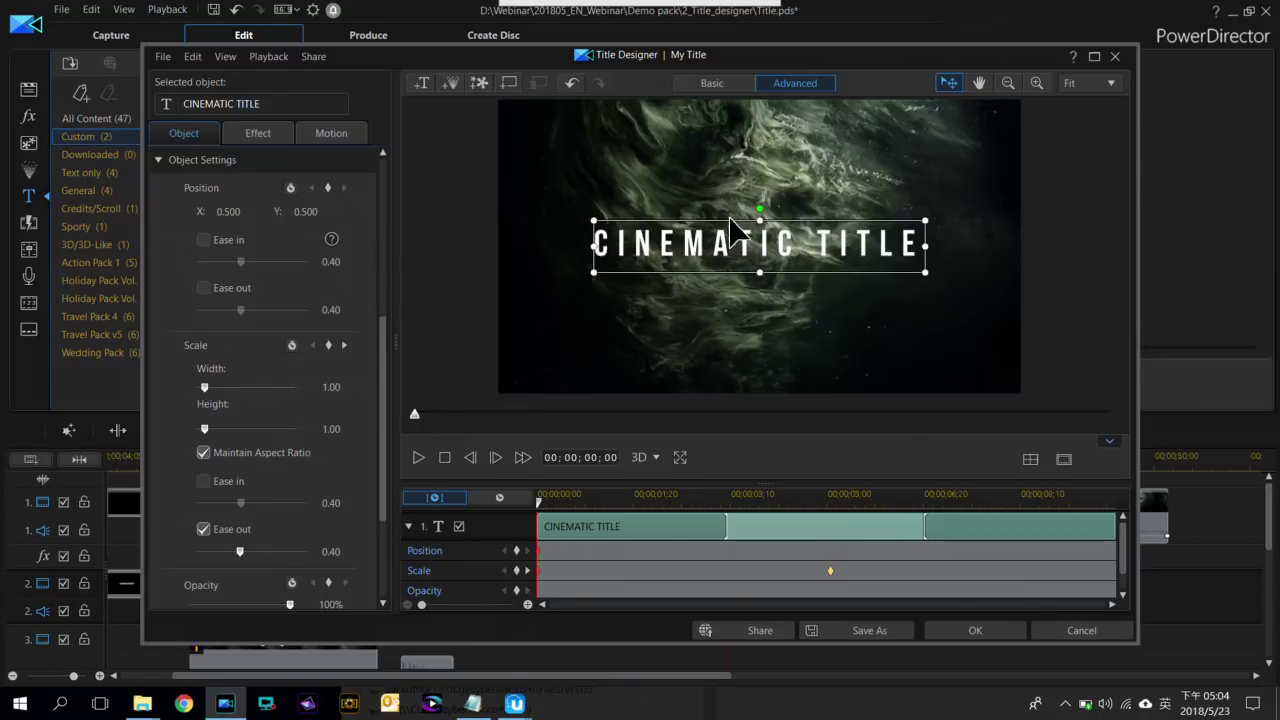
Accept the title edits and play the CINEMATIC TITLE clip on the timeline to review its animation
{"action": "left_click", "coordinate": [990, 633]}
{"action": "left_click", "coordinate": [712, 463]}
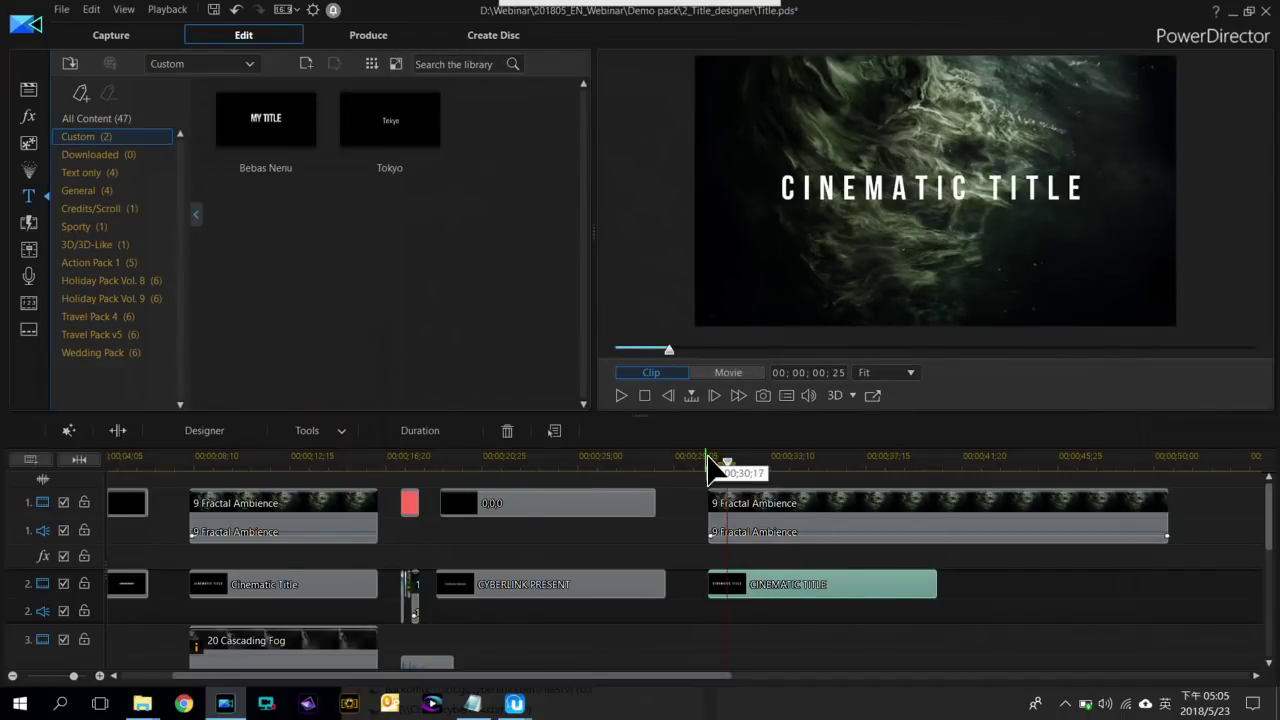
{"action": "key", "text": "space"}
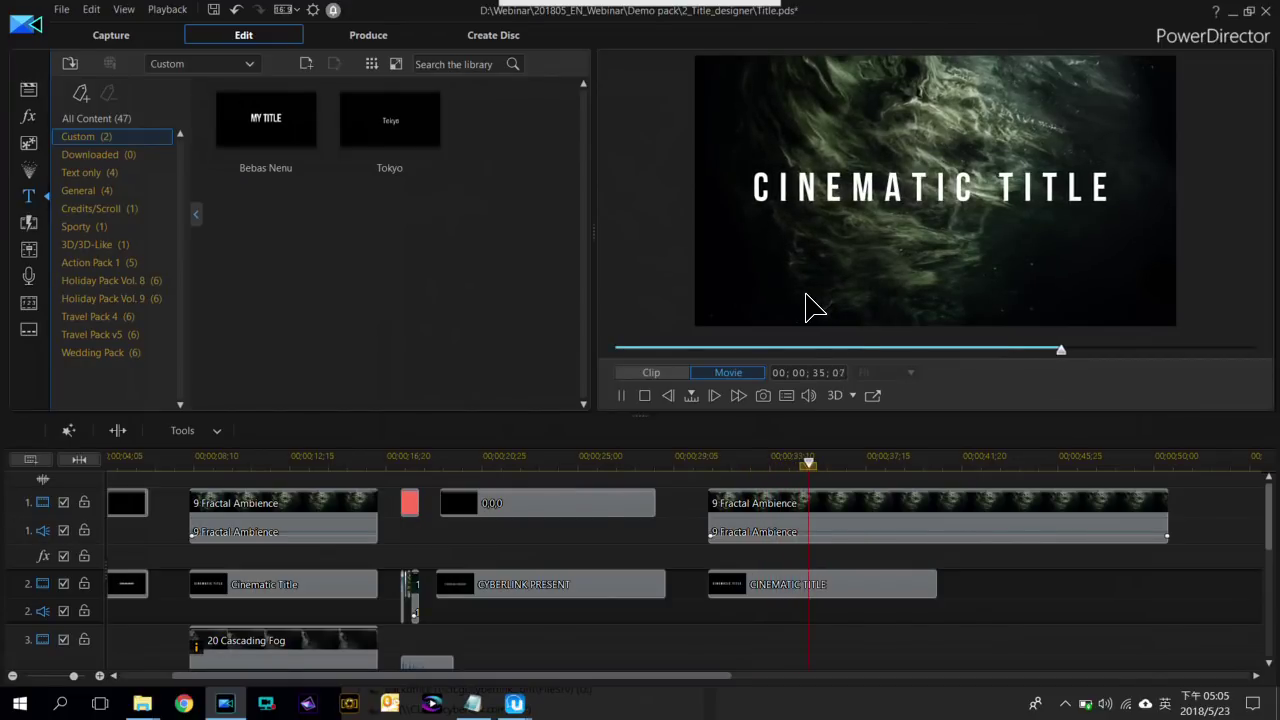
{"action": "key", "text": "space"}
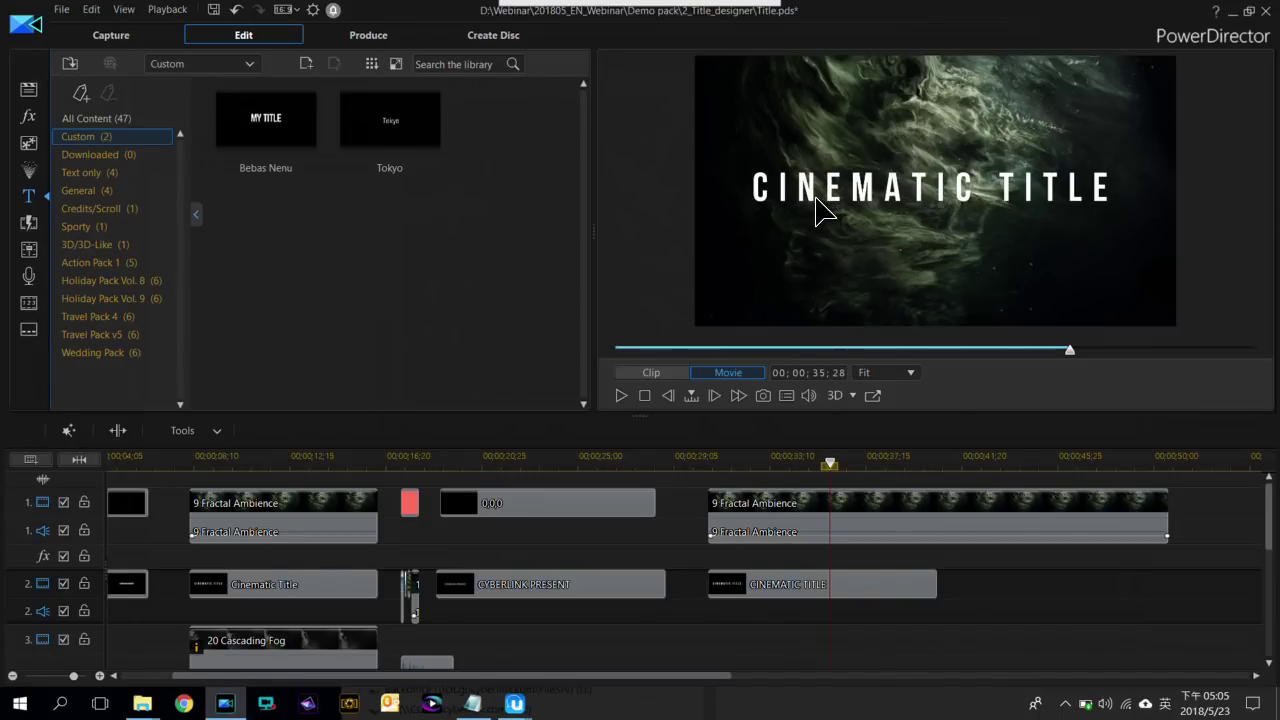
Shorten the last 9 Fractal Ambience clip to 10 seconds so it ends together with the CINEMATIC TITLE clip
{"action": "scroll", "coordinate": [994, 577], "scroll_direction": "down", "scroll_amount": 3}
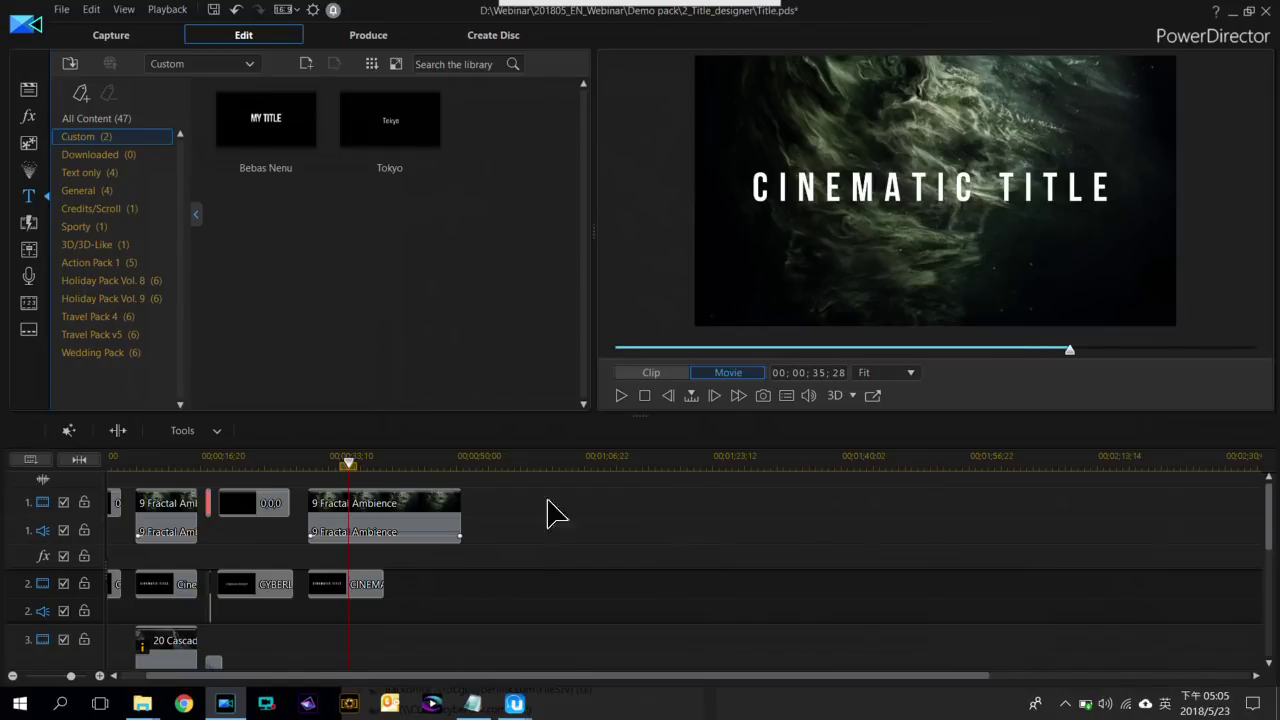
{"action": "left_click", "coordinate": [416, 494]}
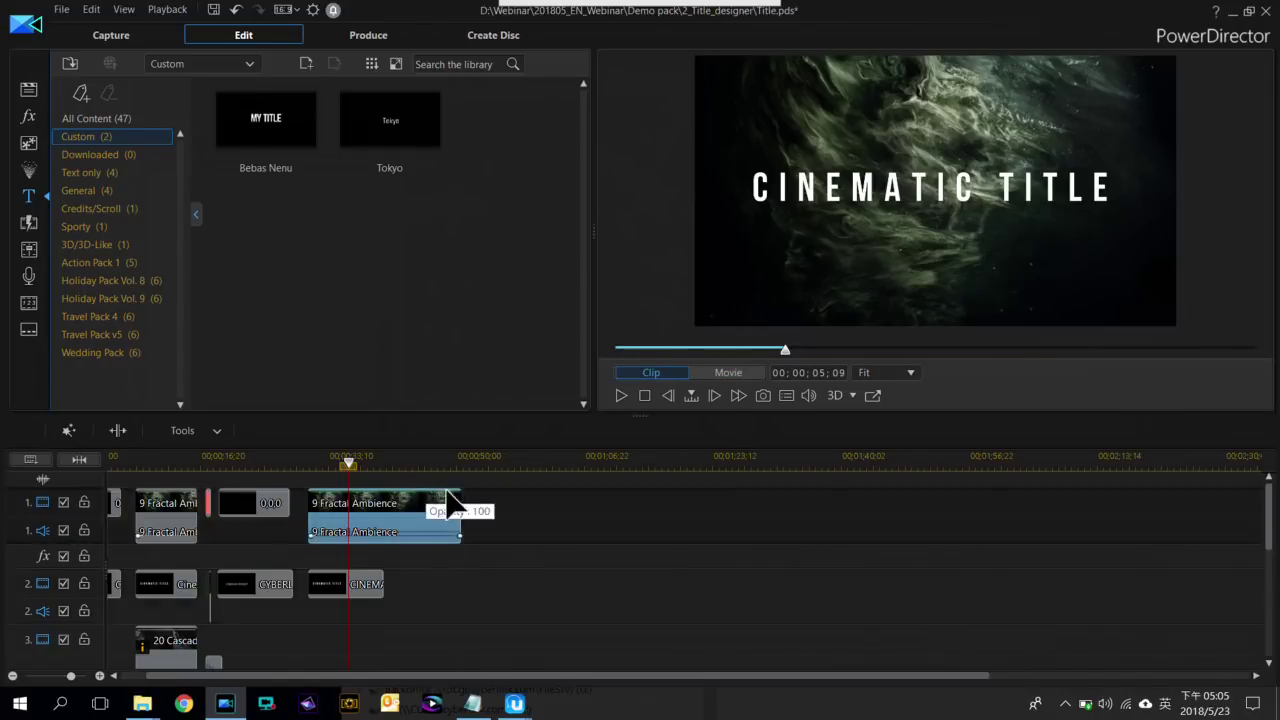
{"action": "left_click_drag", "start_coordinate": [459, 506], "coordinate": [384, 512]}
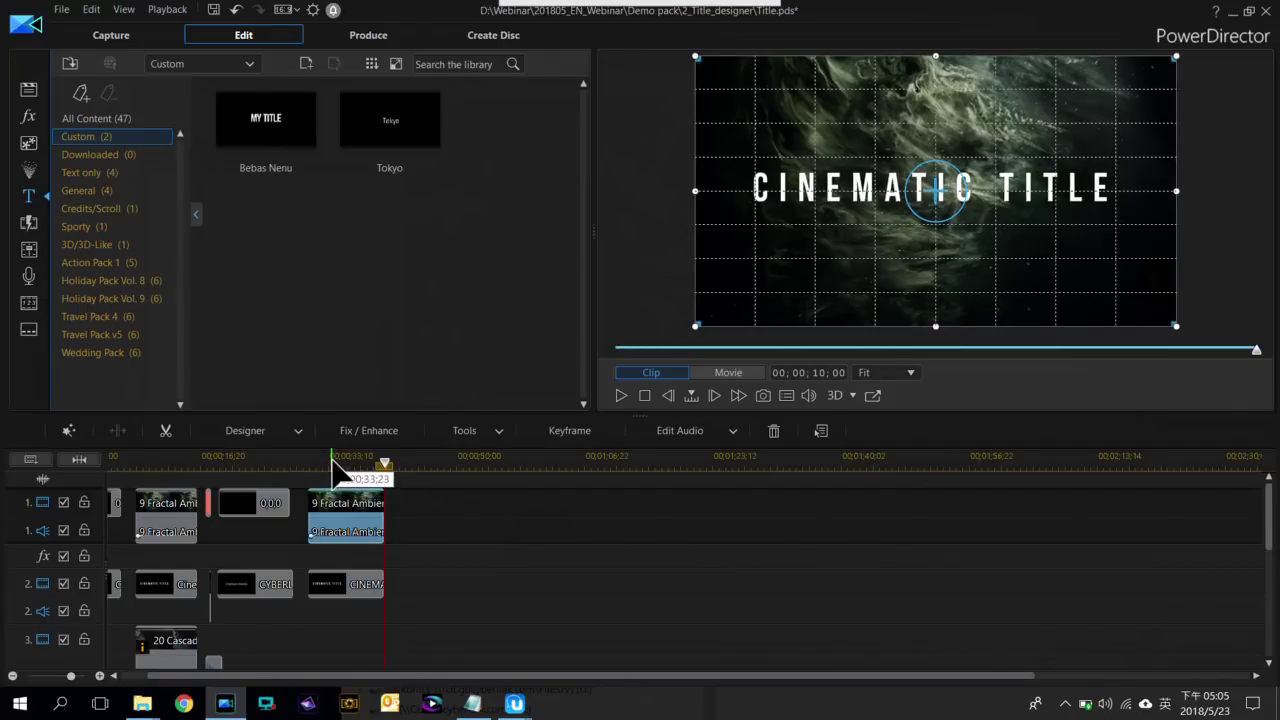
{"action": "scroll", "coordinate": [380, 518], "scroll_direction": "up", "scroll_amount": 3}
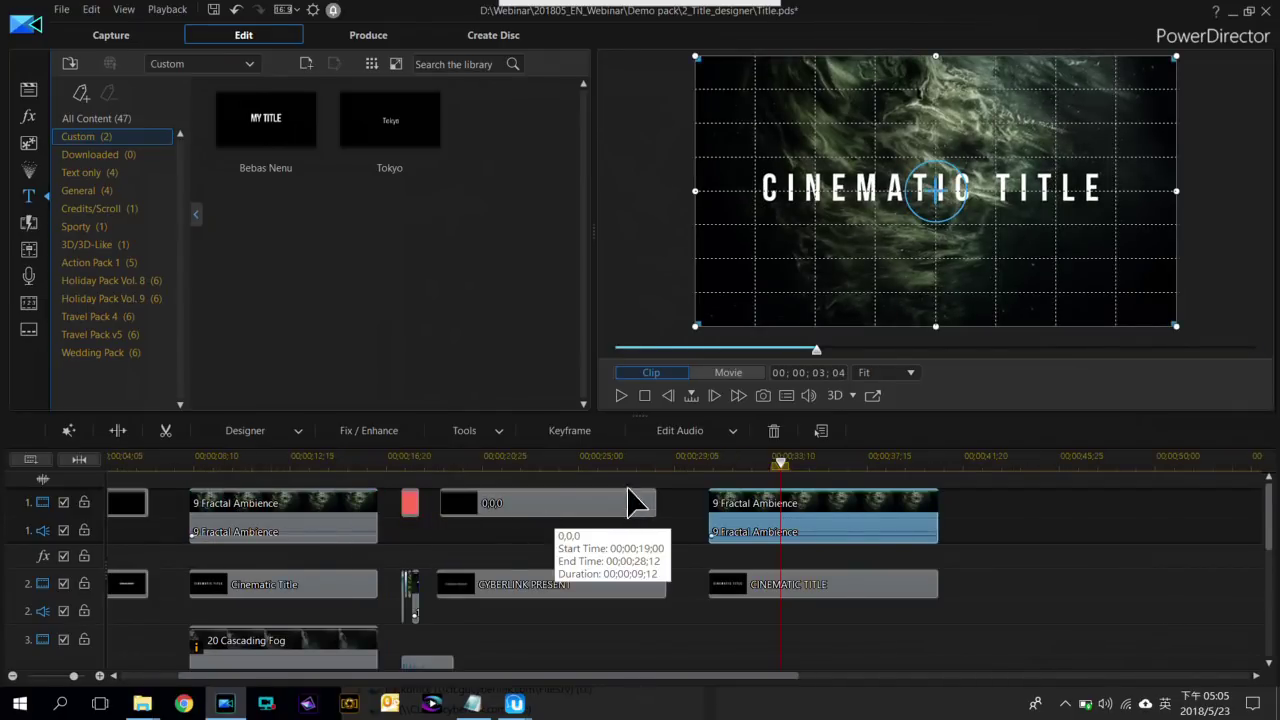
Show the masked ONLY text example on the red color board, and return the playhead to the end of the timeline's last clip
{"action": "left_click", "coordinate": [409, 465]}
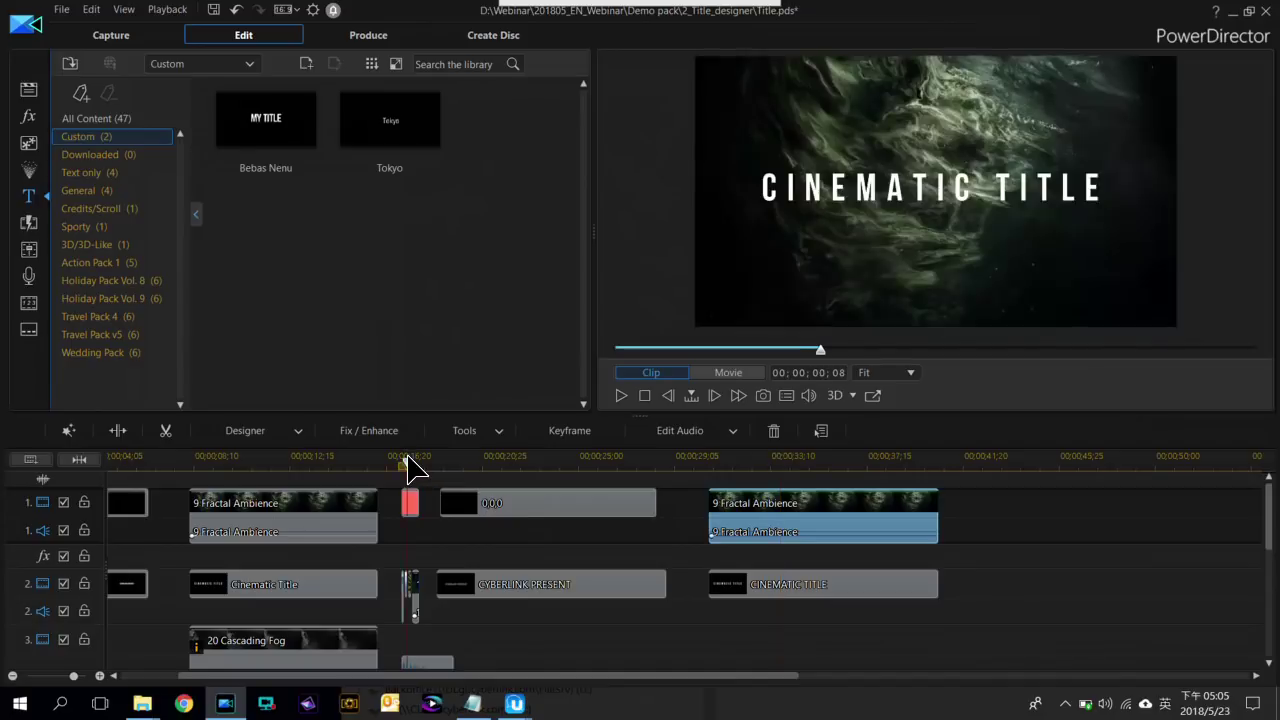
{"action": "left_click", "coordinate": [965, 190]}
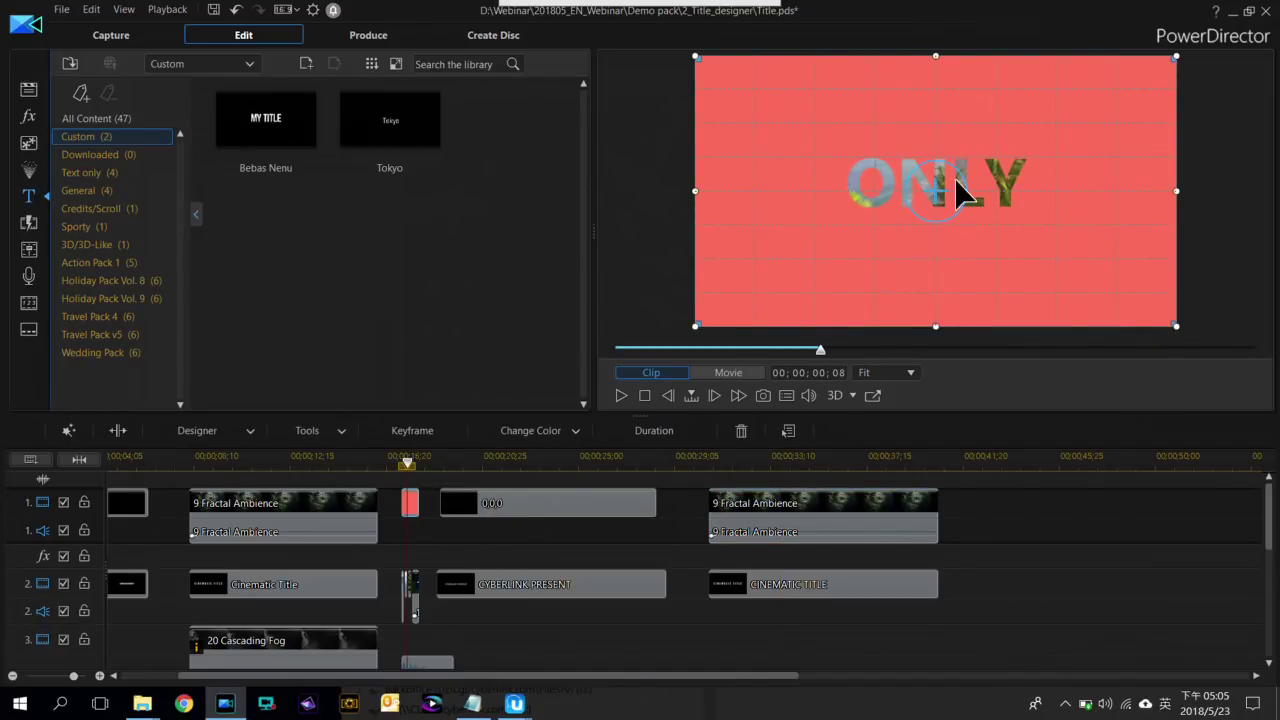
{"action": "left_click", "coordinate": [966, 463]}
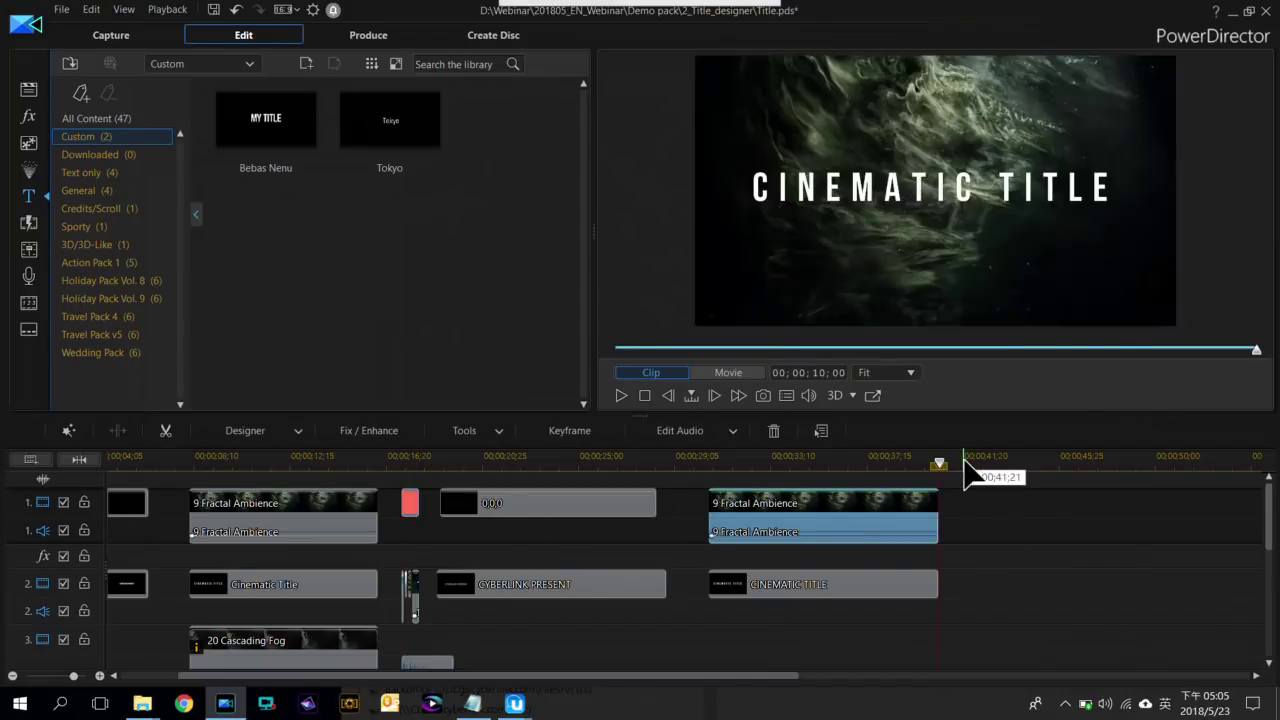
Add the 255,111,92 color board to track 1 after the last Fractal Ambience clip and extend it to 00;00;09;13
{"action": "left_click", "coordinate": [215, 65]}
{"action": "left_click", "coordinate": [175, 81]}
{"action": "left_click", "coordinate": [28, 89]}
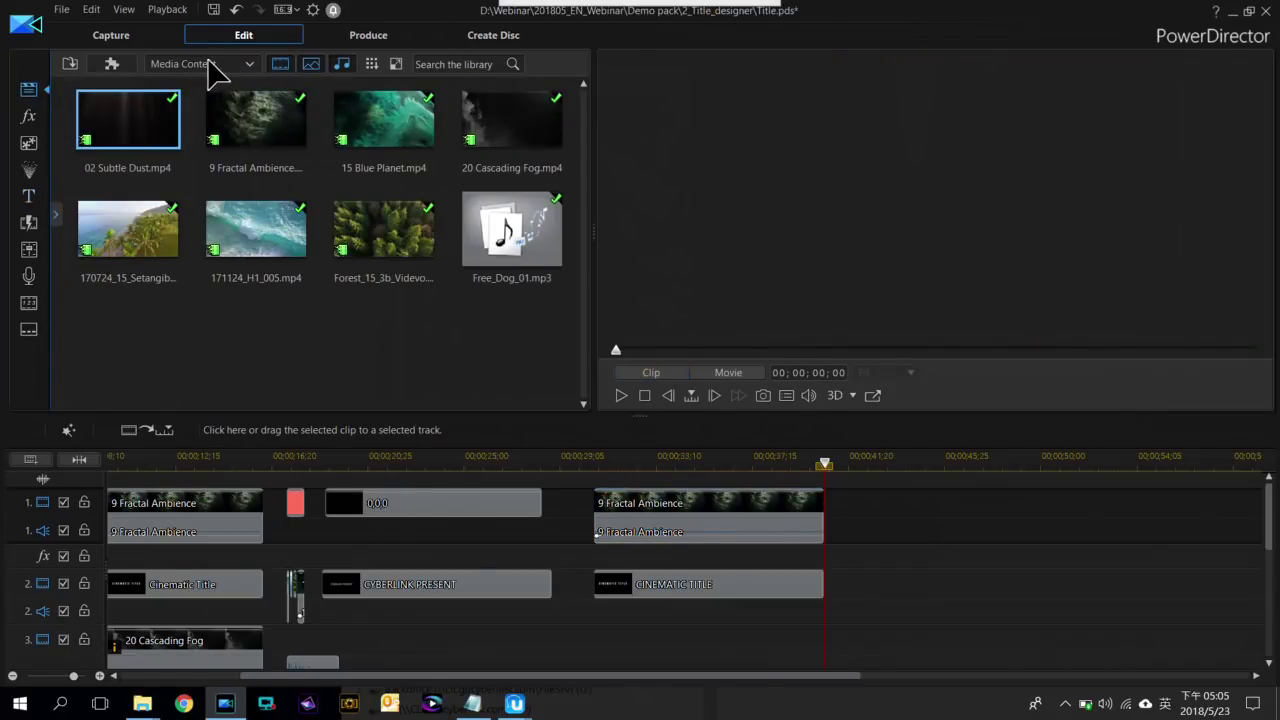
{"action": "left_click", "coordinate": [210, 64]}
{"action": "left_click", "coordinate": [205, 92]}
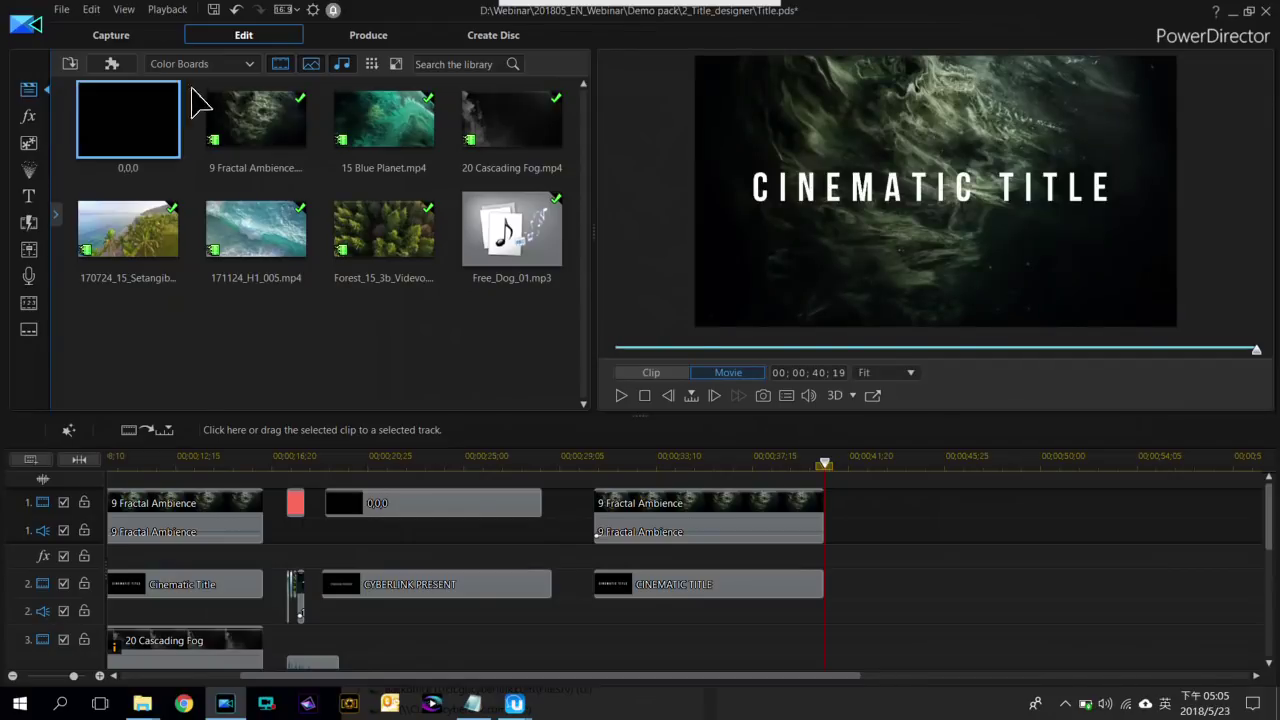
{"action": "scroll", "coordinate": [366, 214], "scroll_direction": "down", "scroll_amount": 6}
{"action": "left_click_drag", "start_coordinate": [372, 216], "coordinate": [871, 505]}
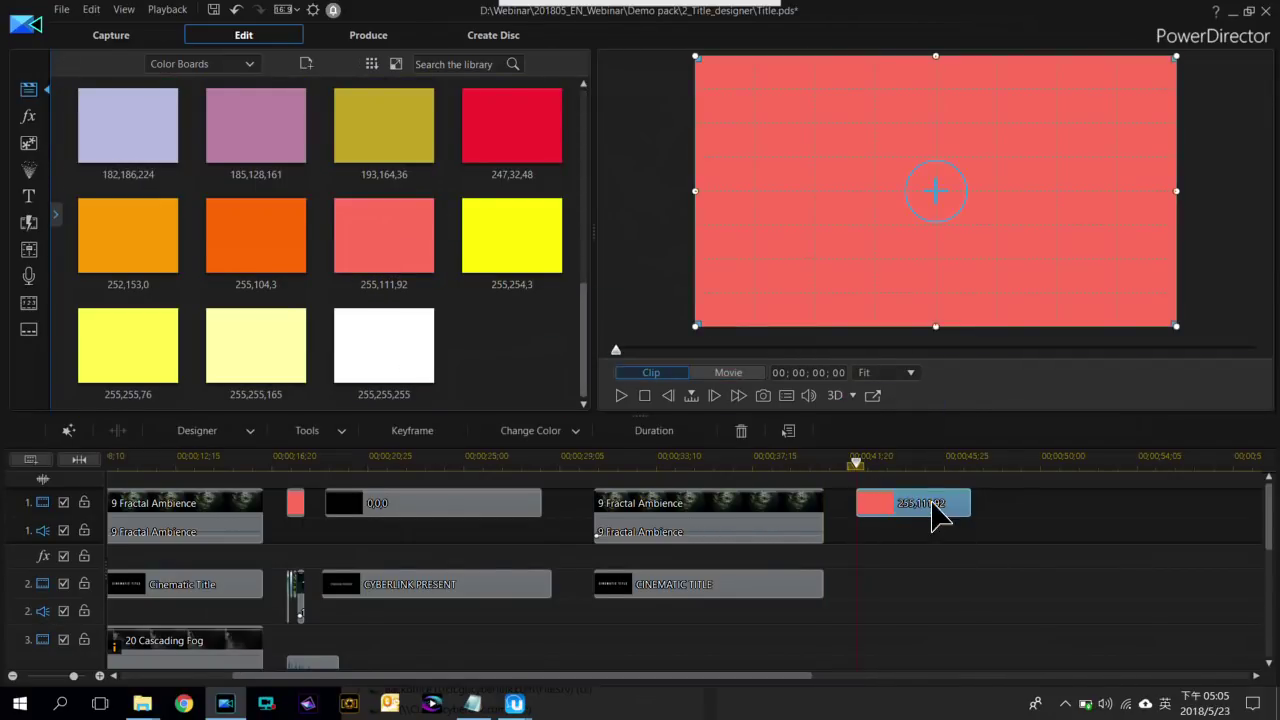
{"action": "left_click_drag", "start_coordinate": [975, 515], "coordinate": [1072, 515]}
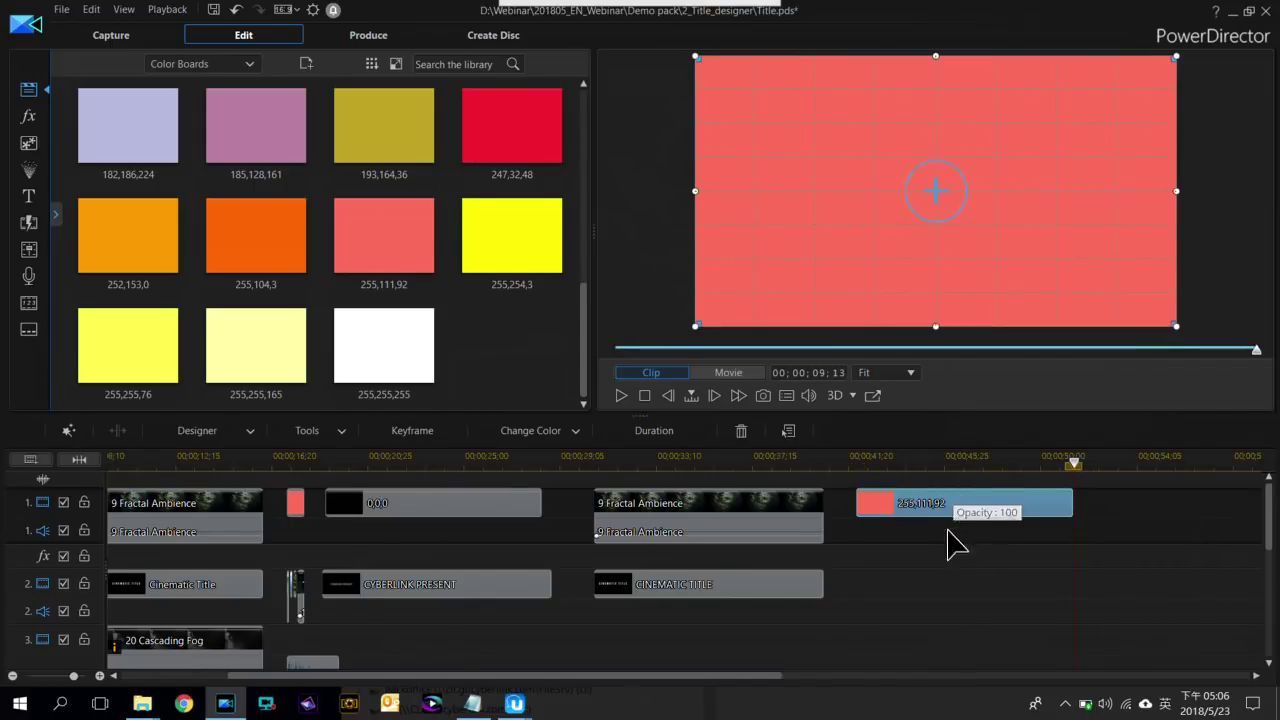
Place the 171124_H1_005.mp4 video on track 2, aligned with the start of the red color board
{"action": "left_click", "coordinate": [863, 462]}
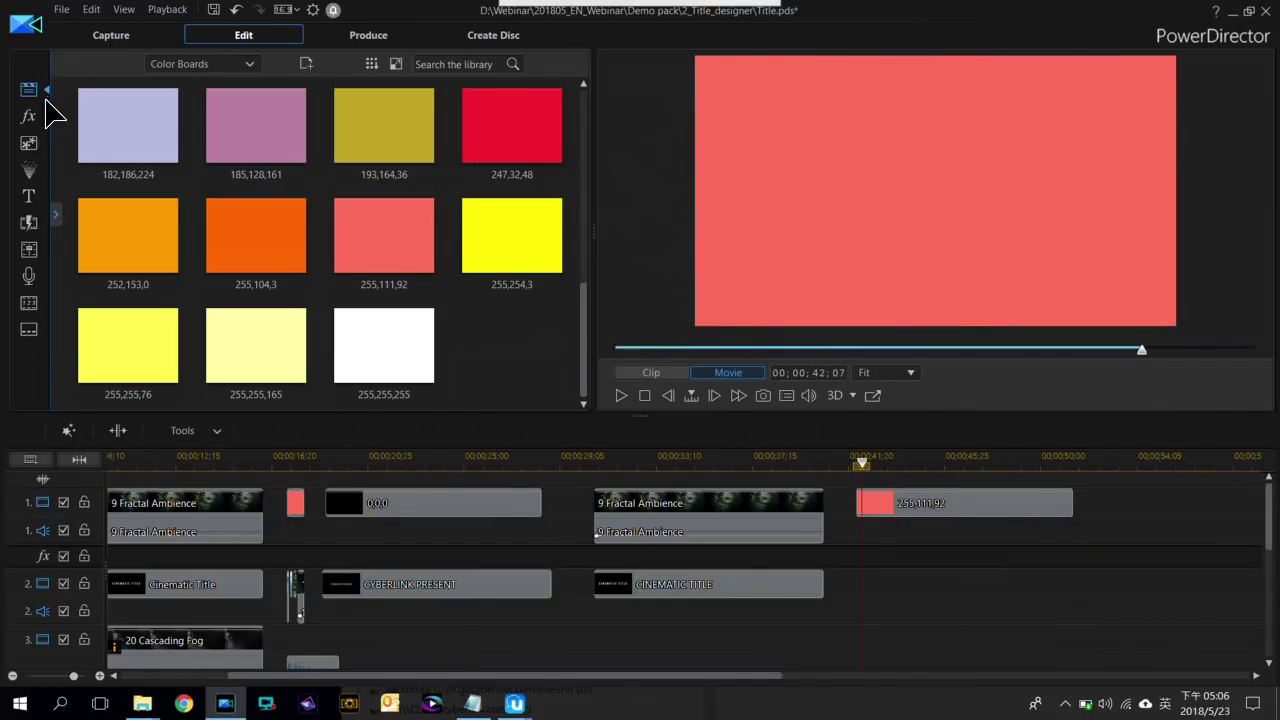
{"action": "left_click", "coordinate": [195, 66]}
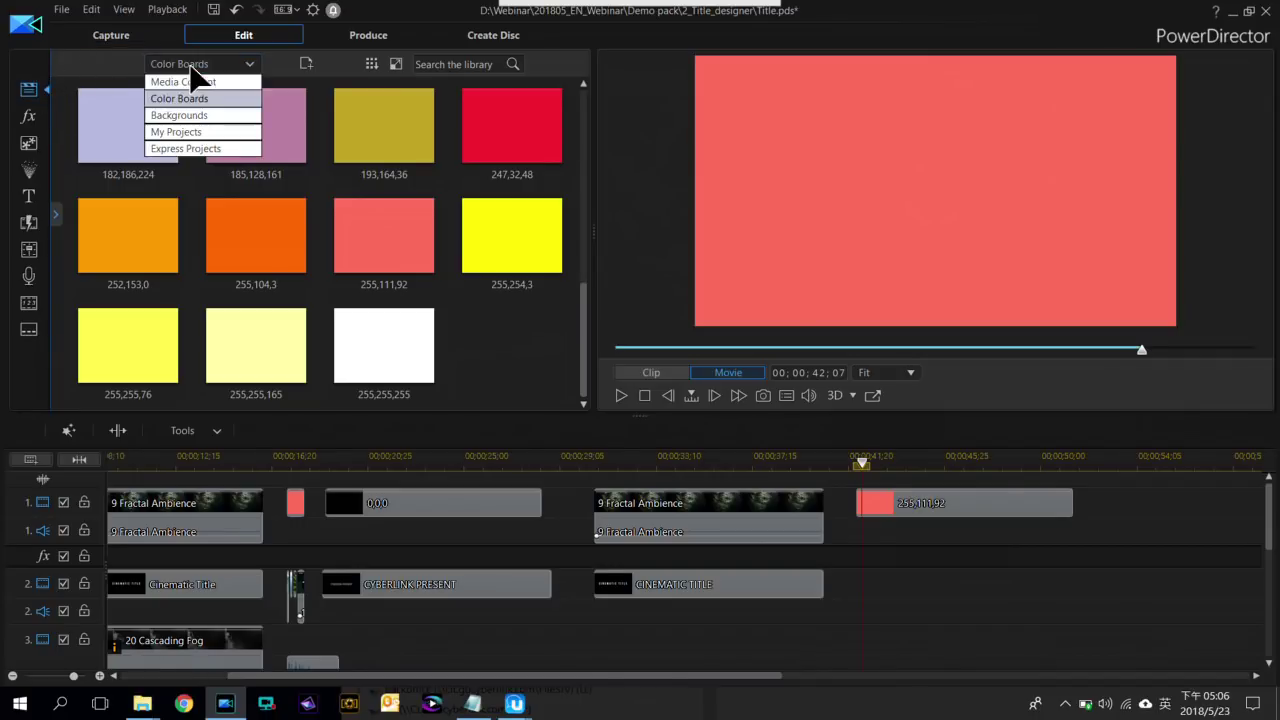
{"action": "left_click", "coordinate": [178, 88]}
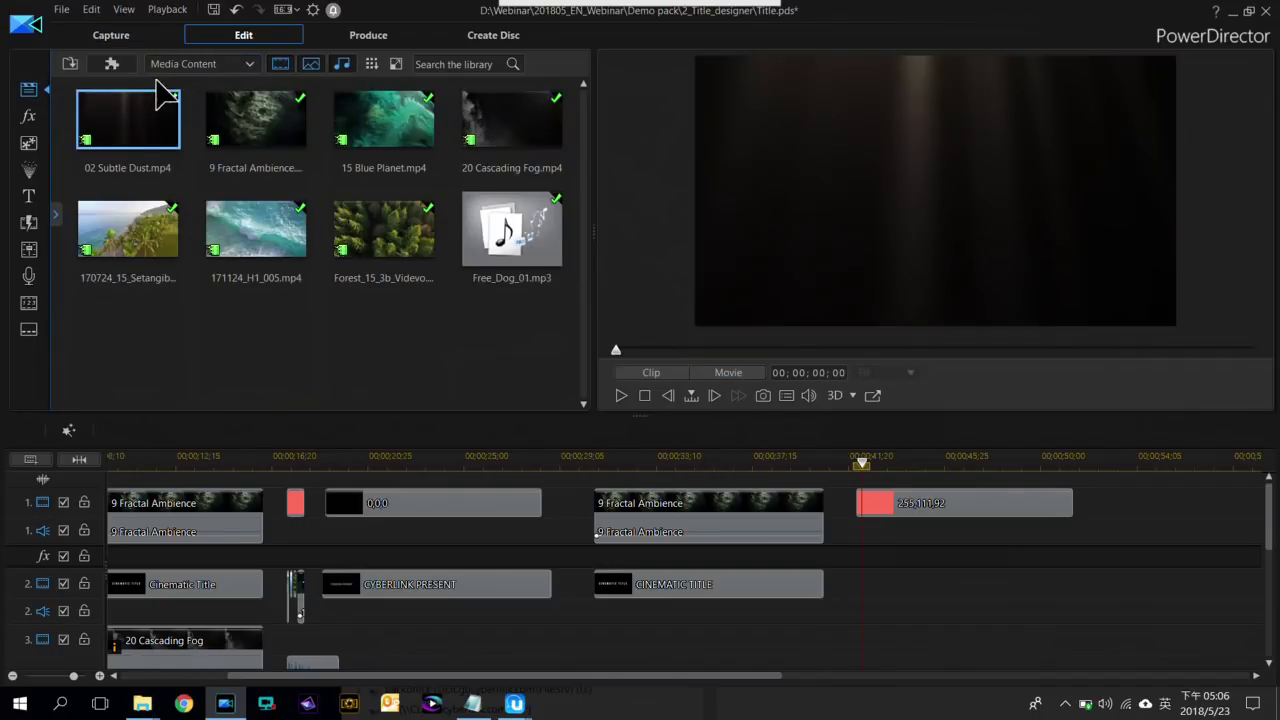
{"action": "left_click", "coordinate": [345, 140], "text": "ctrl"}
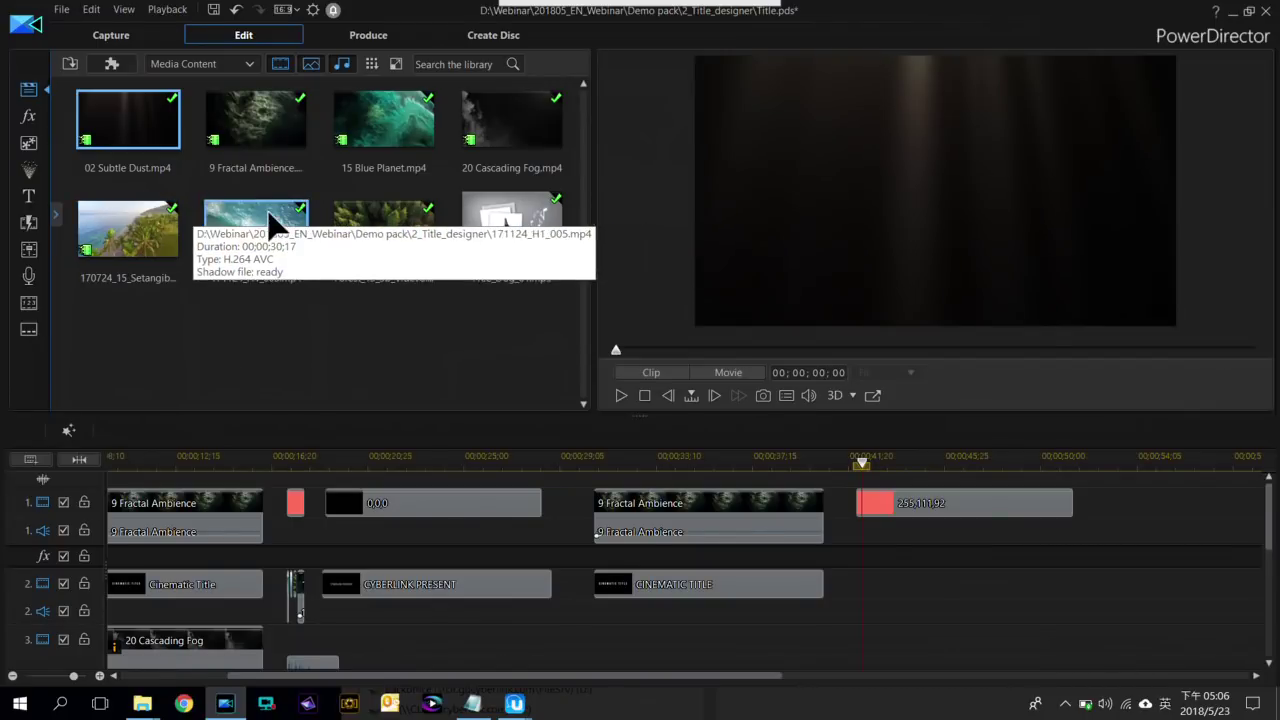
{"action": "left_click_drag", "start_coordinate": [283, 218], "coordinate": [878, 597]}
{"action": "scroll", "coordinate": [971, 590], "scroll_direction": "down", "scroll_amount": 5}
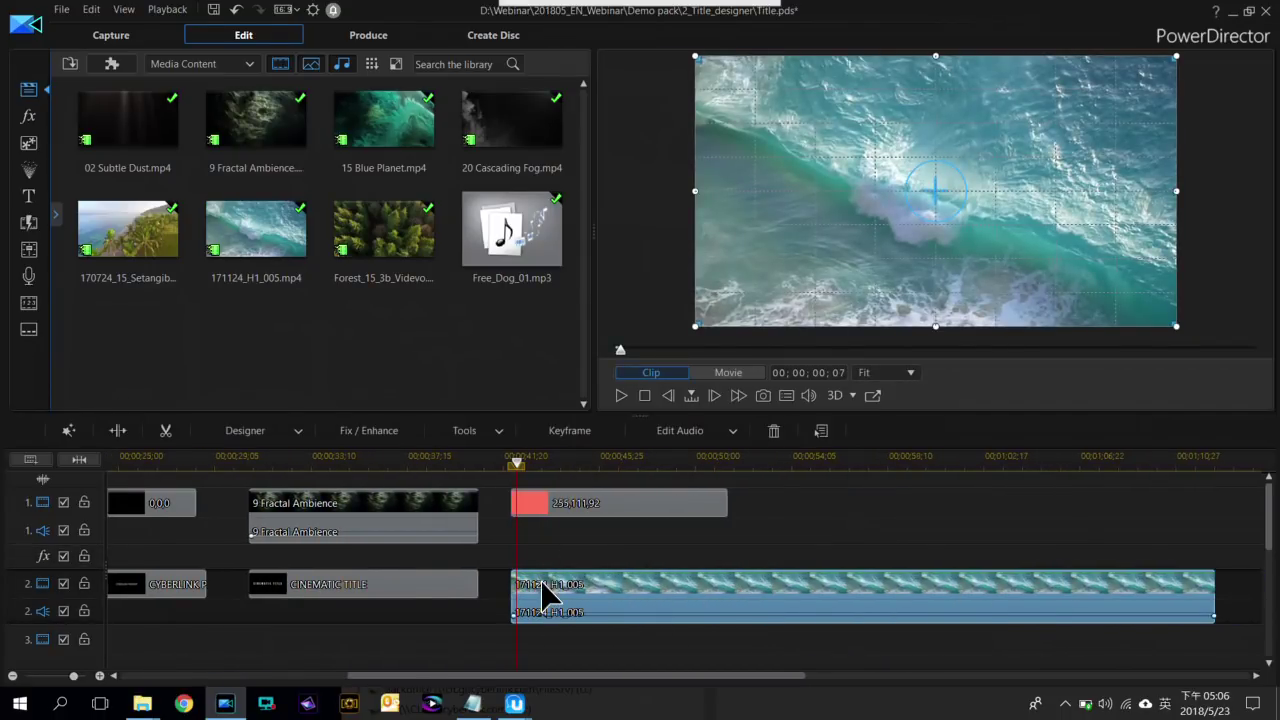
Open the 171124_H1_005 clip in the Mask Designer and apply the rectangle mask, shifted to the frame's left edge
{"action": "left_click", "coordinate": [287, 430]}
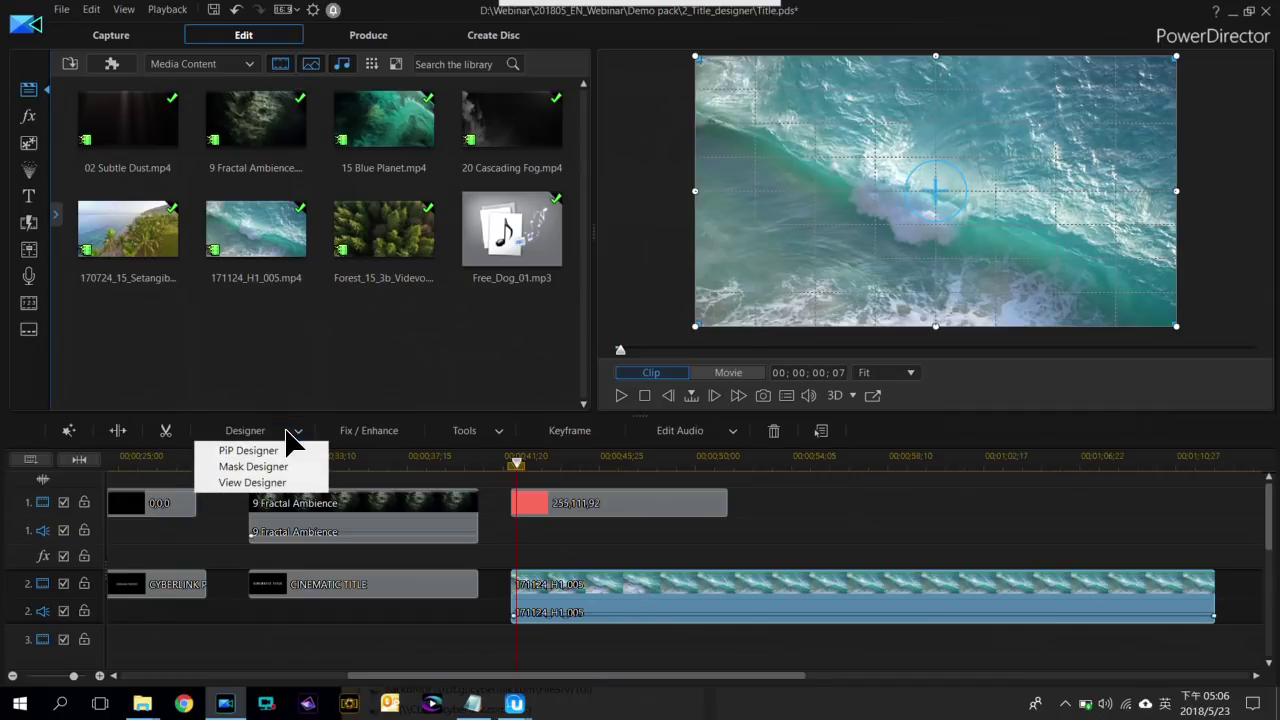
{"action": "left_click", "coordinate": [299, 465]}
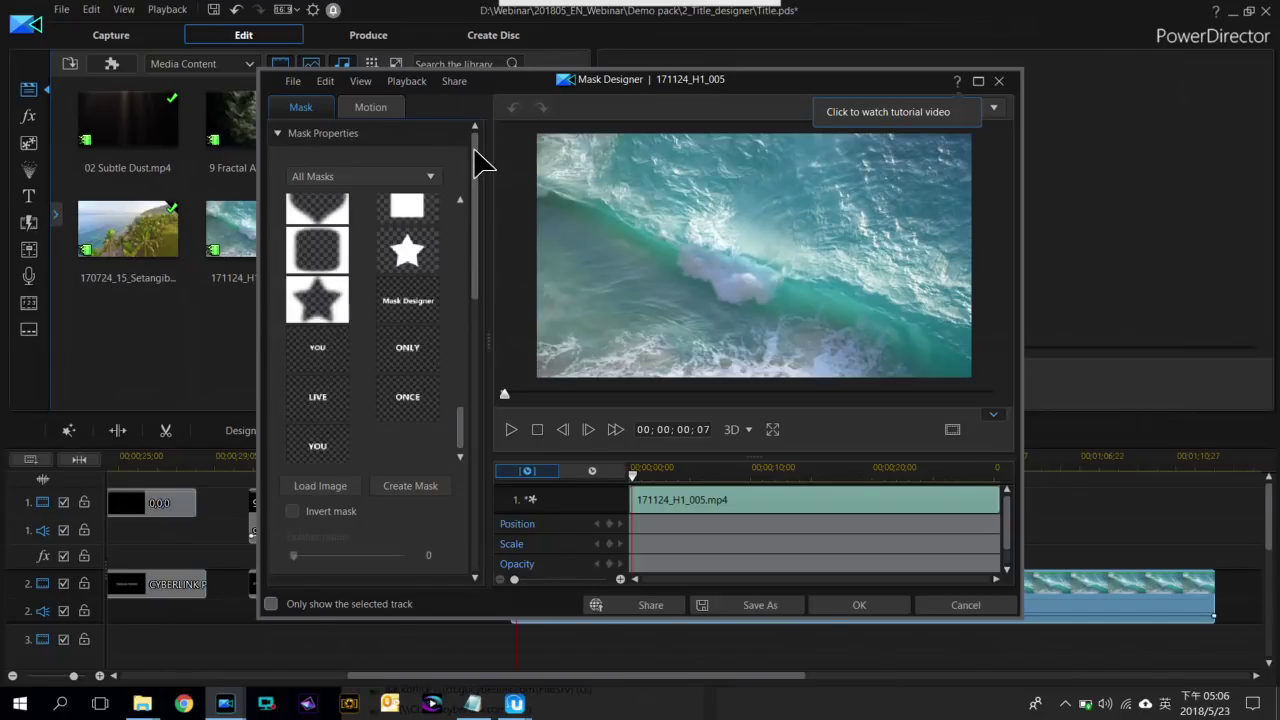
{"action": "mouse_move", "coordinate": [478, 160]}
{"action": "left_mouse_down"}
{"action": "mouse_move", "coordinate": [477, 206]}
{"action": "mouse_move", "coordinate": [480, 137]}
{"action": "left_mouse_up"}
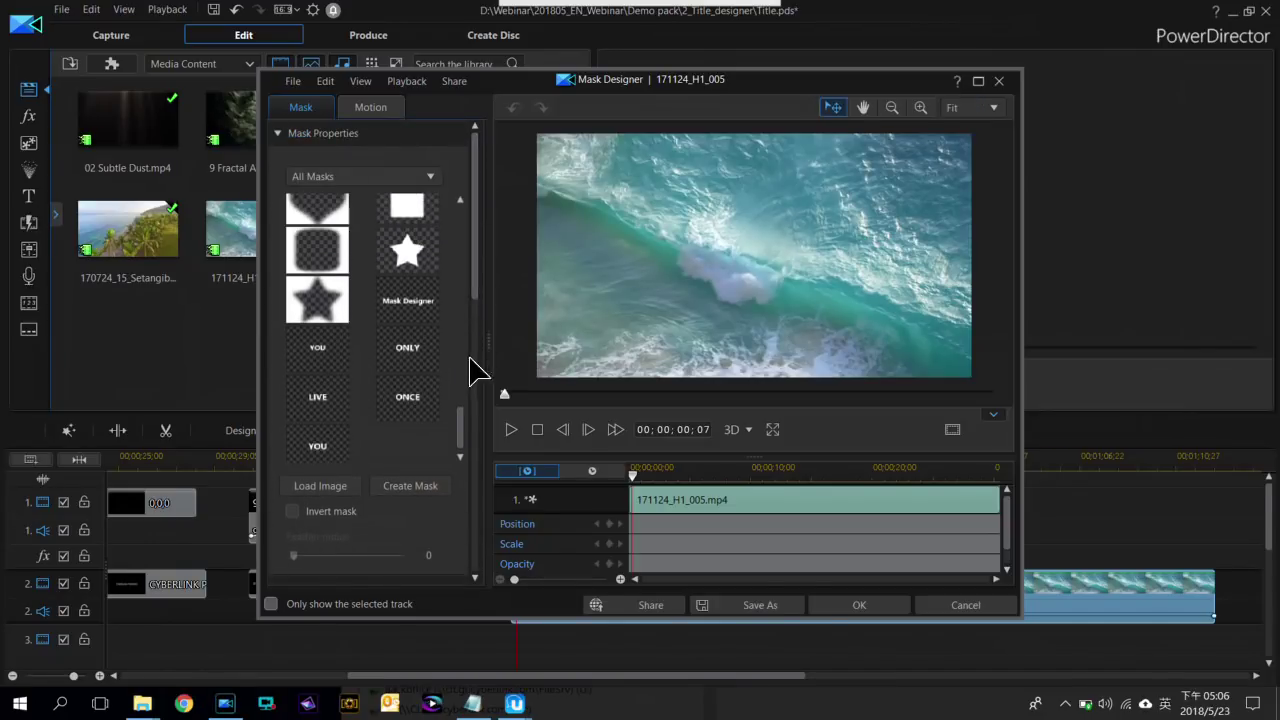
{"action": "left_click_drag", "start_coordinate": [462, 420], "coordinate": [477, 214]}
{"action": "left_click", "coordinate": [407, 216]}
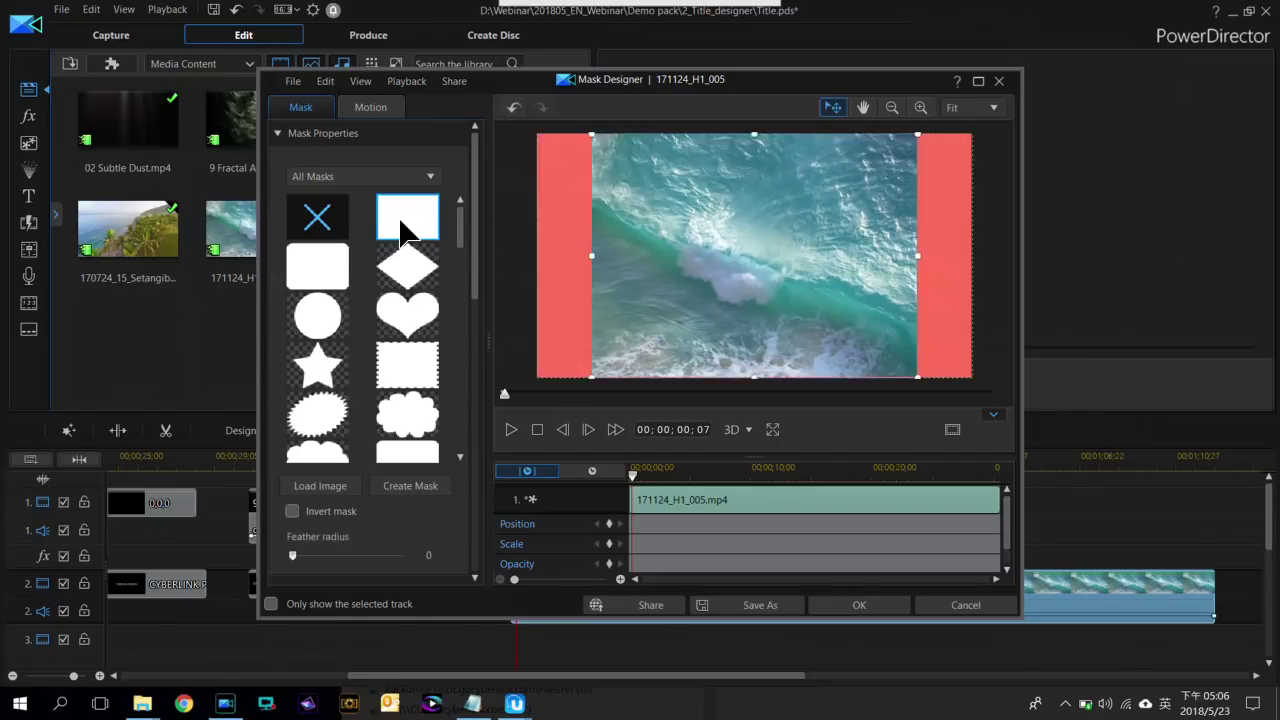
{"action": "left_click_drag", "start_coordinate": [736, 229], "coordinate": [679, 229]}
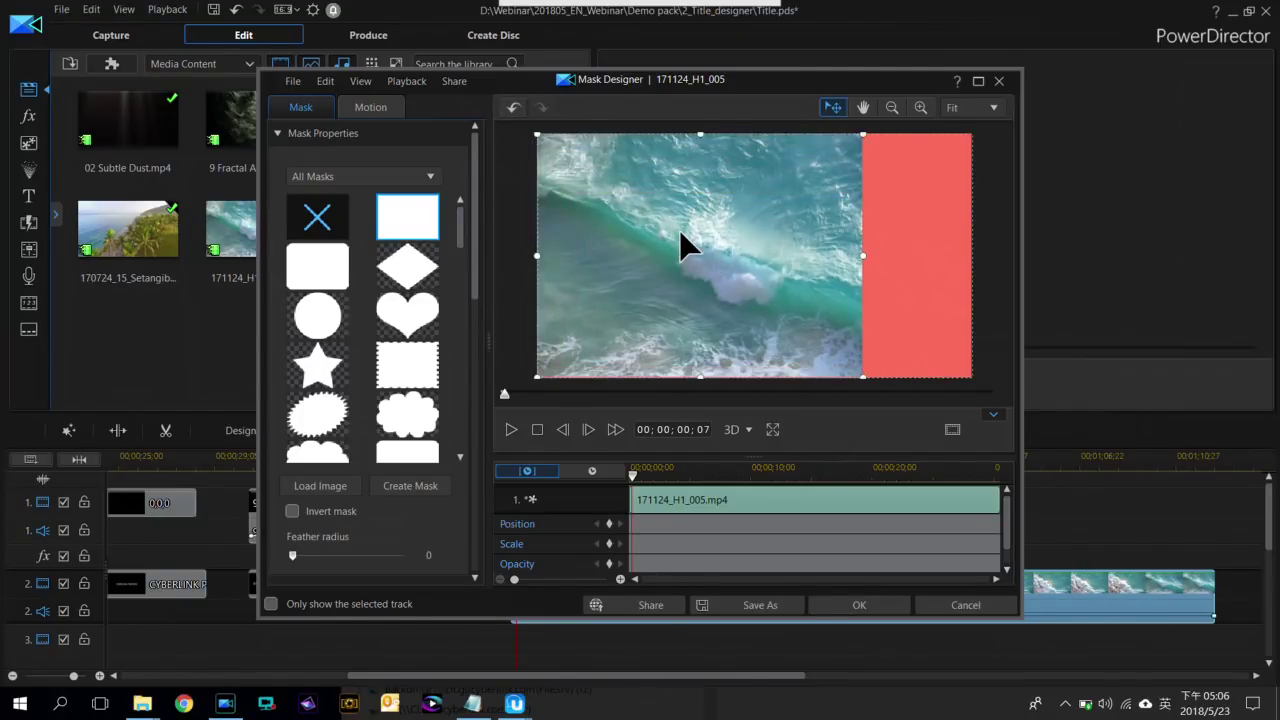
Apply the heart mask to the wave video, shift it toward the middle of the frame and scale it down
{"action": "left_click", "coordinate": [408, 321]}
{"action": "left_click_drag", "start_coordinate": [716, 228], "coordinate": [754, 228]}
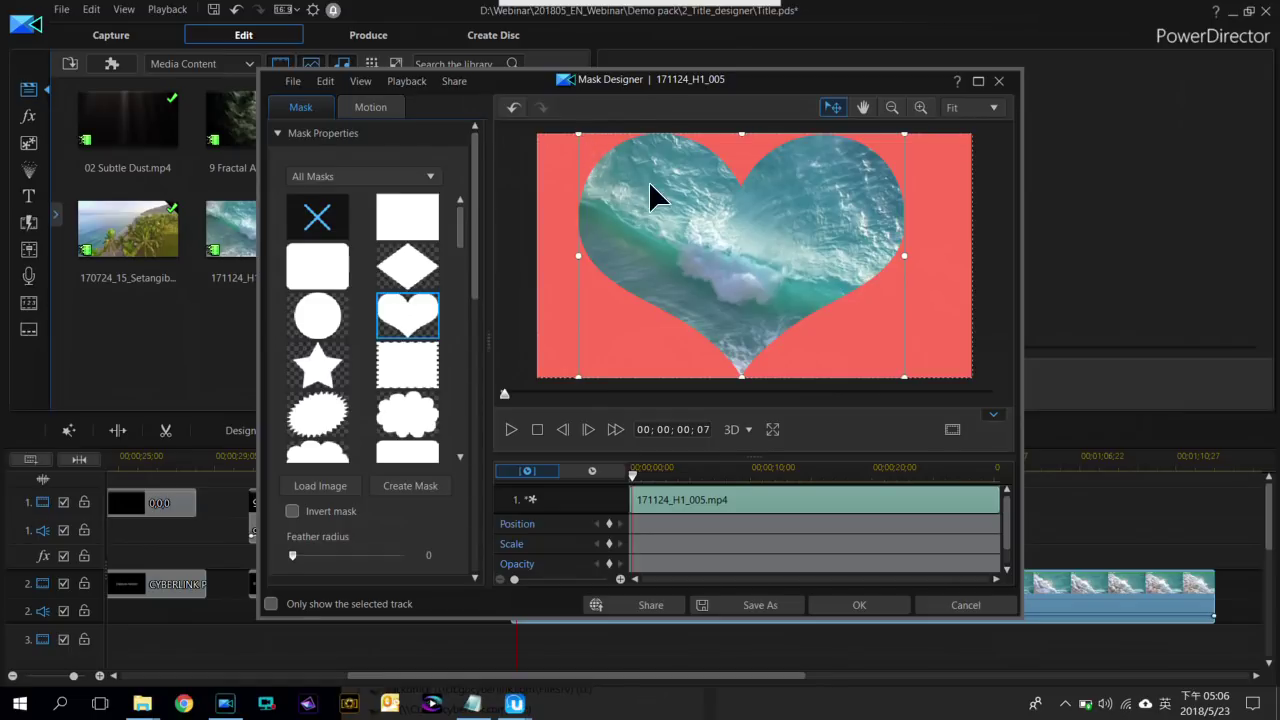
{"action": "left_click_drag", "start_coordinate": [580, 143], "coordinate": [660, 204]}
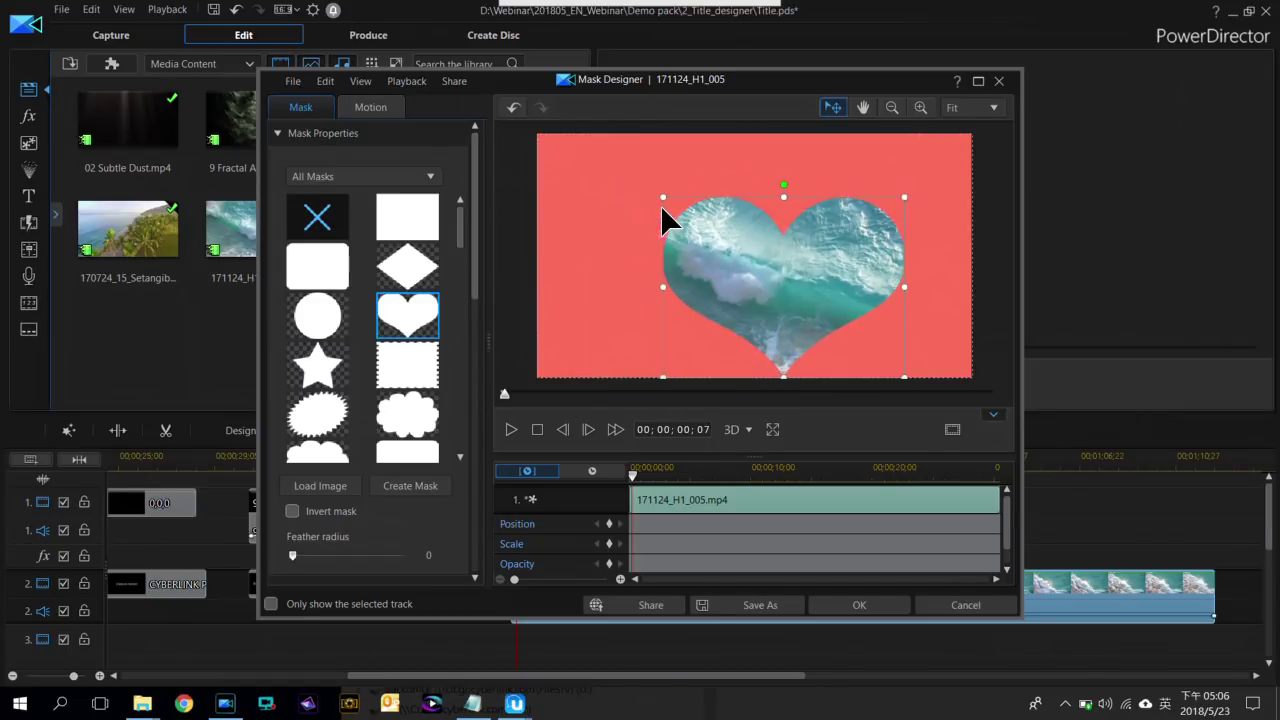
Try the circle, star, jagged ellipse and scalloped cloud masks on the wave video, and apply the X-shaped mask
{"action": "left_click", "coordinate": [340, 334]}
{"action": "left_click", "coordinate": [337, 368]}
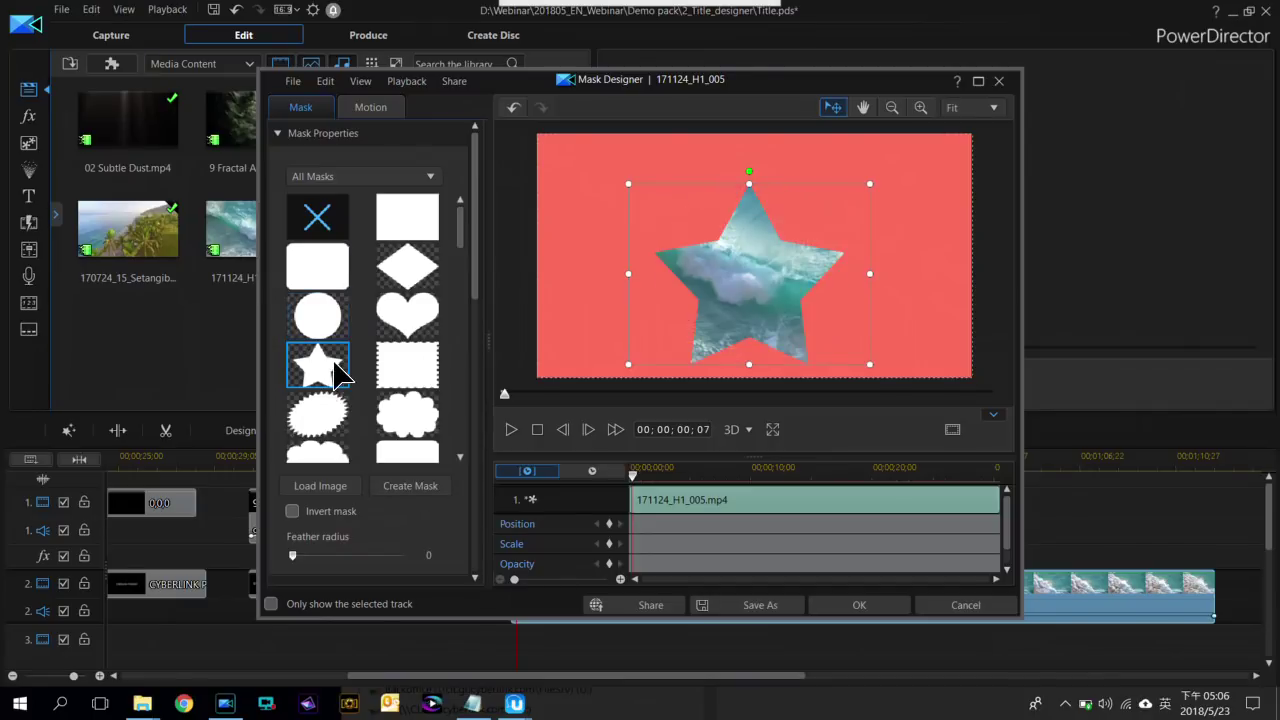
{"action": "scroll", "coordinate": [405, 370], "scroll_direction": "down", "scroll_amount": 2}
{"action": "left_click", "coordinate": [320, 368]}
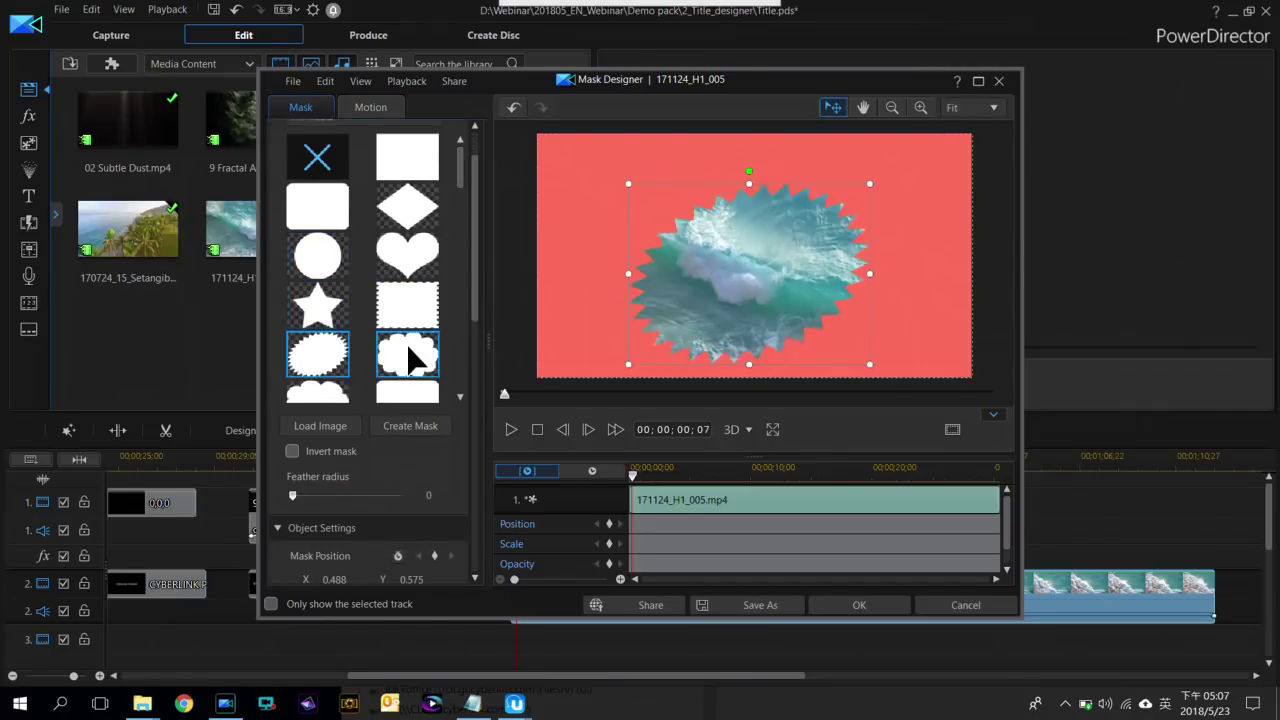
{"action": "left_click", "coordinate": [410, 358]}
{"action": "scroll", "coordinate": [412, 350], "scroll_direction": "down", "scroll_amount": 1}
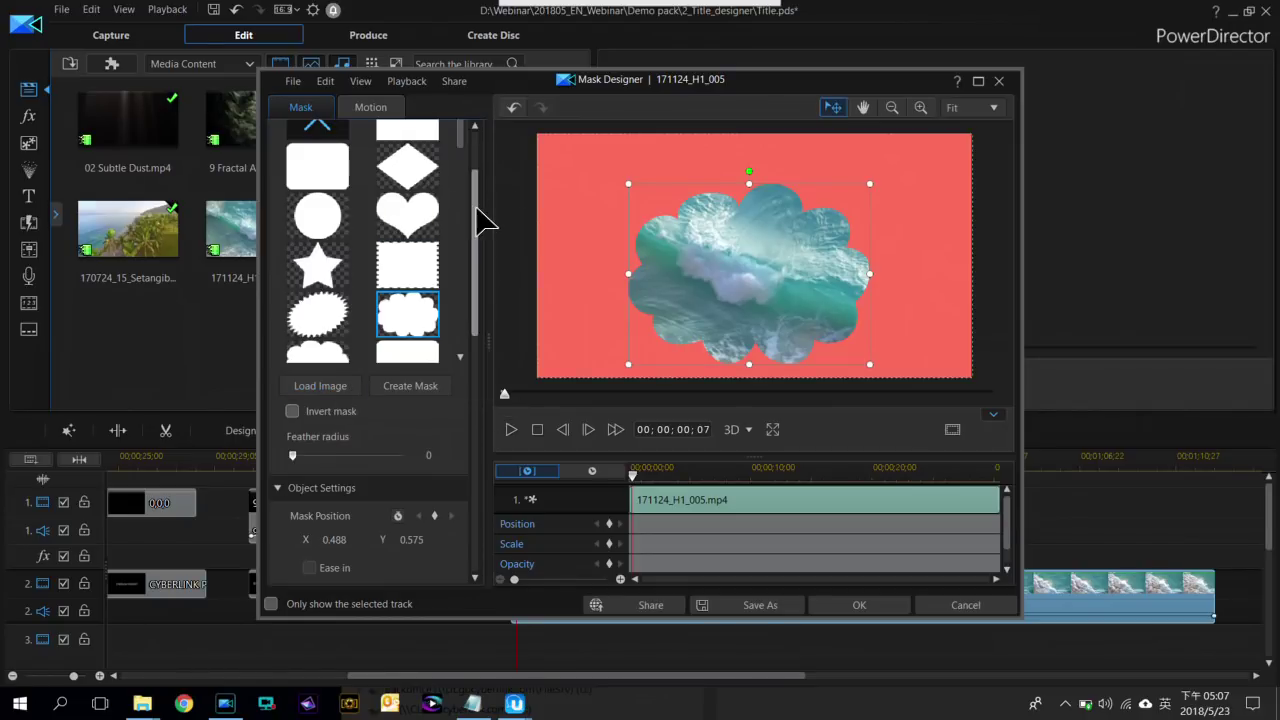
{"action": "scroll", "coordinate": [480, 208], "scroll_direction": "up", "scroll_amount": 3}
{"action": "scroll", "coordinate": [455, 220], "scroll_direction": "down", "scroll_amount": 10}
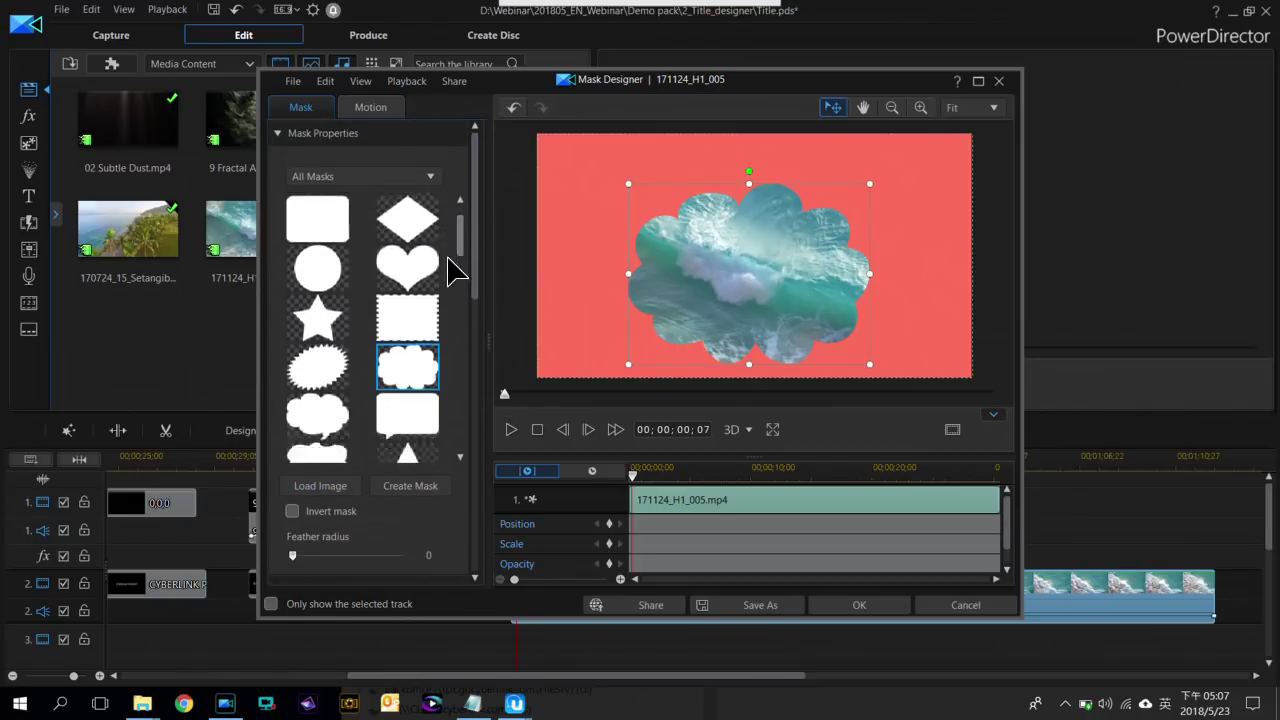
{"action": "left_click", "coordinate": [407, 292]}
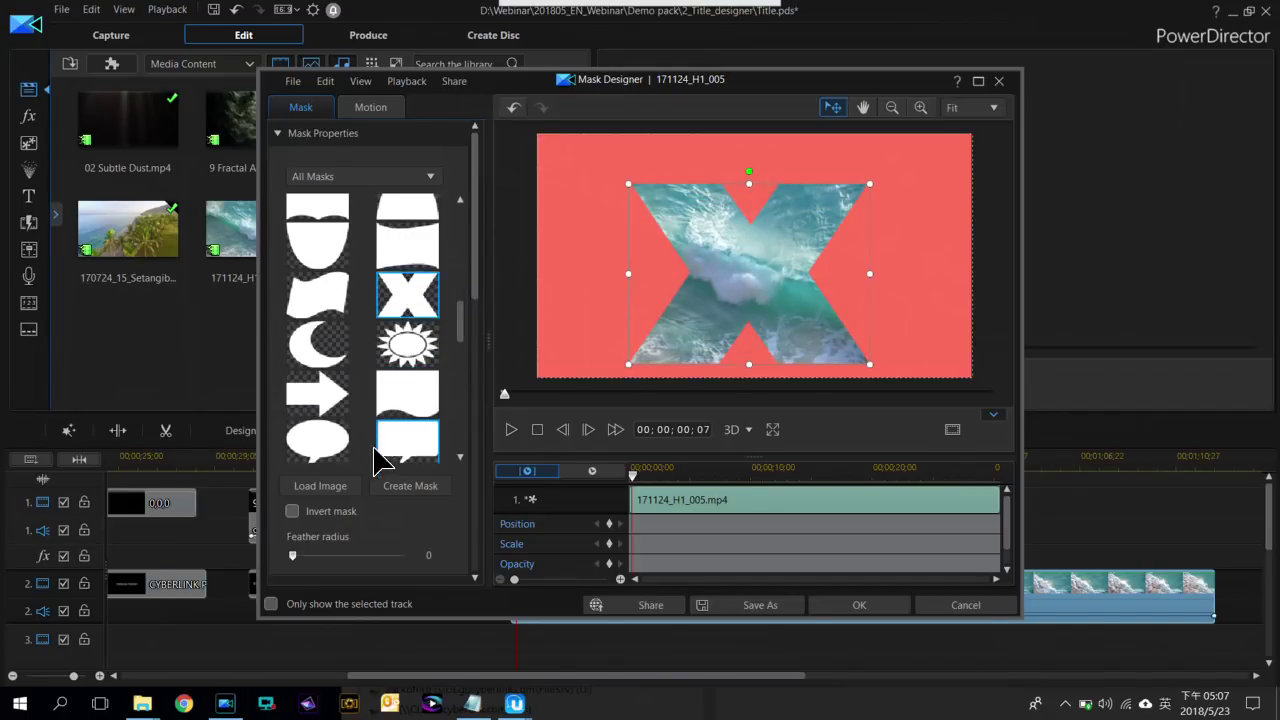
Create a custom text mask for the wave video that reads YOU
{"action": "scroll", "coordinate": [462, 343], "scroll_direction": "down", "scroll_amount": 1}
{"action": "left_click_drag", "start_coordinate": [459, 330], "coordinate": [457, 314]}
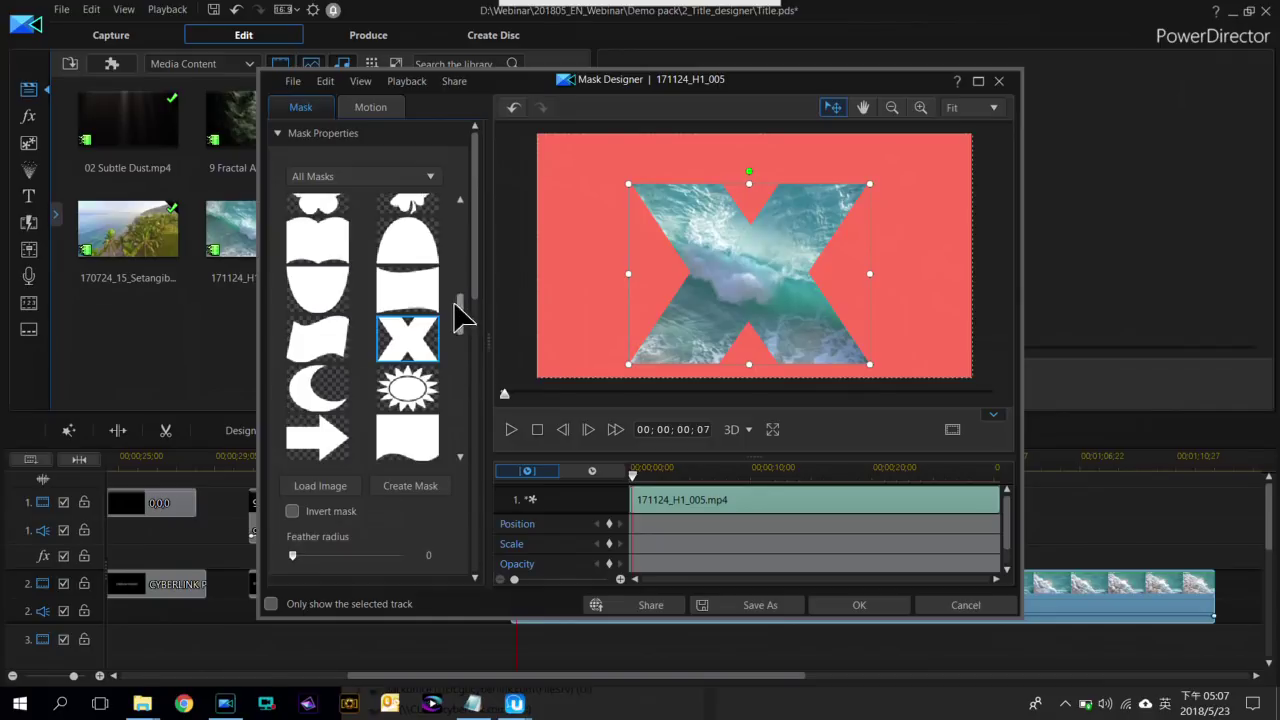
{"action": "left_click", "coordinate": [414, 487]}
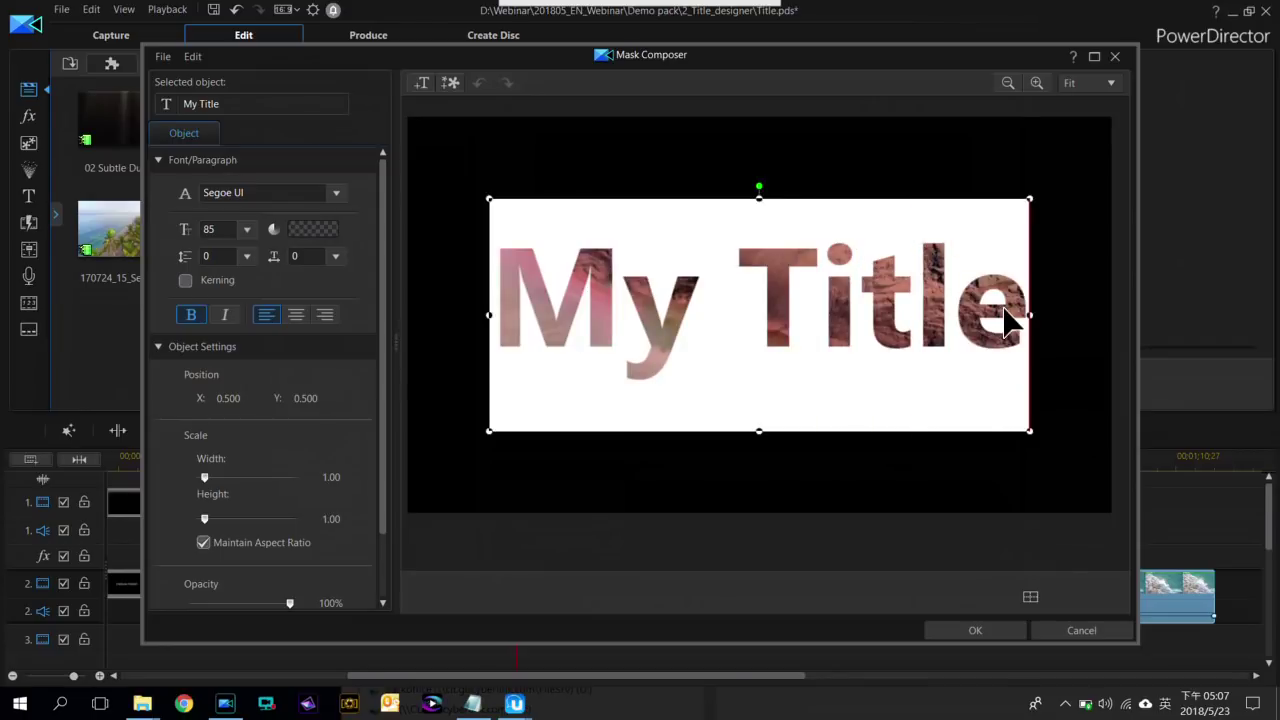
{"action": "left_click", "coordinate": [990, 318]}
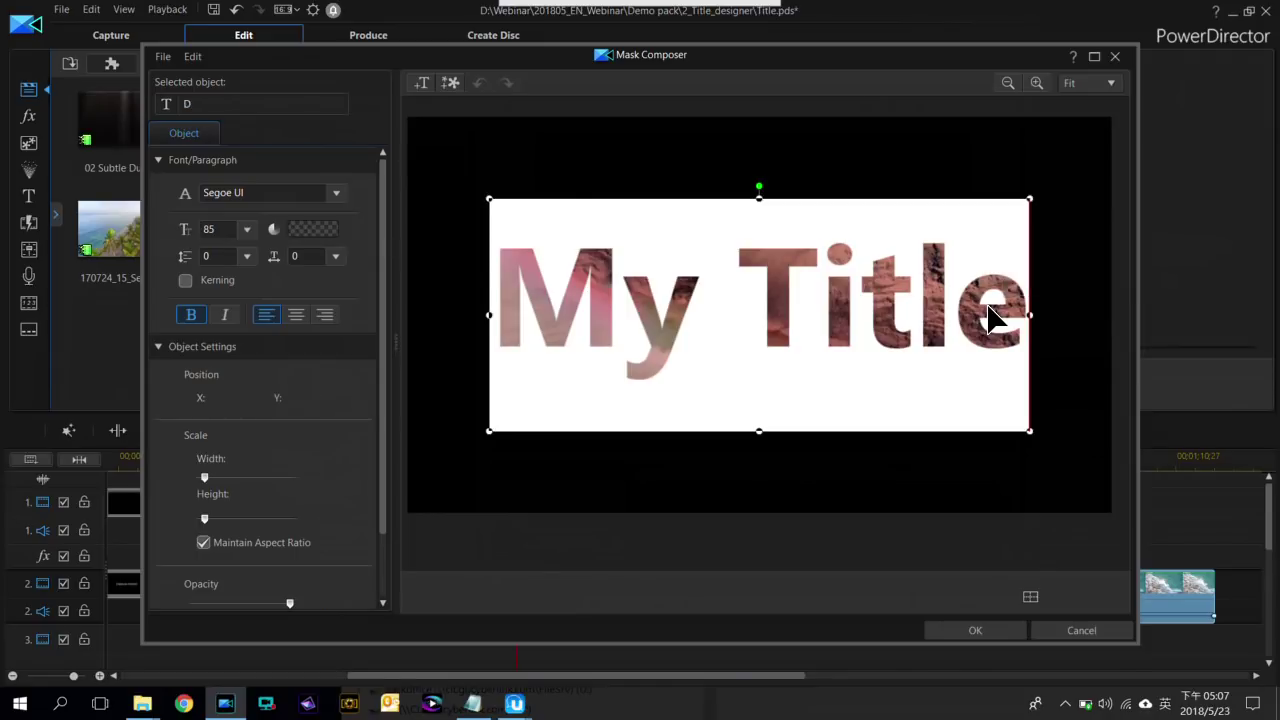
{"action": "type", "text": "D"}
{"action": "key", "text": "BackSpace"}
{"action": "type", "text": "YOU"}
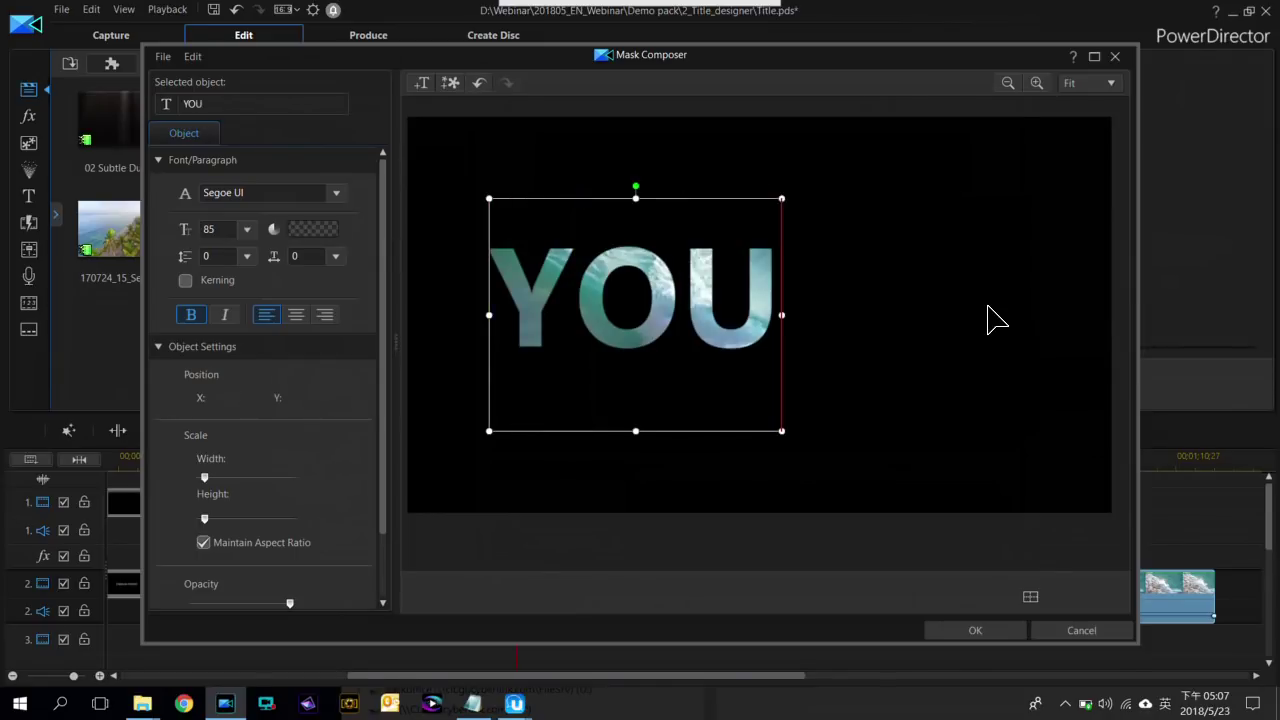
Align the YOU mask text to the horizontal center and apply the text mask to the wave clip
{"action": "right_click", "coordinate": [684, 192]}
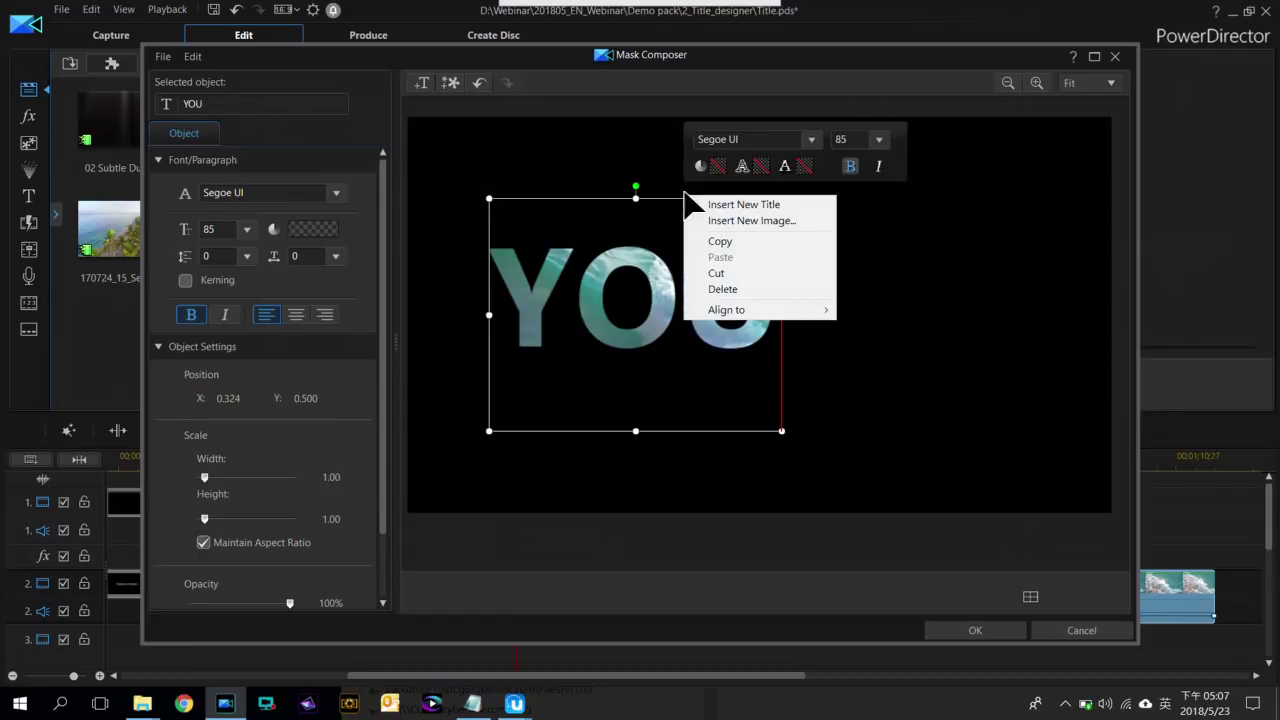
{"action": "mouse_move", "coordinate": [757, 312]}
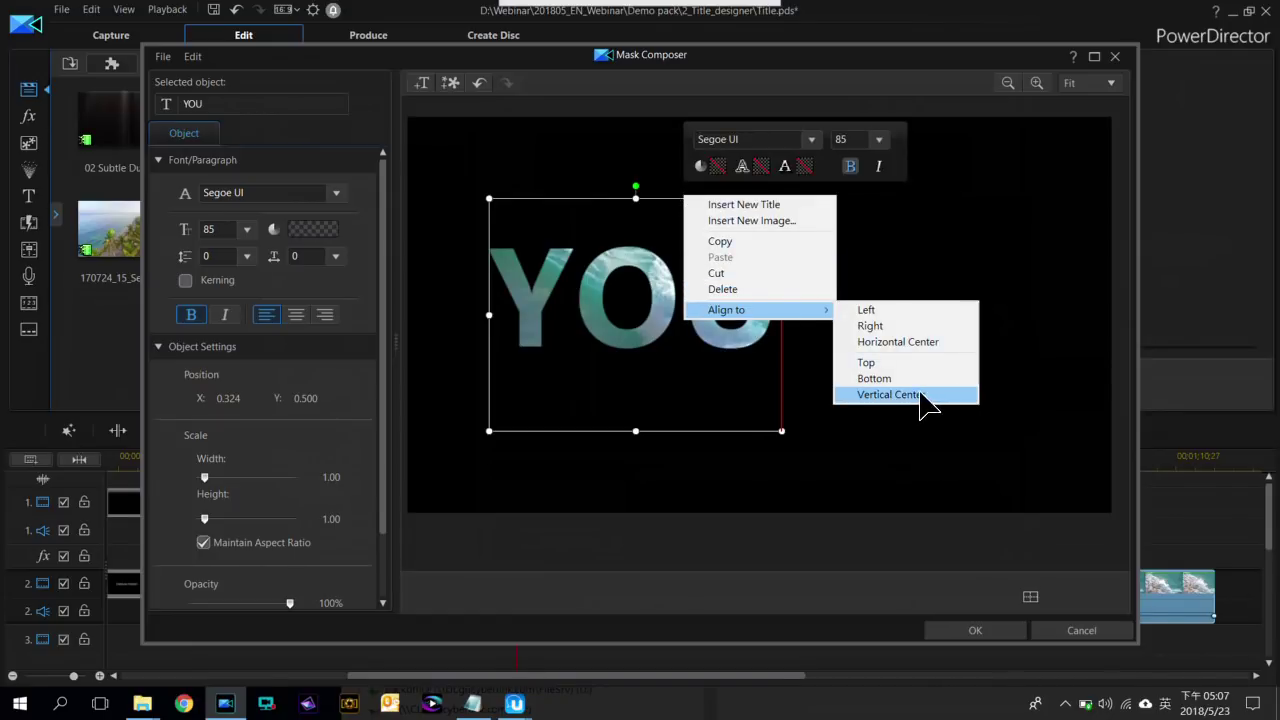
{"action": "left_click", "coordinate": [903, 342]}
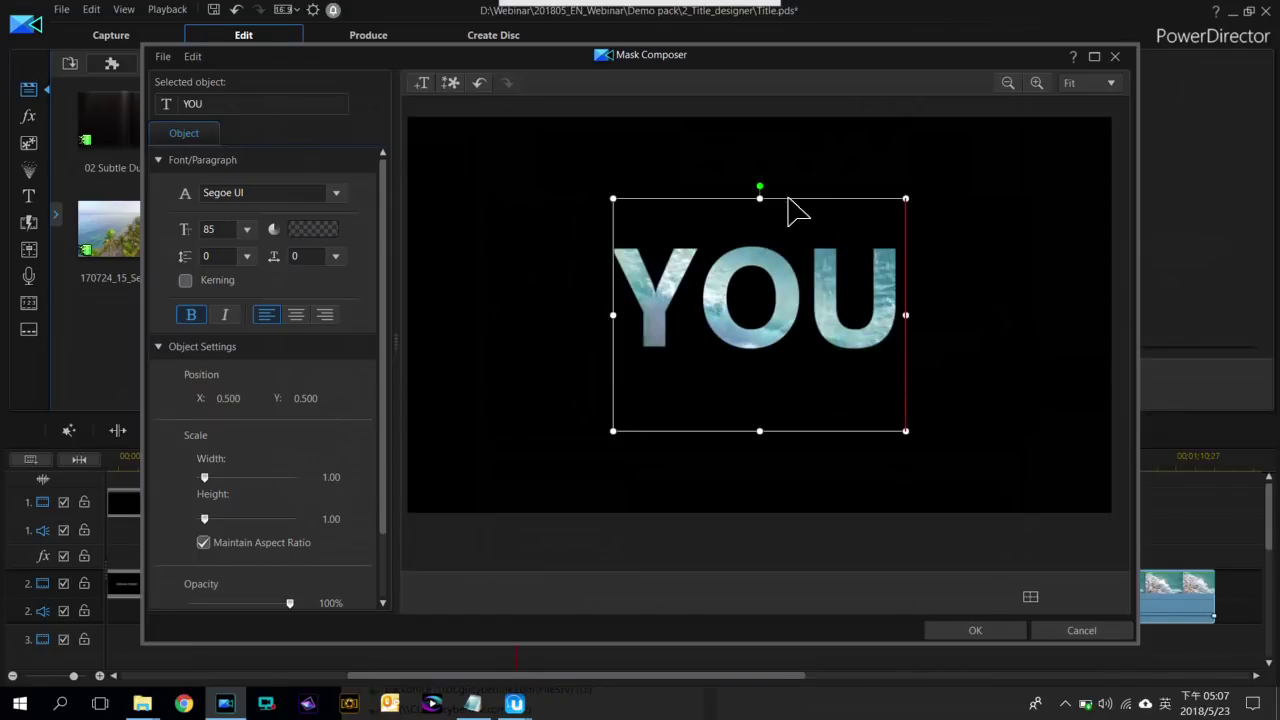
{"action": "left_click", "coordinate": [985, 632]}
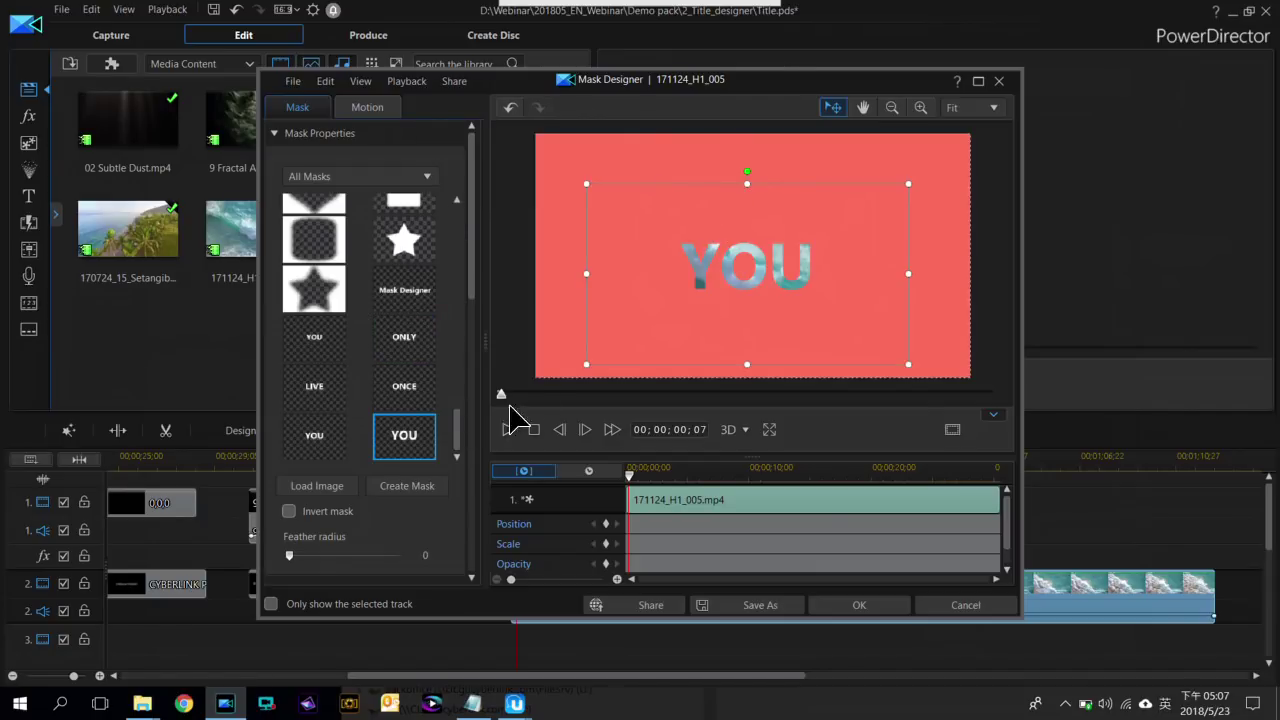
{"action": "left_click", "coordinate": [857, 607]}
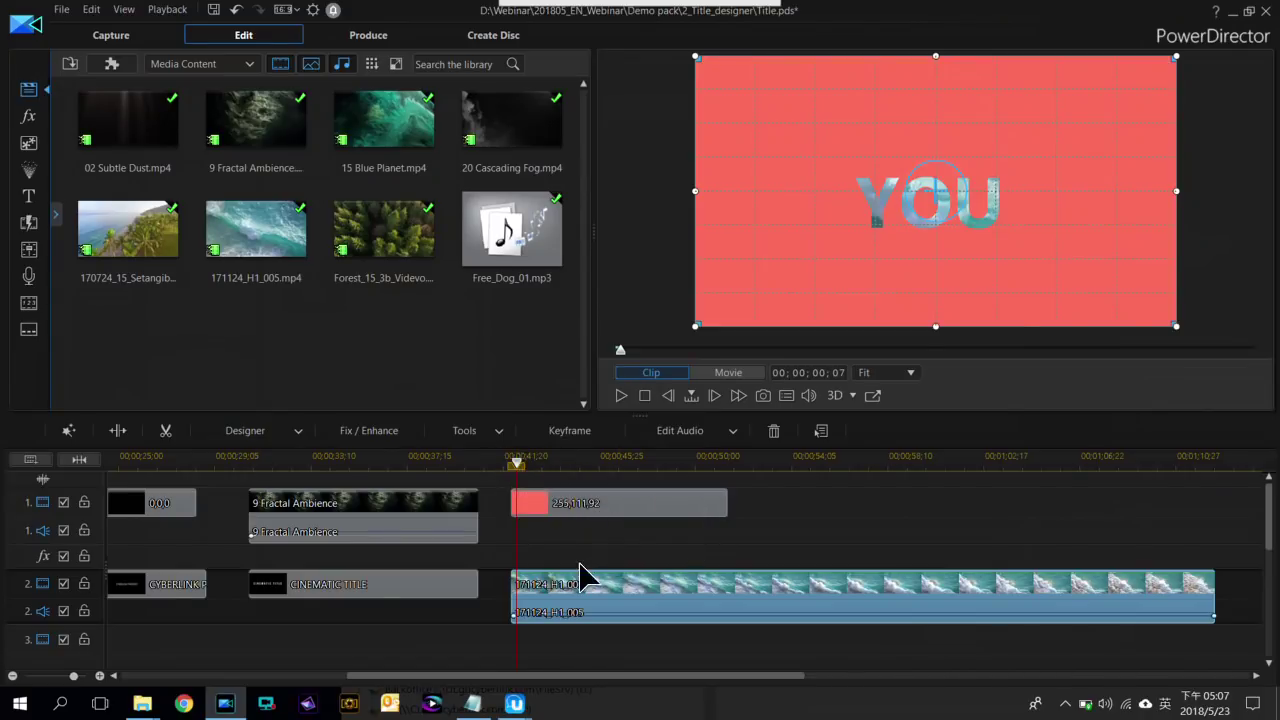
Trim the masked wave clip to about 26 frames and place the Forest_15_3b_Videvo clip directly behind it on track 2
{"action": "left_click_drag", "start_coordinate": [1213, 600], "coordinate": [529, 583]}
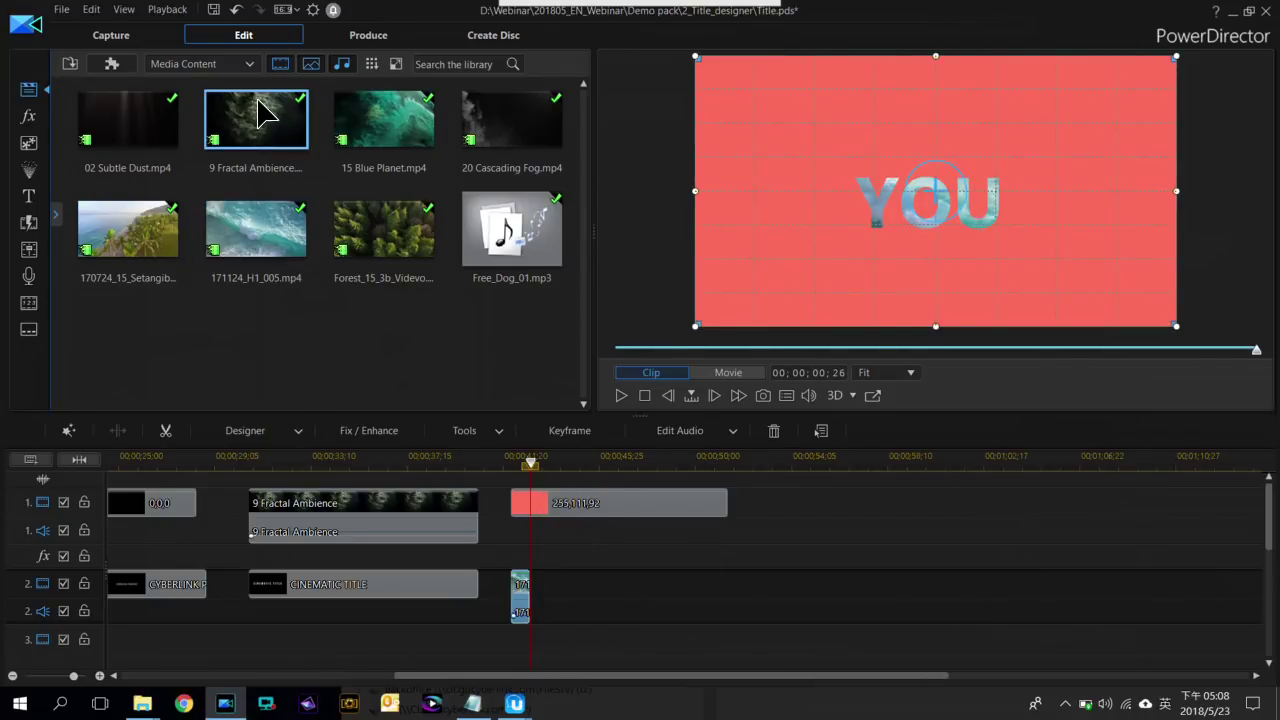
{"action": "left_click_drag", "start_coordinate": [560, 590], "coordinate": [592, 592]}
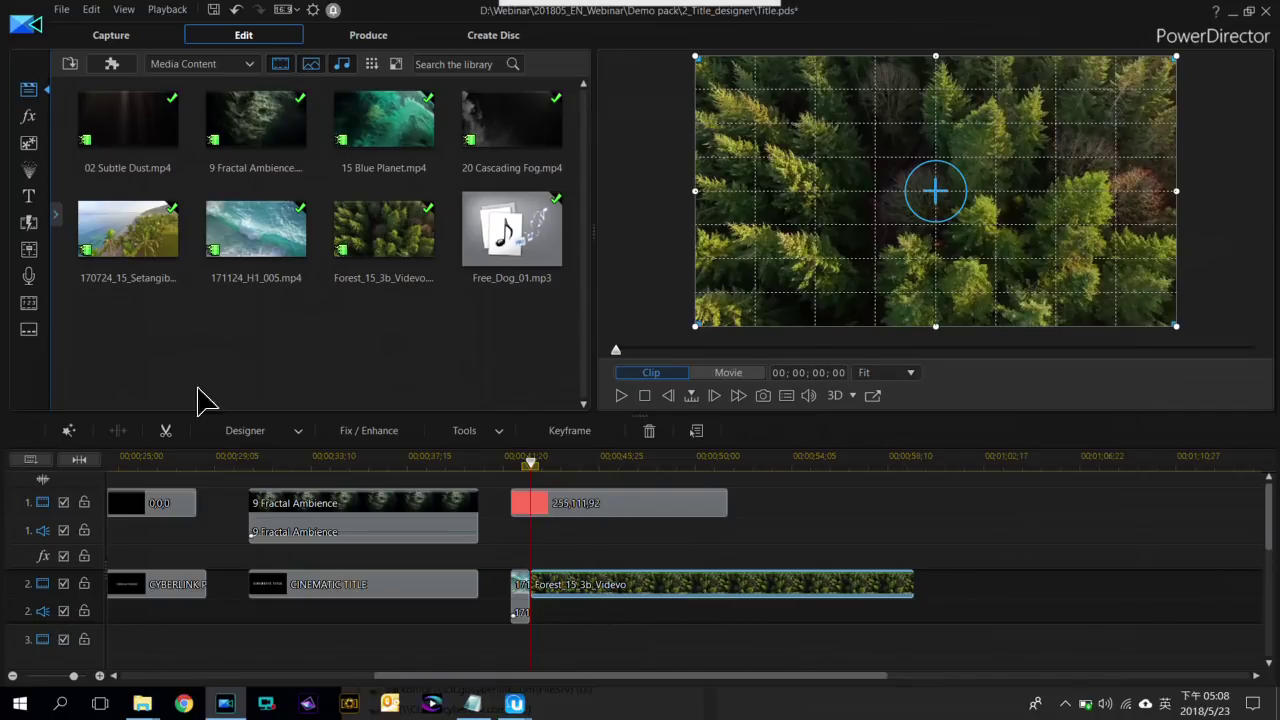
Open the forest clip in the Mask Designer and create a custom text mask that reads ONLY
{"action": "left_click", "coordinate": [277, 430]}
{"action": "left_click", "coordinate": [264, 466]}
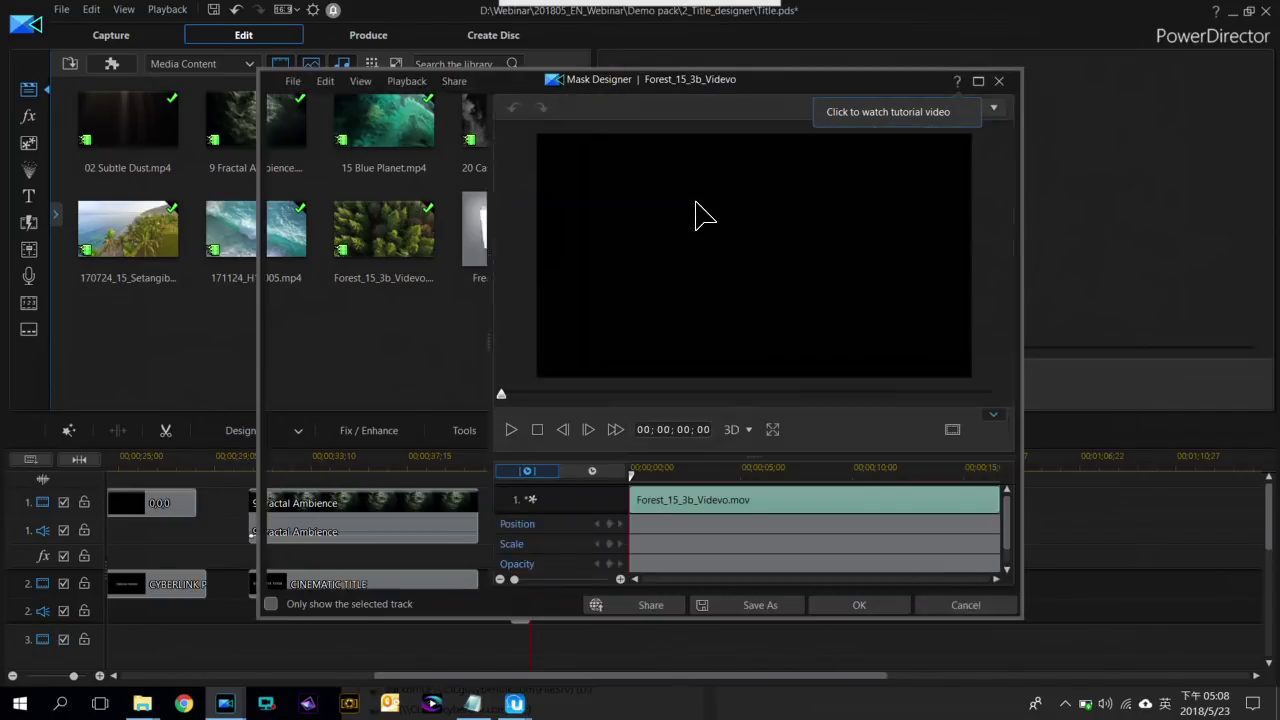
{"action": "left_click_drag", "start_coordinate": [480, 263], "coordinate": [480, 322]}
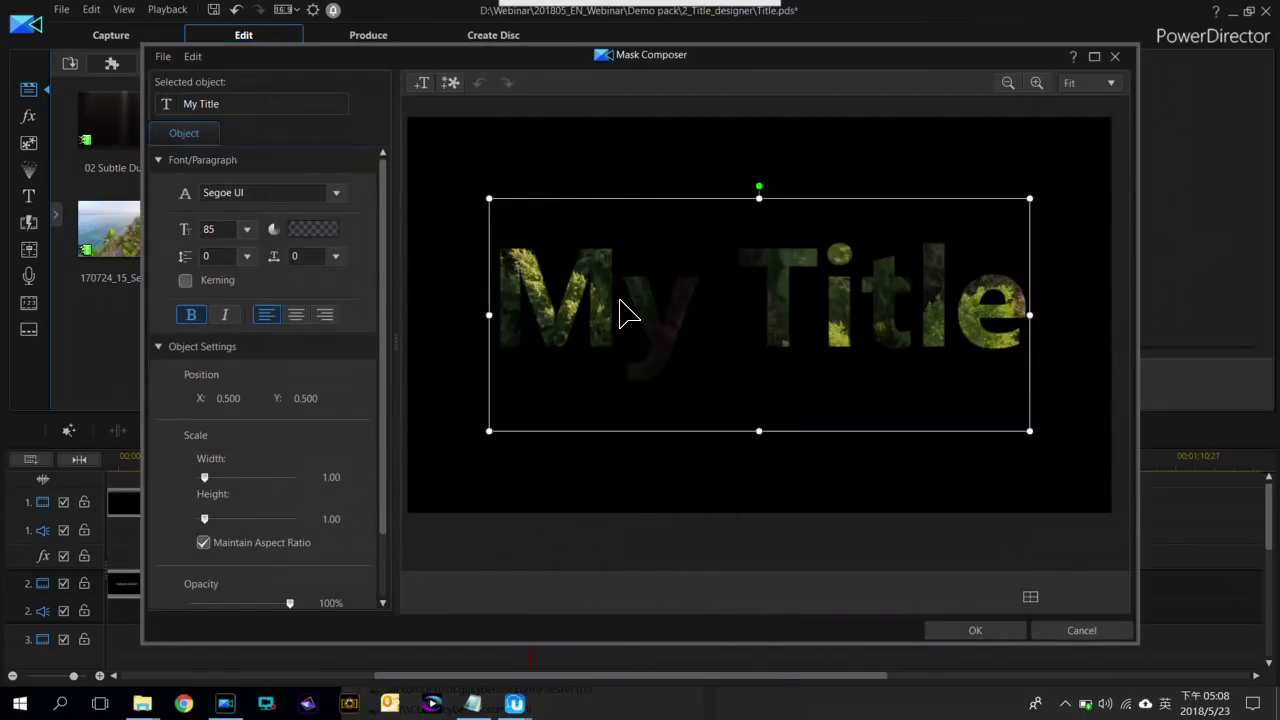
{"action": "double_click", "coordinate": [620, 300]}
{"action": "type", "text": "D"}
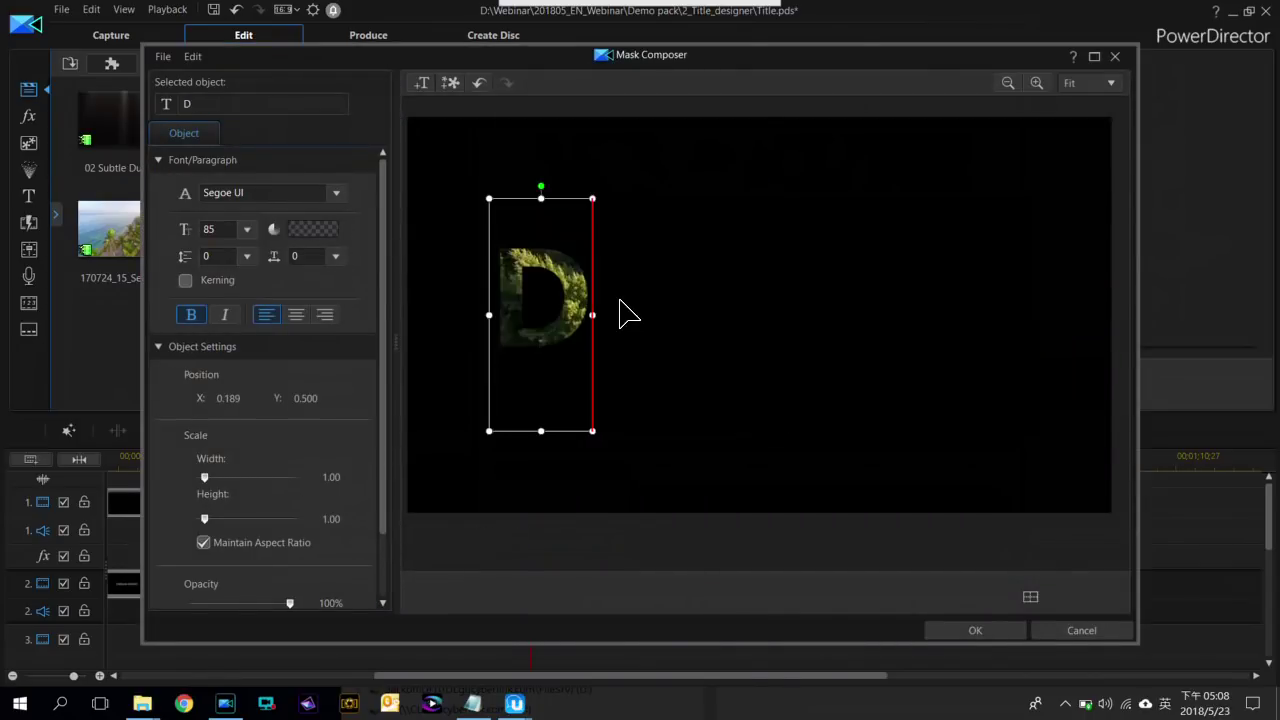
{"action": "key", "text": "BackSpace"}
{"action": "type", "text": "ONLY"}
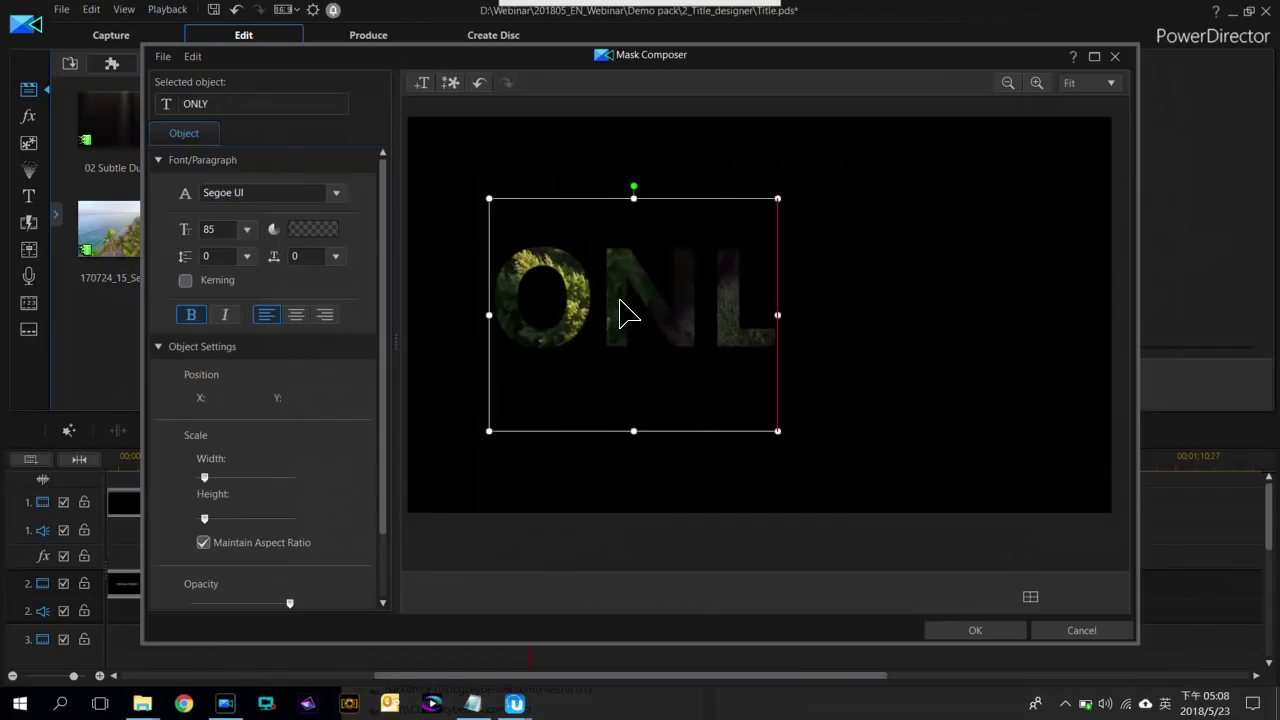
Align the ONLY mask text to the horizontal center and apply the text mask to the forest clip
{"action": "right_click", "coordinate": [726, 194]}
{"action": "mouse_move", "coordinate": [871, 312]}
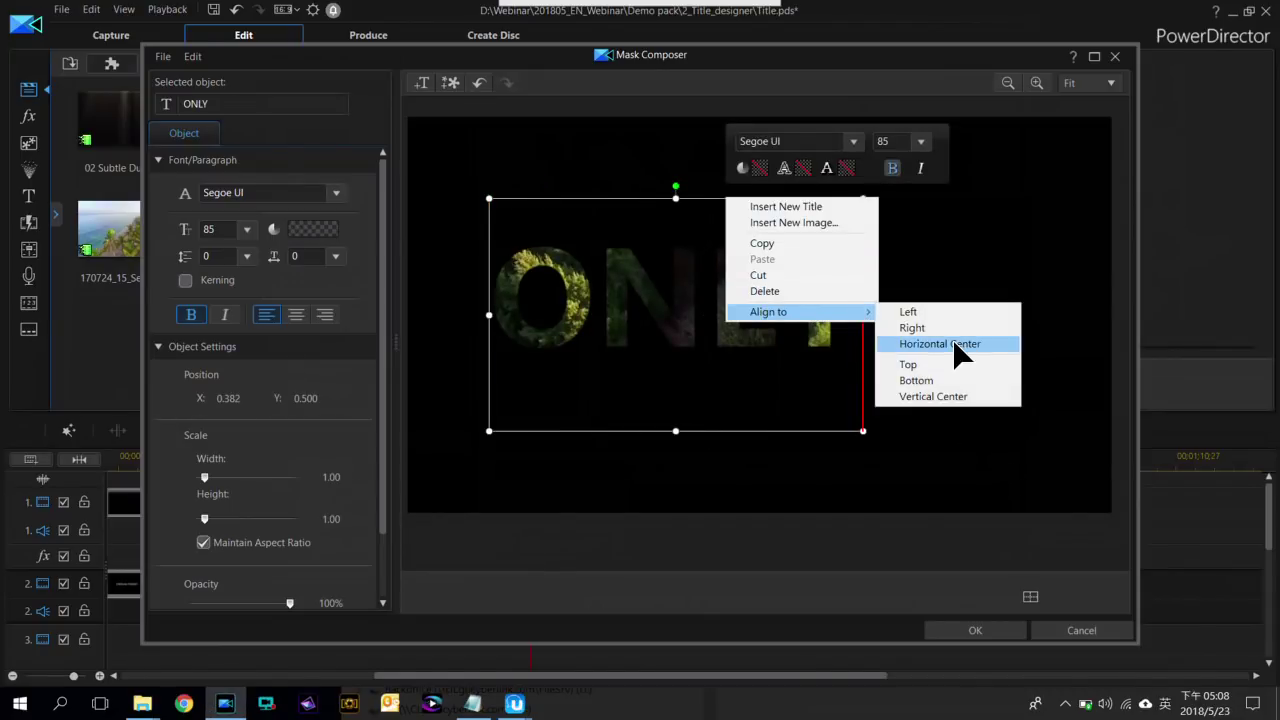
{"action": "left_click", "coordinate": [915, 268]}
{"action": "left_click", "coordinate": [965, 630]}
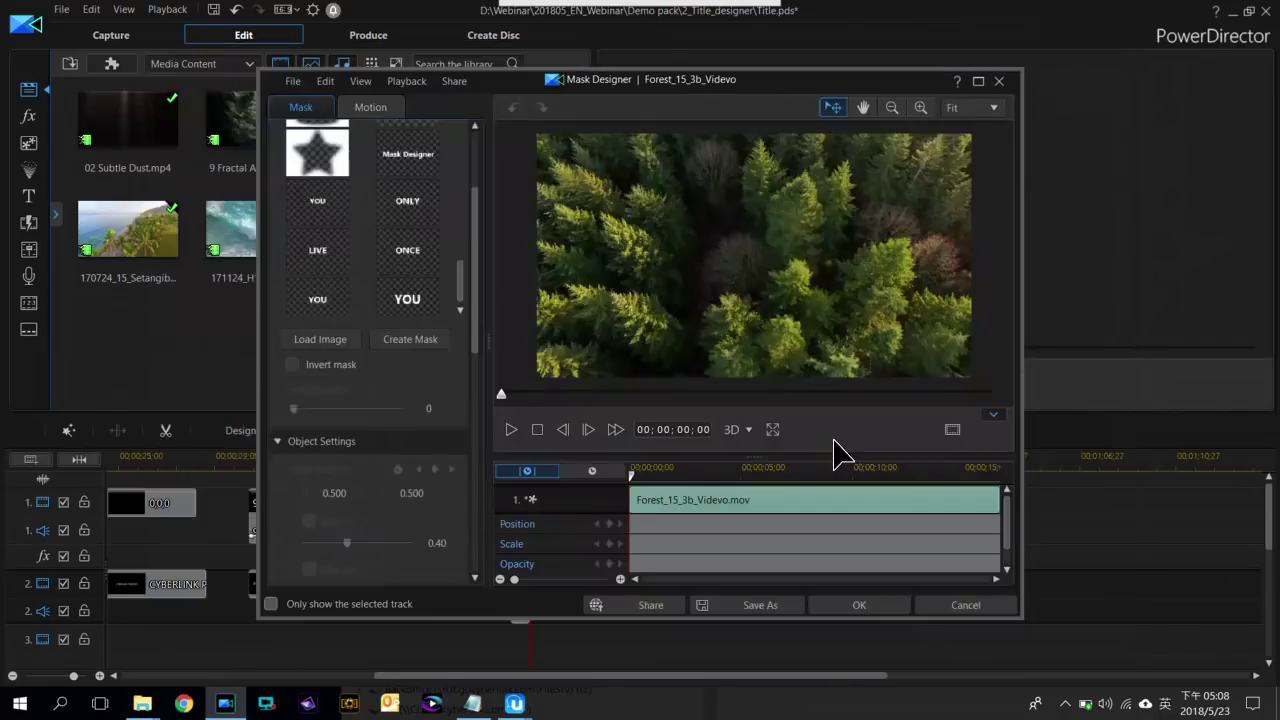
{"action": "left_click", "coordinate": [858, 605]}
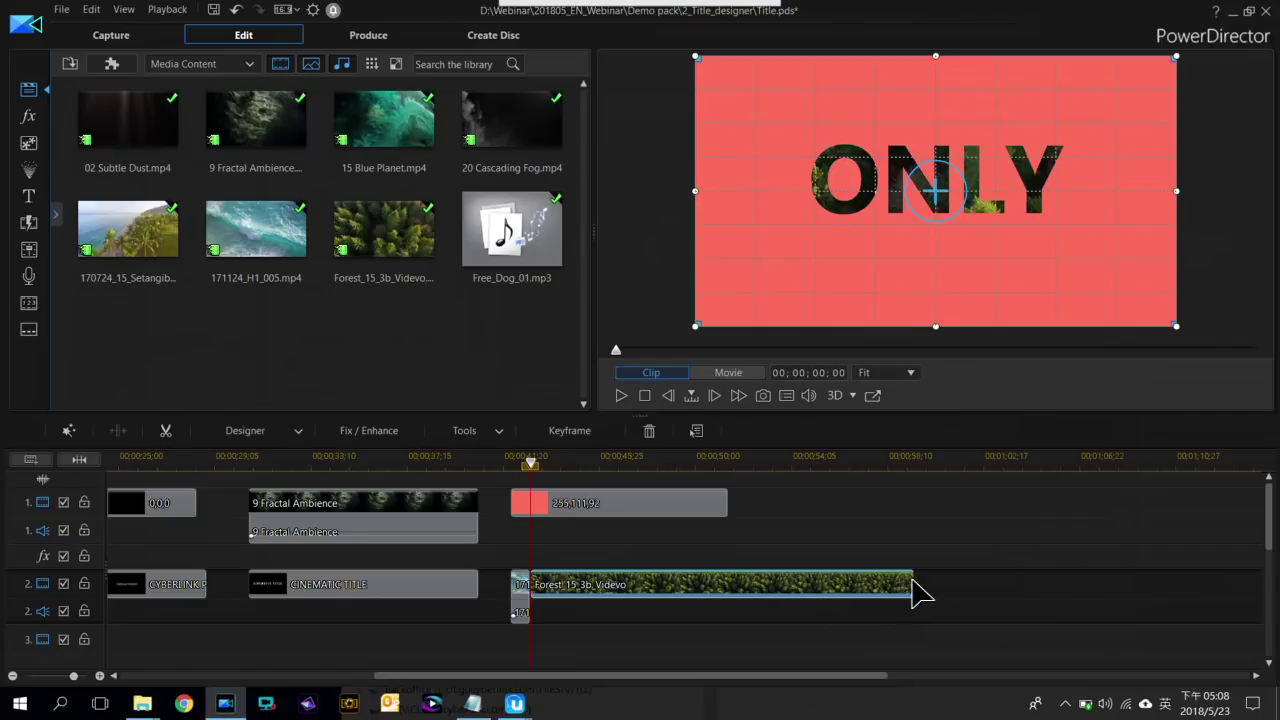
Trim the forest clip to about the same length as the wave clip and play back the YOU and ONLY clips
{"action": "left_click_drag", "start_coordinate": [912, 585], "coordinate": [551, 588]}
{"action": "left_click", "coordinate": [519, 458]}
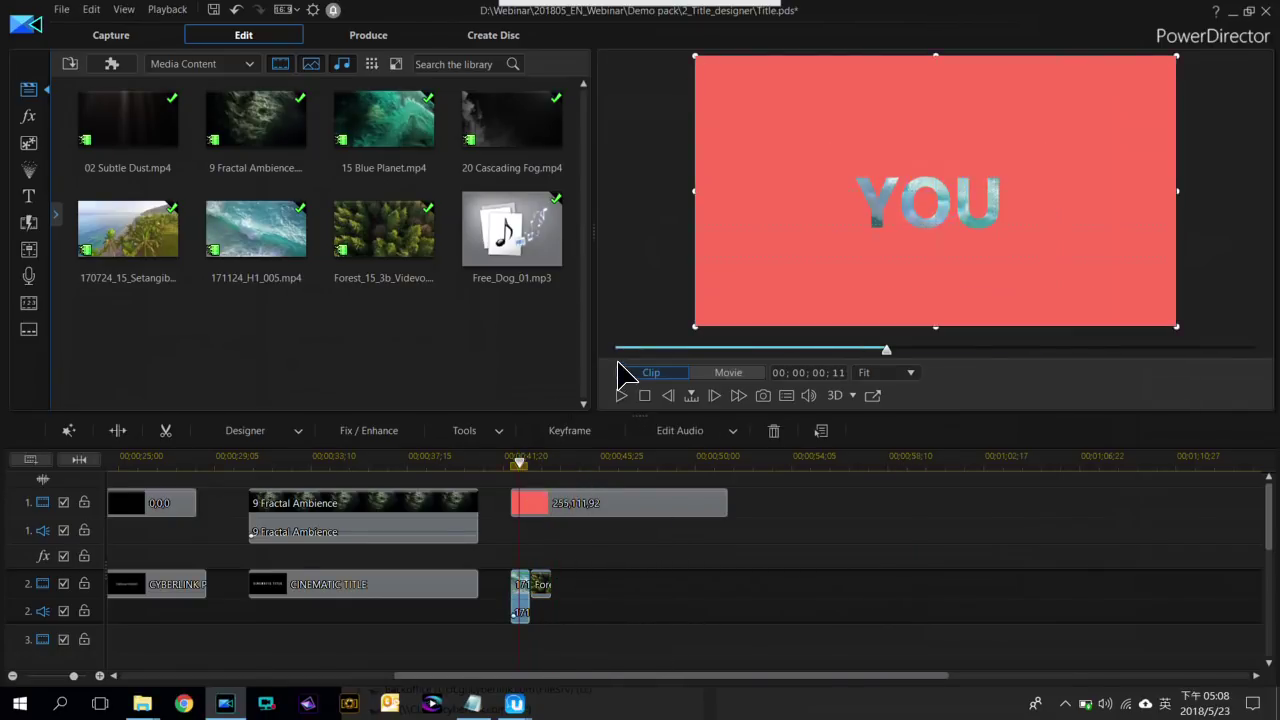
{"action": "key", "text": "space"}
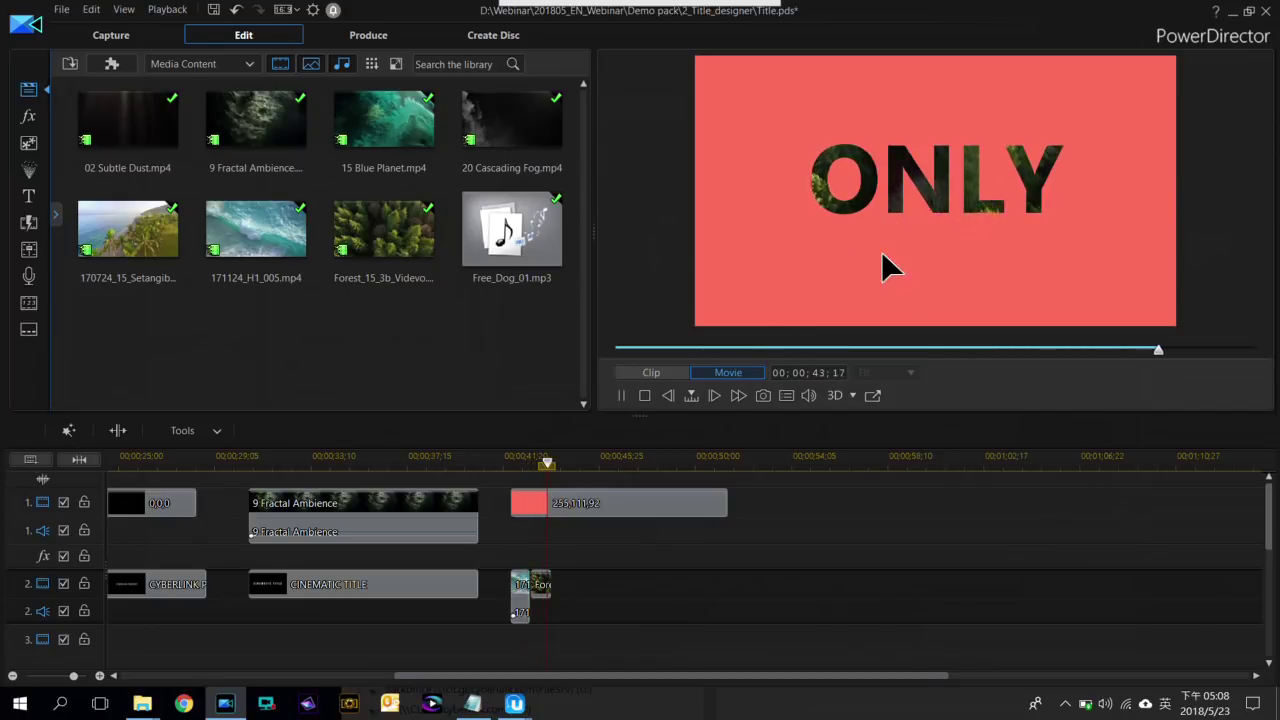
{"action": "key", "text": "space"}
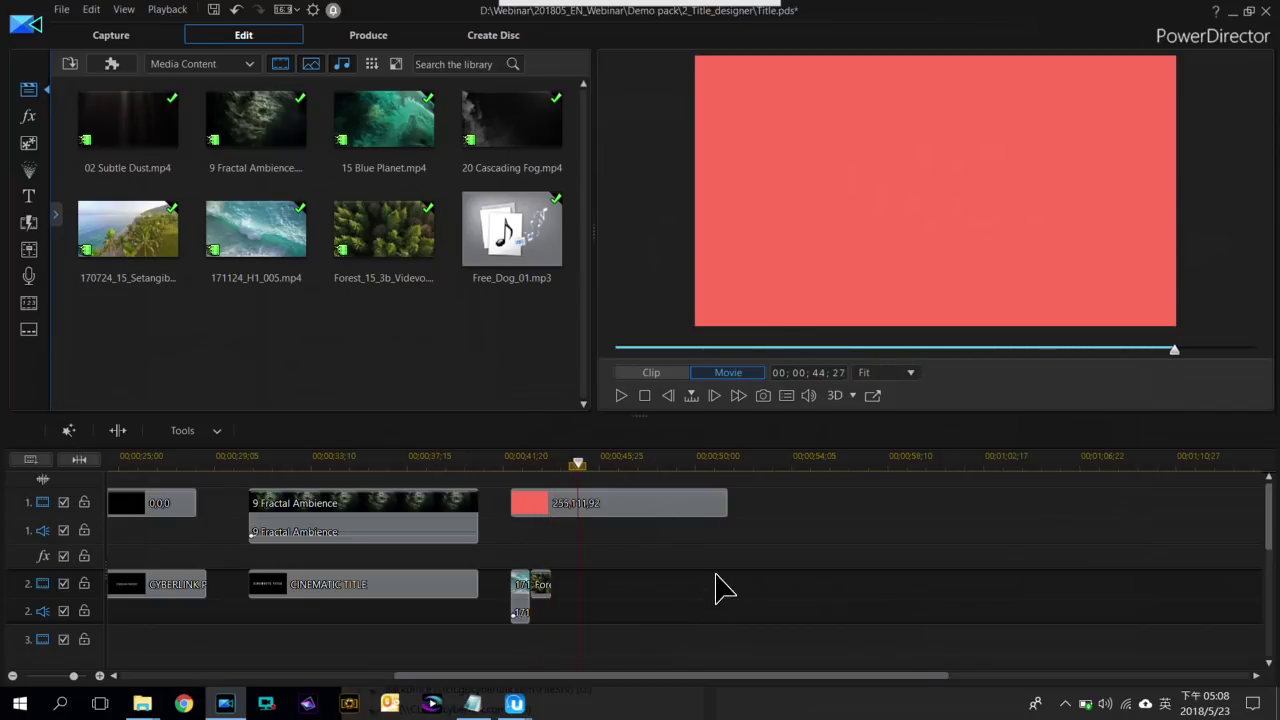
Play the earlier red color board sequence with its short masked clips, starting at about 17 seconds on the timeline
{"action": "scroll", "coordinate": [591, 655], "scroll_direction": "down", "scroll_amount": 3}
{"action": "left_click_drag", "start_coordinate": [527, 678], "coordinate": [290, 690]}
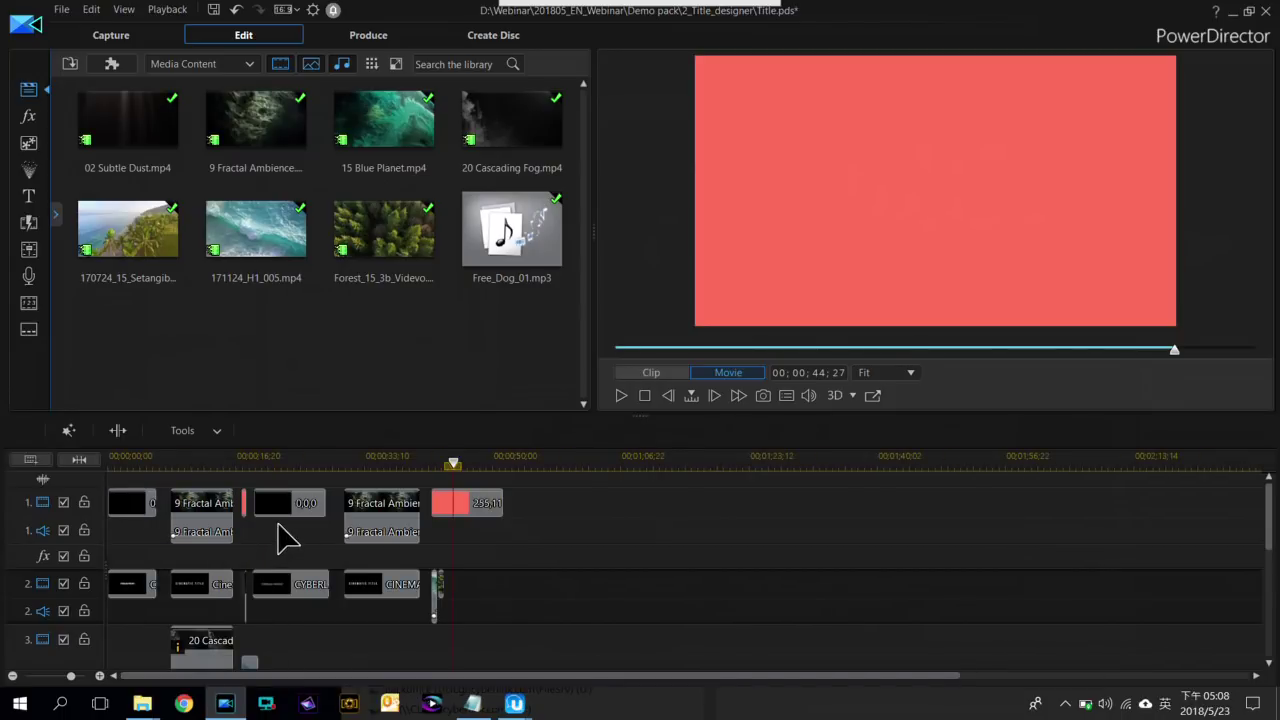
{"action": "scroll", "coordinate": [288, 540], "scroll_direction": "up", "scroll_amount": 2}
{"action": "scroll", "coordinate": [520, 543], "scroll_direction": "up", "scroll_amount": 2}
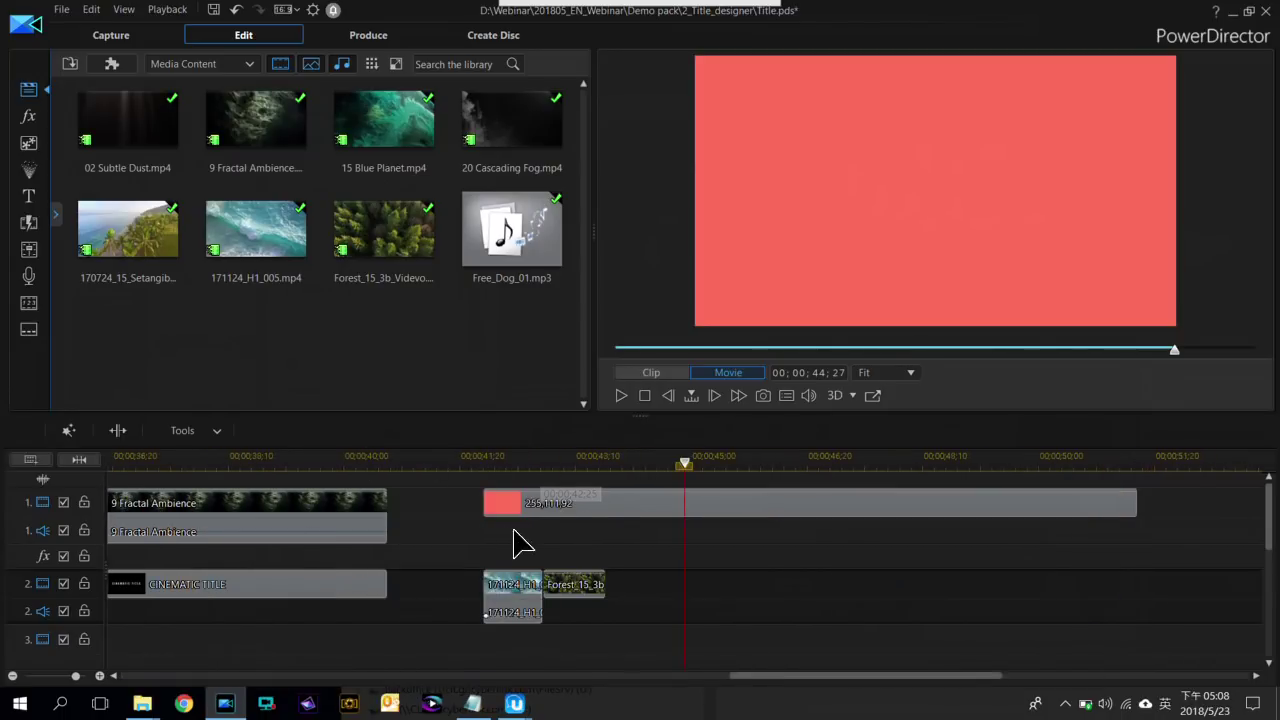
{"action": "scroll", "coordinate": [530, 546], "scroll_direction": "left", "scroll_amount": 3}
{"action": "left_click_drag", "start_coordinate": [703, 680], "coordinate": [340, 680]}
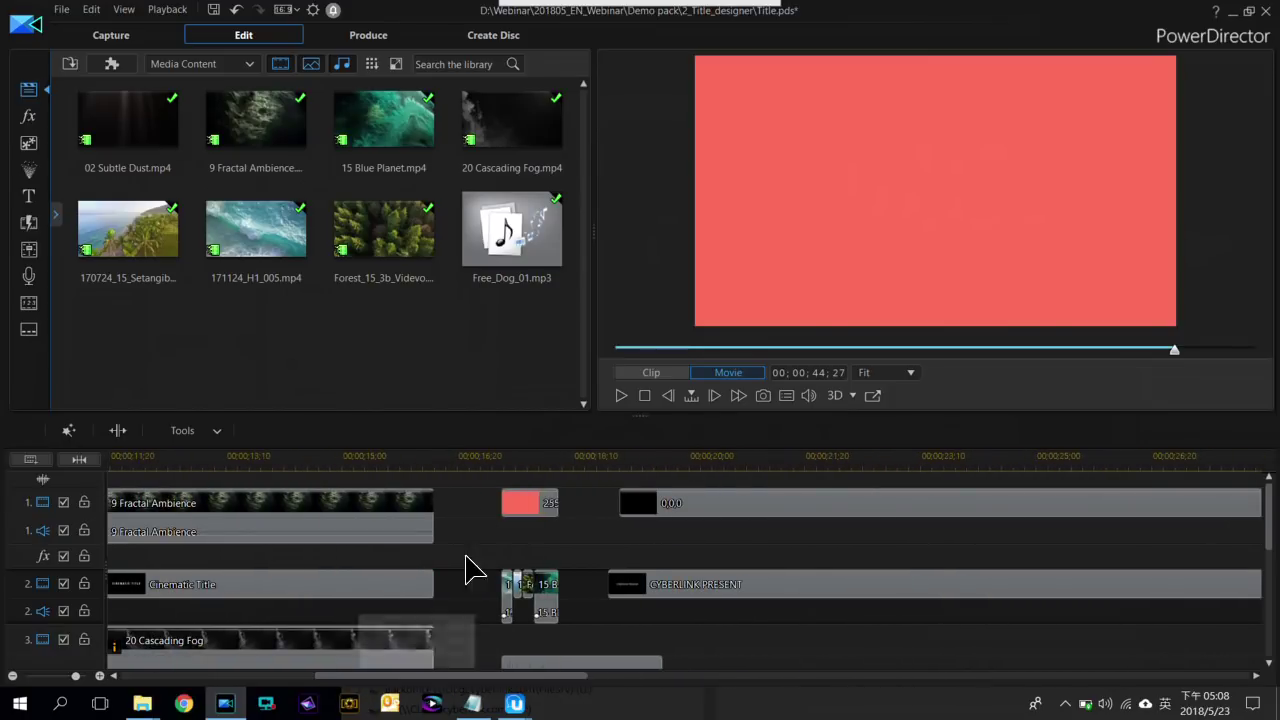
{"action": "left_click", "coordinate": [499, 463]}
{"action": "key", "text": "space"}
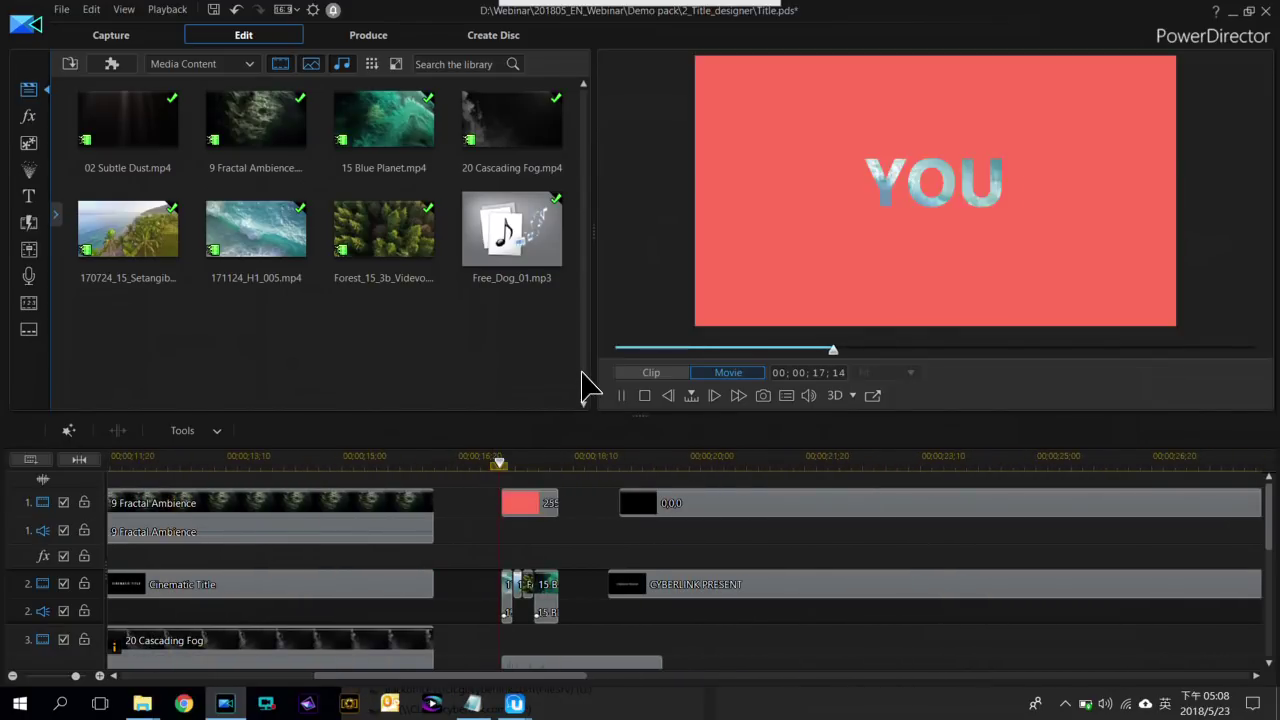
Replace the red color board on video track 1 behind the text-masked clips with the 9 Fractal Ambience video
{"action": "key", "text": "space"}
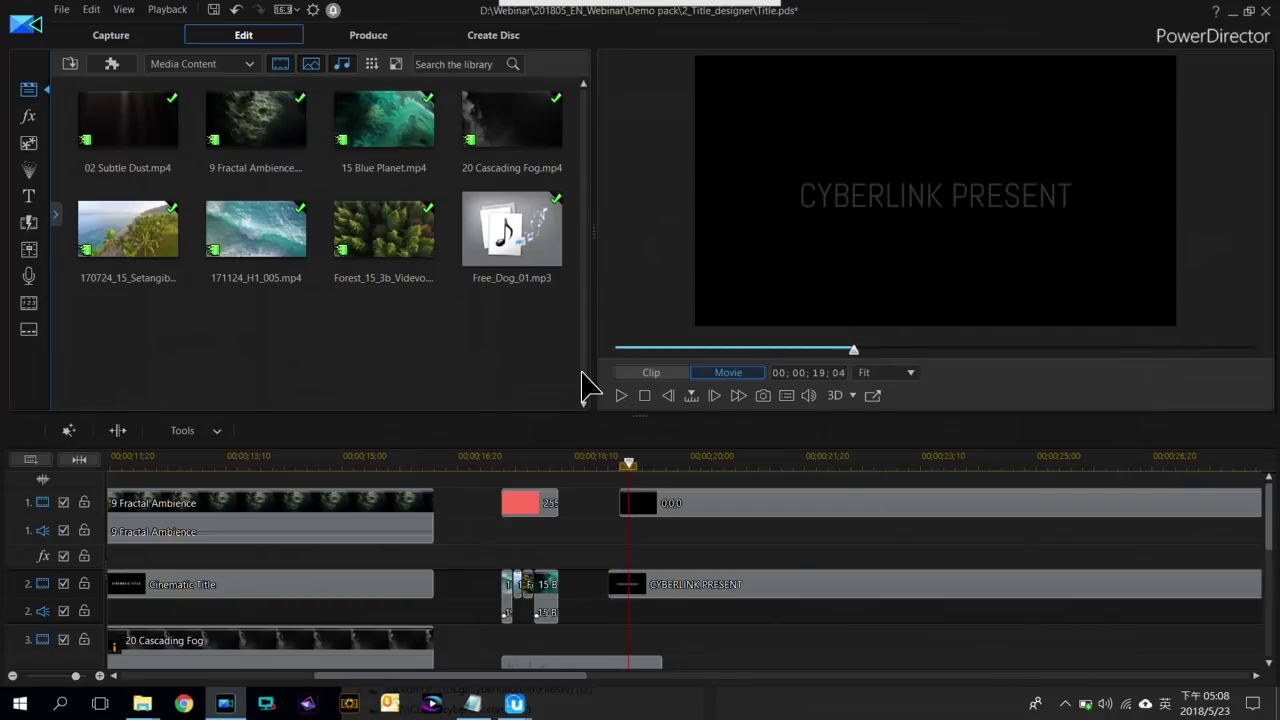
{"action": "left_click", "coordinate": [475, 462]}
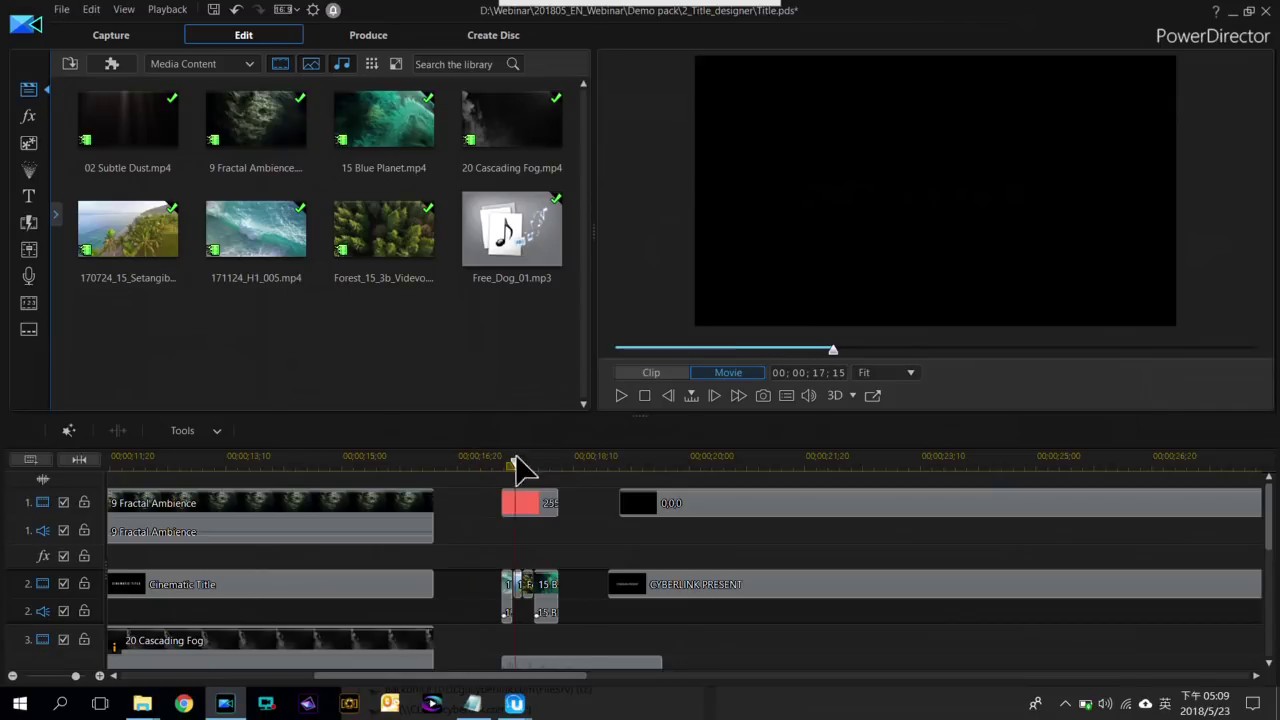
{"action": "left_click", "coordinate": [518, 503]}
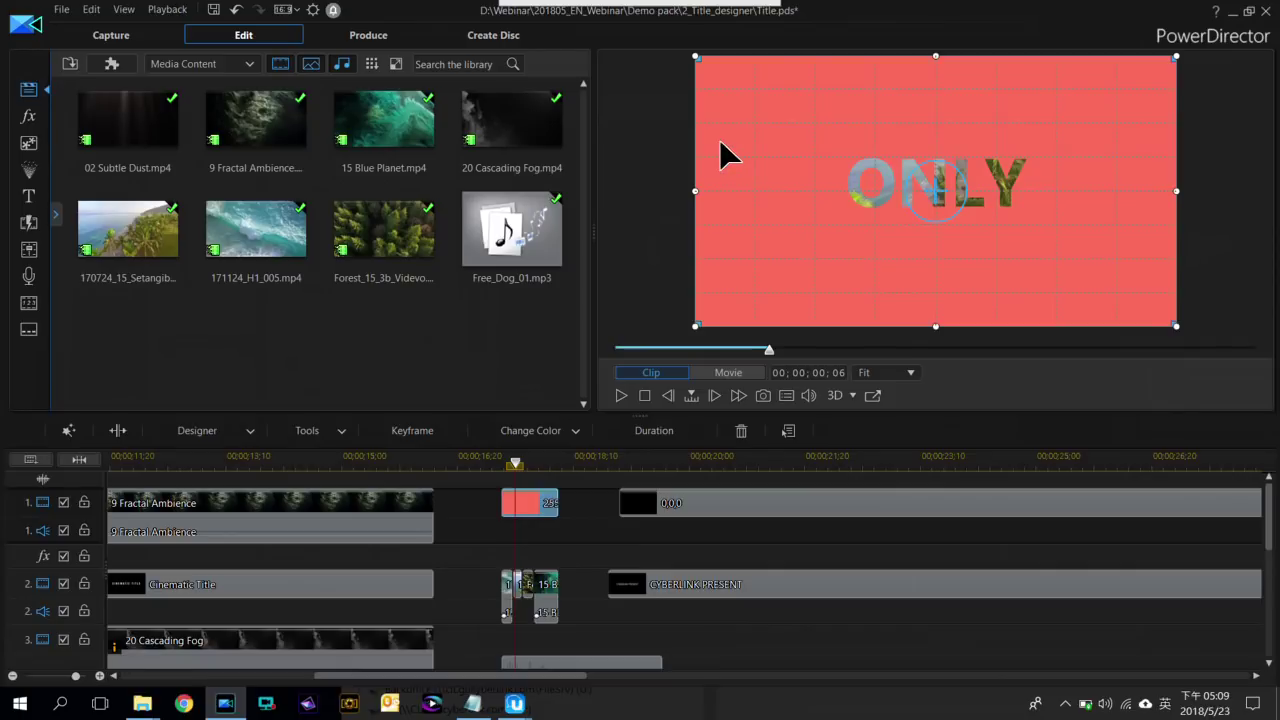
{"action": "left_click_drag", "start_coordinate": [251, 129], "coordinate": [505, 530]}
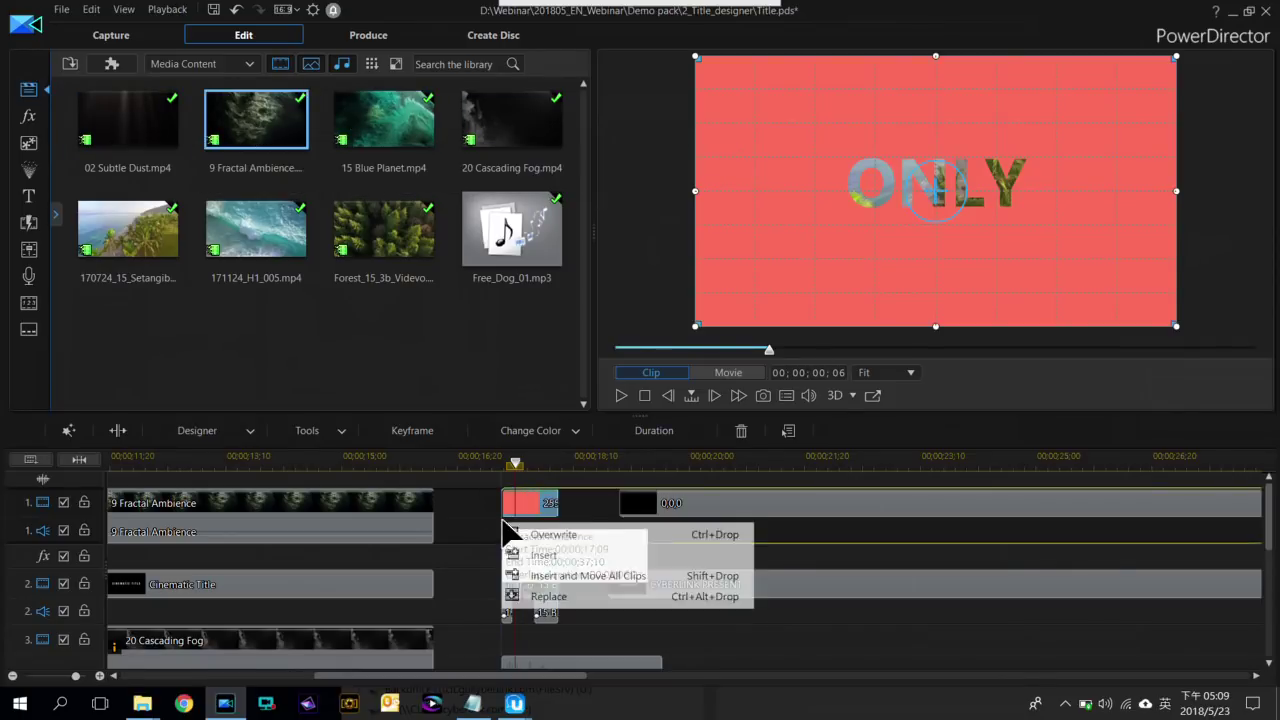
{"action": "left_click", "coordinate": [545, 597]}
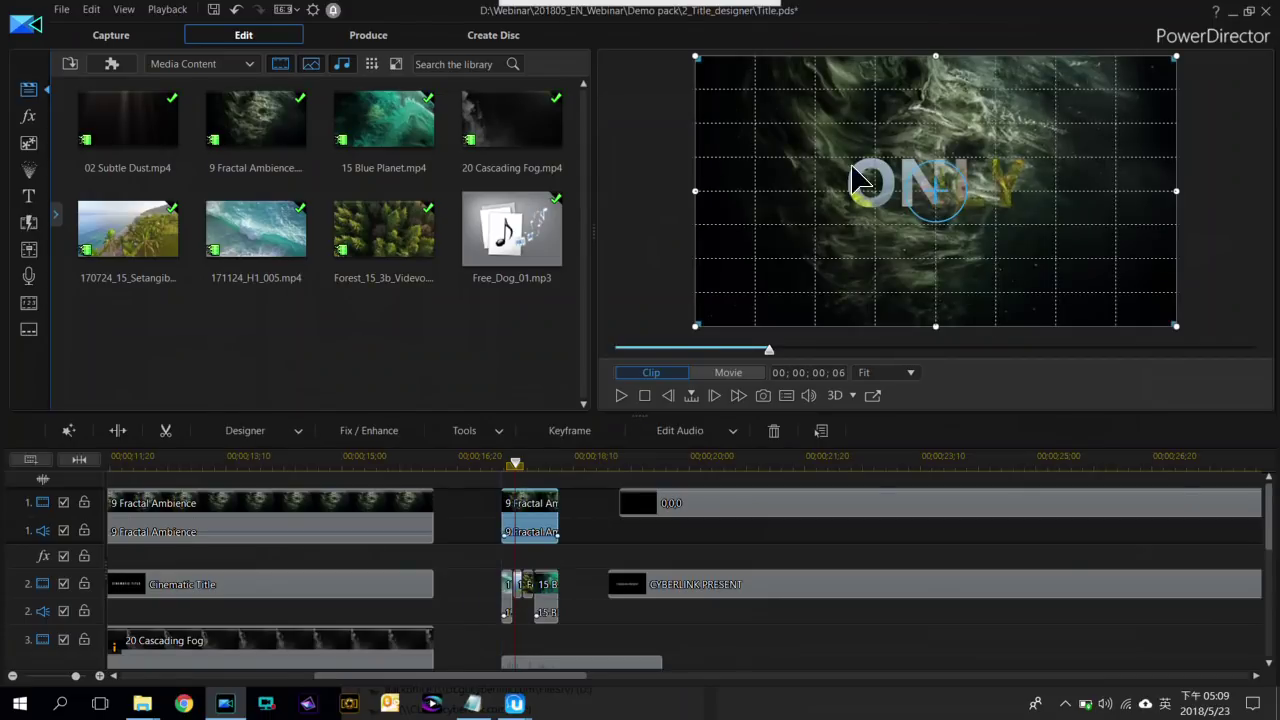
Preview the masked text titles over the new background video and show more of the project on the timeline
{"action": "left_click", "coordinate": [522, 463]}
{"action": "left_click_drag", "start_coordinate": [528, 465], "coordinate": [535, 452]}
{"action": "key", "text": "space"}
{"action": "left_click", "coordinate": [522, 458]}
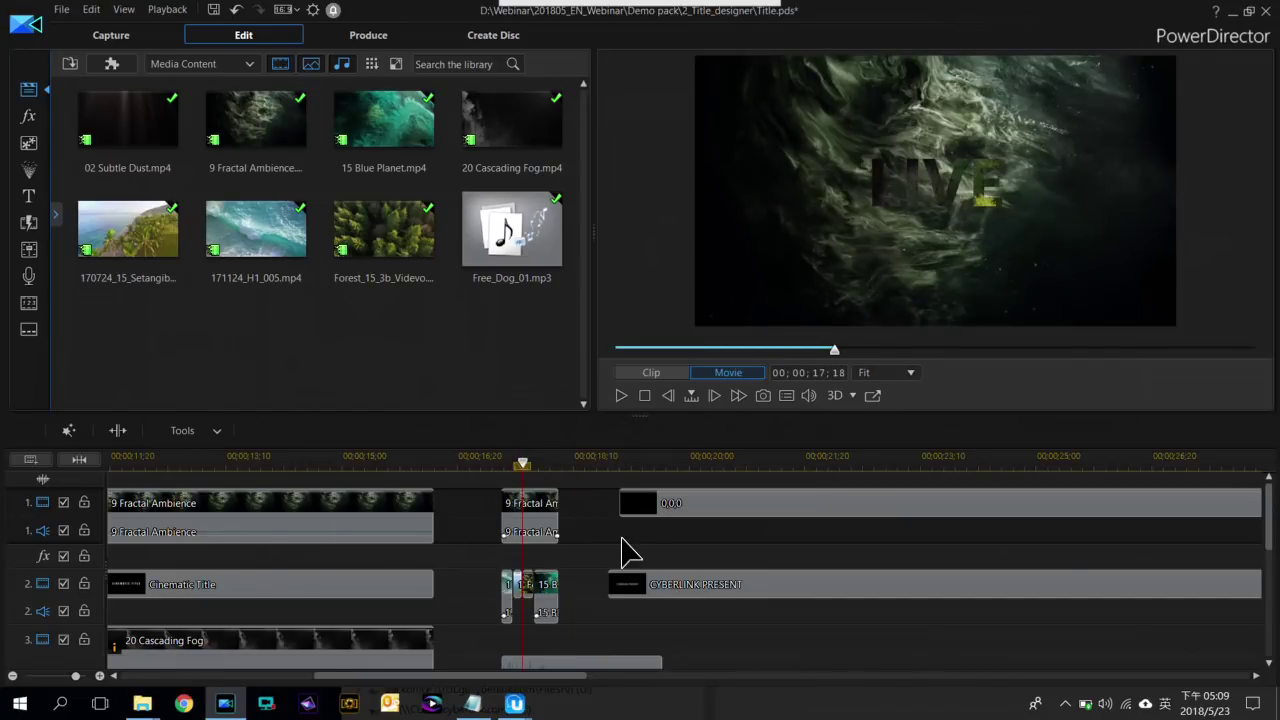
{"action": "scroll", "coordinate": [622, 552], "scroll_direction": "down", "scroll_amount": 3}
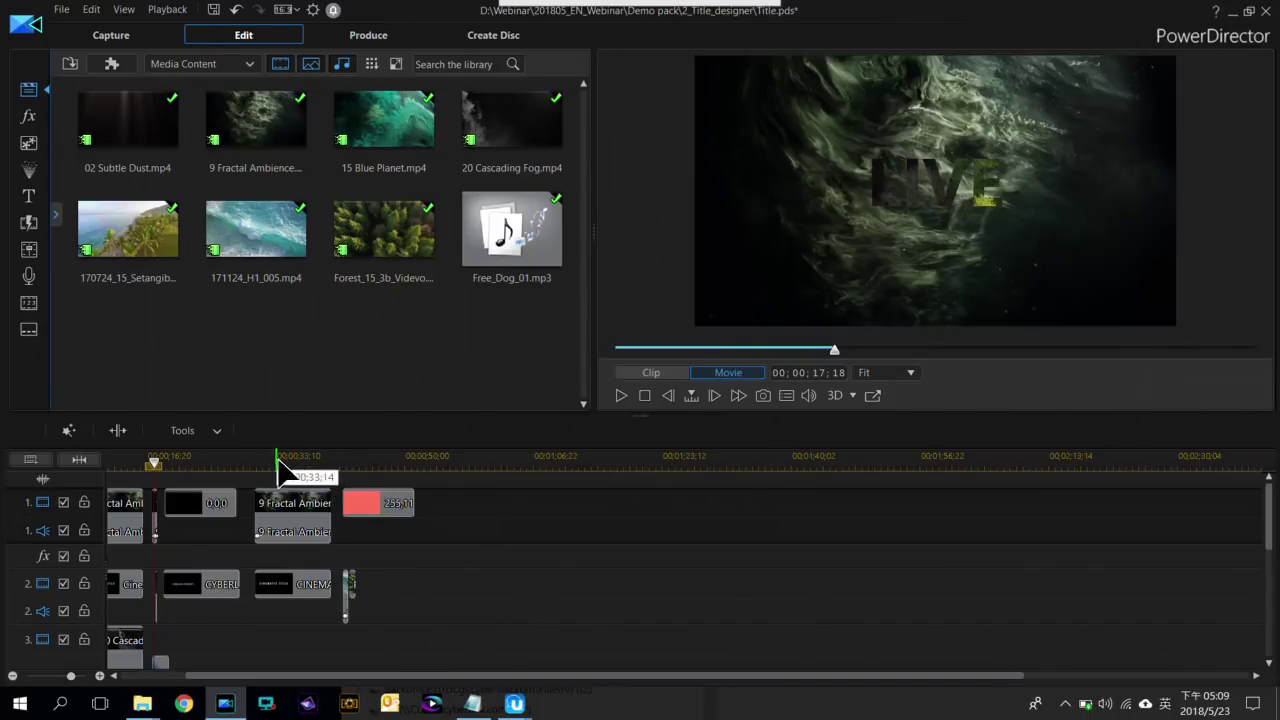
{"action": "mouse_move", "coordinate": [557, 12]}
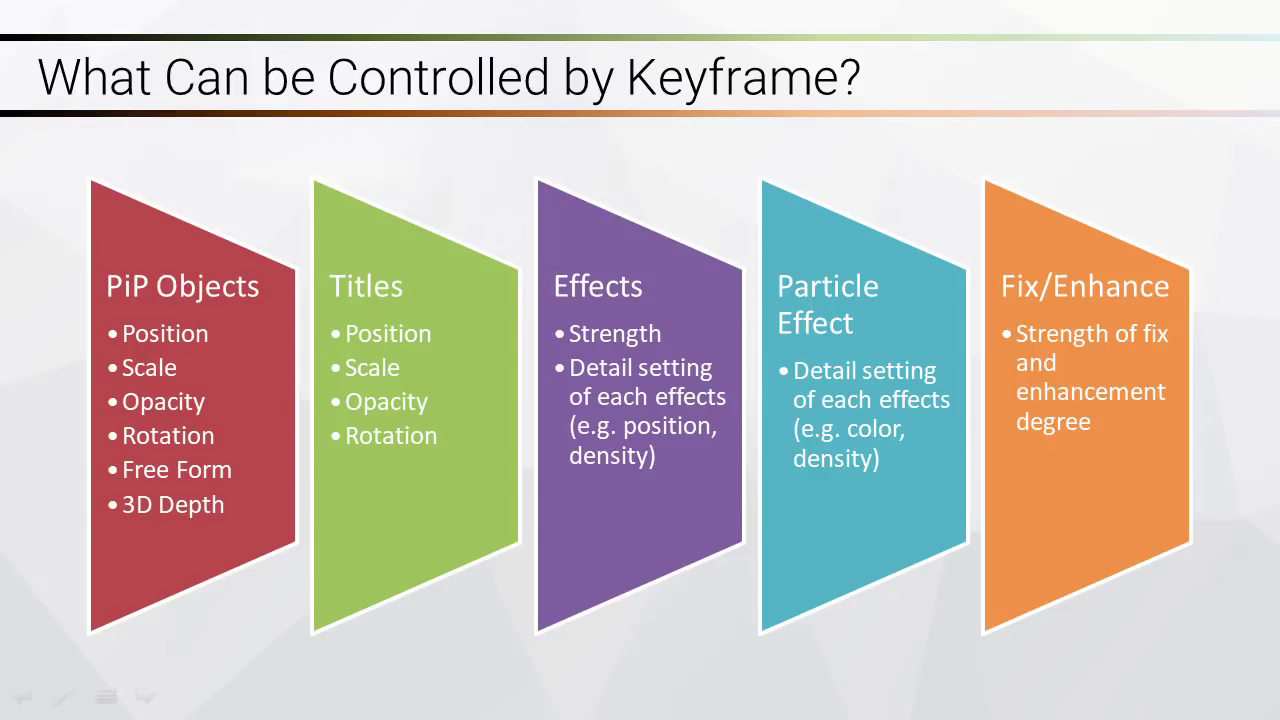
{"action": "key", "text": "Right"}
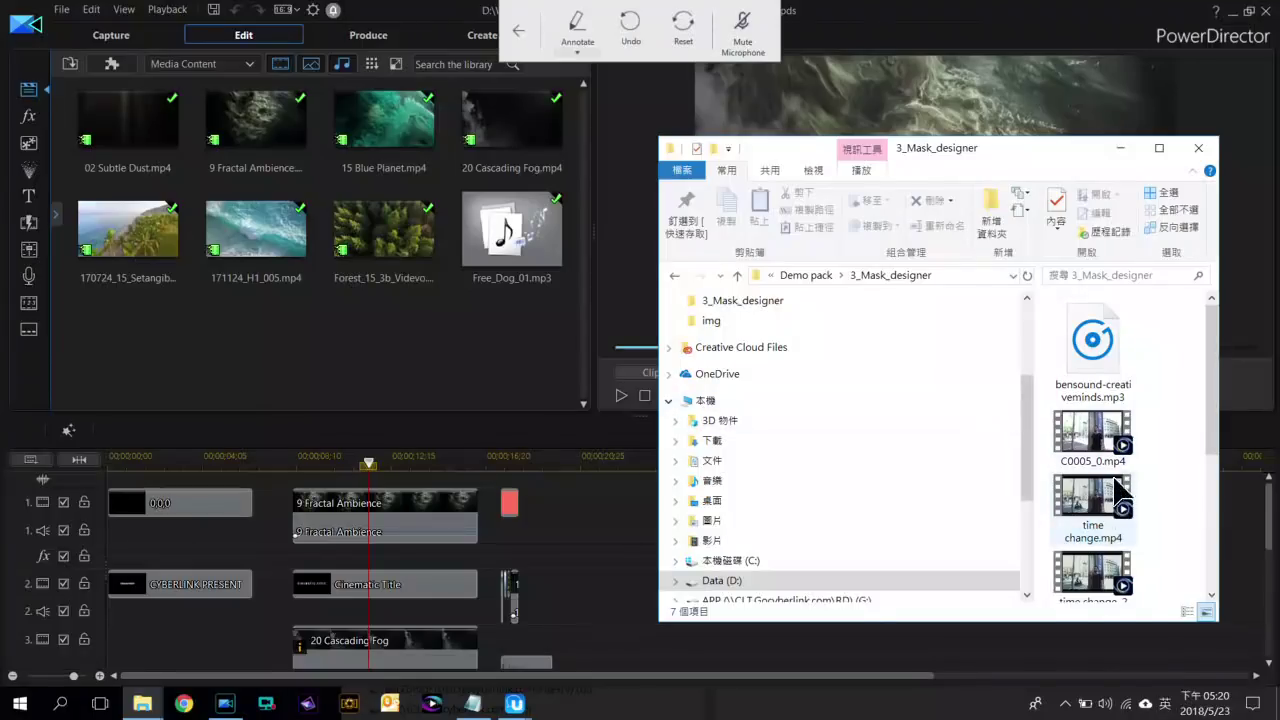
Open the time change_tutorial.pds project from the 3_Mask_designer folder
{"action": "scroll", "coordinate": [1100, 450], "scroll_direction": "down", "scroll_amount": 3}
{"action": "left_click", "coordinate": [1115, 458]}
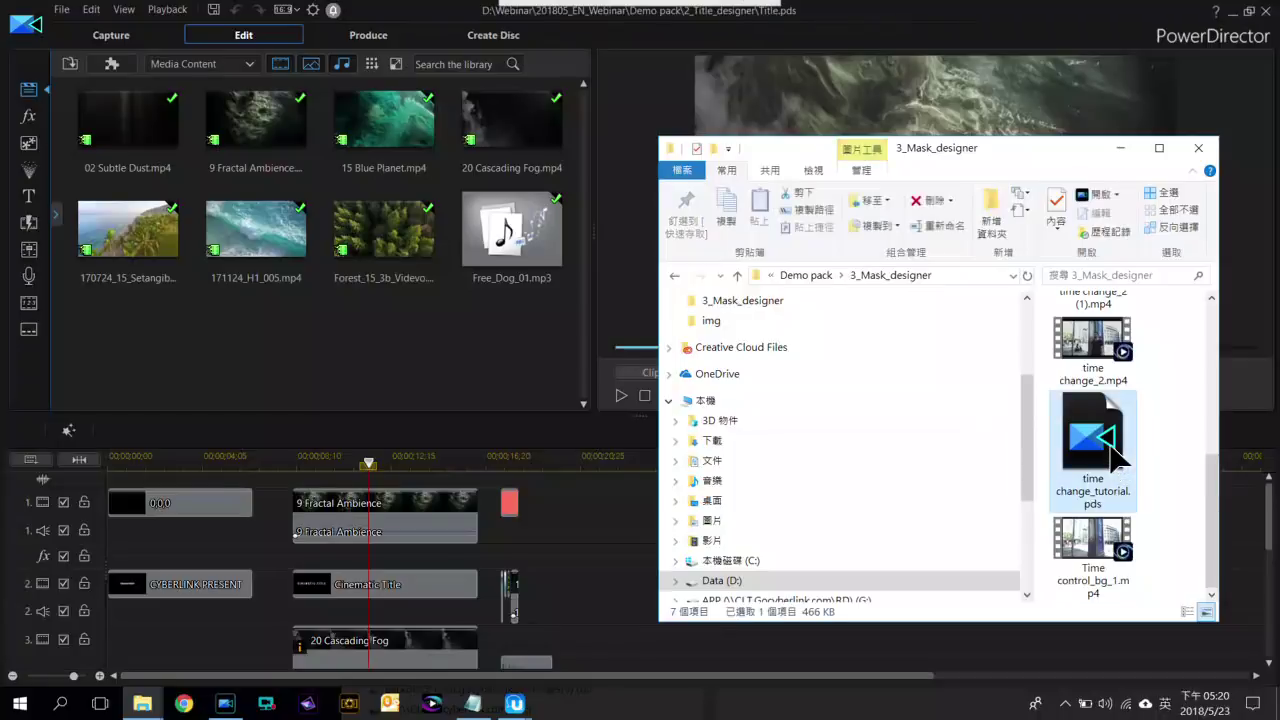
{"action": "double_click", "coordinate": [1115, 458]}
{"action": "left_click", "coordinate": [779, 388]}
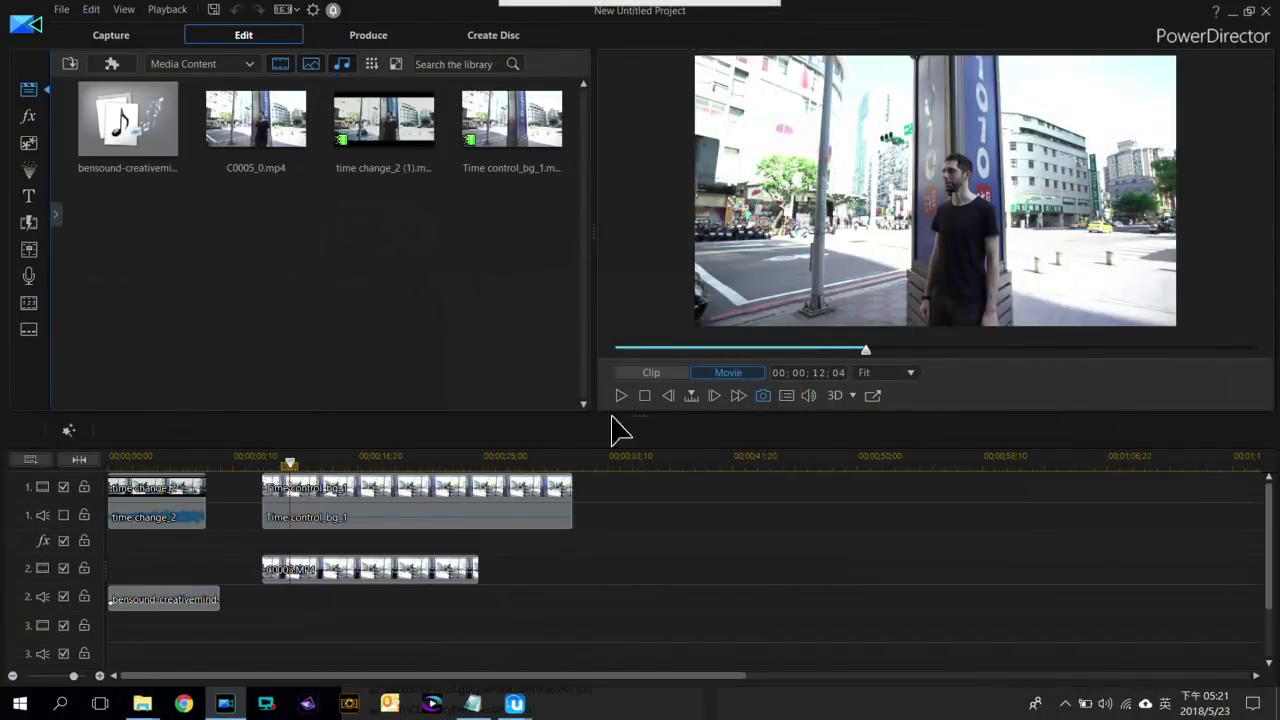
Play the time change_2 clip full screen from the start and review a frame of it on the timeline
{"action": "left_click", "coordinate": [111, 460]}
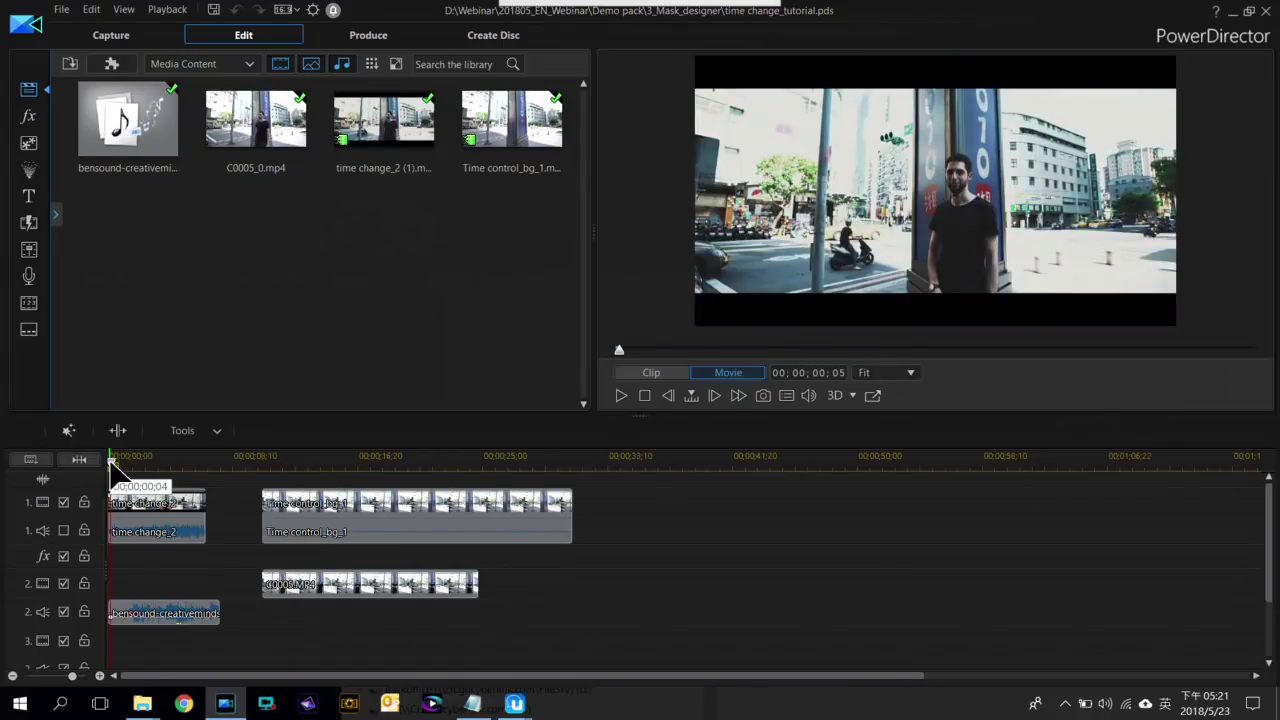
{"action": "left_click", "coordinate": [109, 461]}
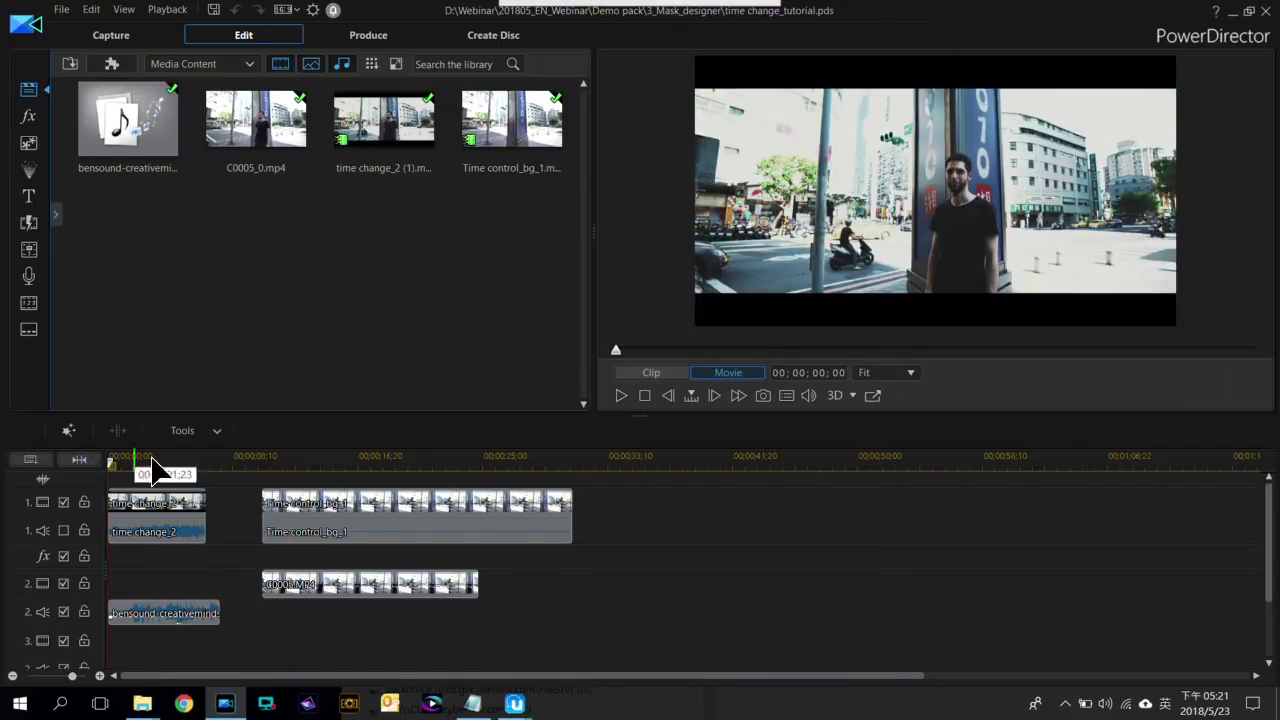
{"action": "double_click", "coordinate": [907, 258]}
{"action": "key", "text": "space"}
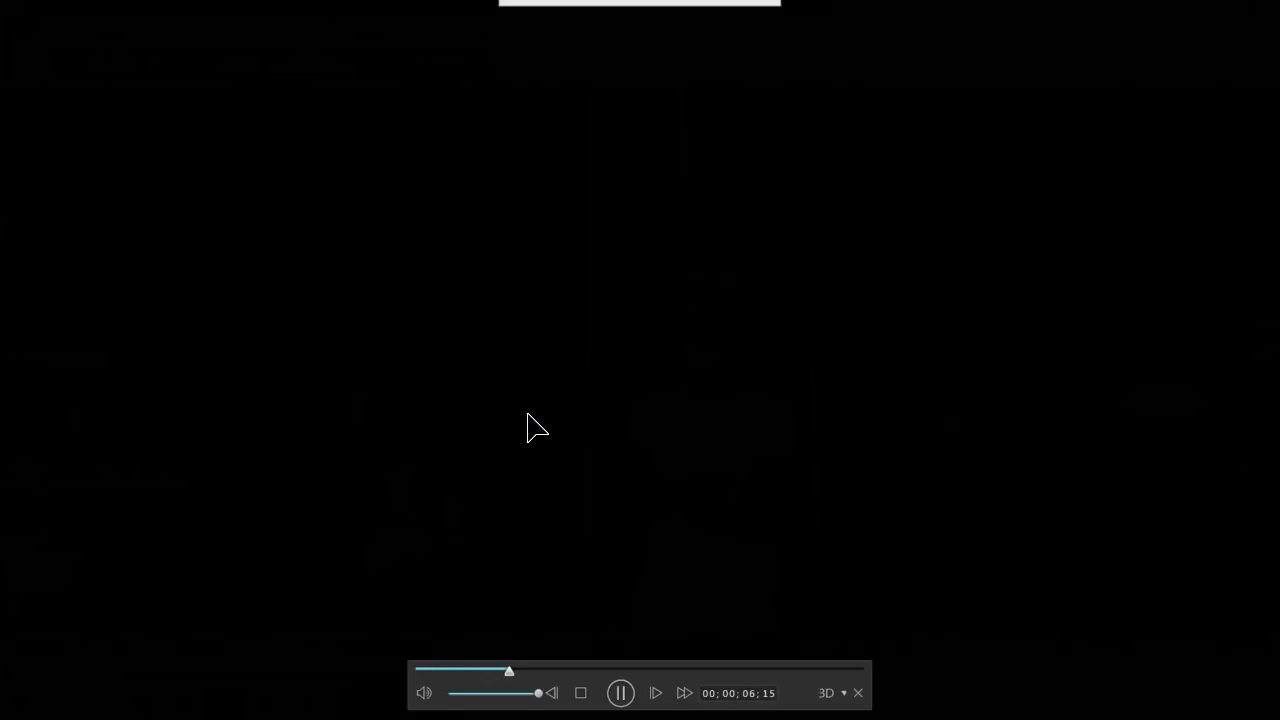
{"action": "key", "text": "Escape"}
{"action": "left_click_drag", "start_coordinate": [209, 458], "coordinate": [161, 455]}
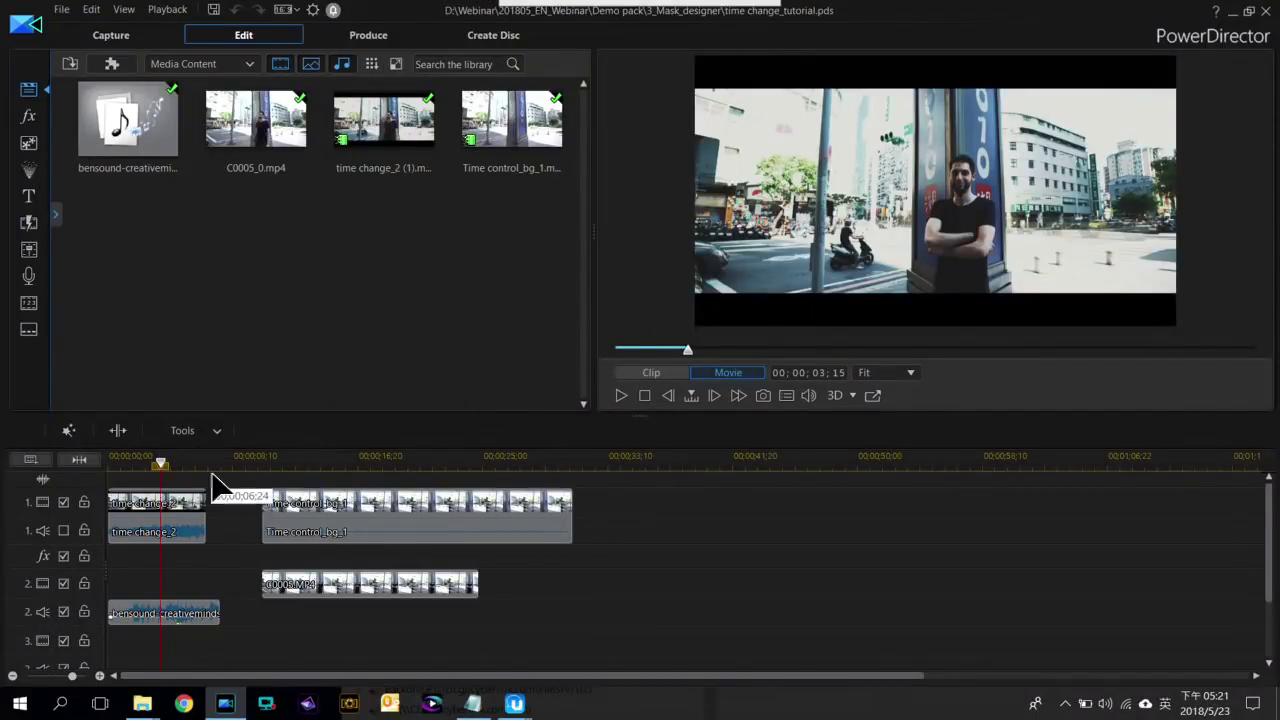
Hide video track 2 and play the Time control_bg_1 background clip on its own
{"action": "left_click", "coordinate": [267, 458]}
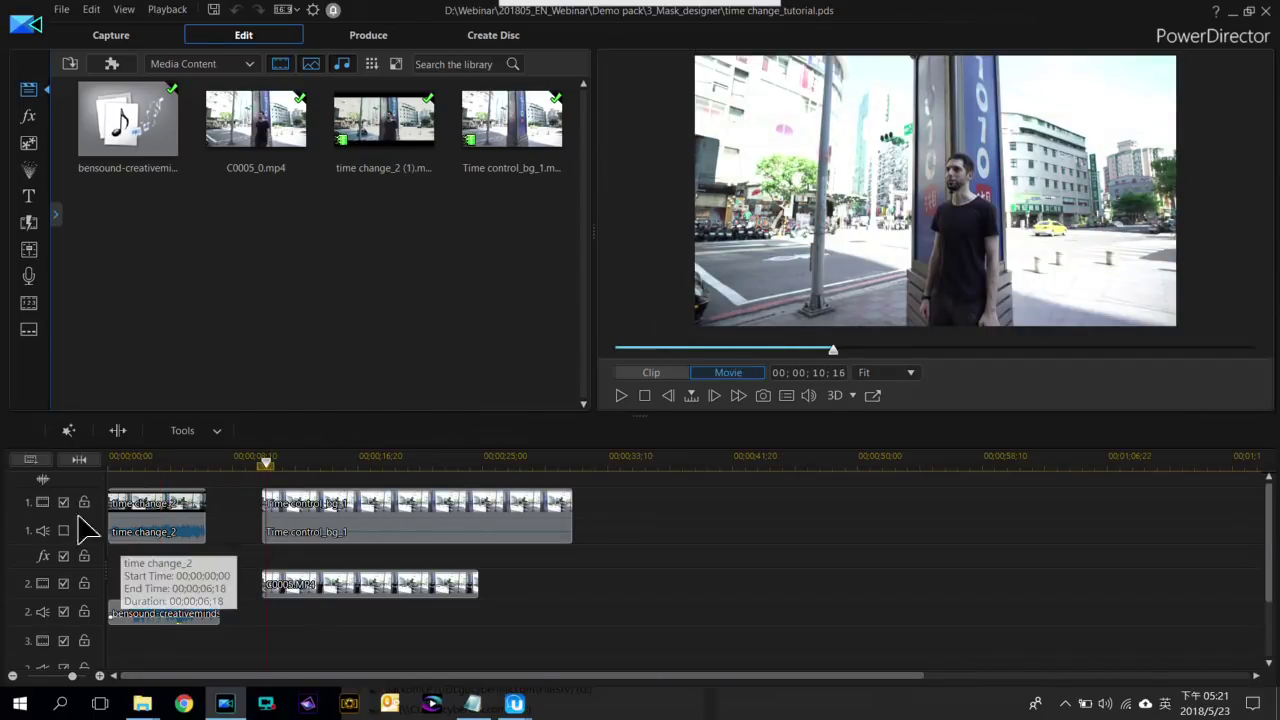
{"action": "left_click", "coordinate": [63, 583]}
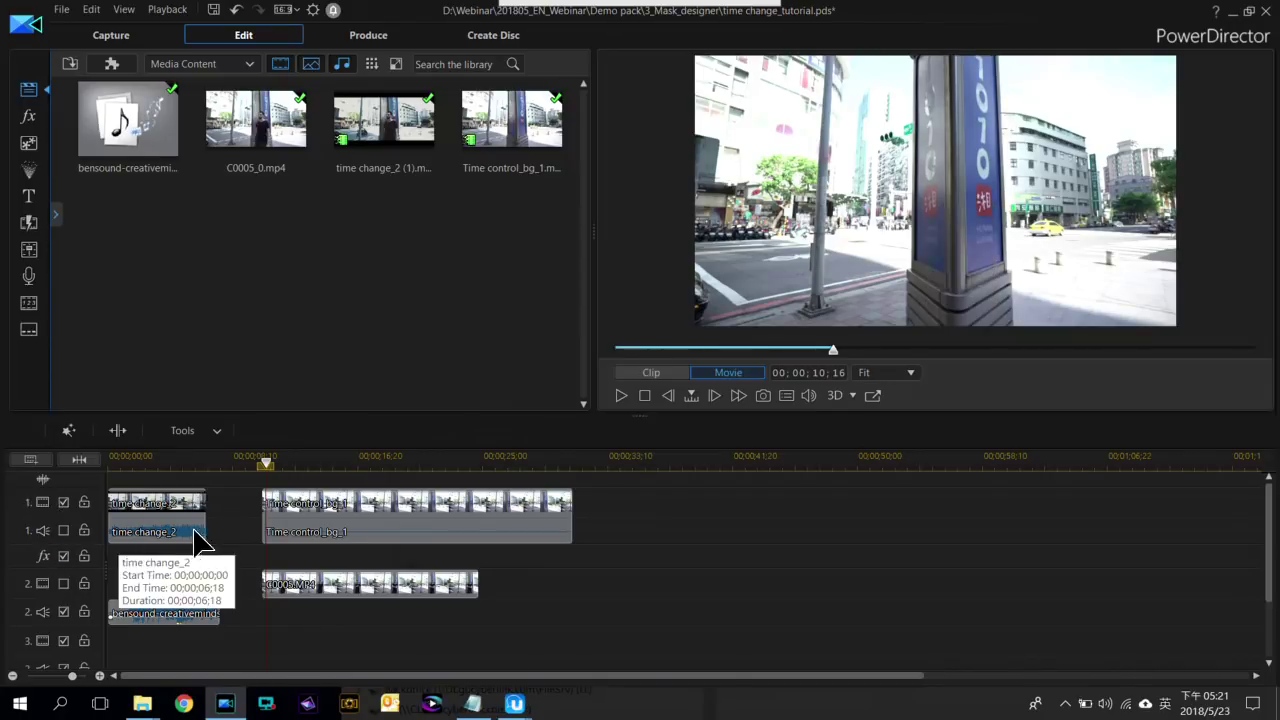
{"action": "key", "text": "space"}
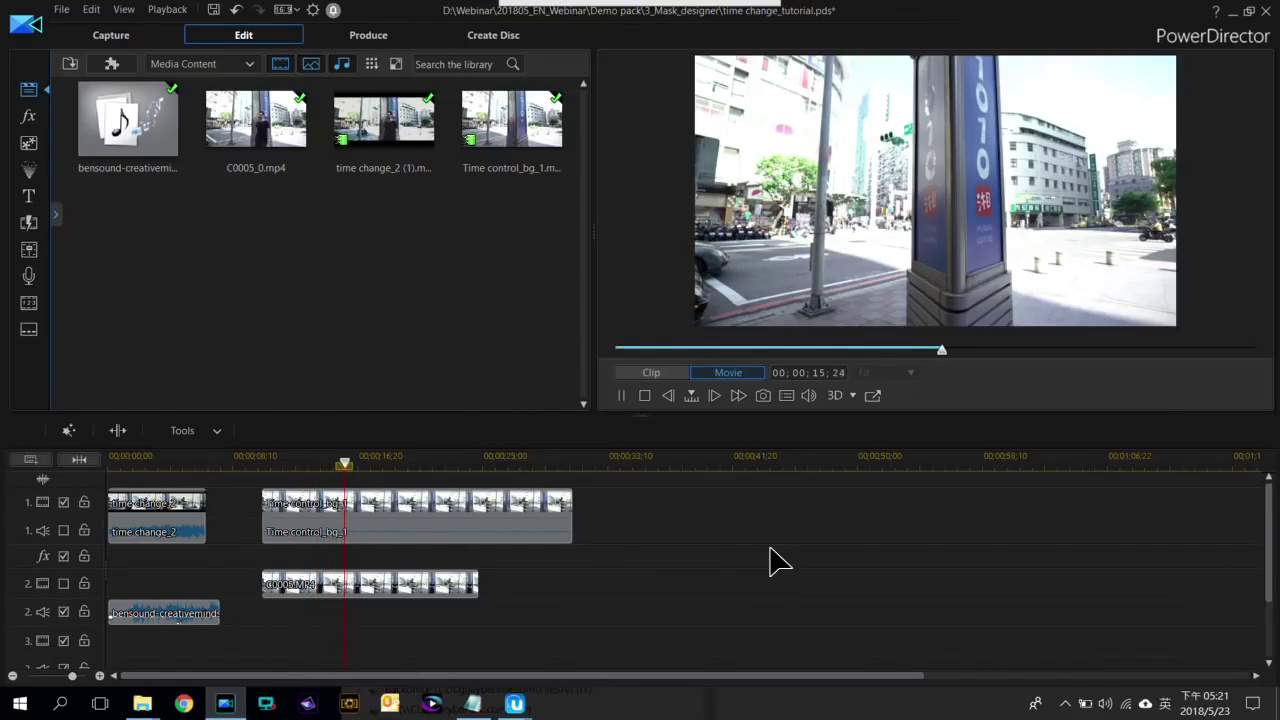
{"action": "left_click", "coordinate": [443, 458]}
Show video track 2 again and play the C0005 clip over the background from near its beginning
{"action": "left_click", "coordinate": [268, 458]}
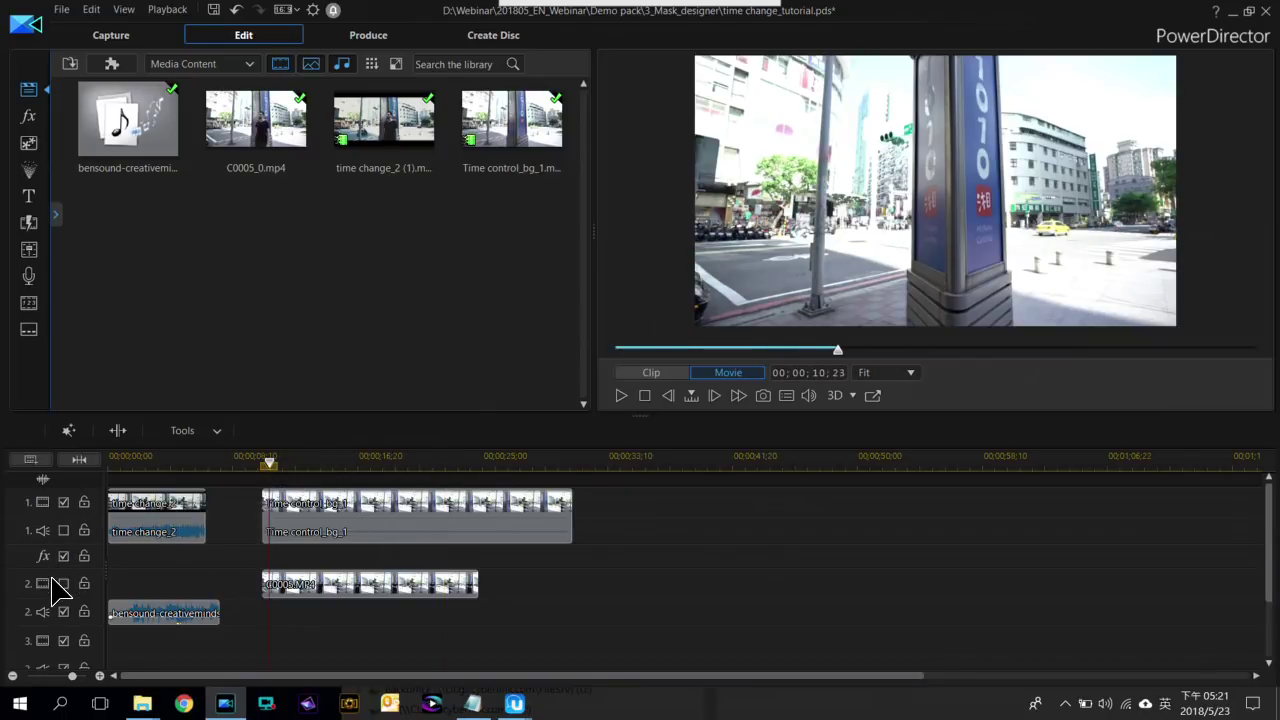
{"action": "key", "text": "space"}
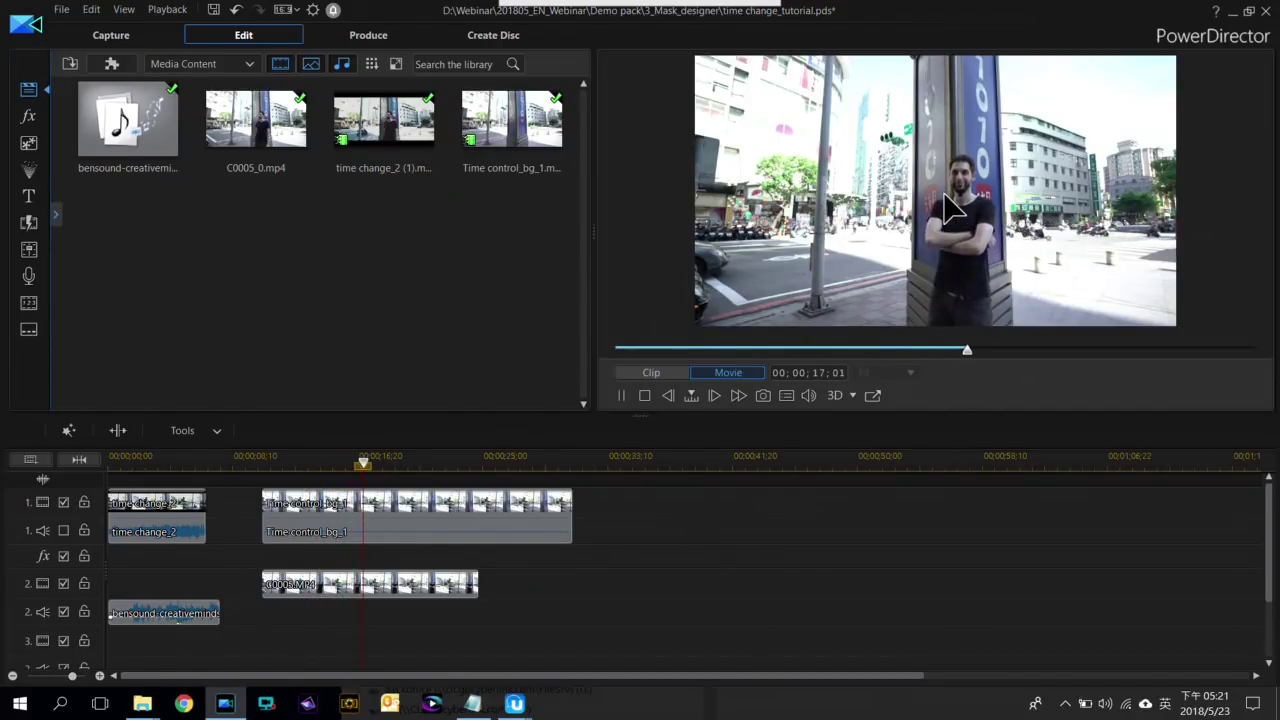
{"action": "key", "text": "space"}
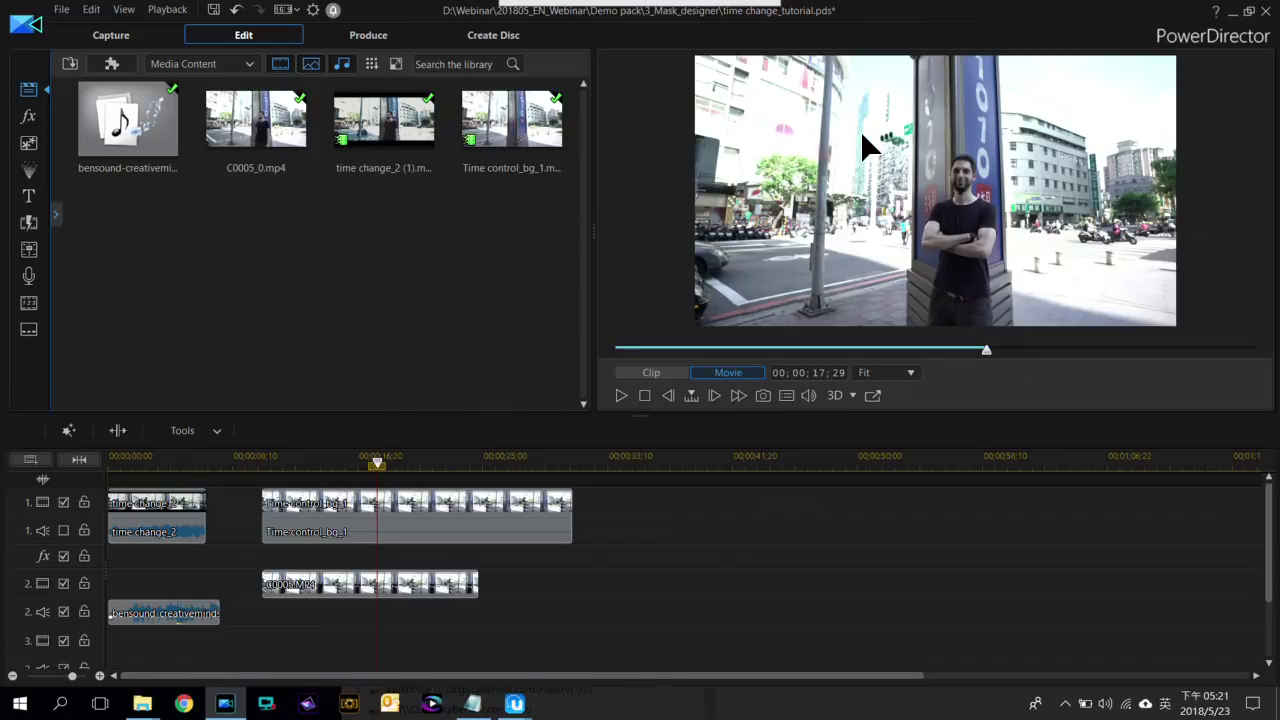
Open the C0005 clip on video track 2 in Mask Designer and apply the plain rectangle mask
{"action": "left_click", "coordinate": [286, 461]}
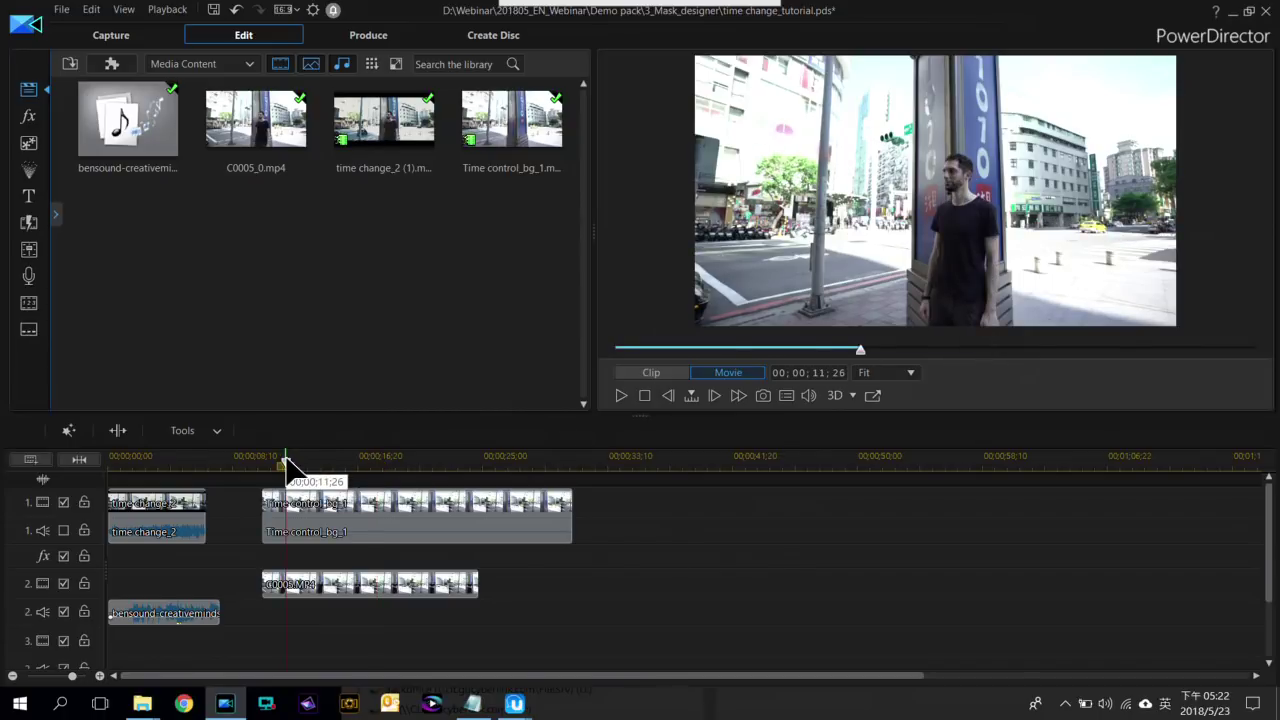
{"action": "left_click", "coordinate": [340, 584]}
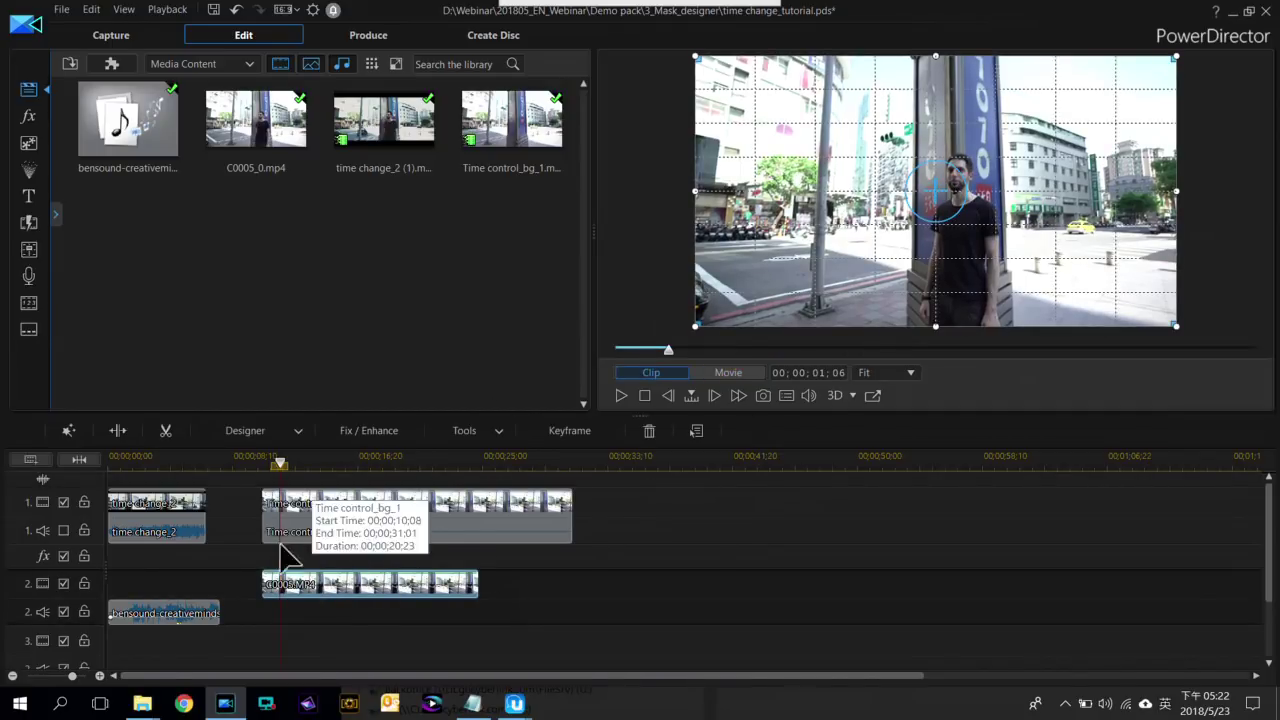
{"action": "left_click", "coordinate": [242, 430]}
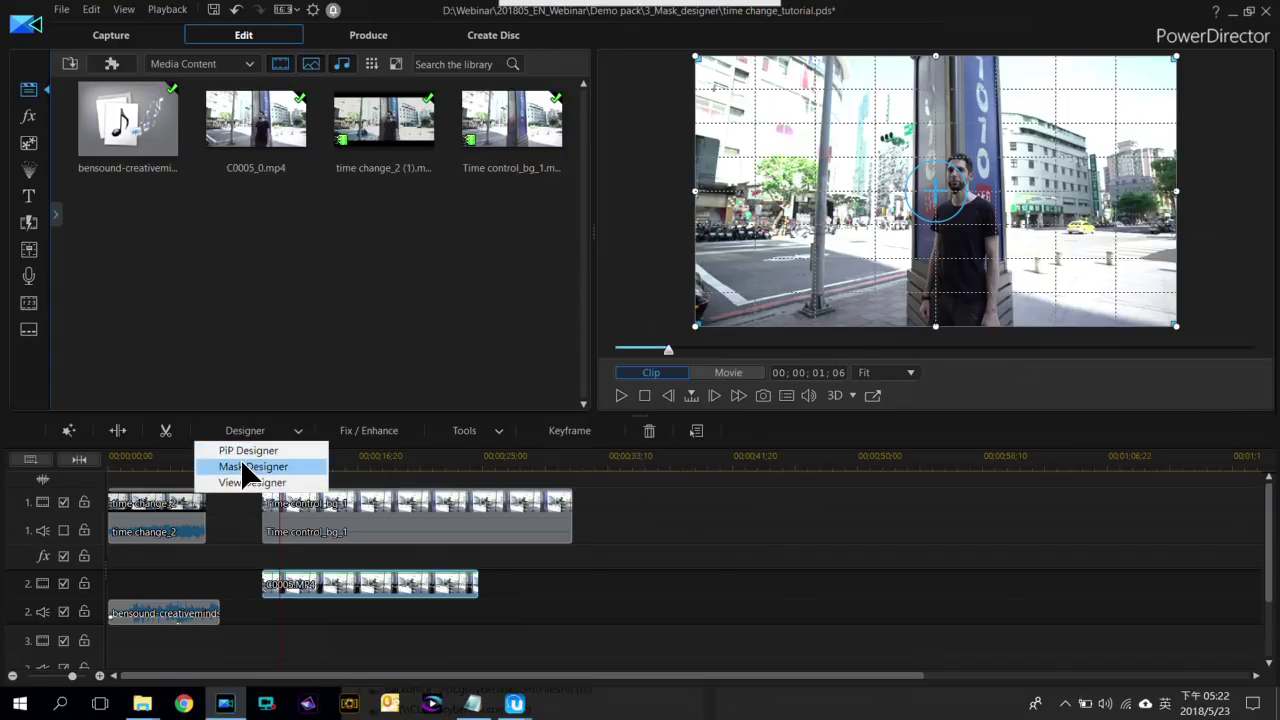
{"action": "left_click", "coordinate": [252, 466]}
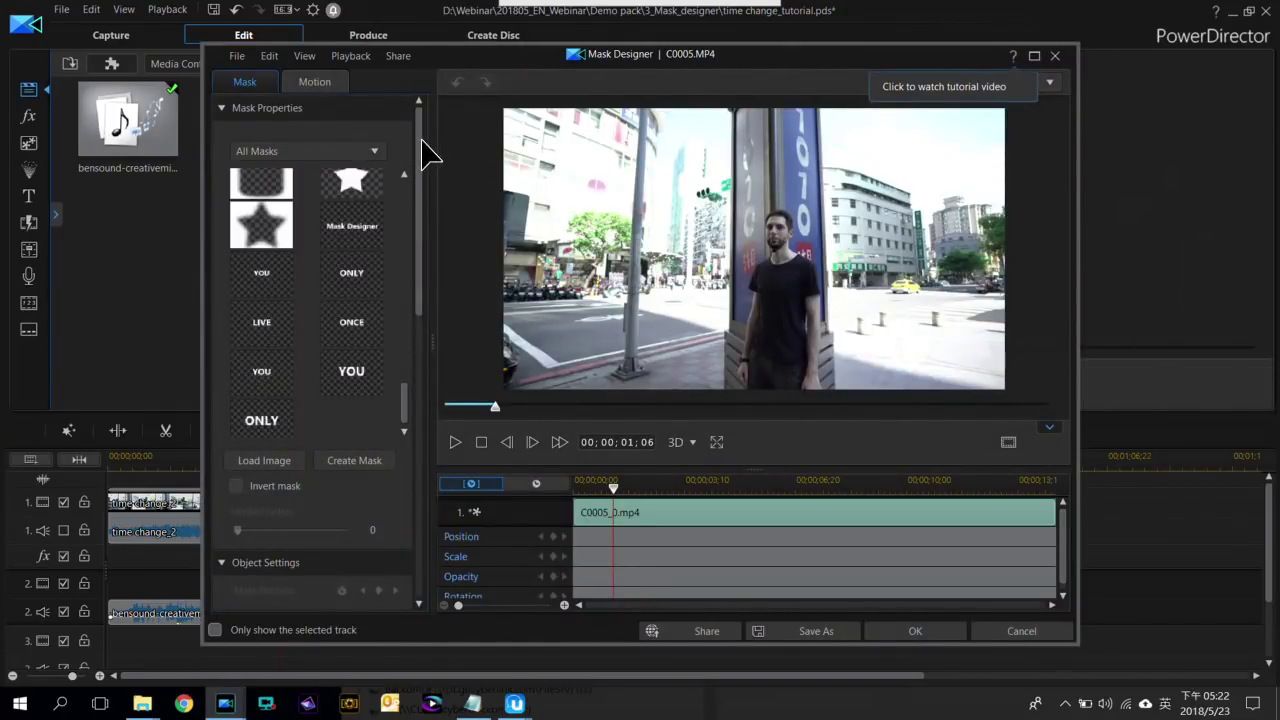
{"action": "mouse_move", "coordinate": [421, 140]}
{"action": "left_mouse_down"}
{"action": "mouse_move", "coordinate": [419, 165]}
{"action": "mouse_move", "coordinate": [434, 131]}
{"action": "left_mouse_up"}
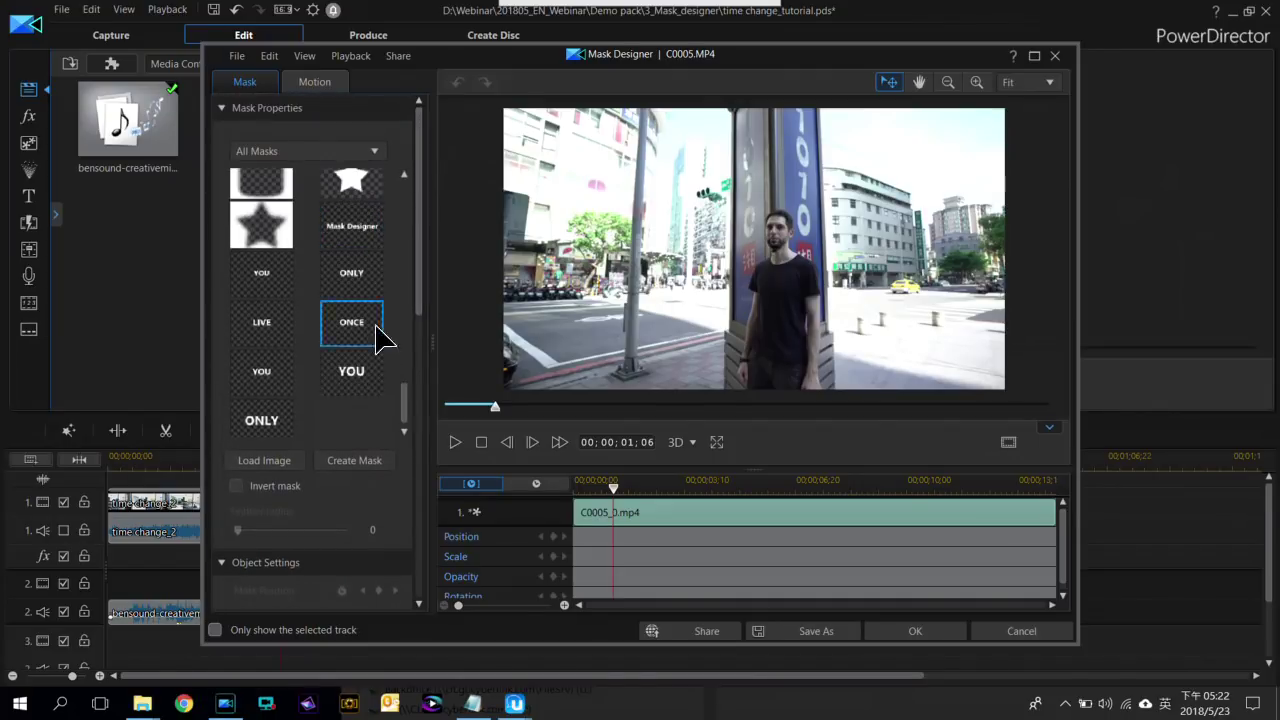
{"action": "left_click_drag", "start_coordinate": [400, 403], "coordinate": [417, 157]}
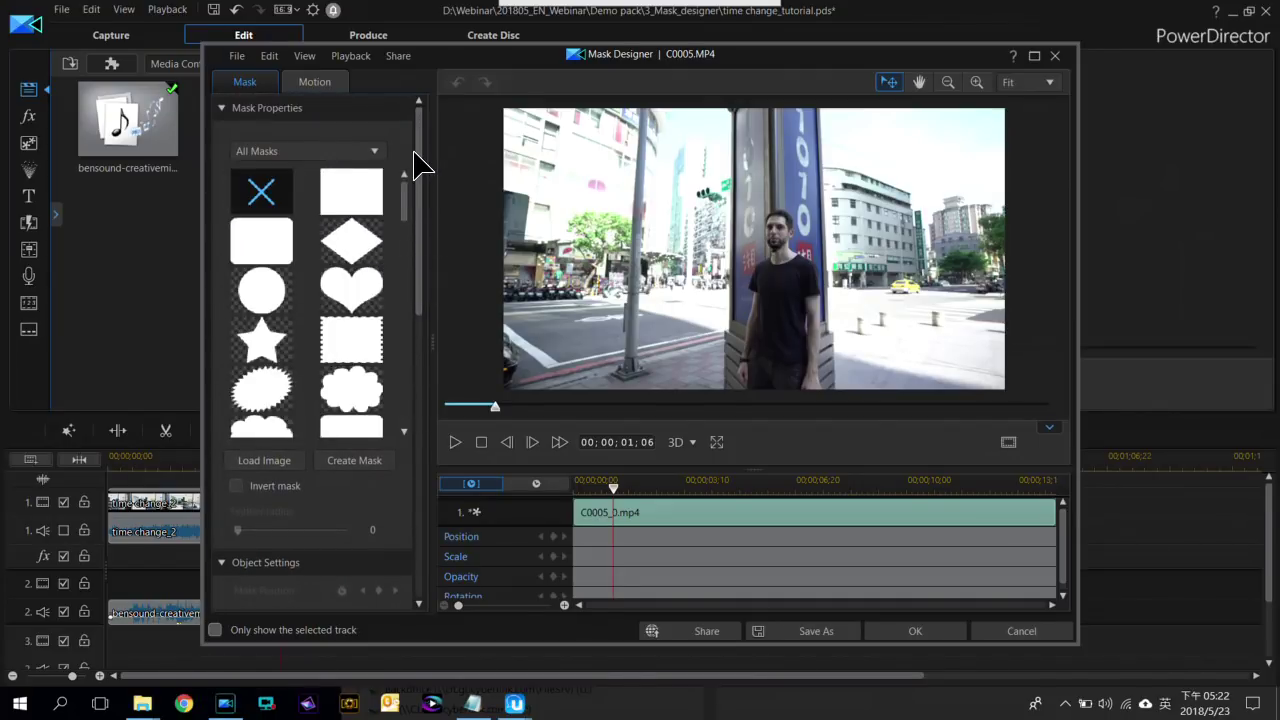
{"action": "left_click", "coordinate": [348, 198]}
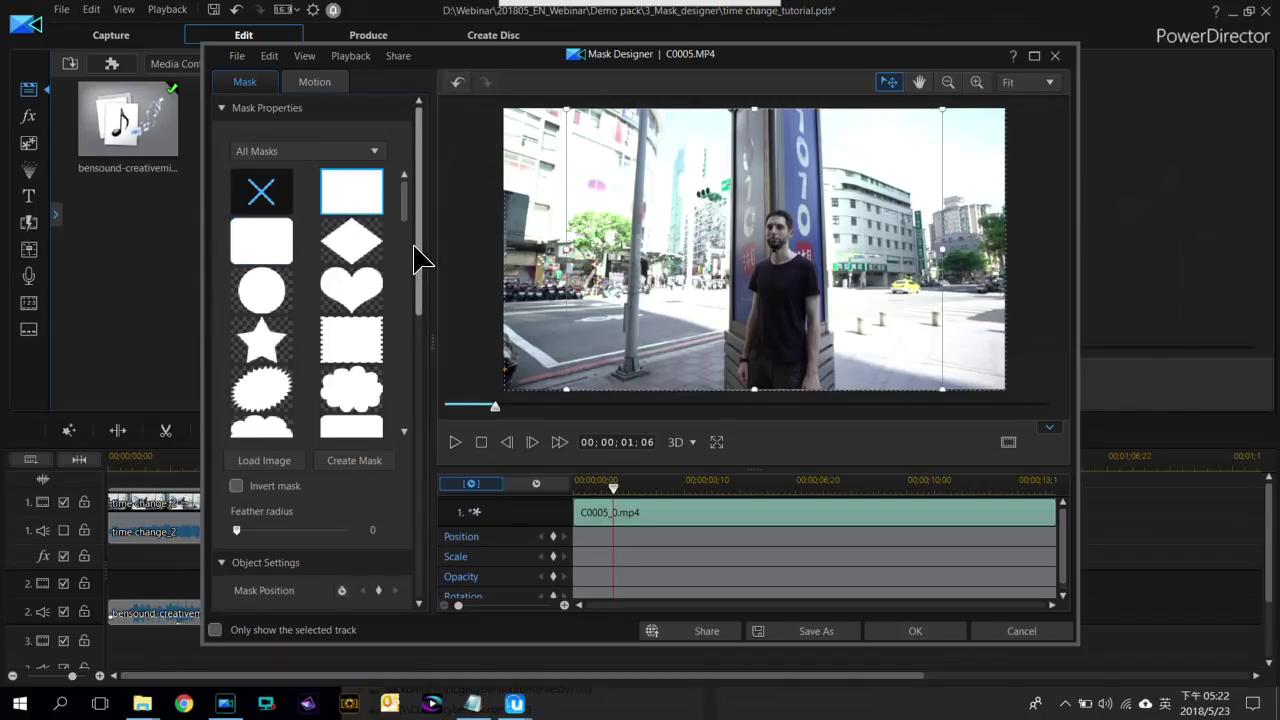
Unlock the mask's aspect ratio, fit the rectangle around the man at about 0.185 wide and 0.685 high, and play the clip to check it
{"action": "left_click_drag", "start_coordinate": [422, 245], "coordinate": [423, 420]}
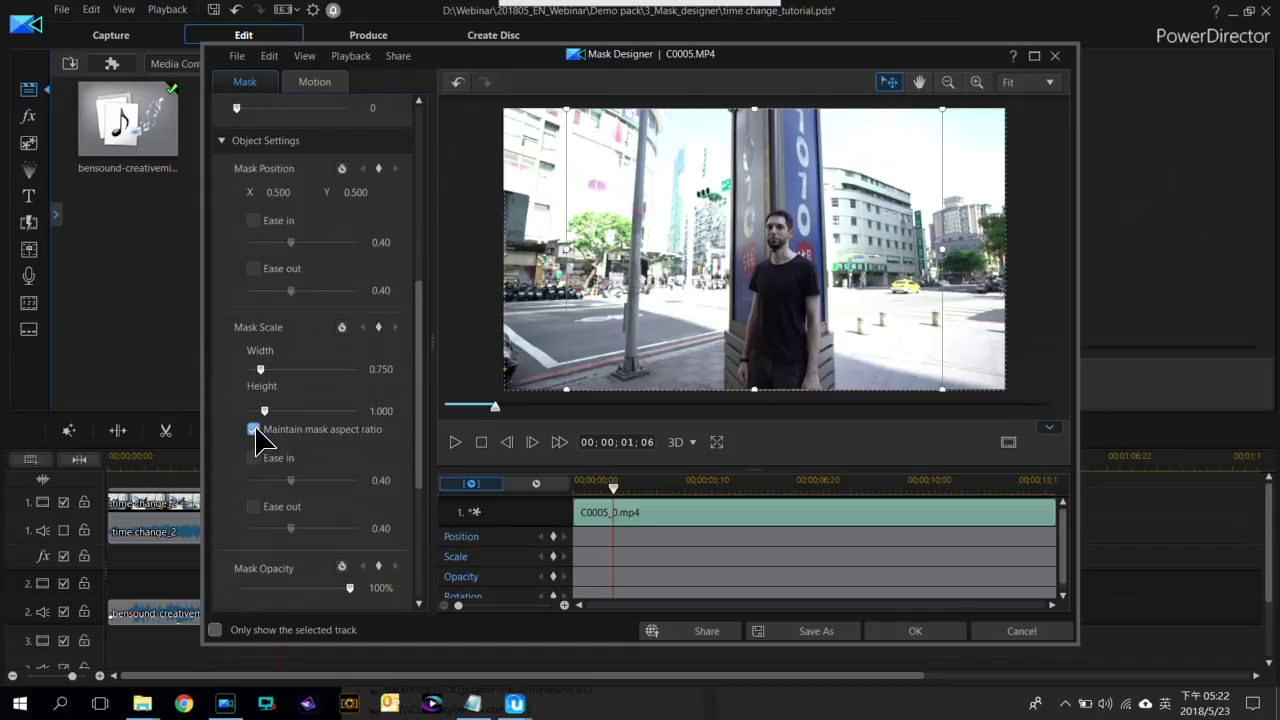
{"action": "left_click_drag", "start_coordinate": [567, 110], "coordinate": [731, 177]}
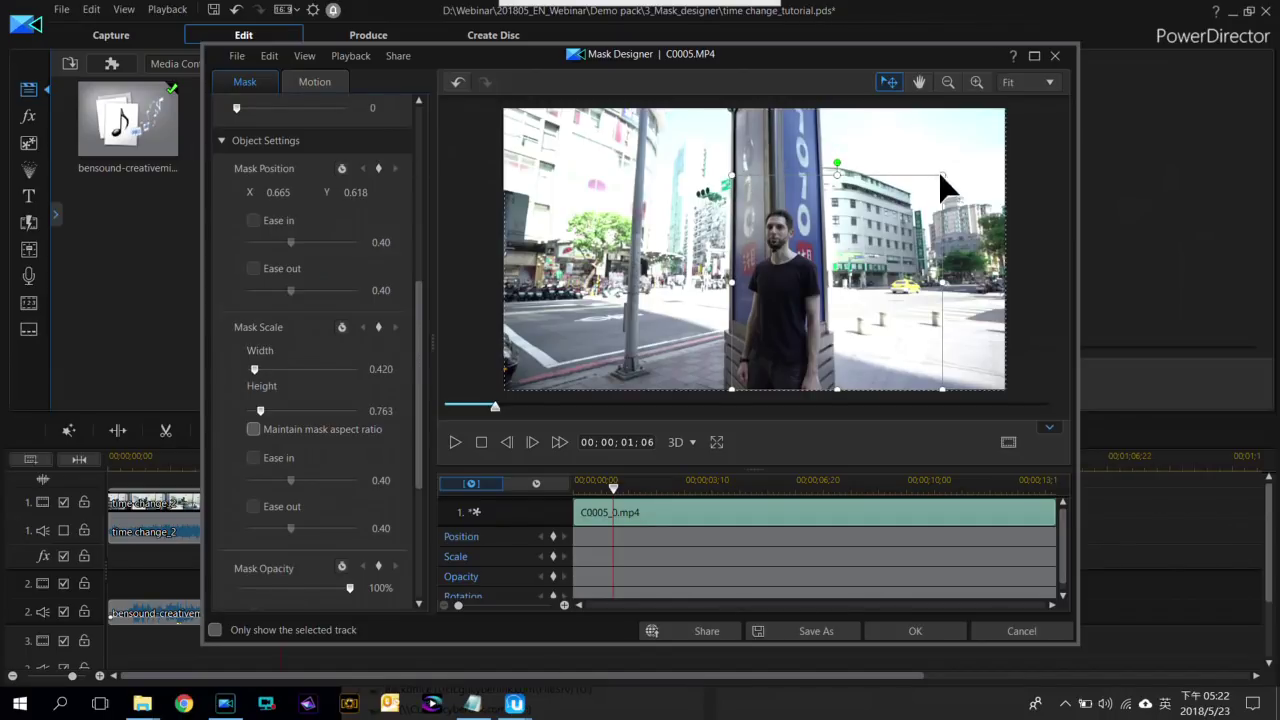
{"action": "left_click_drag", "start_coordinate": [938, 172], "coordinate": [828, 182]}
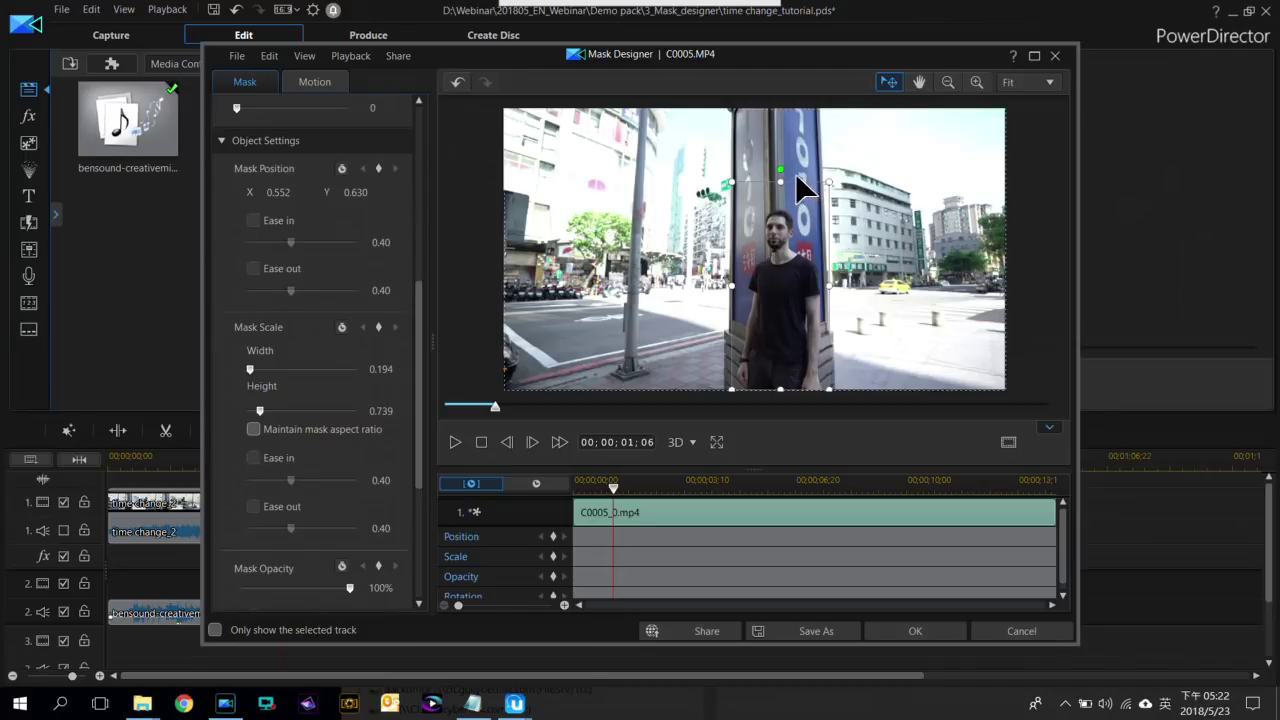
{"action": "mouse_move", "coordinate": [782, 178]}
{"action": "left_mouse_down"}
{"action": "mouse_move", "coordinate": [785, 232]}
{"action": "mouse_move", "coordinate": [788, 183]}
{"action": "left_mouse_up"}
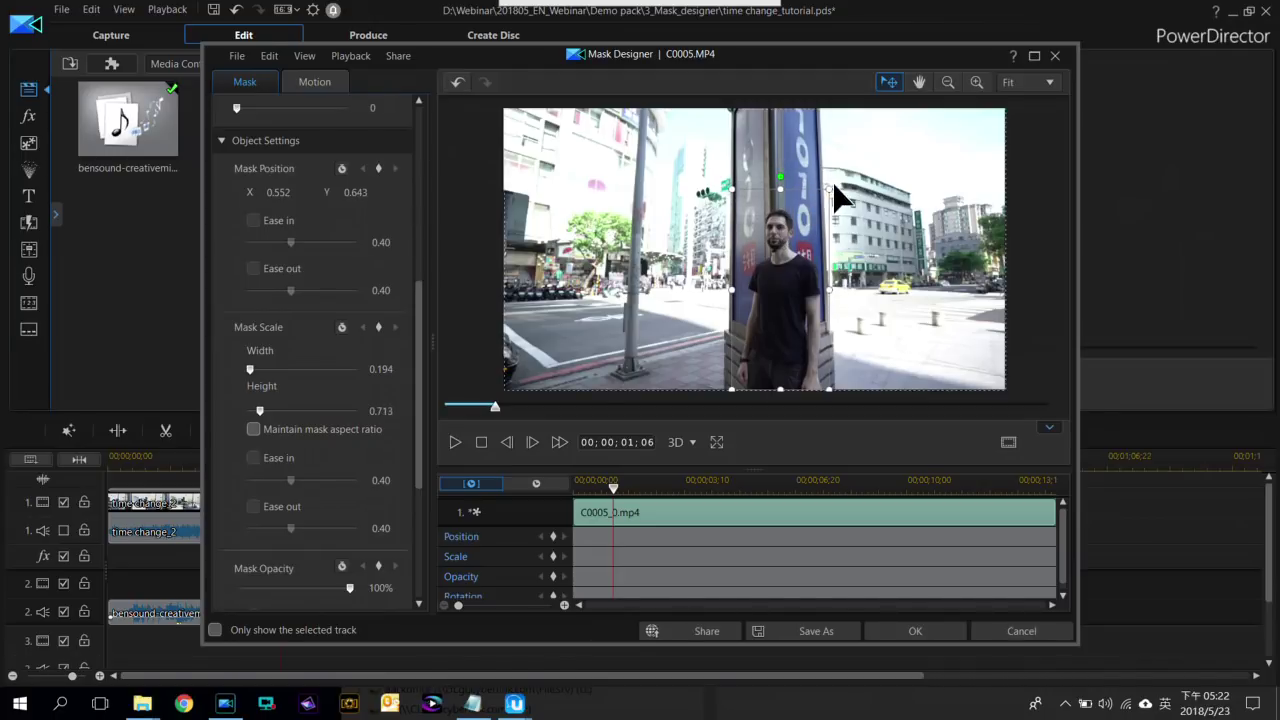
{"action": "left_click_drag", "start_coordinate": [831, 188], "coordinate": [826, 185]}
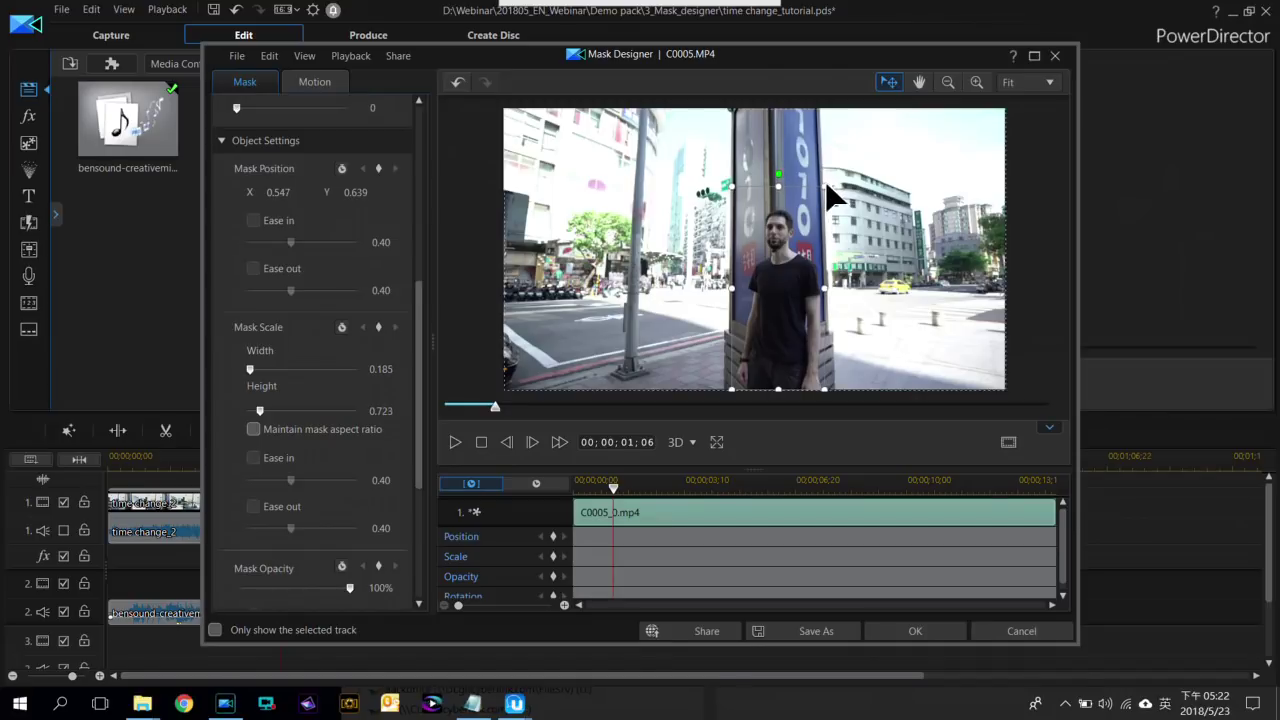
{"action": "left_click_drag", "start_coordinate": [781, 183], "coordinate": [780, 195]}
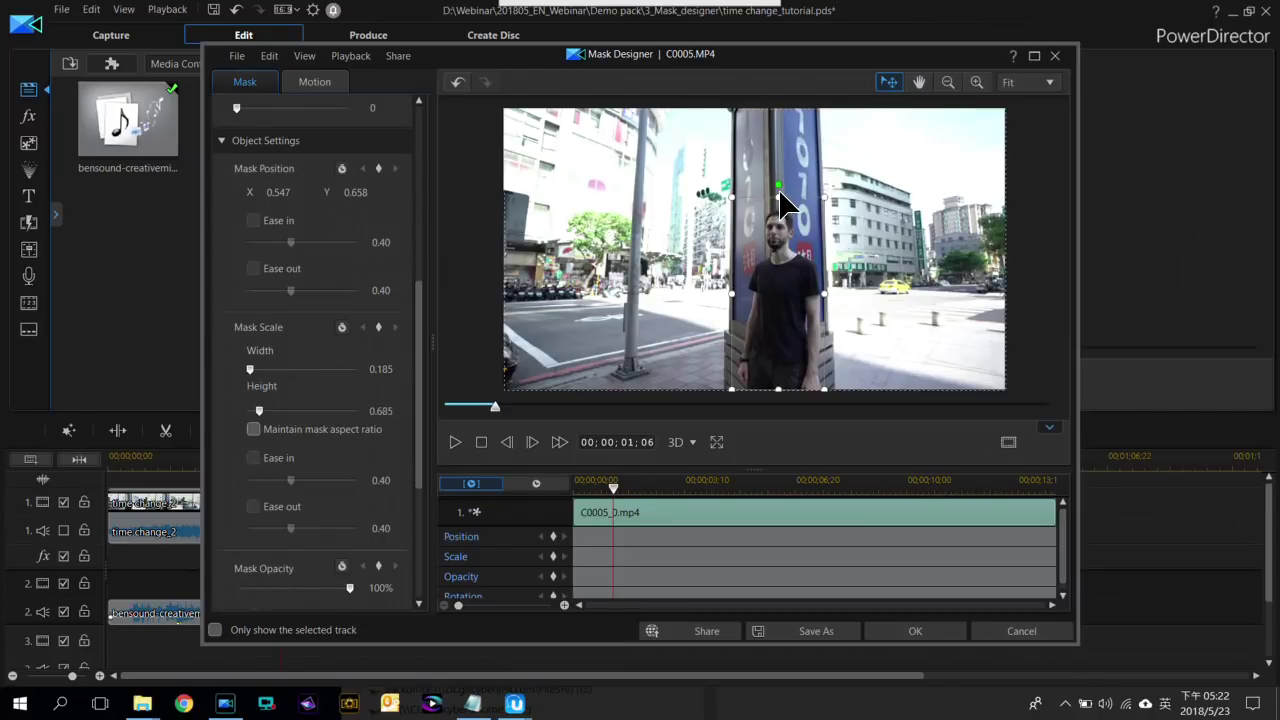
{"action": "left_click", "coordinate": [458, 440]}
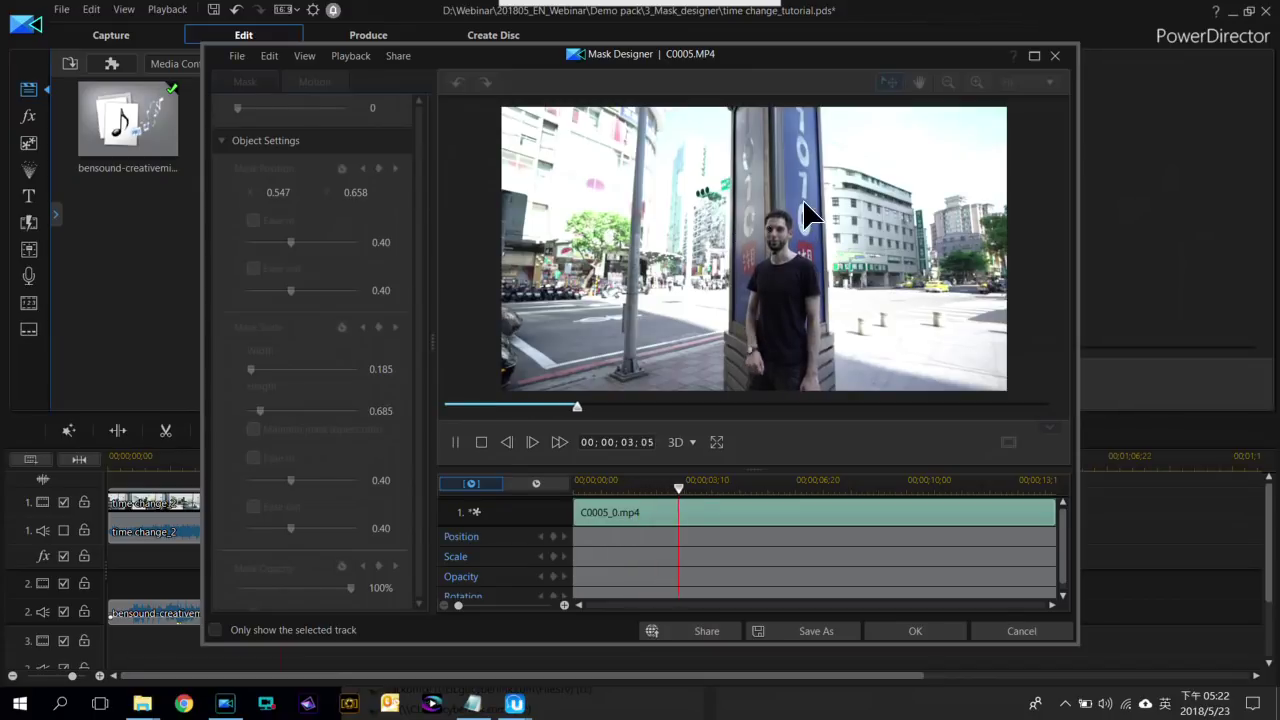
Apply the rectangle mask to the C0005 clip, and toggle video track 1 off and back on to check the isolated man
{"action": "left_click", "coordinate": [460, 441]}
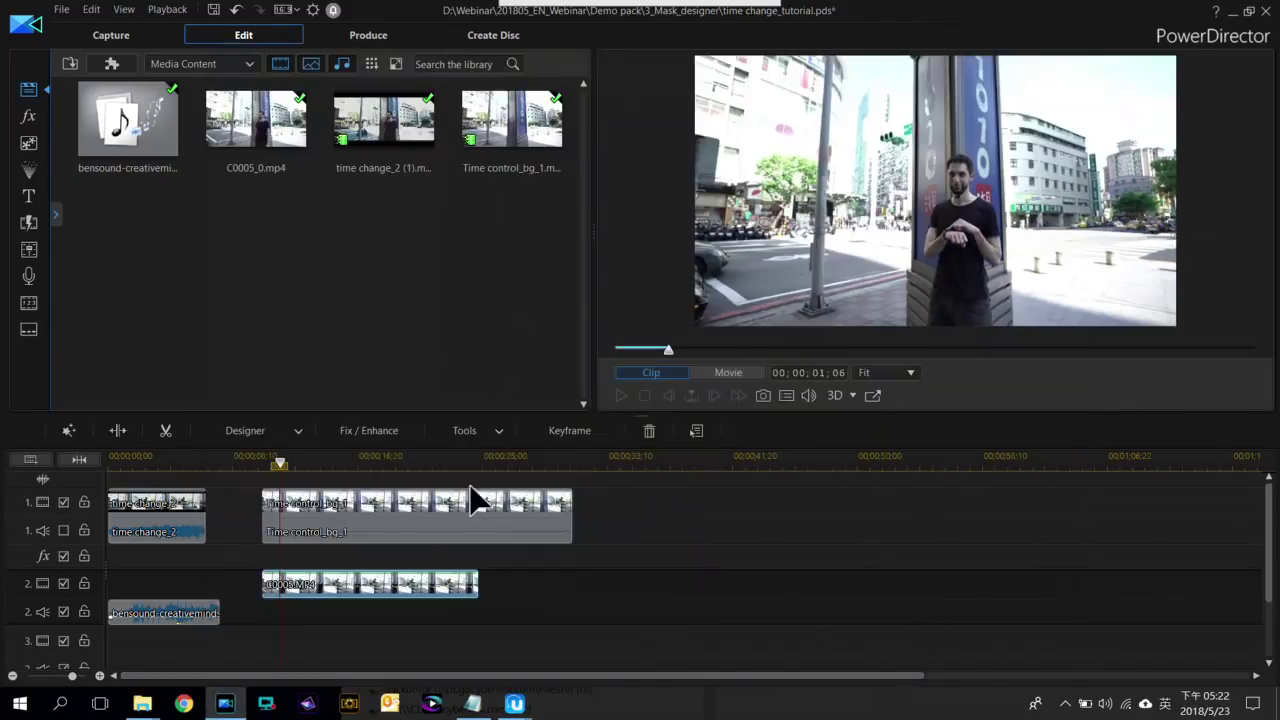
{"action": "left_click", "coordinate": [915, 631]}
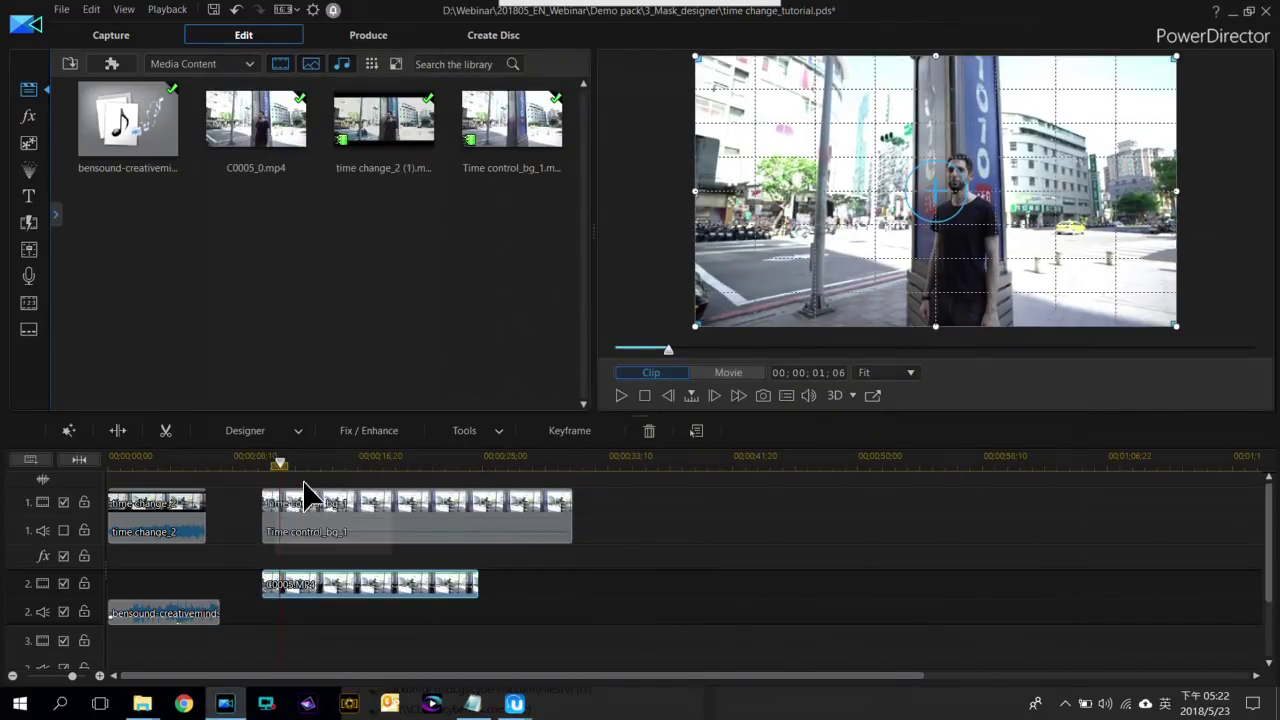
{"action": "left_click", "coordinate": [65, 502]}
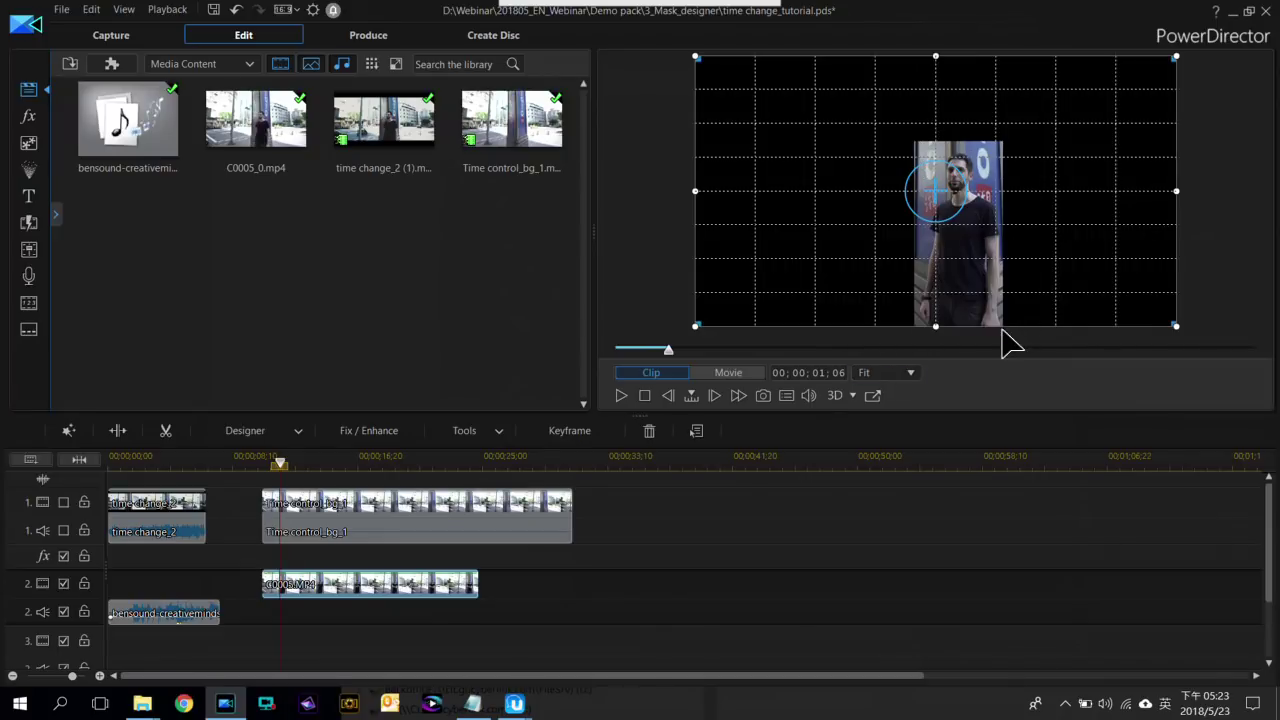
{"action": "left_click", "coordinate": [63, 502]}
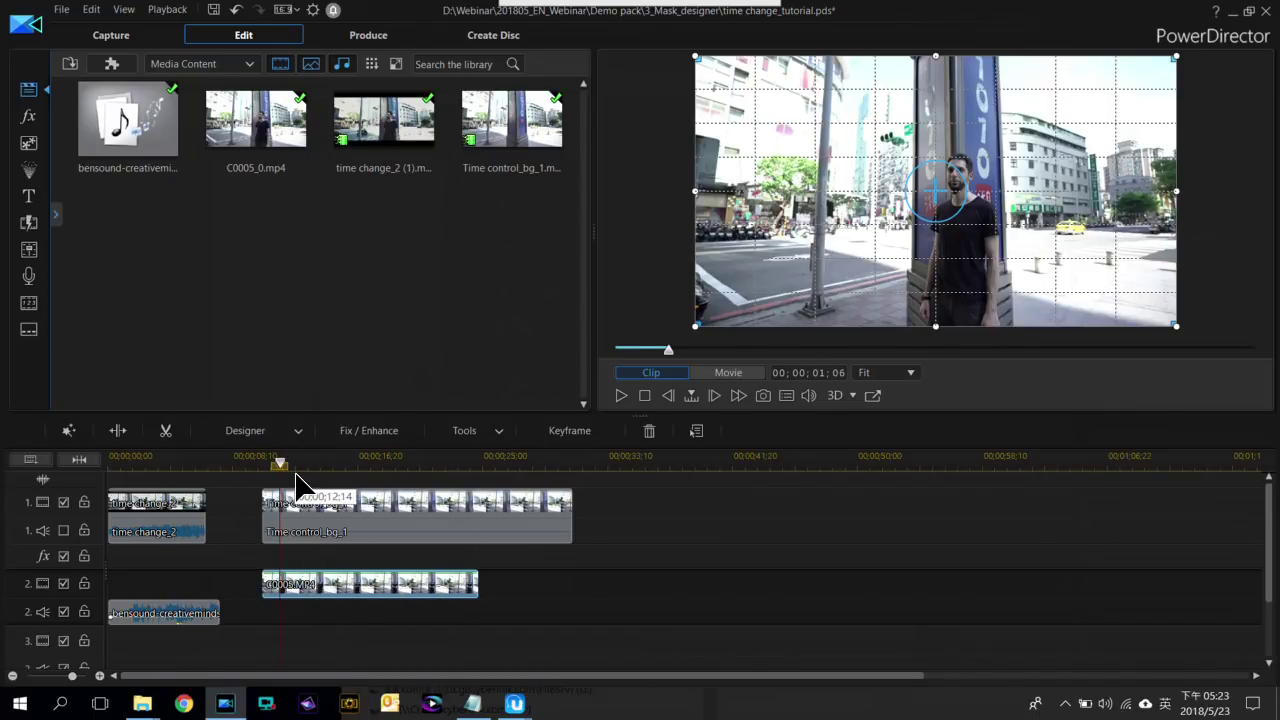
Play the movie to about 00;00;15;05 and split the Time control_bg_1 background clip on video track 1 at that point
{"action": "key", "text": "space"}
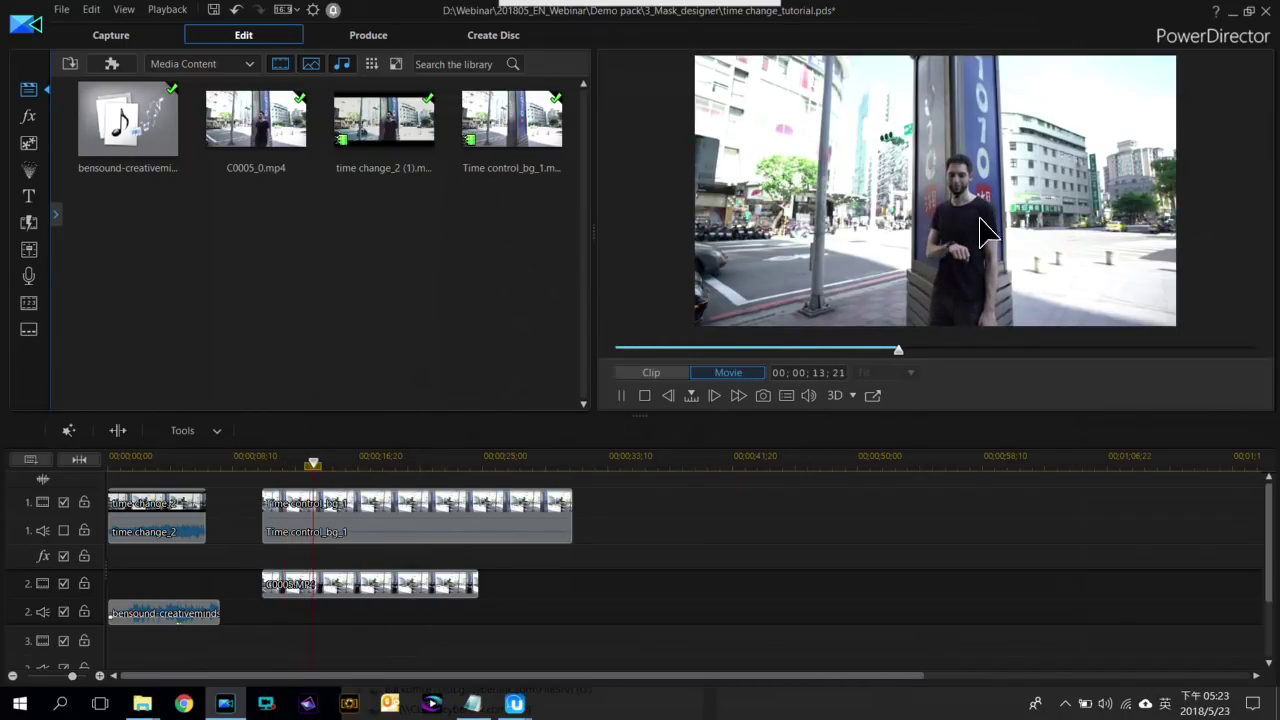
{"action": "key", "text": "space"}
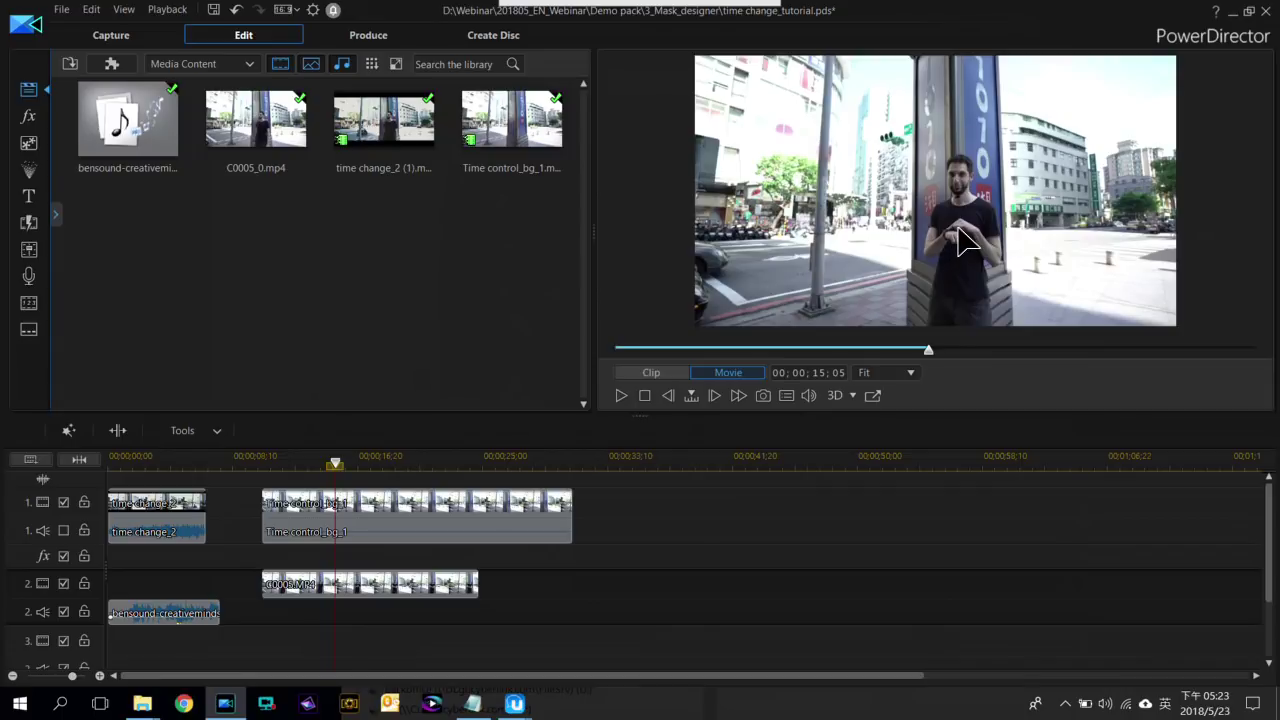
{"action": "left_click", "coordinate": [371, 503]}
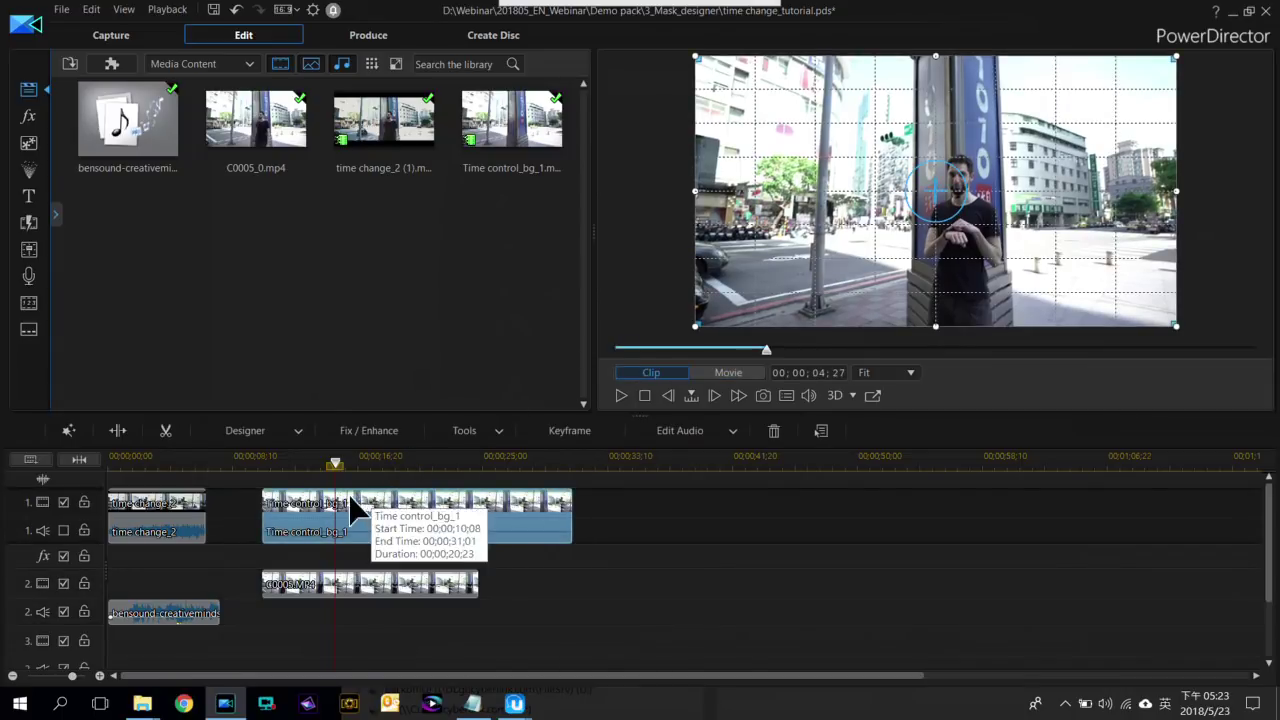
{"action": "left_click", "coordinate": [117, 430]}
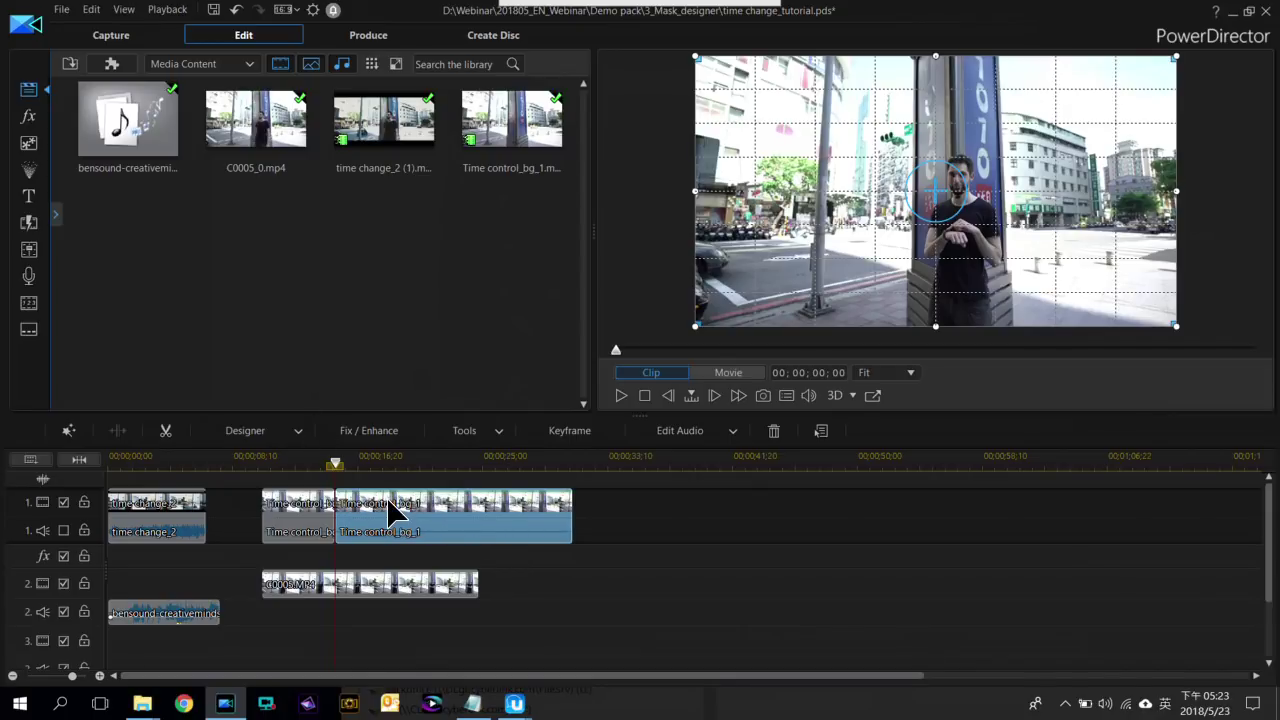
Enable Video Speed on the second background segment, shorten its duration to 00;00;05;10 with a 2.980 speed multiplier, and preview it before applying
{"action": "left_click", "coordinate": [374, 466]}
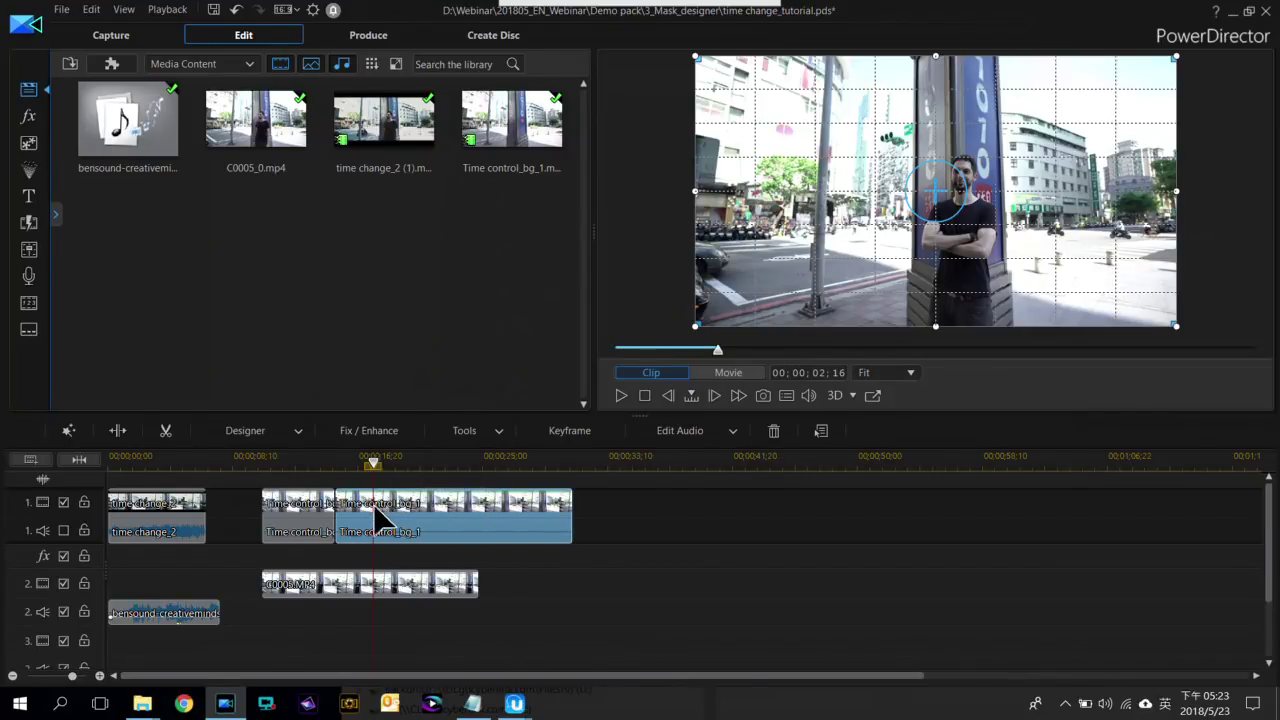
{"action": "left_click", "coordinate": [491, 432]}
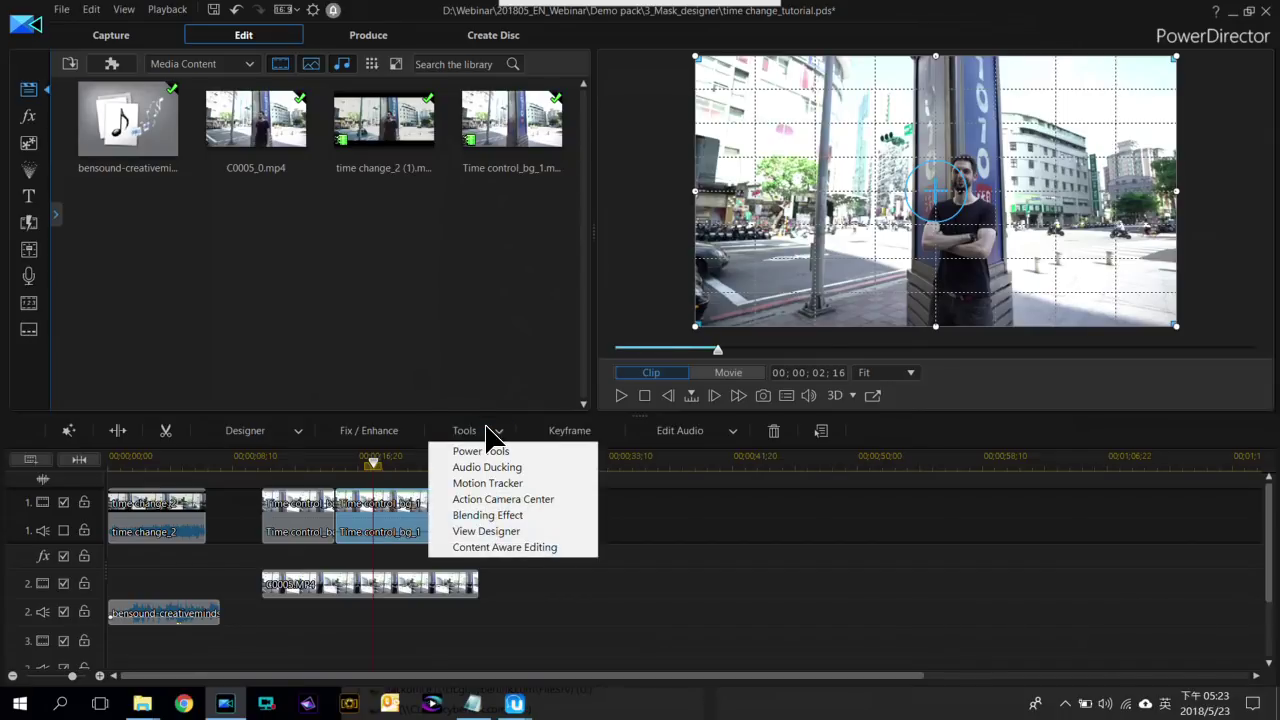
{"action": "left_click", "coordinate": [521, 449]}
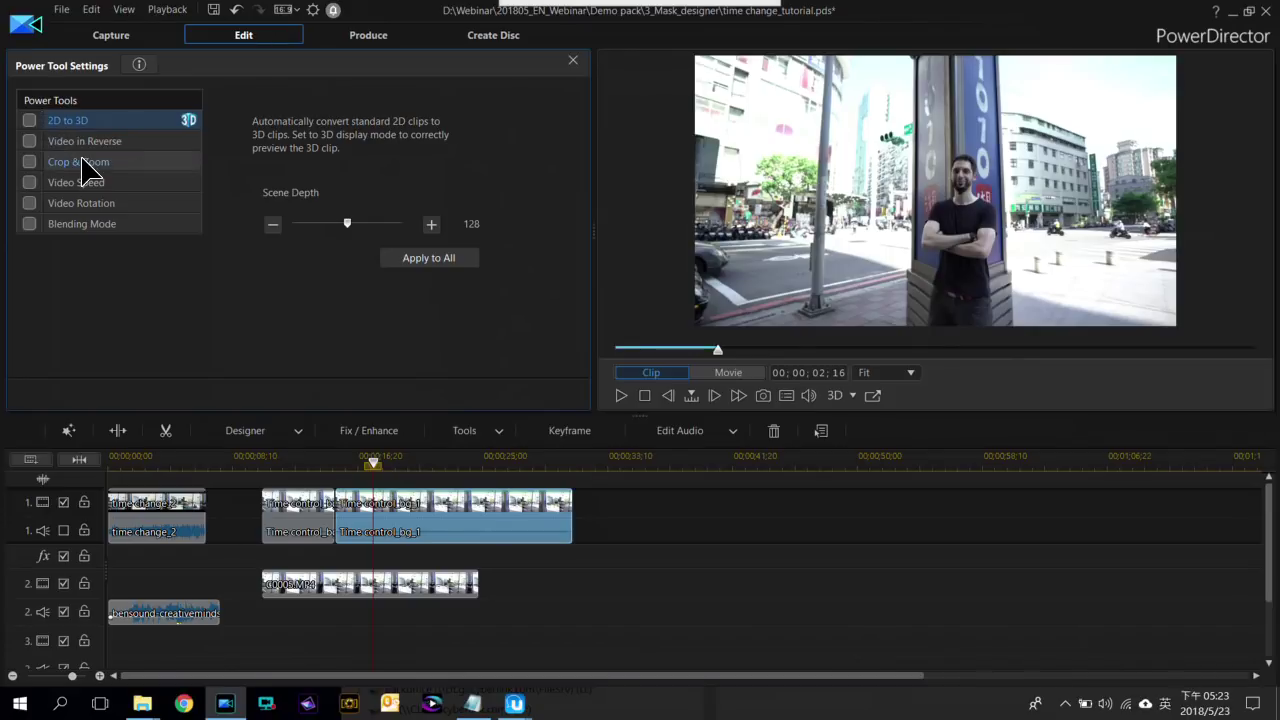
{"action": "left_click", "coordinate": [31, 182]}
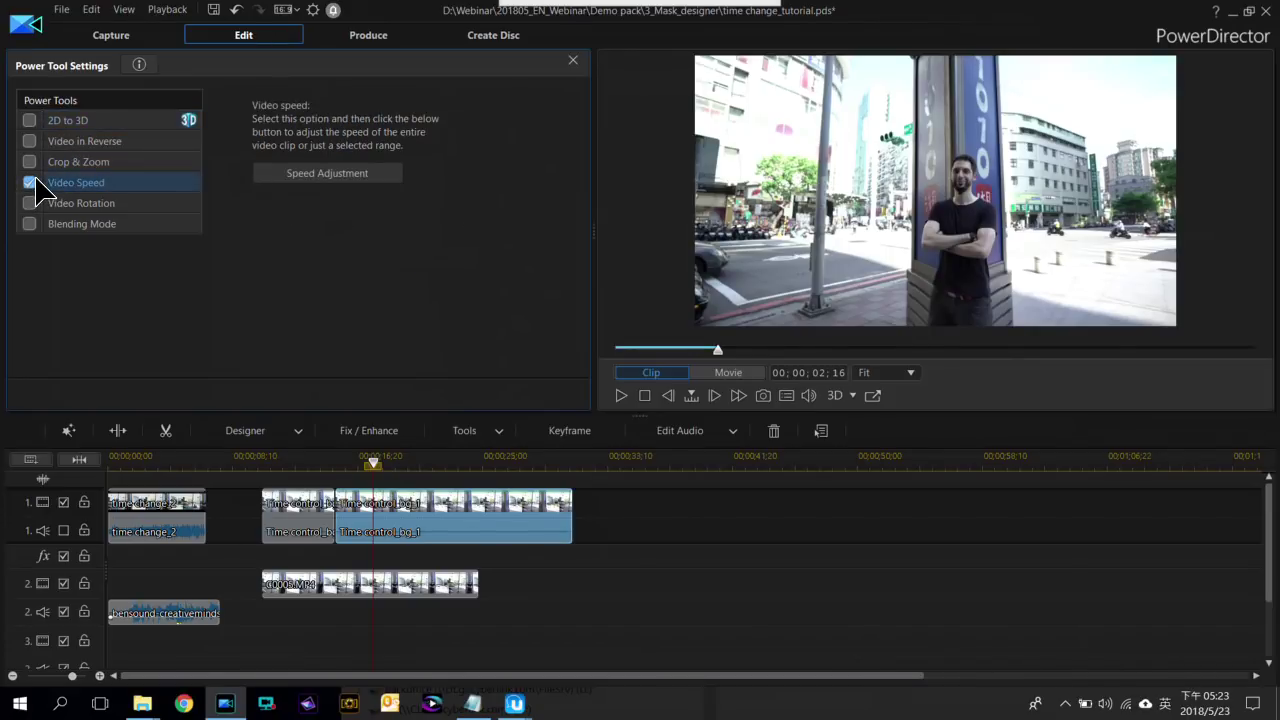
{"action": "left_click", "coordinate": [392, 176]}
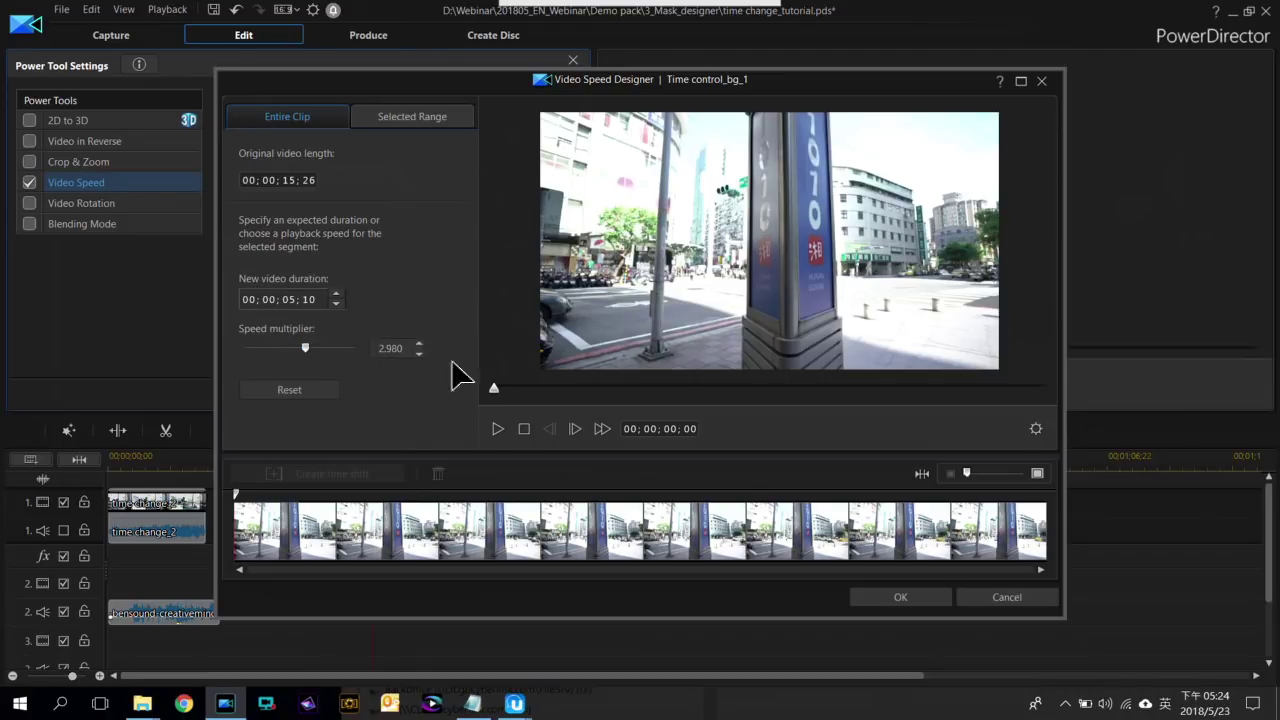
{"action": "left_click", "coordinate": [498, 428]}
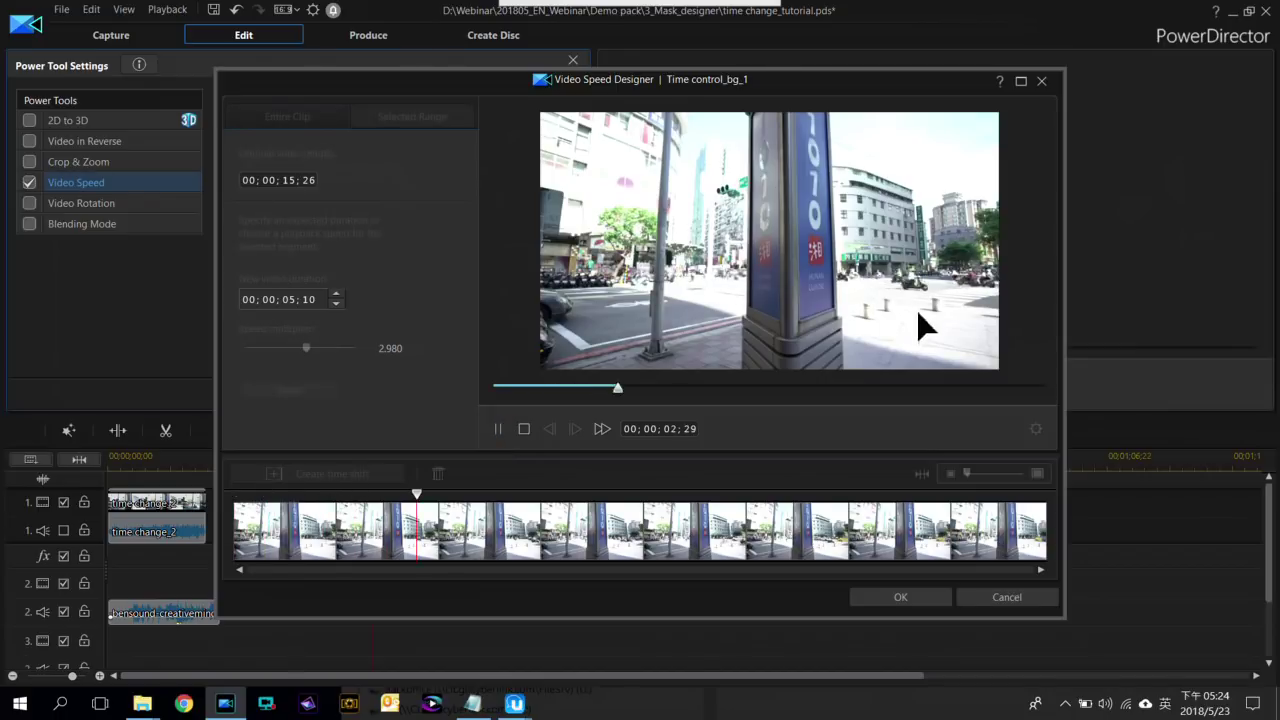
{"action": "left_click", "coordinate": [524, 428]}
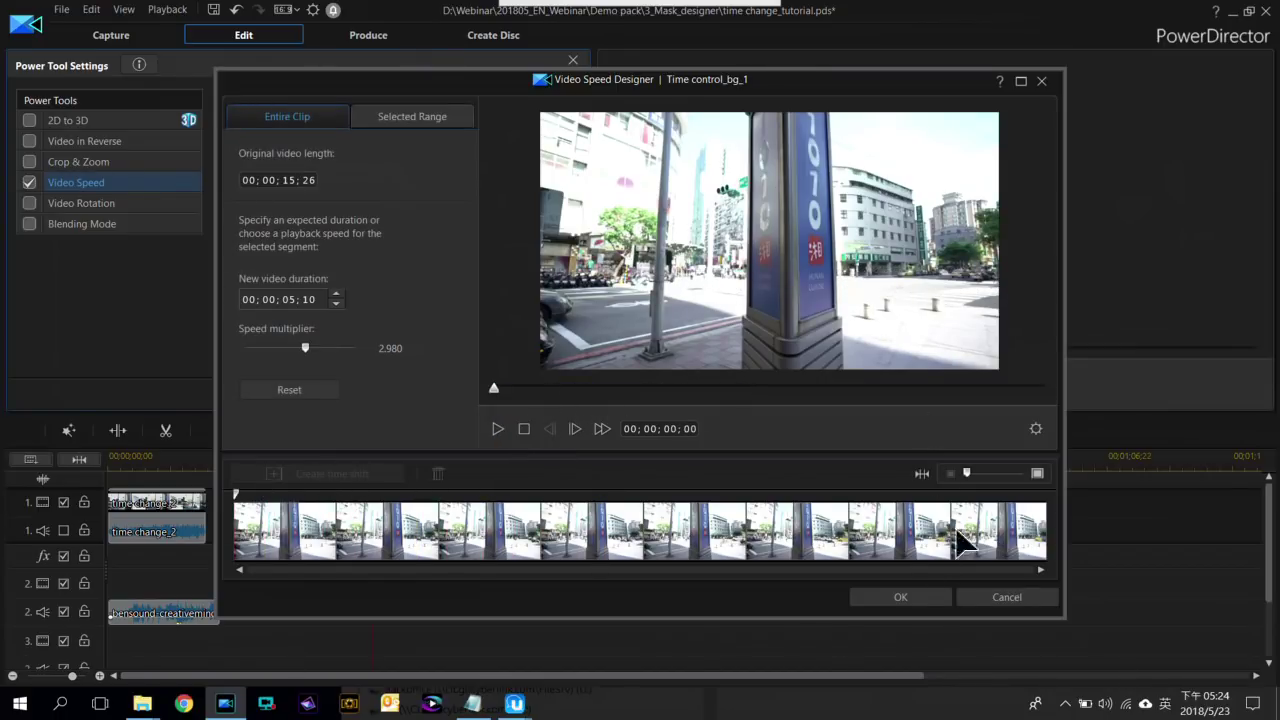
{"action": "left_click", "coordinate": [900, 597]}
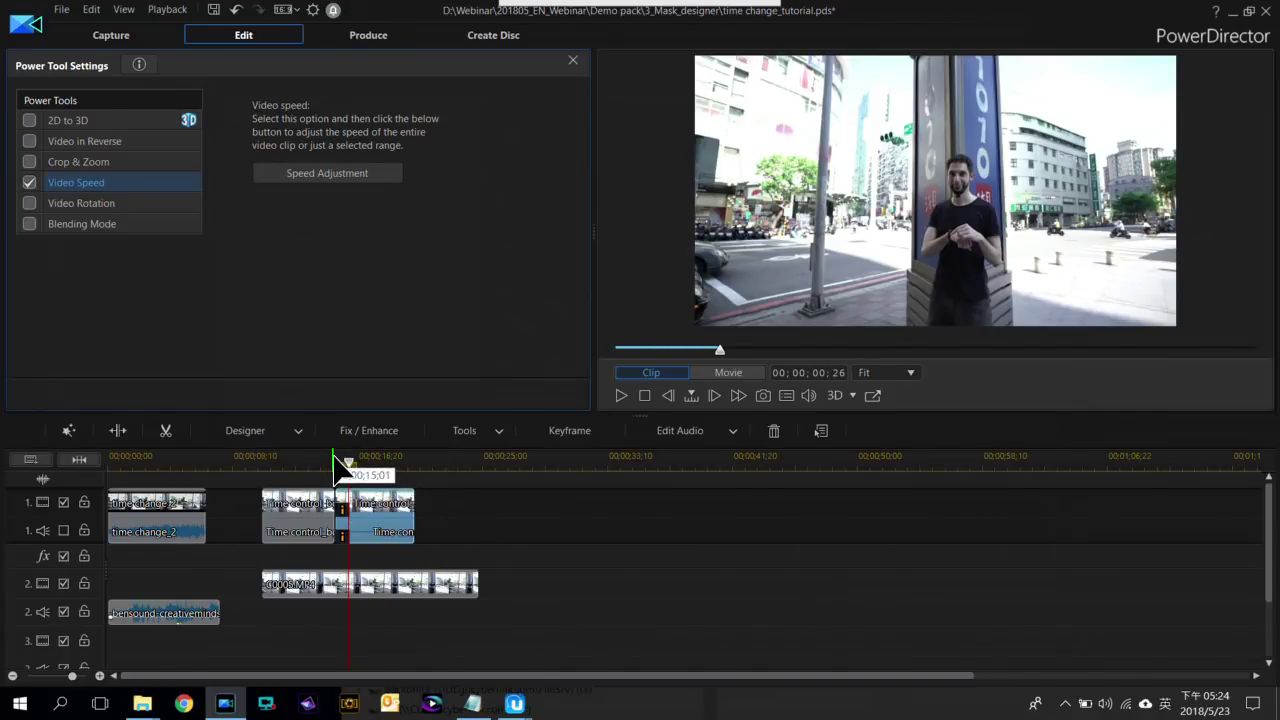
Play the movie from about 00;00;15;01 to check the sped-up background behind the man, and return to about 00;00;15;12
{"action": "left_click", "coordinate": [333, 460]}
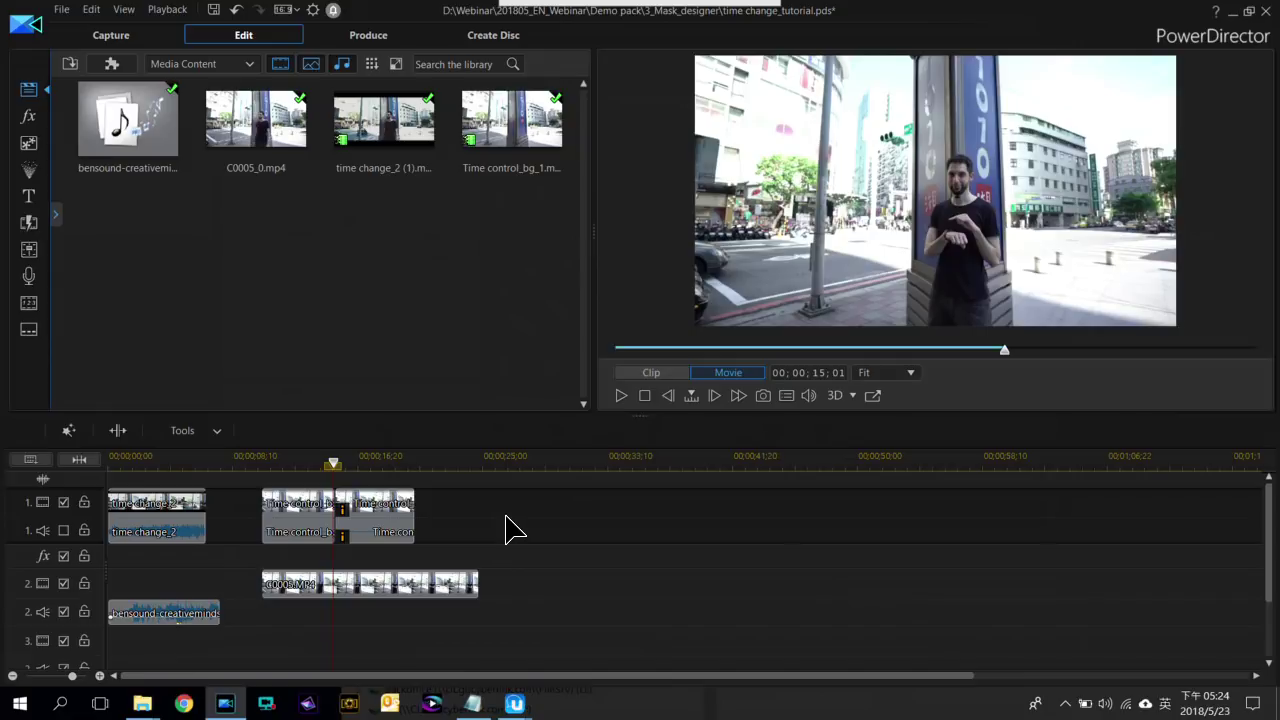
{"action": "key", "text": "space"}
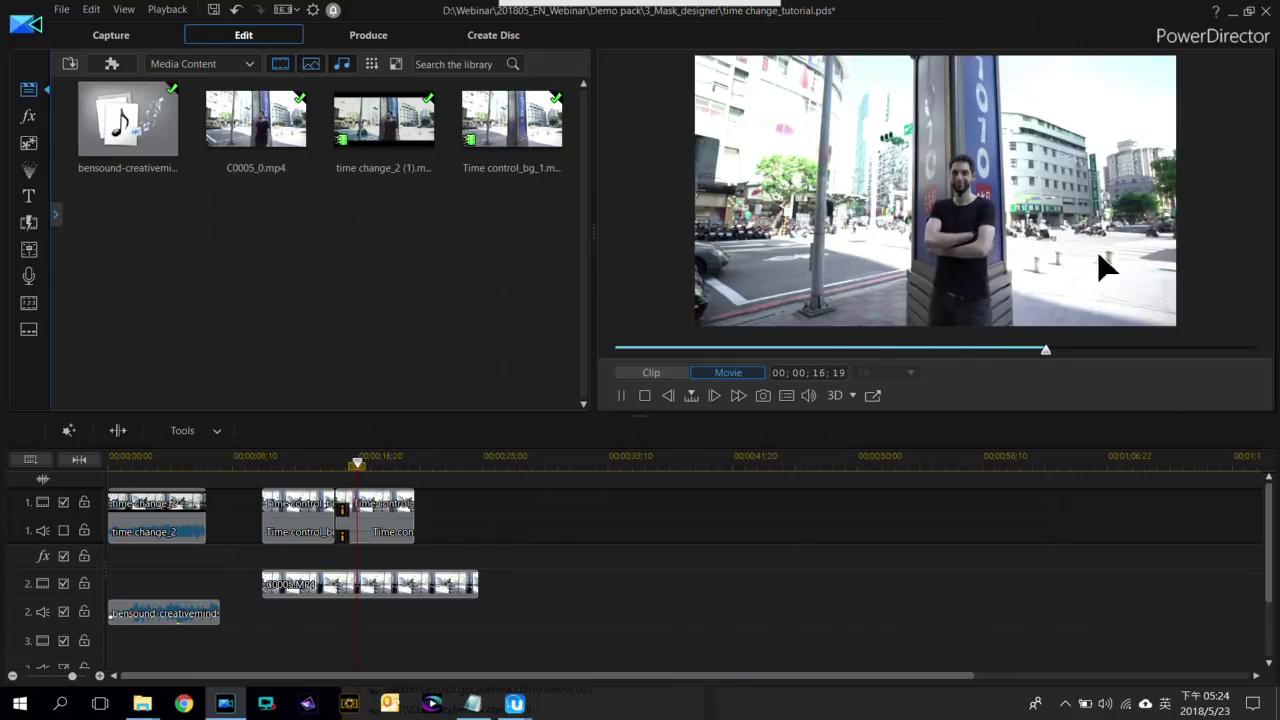
{"action": "key", "text": "space"}
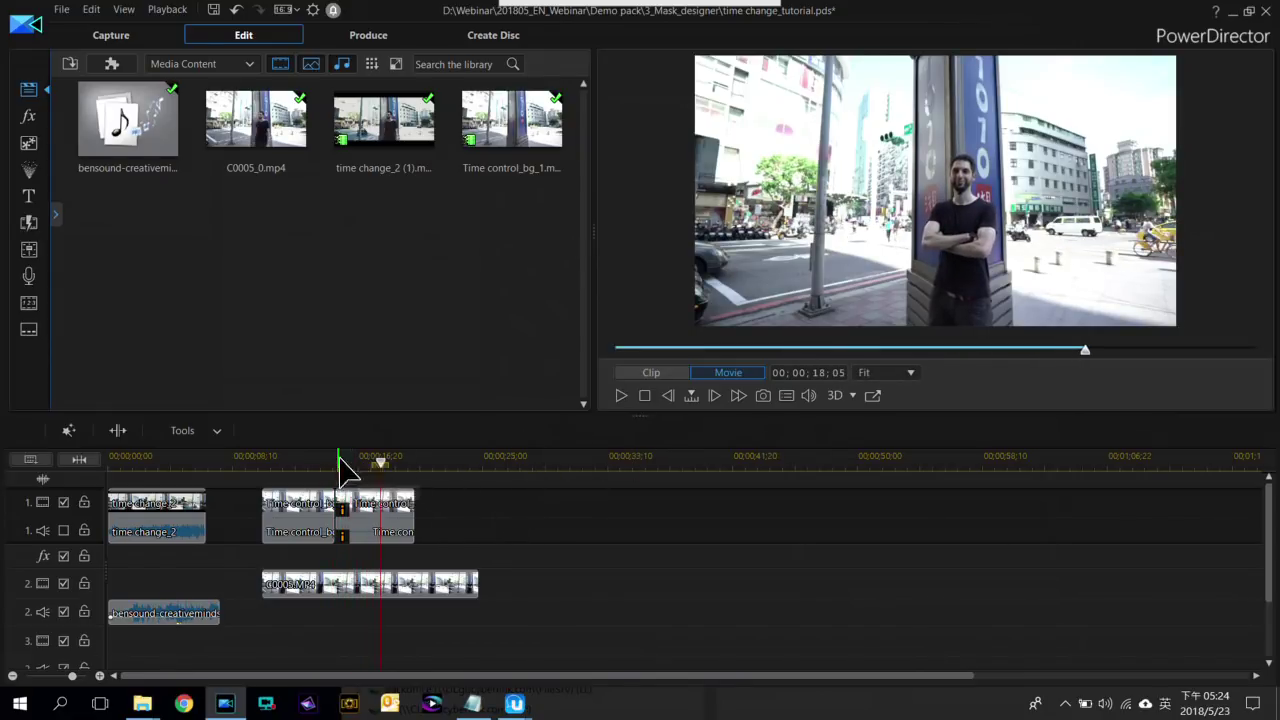
{"action": "left_click", "coordinate": [340, 463]}
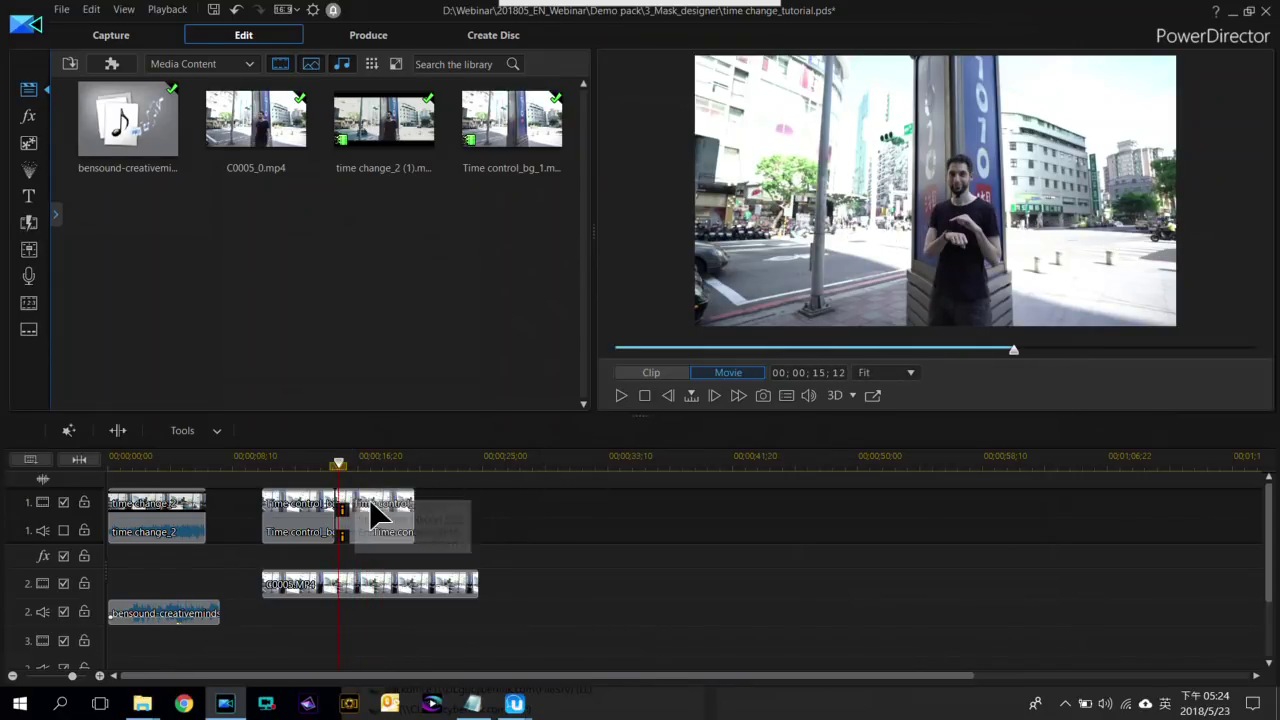
Search the video effects for "DE" and apply the Delay effect to the second Time control_bg_1 segment
{"action": "left_click", "coordinate": [28, 117]}
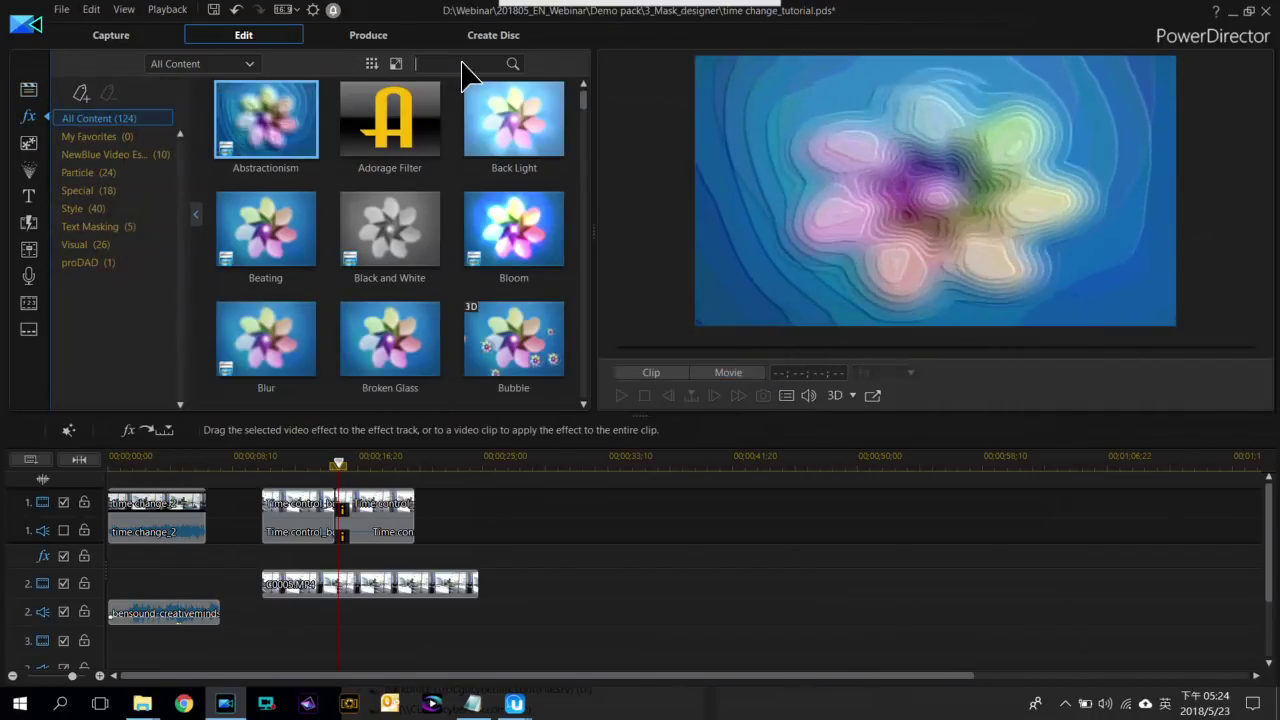
{"action": "left_click", "coordinate": [462, 63]}
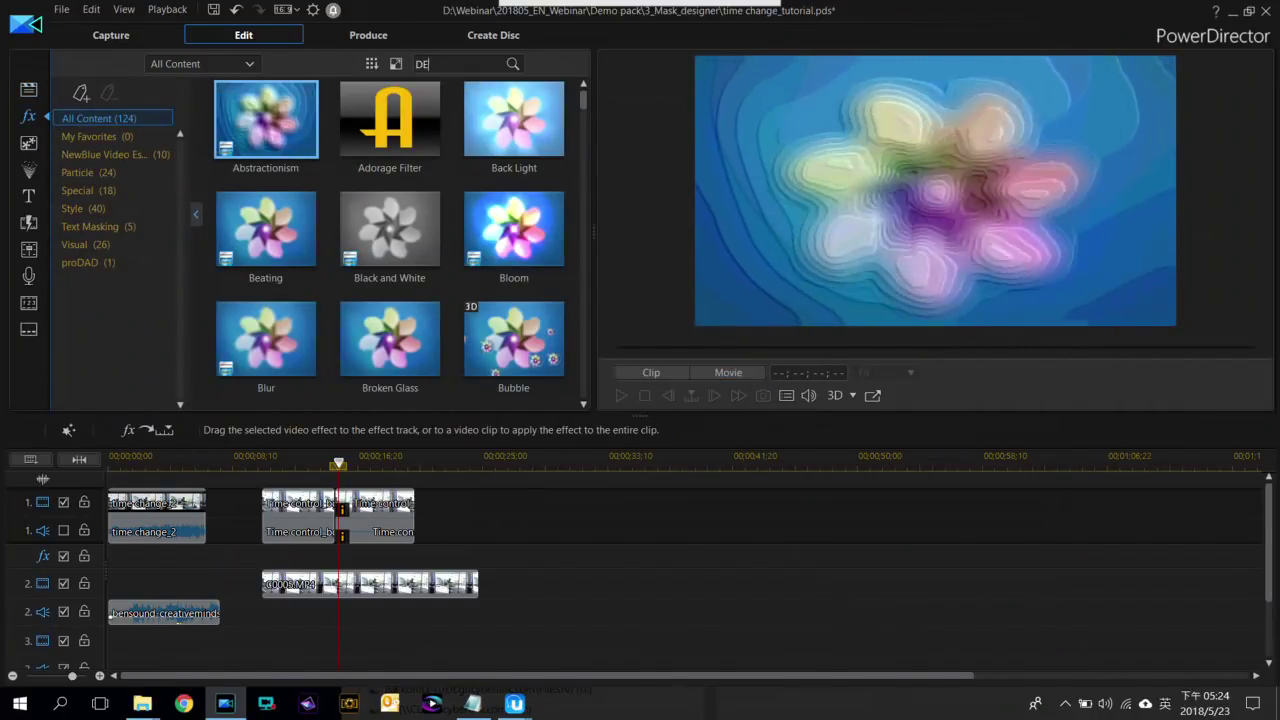
{"action": "type", "text": "DE"}
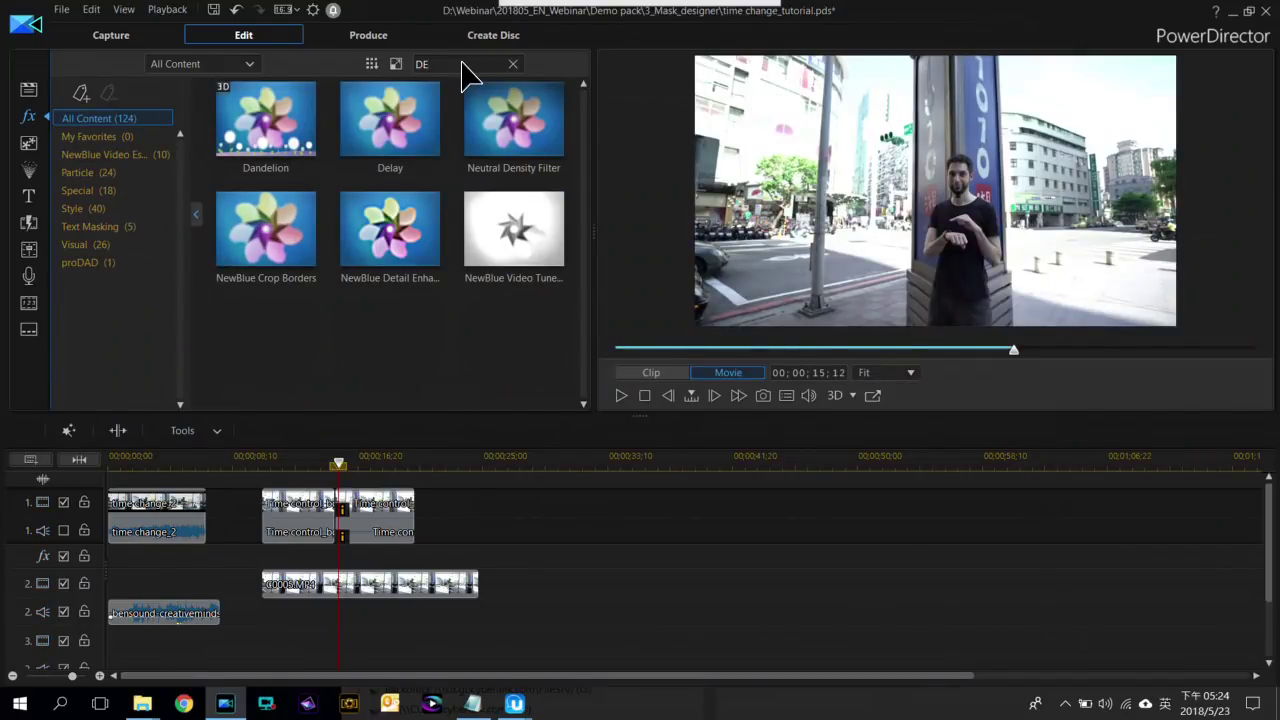
{"action": "left_click_drag", "start_coordinate": [414, 120], "coordinate": [390, 520]}
Play the movie from just before the background split to review the Delay effect on the traffic
{"action": "left_click_drag", "start_coordinate": [338, 463], "coordinate": [325, 463]}
{"action": "left_click", "coordinate": [549, 534]}
{"action": "key", "text": "space"}
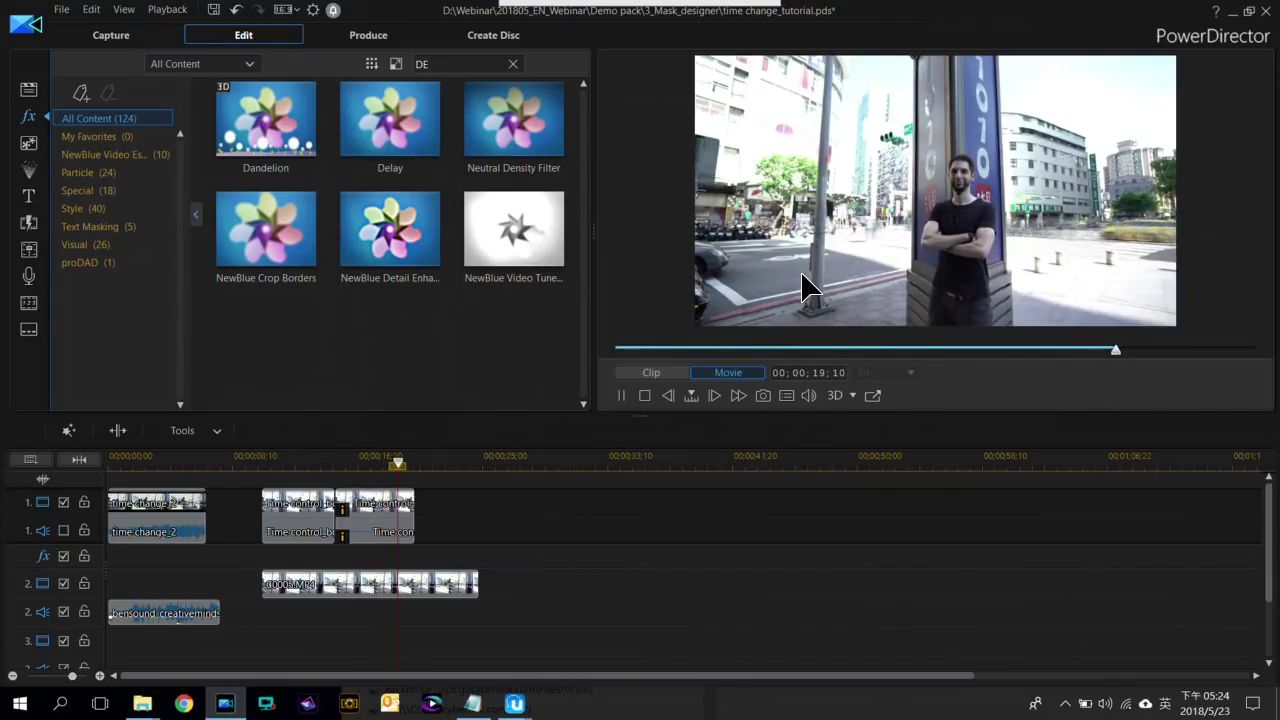
{"action": "left_click", "coordinate": [620, 395]}
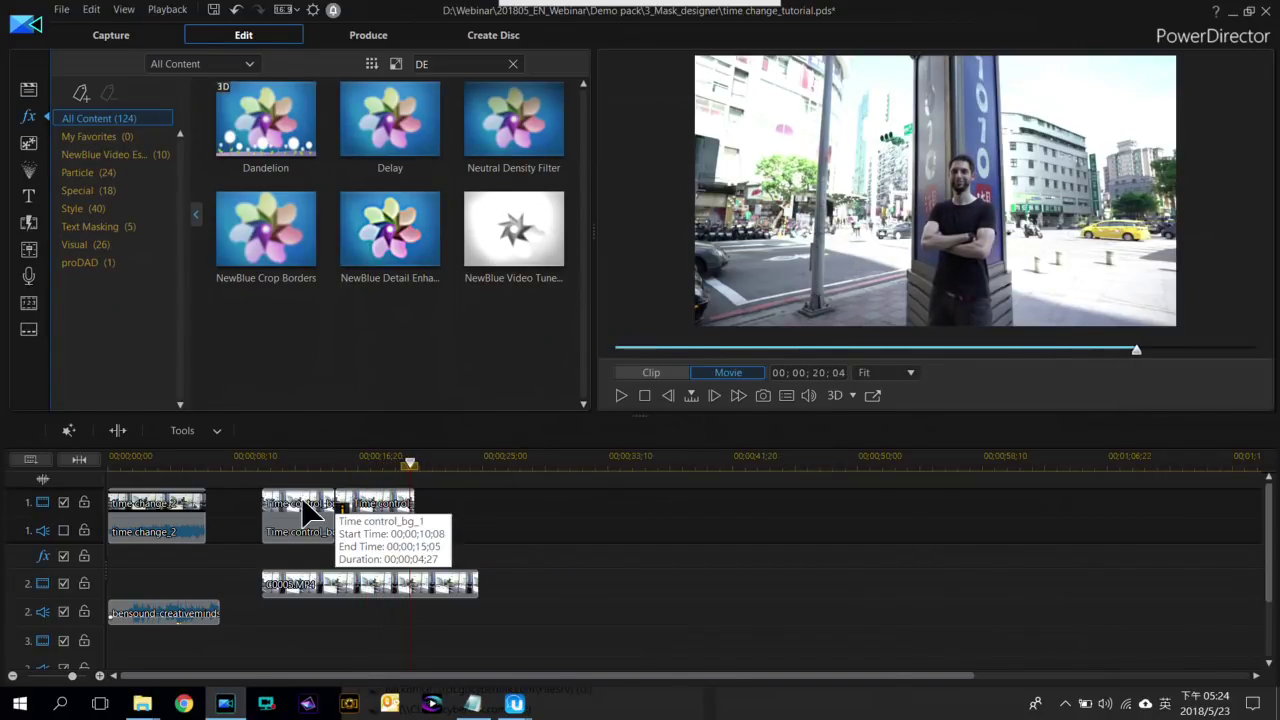
Enable the Look-up Table enhancement on the C0005 clip on video track 2 and load a color look-up table file for it
{"action": "left_click", "coordinate": [310, 577]}
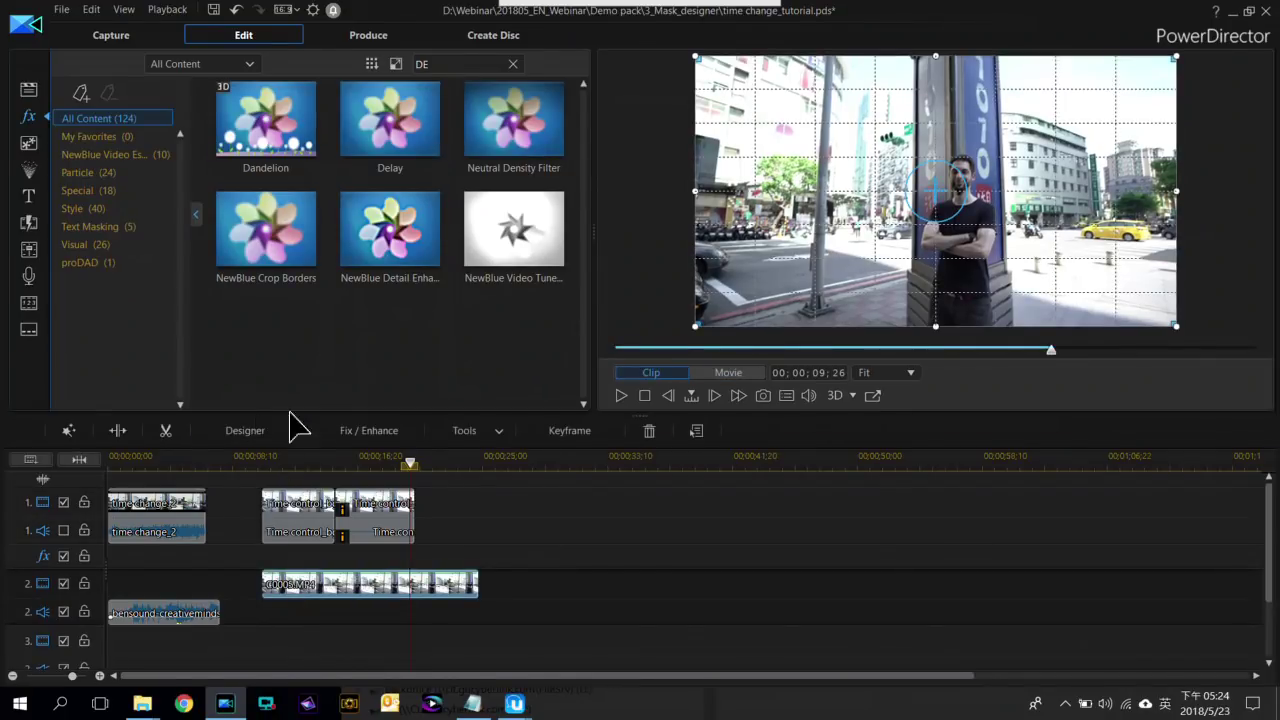
{"action": "left_click", "coordinate": [400, 426]}
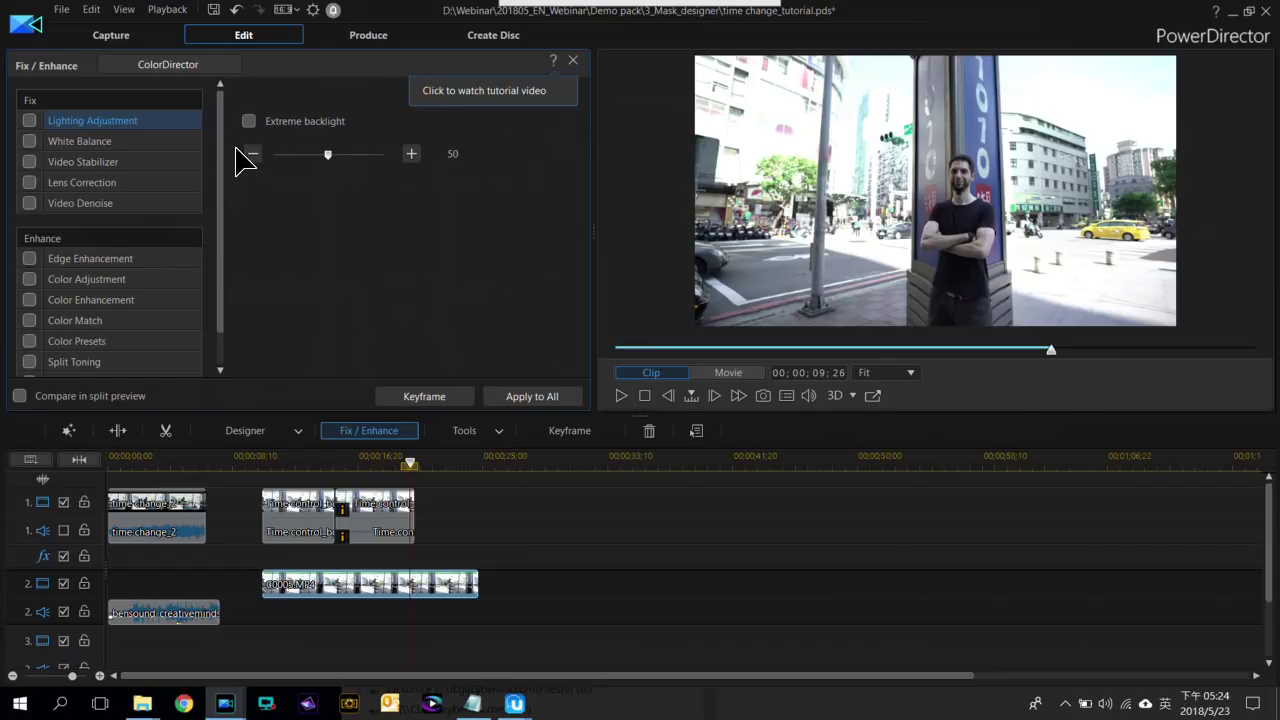
{"action": "scroll", "coordinate": [224, 160], "scroll_direction": "down", "scroll_amount": 1}
{"action": "left_click", "coordinate": [36, 366]}
{"action": "left_click", "coordinate": [545, 212]}
{"action": "left_click", "coordinate": [306, 116]}
{"action": "double_click", "coordinate": [306, 116]}
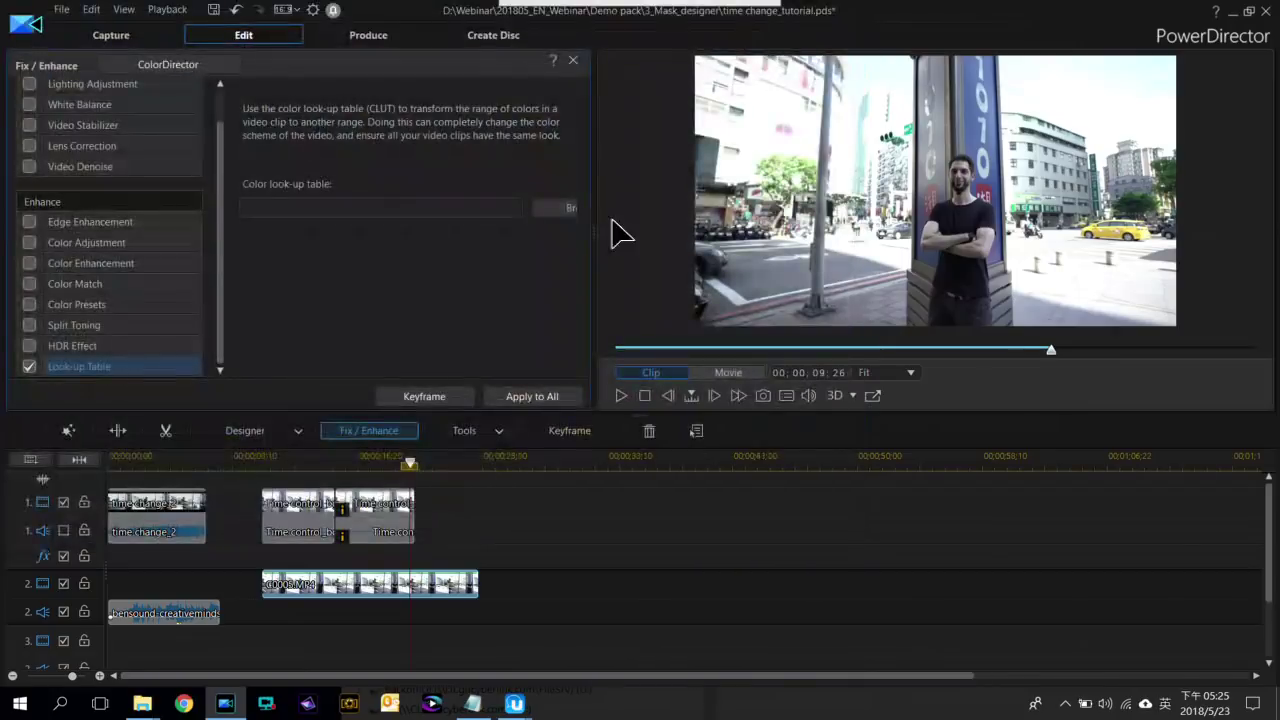
Load the color look-up table from the 7_Slow motion folder for the first Time control_bg_1 segment and apply it to all clips on the track
{"action": "left_click", "coordinate": [290, 515]}
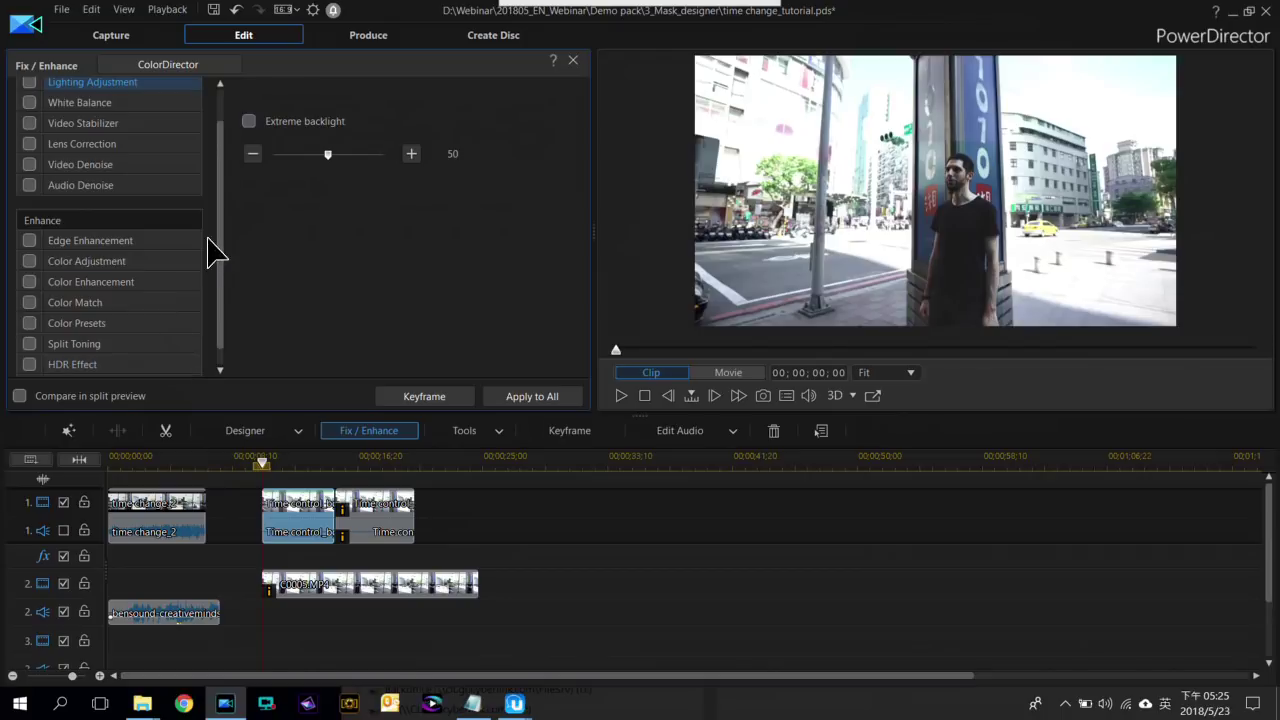
{"action": "scroll", "coordinate": [228, 314], "scroll_direction": "down", "scroll_amount": 1}
{"action": "left_click", "coordinate": [29, 366]}
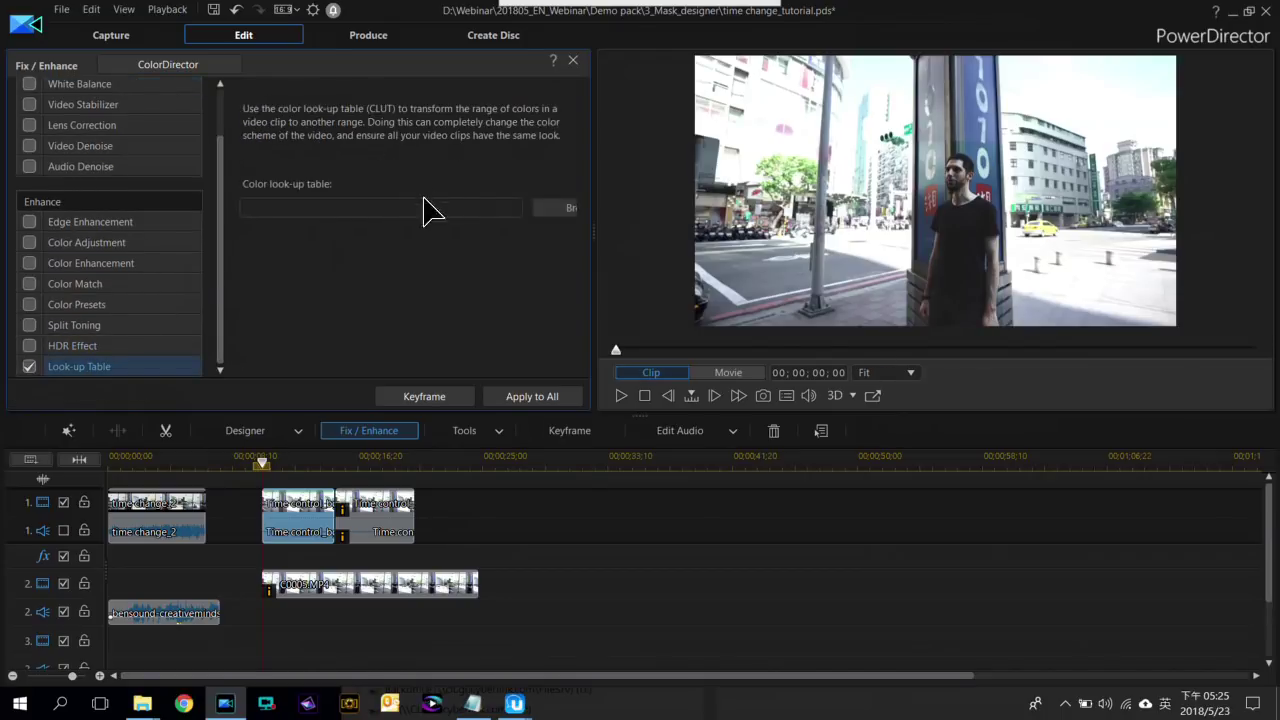
{"action": "left_click", "coordinate": [556, 207]}
{"action": "double_click", "coordinate": [318, 119]}
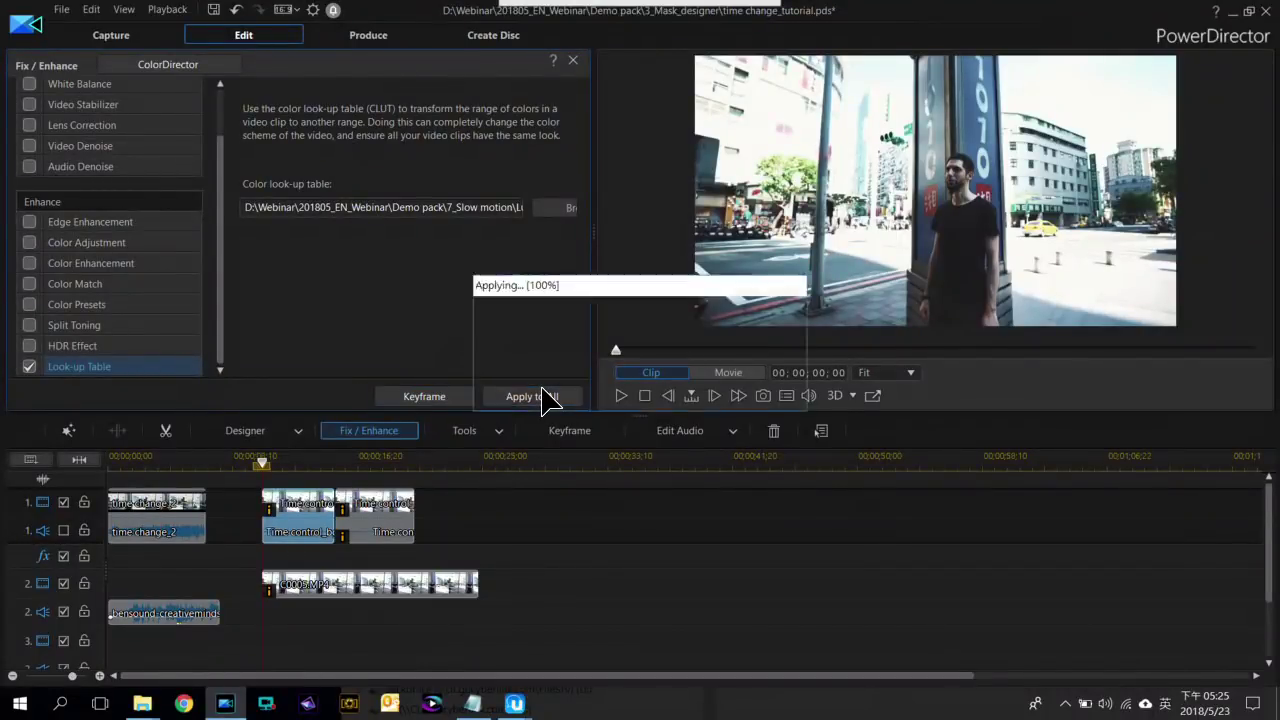
{"action": "left_click", "coordinate": [718, 596]}
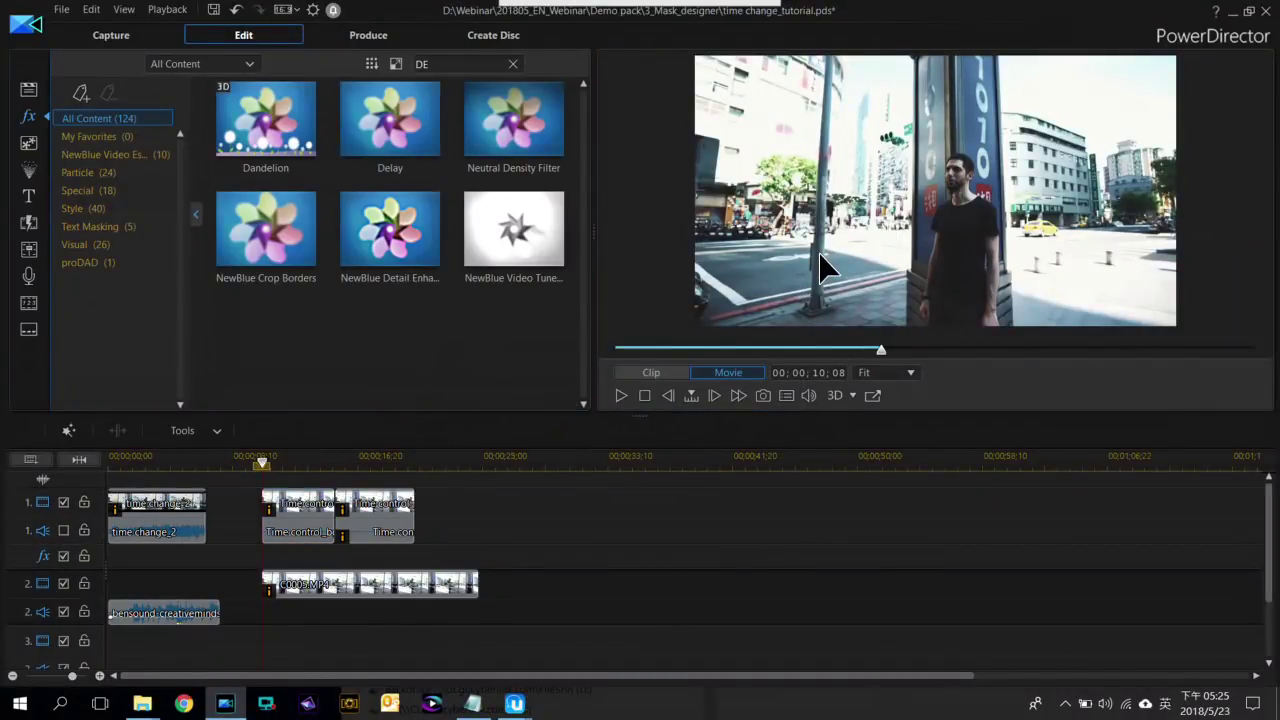
Play the finished time change sequence full screen from 00;00;10;08, and return to the editing workspace
{"action": "double_click", "coordinate": [770, 272]}
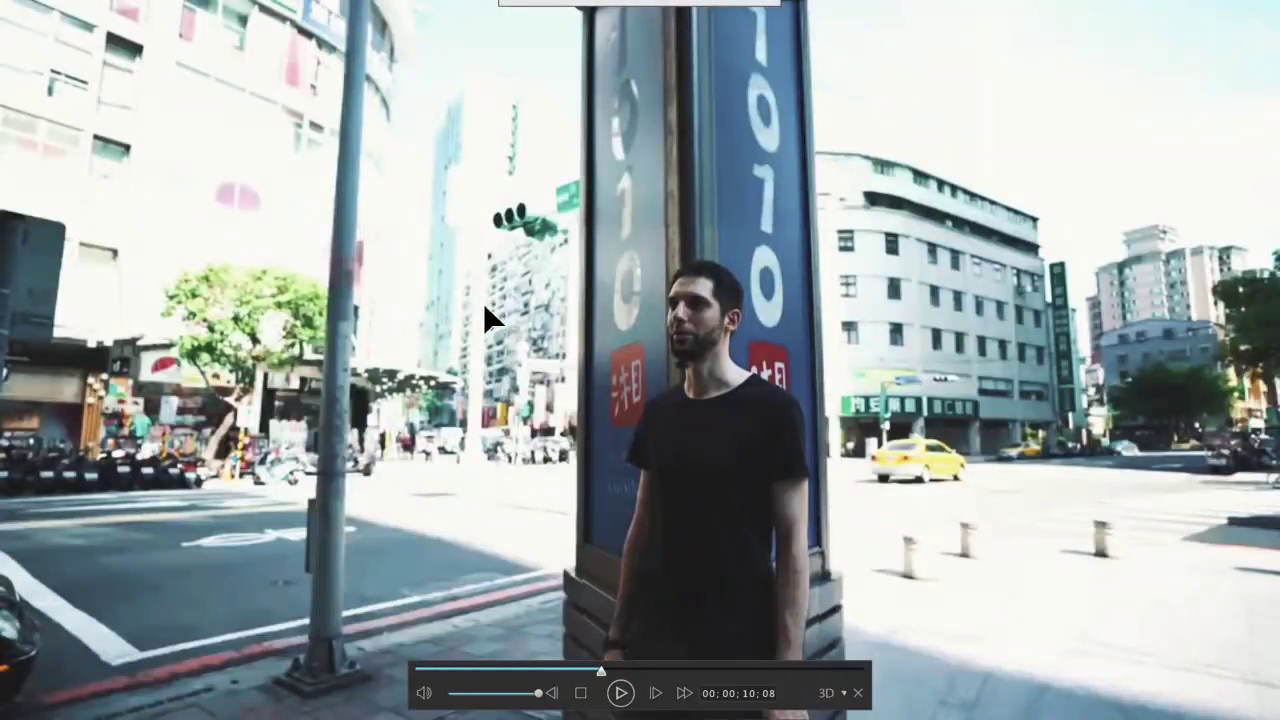
{"action": "key", "text": "space"}
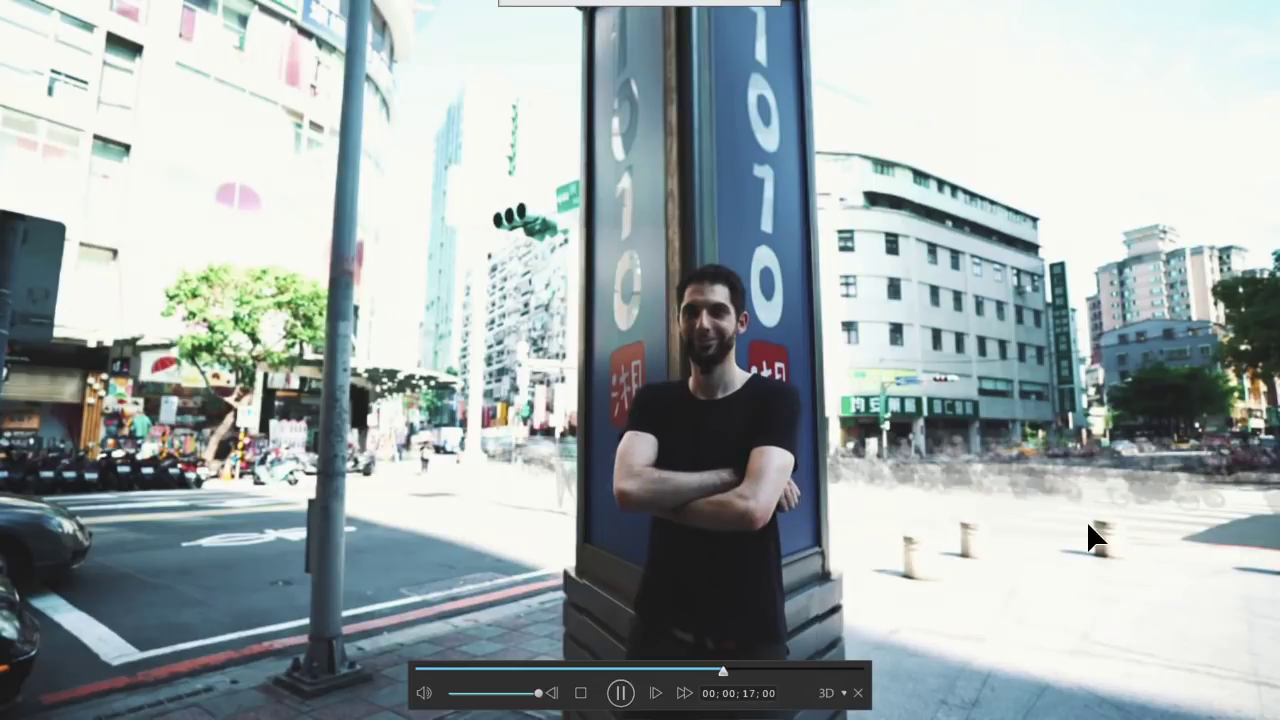
{"action": "key", "text": "Escape"}
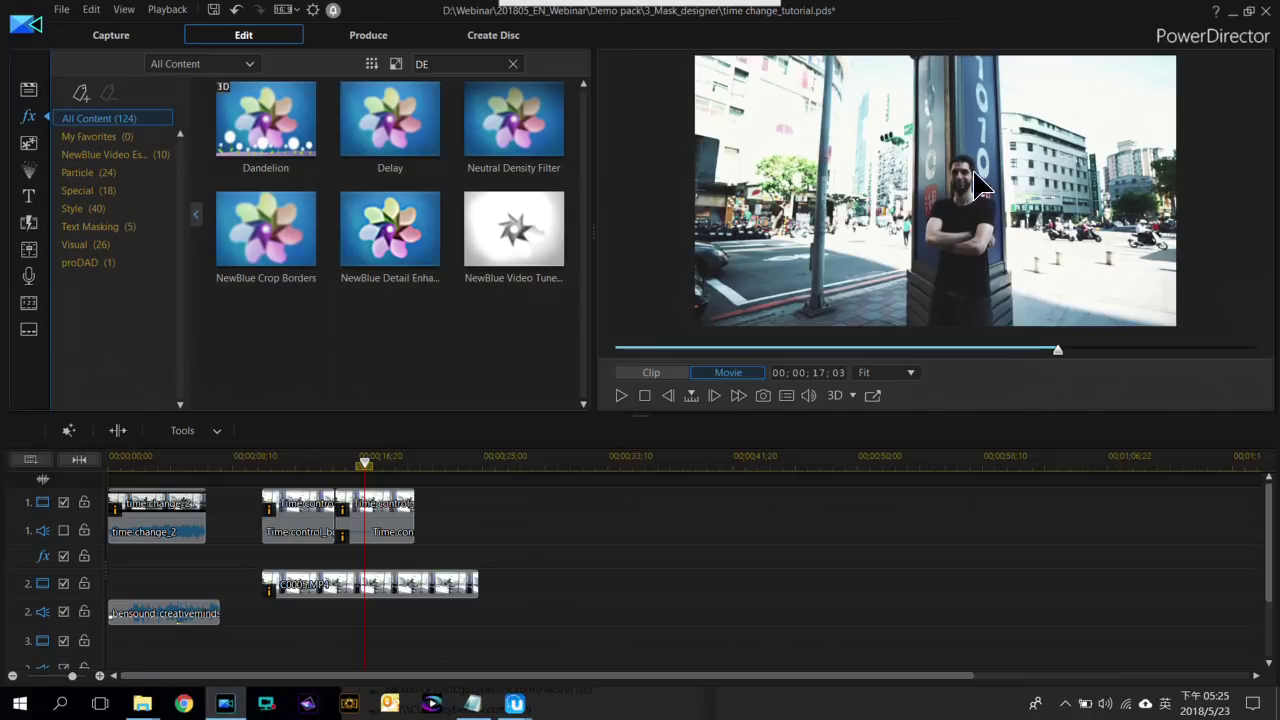
{"action": "mouse_move", "coordinate": [650, 10]}
{"action": "left_click", "coordinate": [515, 38]}
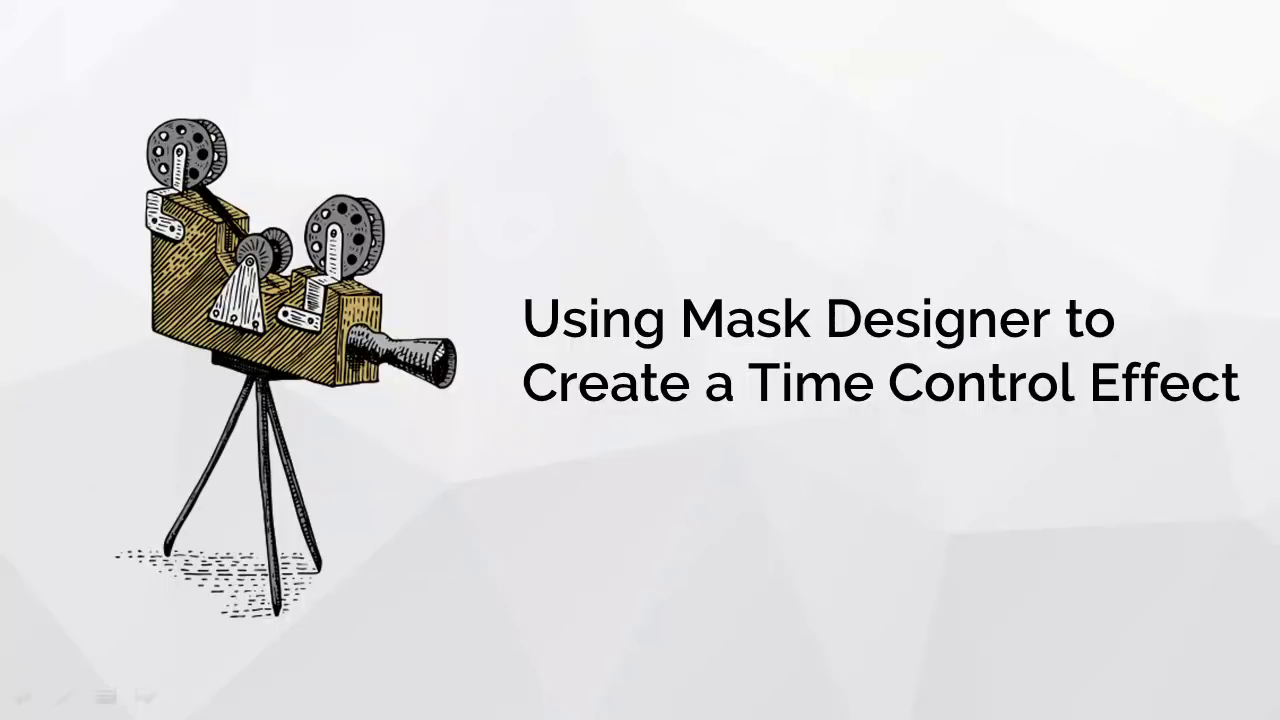
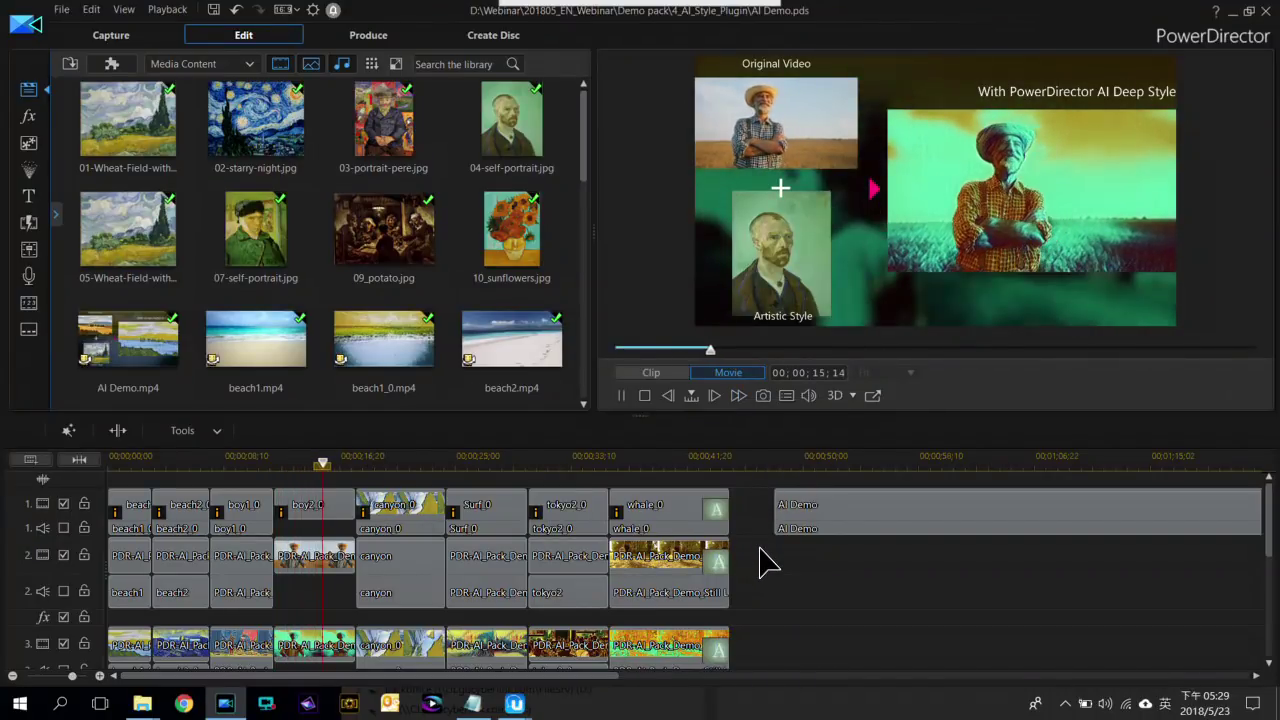
Move the AI Demo clip farther along video track 1 and place PDR-AI_Pack_Demo_The Starry Night_original before it at about 00;00;49;19
{"action": "key", "text": "space"}
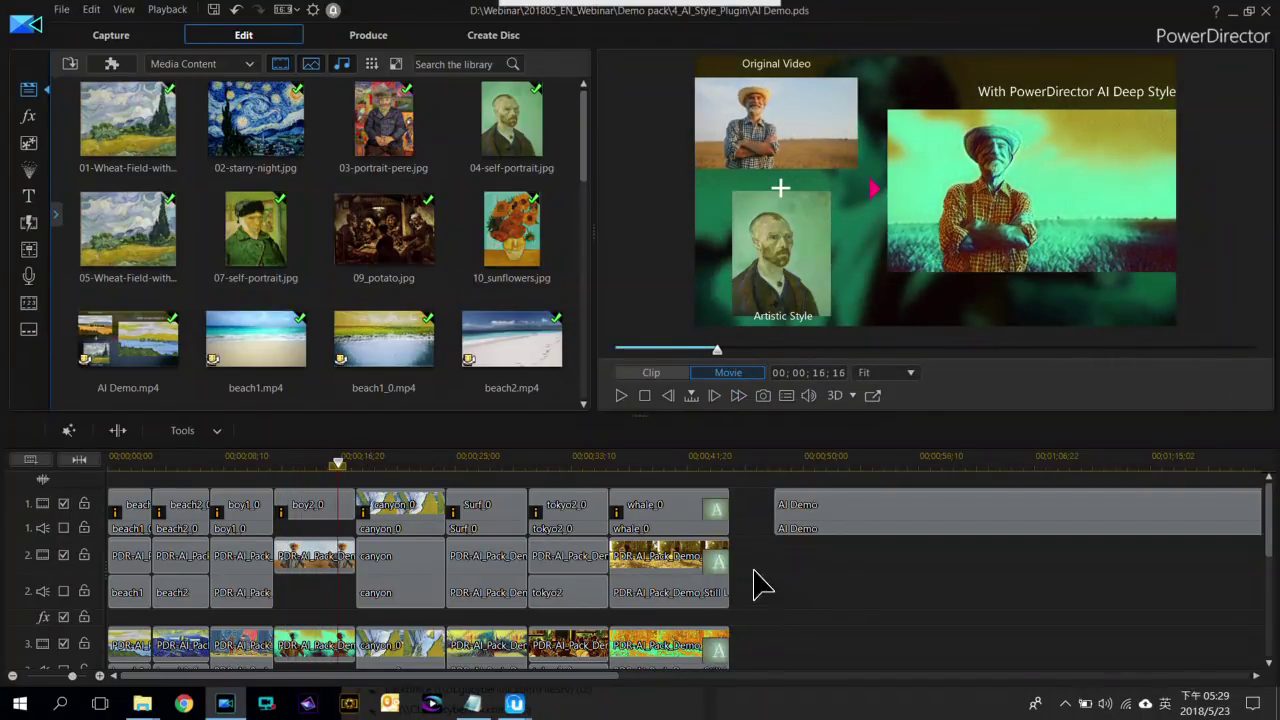
{"action": "scroll", "coordinate": [745, 580], "scroll_direction": "down", "scroll_amount": 3}
{"action": "left_click", "coordinate": [400, 506]}
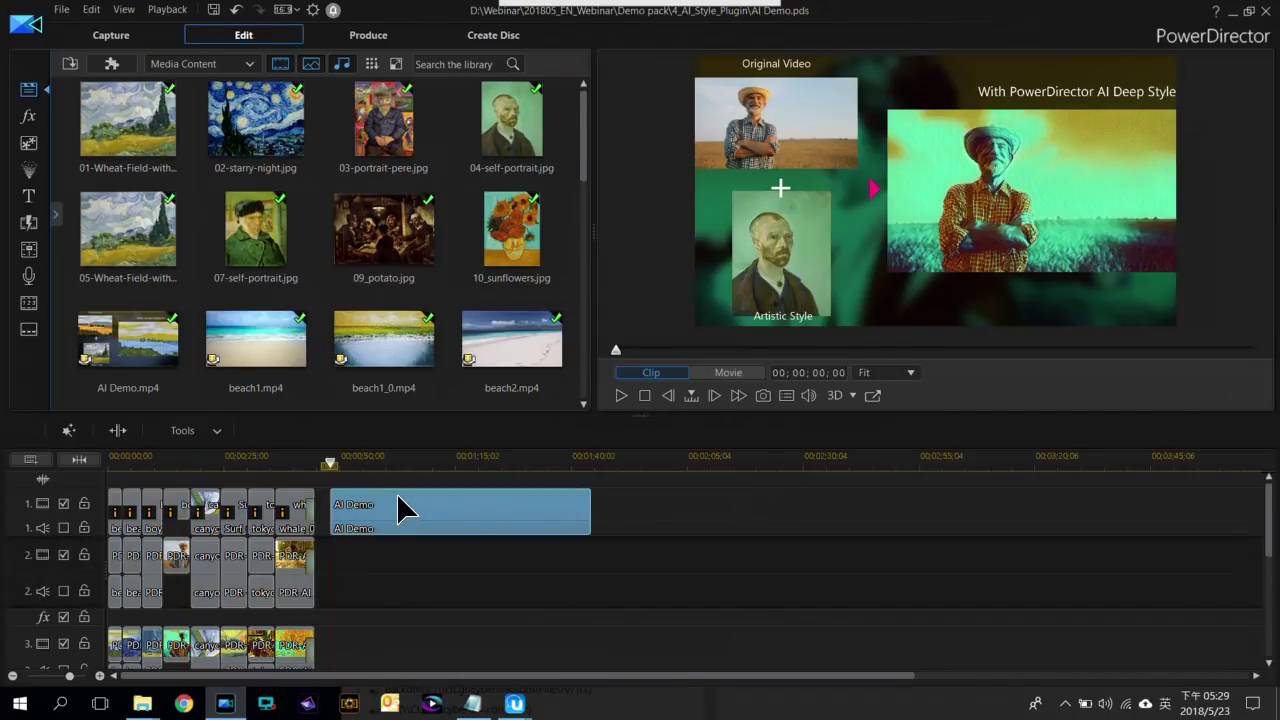
{"action": "left_click_drag", "start_coordinate": [396, 500], "coordinate": [770, 500]}
{"action": "left_click_drag", "start_coordinate": [584, 125], "coordinate": [584, 286]}
{"action": "left_click_drag", "start_coordinate": [112, 272], "coordinate": [343, 514]}
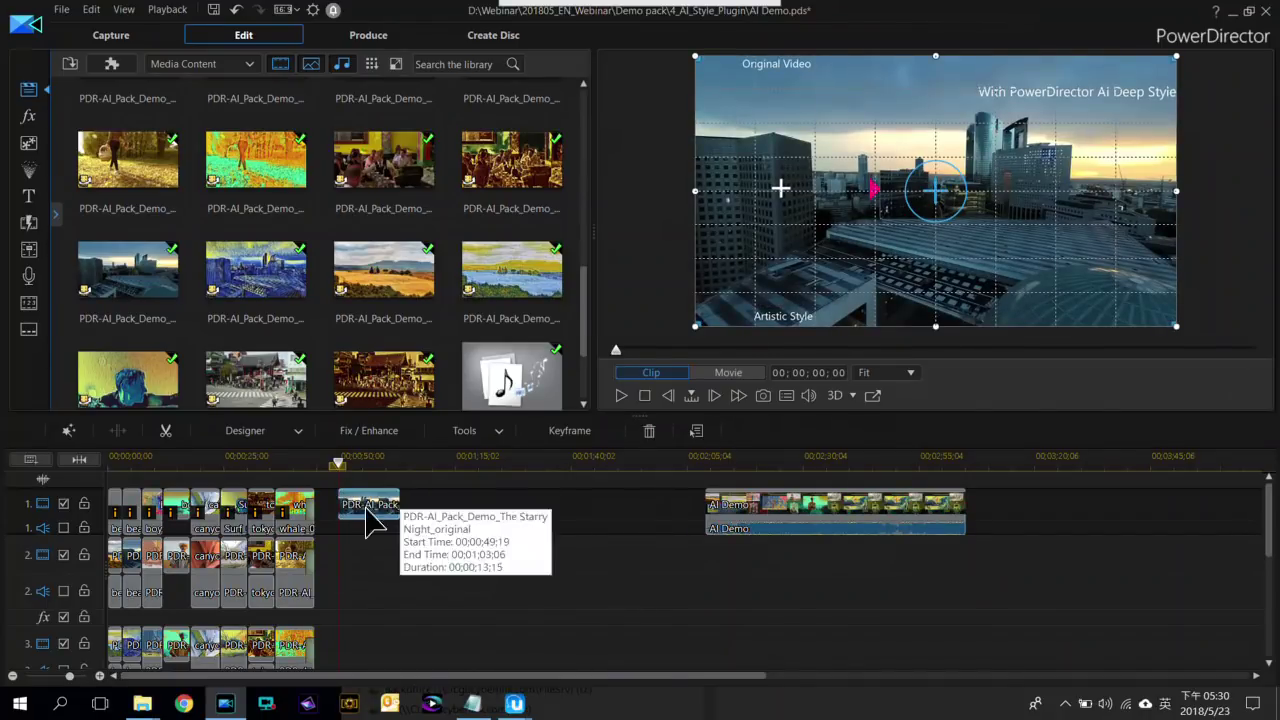
Disable the two lower timeline tracks whose titles and symbols overlay the cityscape clip
{"action": "left_click_drag", "start_coordinate": [1265, 491], "coordinate": [1263, 586]}
{"action": "left_click", "coordinate": [63, 505]}
{"action": "left_click", "coordinate": [63, 590]}
{"action": "scroll", "coordinate": [1275, 507], "scroll_direction": "up", "scroll_amount": 1}
{"action": "scroll", "coordinate": [1275, 507], "scroll_direction": "up", "scroll_amount": 3}
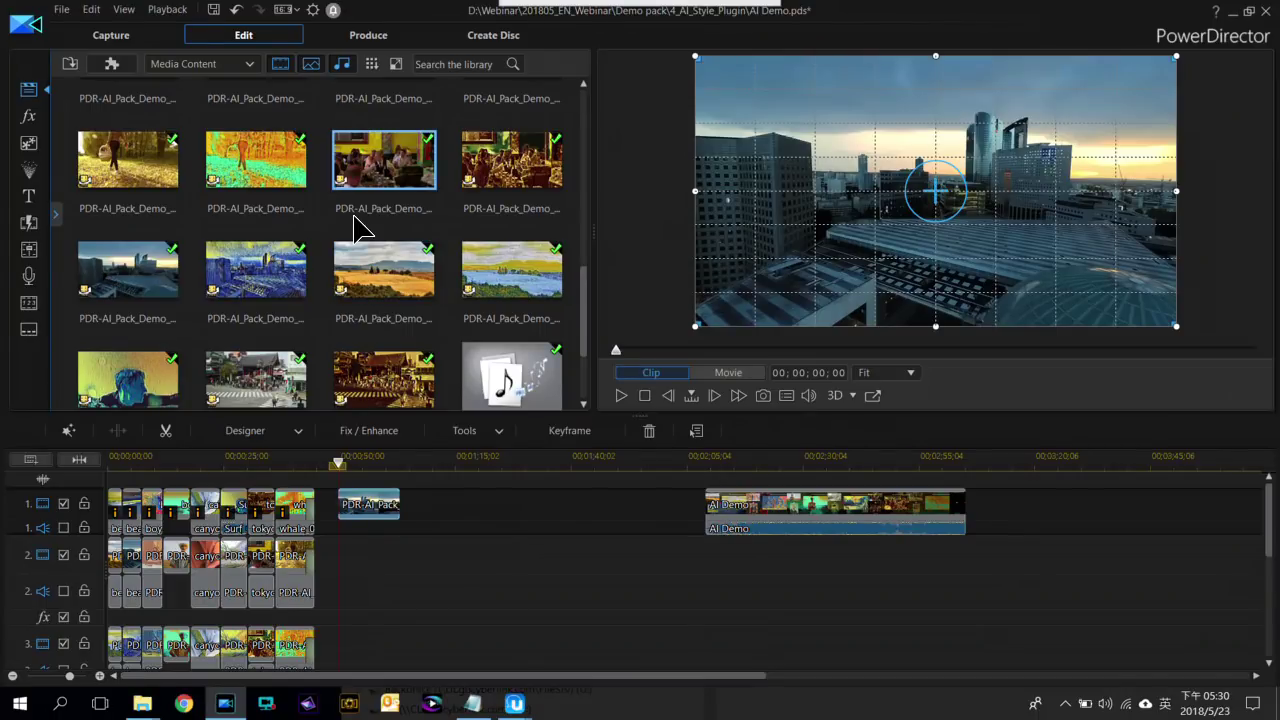
Open the AI Style Plugin and expand the Manet & Monet style pack
{"action": "left_click", "coordinate": [125, 72]}
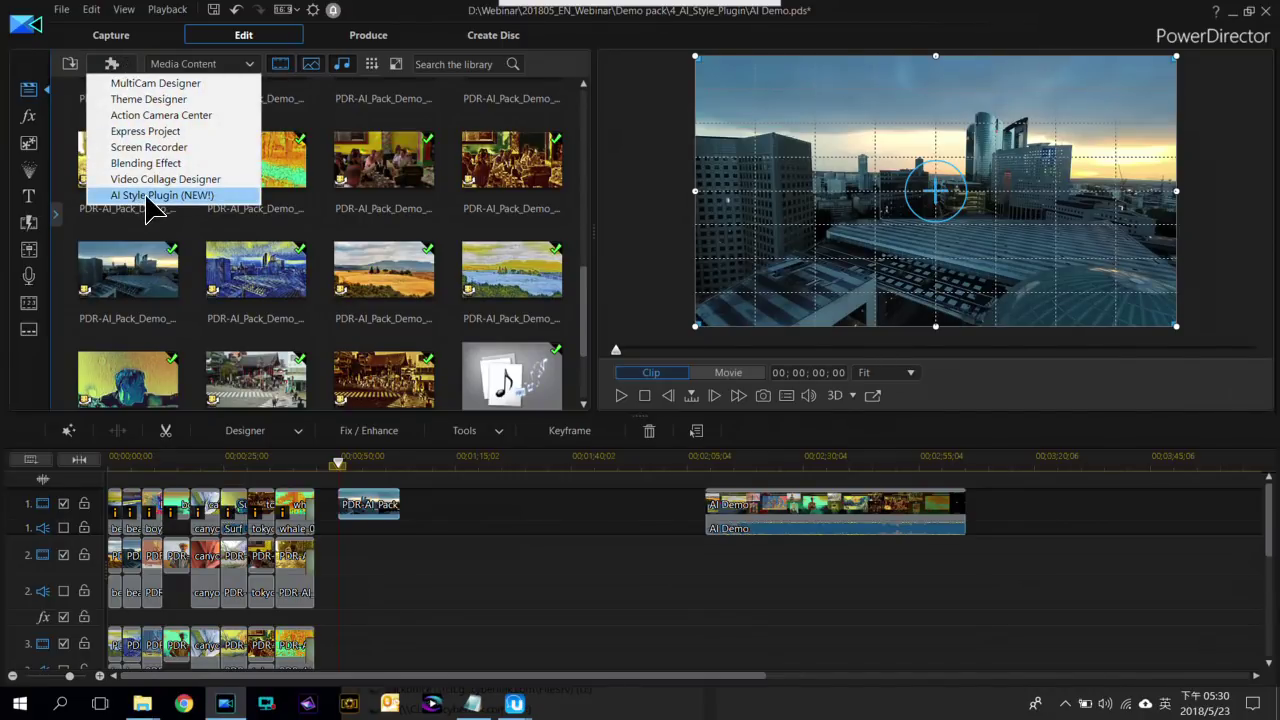
{"action": "left_click", "coordinate": [222, 196]}
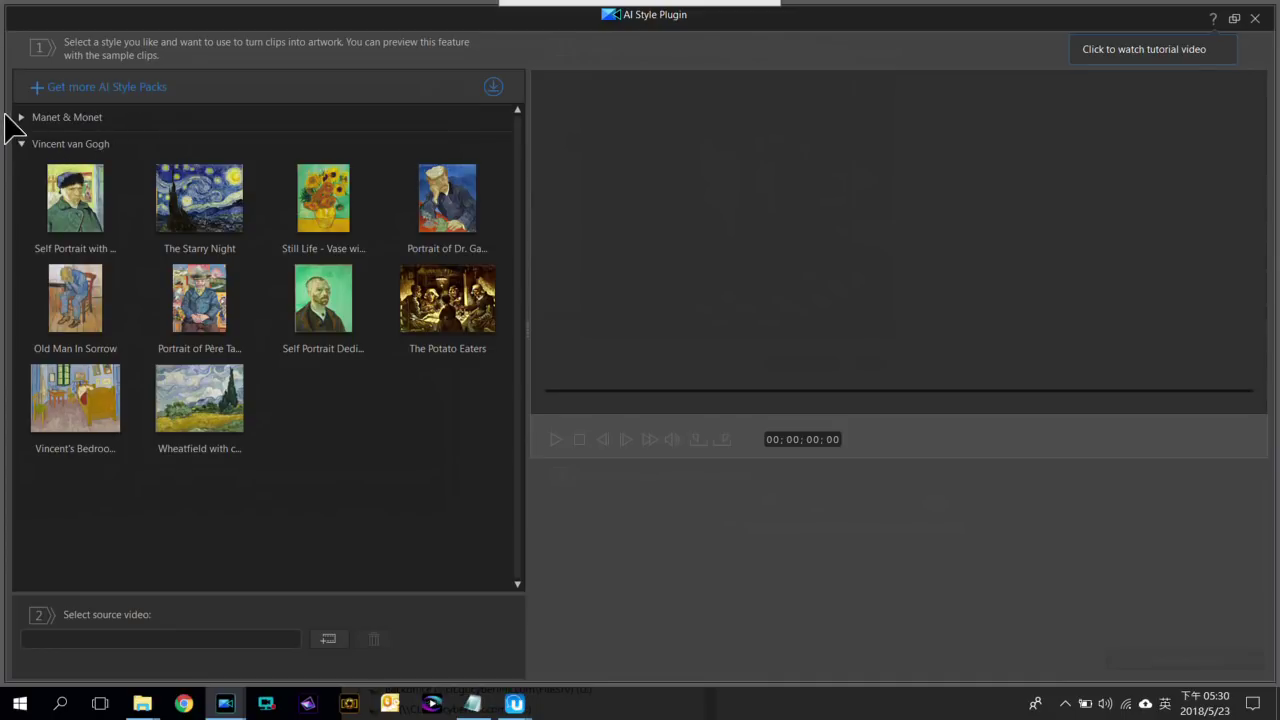
{"action": "left_click", "coordinate": [20, 117]}
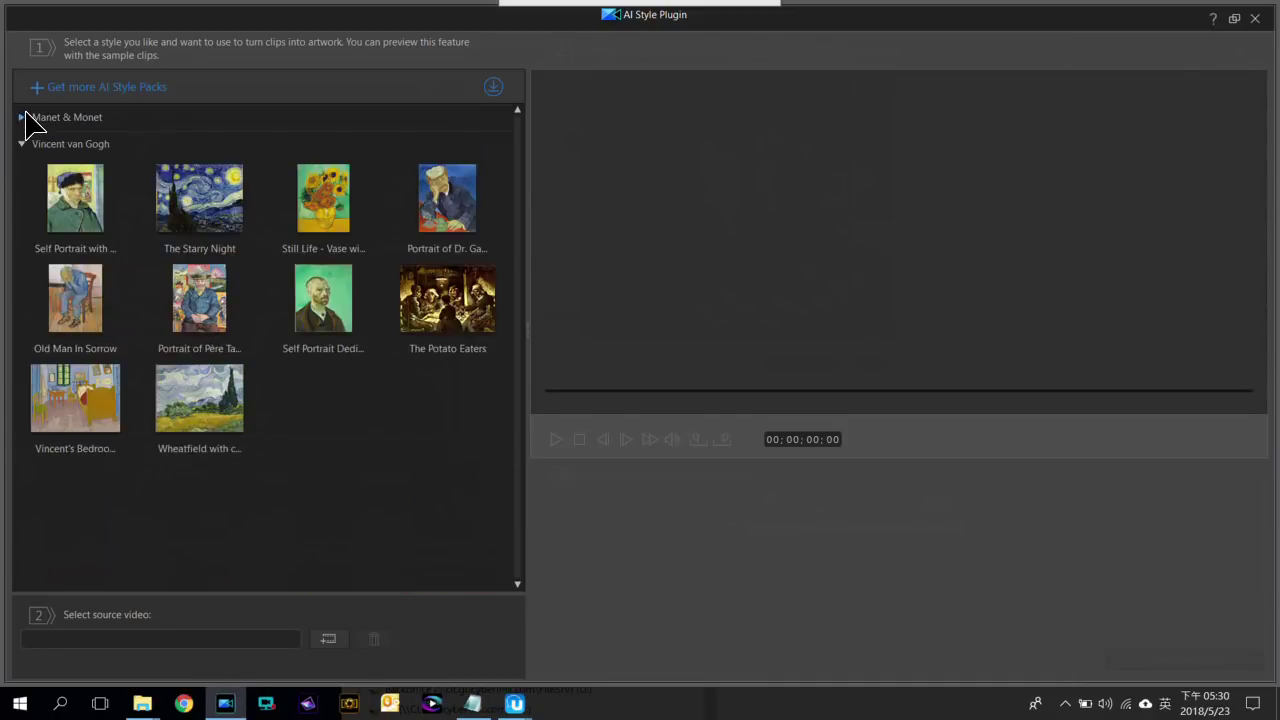
{"action": "left_click_drag", "start_coordinate": [517, 156], "coordinate": [242, 115]}
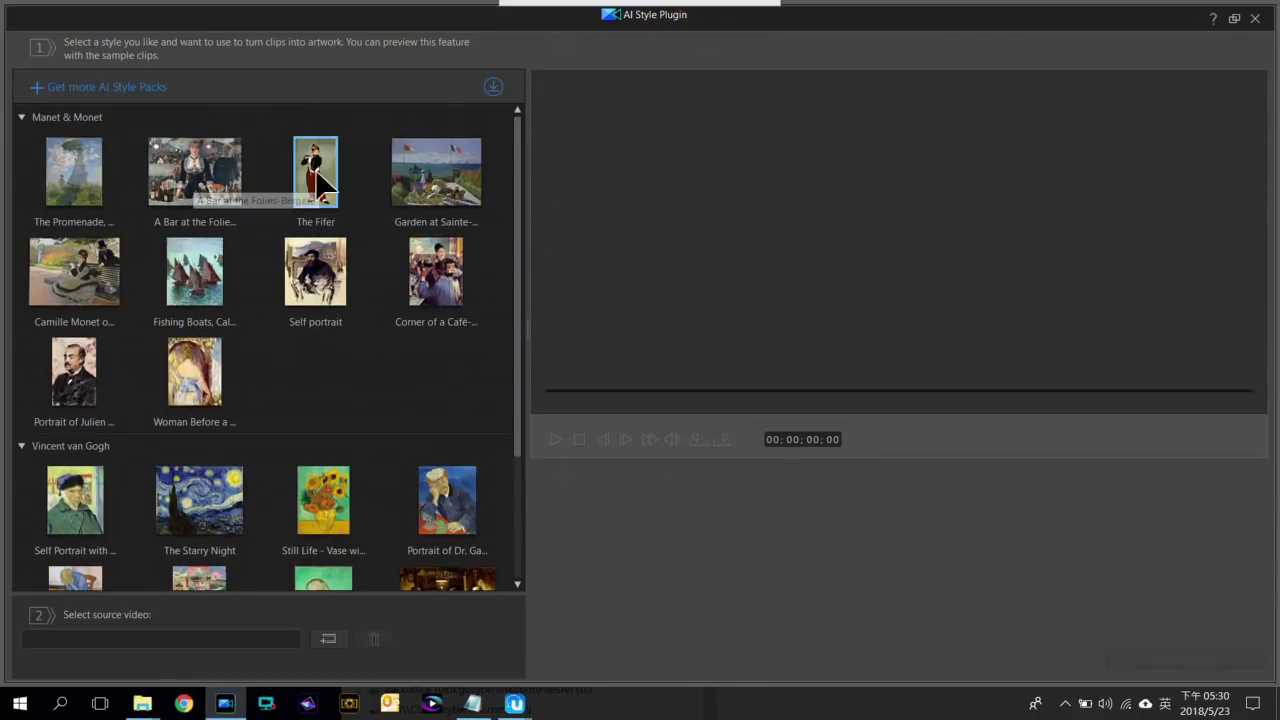
Preview the sample for the A Bar at the Folies-Bergère style and play the sample video for The Starry Night
{"action": "left_click", "coordinate": [202, 176]}
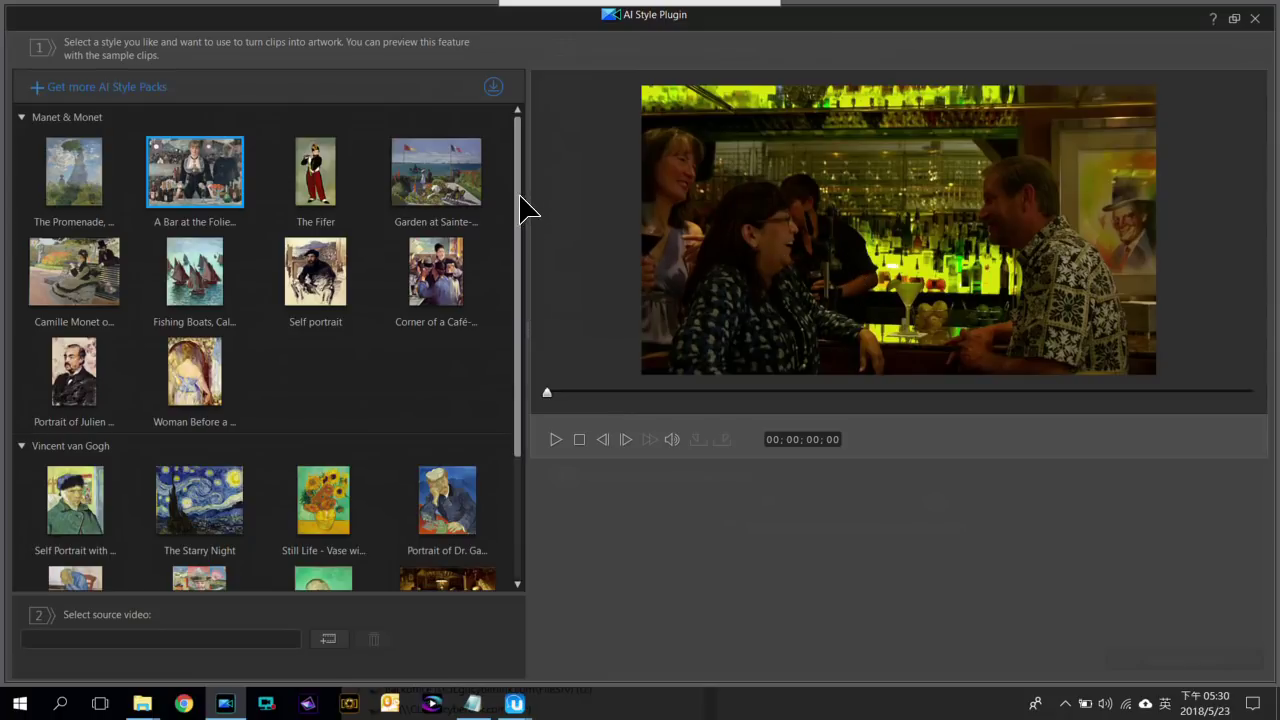
{"action": "left_click_drag", "start_coordinate": [519, 194], "coordinate": [572, 428]}
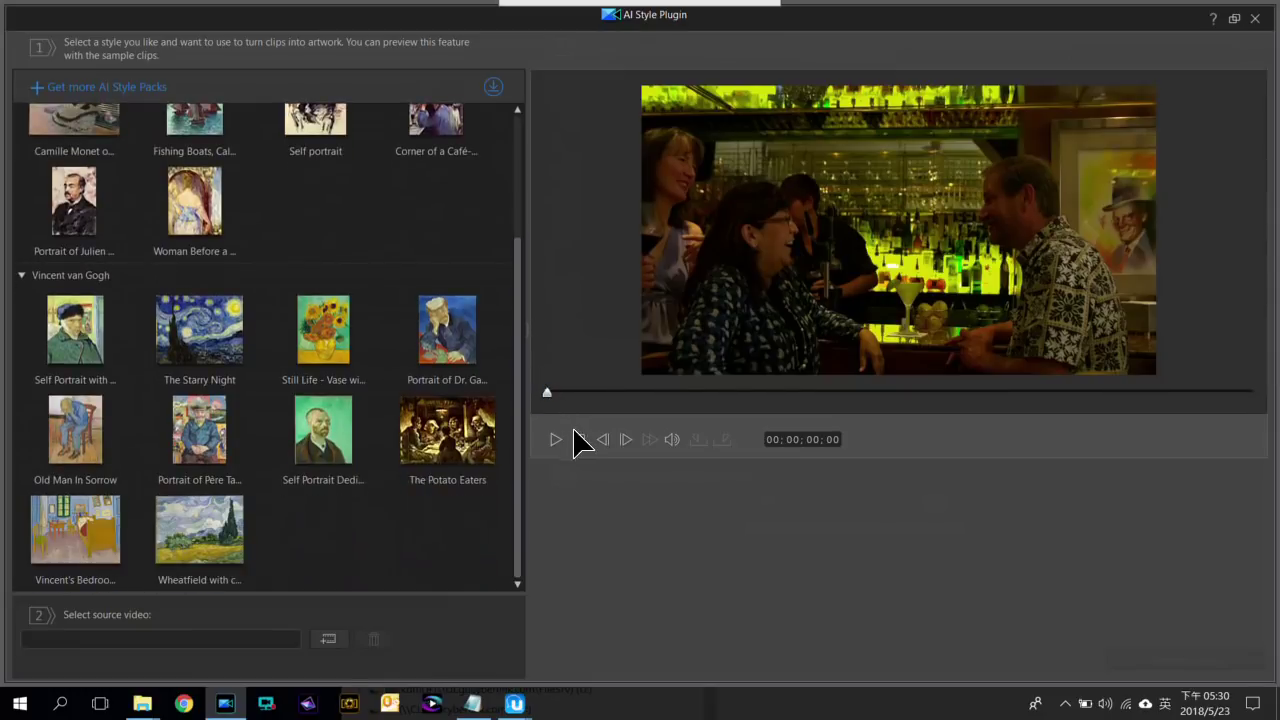
{"action": "left_click", "coordinate": [229, 337]}
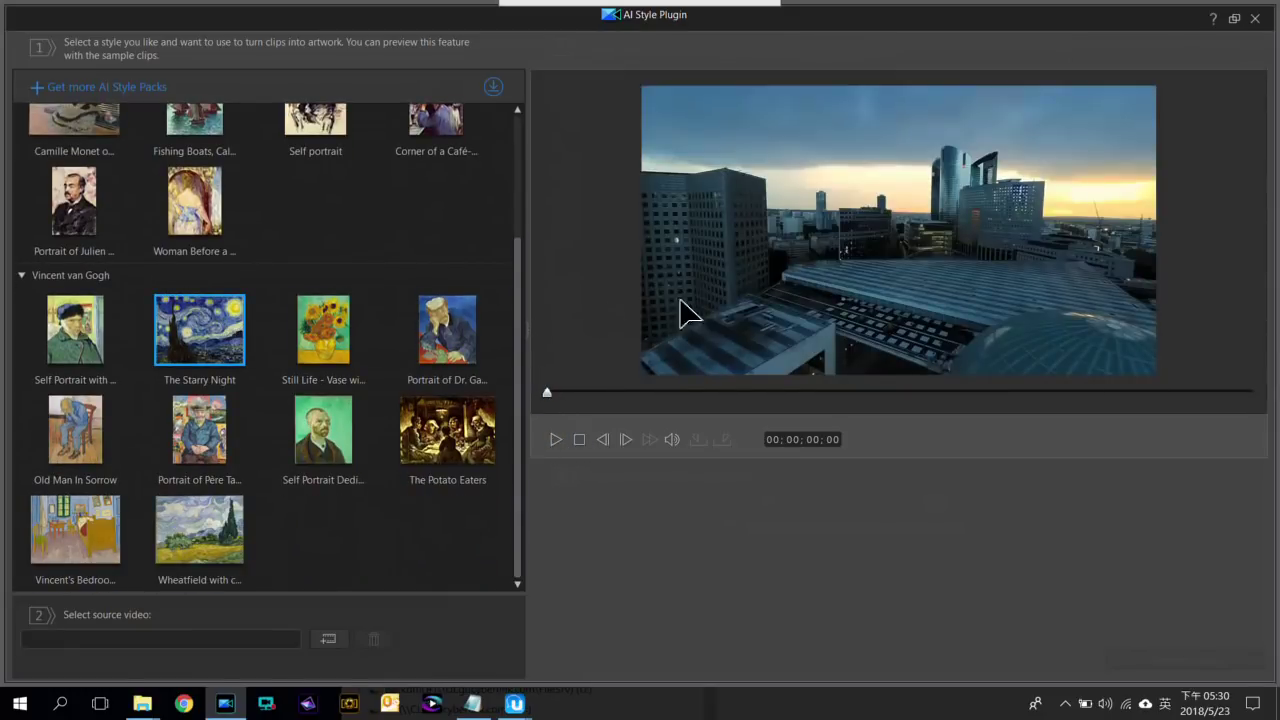
{"action": "left_click", "coordinate": [556, 440]}
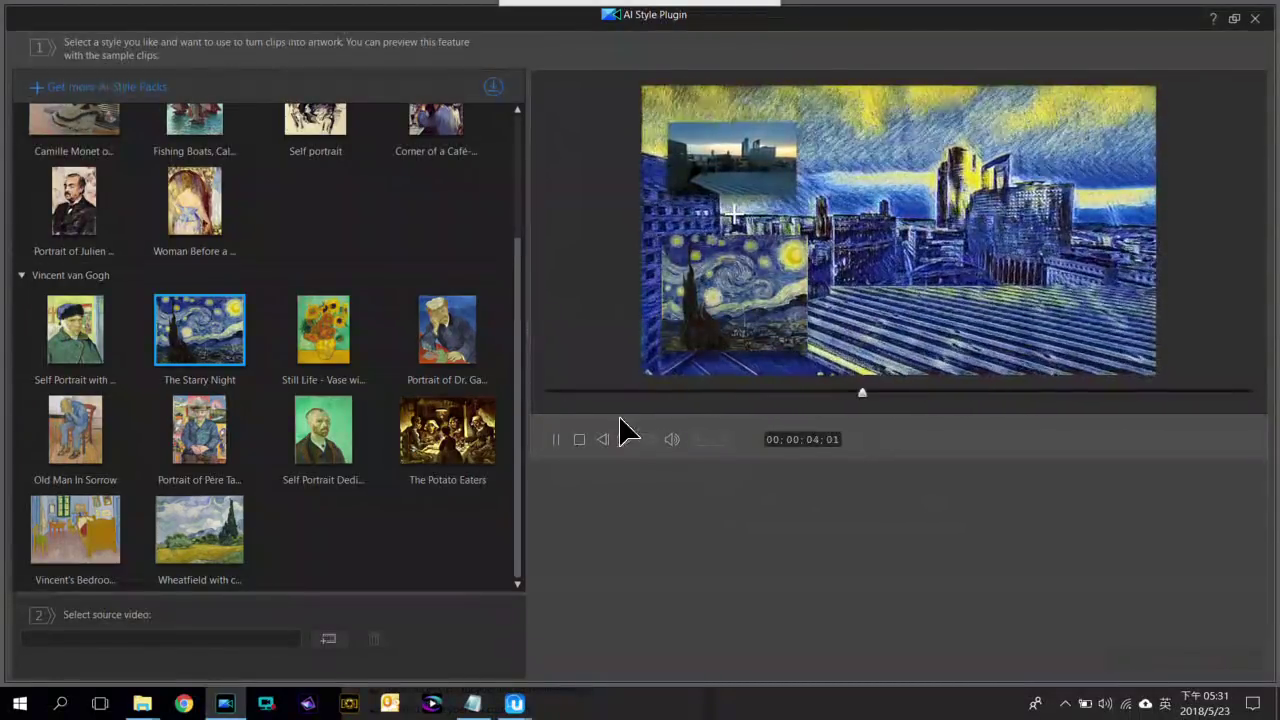
{"action": "left_click", "coordinate": [556, 440]}
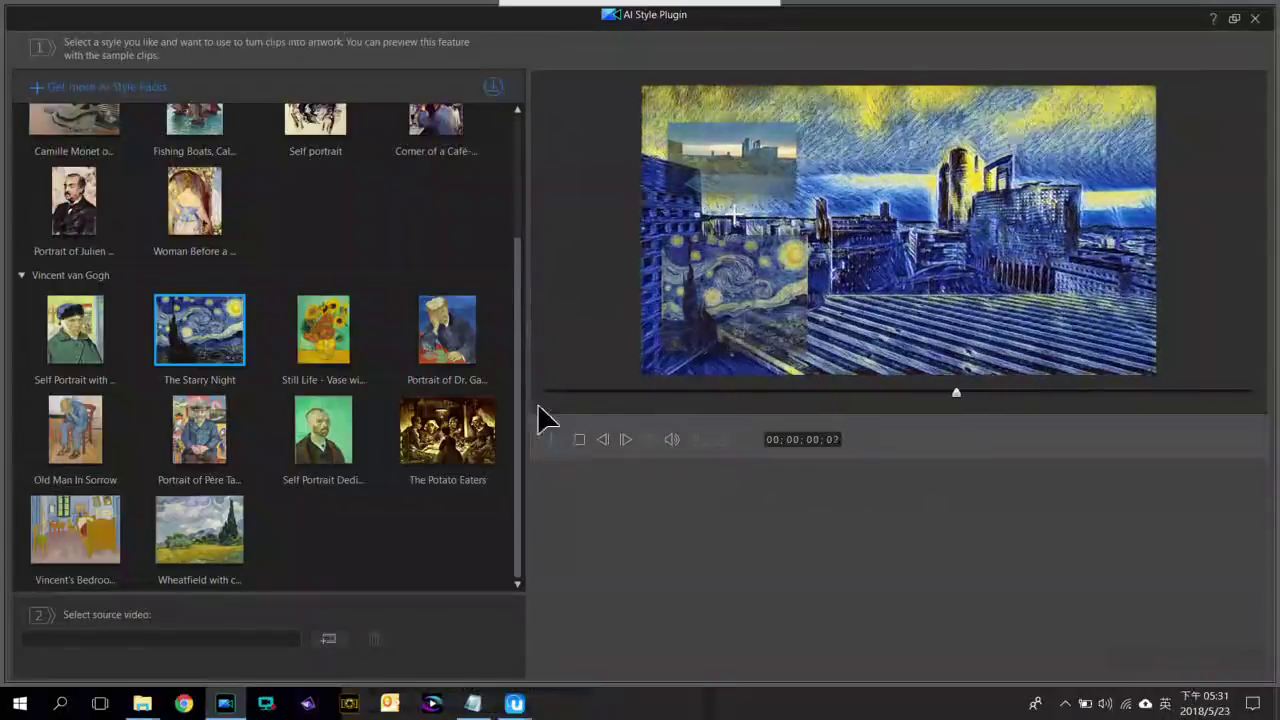
Select The Potato Eaters style, play its sample video and stop it
{"action": "left_click", "coordinate": [465, 432]}
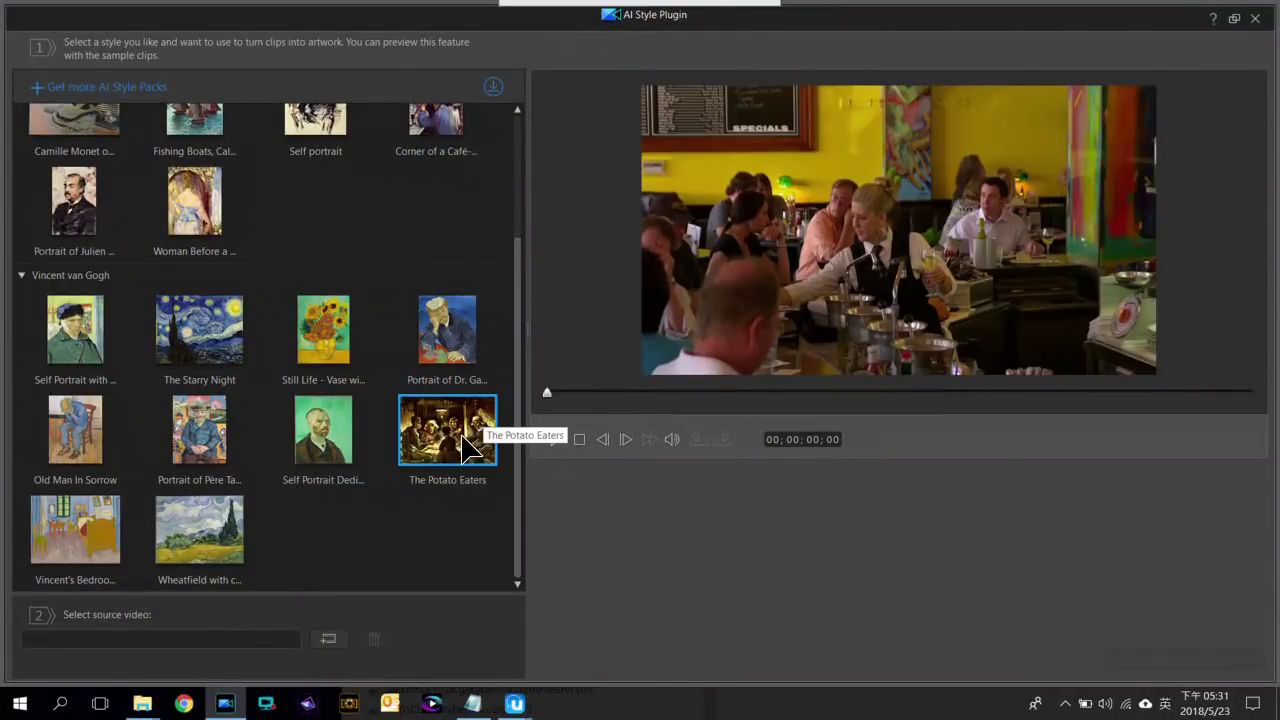
{"action": "left_click", "coordinate": [551, 440]}
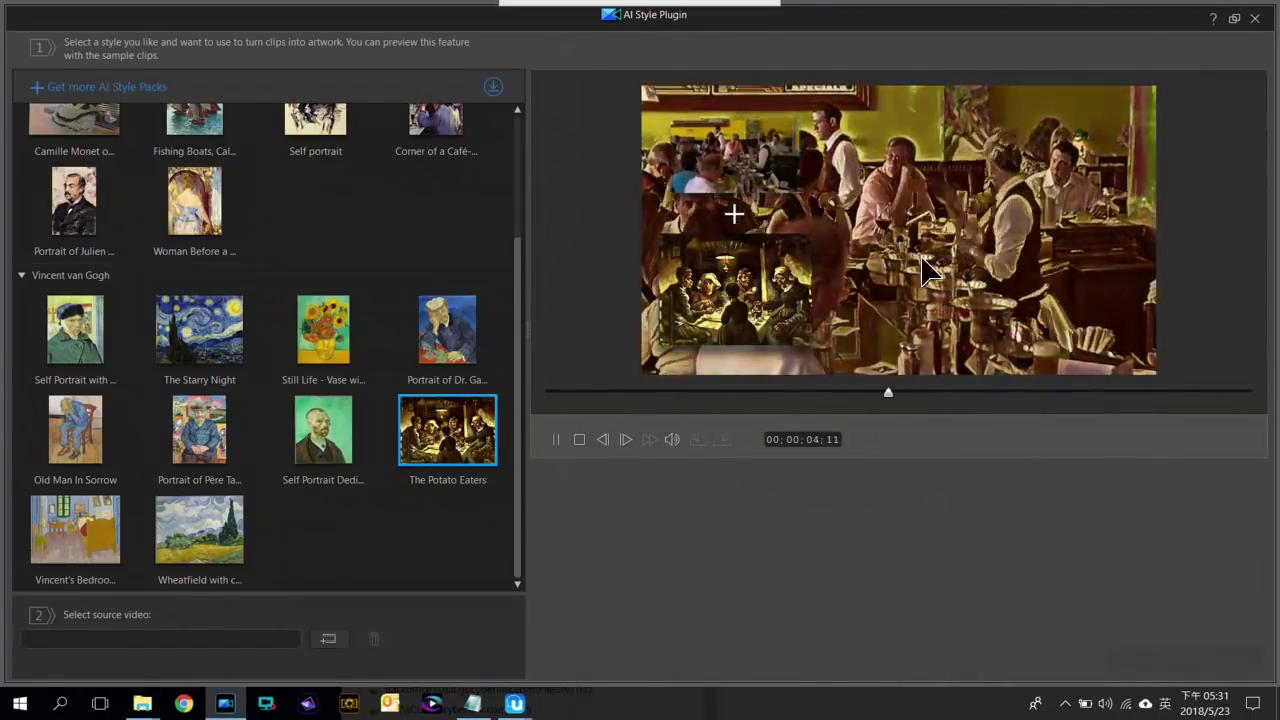
{"action": "left_click", "coordinate": [579, 441]}
Import the cityscape clip from the media room as the source video and preview the effect at 00;00;01;06 and 00;00;03;18
{"action": "left_click_drag", "start_coordinate": [518, 293], "coordinate": [506, 149]}
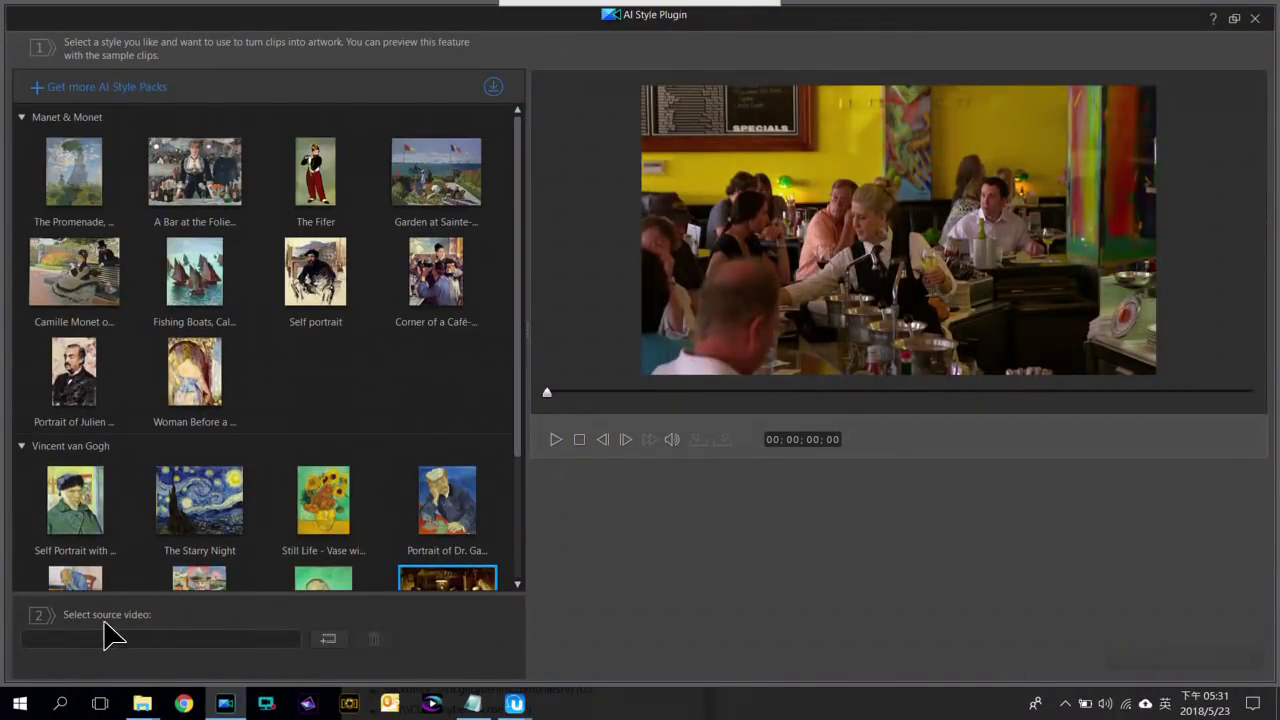
{"action": "left_click", "coordinate": [330, 641]}
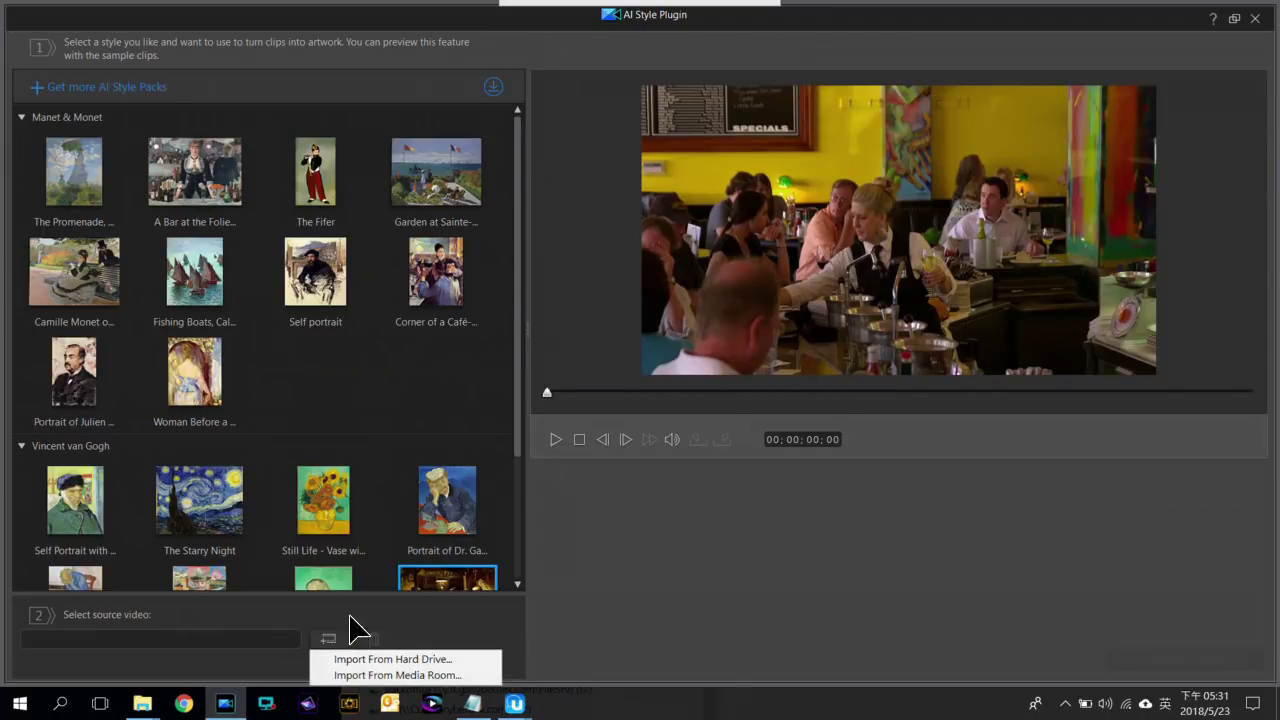
{"action": "left_click", "coordinate": [398, 676]}
{"action": "left_click_drag", "start_coordinate": [858, 265], "coordinate": [857, 443]}
{"action": "double_click", "coordinate": [809, 292]}
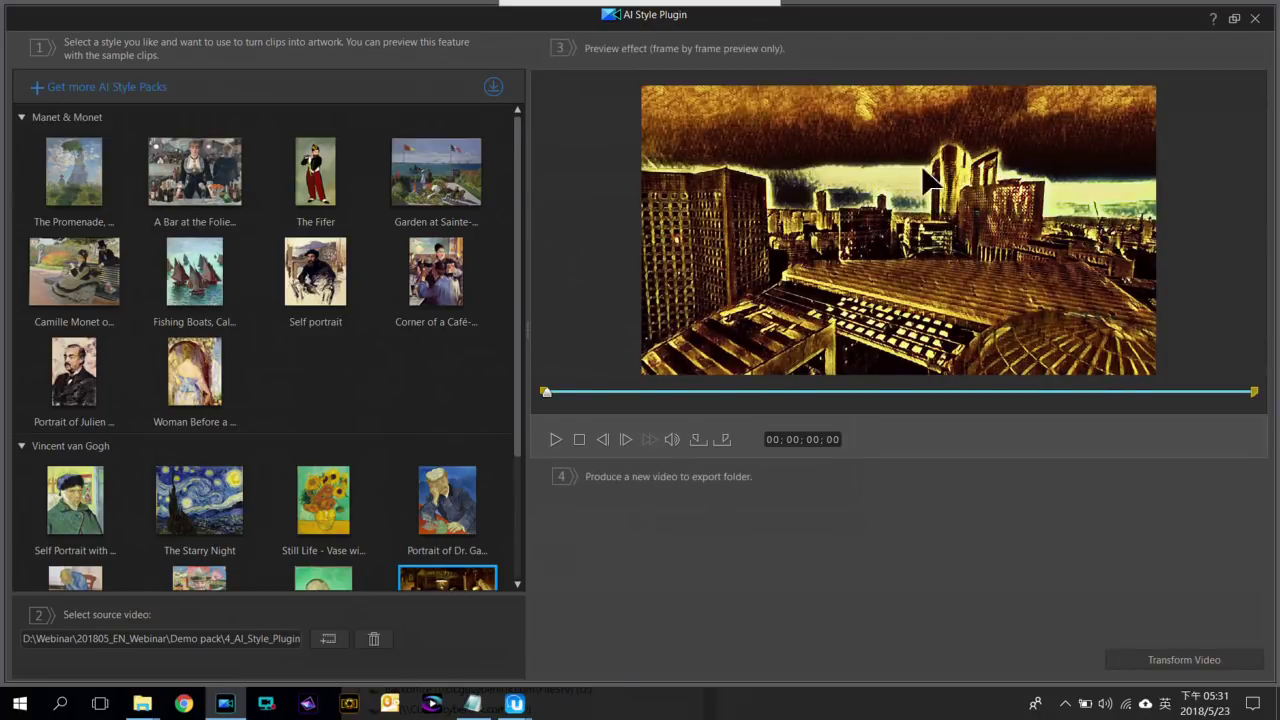
{"action": "left_click", "coordinate": [609, 392]}
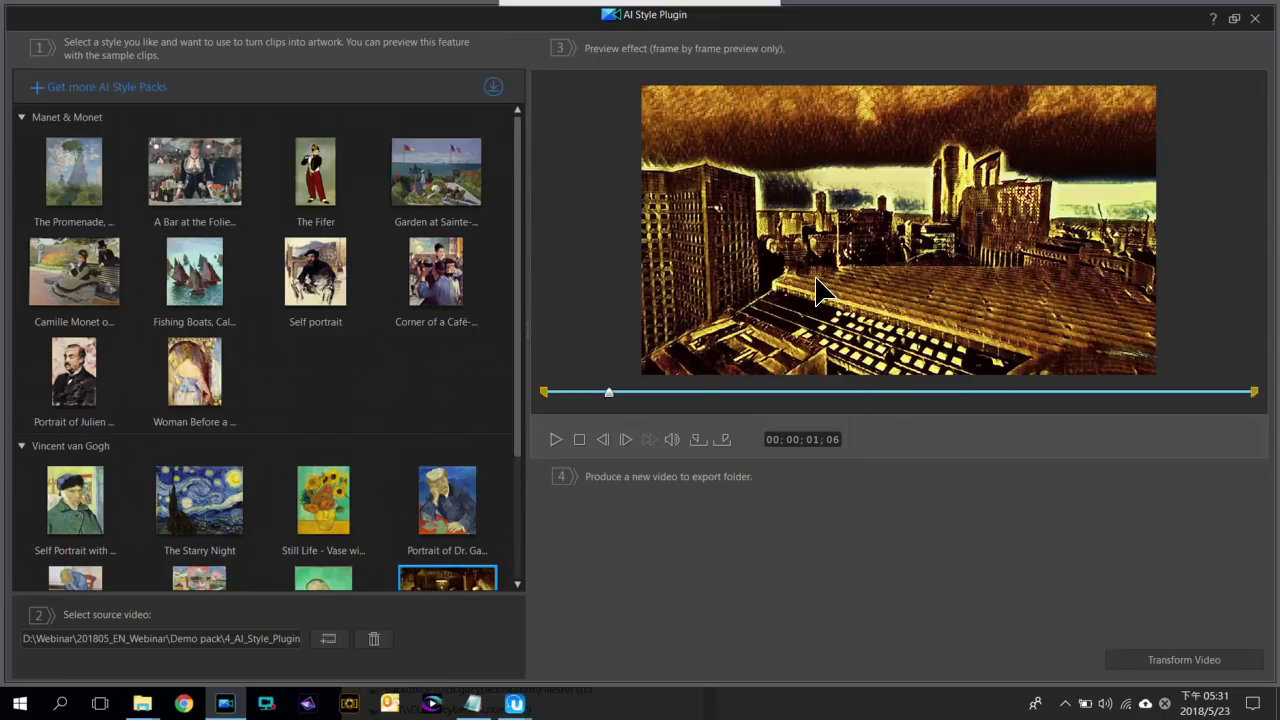
{"action": "left_click", "coordinate": [734, 392]}
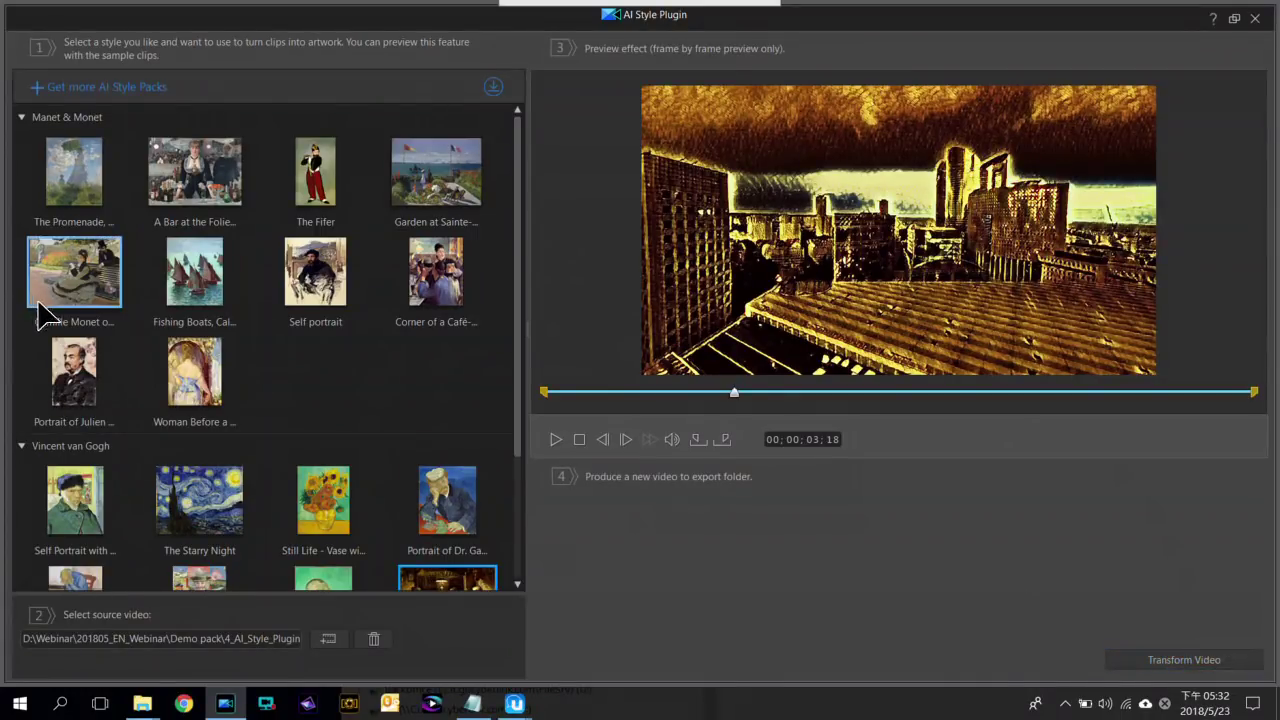
Preview the Garden at Sainte-Adresse, The Fifer and Van Gogh Still Life vase styles on the cityscape frame, and close the AI Style Plugin
{"action": "left_click", "coordinate": [410, 205]}
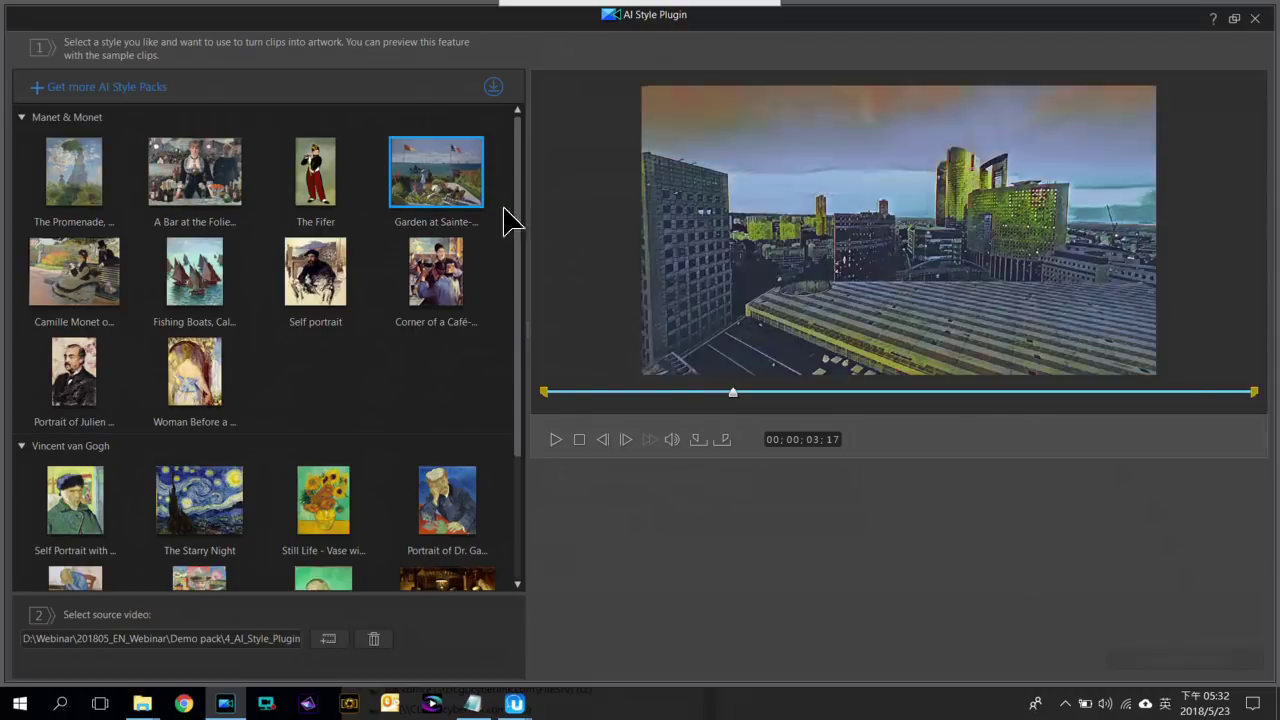
{"action": "left_click", "coordinate": [305, 185]}
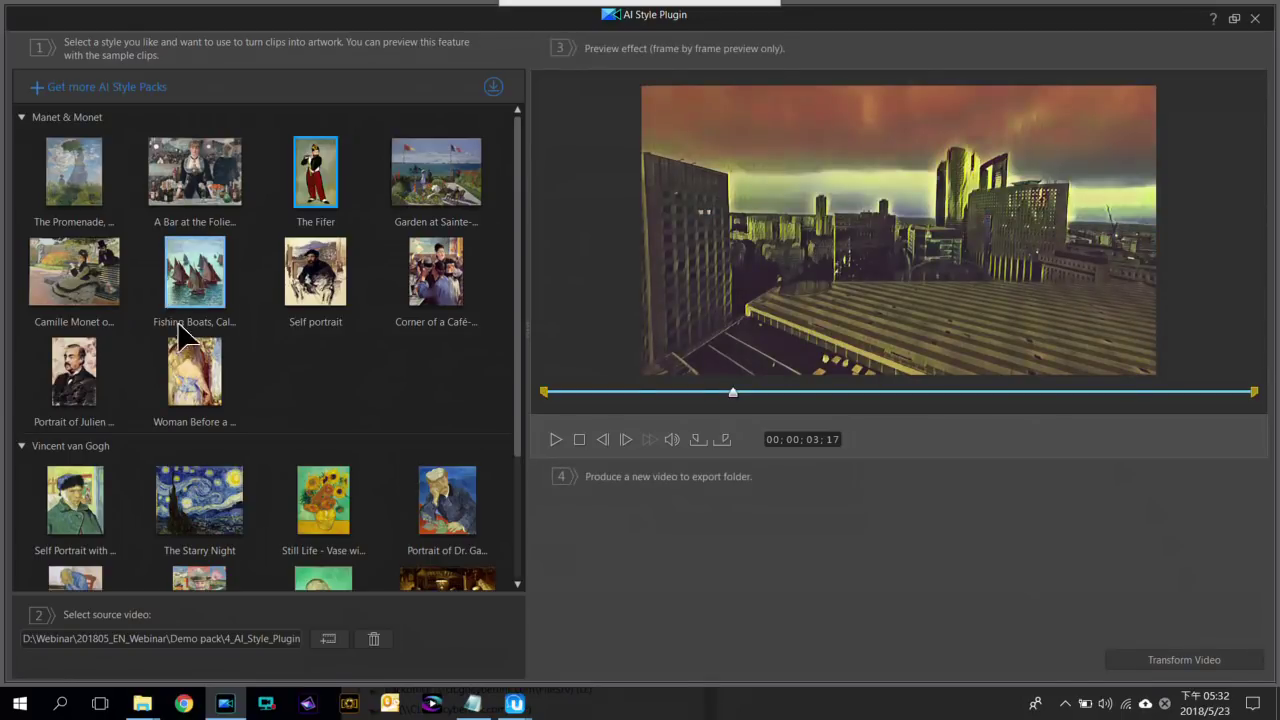
{"action": "scroll", "coordinate": [320, 378], "scroll_direction": "down", "scroll_amount": 3}
{"action": "left_click", "coordinate": [328, 367]}
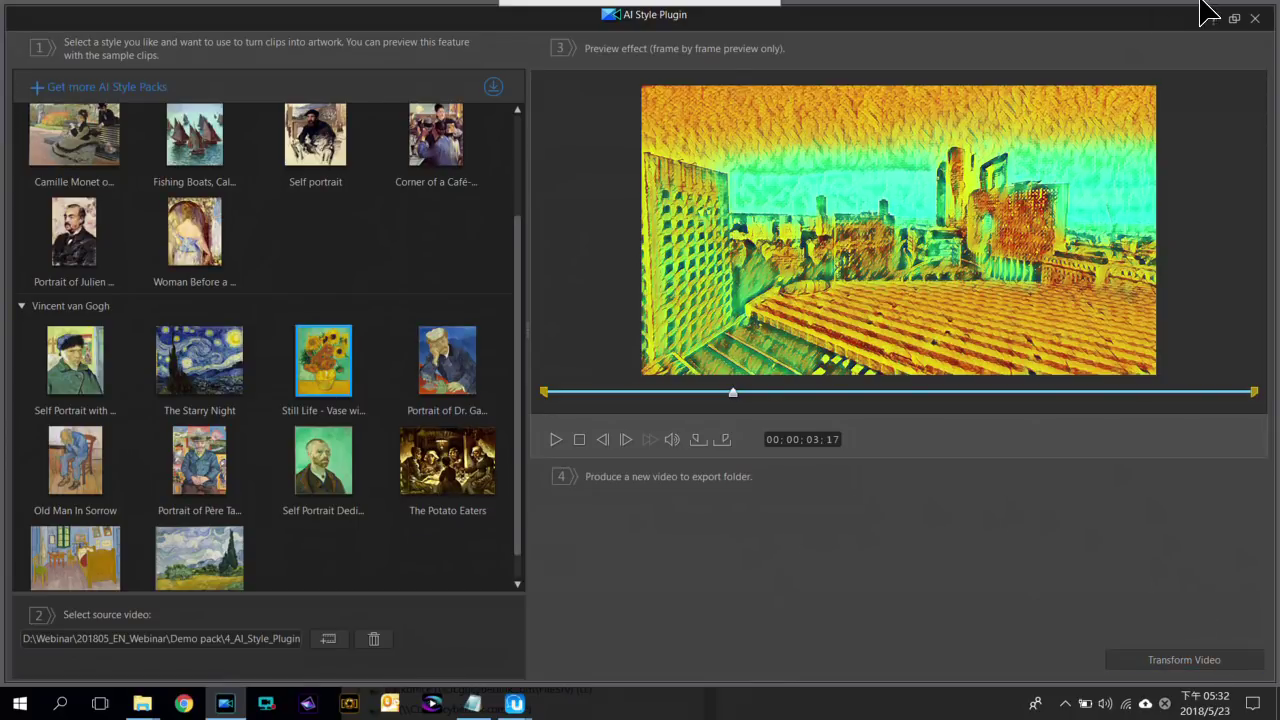
{"action": "left_click", "coordinate": [1256, 20]}
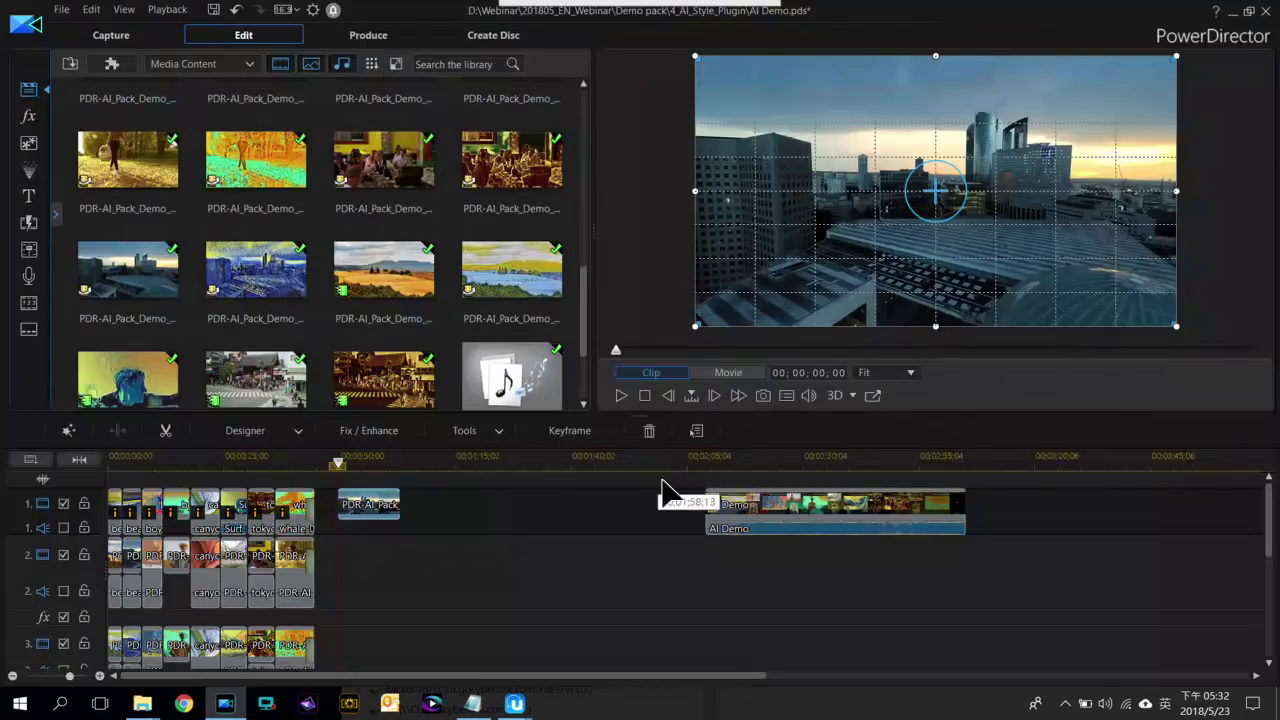
Play the movie from about 00;02;30 within the AI Demo clip
{"action": "left_click", "coordinate": [708, 462]}
{"action": "left_click", "coordinate": [805, 463]}
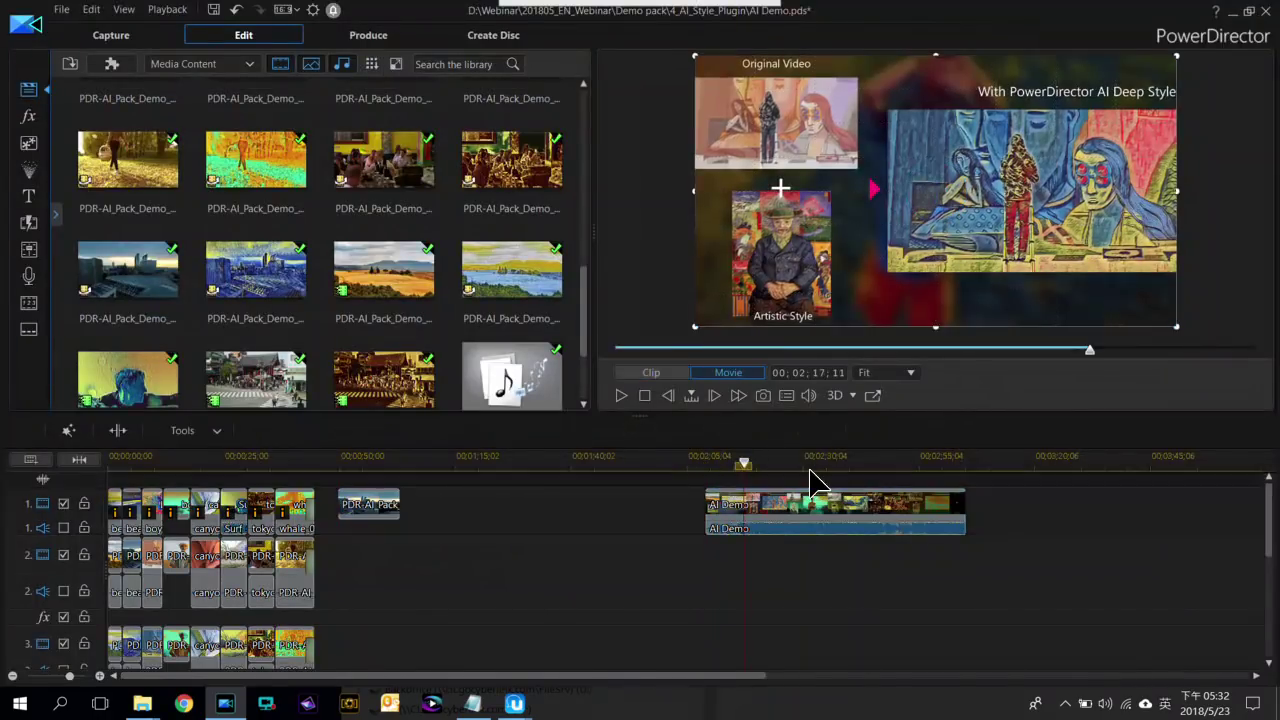
{"action": "key", "text": "space"}
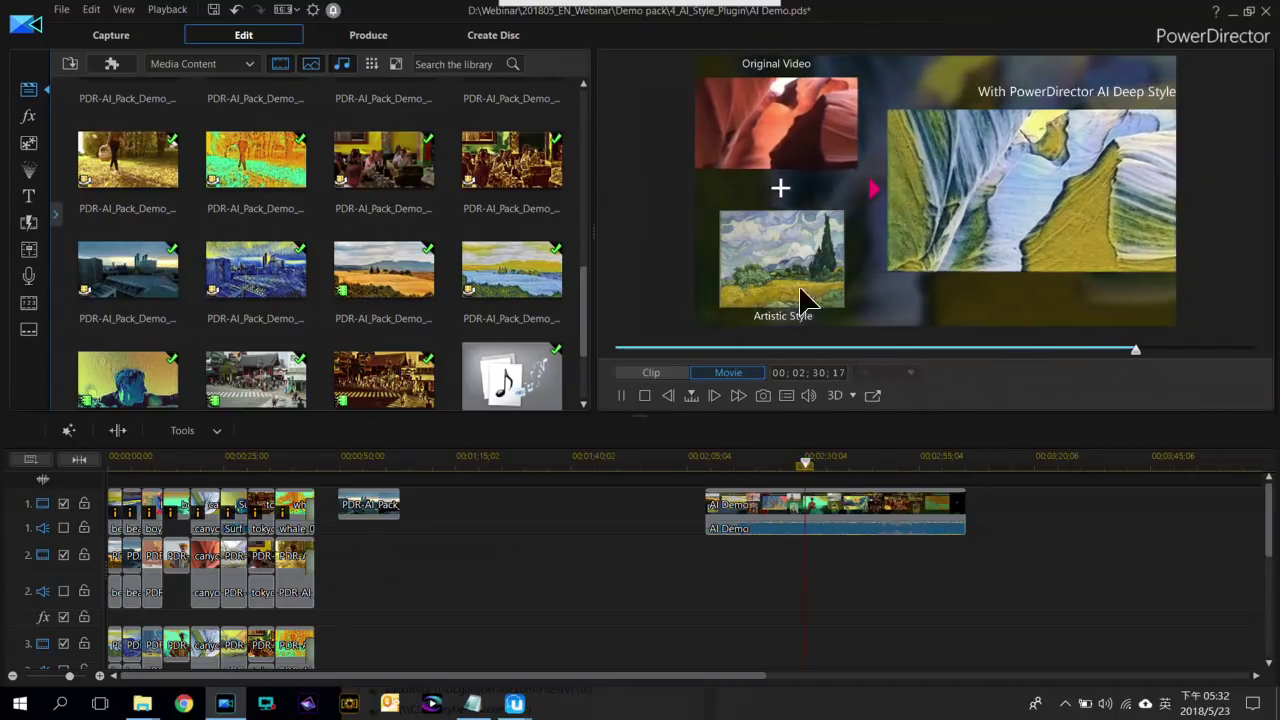
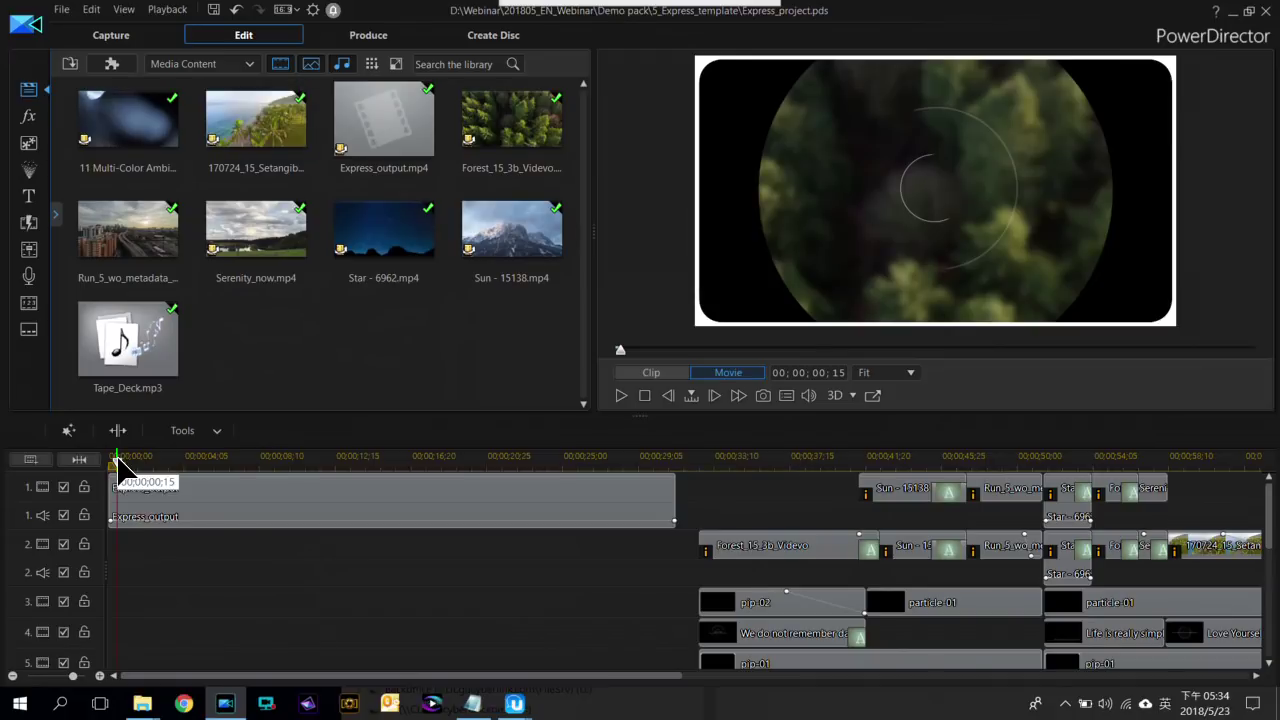
Play the Express_output clip from 00;00;00;15 and pause it at the starry sky scene
{"action": "key", "text": "space"}
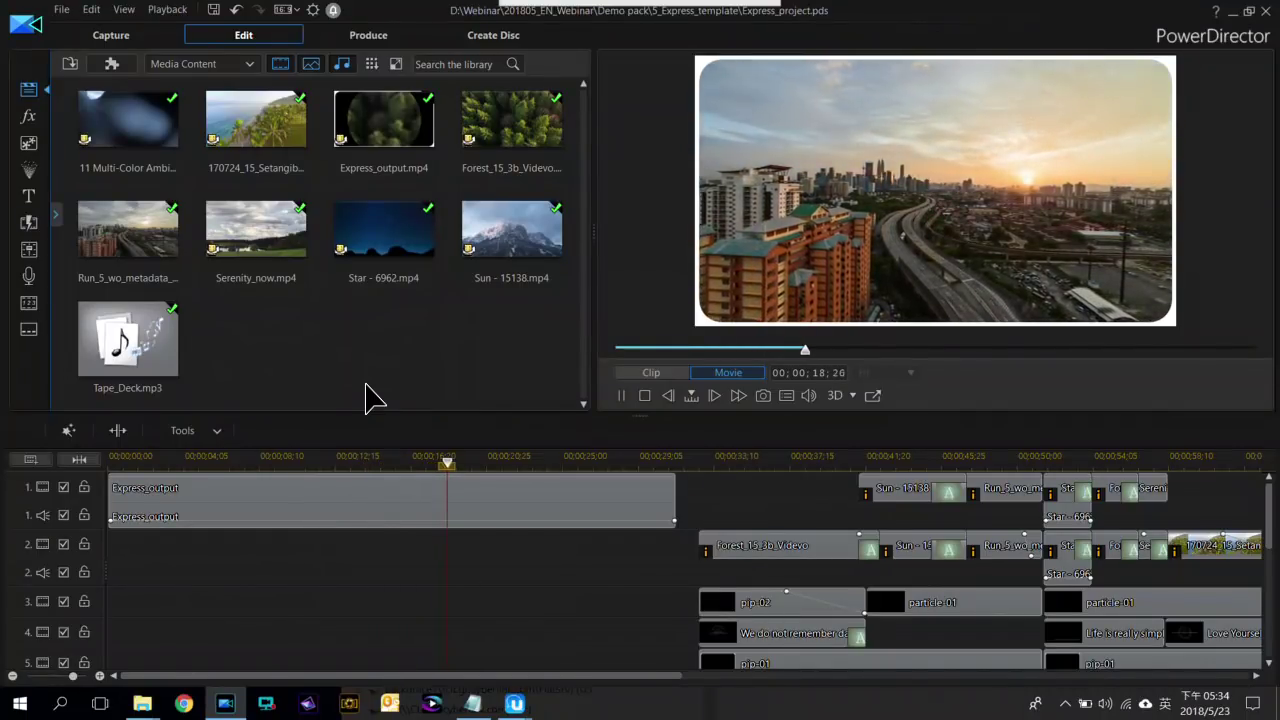
{"action": "key", "text": "space"}
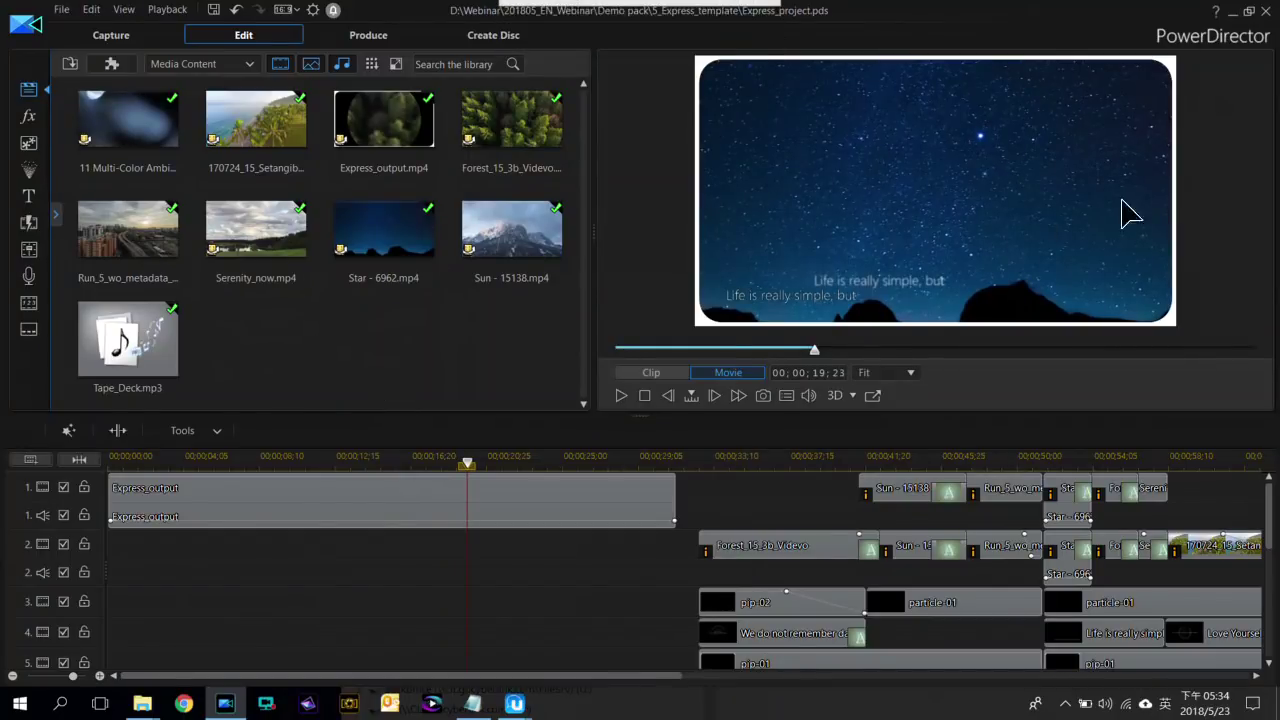
Review Express_output frames at 00;00;01;02, 00;00;20;29 and 00;00;26;16, and the layered template clips at 00;00;35;15
{"action": "left_click", "coordinate": [127, 457]}
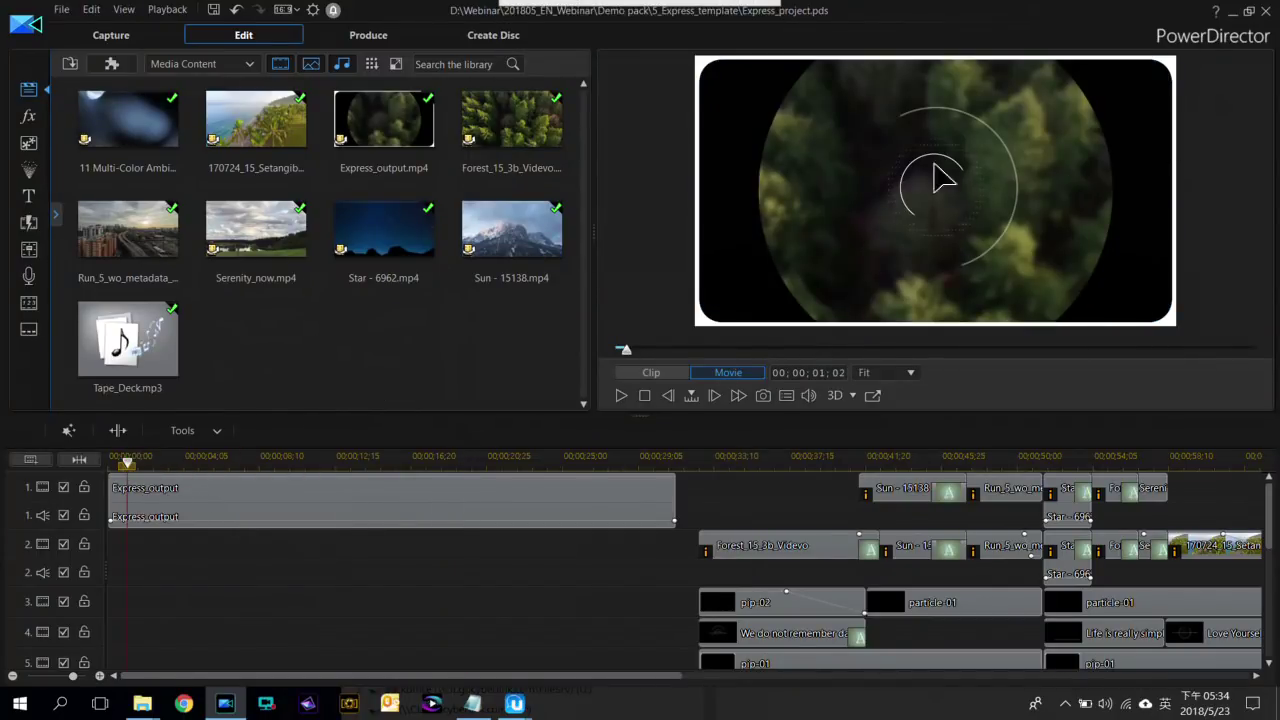
{"action": "left_click", "coordinate": [489, 458]}
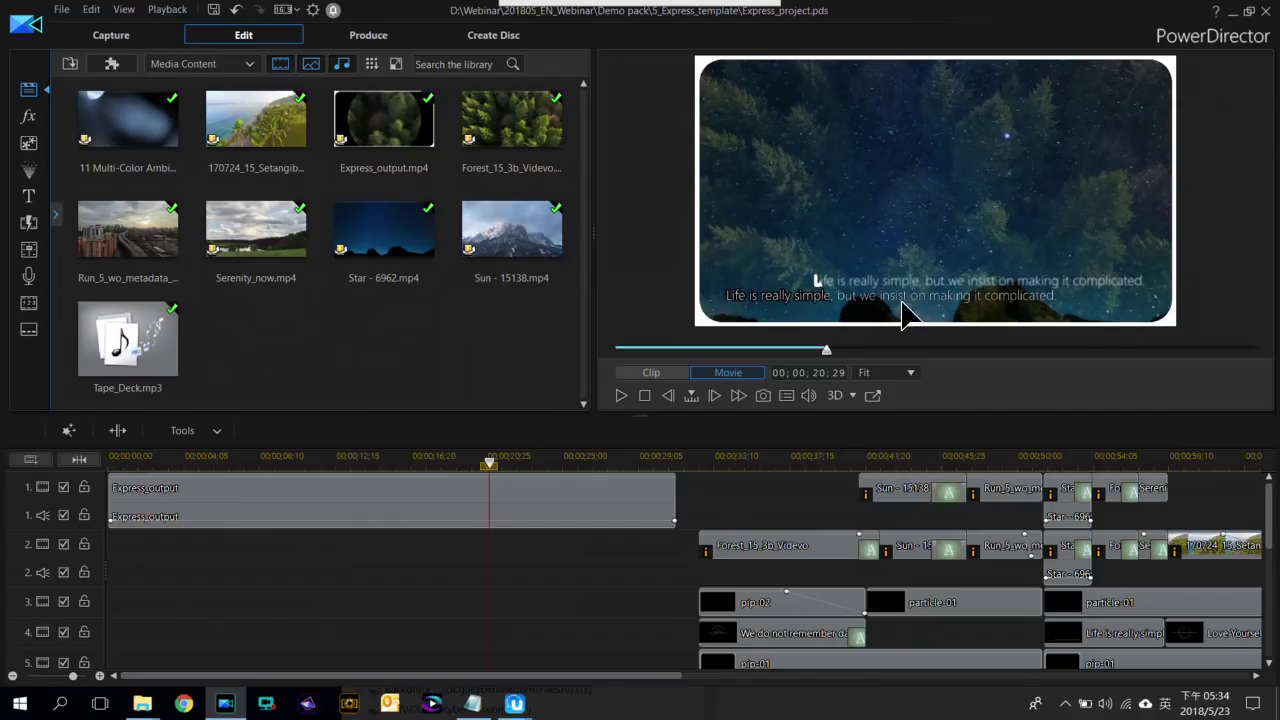
{"action": "left_click", "coordinate": [536, 460]}
{"action": "left_click", "coordinate": [592, 460]}
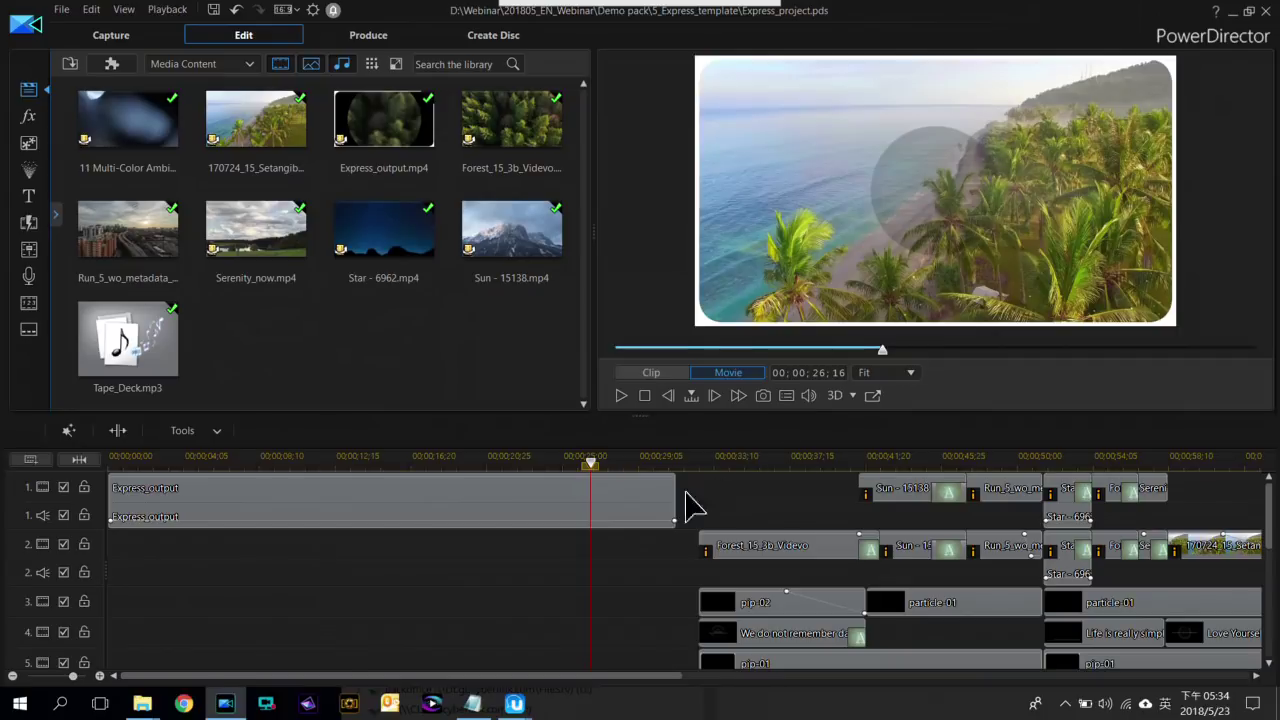
{"action": "scroll", "coordinate": [634, 514], "scroll_direction": "down", "scroll_amount": 3}
{"action": "left_click", "coordinate": [322, 460]}
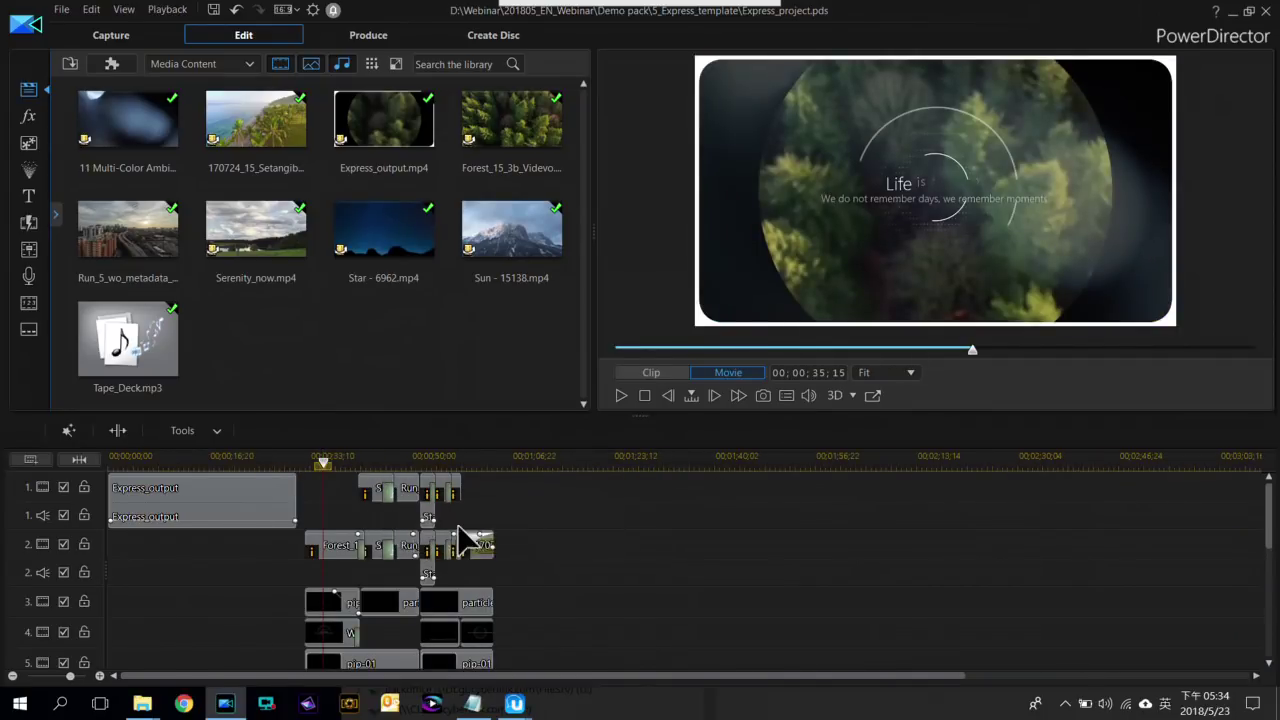
Move the playhead to 00;01;03;24, show the Express Projects library, dismiss its introduction and browse the available templates
{"action": "left_click", "coordinate": [494, 462]}
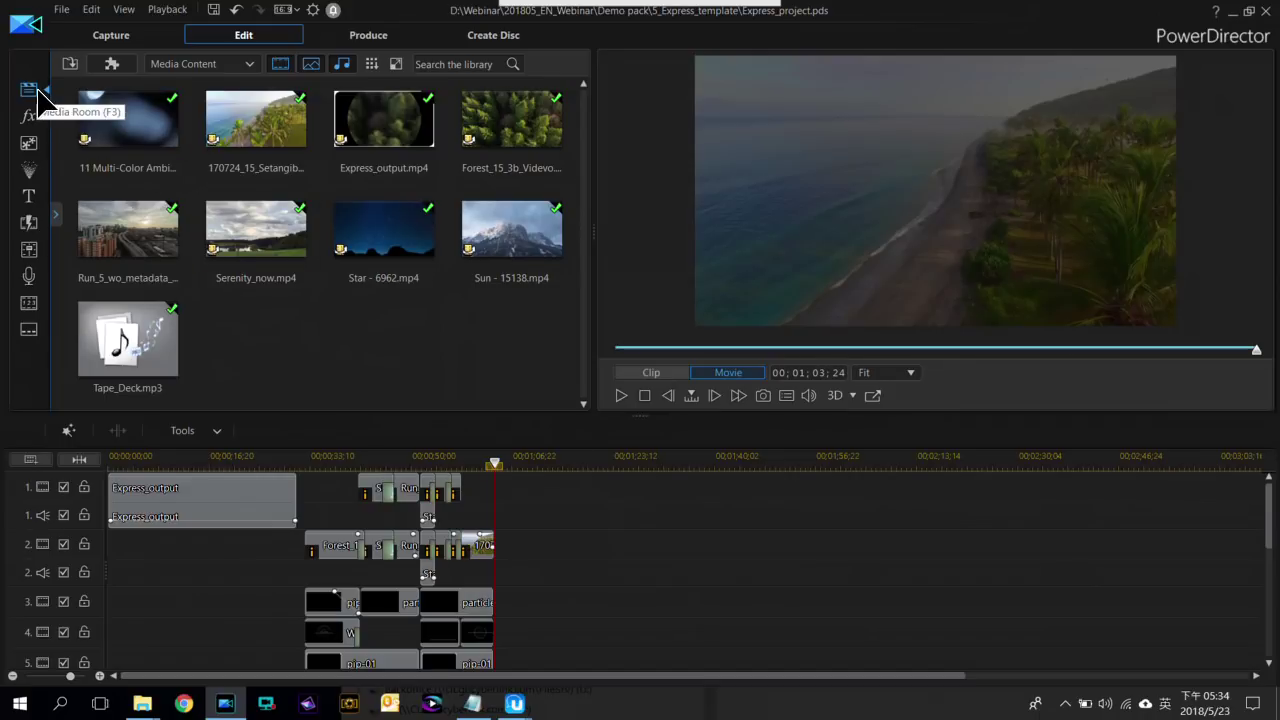
{"action": "left_click", "coordinate": [240, 73]}
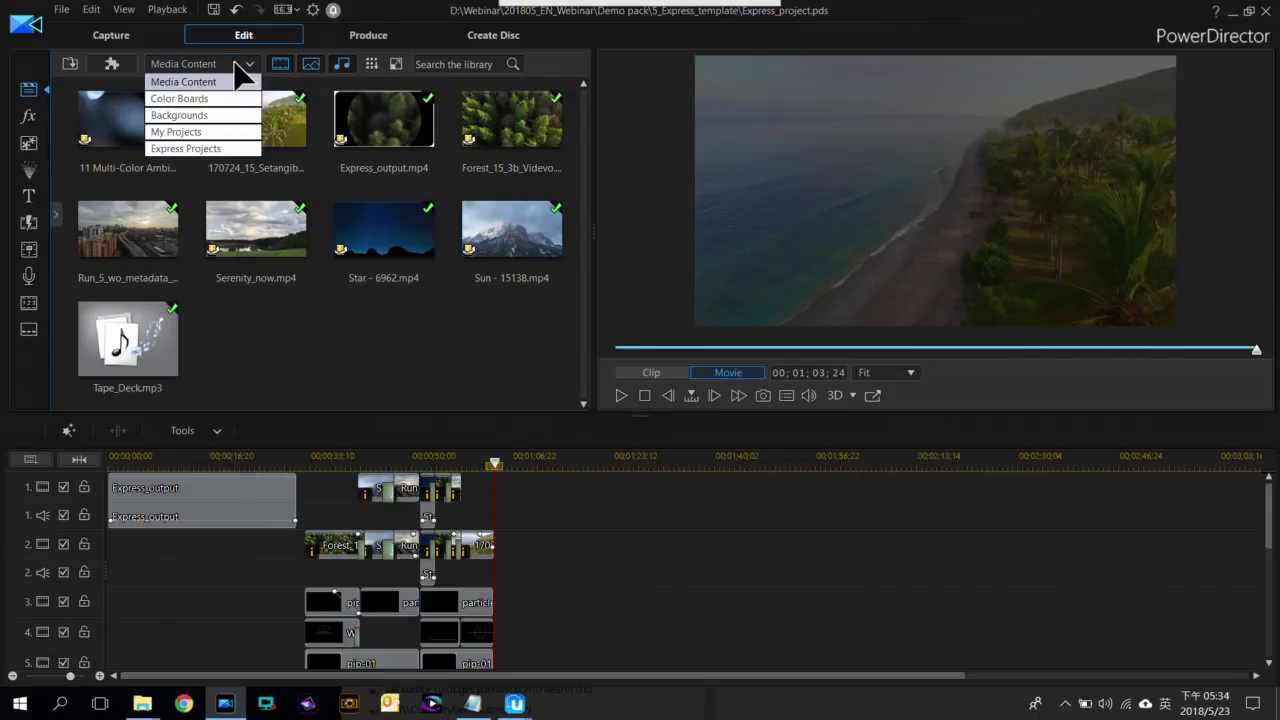
{"action": "left_click", "coordinate": [240, 150]}
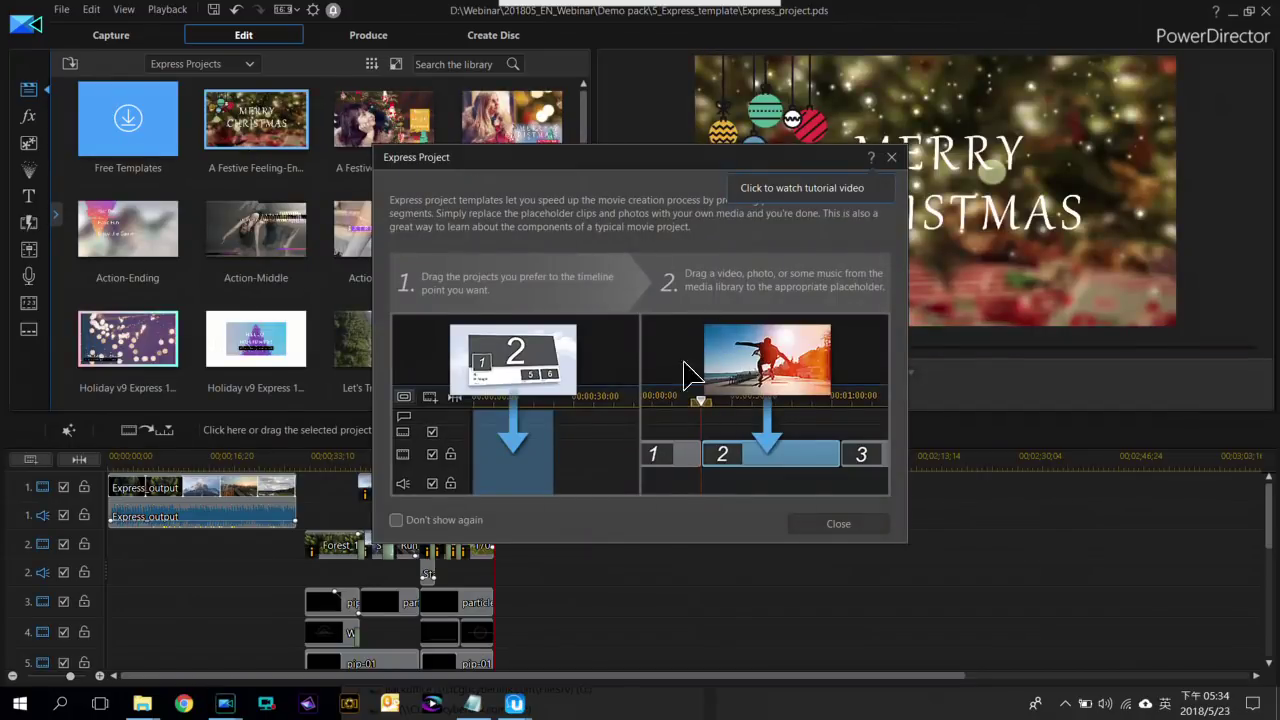
{"action": "left_click", "coordinate": [838, 525]}
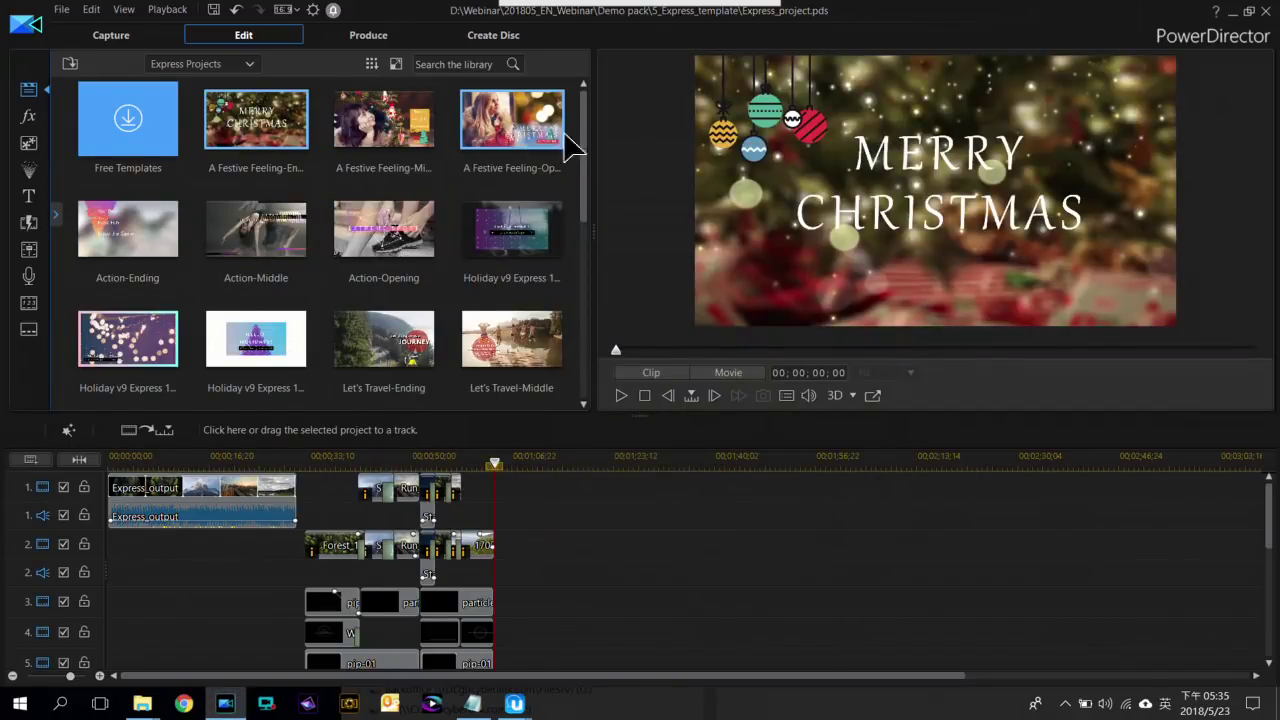
{"action": "left_click_drag", "start_coordinate": [585, 166], "coordinate": [591, 348]}
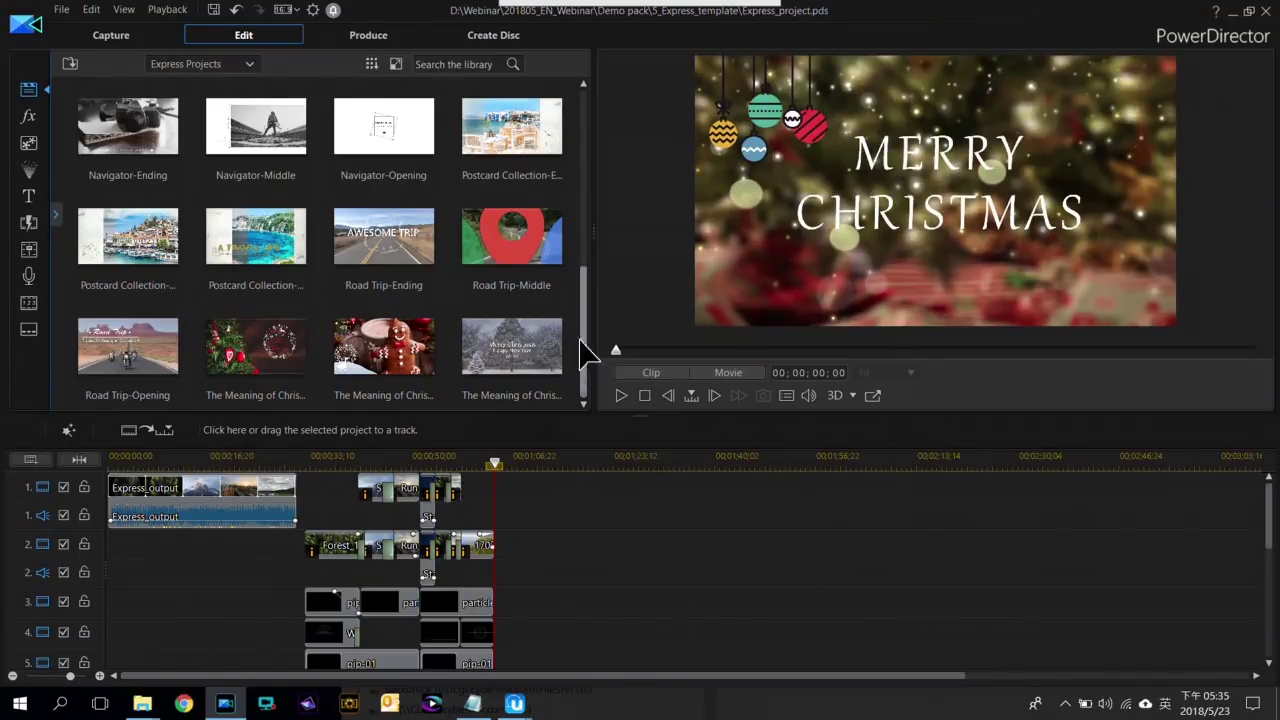
{"action": "scroll", "coordinate": [357, 271], "scroll_direction": "up", "scroll_amount": 10}
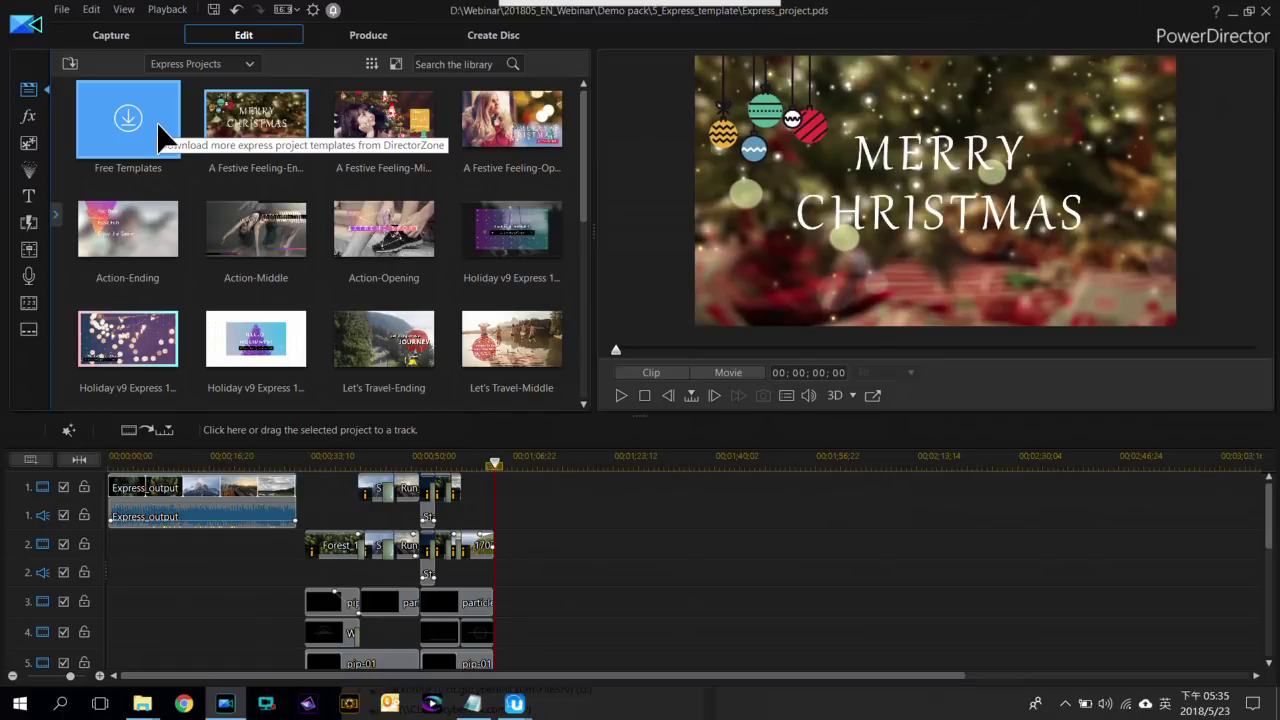
{"action": "scroll", "coordinate": [406, 229], "scroll_direction": "down", "scroll_amount": 3}
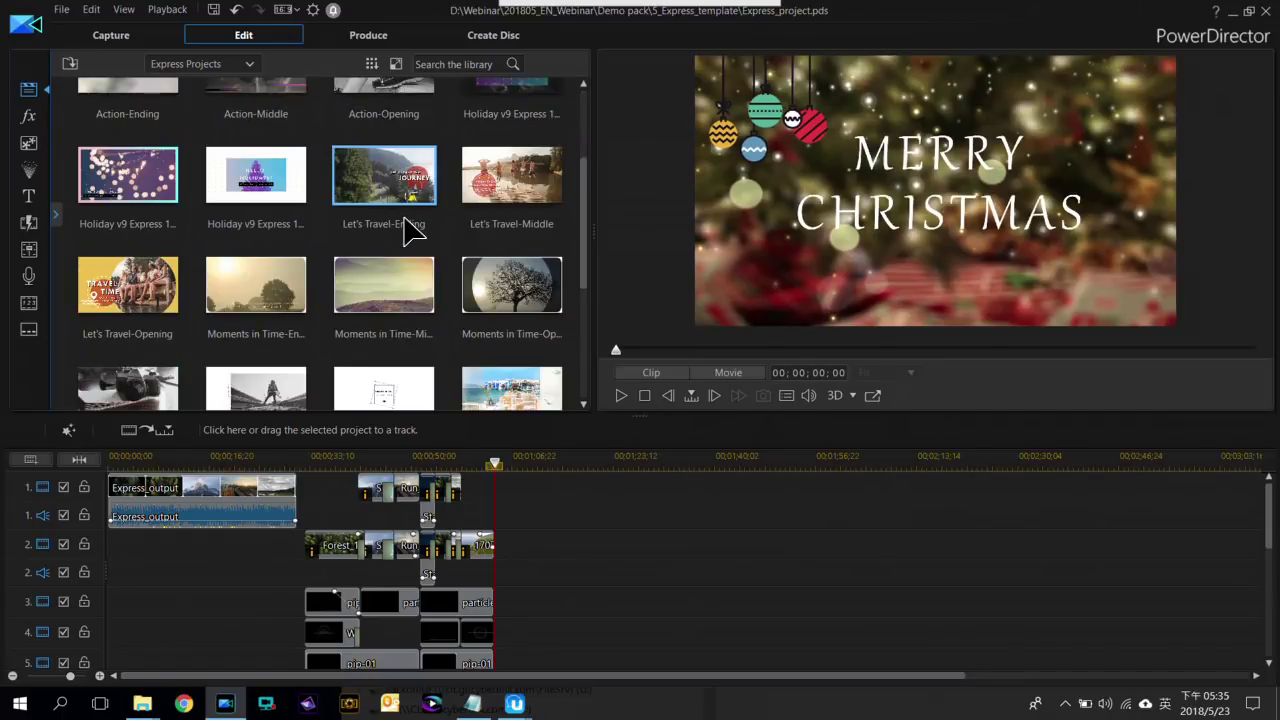
{"action": "scroll", "coordinate": [420, 290], "scroll_direction": "down", "scroll_amount": 3}
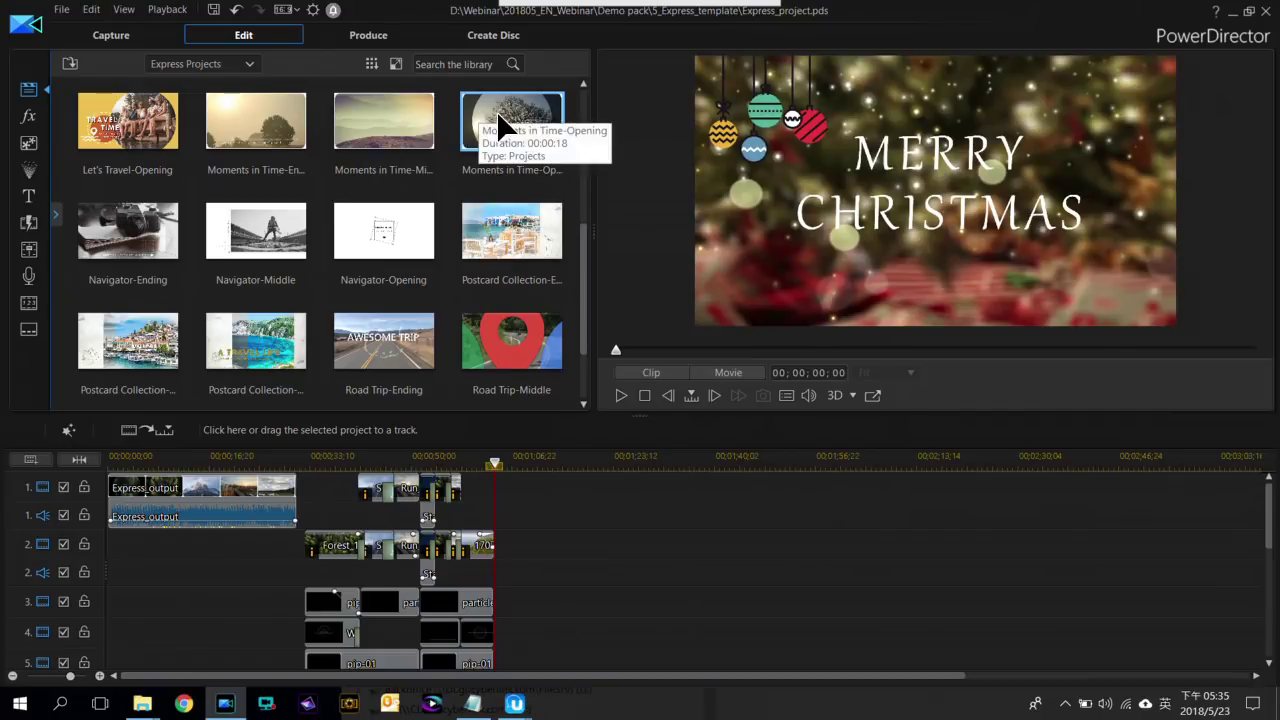
Add the Moments in Time Opening, Middle and Ending templates one after another following the existing clips on the timeline
{"action": "left_click", "coordinate": [522, 140]}
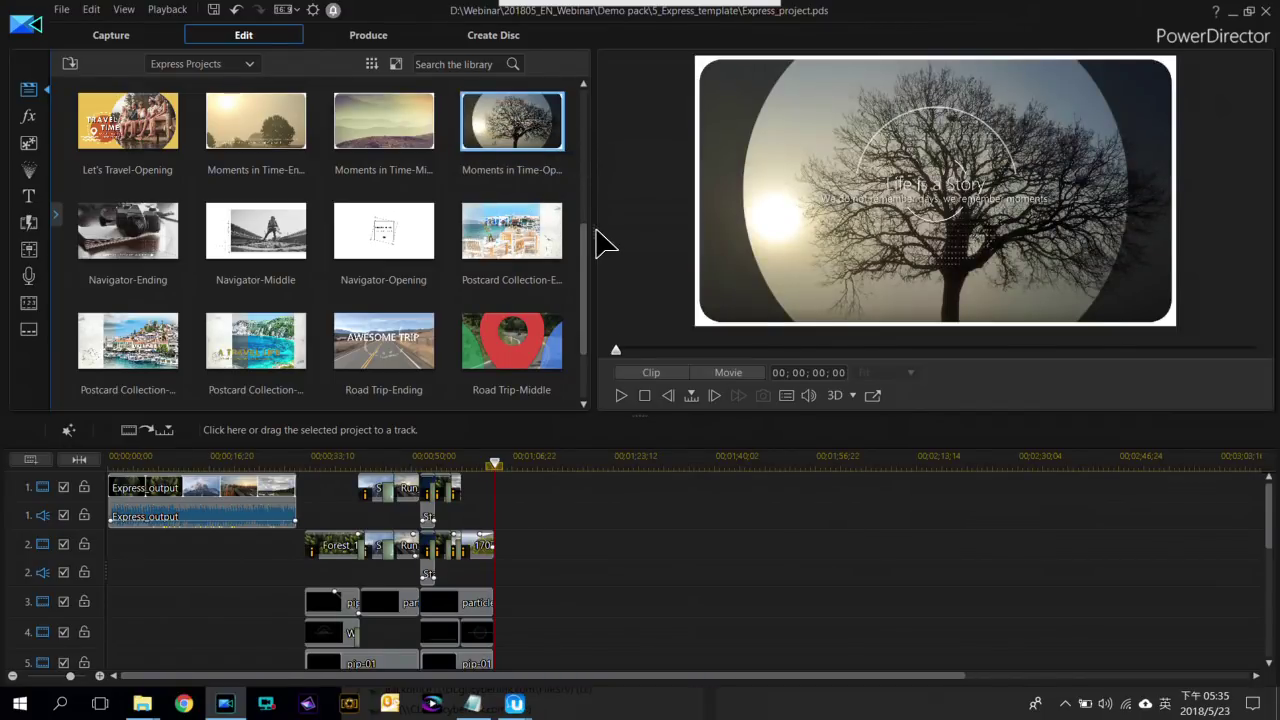
{"action": "left_click_drag", "start_coordinate": [596, 240], "coordinate": [677, 243]}
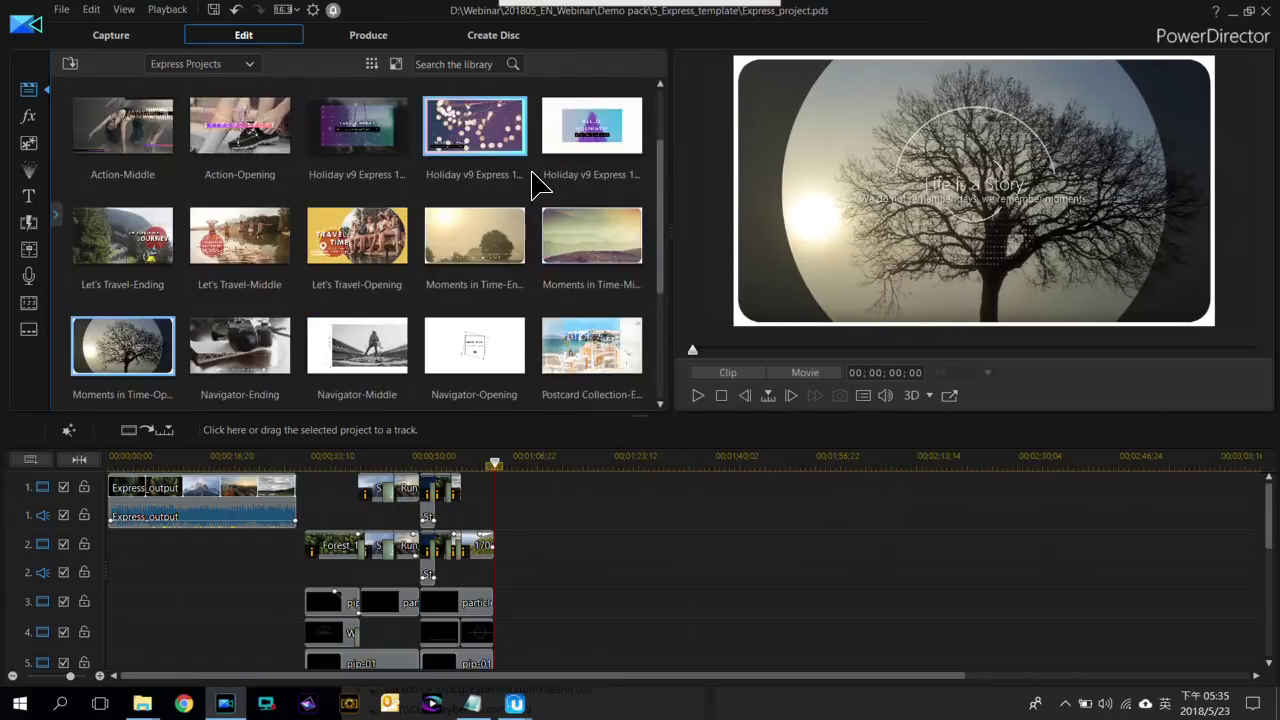
{"action": "scroll", "coordinate": [300, 286], "scroll_direction": "down", "scroll_amount": 2}
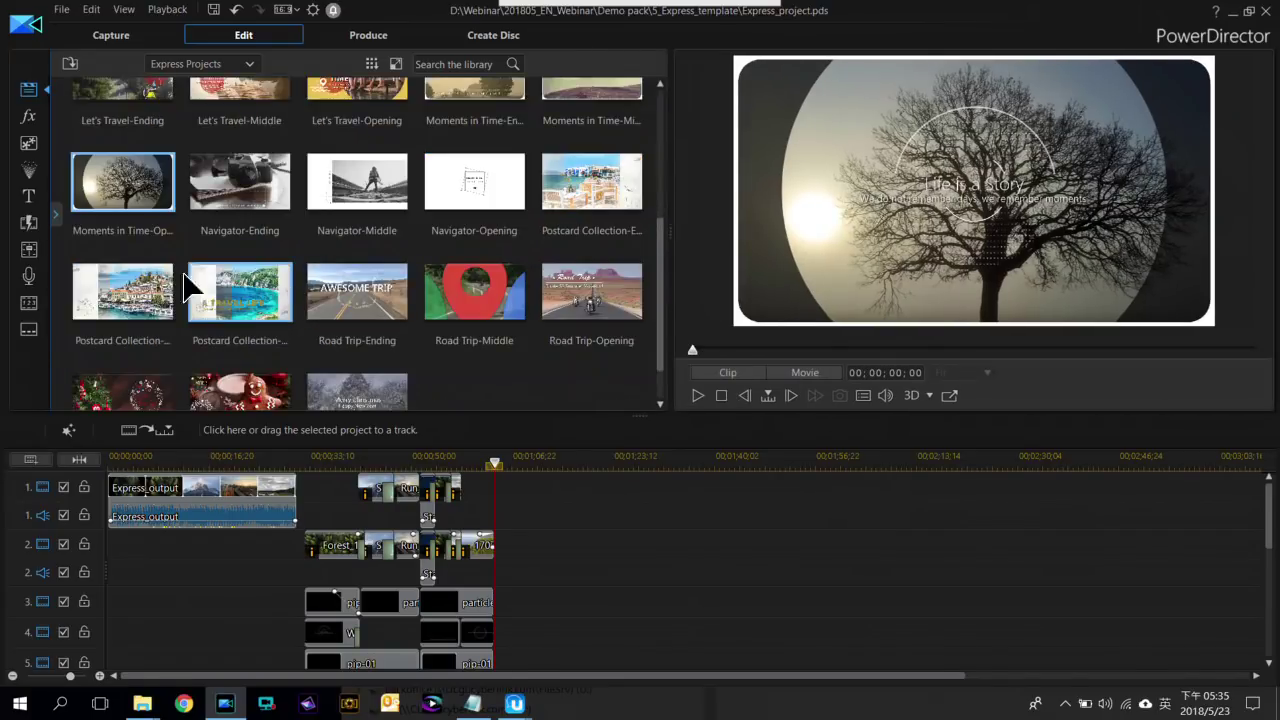
{"action": "left_click_drag", "start_coordinate": [128, 183], "coordinate": [609, 523]}
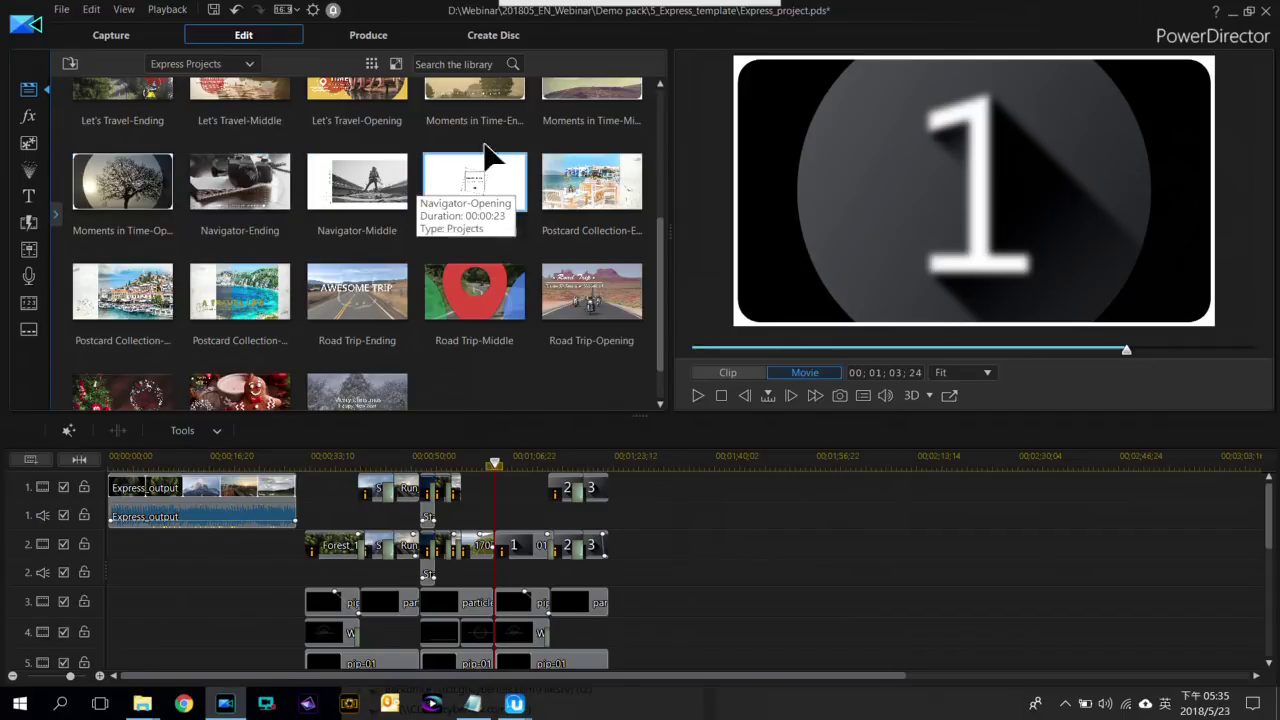
{"action": "left_click_drag", "start_coordinate": [610, 100], "coordinate": [655, 580]}
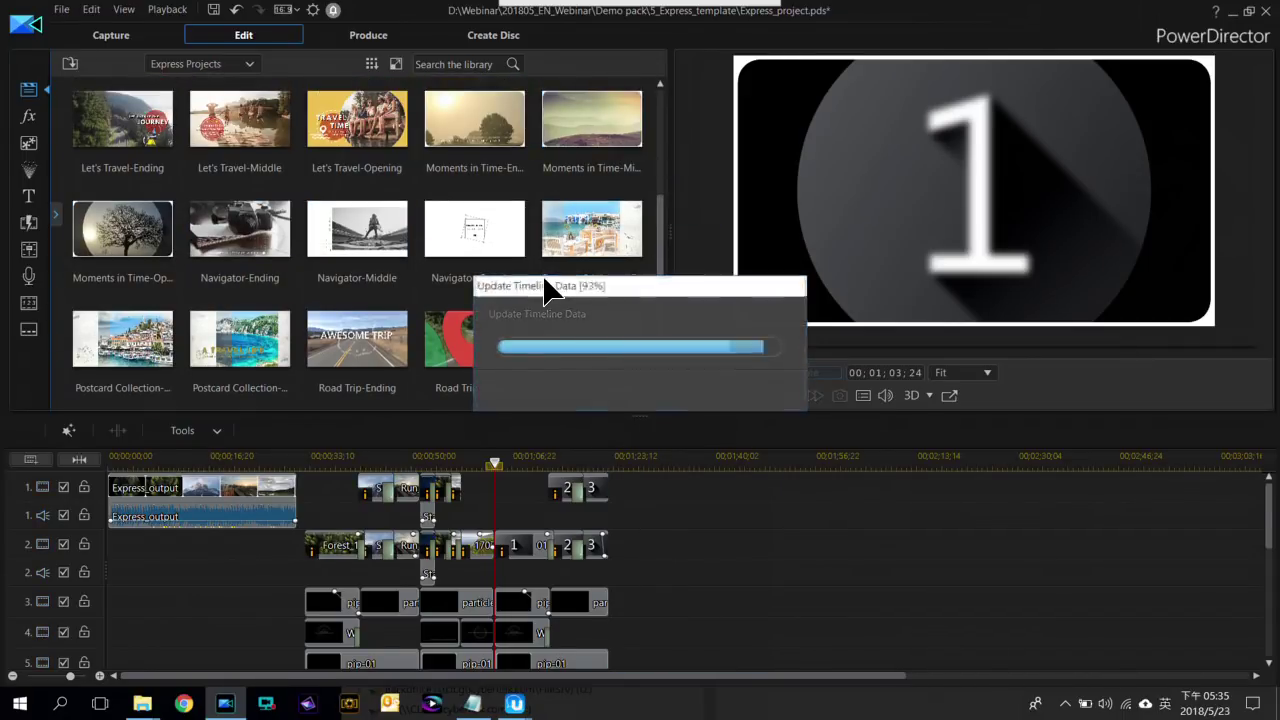
{"action": "left_click_drag", "start_coordinate": [868, 523], "coordinate": [808, 566]}
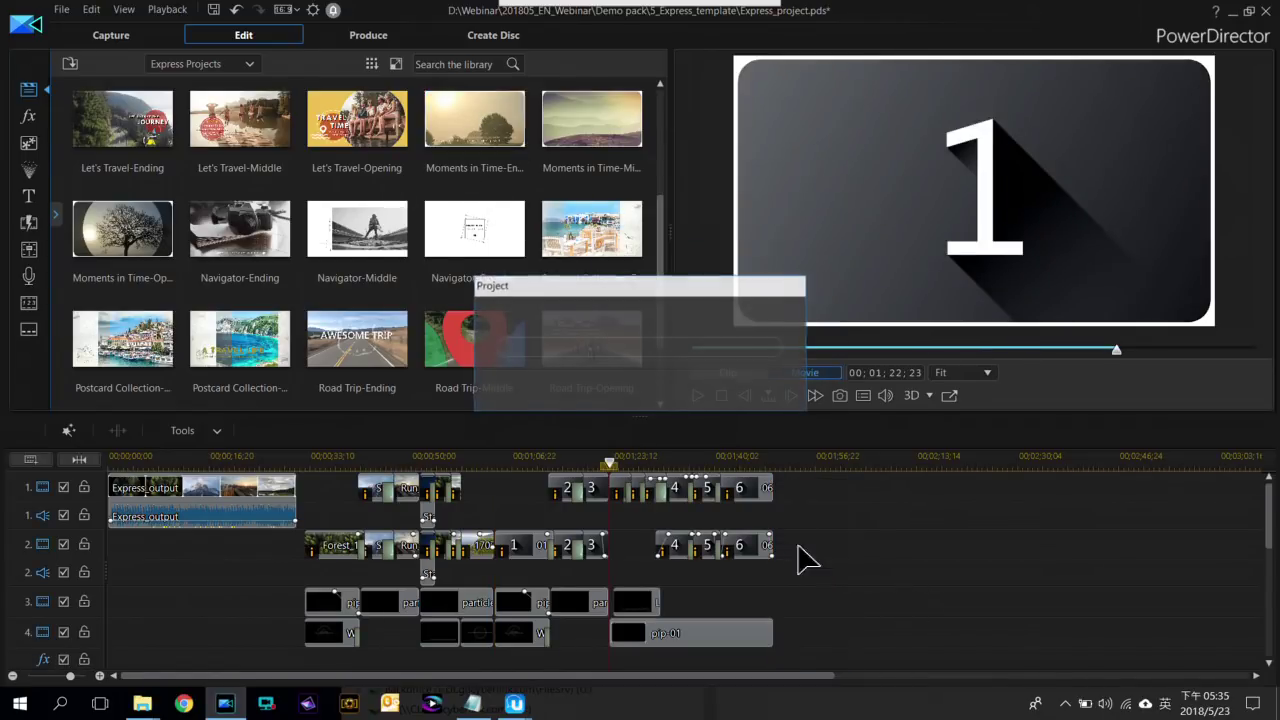
Return the library to Media Content and place the playhead at 00;01;05;04 within placeholder 1
{"action": "left_click", "coordinate": [499, 461]}
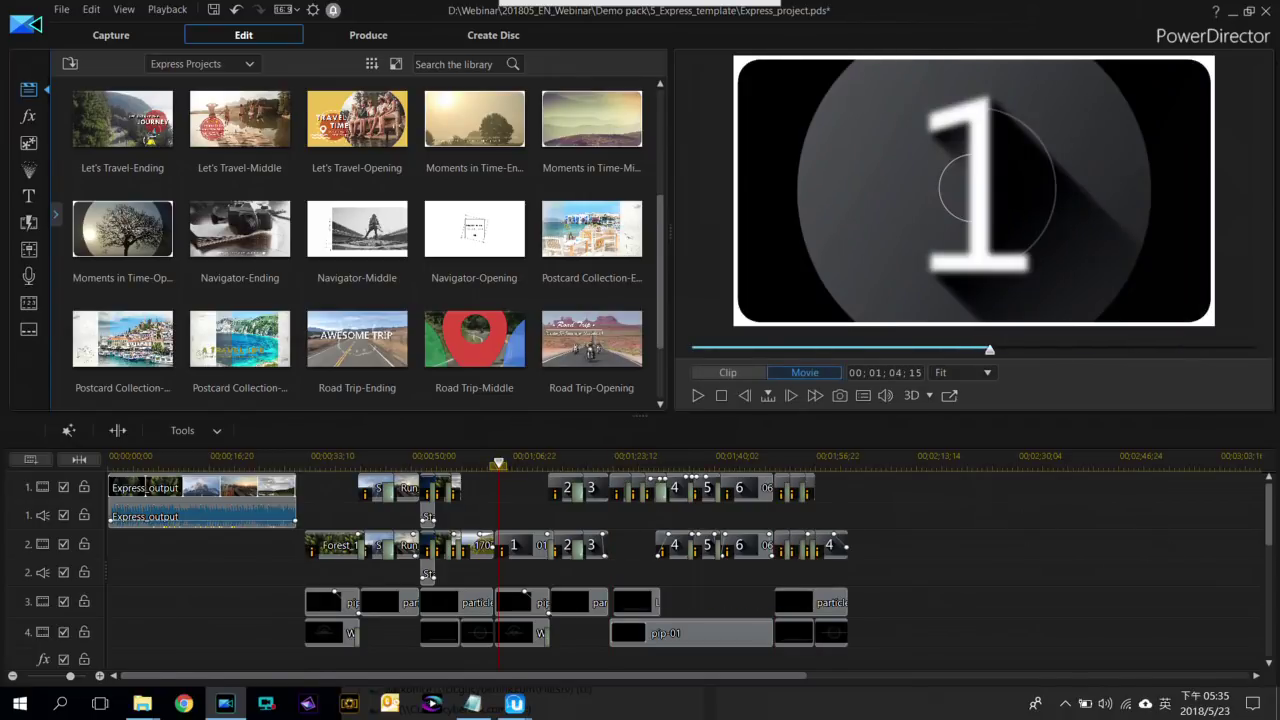
{"action": "mouse_move", "coordinate": [1275, 500]}
{"action": "left_mouse_down"}
{"action": "mouse_move", "coordinate": [1275, 620]}
{"action": "mouse_move", "coordinate": [1275, 500]}
{"action": "left_mouse_up"}
{"action": "left_click_drag", "start_coordinate": [660, 220], "coordinate": [183, 100]}
{"action": "left_click", "coordinate": [240, 63]}
{"action": "left_click", "coordinate": [170, 81]}
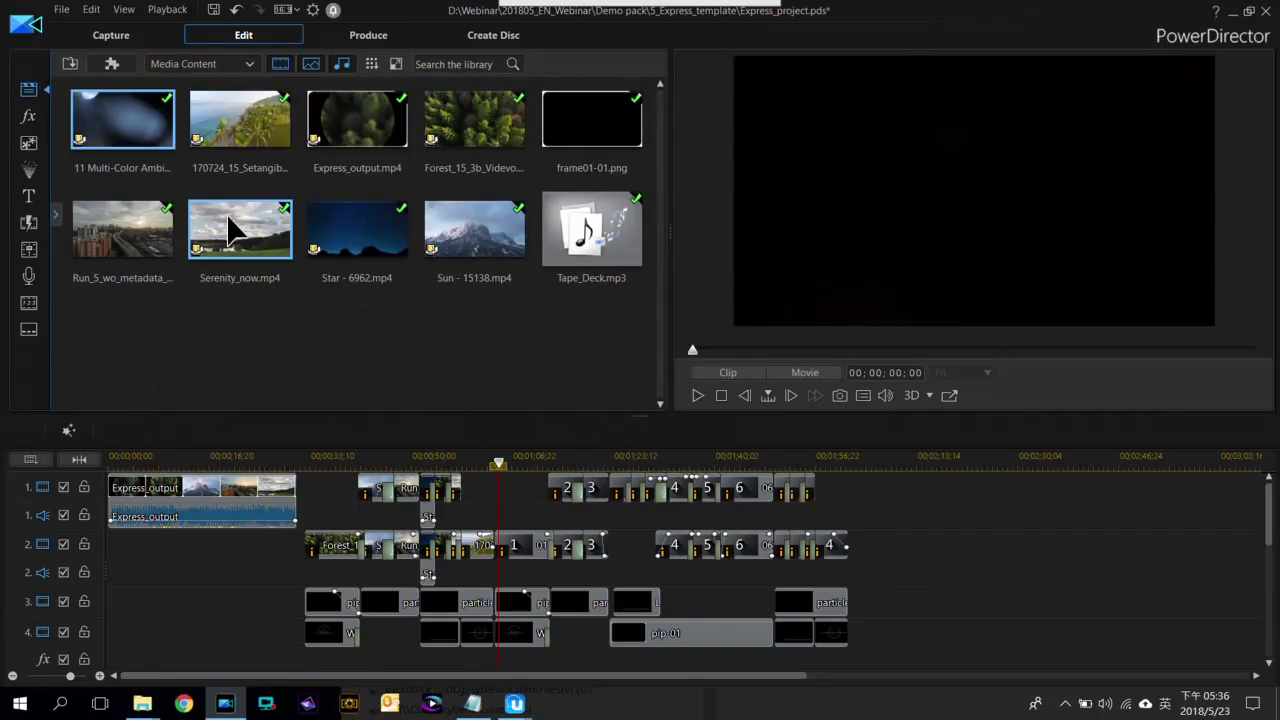
{"action": "left_click", "coordinate": [508, 462]}
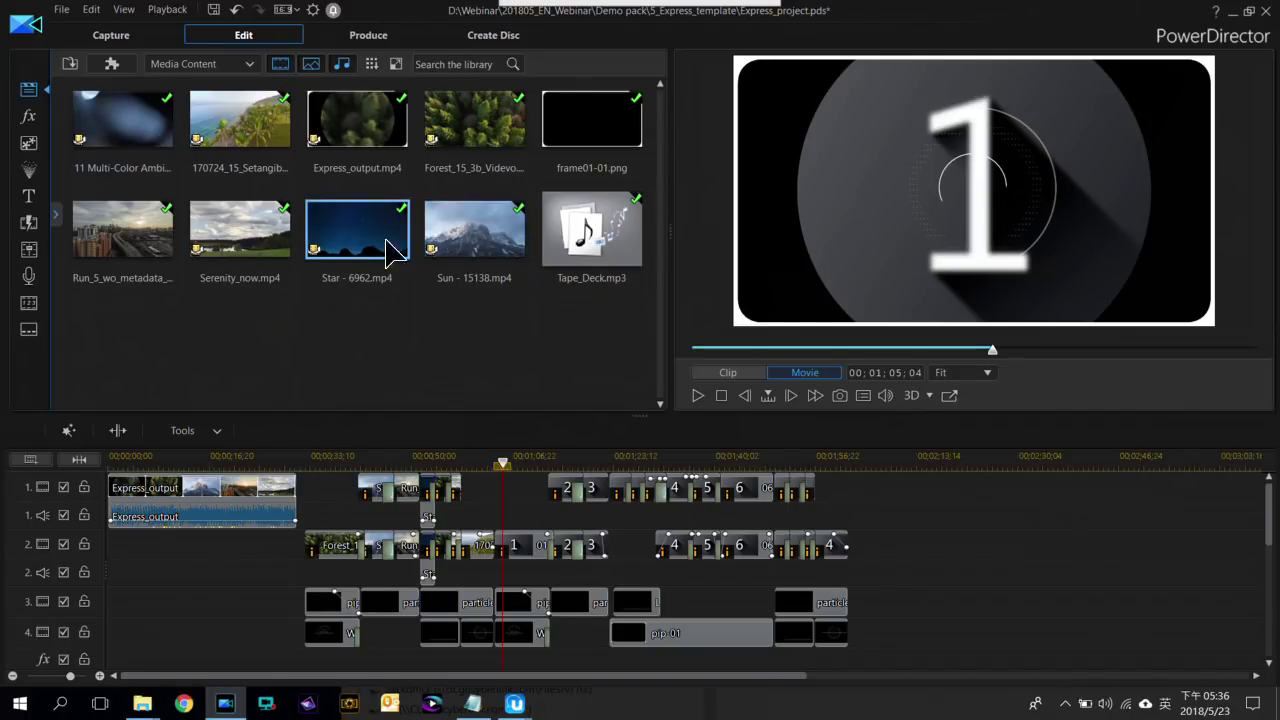
Try Star - 6962.mp4 in placeholder 1, preview the opening title over it, and undo the replacement
{"action": "left_click_drag", "start_coordinate": [342, 240], "coordinate": [503, 566]}
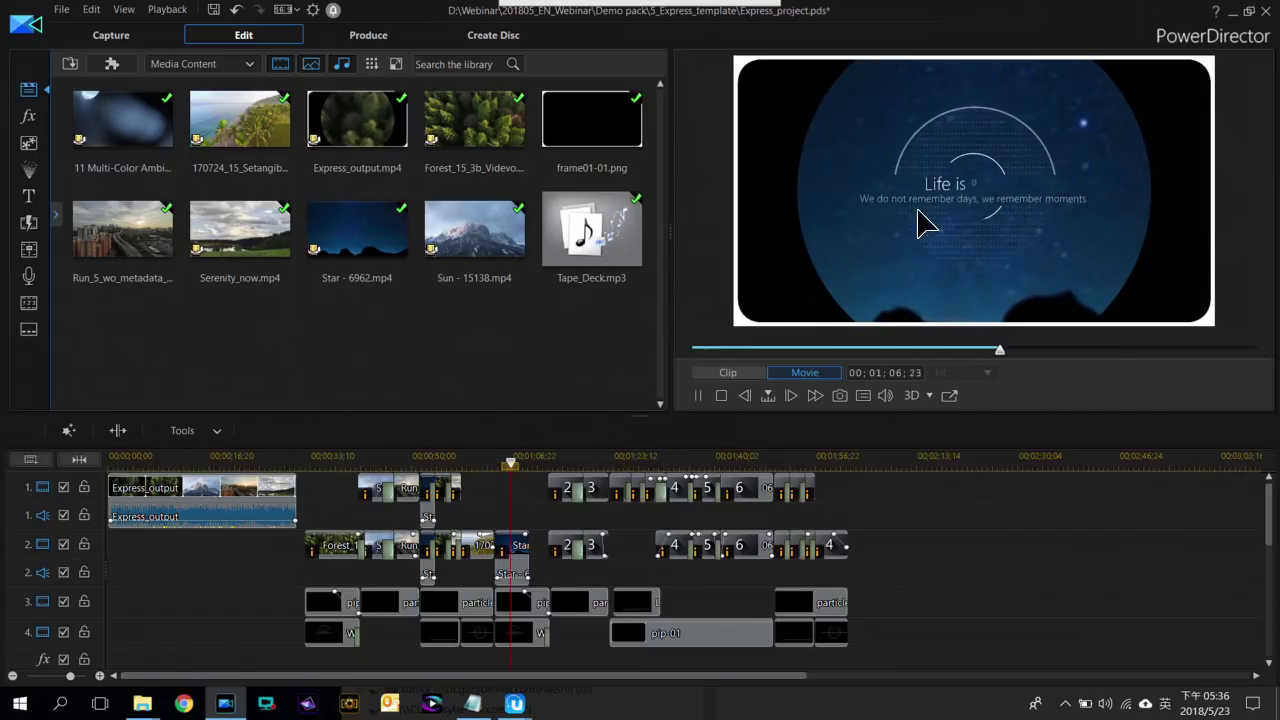
{"action": "key", "text": "space"}
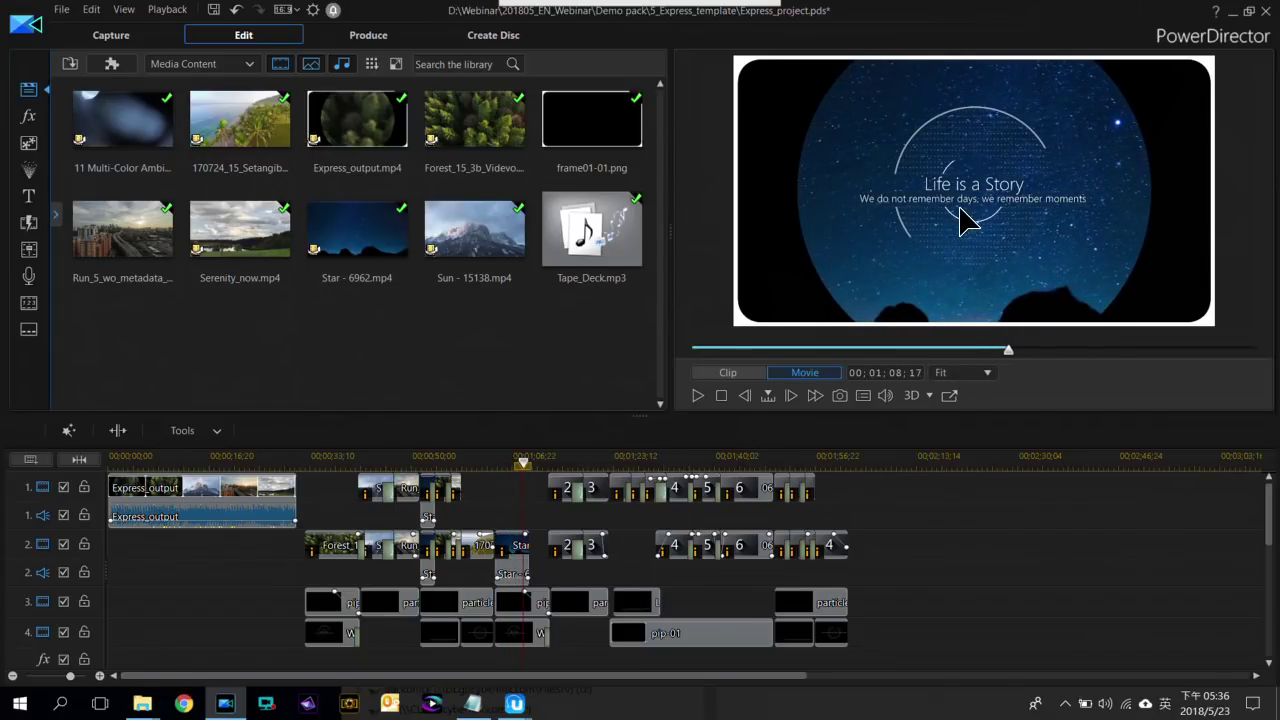
{"action": "key", "text": "ctrl+z"}
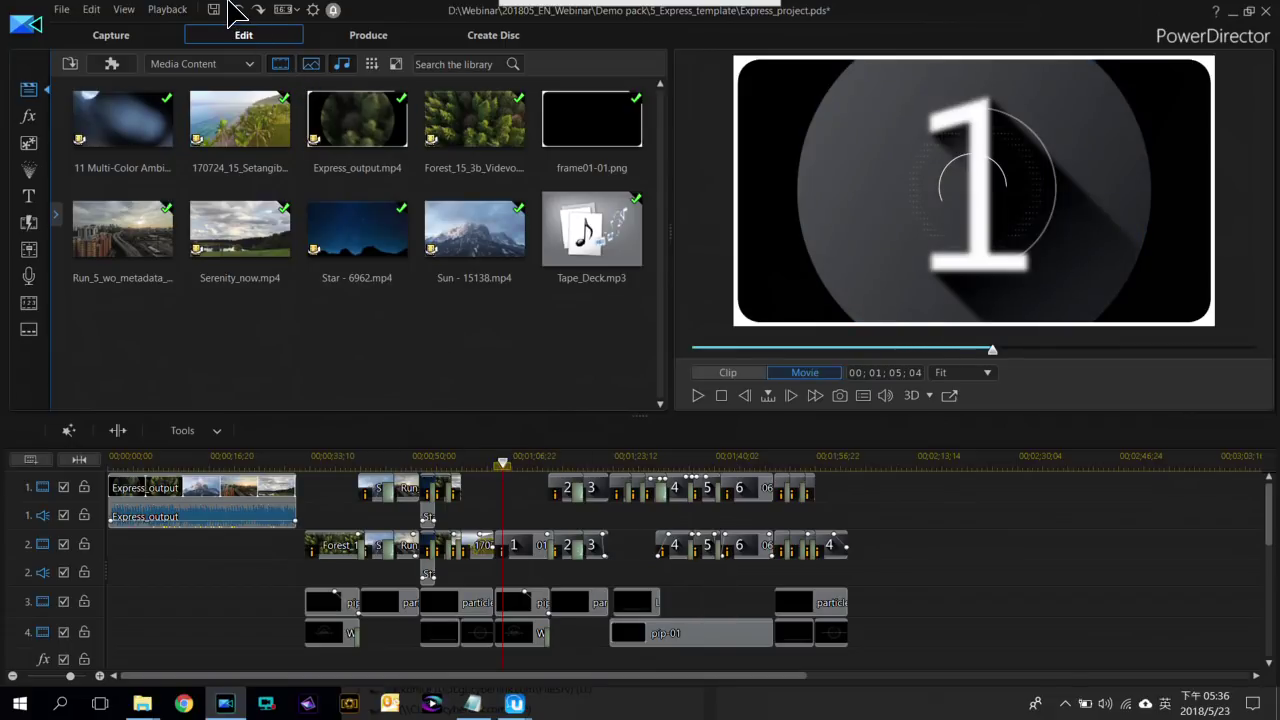
Replace placeholder 1 with the Run_5_wo_metadata clip and play the opening title up to 00;01;08;00
{"action": "left_click_drag", "start_coordinate": [115, 237], "coordinate": [510, 545]}
{"action": "key", "text": "space"}
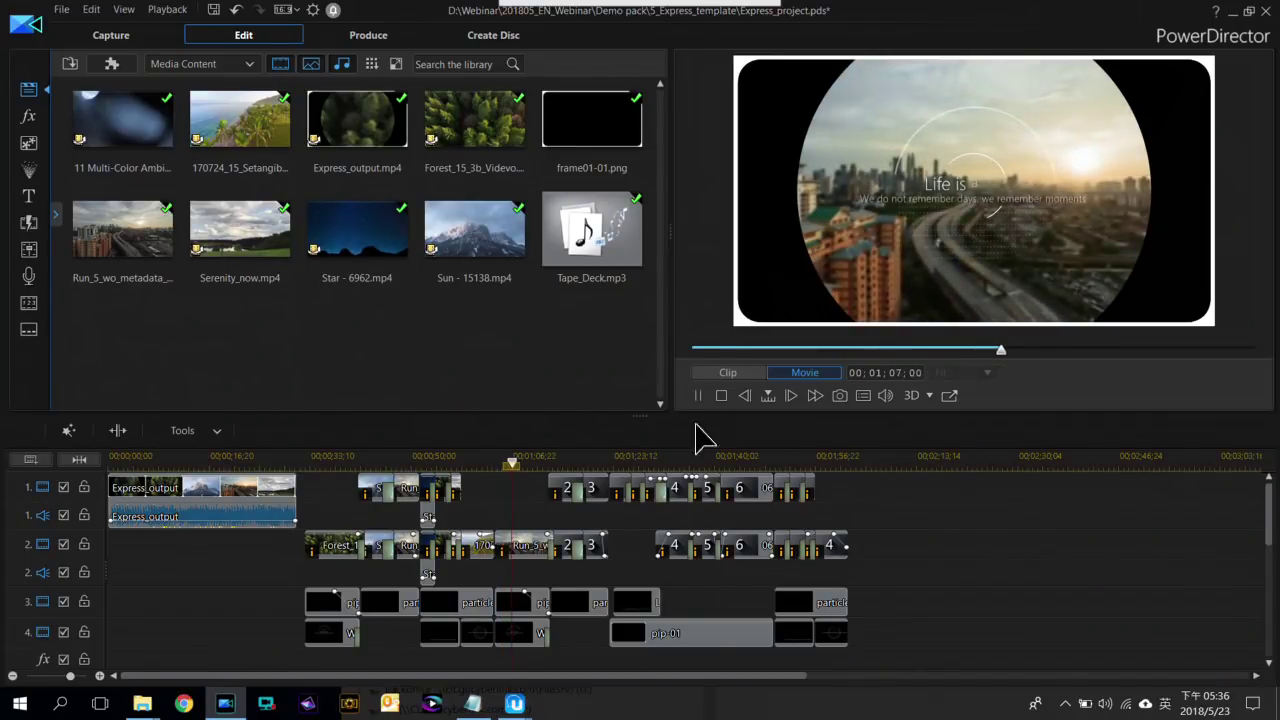
{"action": "key", "text": "space"}
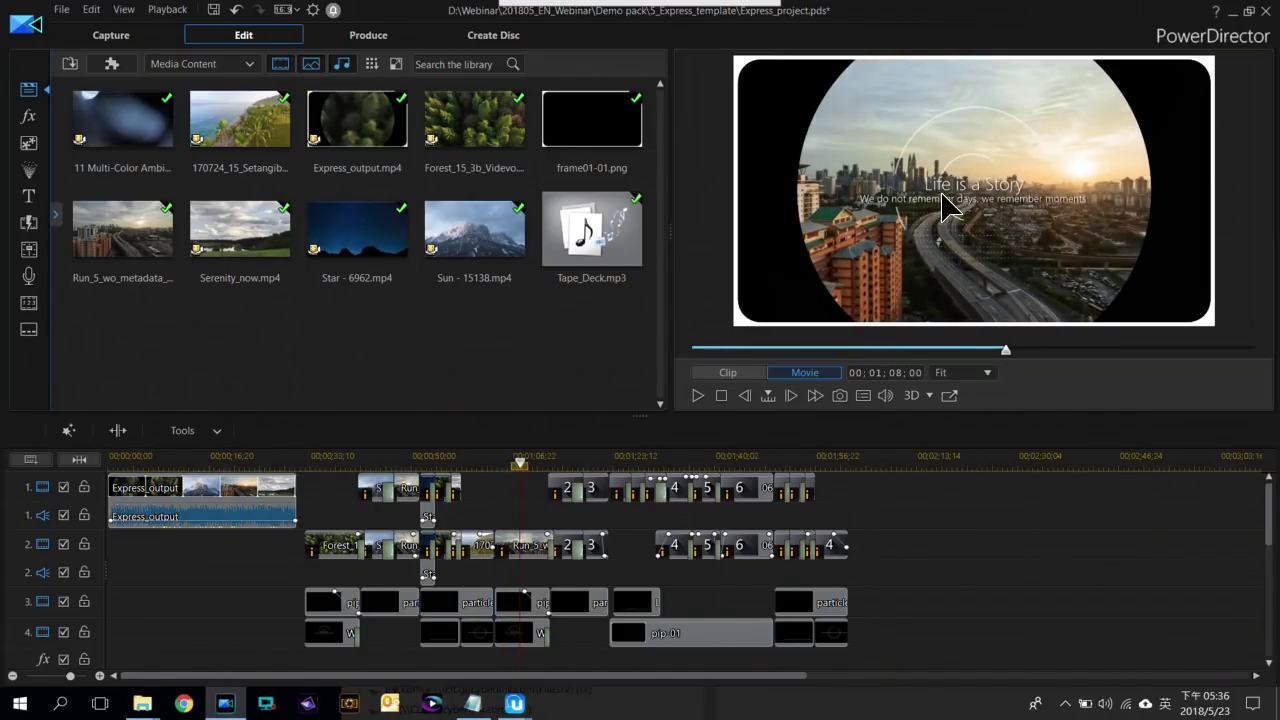
Inspect the overlay on track 3 and the title below it, opening the title in Title Designer and closing it unchanged
{"action": "left_click", "coordinate": [508, 596]}
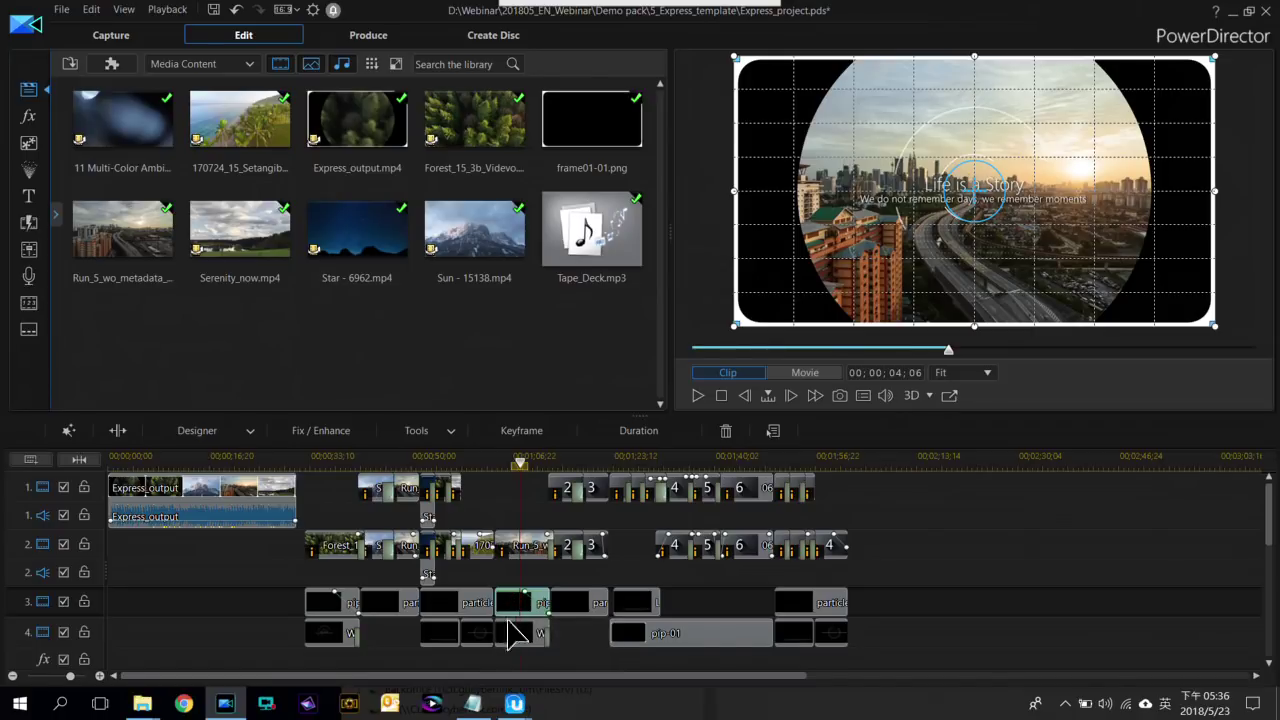
{"action": "left_click", "coordinate": [515, 635]}
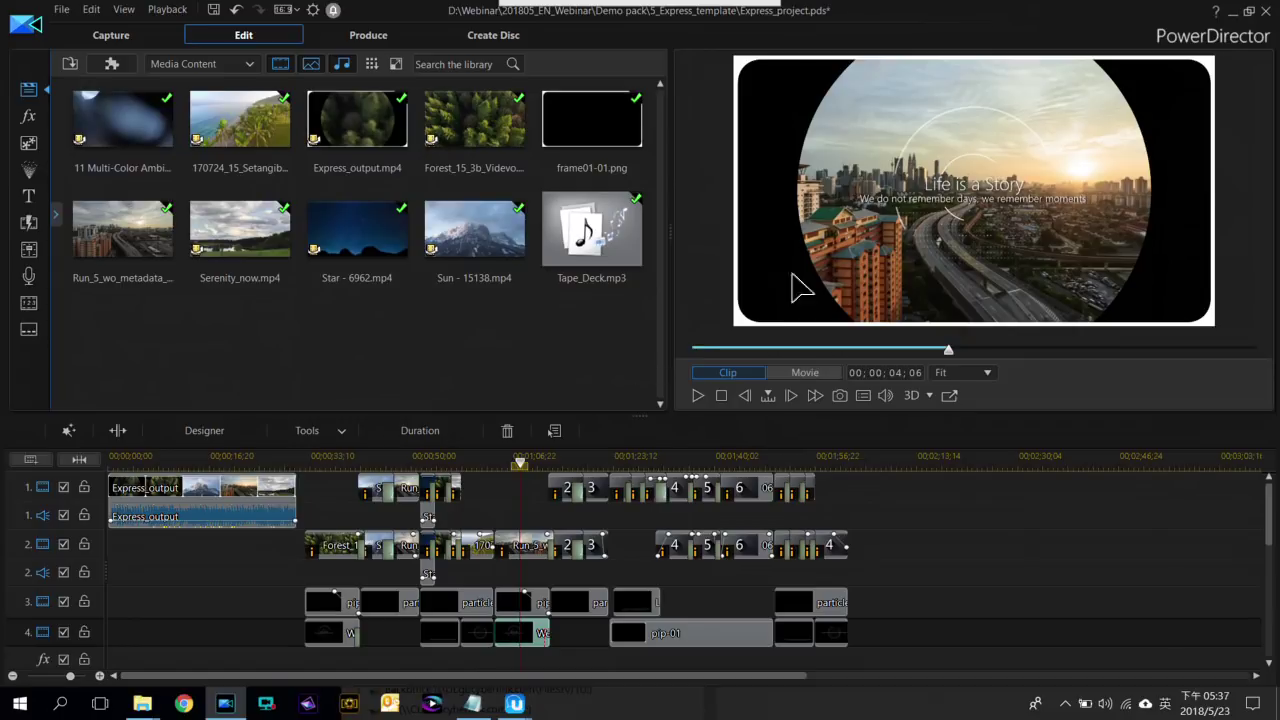
{"action": "double_click", "coordinate": [705, 258]}
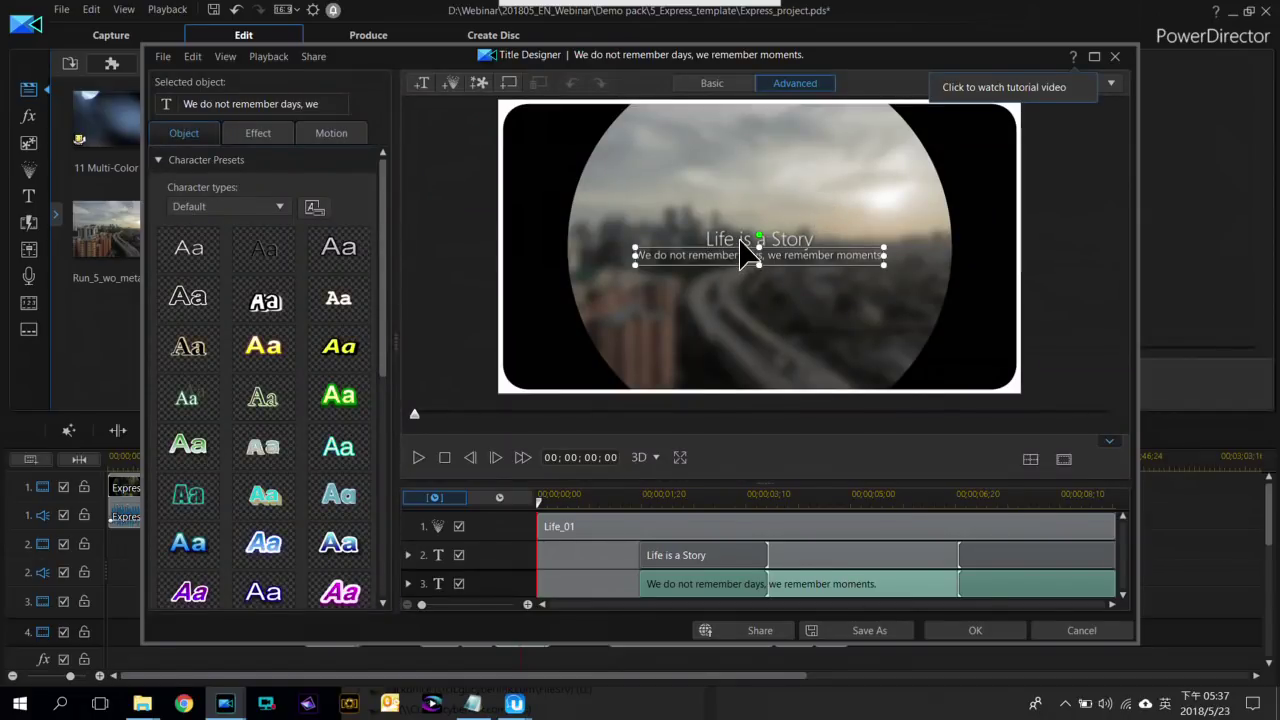
{"action": "left_click", "coordinate": [1110, 57]}
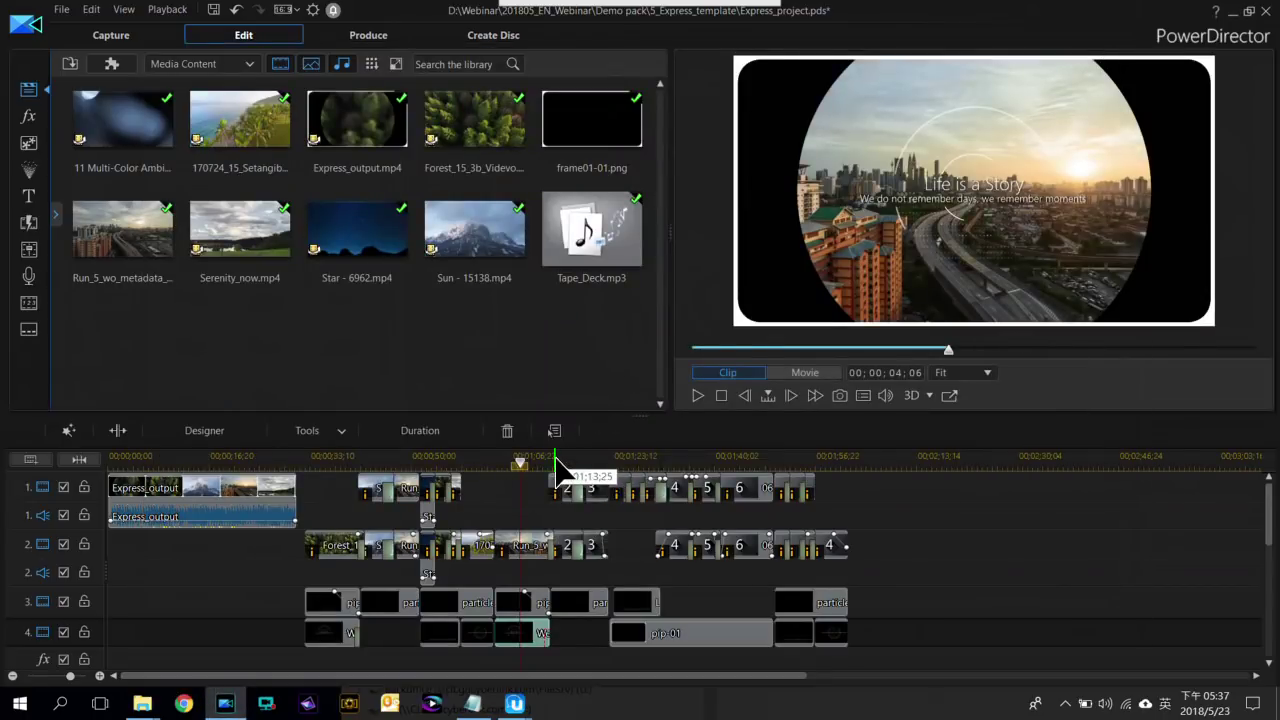
Move the playhead to 00;01;14;01 and replace placeholder 2 on tracks 1 and 2 with Sun - 15138.mp4
{"action": "left_click", "coordinate": [556, 465]}
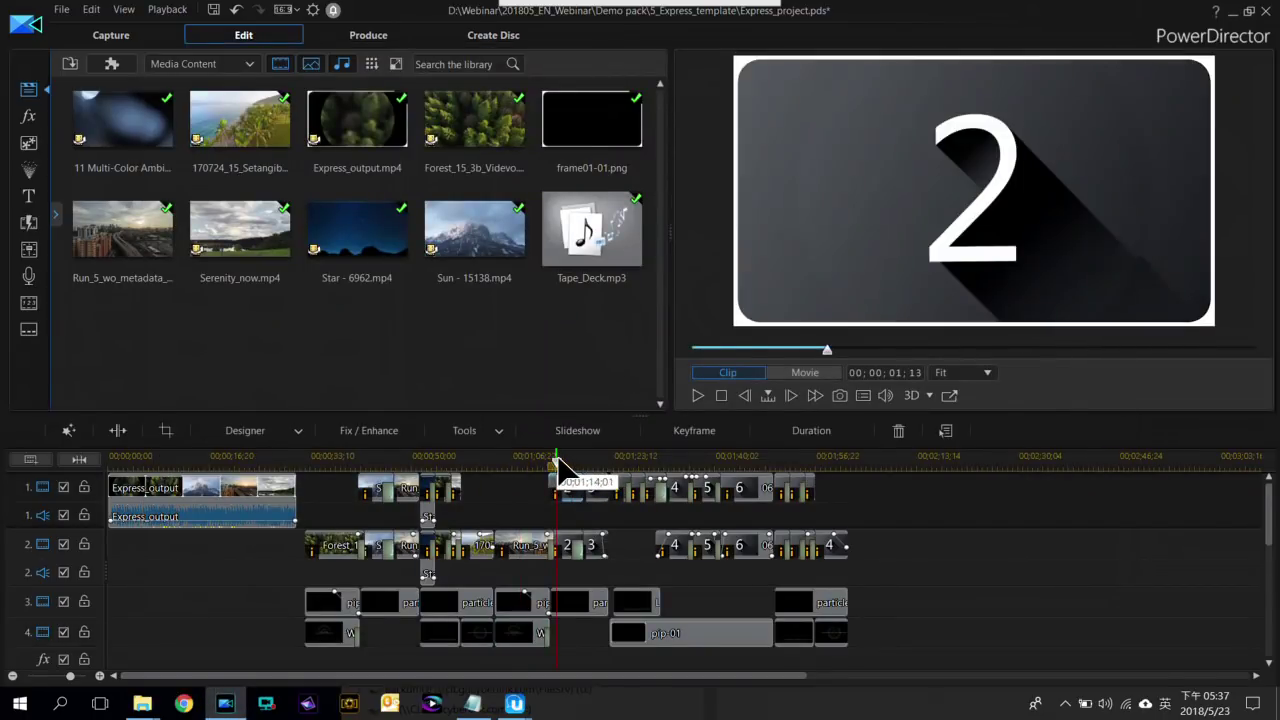
{"action": "left_click", "coordinate": [566, 487]}
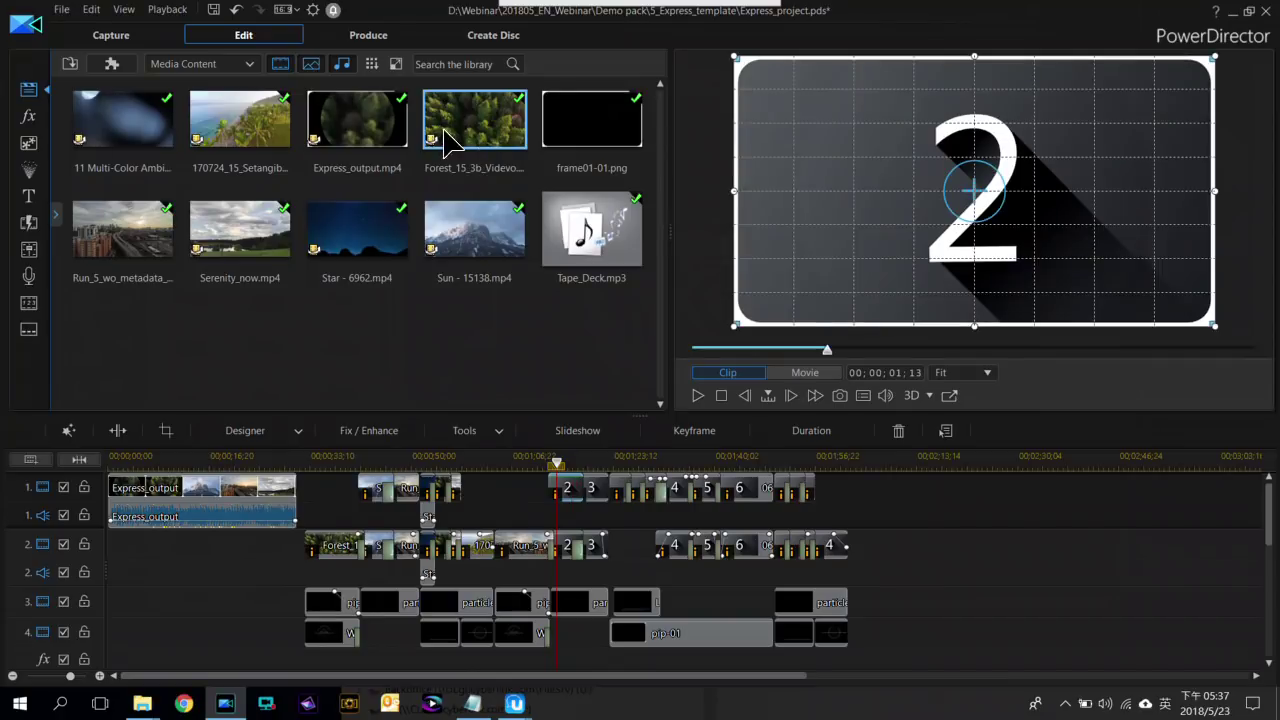
{"action": "left_click_drag", "start_coordinate": [590, 468], "coordinate": [563, 487]}
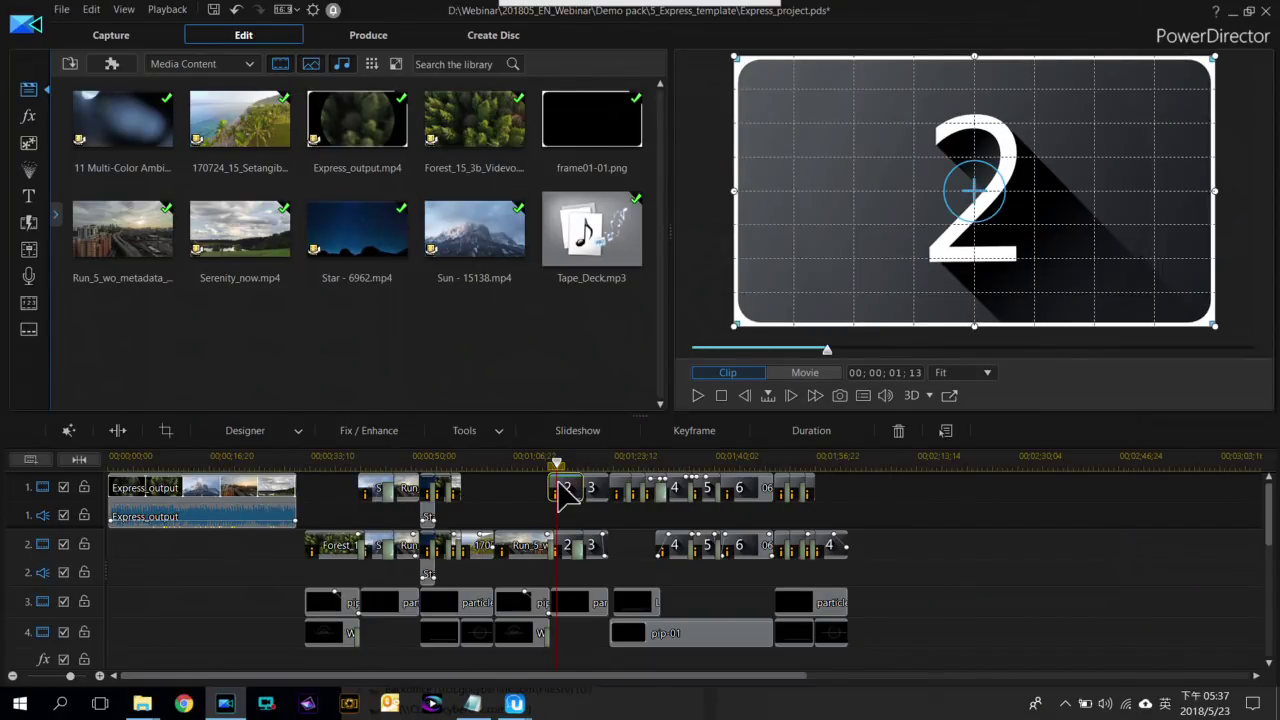
{"action": "left_click_drag", "start_coordinate": [505, 268], "coordinate": [576, 549]}
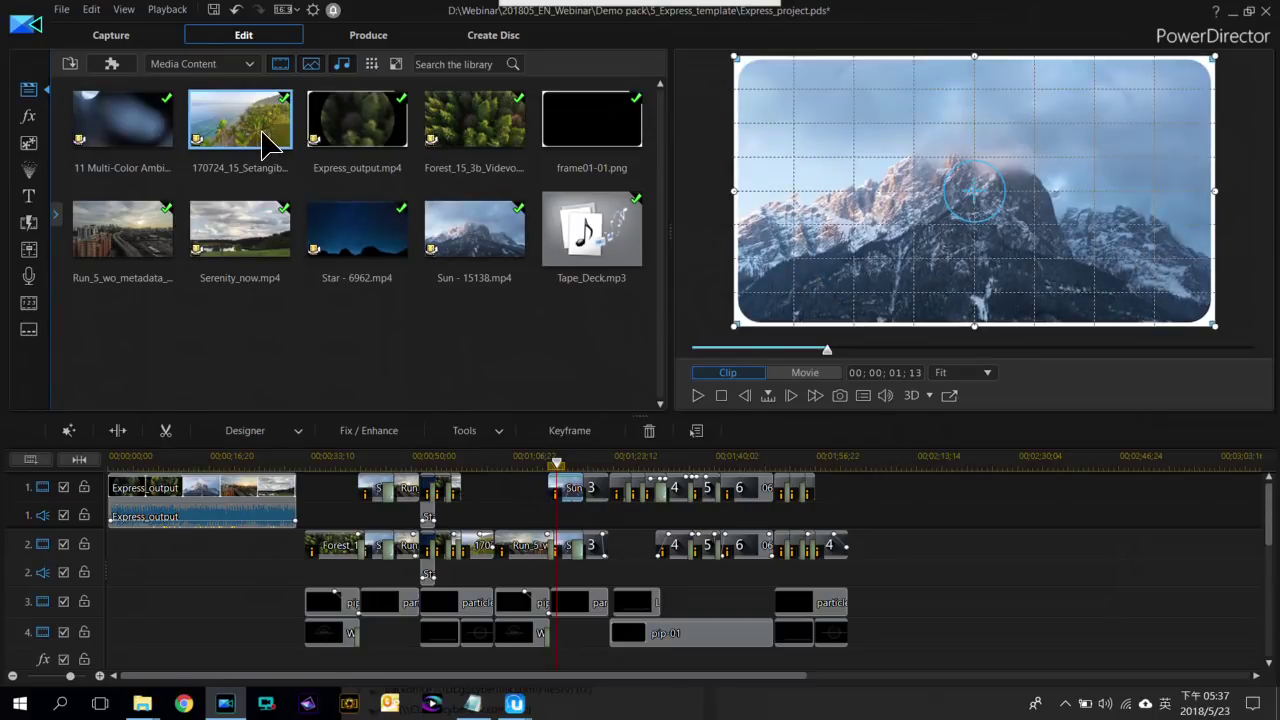
Replace placeholder 3 on tracks 1 and 2 with the 170724_15_Setangib clip, and use Sun - 15138.mp4 in the next template section on track 1
{"action": "left_click", "coordinate": [140, 238]}
{"action": "left_click", "coordinate": [240, 130]}
{"action": "left_click_drag", "start_coordinate": [600, 500], "coordinate": [600, 500]}
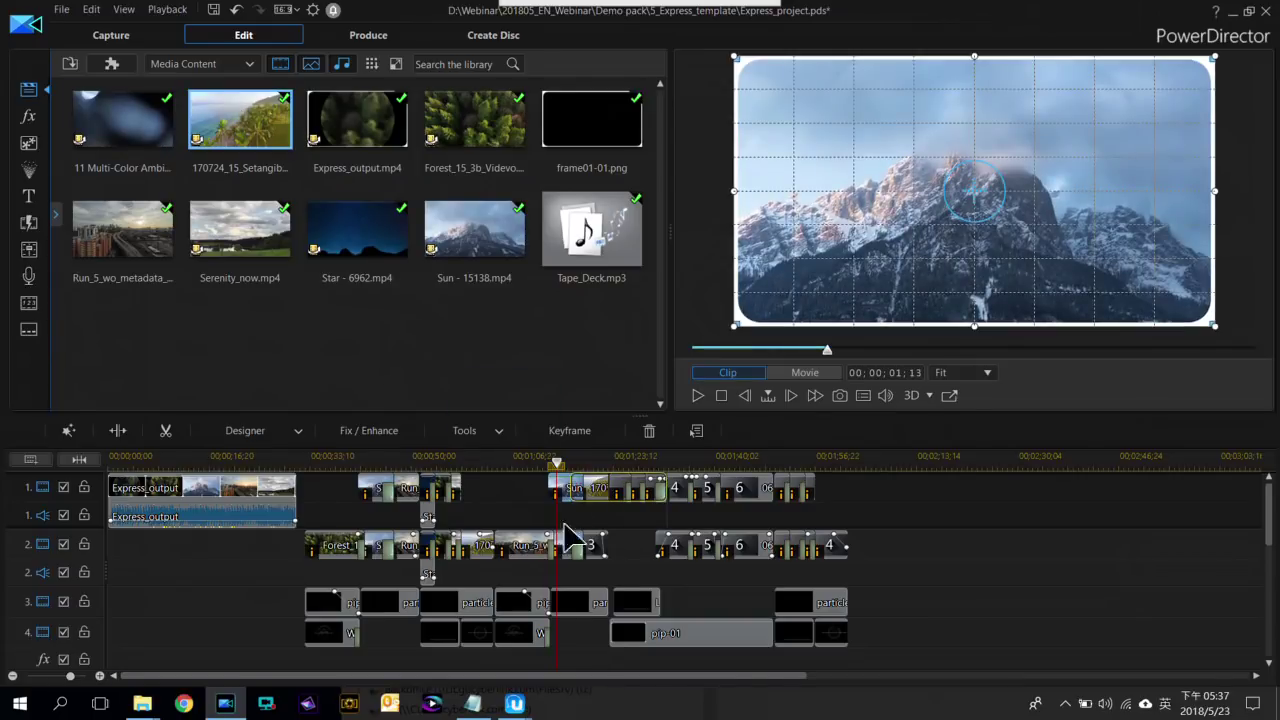
{"action": "left_click", "coordinate": [128, 128]}
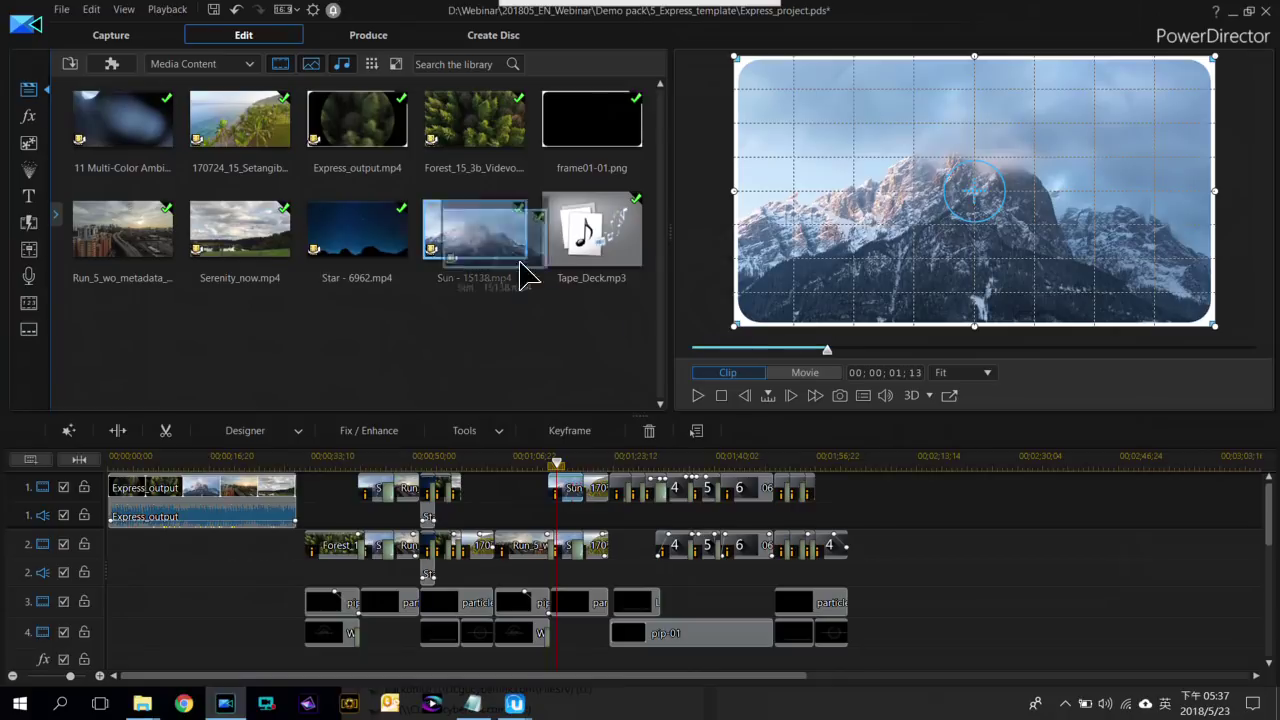
{"action": "left_click_drag", "start_coordinate": [640, 495], "coordinate": [640, 495]}
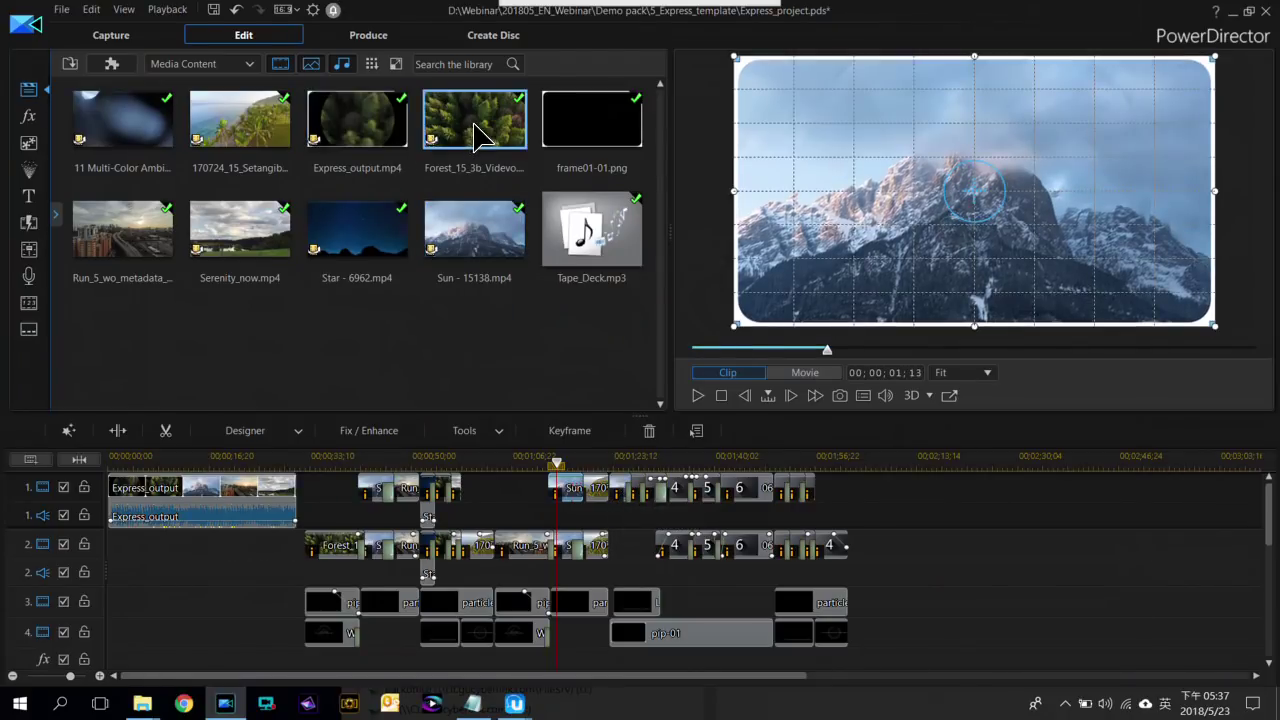
Play the movie from 00;01;14;01 to review the replaced clips within the template
{"action": "left_click", "coordinate": [557, 463]}
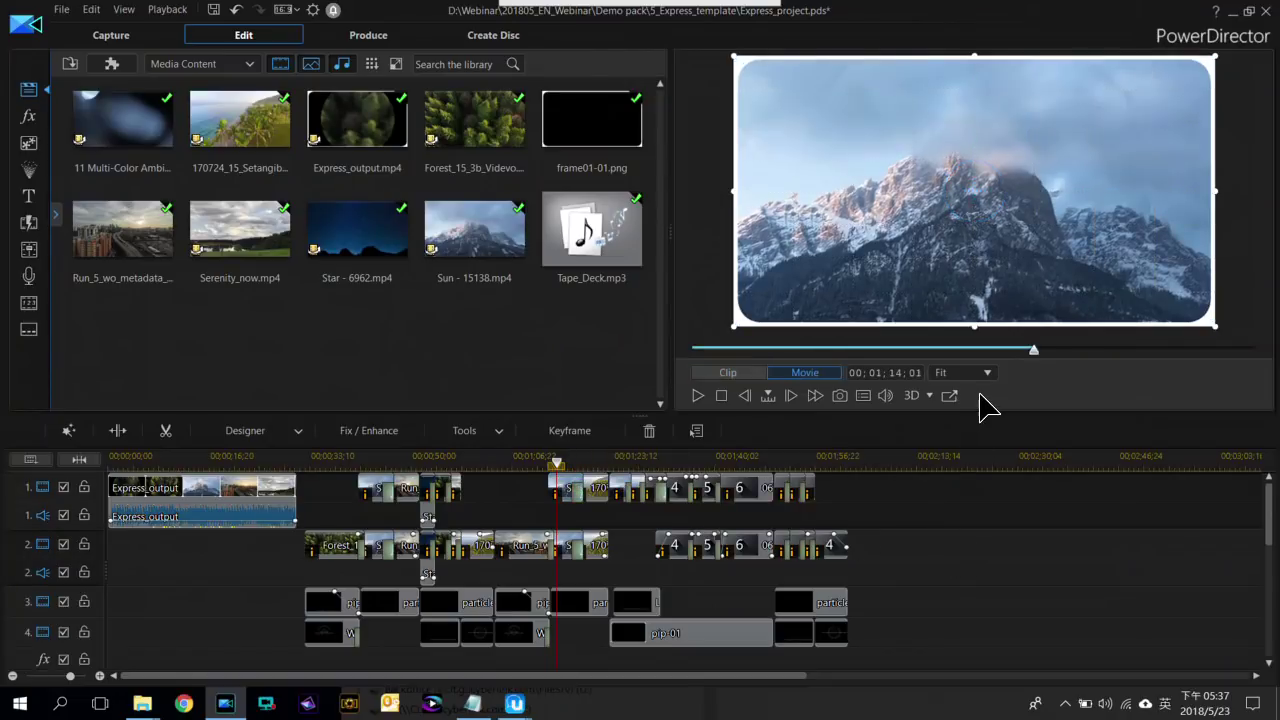
{"action": "key", "text": "space"}
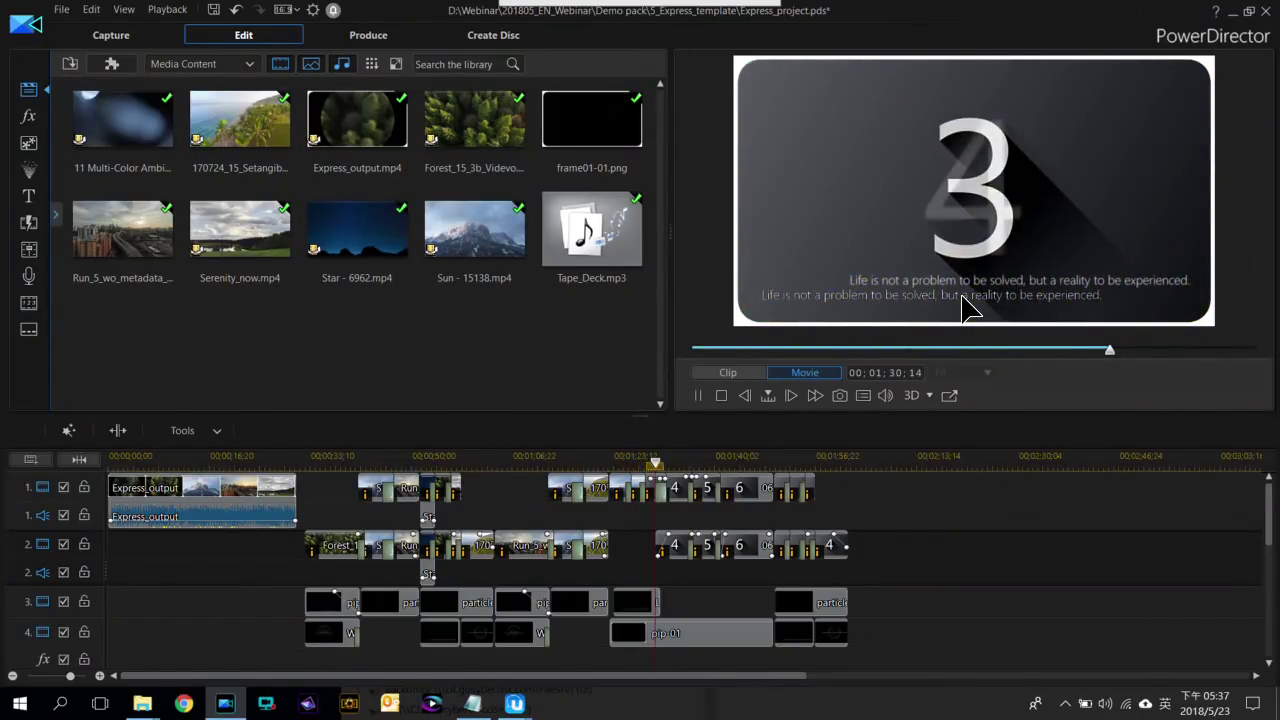
Pause the movie and browse the available Express Projects templates, dismissing the introduction dialog
{"action": "key", "text": "space"}
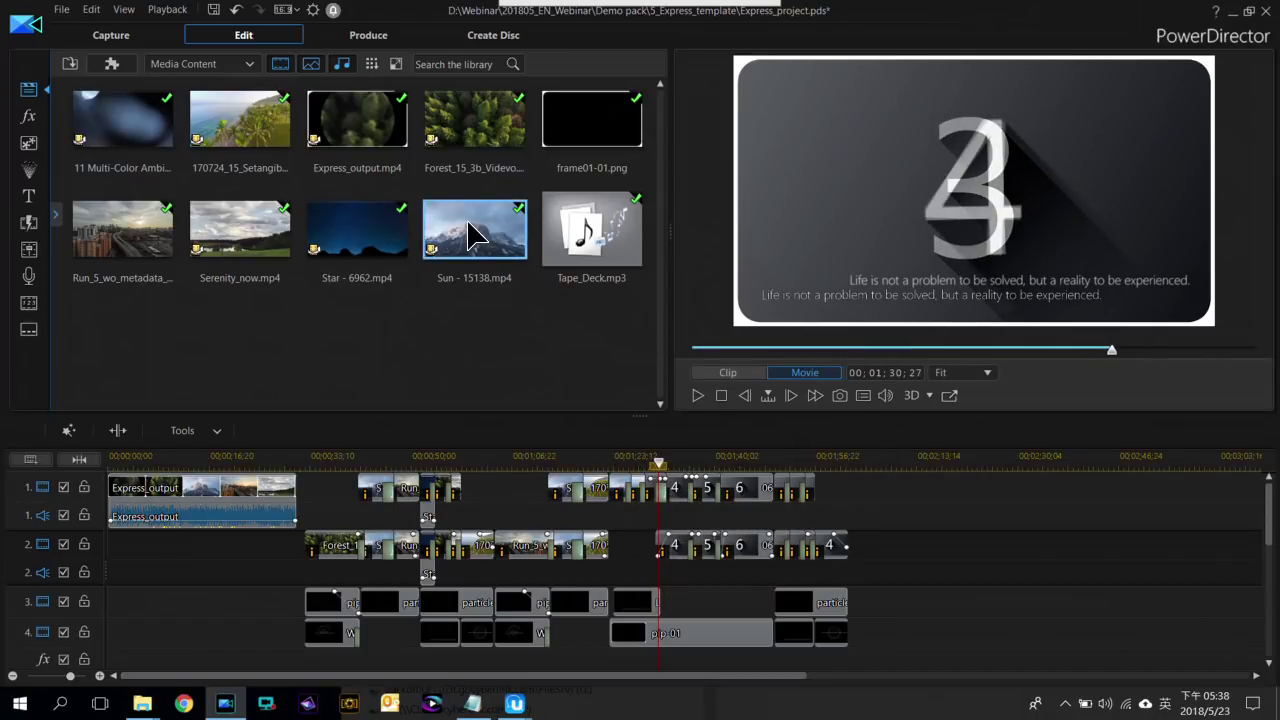
{"action": "left_click", "coordinate": [248, 64]}
{"action": "left_click", "coordinate": [195, 149]}
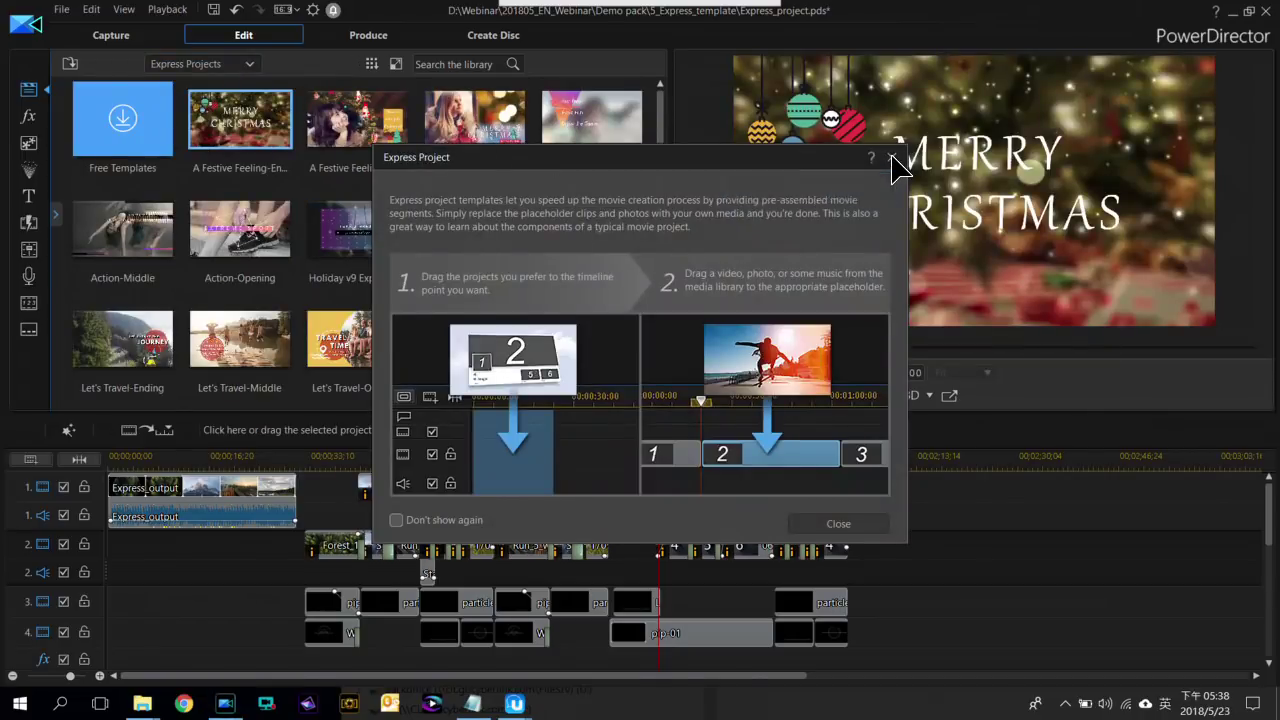
{"action": "left_click", "coordinate": [891, 158]}
{"action": "scroll", "coordinate": [471, 230], "scroll_direction": "down", "scroll_amount": 3}
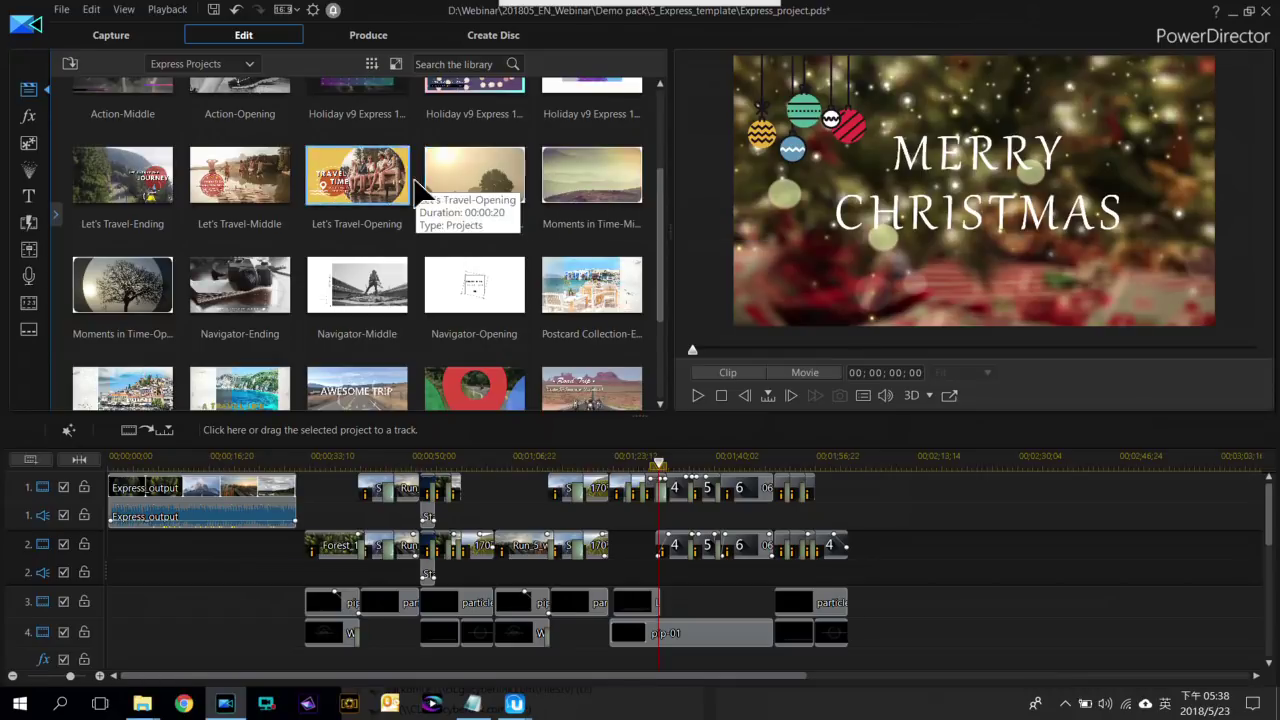
{"action": "scroll", "coordinate": [585, 148], "scroll_direction": "down", "scroll_amount": 3}
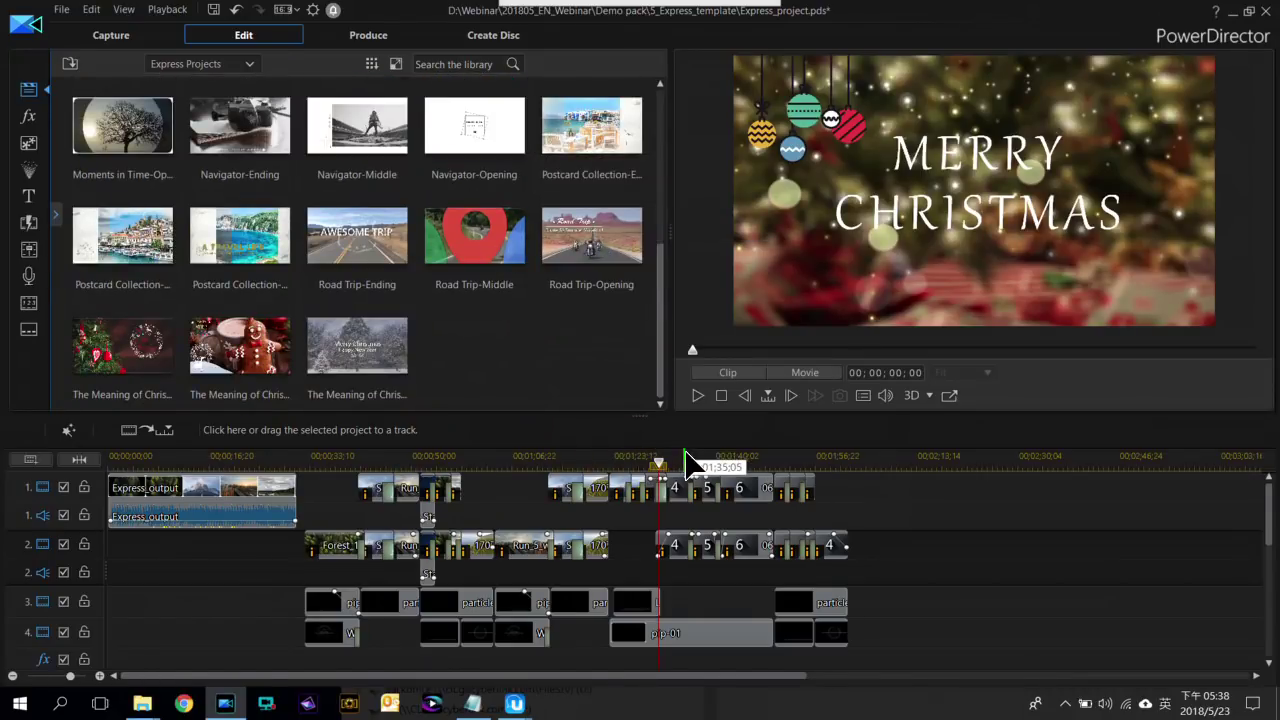
{"action": "left_click", "coordinate": [518, 461]}
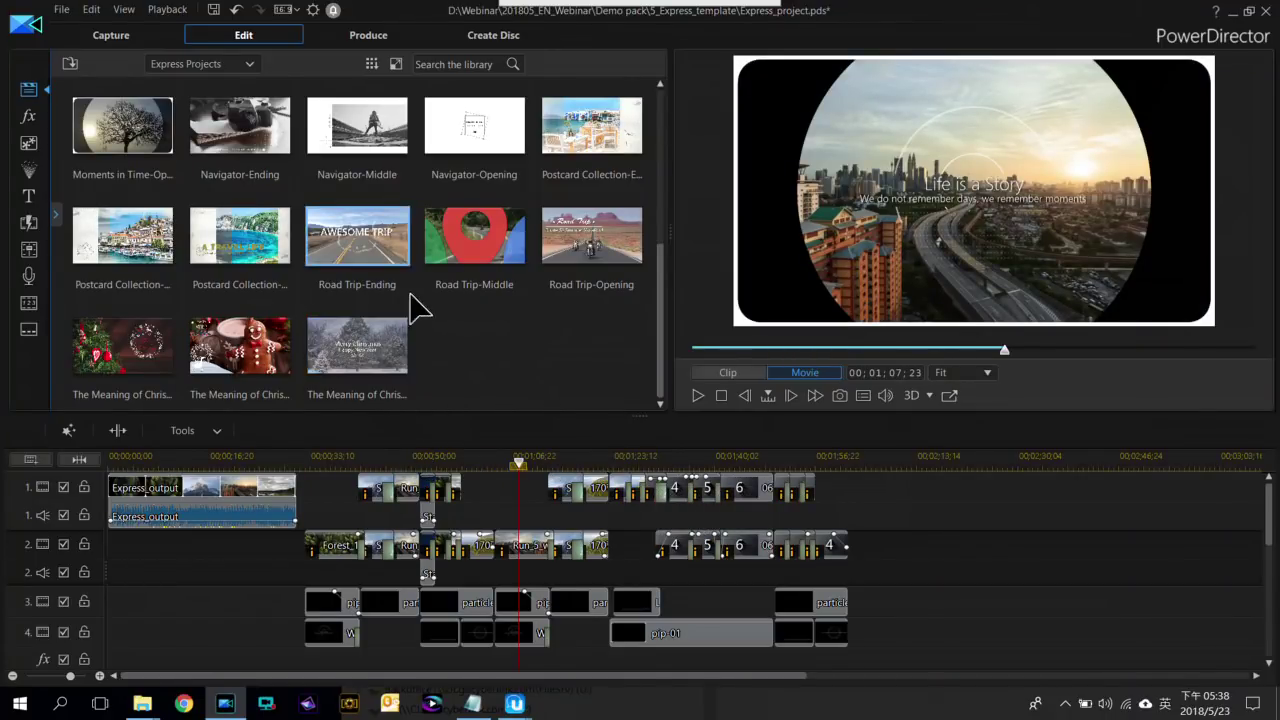
{"action": "scroll", "coordinate": [414, 306], "scroll_direction": "up", "scroll_amount": 5}
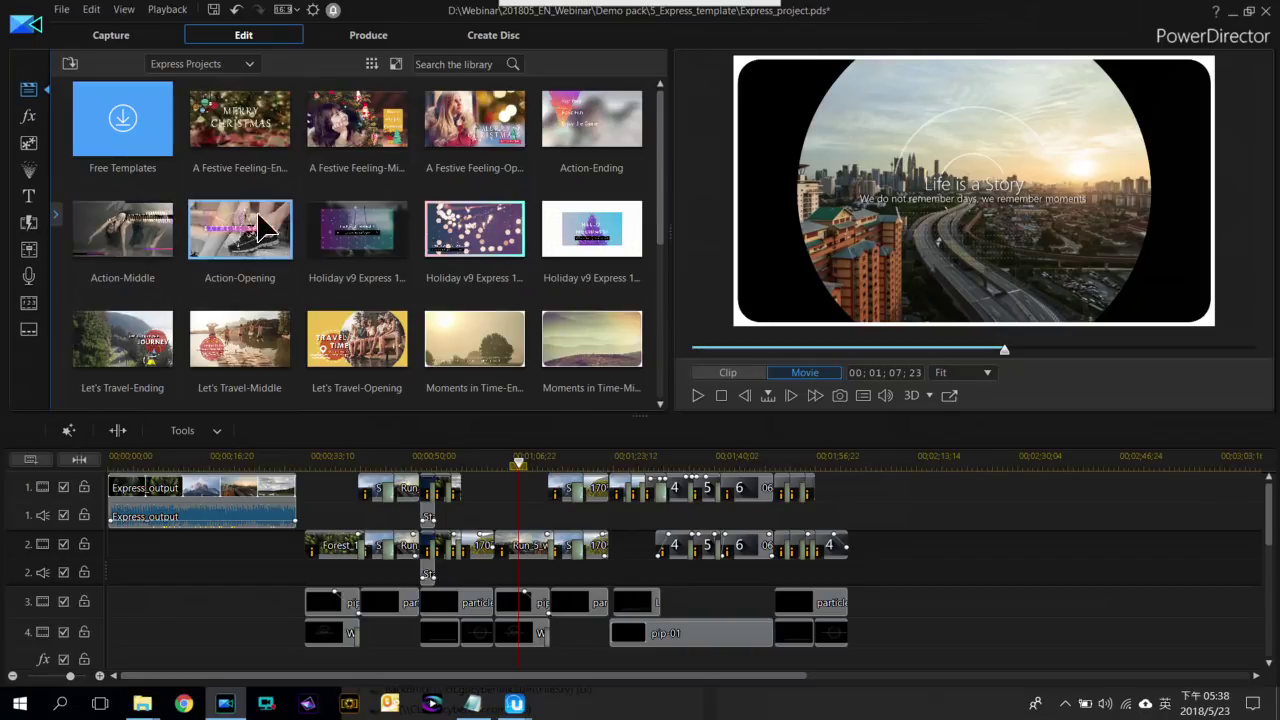
Open Slide_show_collage_designer.pds from the 6_Slide_show_collage_designer folder, discarding the current project's changes and declining the media library merge
{"action": "mouse_move", "coordinate": [142, 704]}
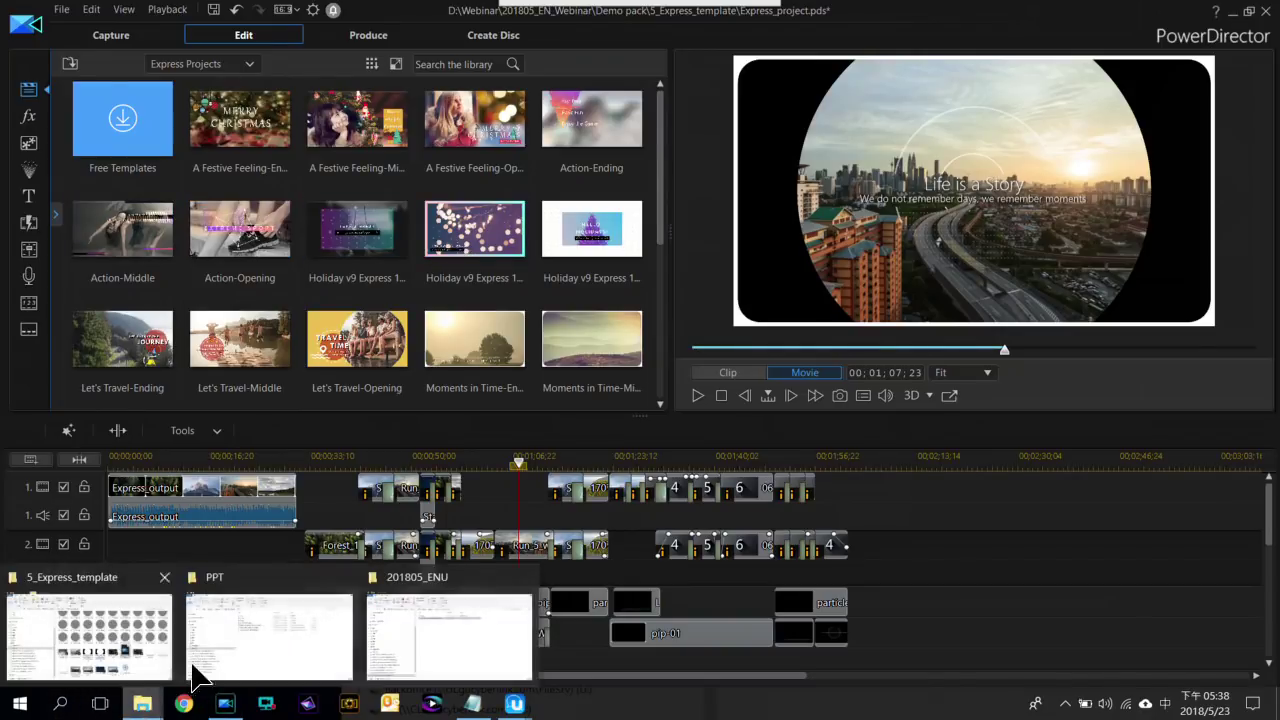
{"action": "left_click", "coordinate": [112, 620]}
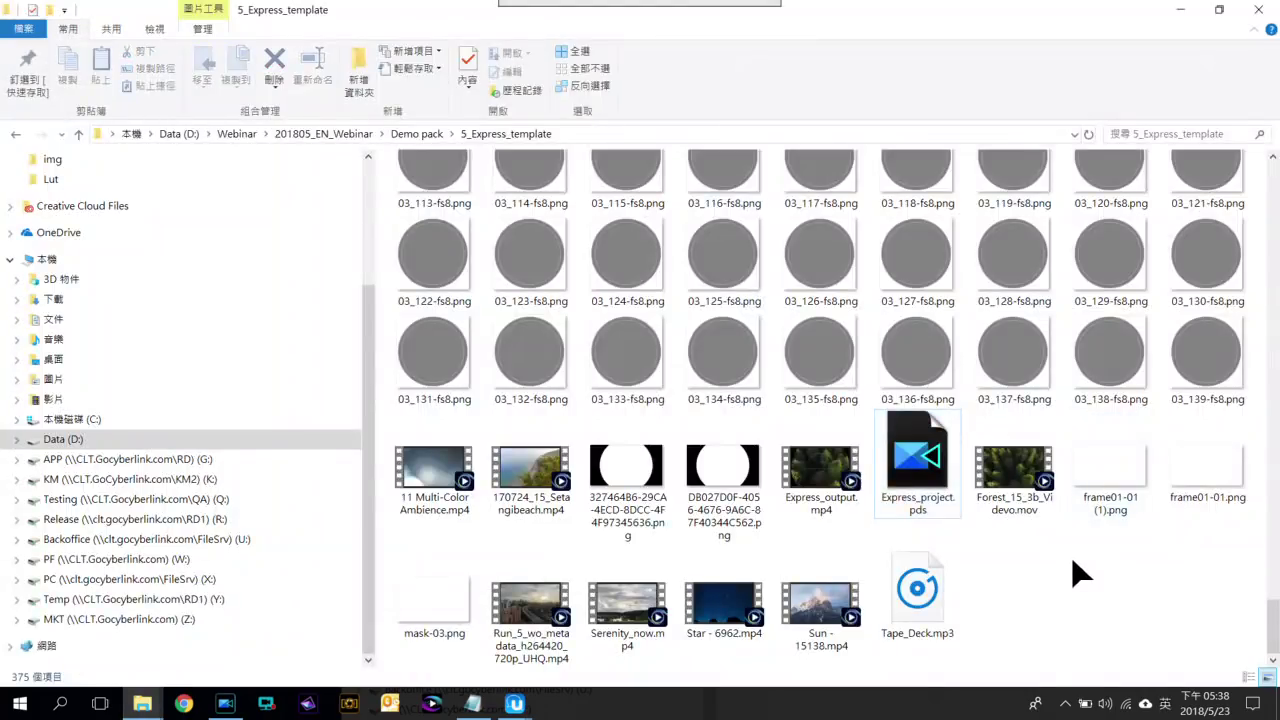
{"action": "key", "text": "alt+Left"}
{"action": "double_click", "coordinate": [893, 245]}
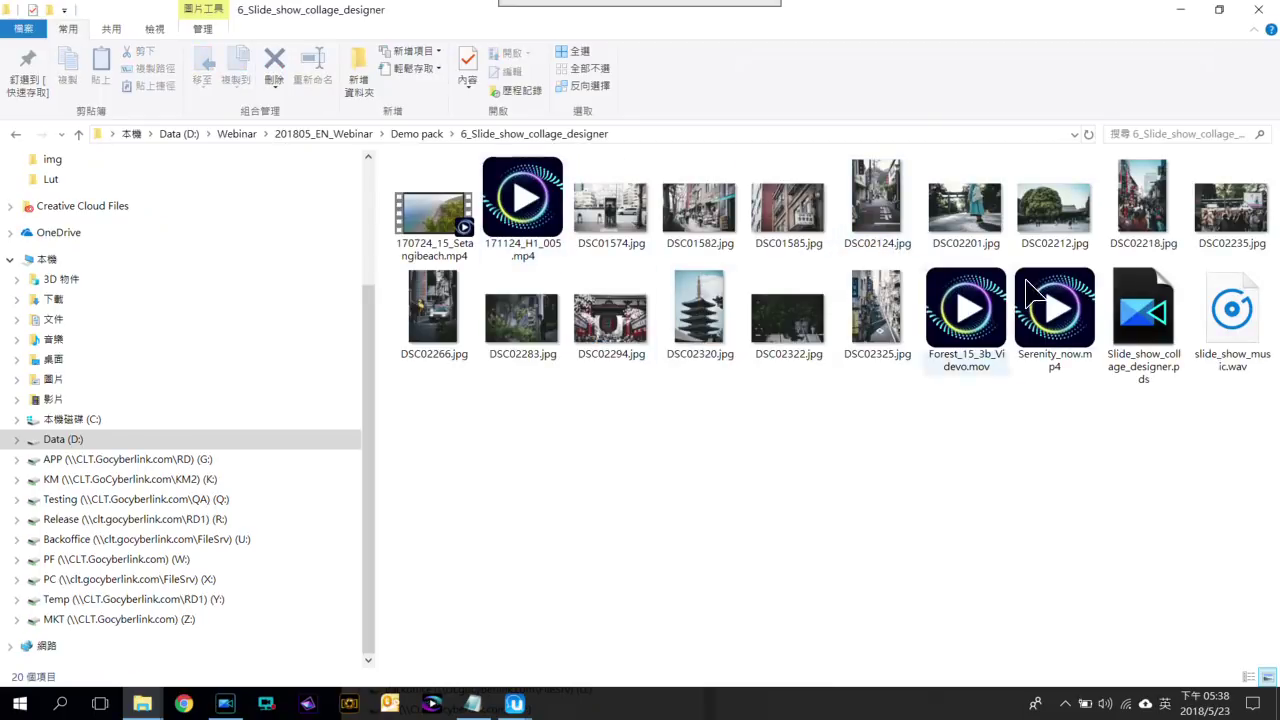
{"action": "left_click", "coordinate": [1140, 305]}
{"action": "double_click", "coordinate": [1140, 305]}
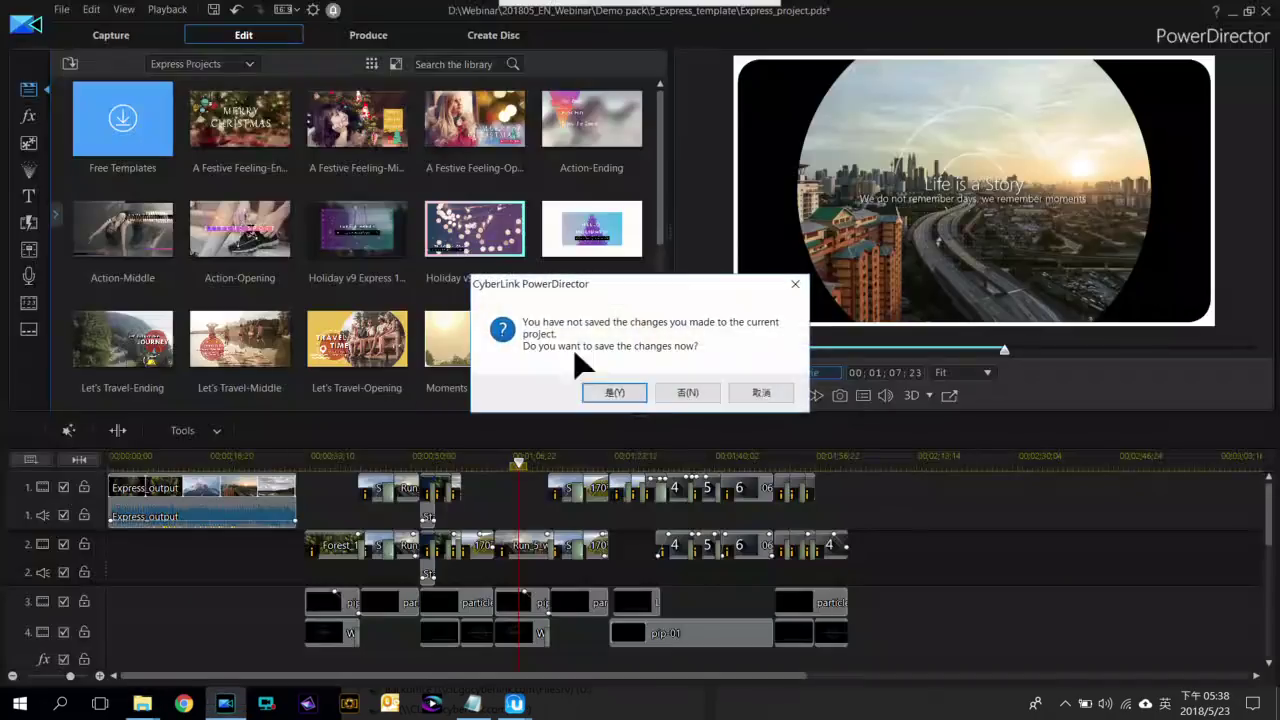
{"action": "left_click", "coordinate": [686, 396]}
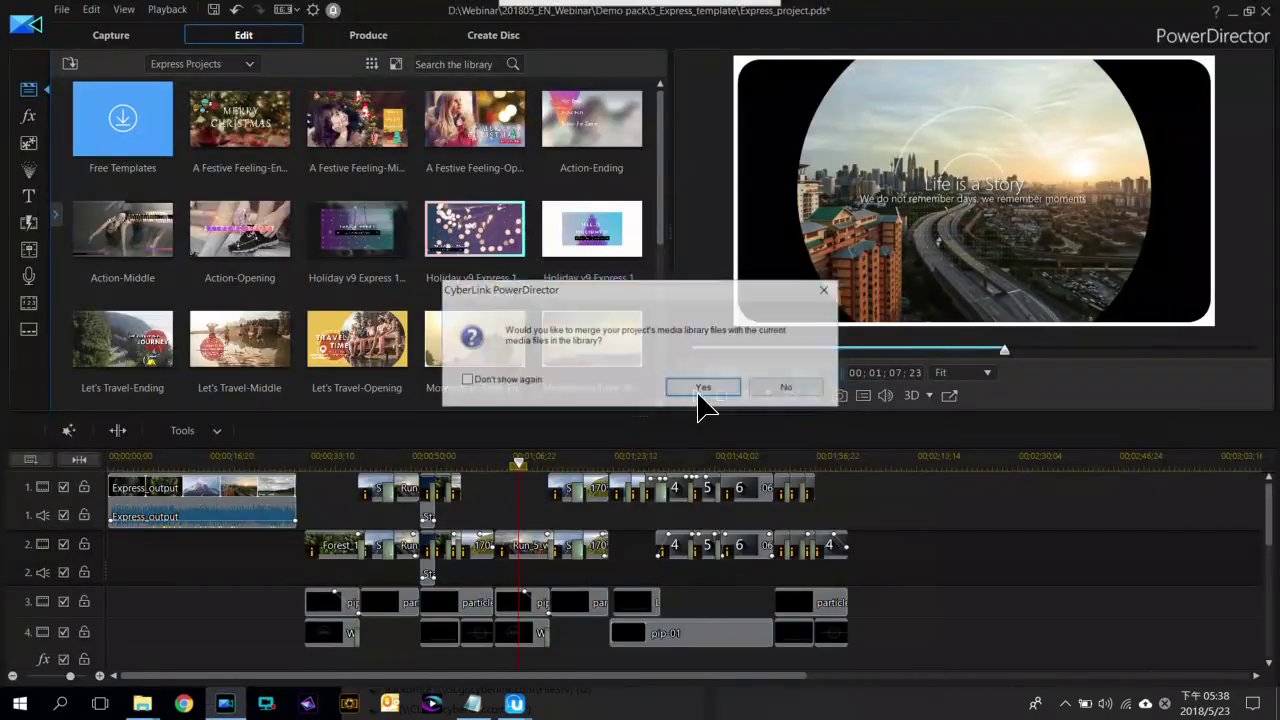
{"action": "left_click", "coordinate": [798, 390]}
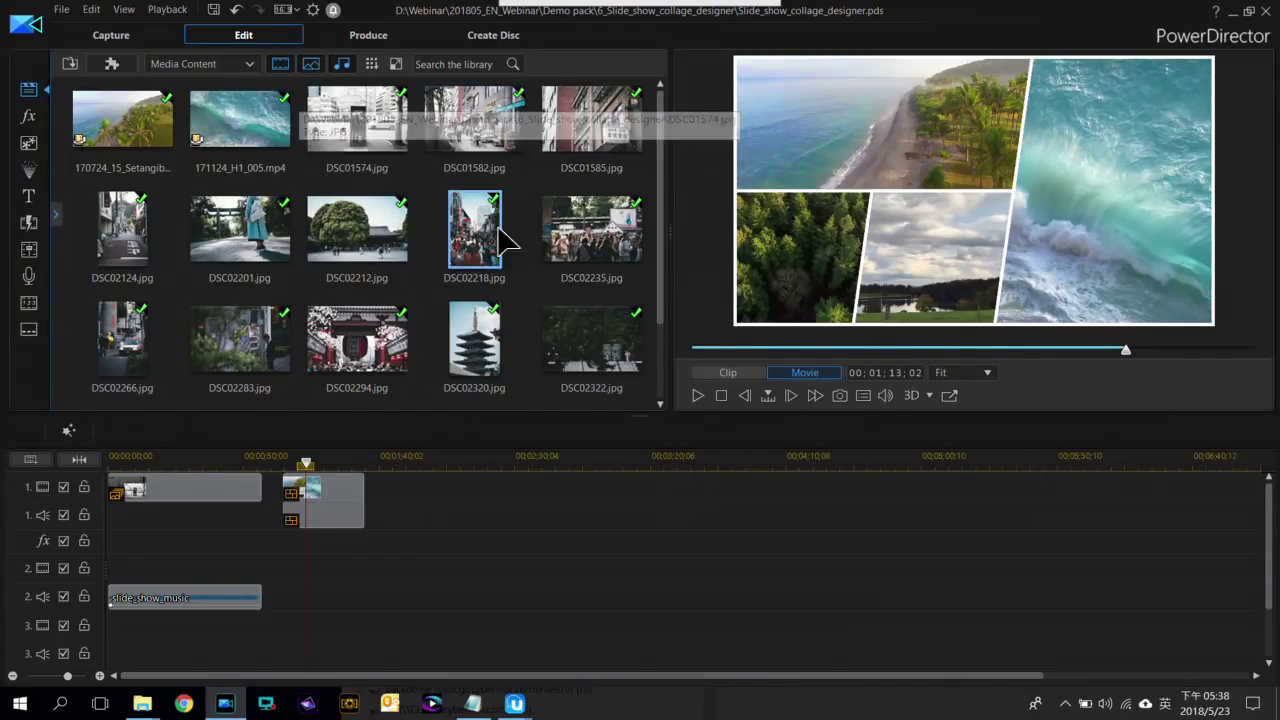
Filter the media library to photos only and add all of them to track 1 at 00;01;56;03
{"action": "scroll", "coordinate": [662, 290], "scroll_direction": "down", "scroll_amount": 1}
{"action": "scroll", "coordinate": [663, 120], "scroll_direction": "up", "scroll_amount": 2}
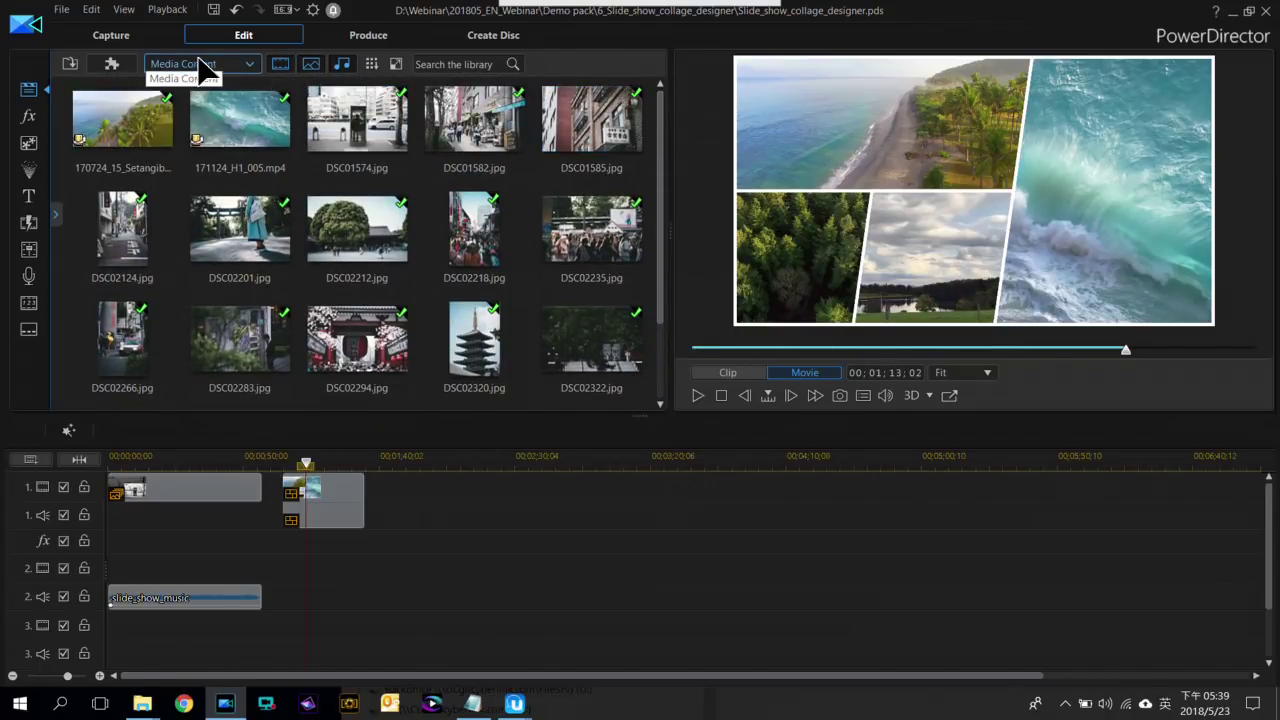
{"action": "left_click", "coordinate": [283, 63]}
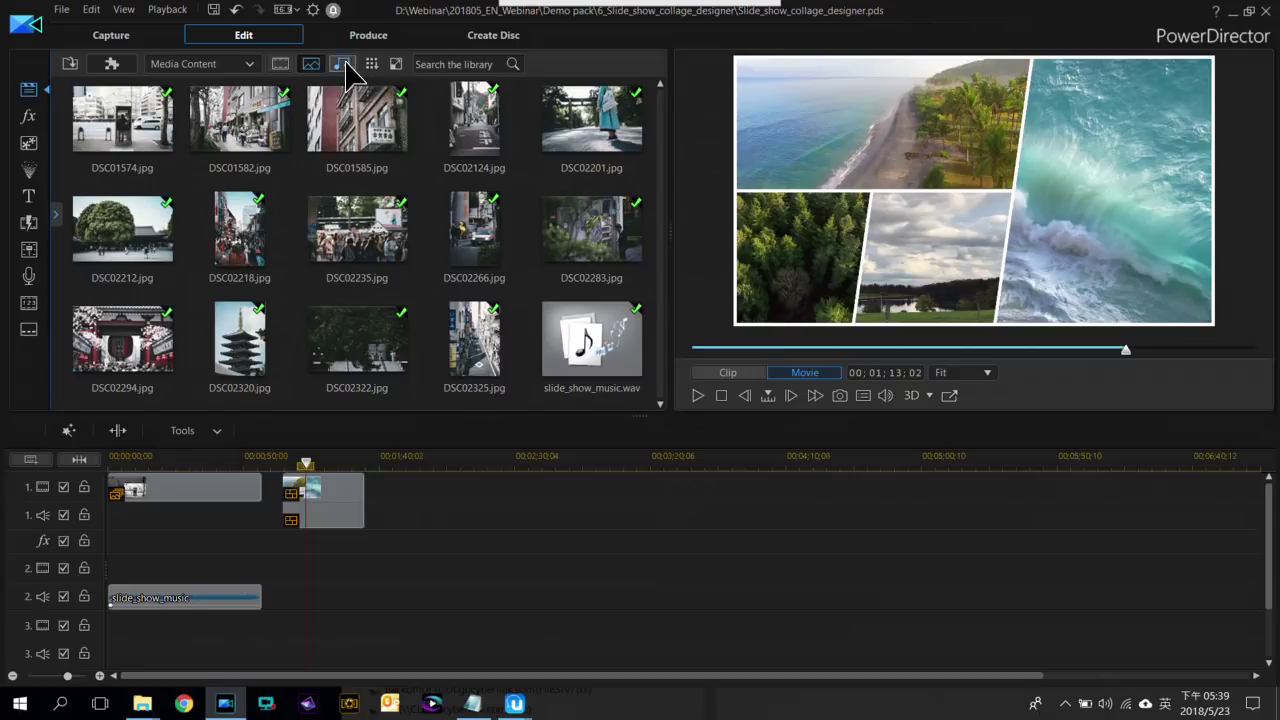
{"action": "left_click", "coordinate": [311, 64]}
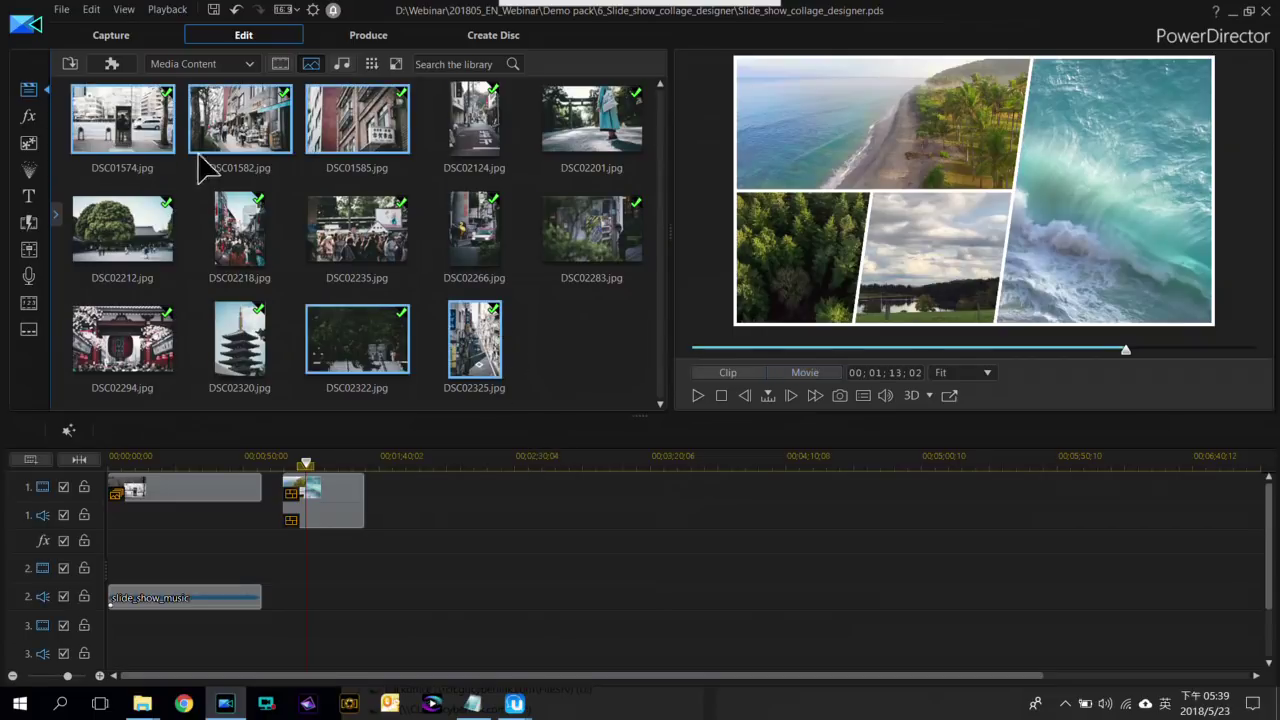
{"action": "key", "text": "ctrl+a"}
{"action": "left_click_drag", "start_coordinate": [128, 138], "coordinate": [458, 505]}
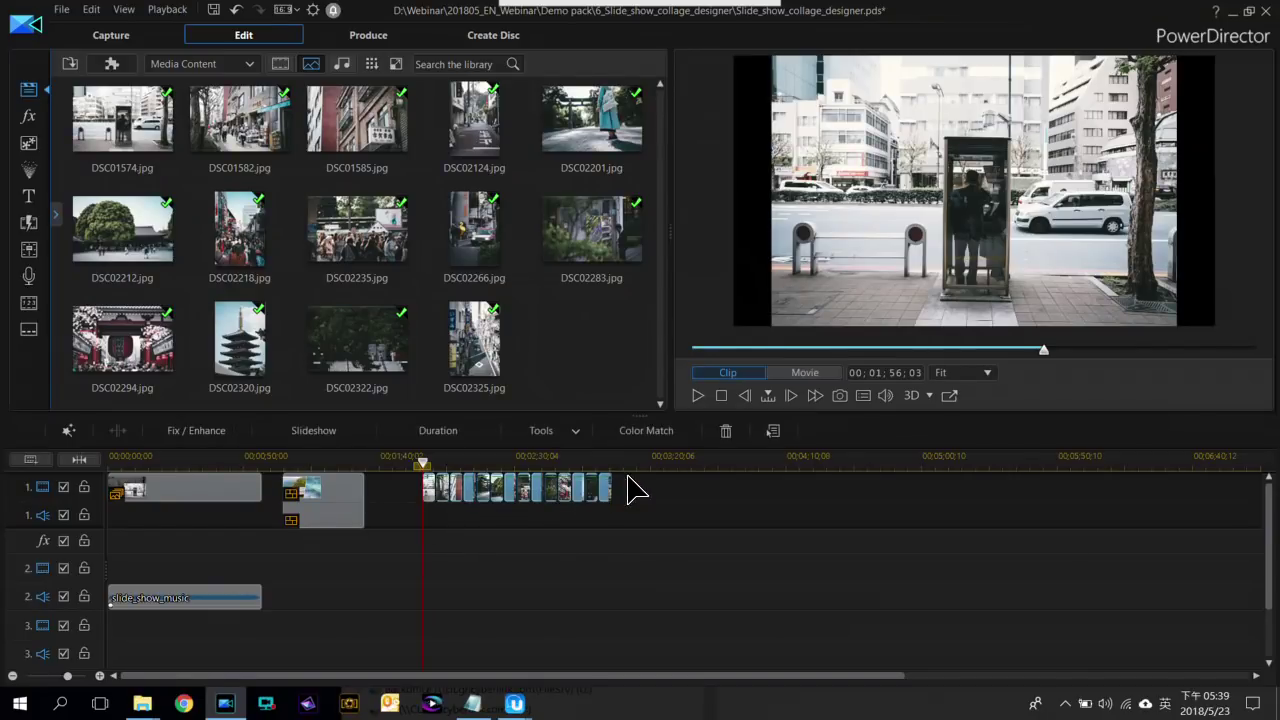
Select all the newly added photos on track 1 and open them in the Slideshow Creator
{"action": "left_click", "coordinate": [477, 516]}
{"action": "left_click_drag", "start_coordinate": [420, 520], "coordinate": [695, 505]}
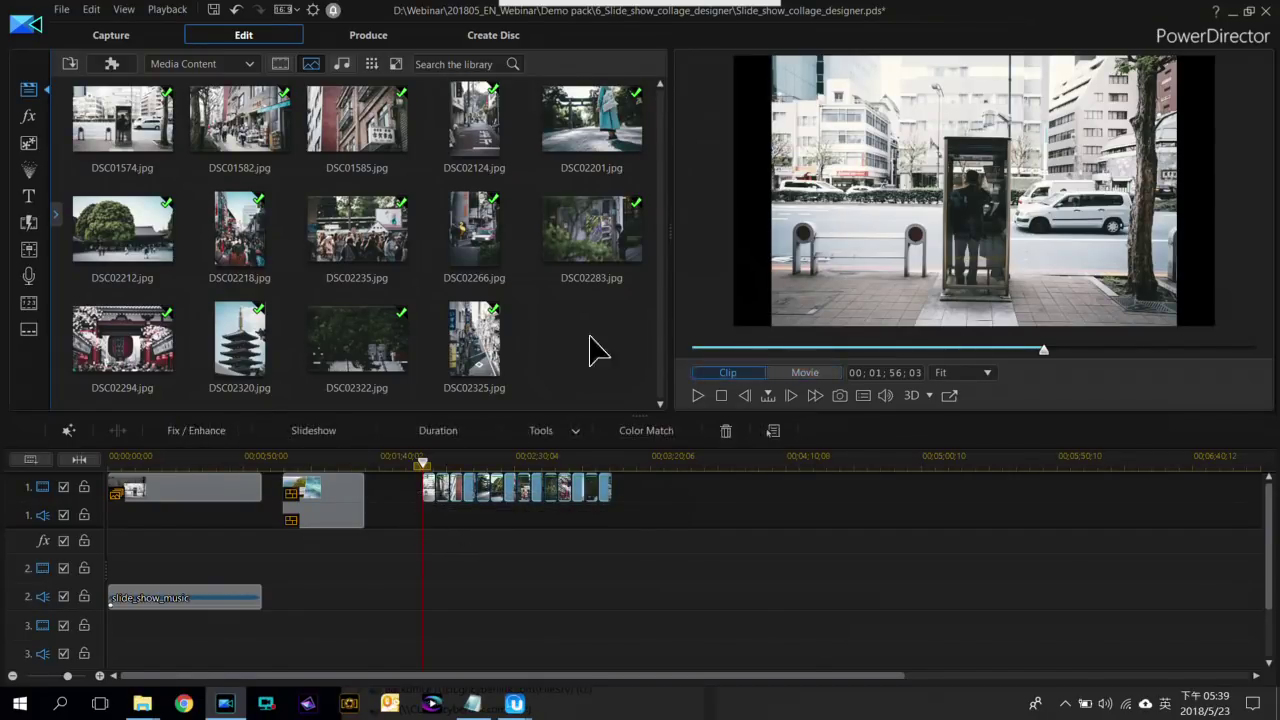
{"action": "left_click", "coordinate": [358, 432]}
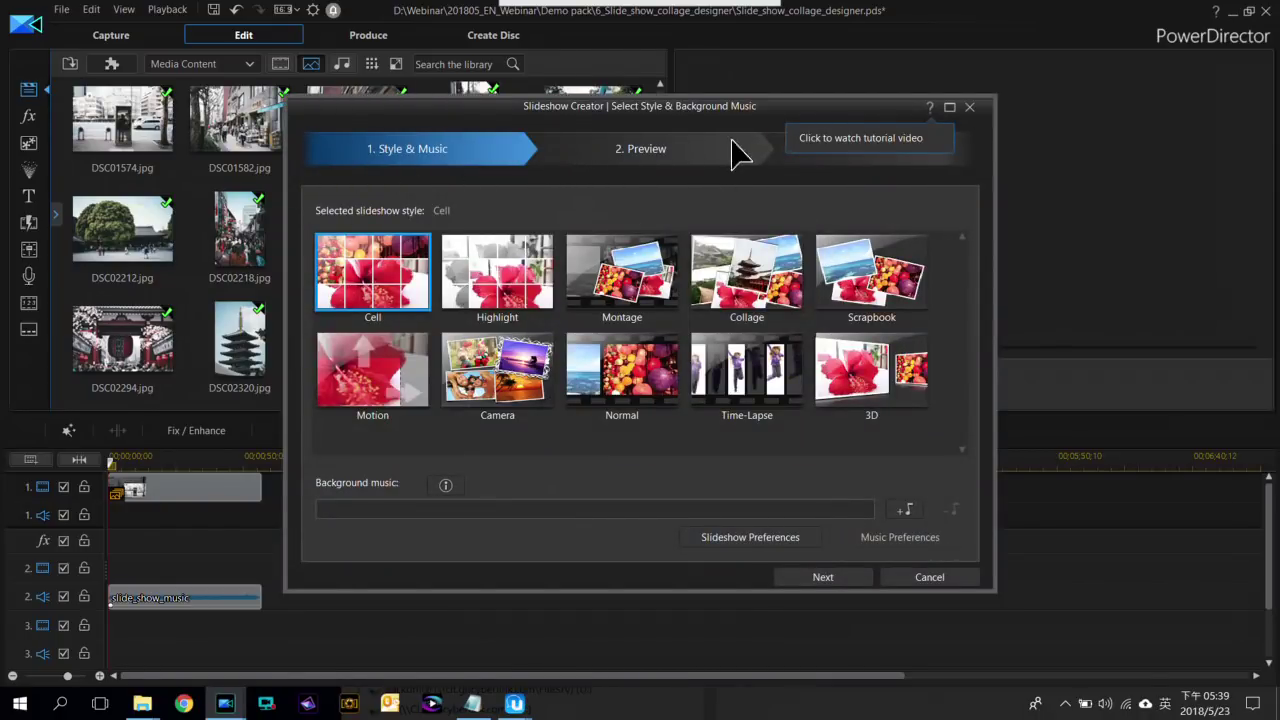
Compare several slideshow styles, choose Collage and play a preview of it
{"action": "left_click", "coordinate": [768, 268]}
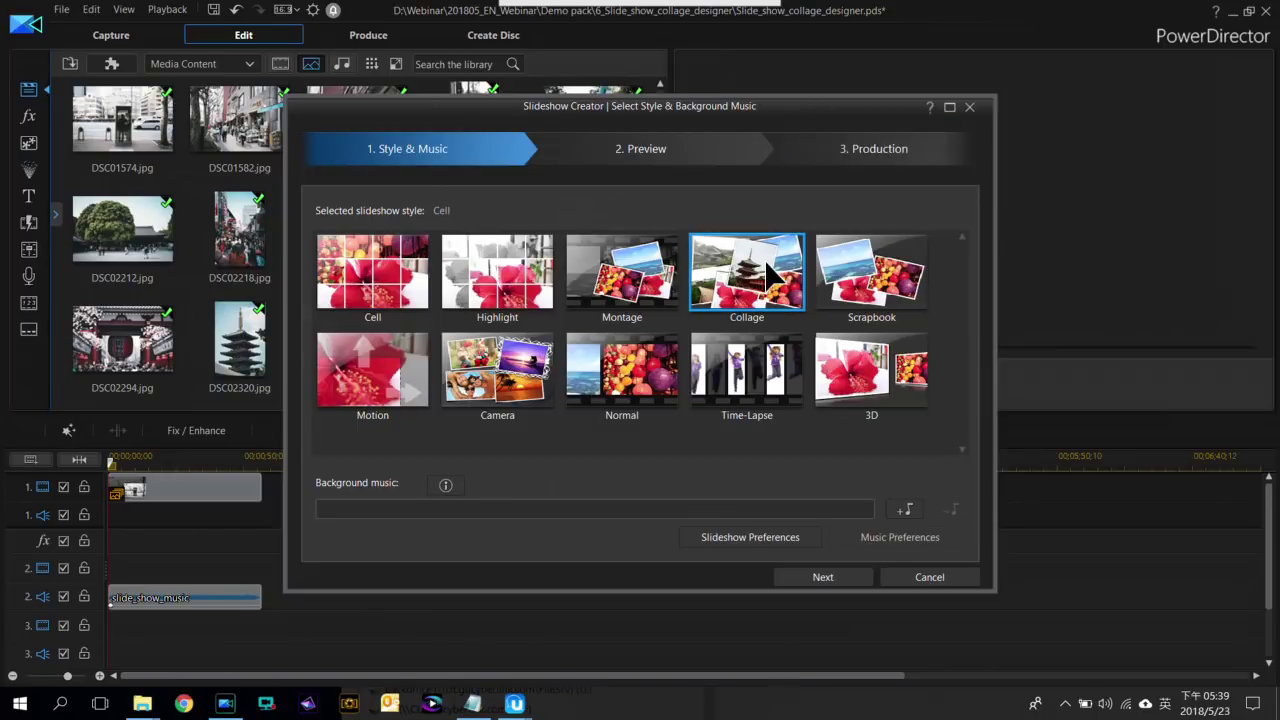
{"action": "left_click", "coordinate": [878, 266]}
{"action": "left_click", "coordinate": [618, 252]}
{"action": "left_click", "coordinate": [518, 274]}
{"action": "left_click", "coordinate": [480, 360]}
{"action": "left_click", "coordinate": [622, 370]}
{"action": "left_click", "coordinate": [760, 272]}
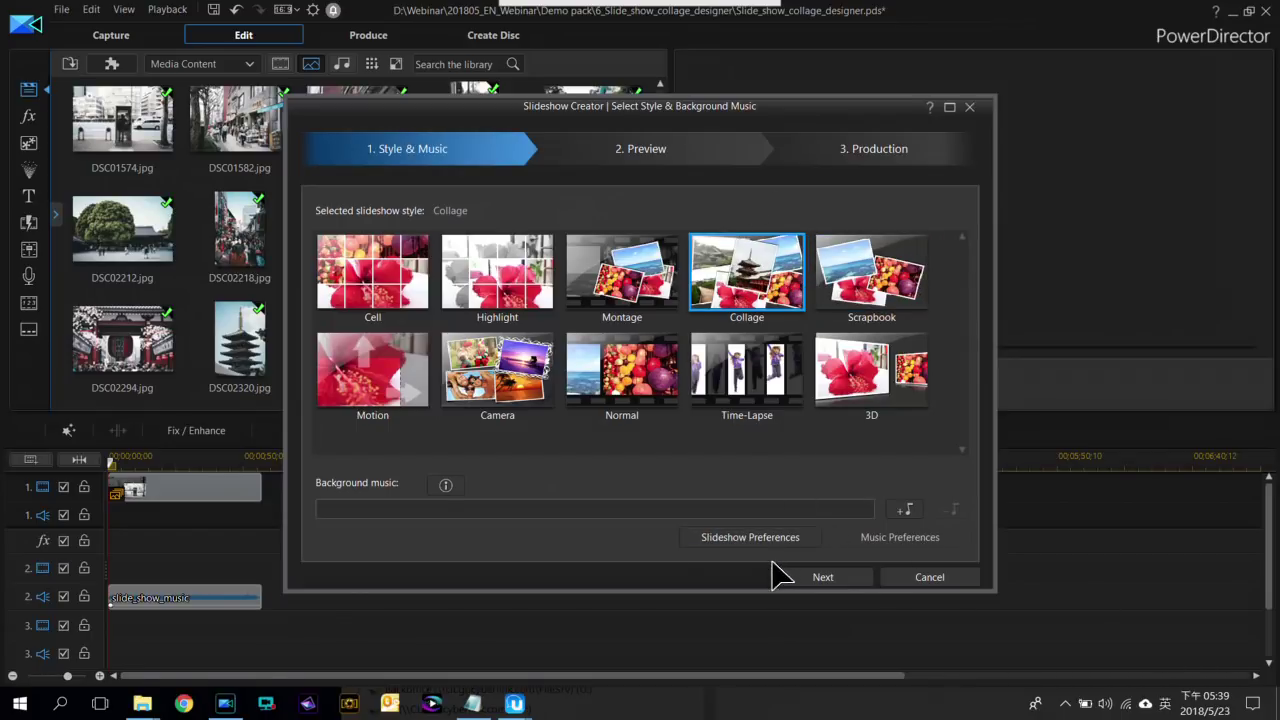
{"action": "left_click", "coordinate": [823, 577]}
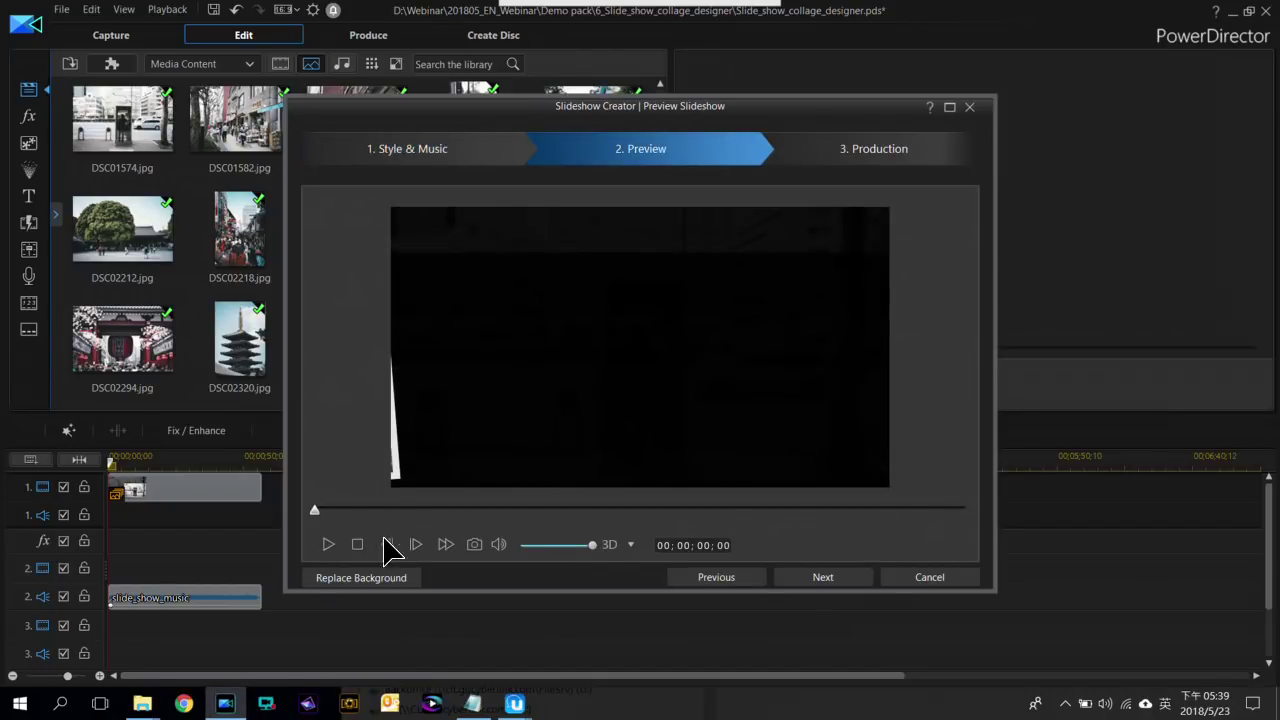
{"action": "left_click", "coordinate": [329, 545]}
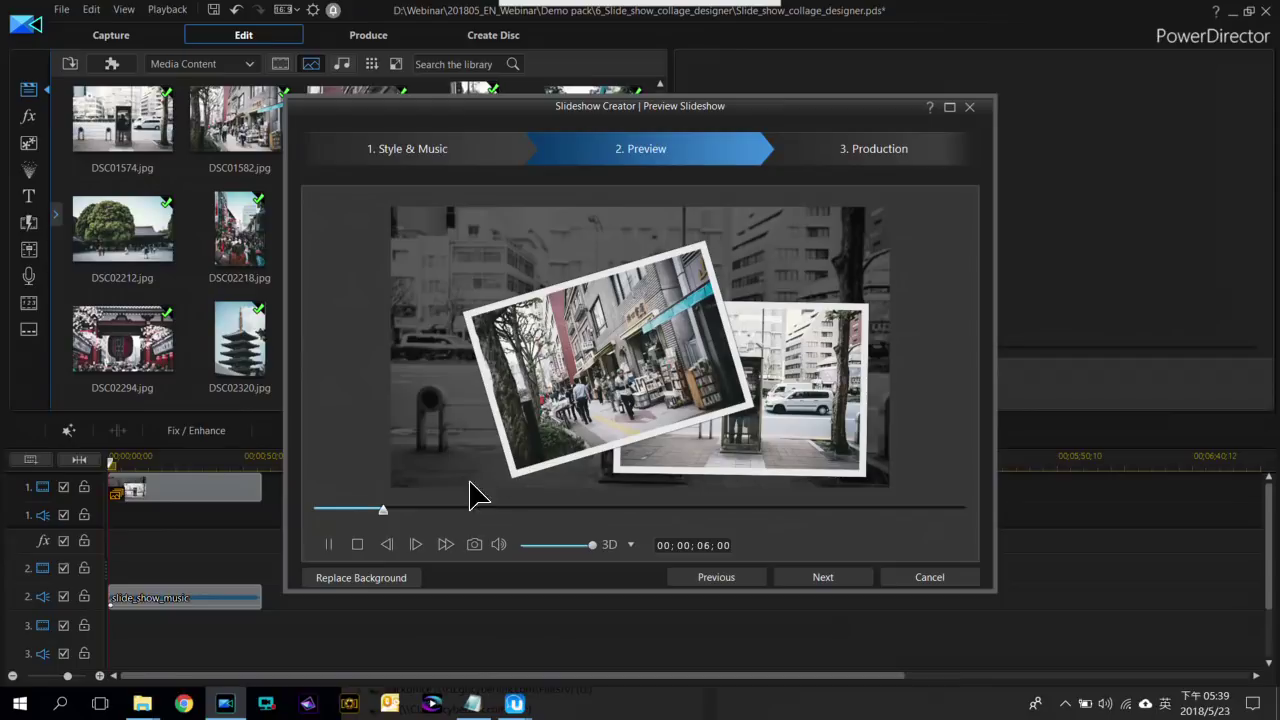
{"action": "left_click", "coordinate": [356, 544]}
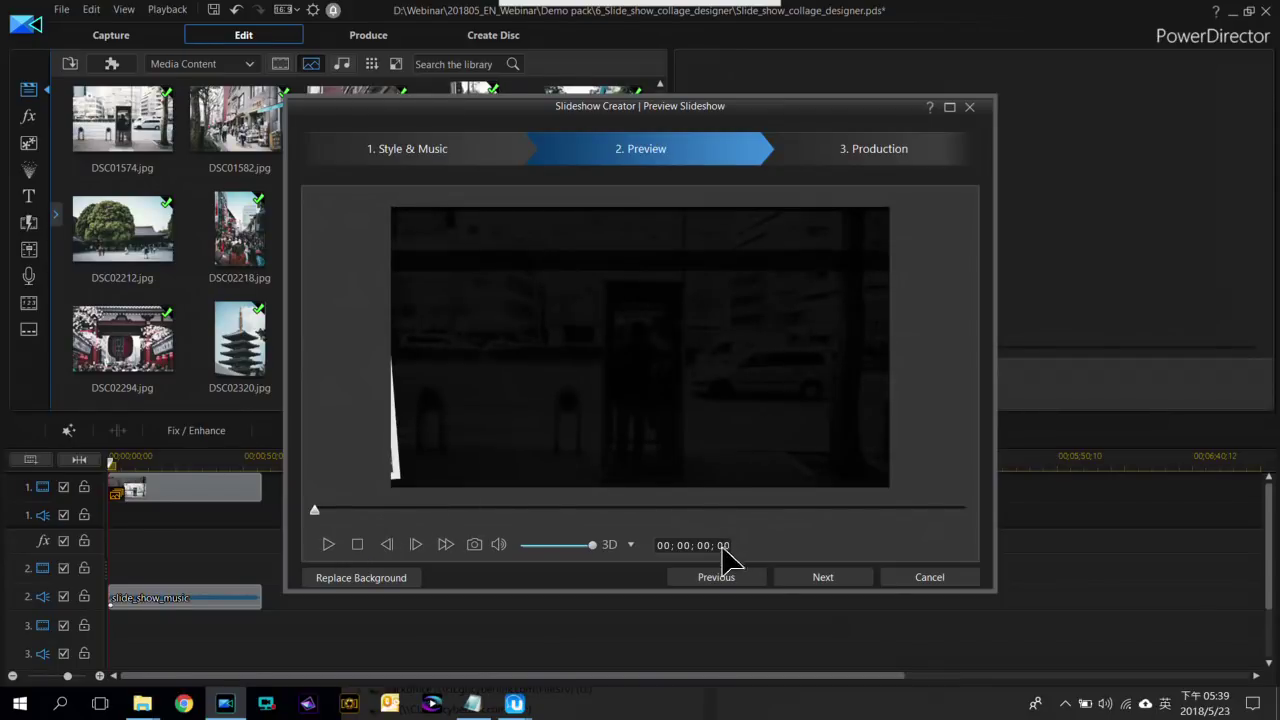
Return to the style selection, choose the Scrapbook style and preview the slideshow up to the production stage
{"action": "left_click", "coordinate": [752, 578]}
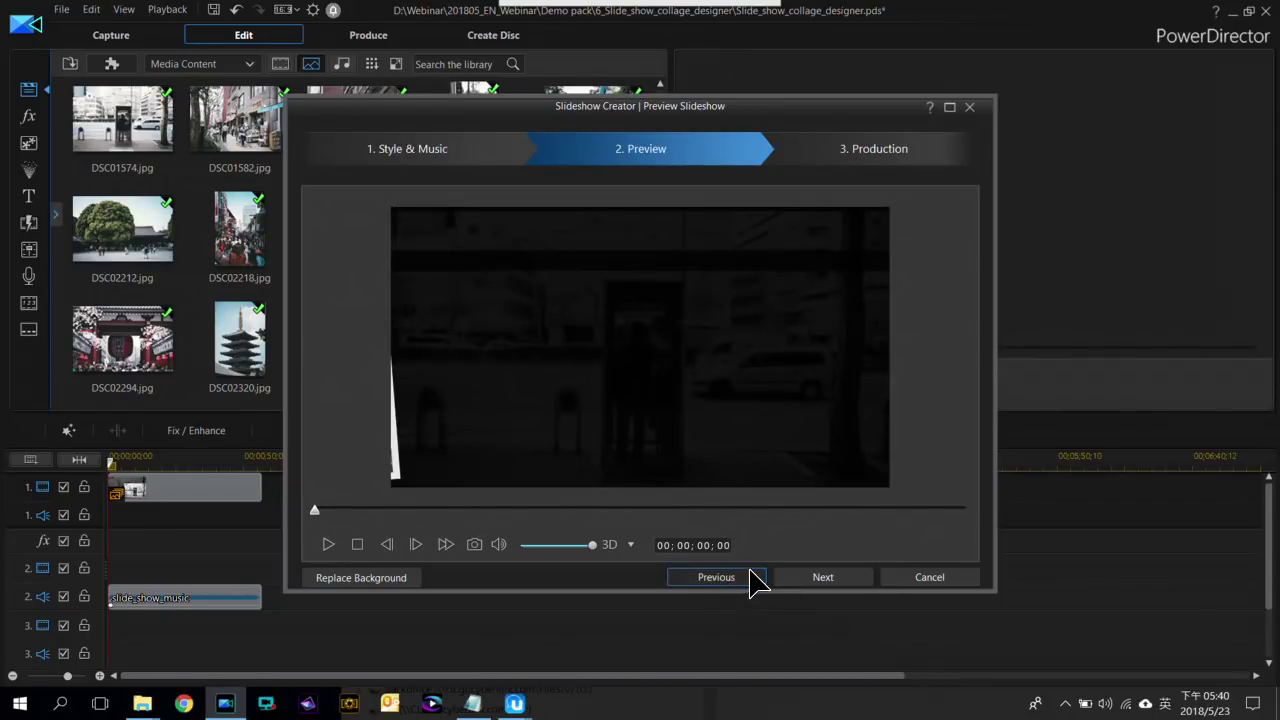
{"action": "left_click", "coordinate": [897, 278]}
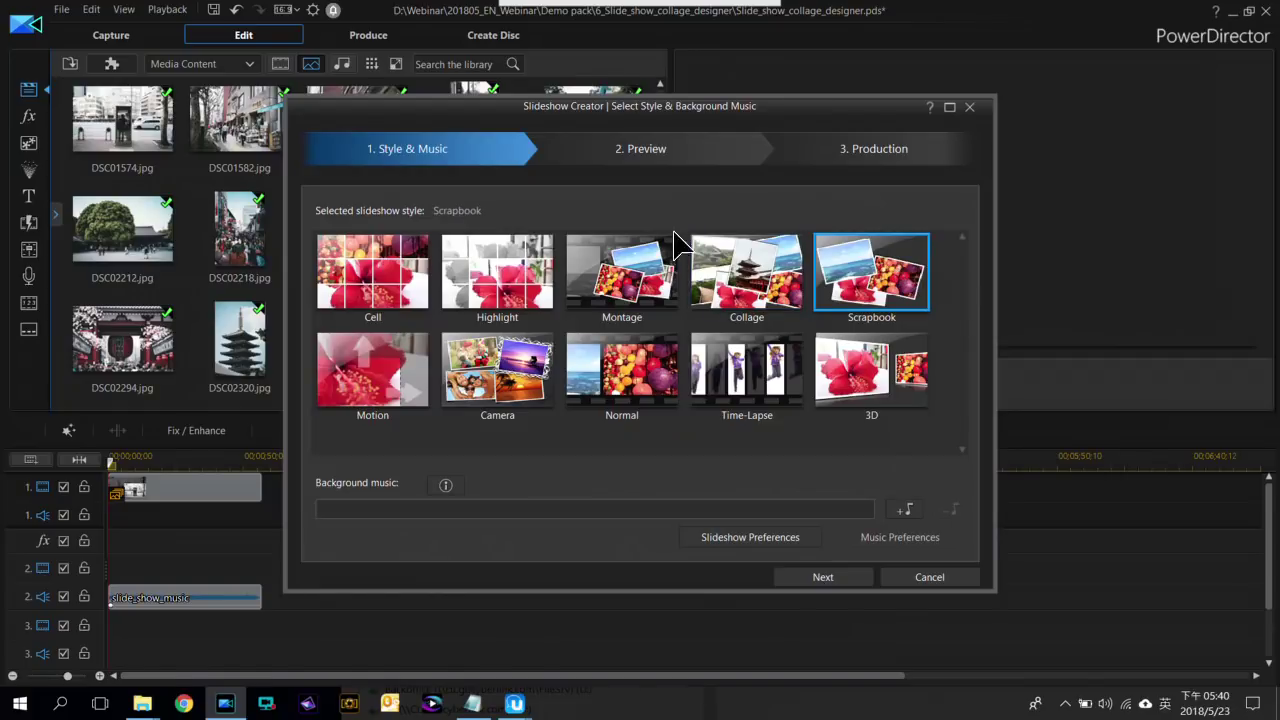
{"action": "left_click", "coordinate": [866, 578]}
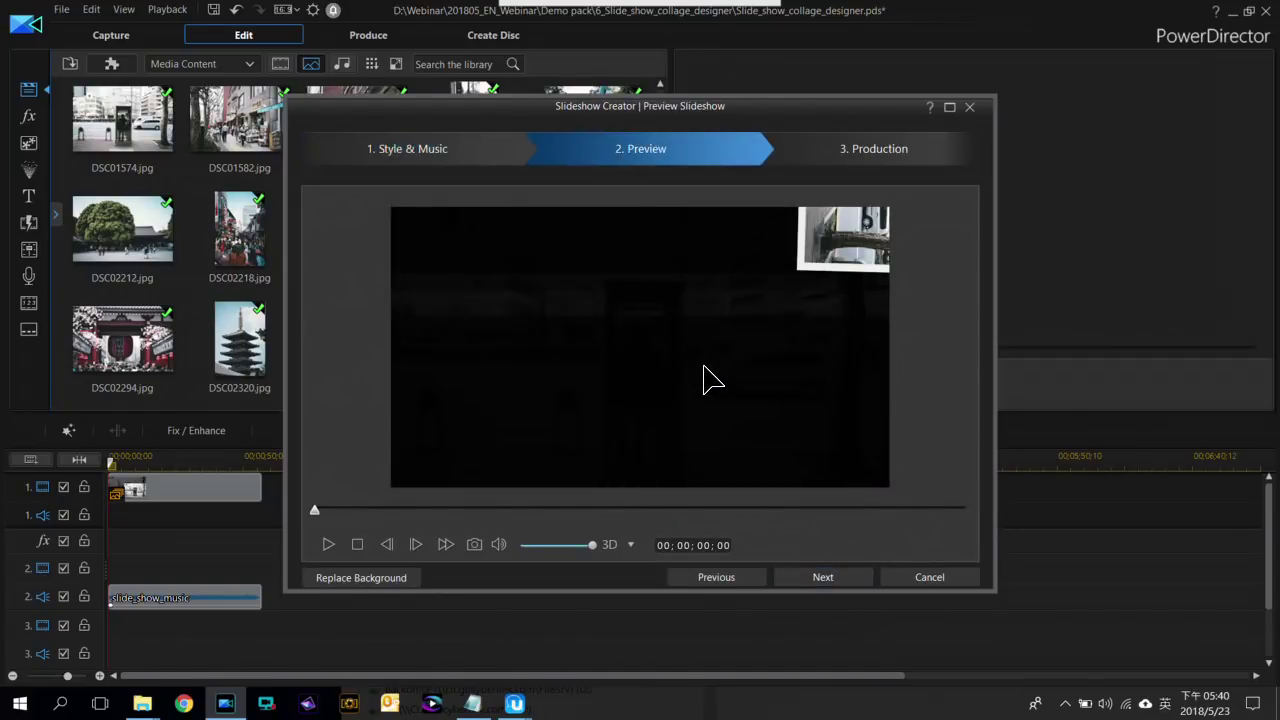
{"action": "left_click", "coordinate": [328, 544]}
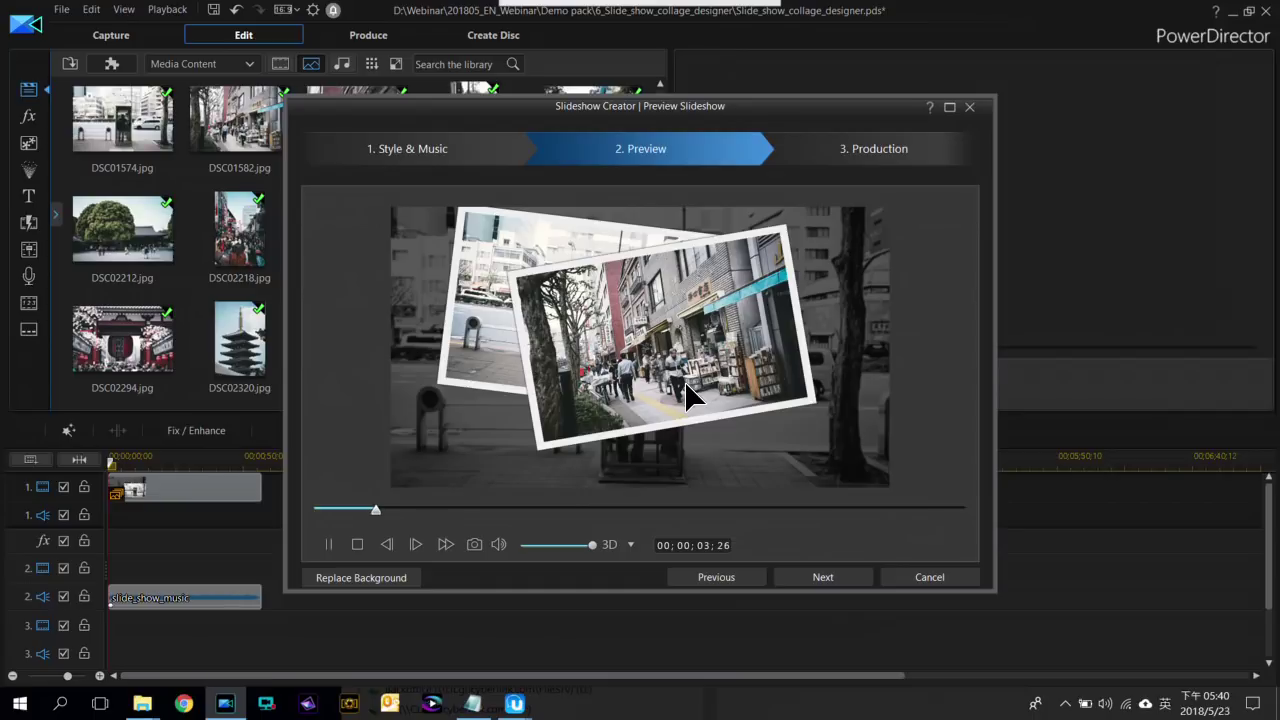
{"action": "left_click", "coordinate": [328, 544]}
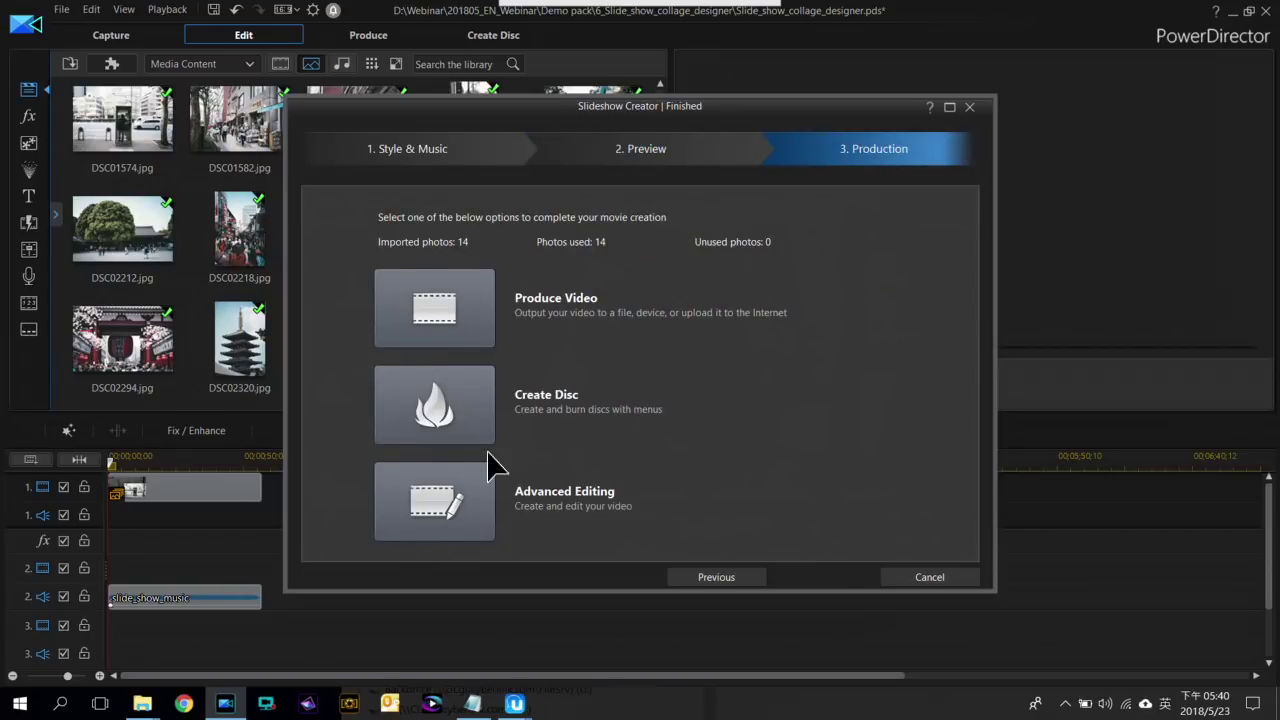
Place the slideshow on the timeline for Advanced Editing, replacing the selected photos, and play it from 00;01;56;03
{"action": "left_click", "coordinate": [432, 490]}
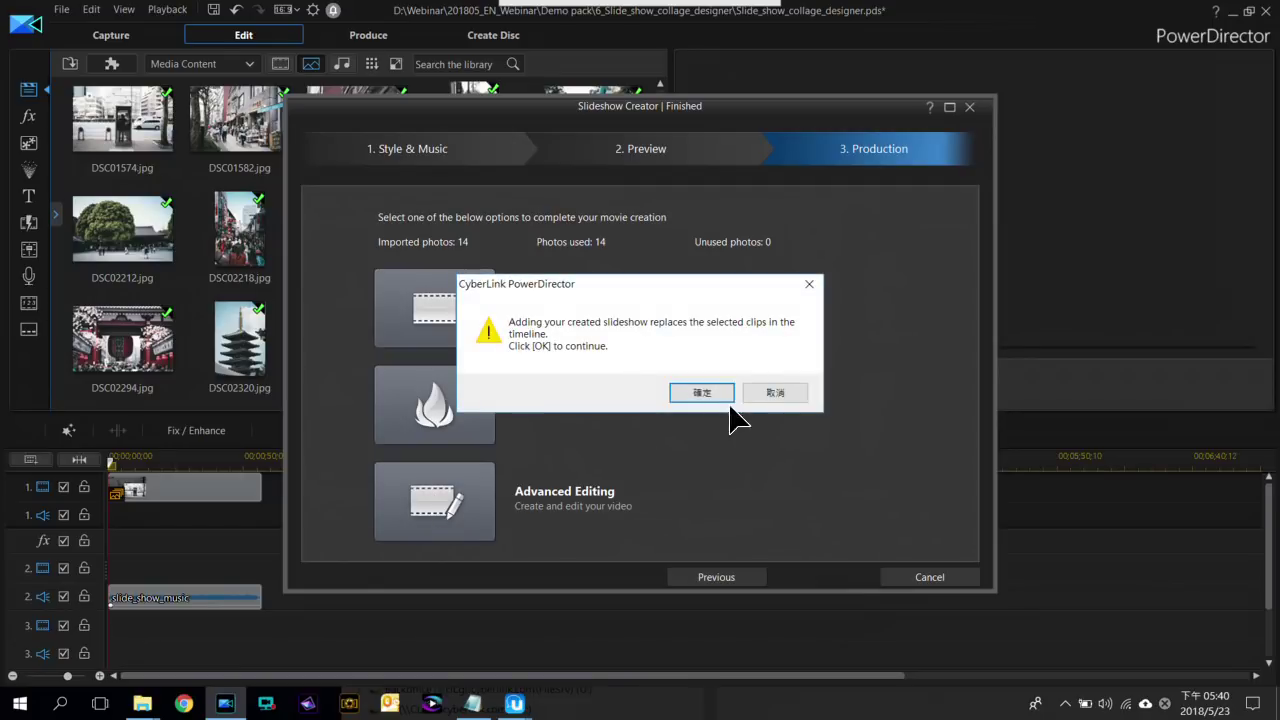
{"action": "left_click", "coordinate": [697, 396]}
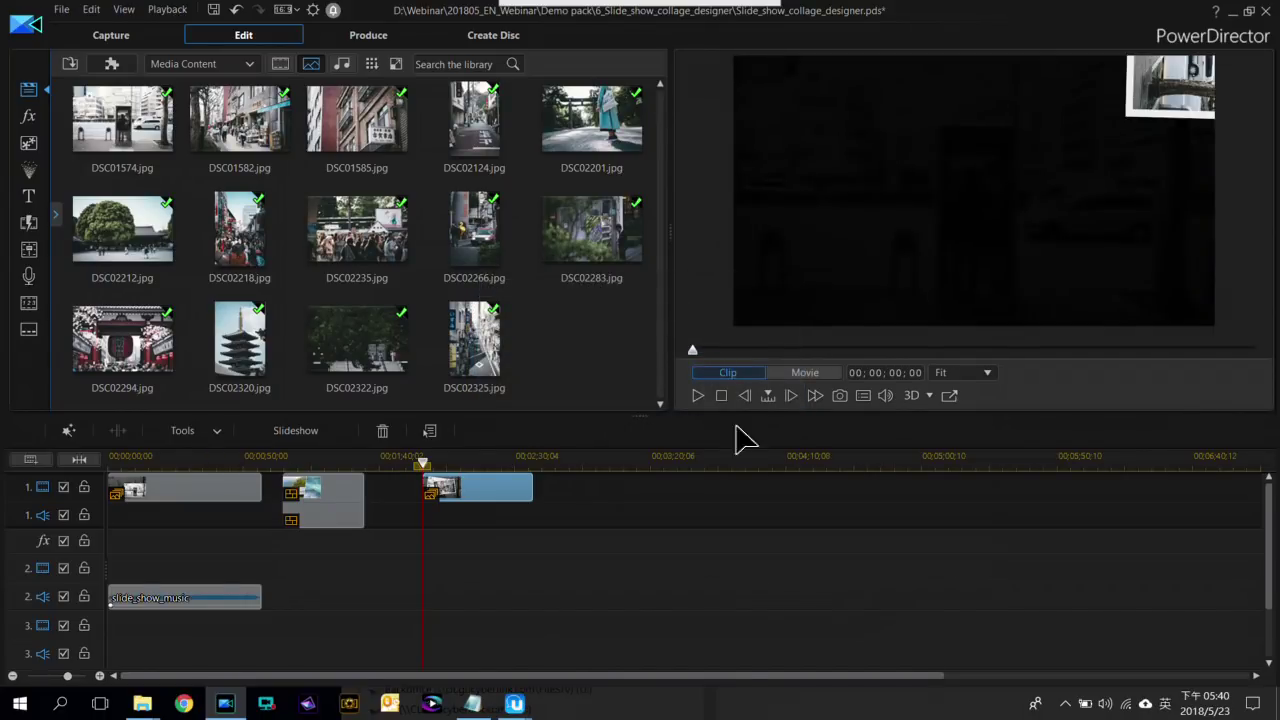
{"action": "left_click", "coordinate": [471, 543]}
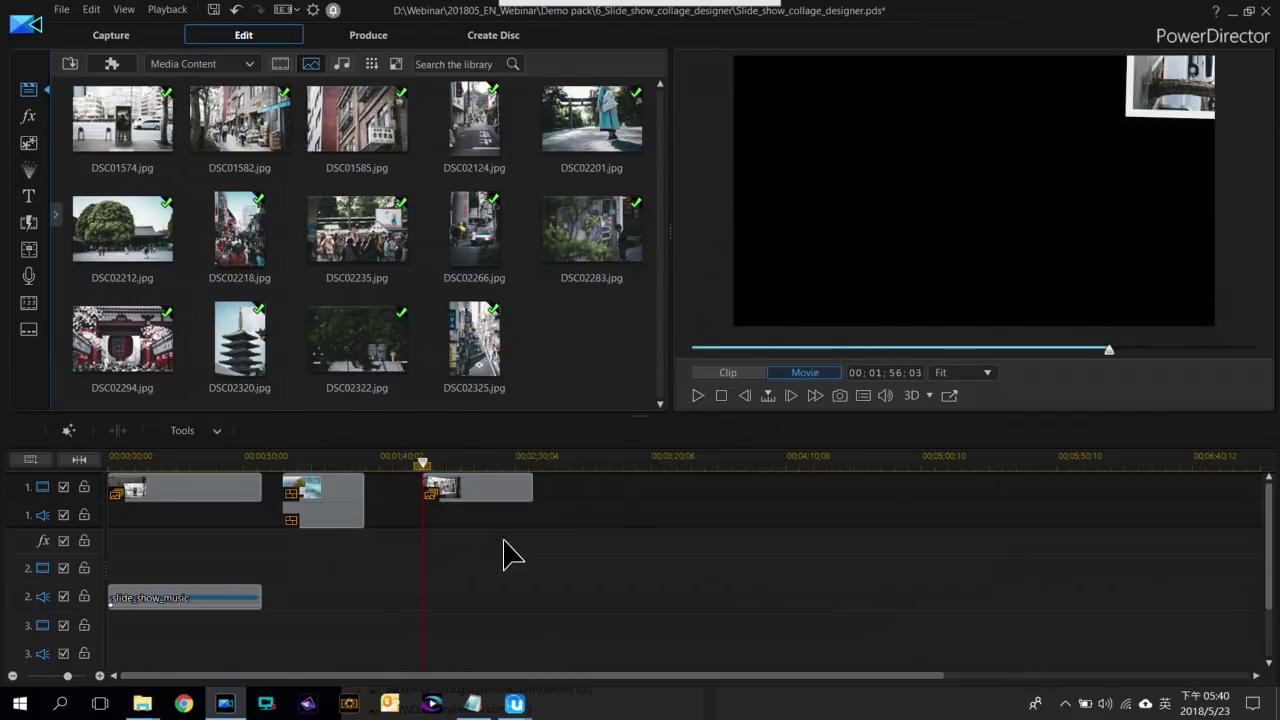
{"action": "key", "text": "space"}
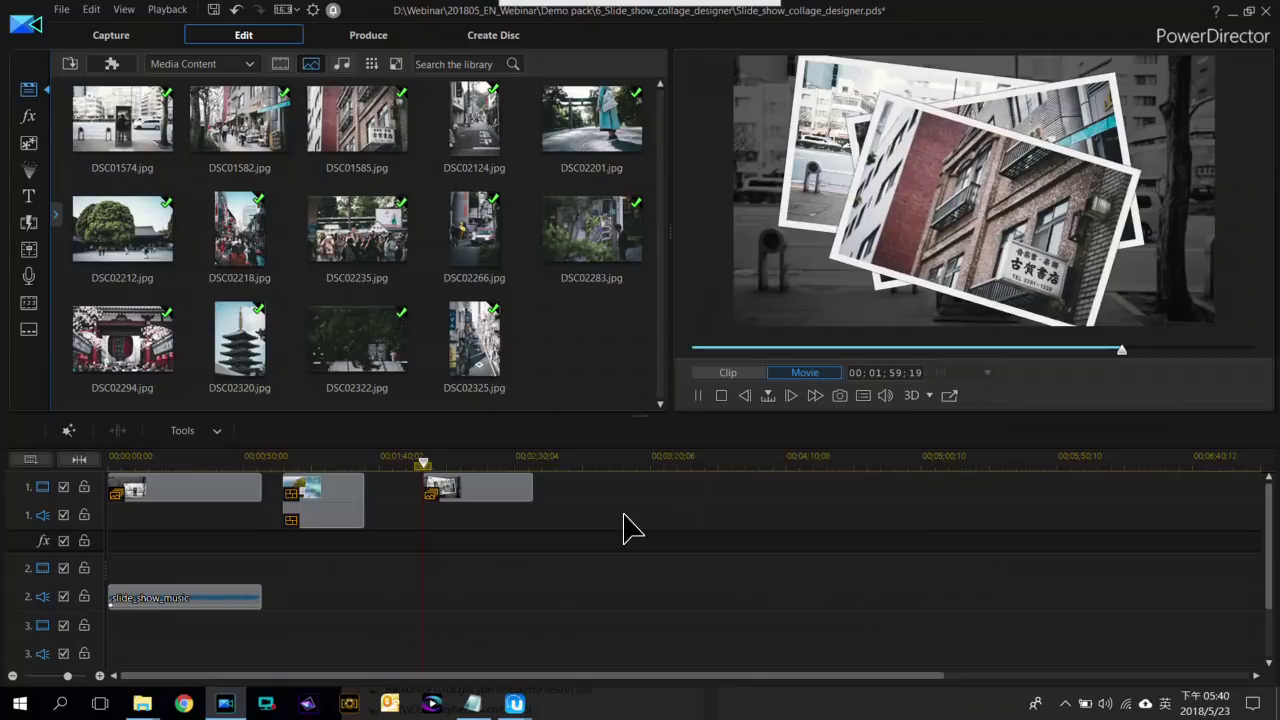
{"action": "key", "text": "space"}
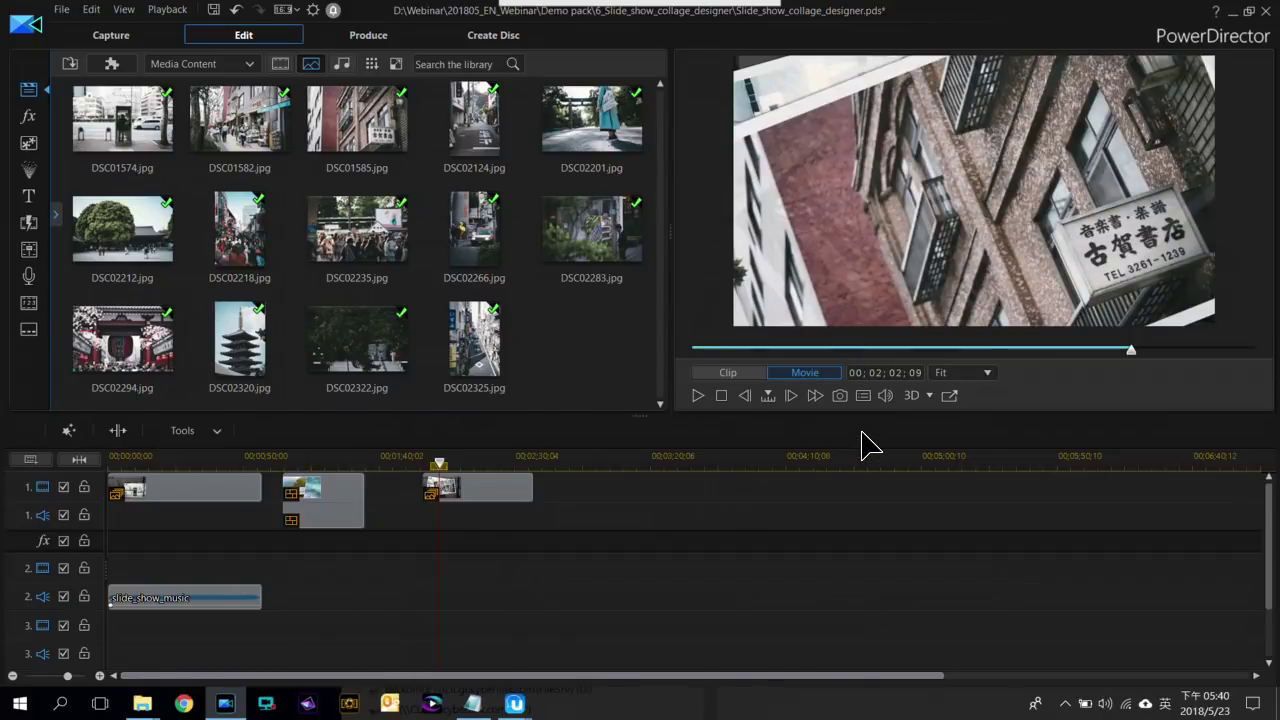
View the first slideshow at 00;00;03;06 and the video collage at 00;01;06;21 on track 1
{"action": "left_click", "coordinate": [118, 462]}
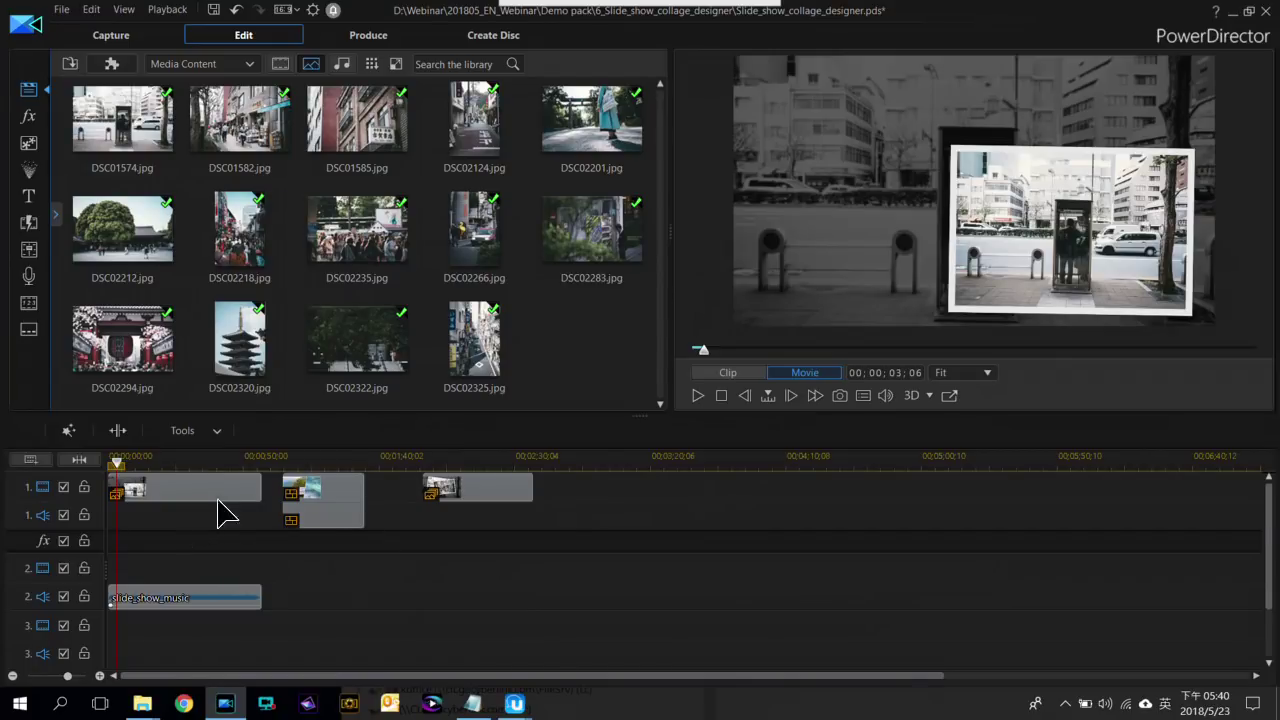
{"action": "left_click", "coordinate": [288, 460]}
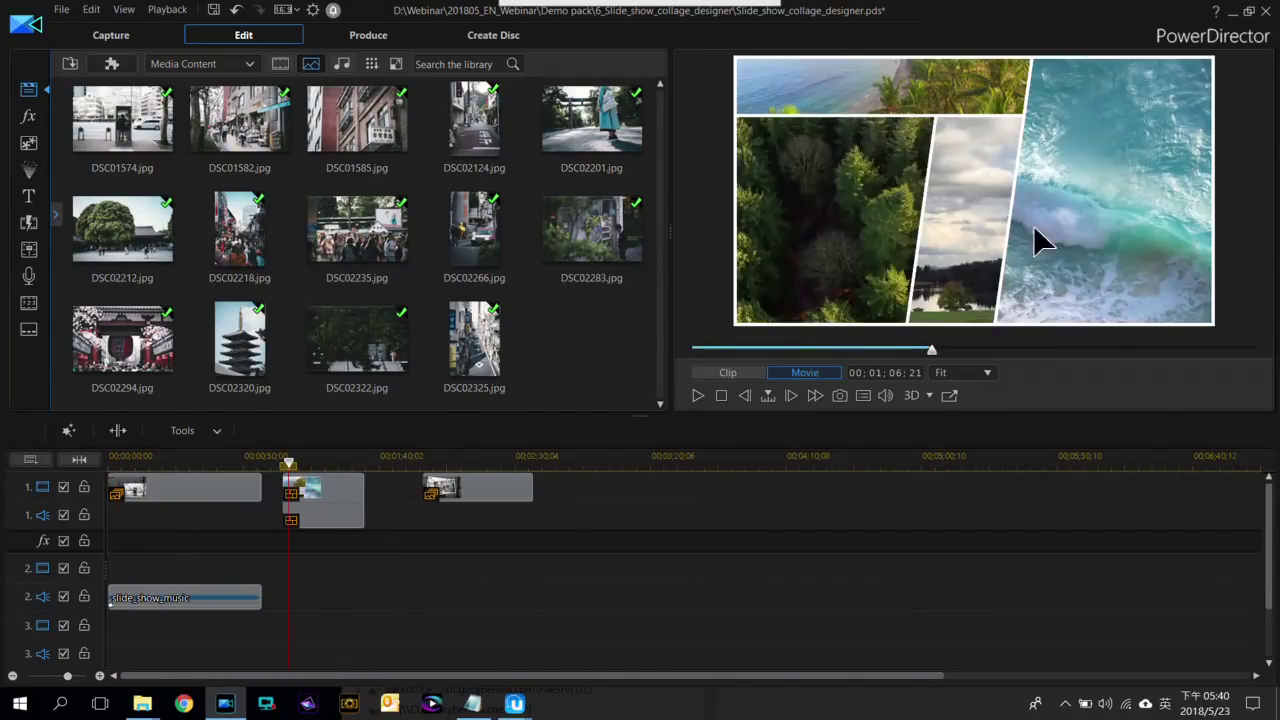
Play the video collage on track 1, and shift the last slideshow clip to start at 00;01;47;22
{"action": "key", "text": "space"}
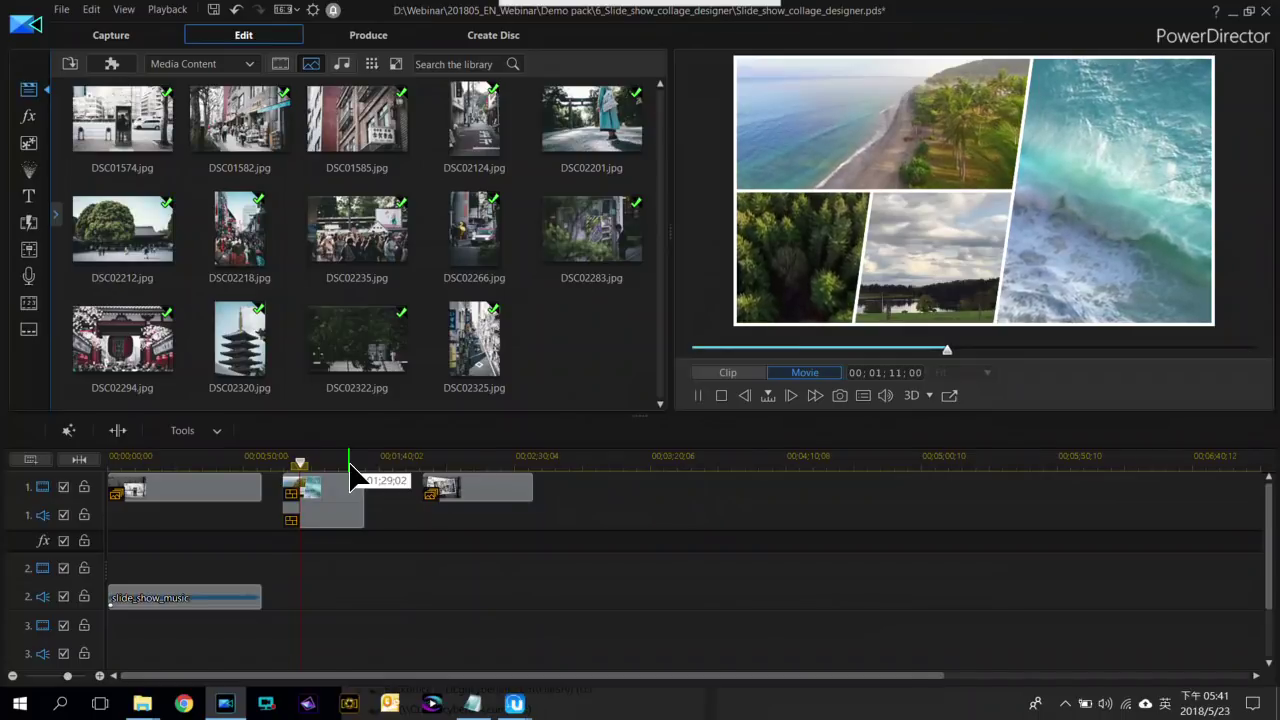
{"action": "left_click", "coordinate": [531, 462]}
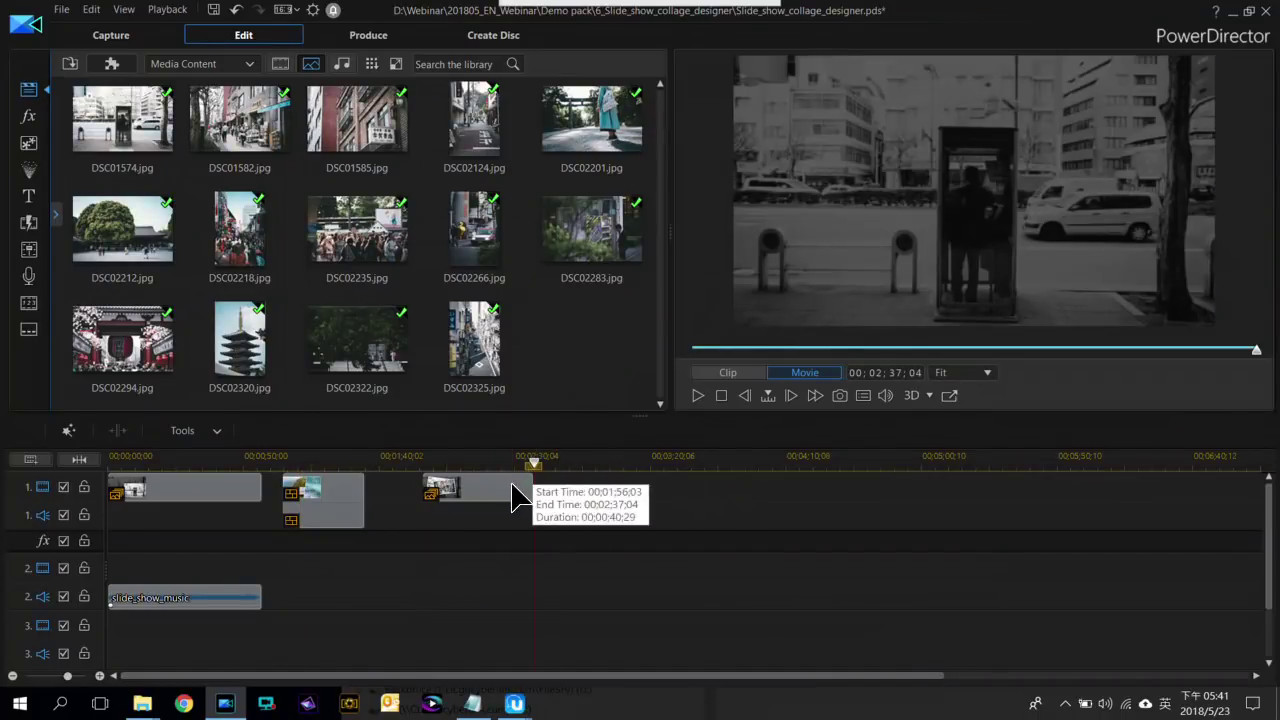
{"action": "left_click_drag", "start_coordinate": [535, 485], "coordinate": [507, 485]}
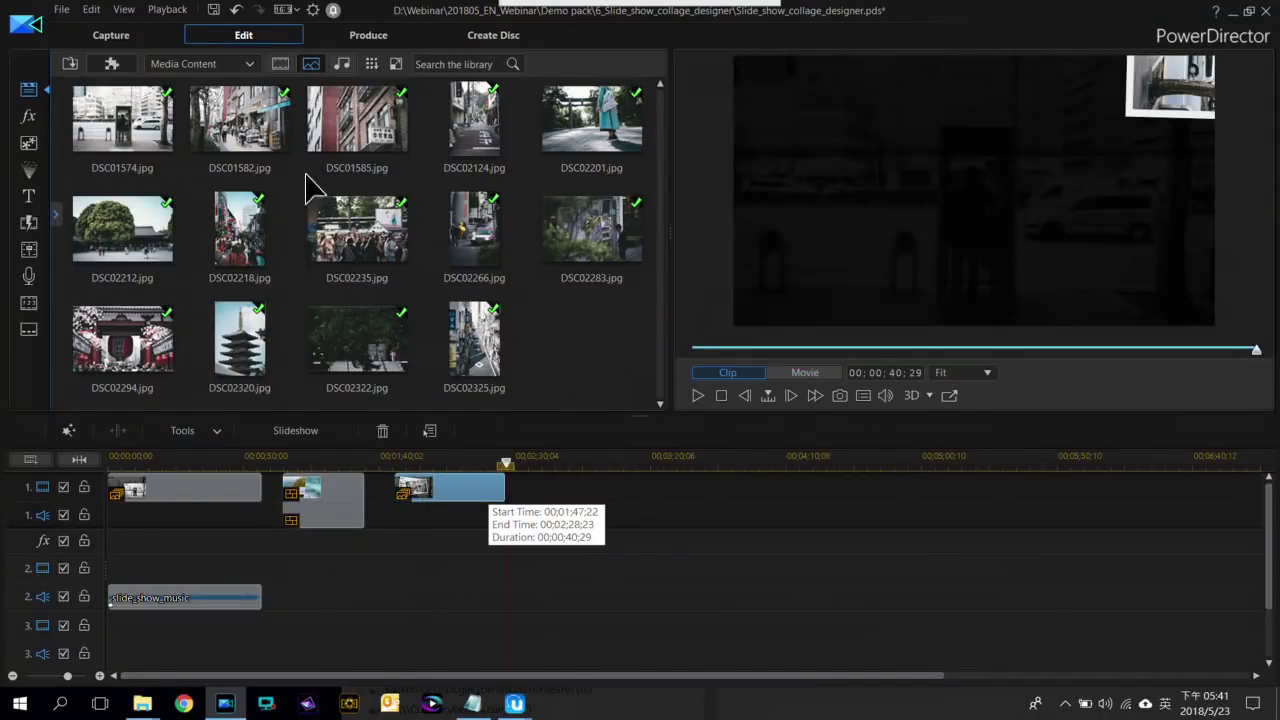
Open the Video Collage Designer and browse through its available collage layouts
{"action": "left_click", "coordinate": [112, 64]}
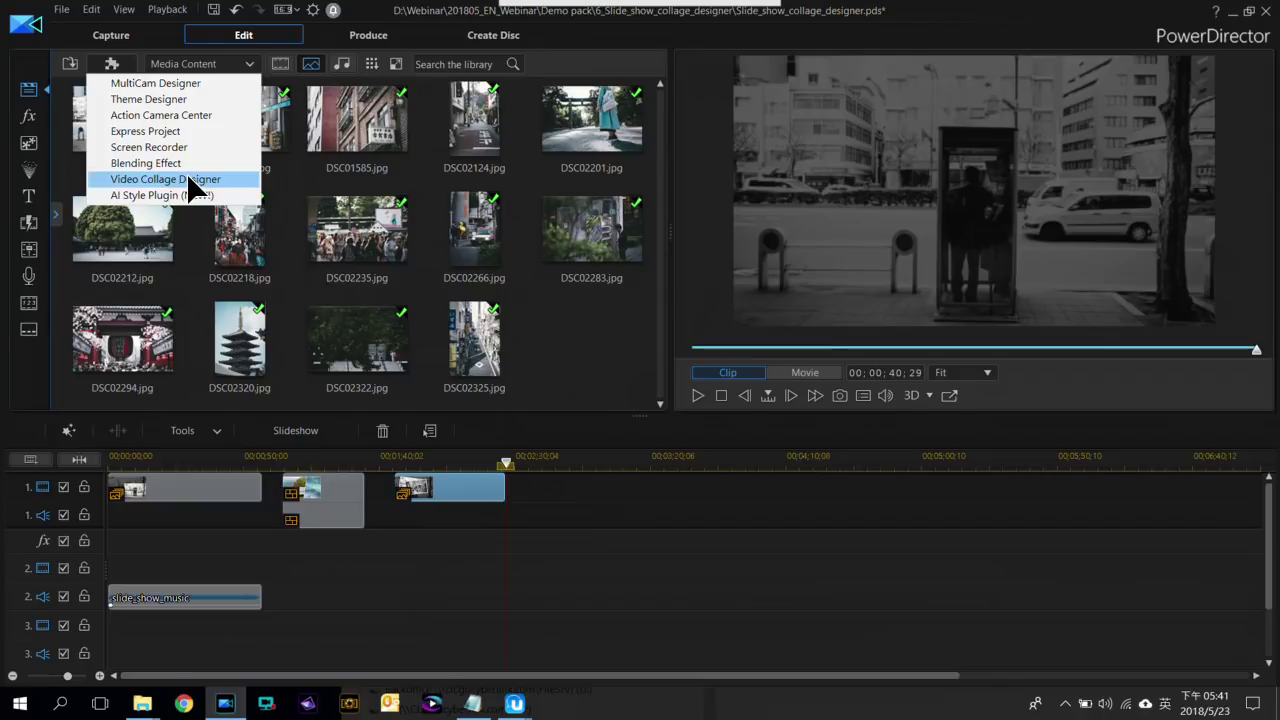
{"action": "left_click", "coordinate": [224, 179]}
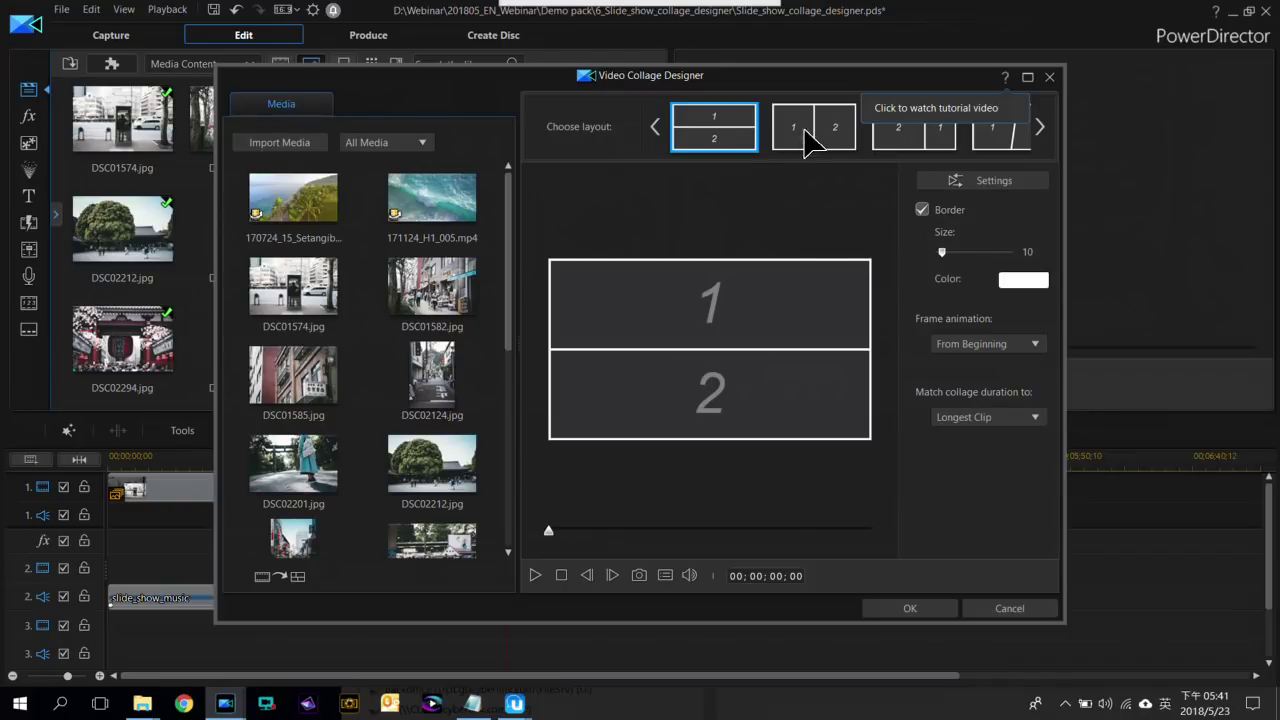
{"action": "left_click", "coordinate": [1040, 126]}
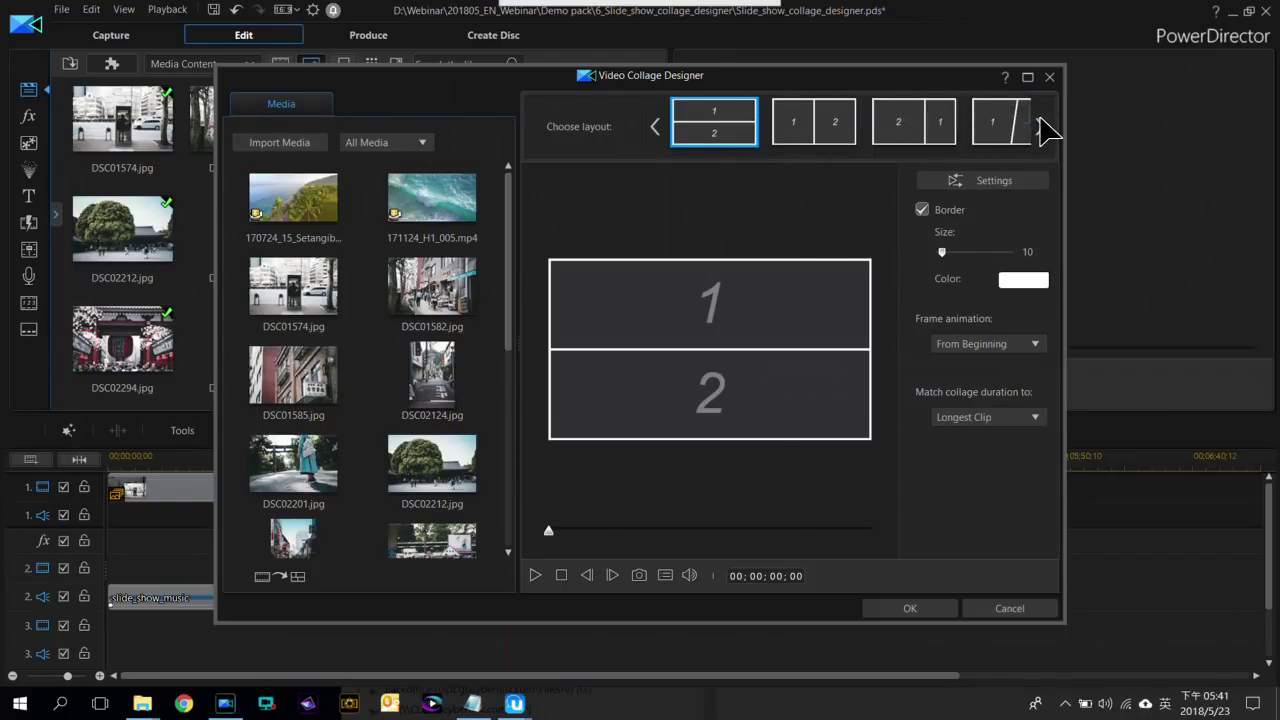
{"action": "left_click", "coordinate": [1043, 127]}
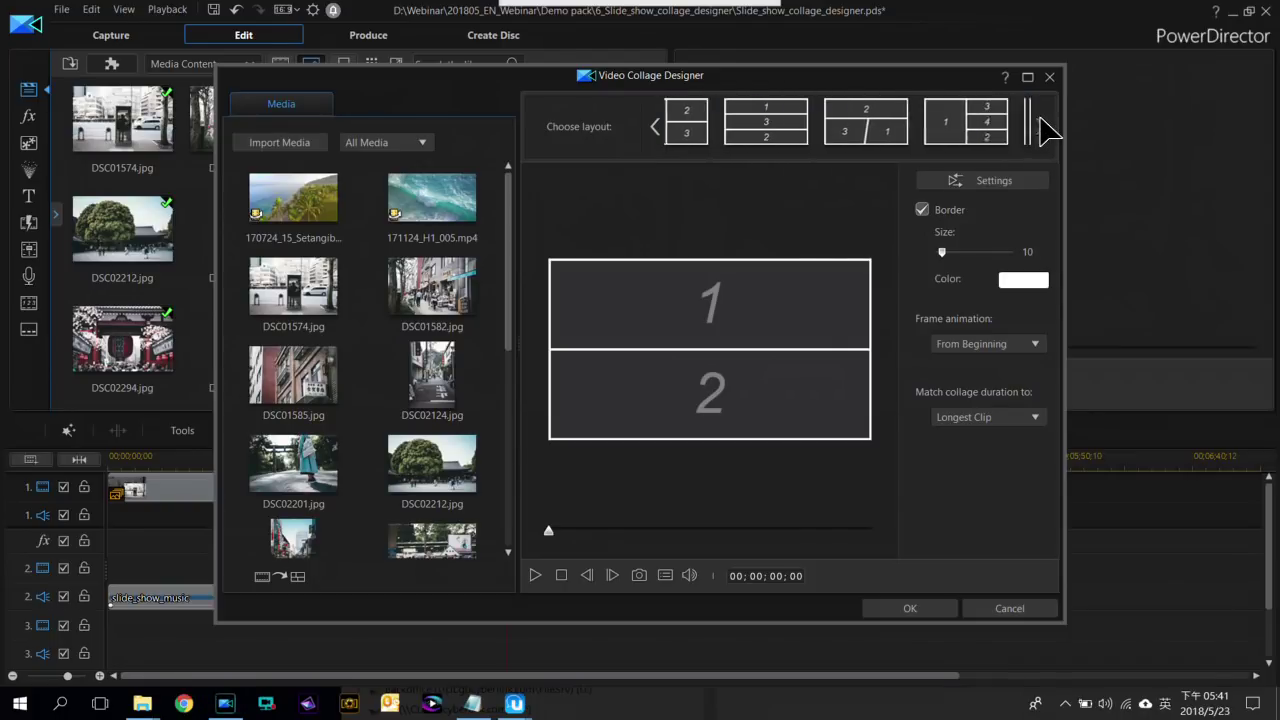
{"action": "left_click", "coordinate": [1046, 128]}
{"action": "left_click", "coordinate": [1046, 128]}
{"action": "left_click", "coordinate": [1046, 128]}
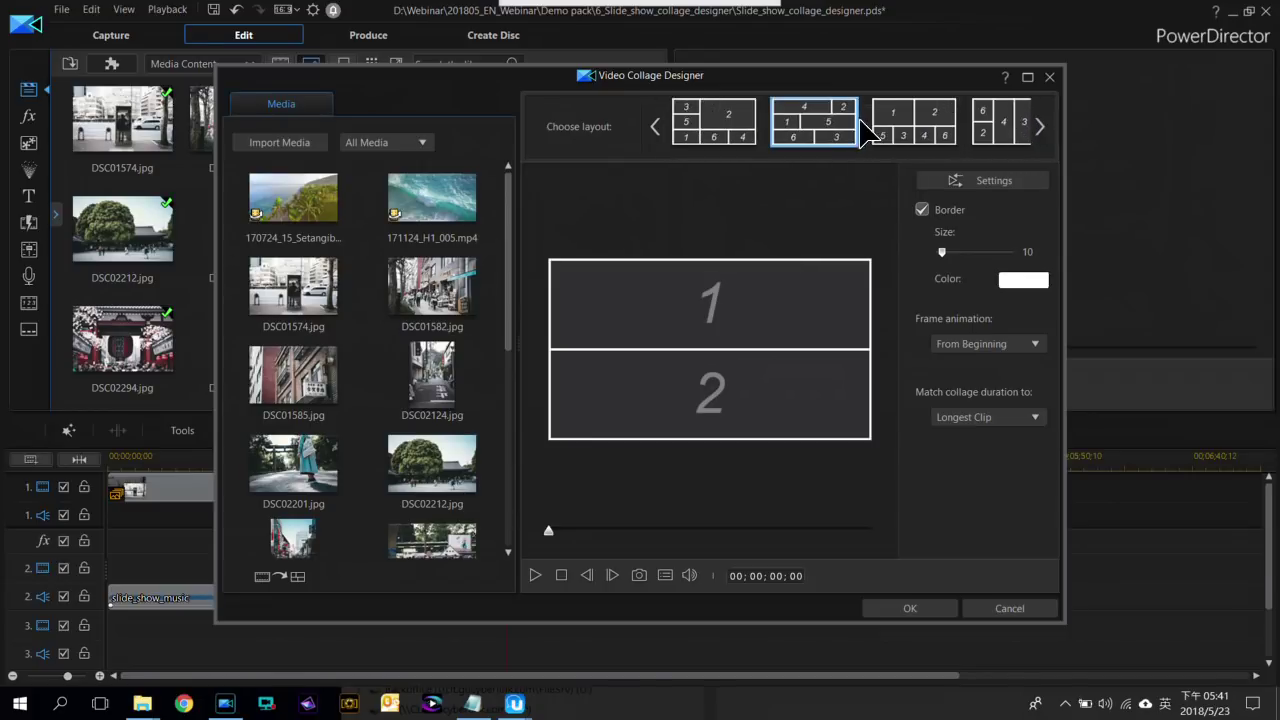
{"action": "left_click", "coordinate": [1046, 128]}
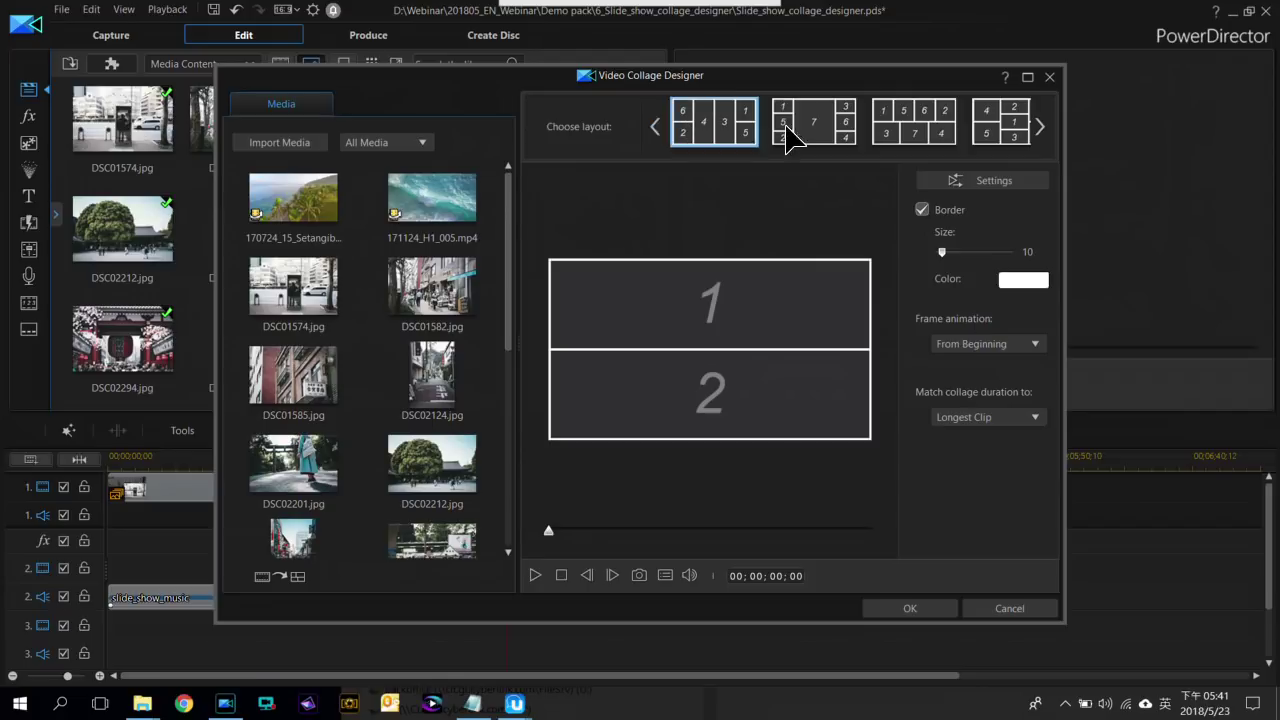
Choose the four-frame layout with slanted dividers, where frame 3 sits above frames 1 and 4 beside full-height frame 2
{"action": "left_click", "coordinate": [652, 127]}
{"action": "left_click", "coordinate": [652, 127]}
{"action": "left_click", "coordinate": [652, 127]}
{"action": "left_click", "coordinate": [652, 127]}
{"action": "left_click", "coordinate": [652, 127]}
{"action": "left_click", "coordinate": [652, 127]}
{"action": "left_click", "coordinate": [1000, 128]}
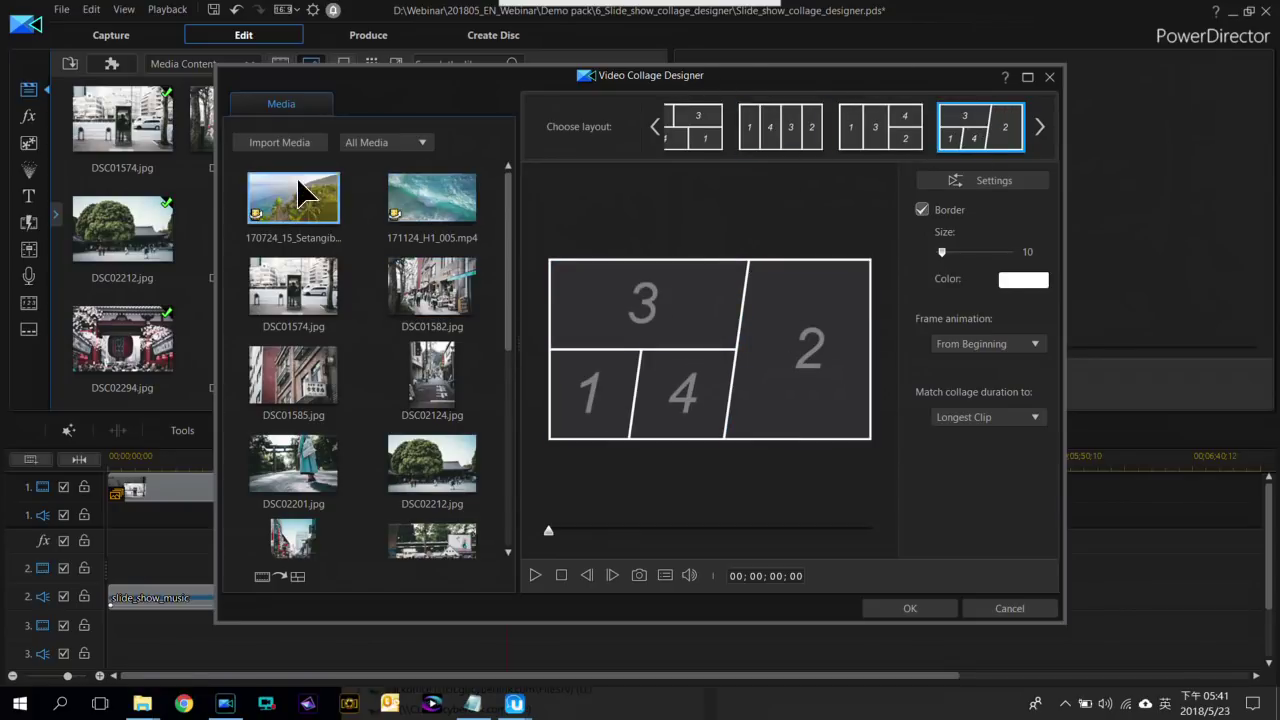
Fill frame 2 with 170724_15_Setangibeach.mp4, frame 3 with 171124_H1_005.mp4, frame 1 with DSC01574.jpg and frame 4 with DSC01585.jpg
{"action": "left_click_drag", "start_coordinate": [290, 210], "coordinate": [806, 336]}
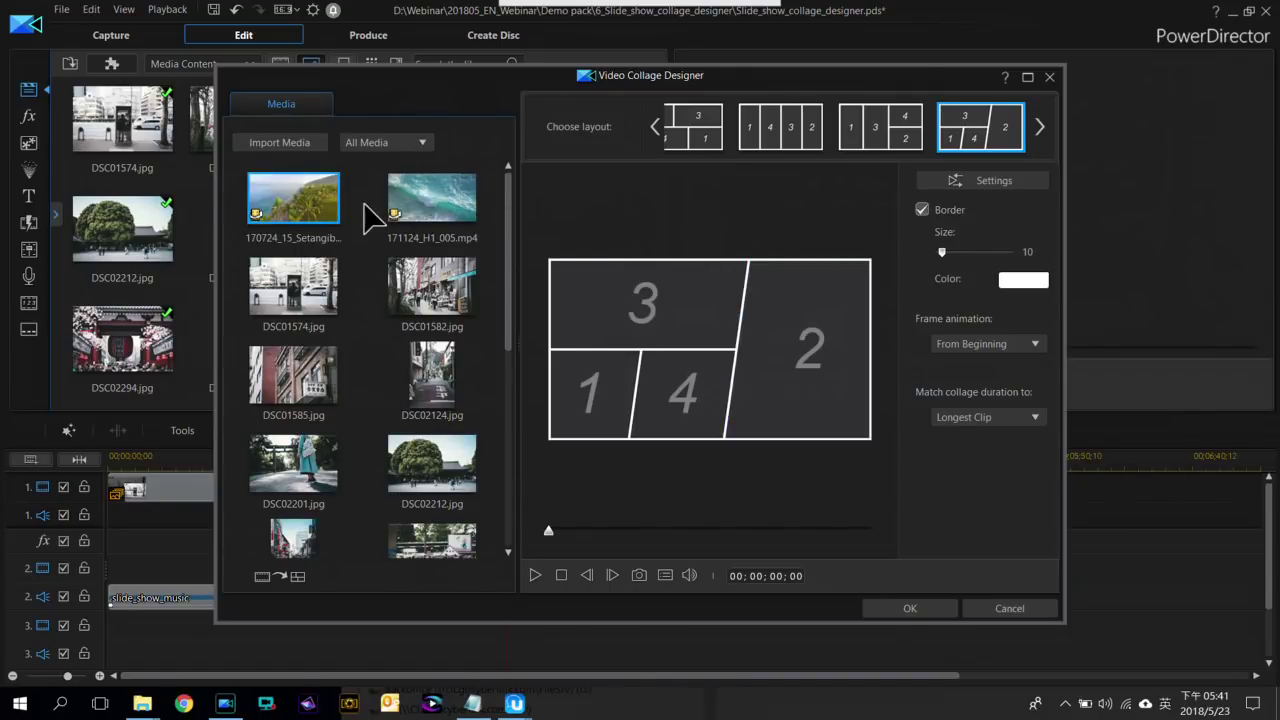
{"action": "left_click_drag", "start_coordinate": [440, 205], "coordinate": [634, 303]}
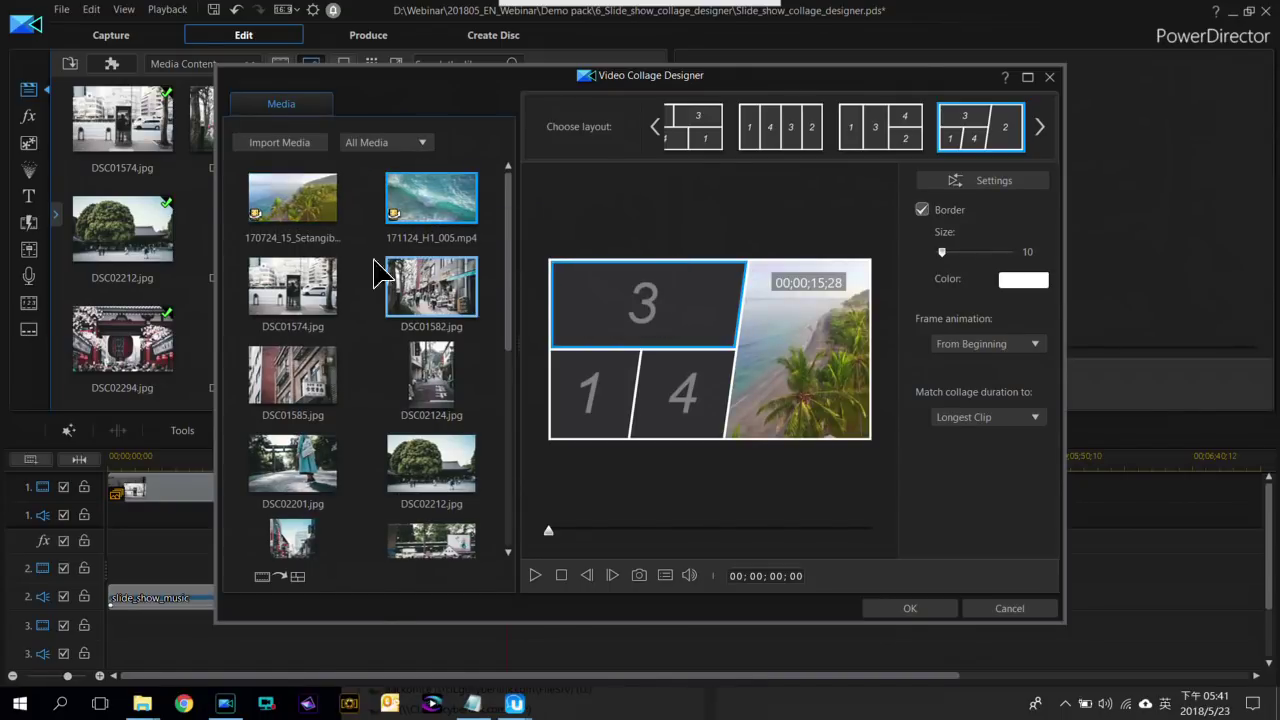
{"action": "left_click_drag", "start_coordinate": [300, 285], "coordinate": [586, 380]}
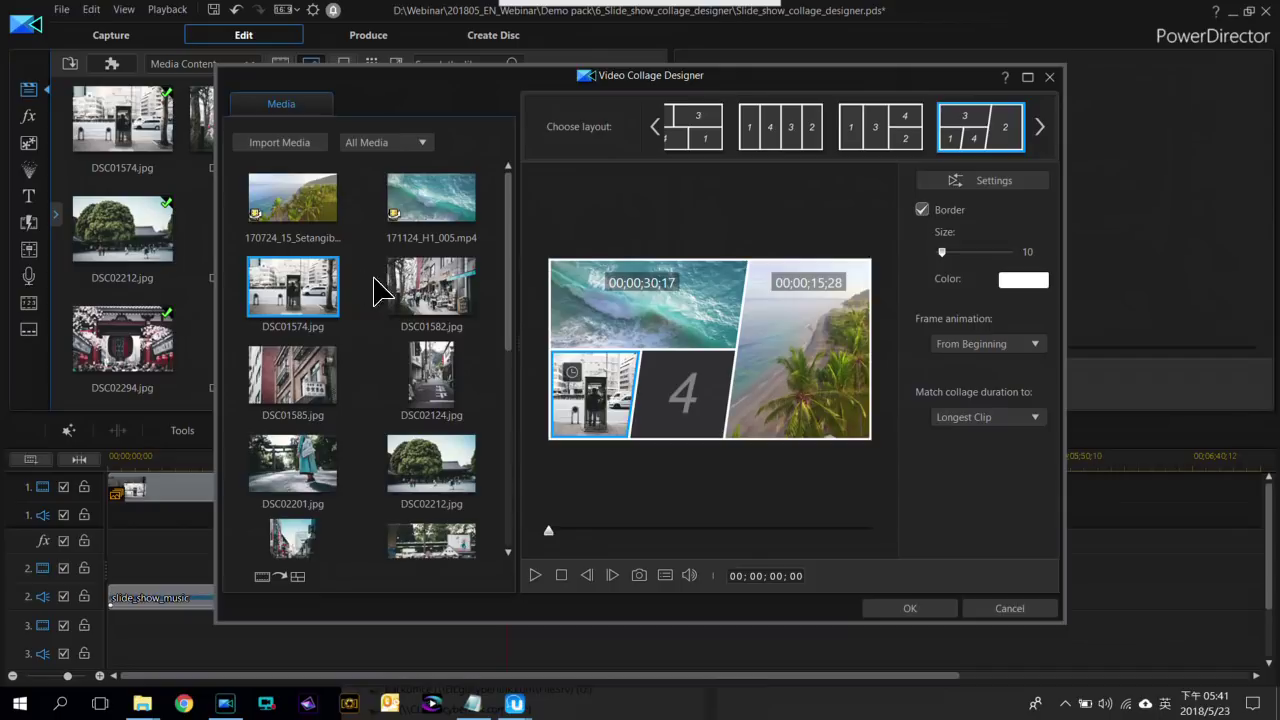
{"action": "left_click_drag", "start_coordinate": [300, 385], "coordinate": [693, 405]}
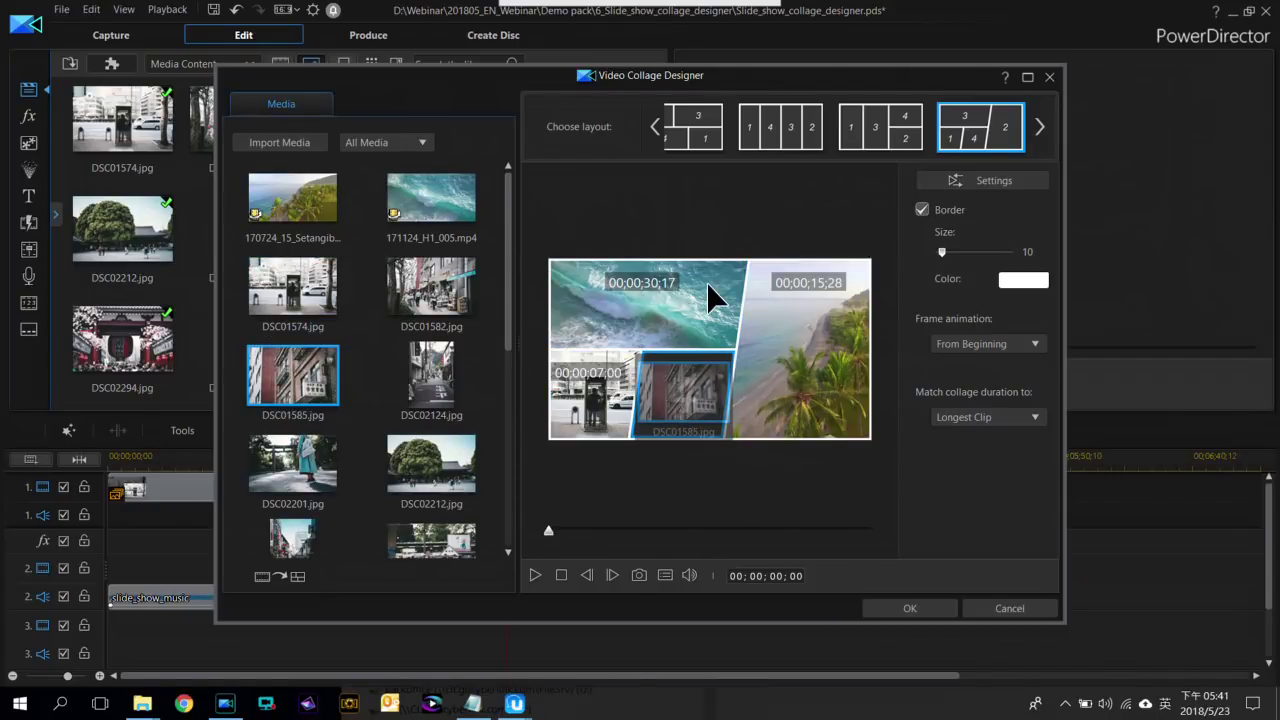
{"action": "left_click_drag", "start_coordinate": [707, 284], "coordinate": [700, 296]}
{"action": "mouse_move", "coordinate": [700, 296]}
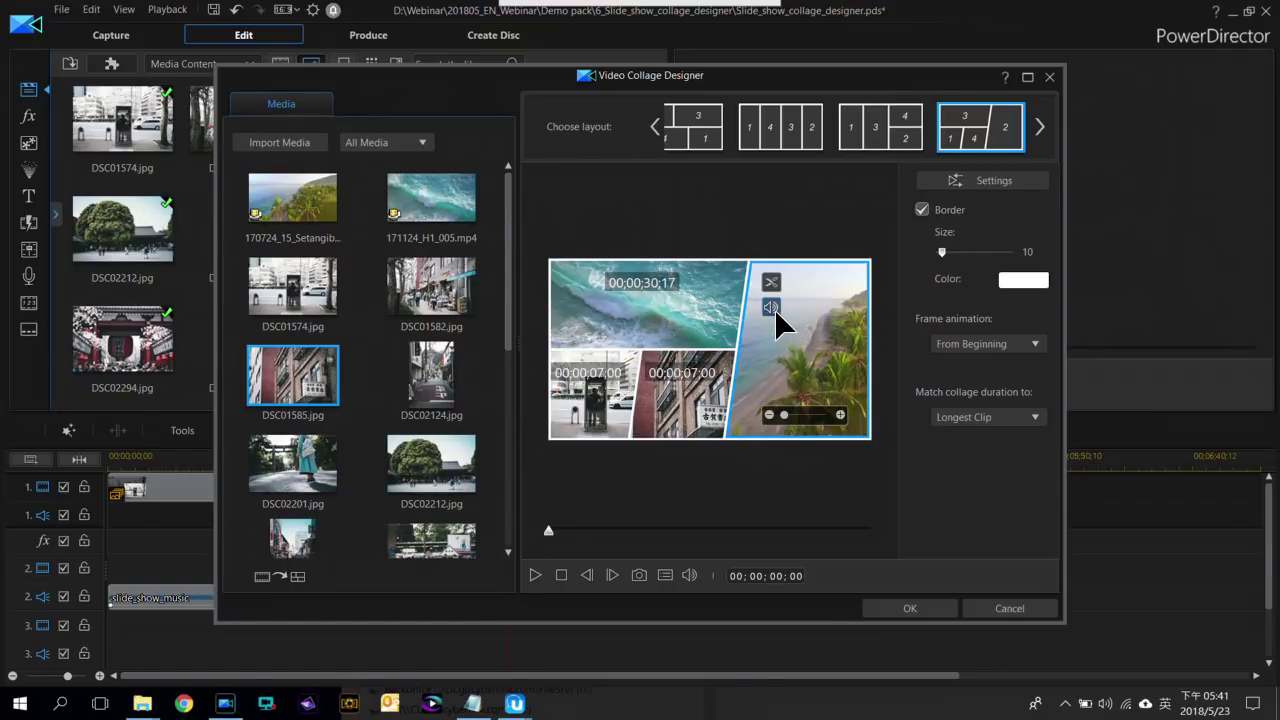
Replace the photo in frame 1 with Serenity_now.mp4 and the one in frame 4 with Forest_15_3b_Videvo.mov
{"action": "left_click_drag", "start_coordinate": [514, 237], "coordinate": [523, 345]}
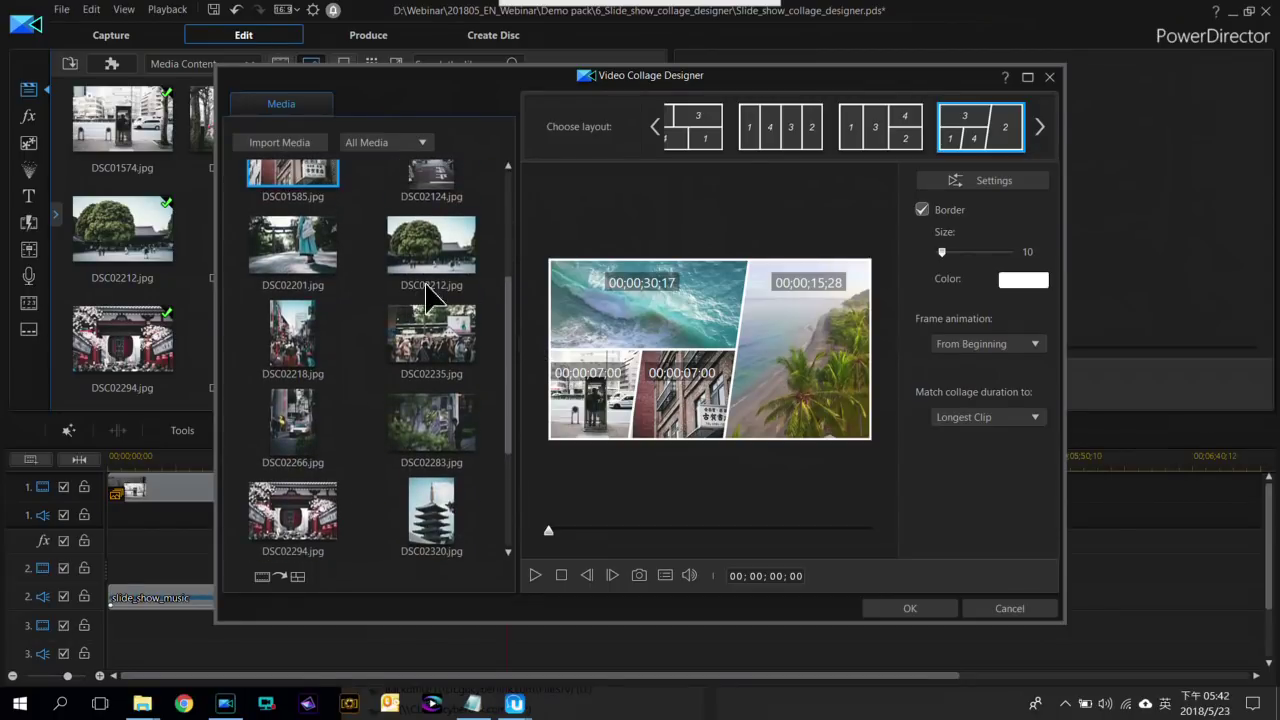
{"action": "scroll", "coordinate": [517, 323], "scroll_direction": "up", "scroll_amount": 3}
{"action": "scroll", "coordinate": [494, 437], "scroll_direction": "down", "scroll_amount": 5}
{"action": "left_click_drag", "start_coordinate": [431, 495], "coordinate": [600, 413]}
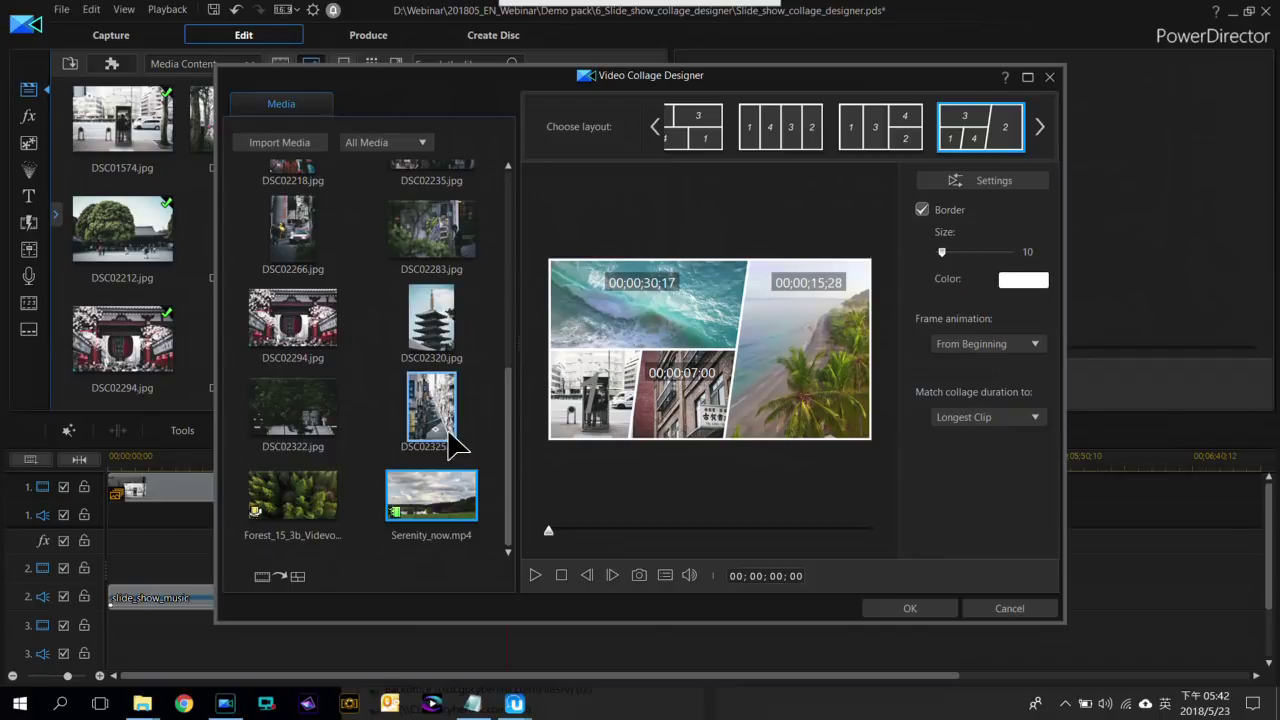
{"action": "left_click_drag", "start_coordinate": [292, 495], "coordinate": [671, 400]}
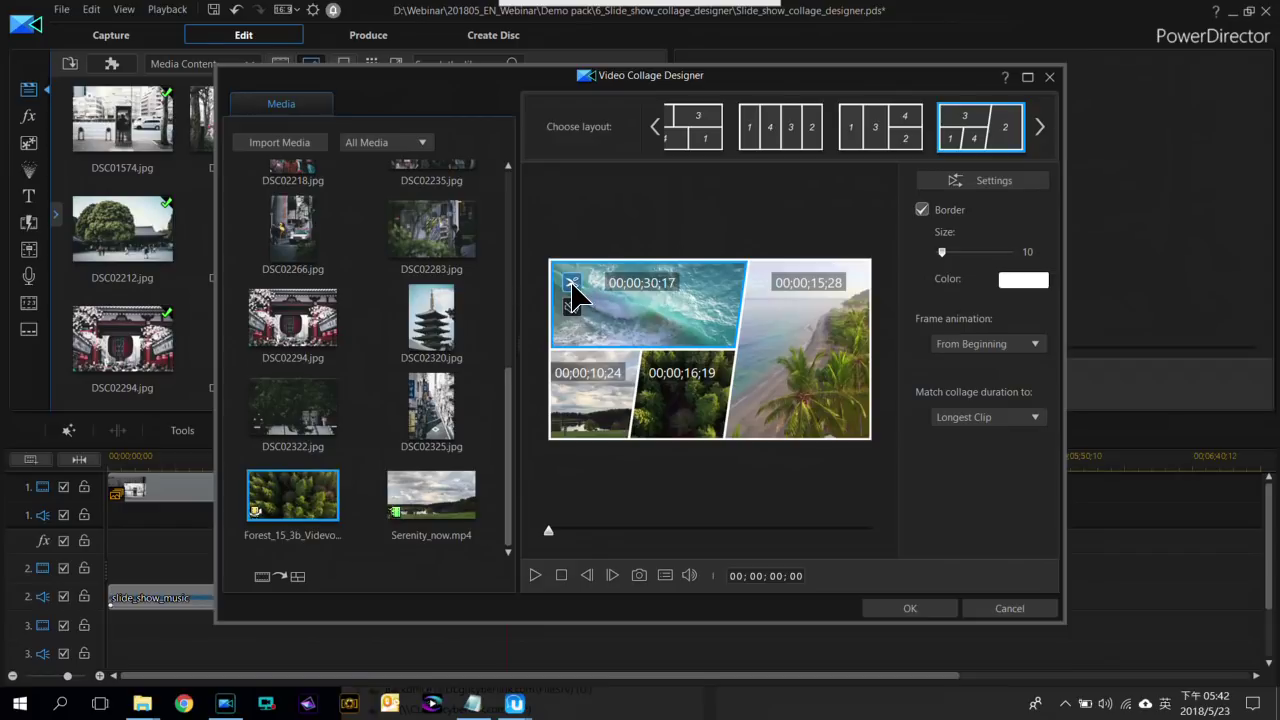
Trim the wave clip in frame 3 to start at 00;00;15;17 with a duration of 00;00;11;15, and preview the collage
{"action": "double_click", "coordinate": [616, 296]}
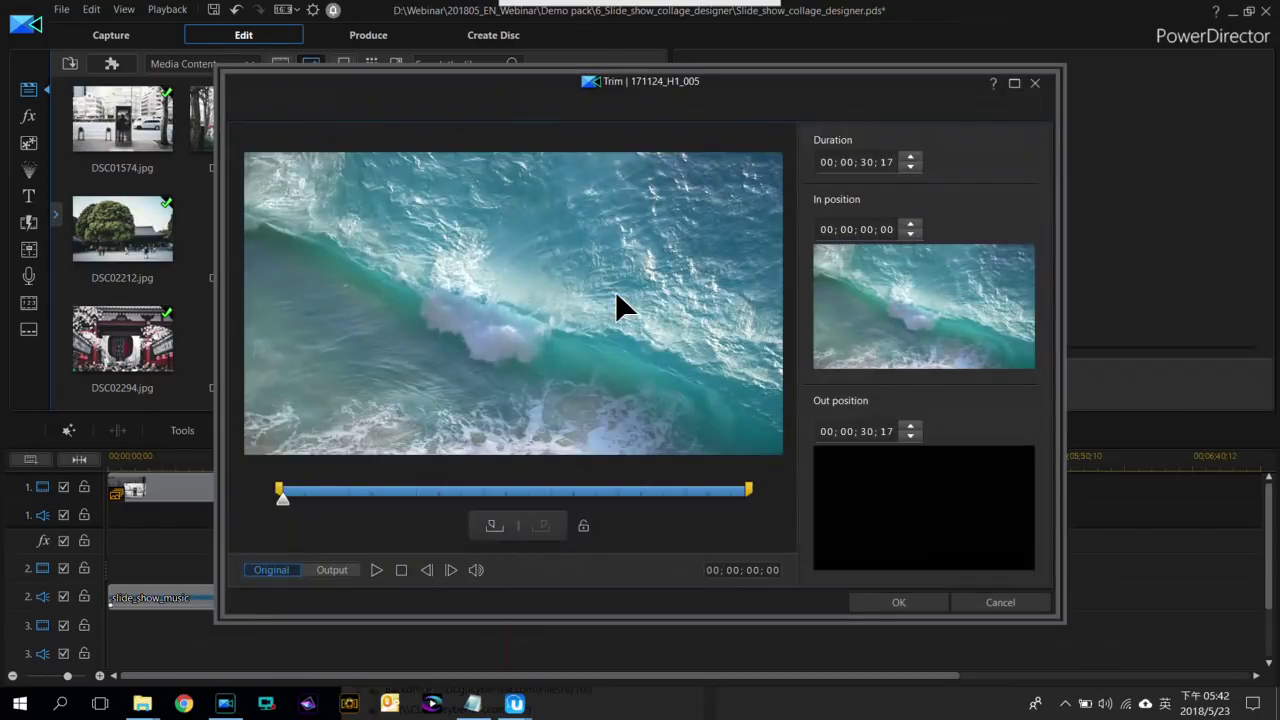
{"action": "left_click_drag", "start_coordinate": [283, 492], "coordinate": [514, 490]}
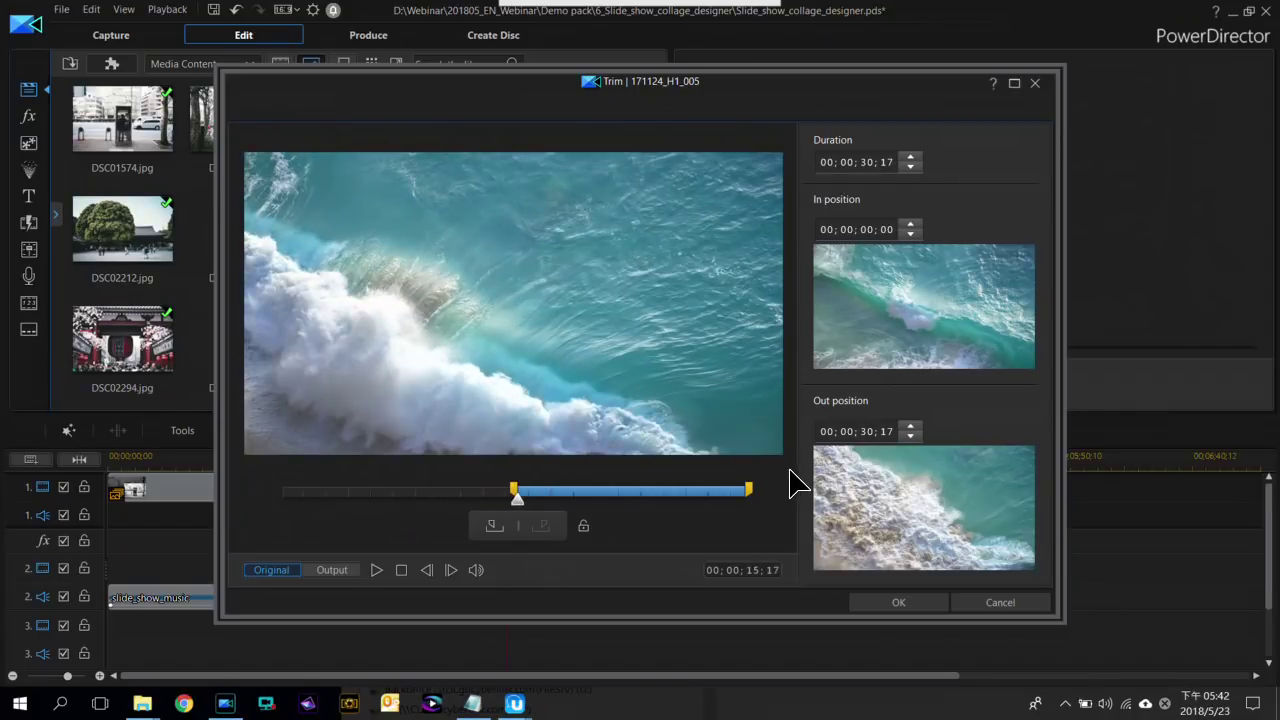
{"action": "mouse_move", "coordinate": [749, 491]}
{"action": "left_mouse_down"}
{"action": "mouse_move", "coordinate": [640, 497]}
{"action": "mouse_move", "coordinate": [697, 505]}
{"action": "left_mouse_up"}
{"action": "left_click", "coordinate": [900, 603]}
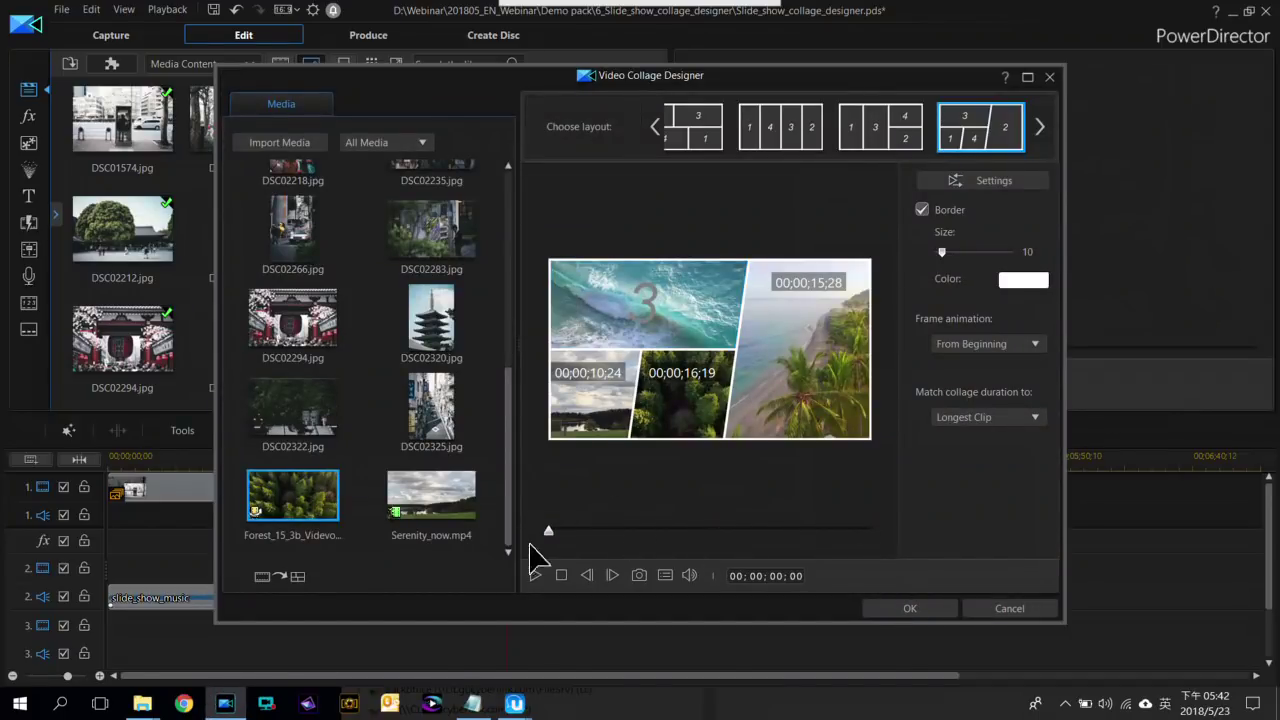
{"action": "left_click", "coordinate": [534, 575]}
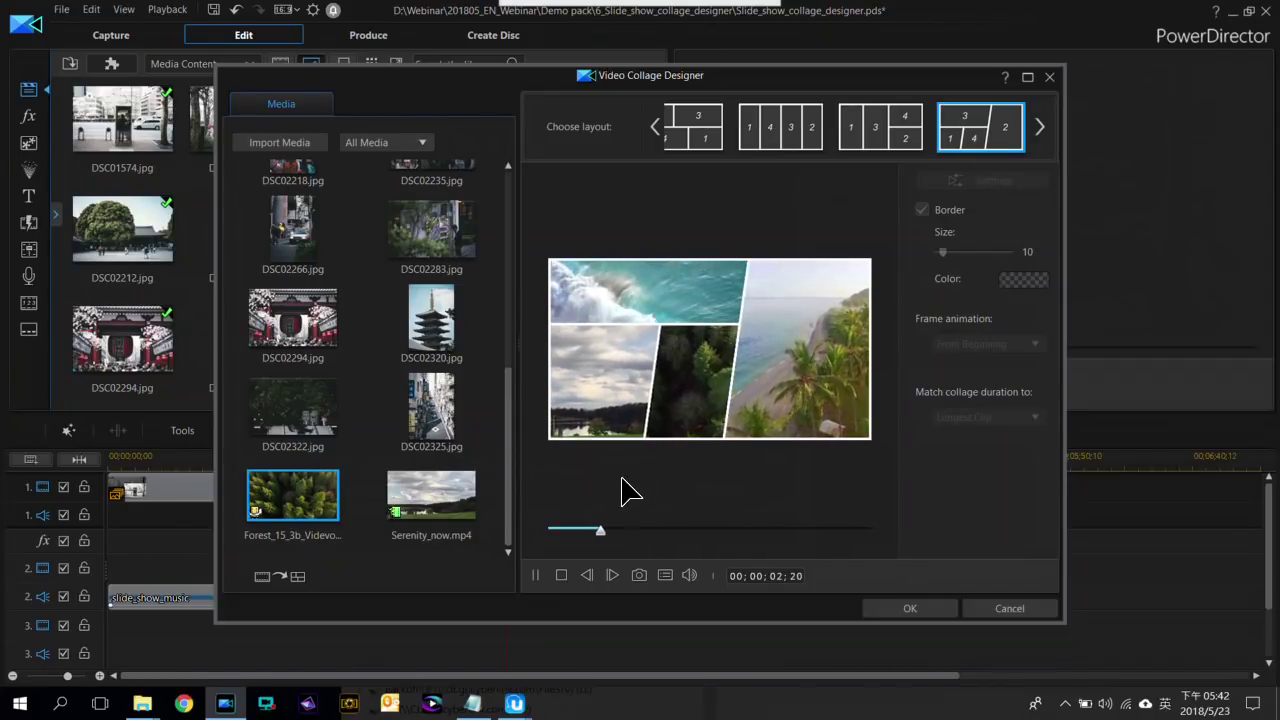
{"action": "left_click", "coordinate": [561, 575]}
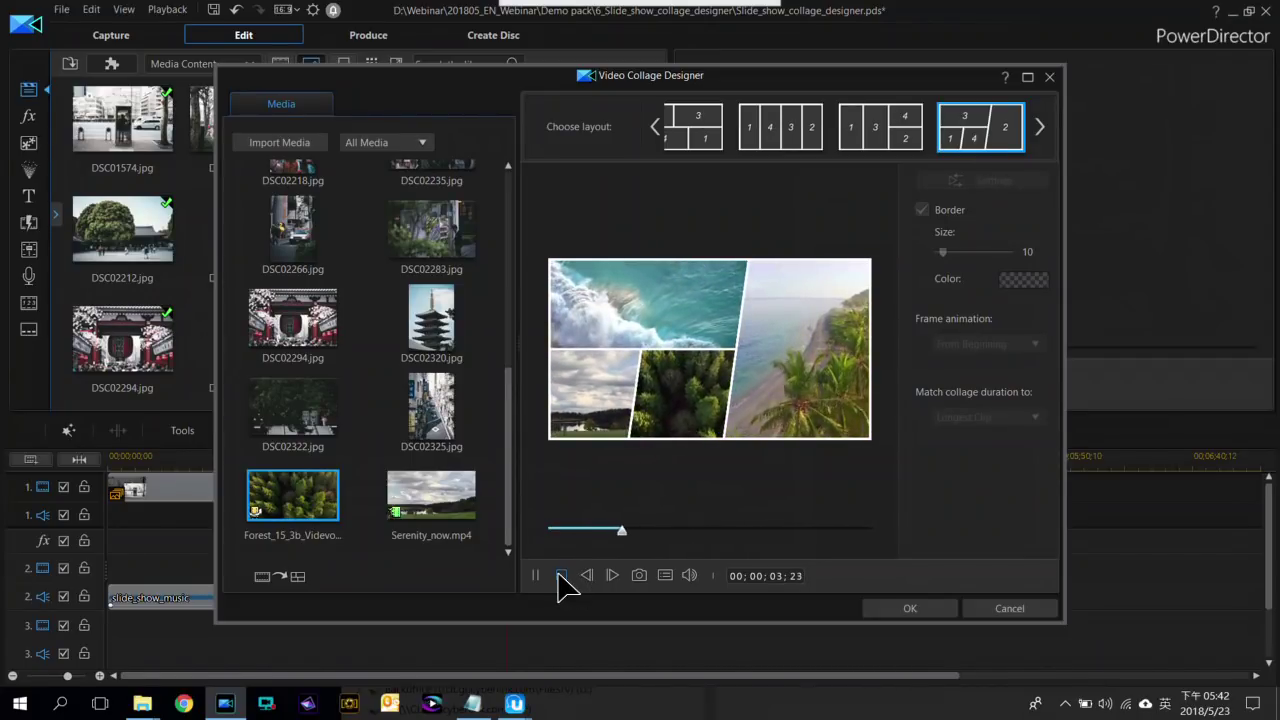
Switch the collage to the layout with two tall columns beside two stacked frames, and preview its animation
{"action": "left_click", "coordinate": [884, 130]}
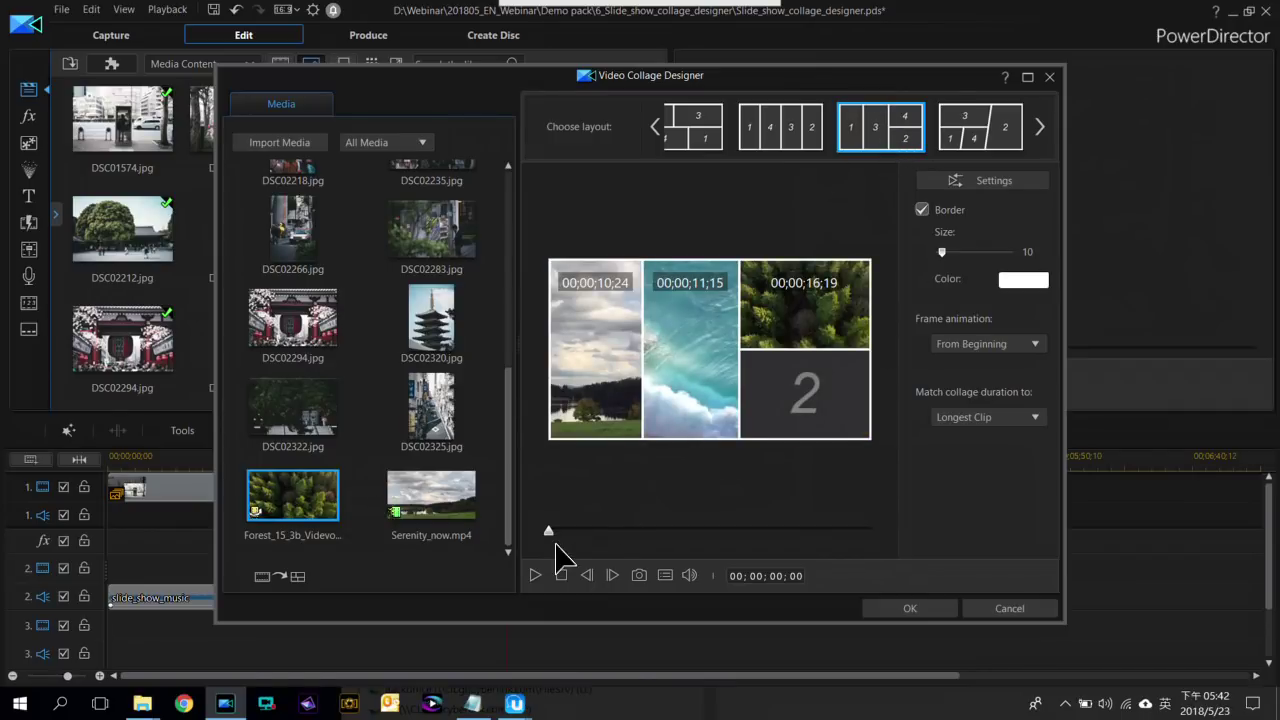
{"action": "left_click", "coordinate": [537, 576]}
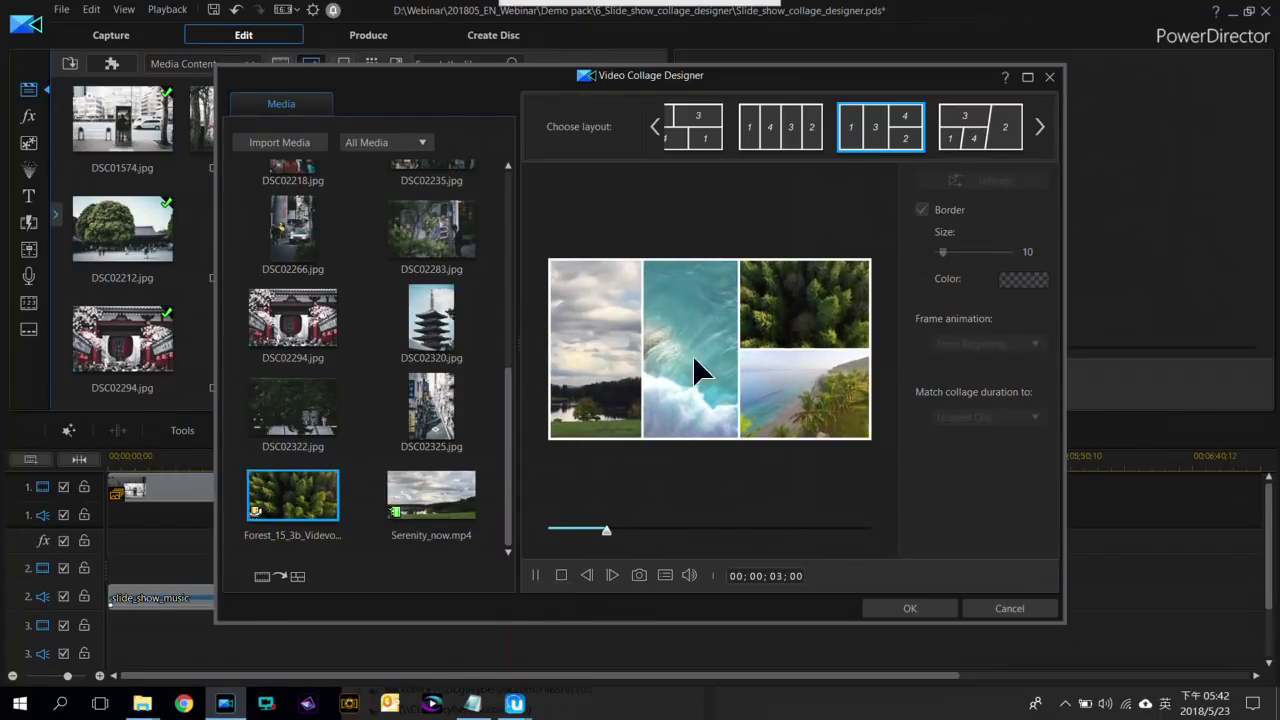
{"action": "left_click", "coordinate": [563, 575]}
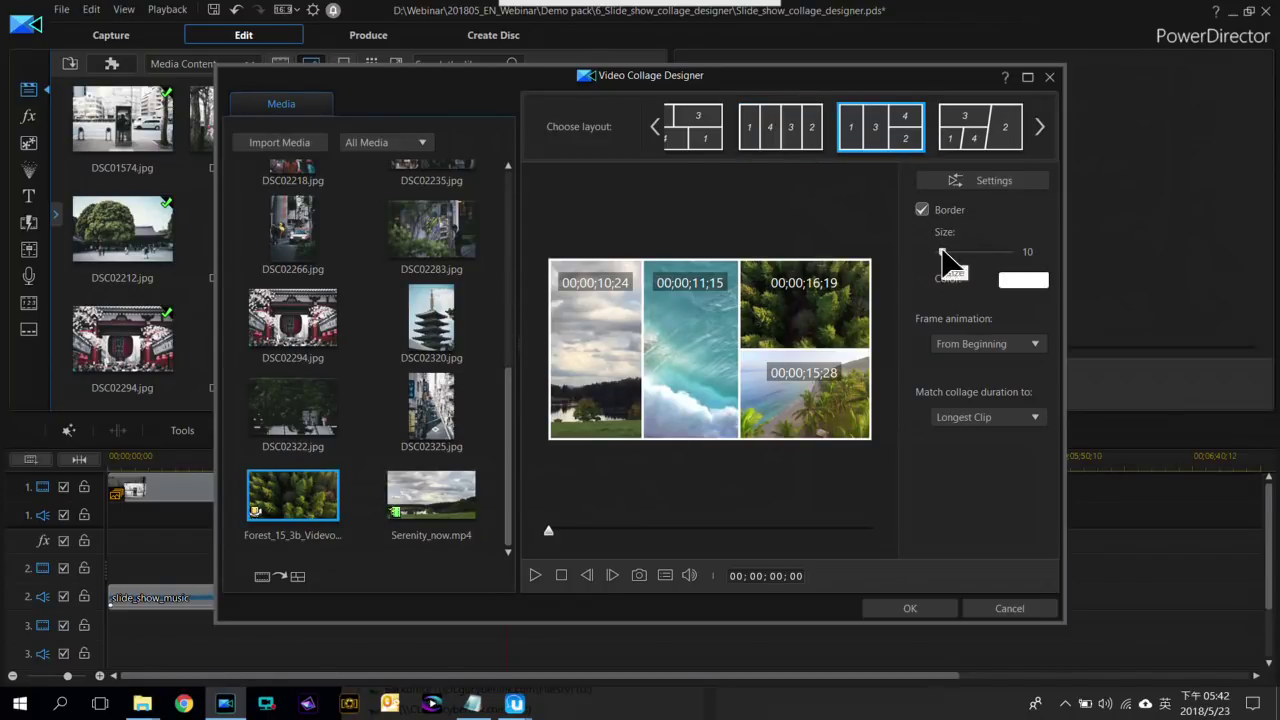
Set the collage border size to 24 and its color to light blue with RGB 124, 176, 248
{"action": "left_click_drag", "start_coordinate": [942, 252], "coordinate": [951, 252]}
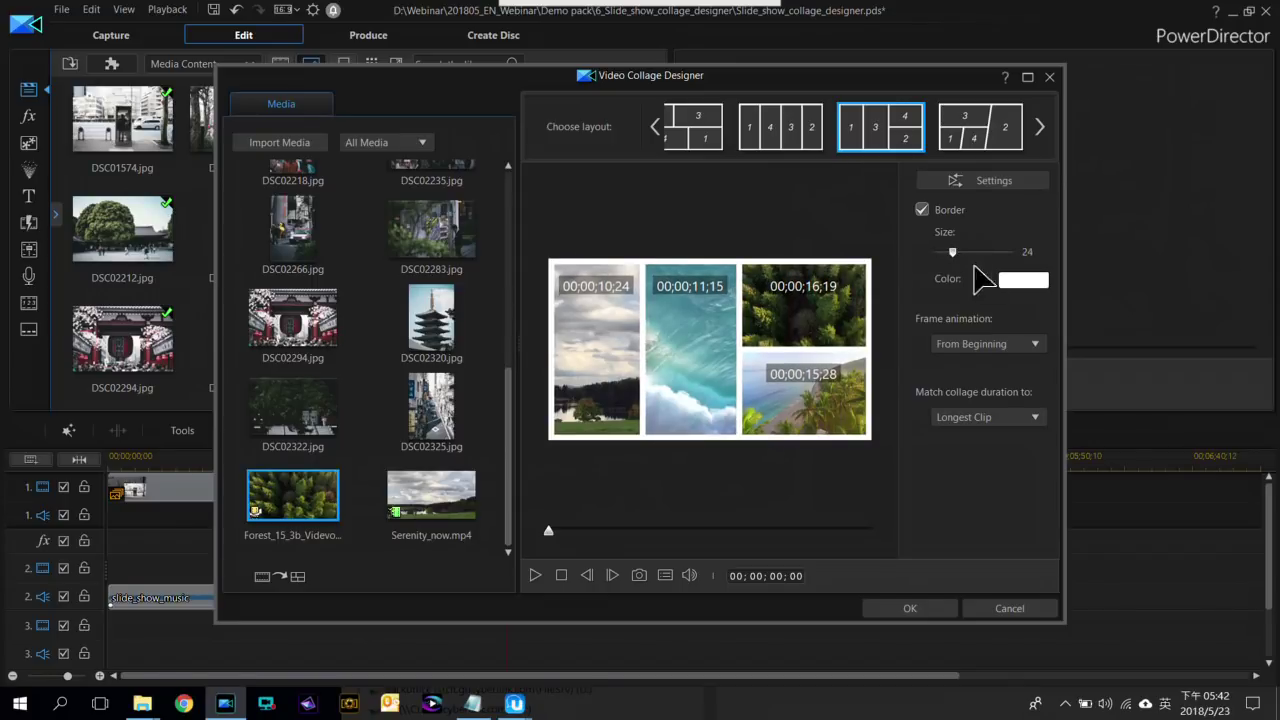
{"action": "left_click", "coordinate": [1030, 279]}
{"action": "mouse_move", "coordinate": [773, 243]}
{"action": "left_mouse_down"}
{"action": "mouse_move", "coordinate": [742, 250]}
{"action": "mouse_move", "coordinate": [780, 237]}
{"action": "mouse_move", "coordinate": [753, 237]}
{"action": "left_mouse_up"}
{"action": "left_click", "coordinate": [845, 247]}
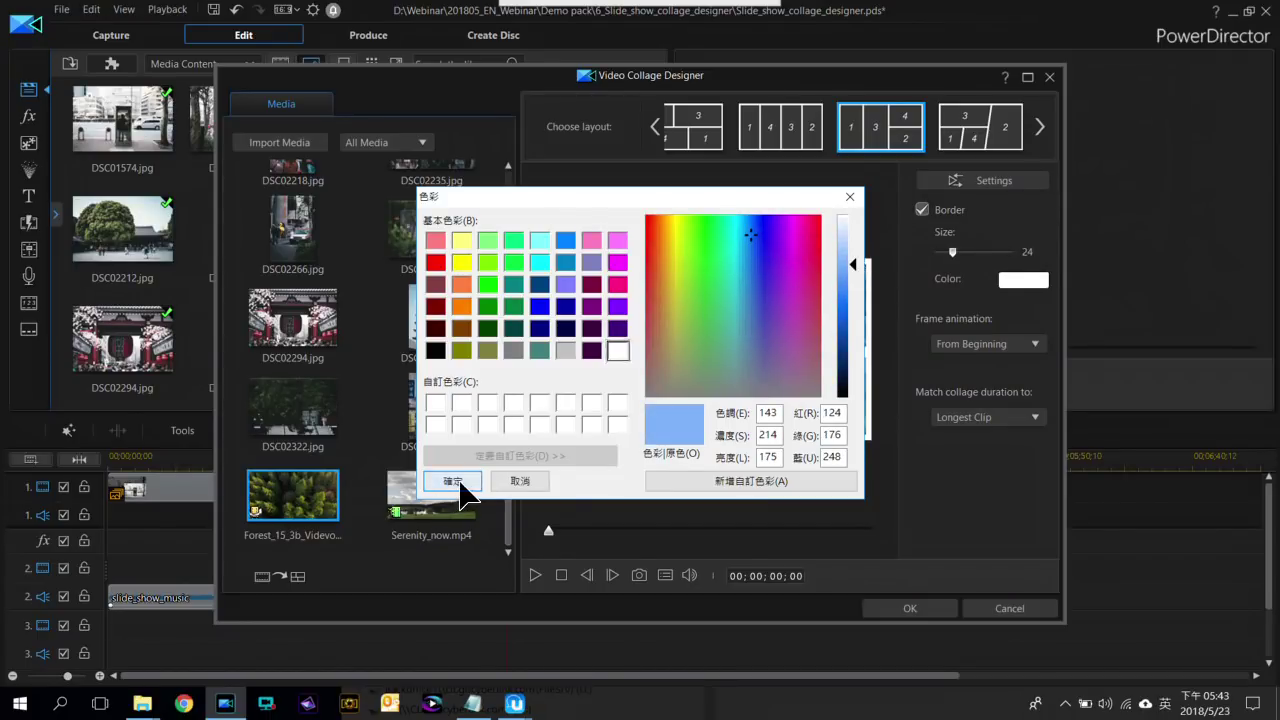
{"action": "left_click", "coordinate": [453, 481]}
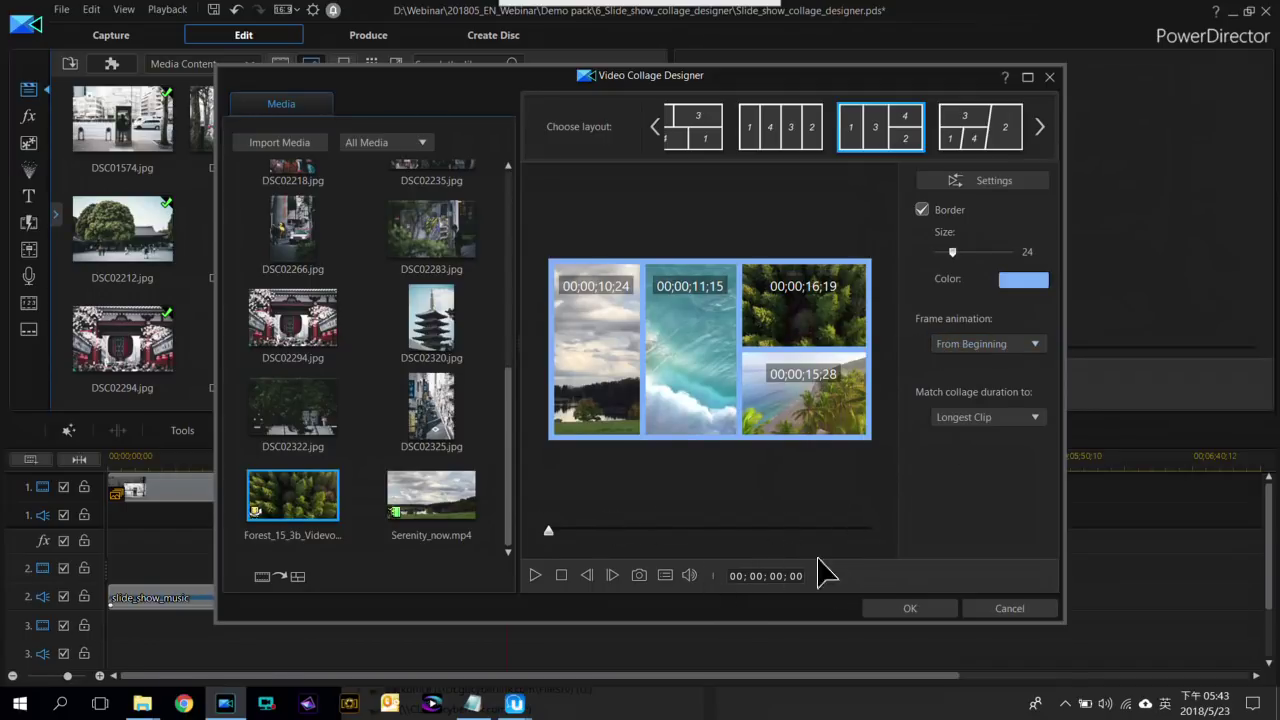
Place the finished collage on track 1 after the last slideshow and play it
{"action": "left_click", "coordinate": [909, 608]}
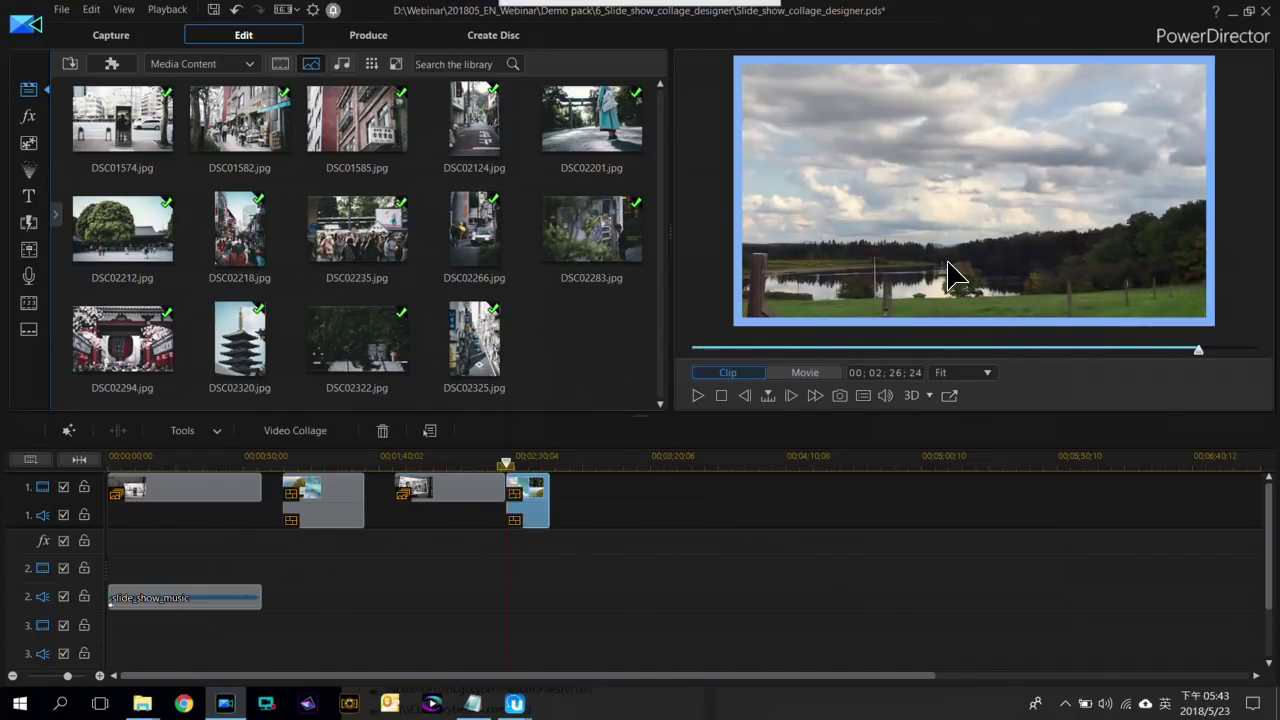
{"action": "left_click", "coordinate": [632, 537]}
{"action": "key", "text": "space"}
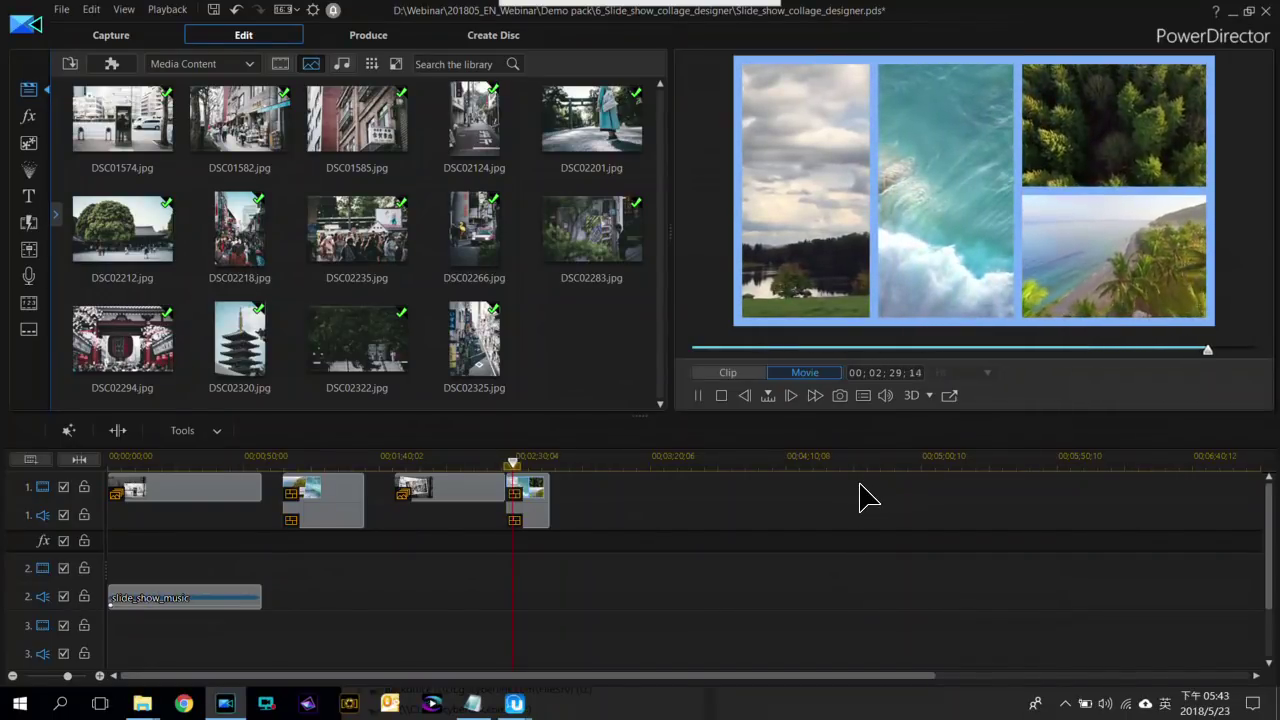
{"action": "key", "text": "space"}
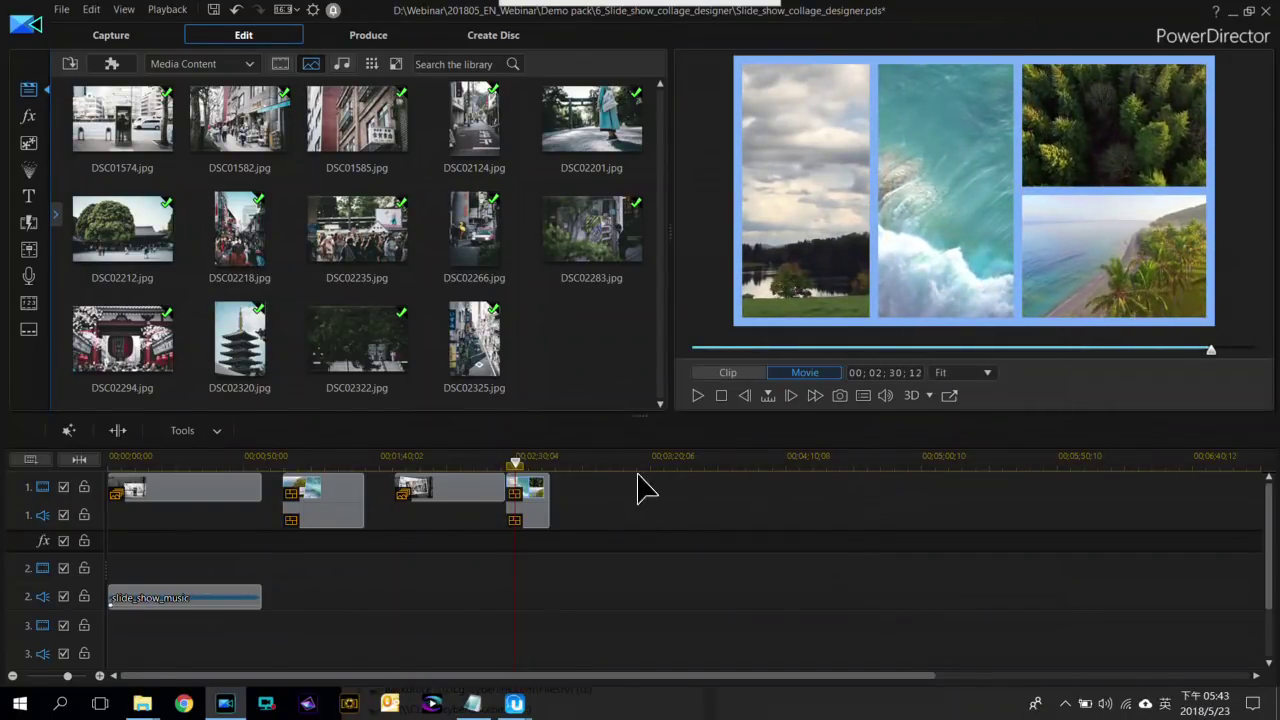
{"action": "mouse_move", "coordinate": [590, 10]}
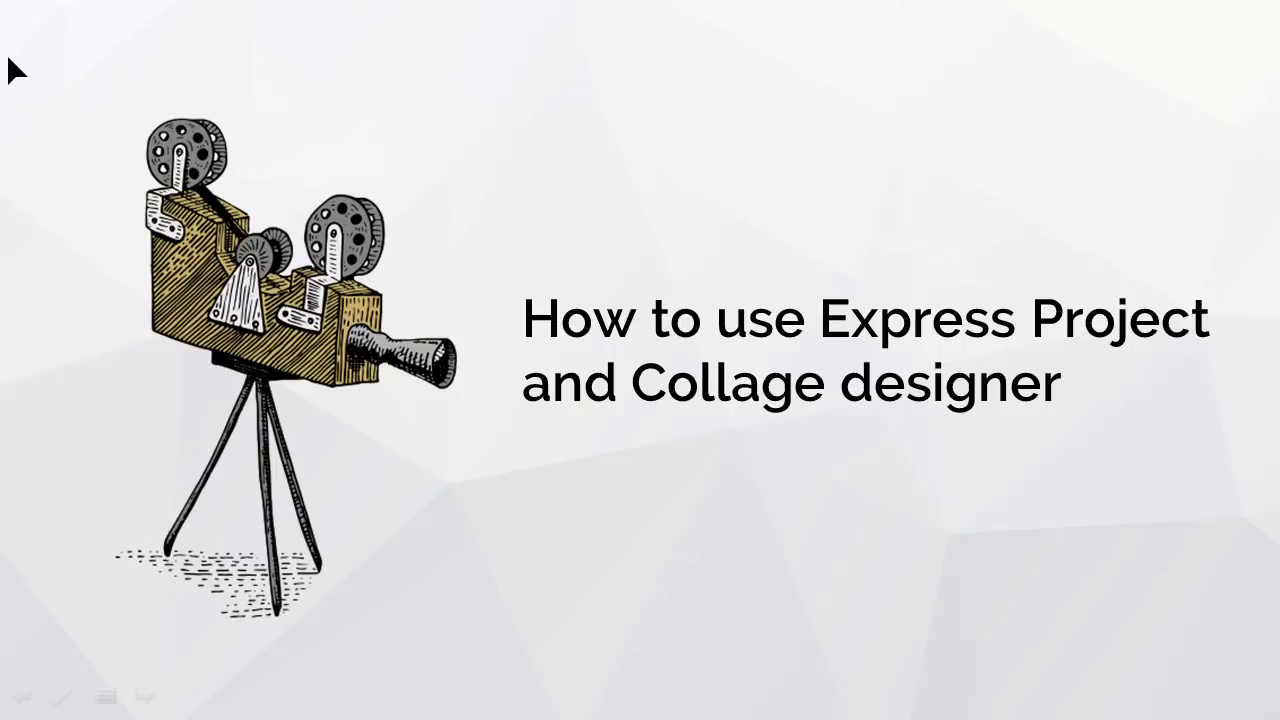
{"action": "key", "text": "Right"}
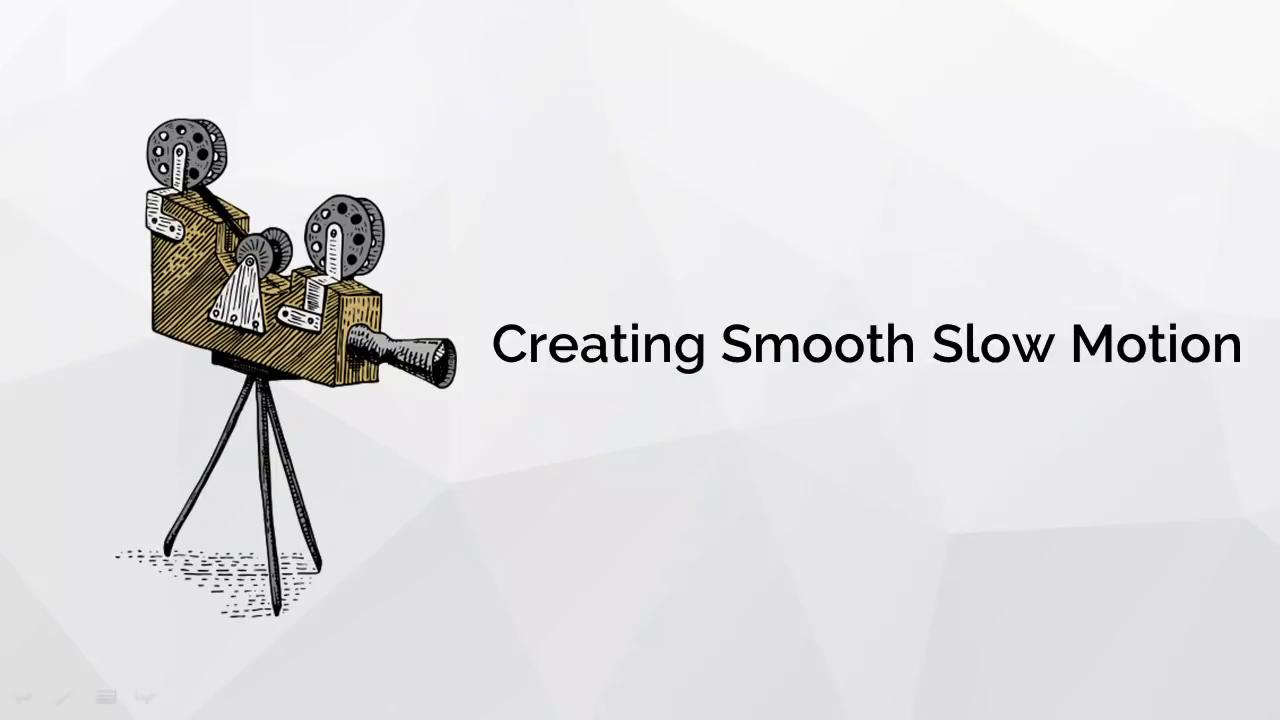
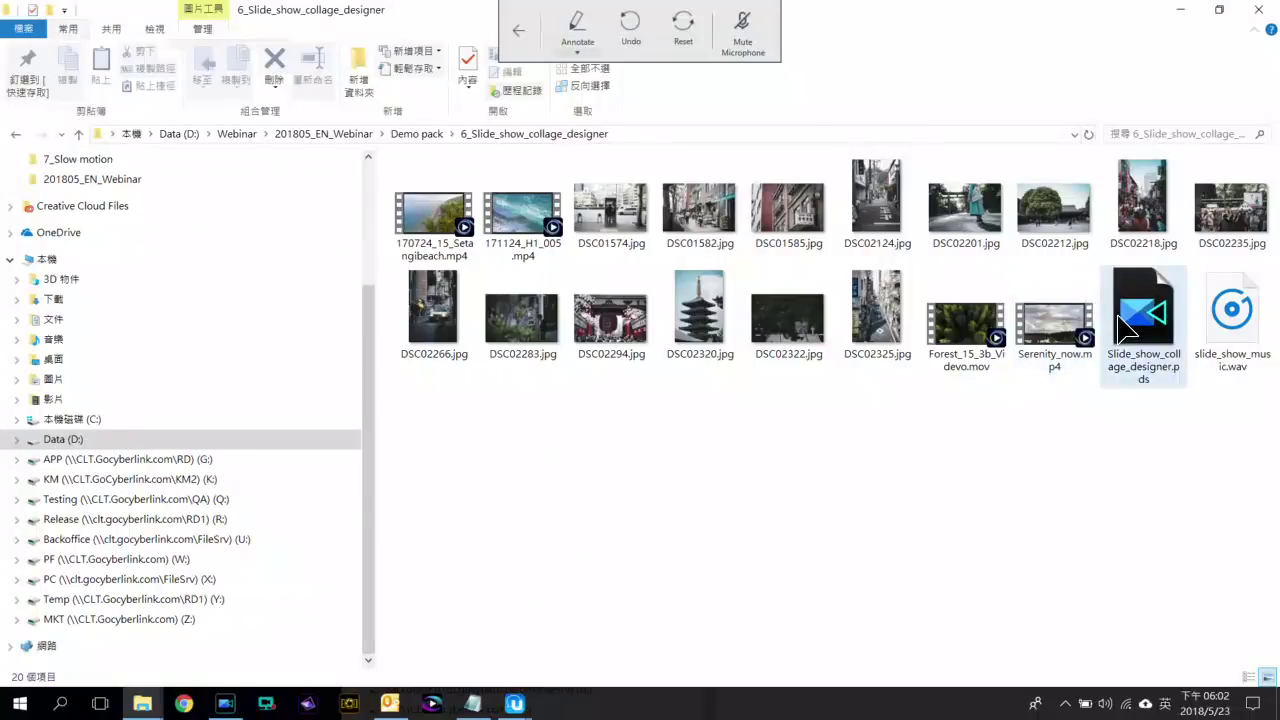
Open the Slow motion.pds project from the 7_Slow motion folder without merging its media into the current library
{"action": "key", "text": "alt+Up"}
{"action": "double_click", "coordinate": [938, 190]}
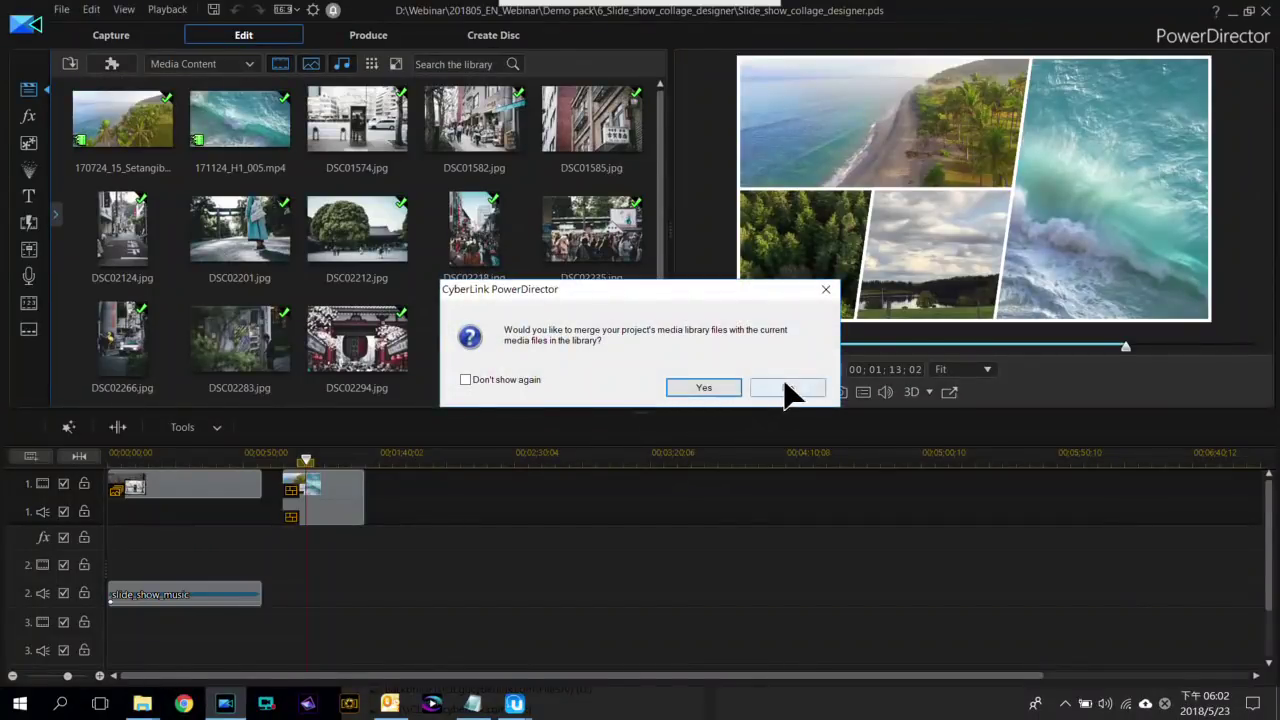
{"action": "left_click", "coordinate": [787, 388]}
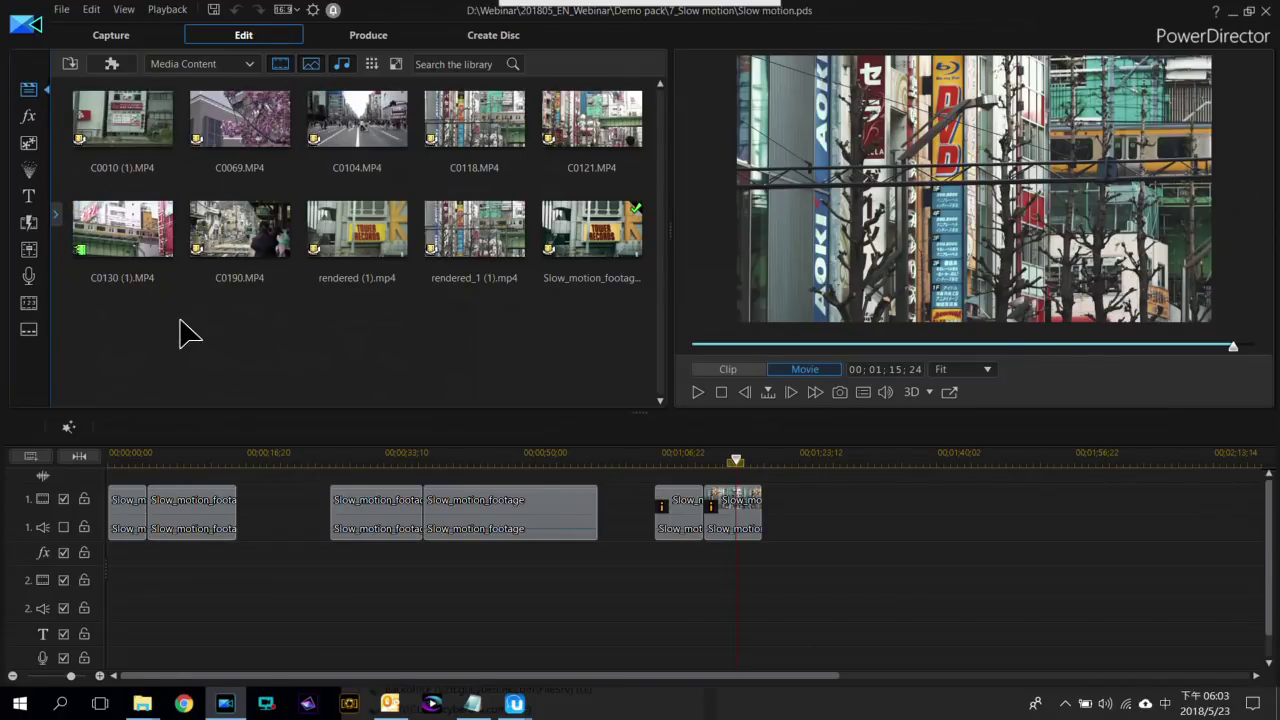
View the properties of the C0010 (1).MP4 and C0069.MP4 clips to compare their frame rates
{"action": "right_click", "coordinate": [125, 112]}
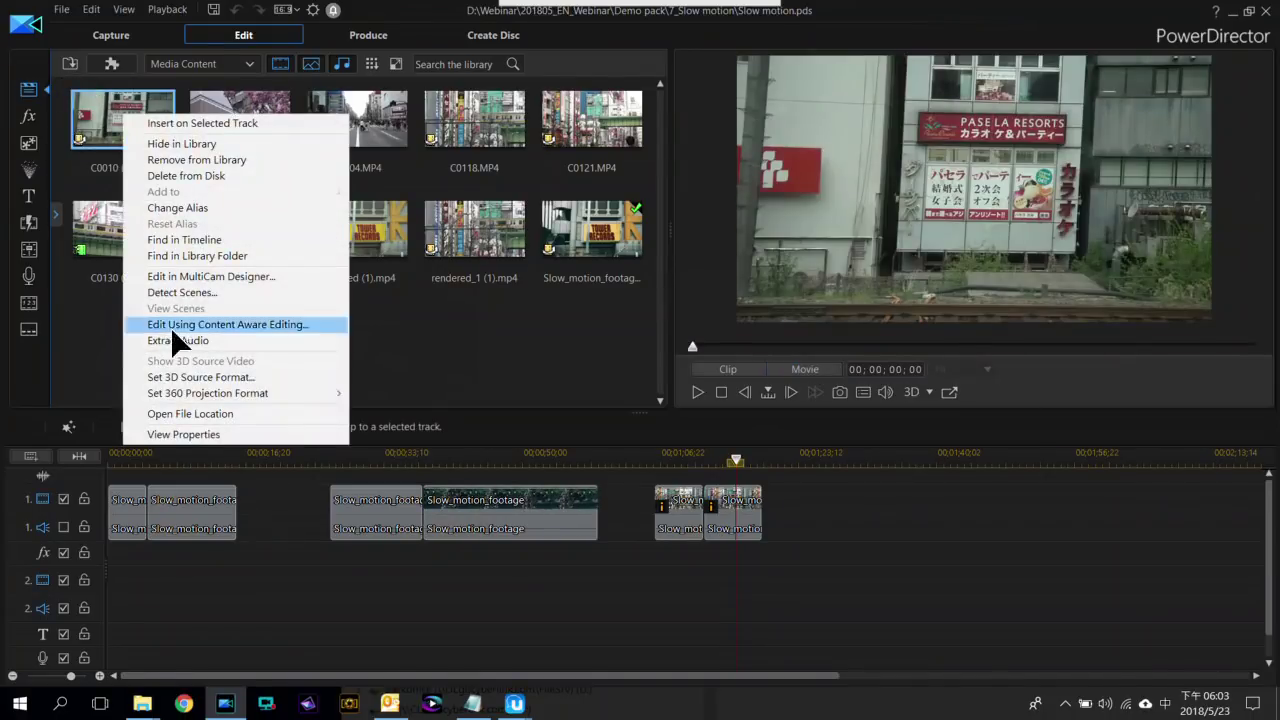
{"action": "left_click", "coordinate": [218, 436]}
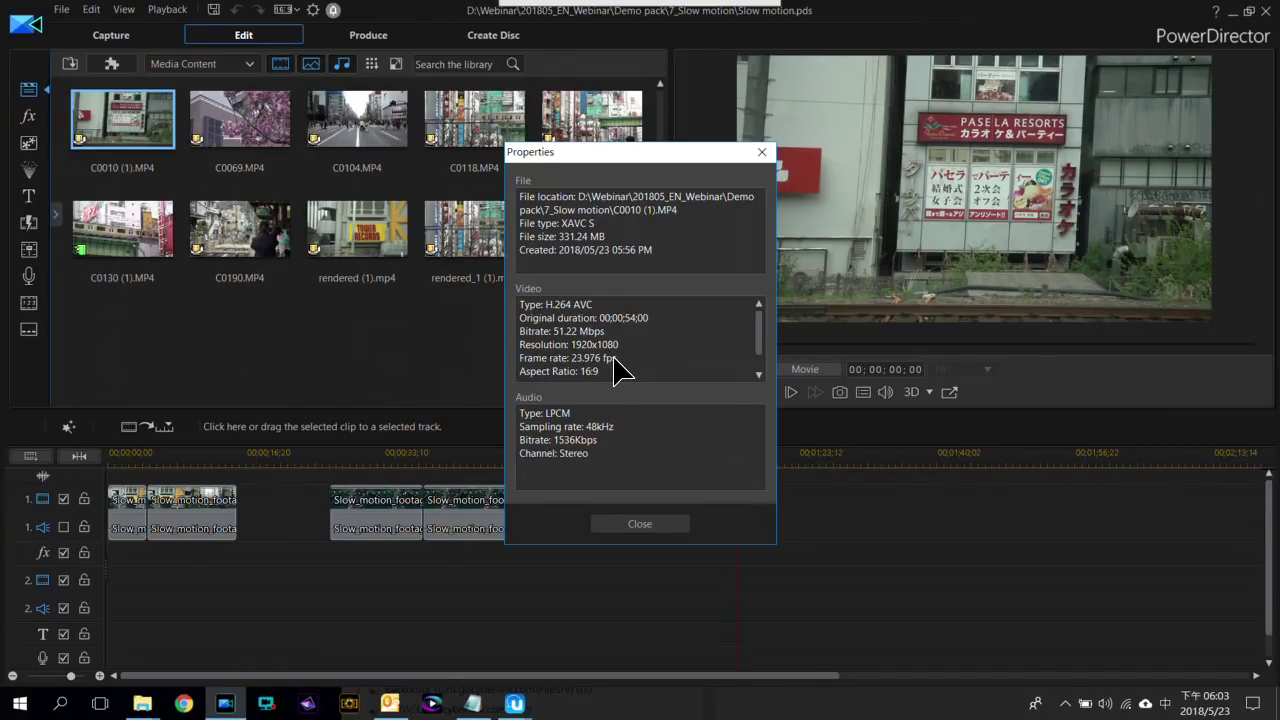
{"action": "left_click", "coordinate": [640, 520]}
{"action": "left_click", "coordinate": [248, 135]}
{"action": "right_click", "coordinate": [245, 130]}
{"action": "left_click", "coordinate": [300, 449]}
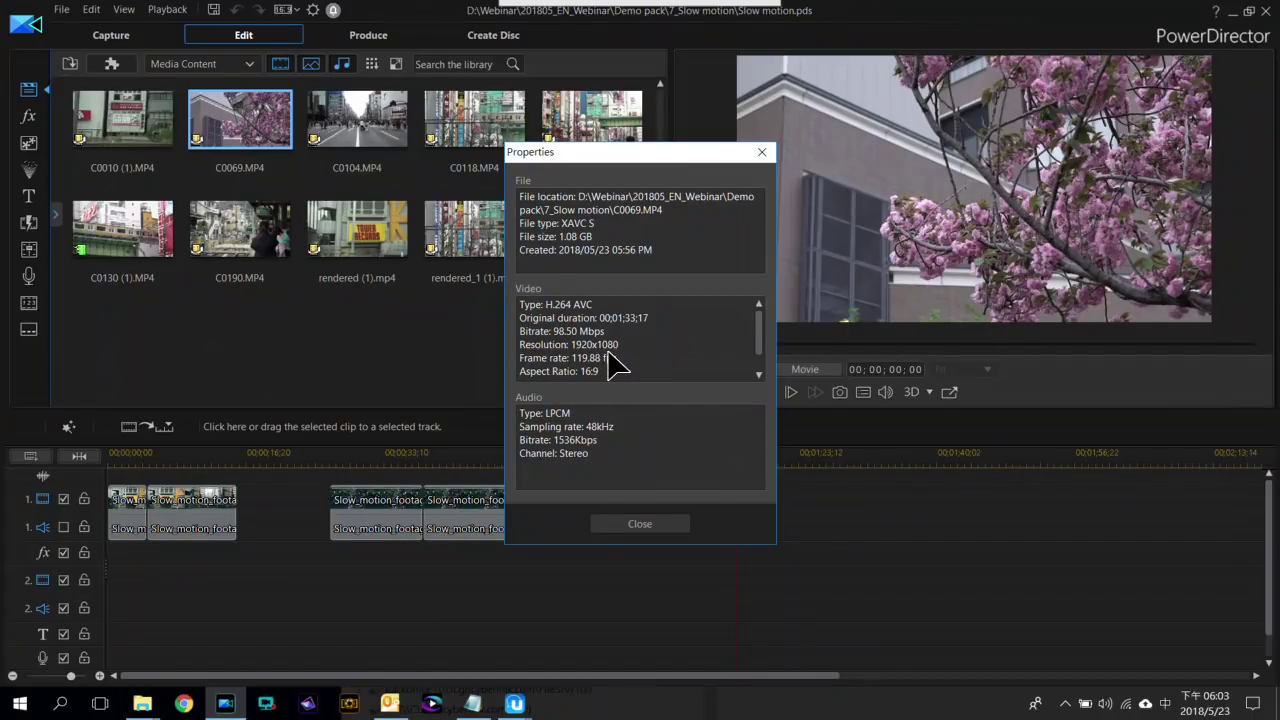
{"action": "left_click", "coordinate": [641, 527]}
Preview the first pair of slow-motion clips on track 1, playing the second clip from 00;00;05;00
{"action": "left_click", "coordinate": [123, 458]}
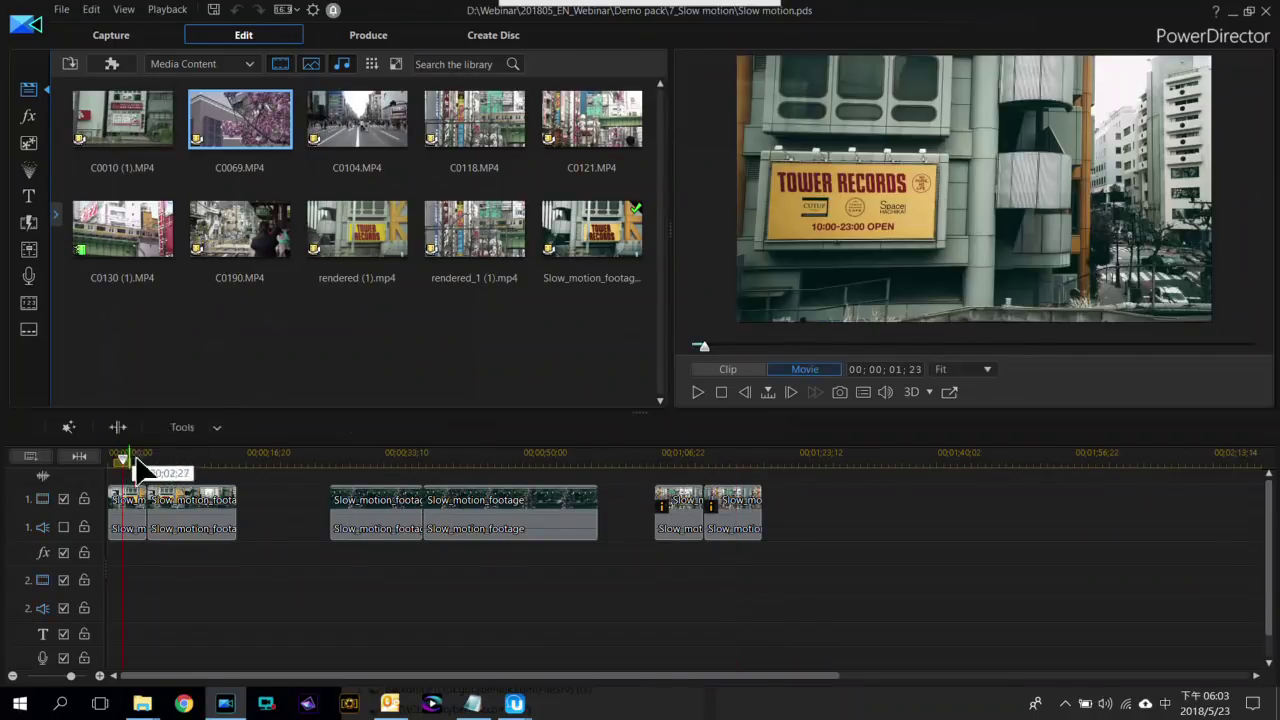
{"action": "left_click", "coordinate": [164, 459]}
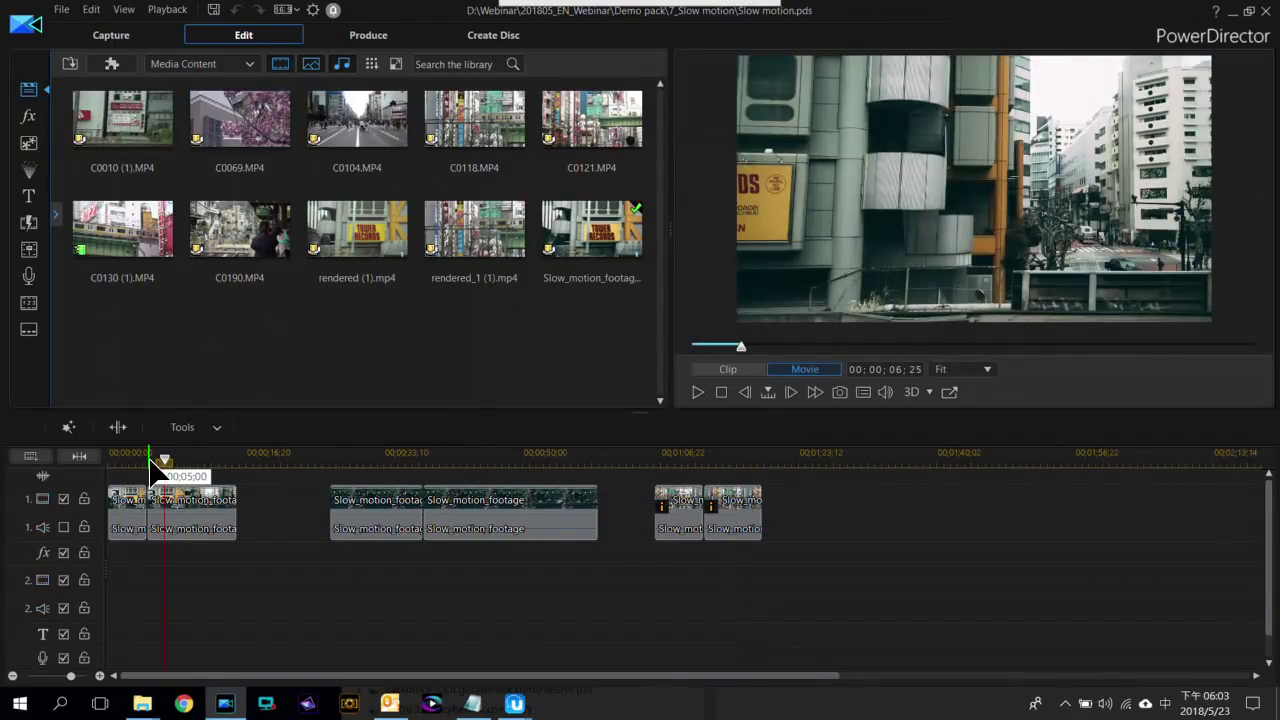
{"action": "left_click", "coordinate": [174, 498]}
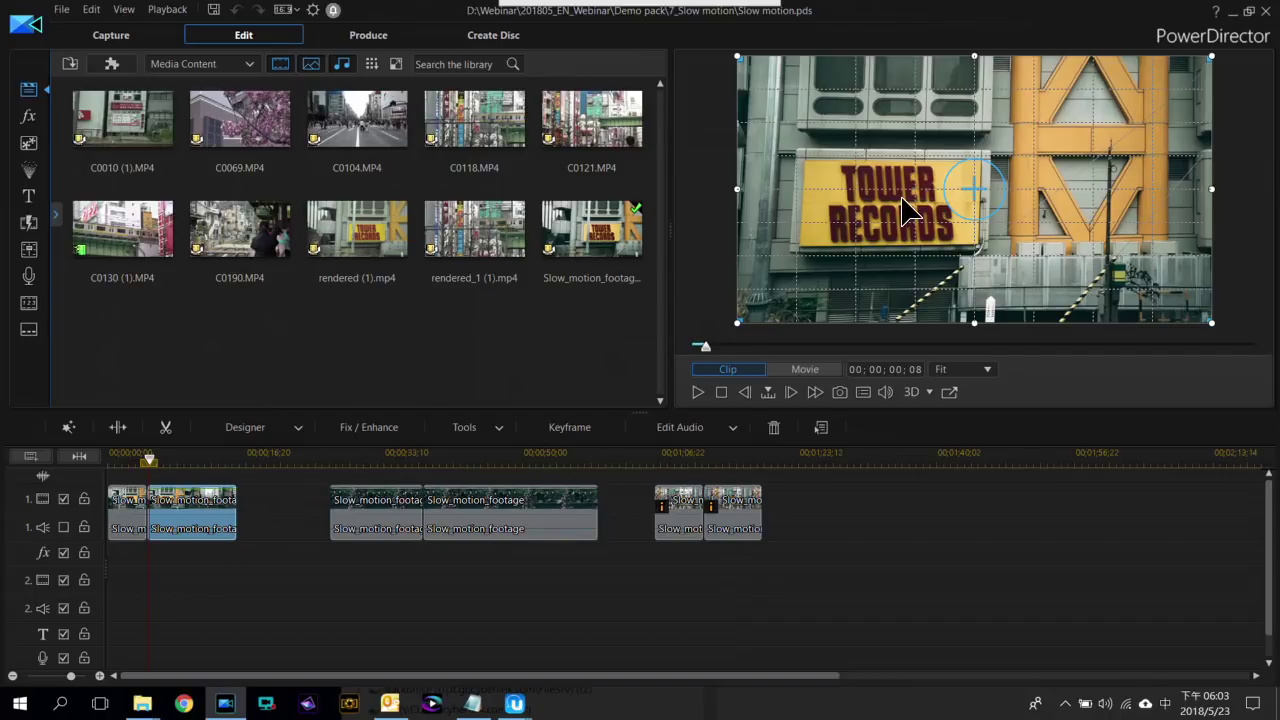
{"action": "left_click", "coordinate": [250, 568]}
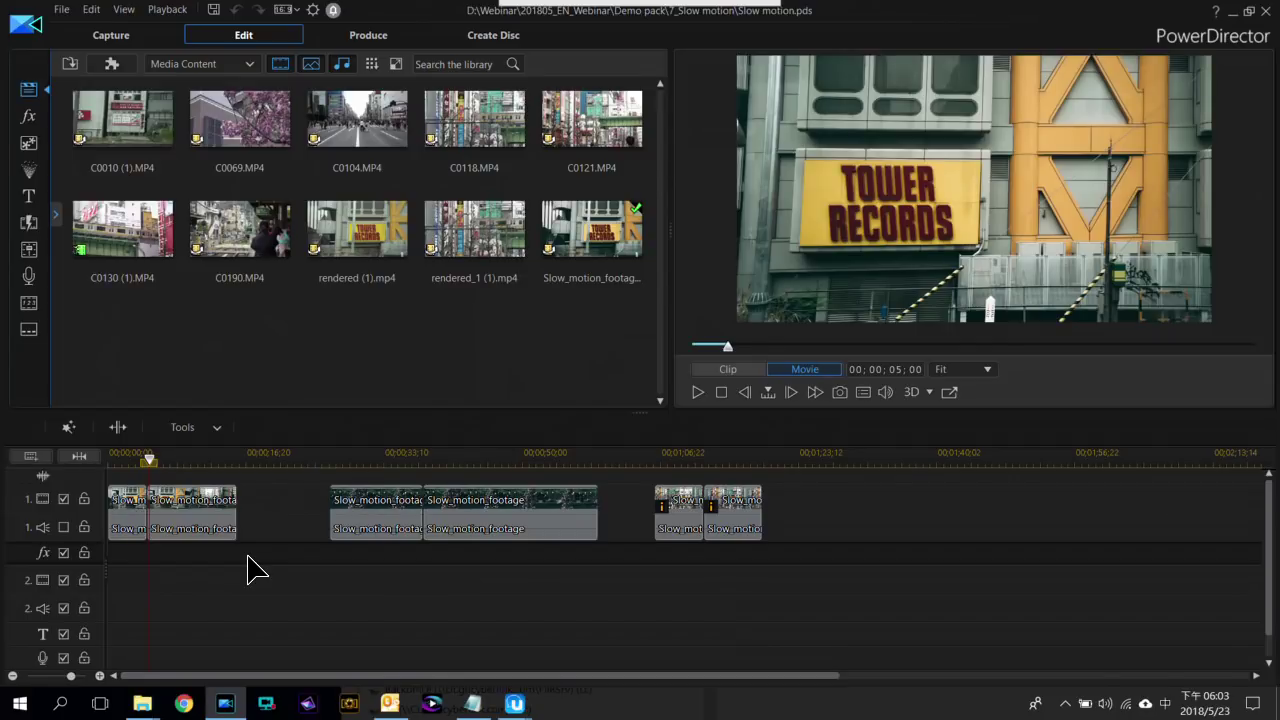
{"action": "key", "text": "space"}
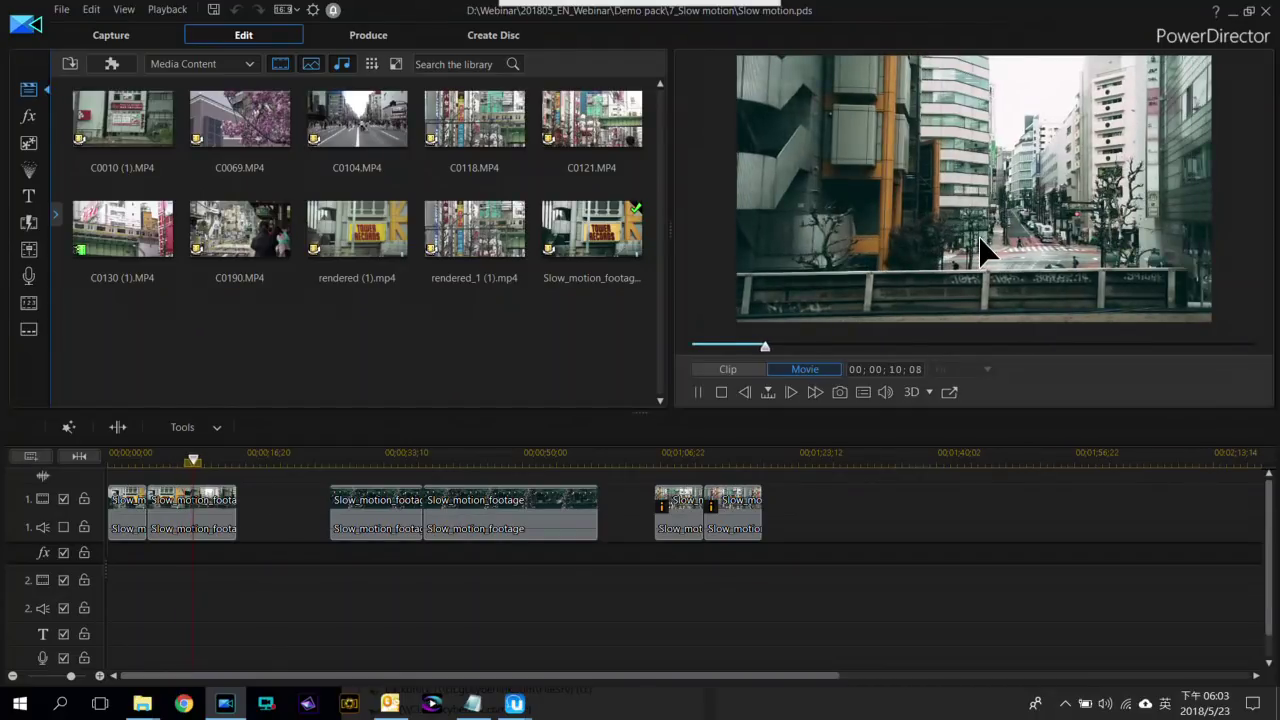
{"action": "key", "text": "space"}
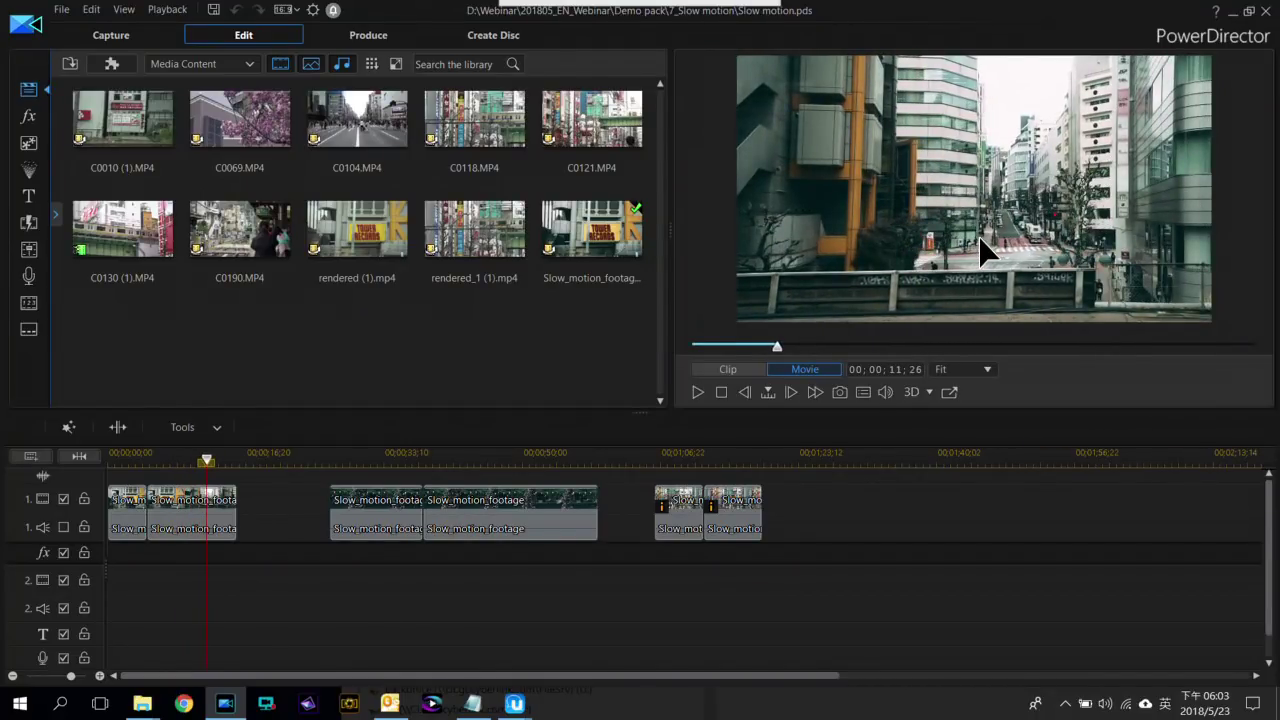
Play the second pair's cherry blossom slow-motion clip in full screen, replaying it from about 00;00;39;11, and return to the editor
{"action": "left_click", "coordinate": [222, 459]}
{"action": "left_click", "coordinate": [338, 463]}
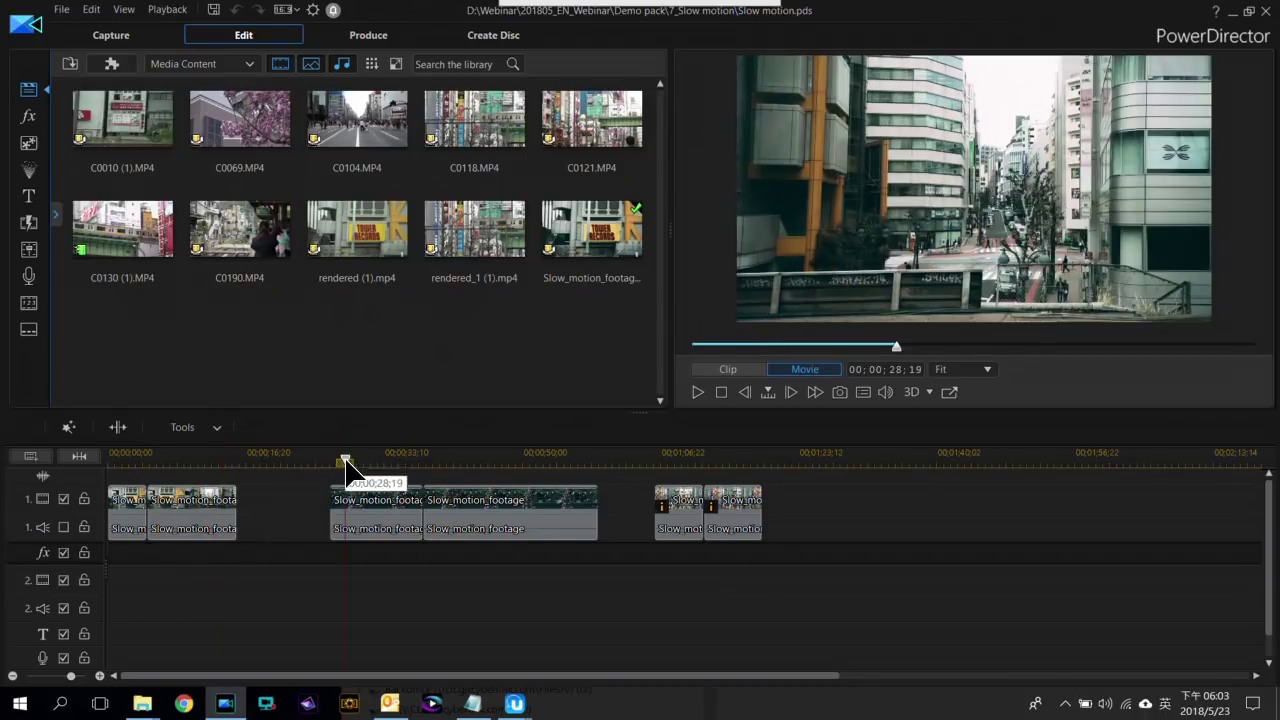
{"action": "left_click", "coordinate": [442, 462]}
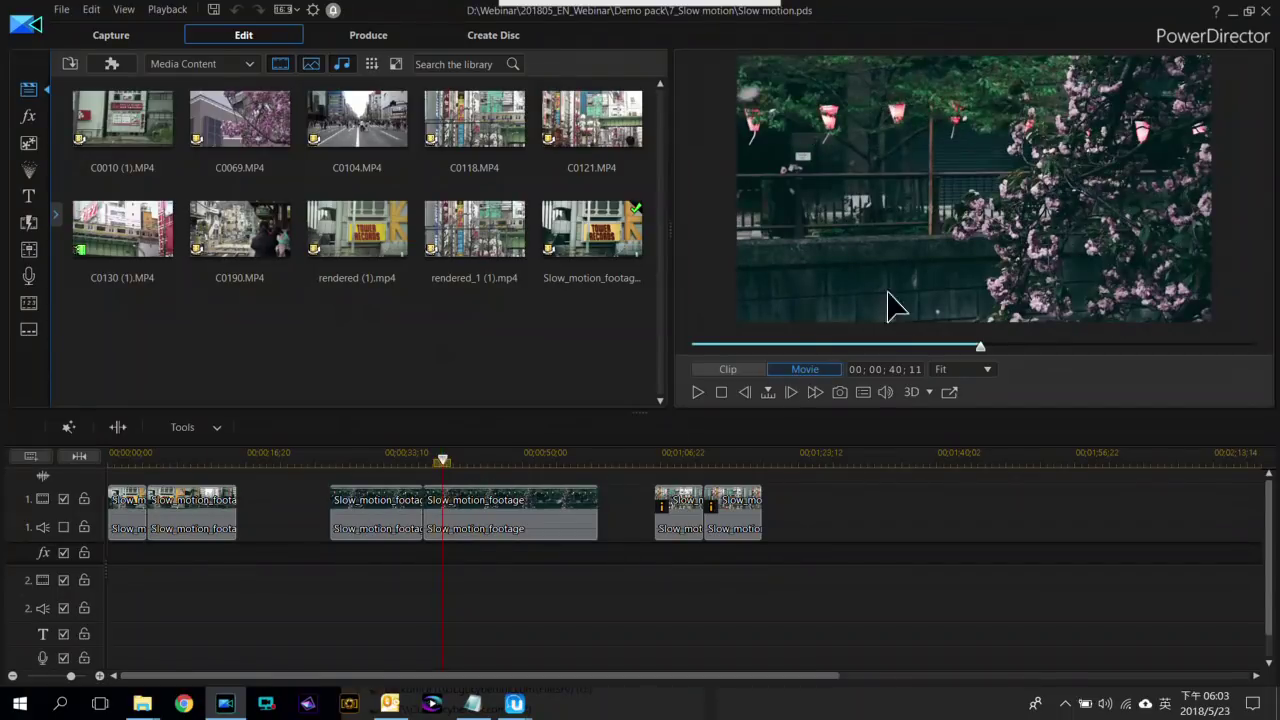
{"action": "double_click", "coordinate": [920, 295]}
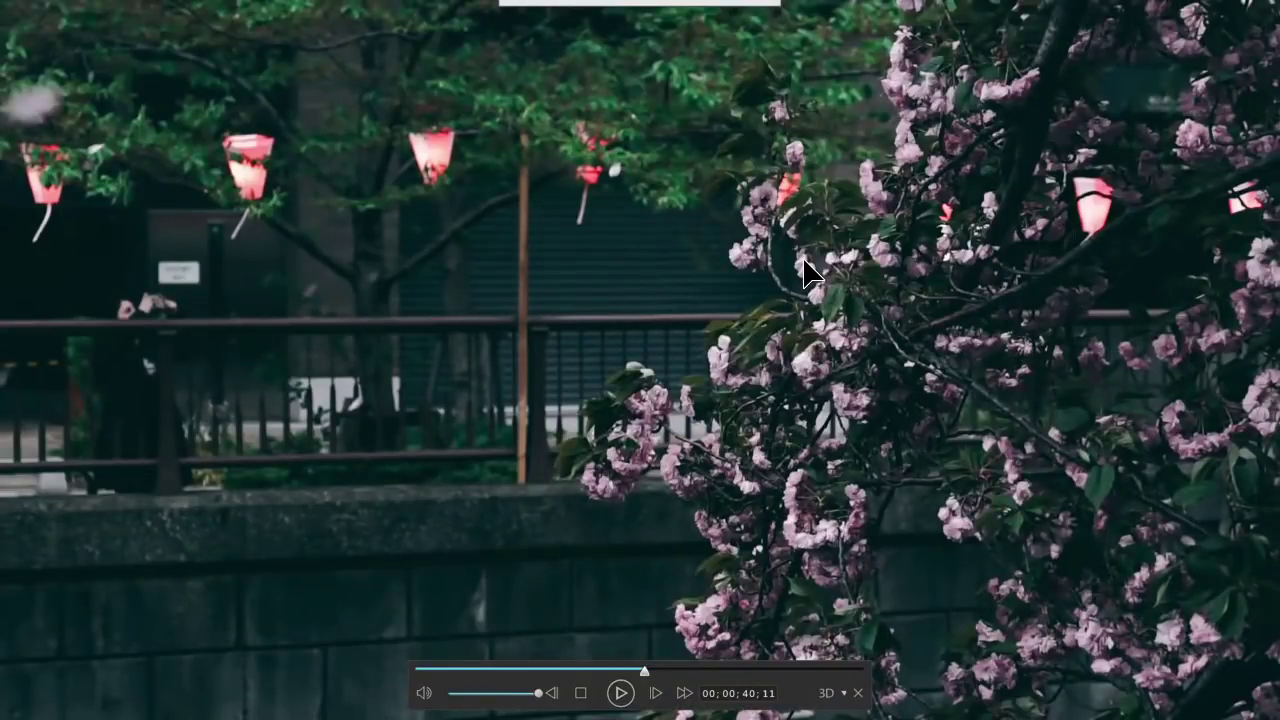
{"action": "key", "text": "space"}
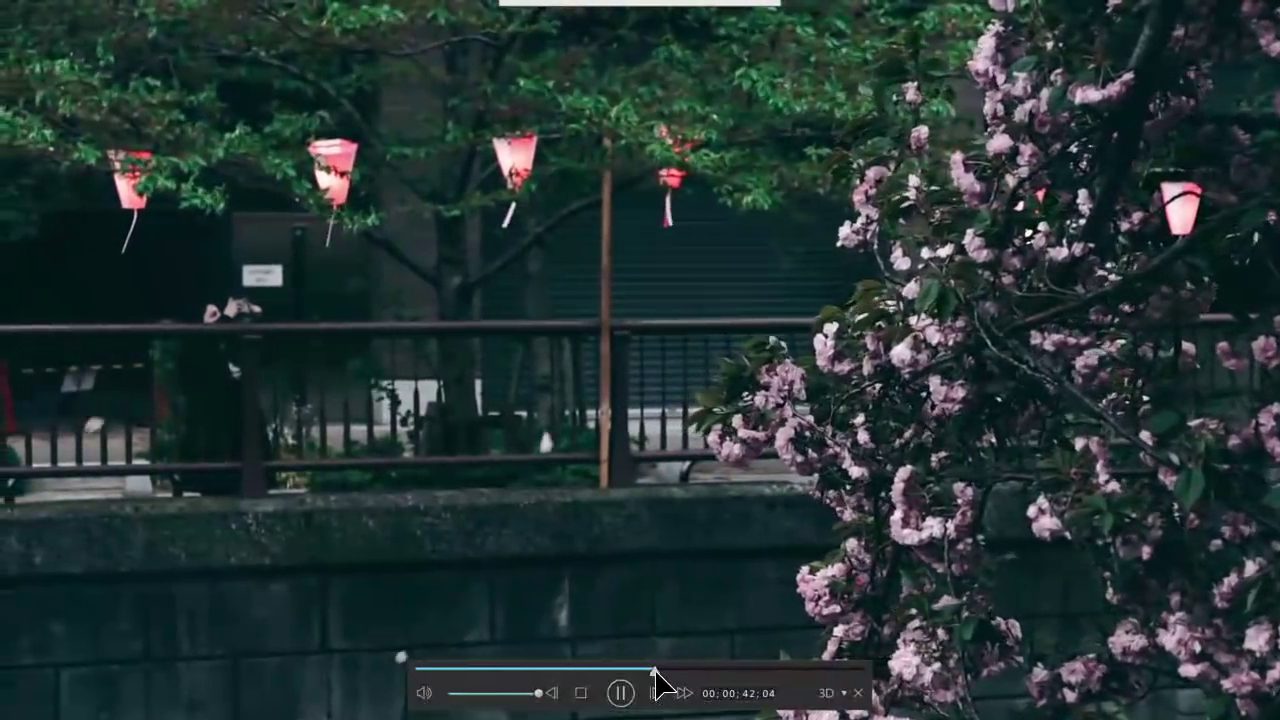
{"action": "left_click_drag", "start_coordinate": [657, 672], "coordinate": [640, 670]}
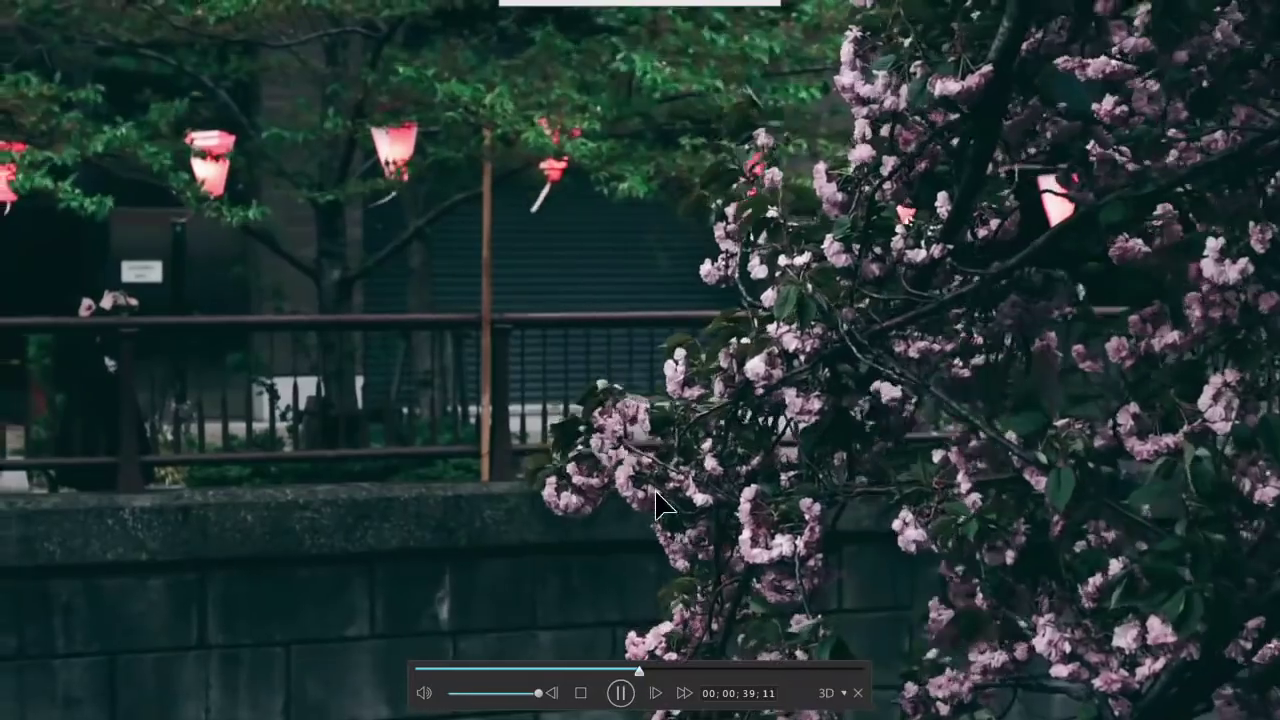
{"action": "left_click", "coordinate": [645, 668]}
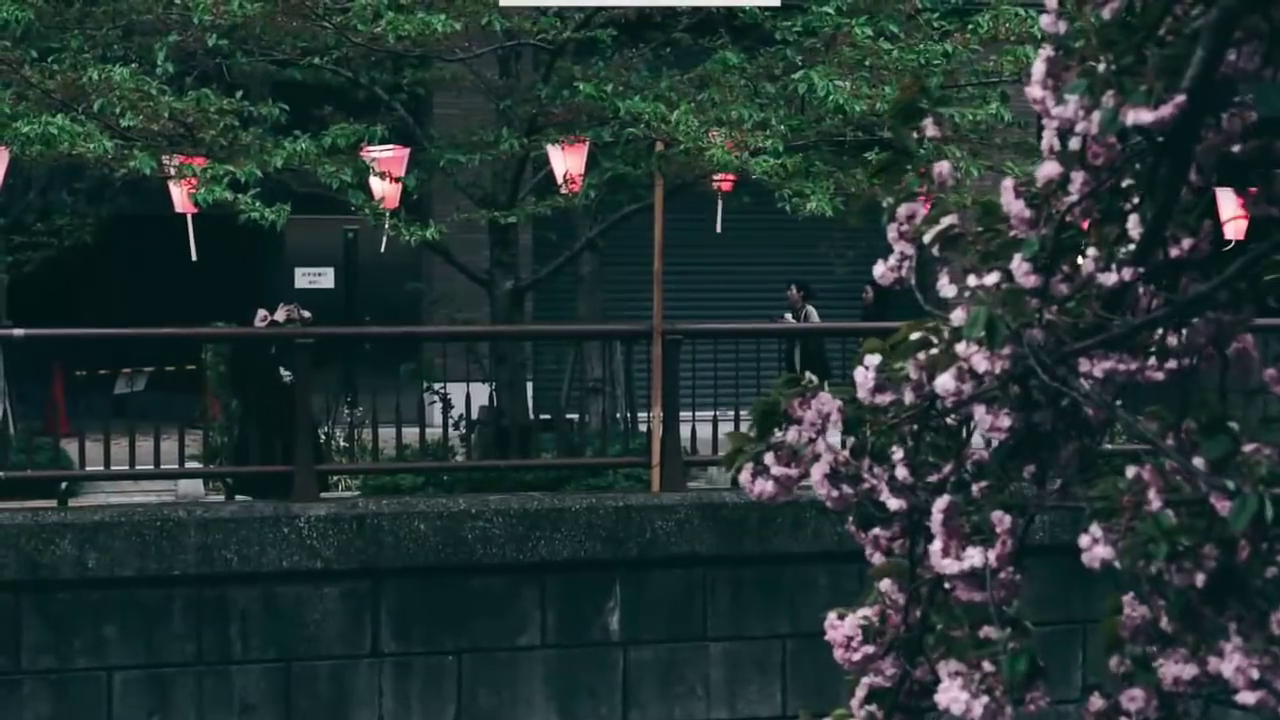
{"action": "key", "text": "Escape"}
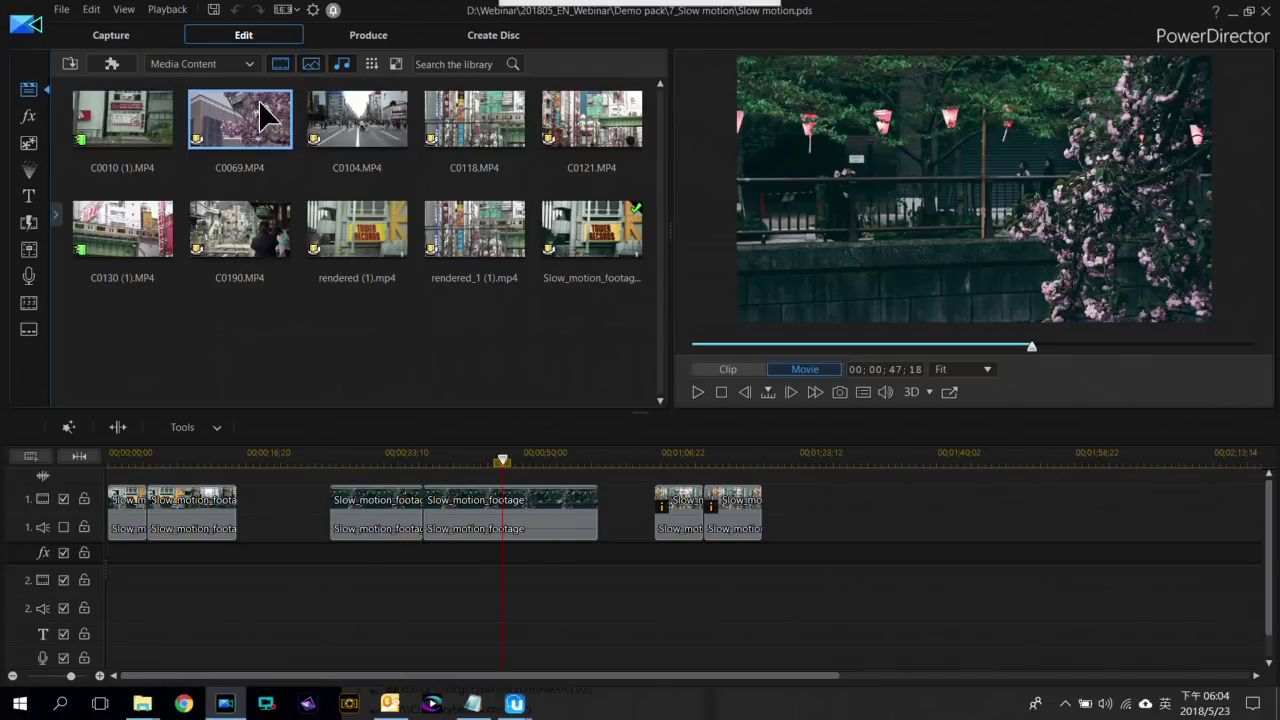
Place C0069.MP4 on track 1 after the last clip, starting at 00;01;23;14, and move the playhead to 00;01;43;02
{"action": "left_click_drag", "start_coordinate": [255, 120], "coordinate": [826, 506]}
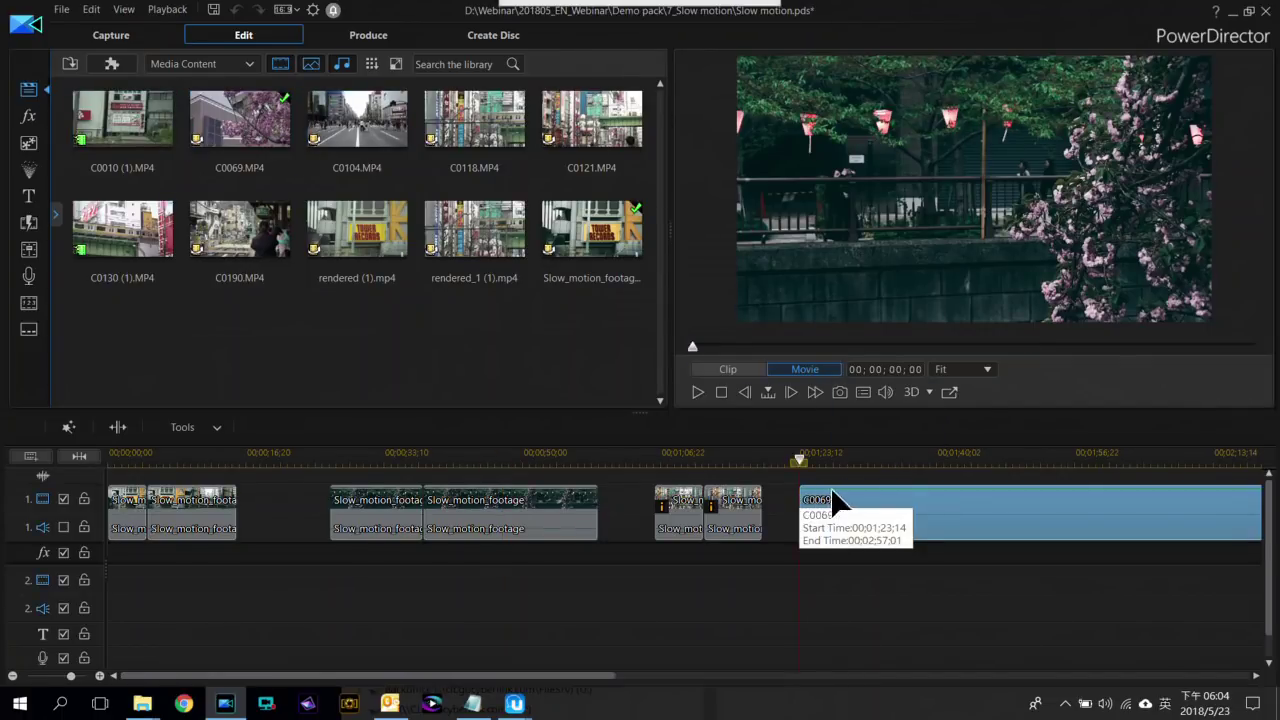
{"action": "scroll", "coordinate": [857, 571], "scroll_direction": "down", "scroll_amount": 3}
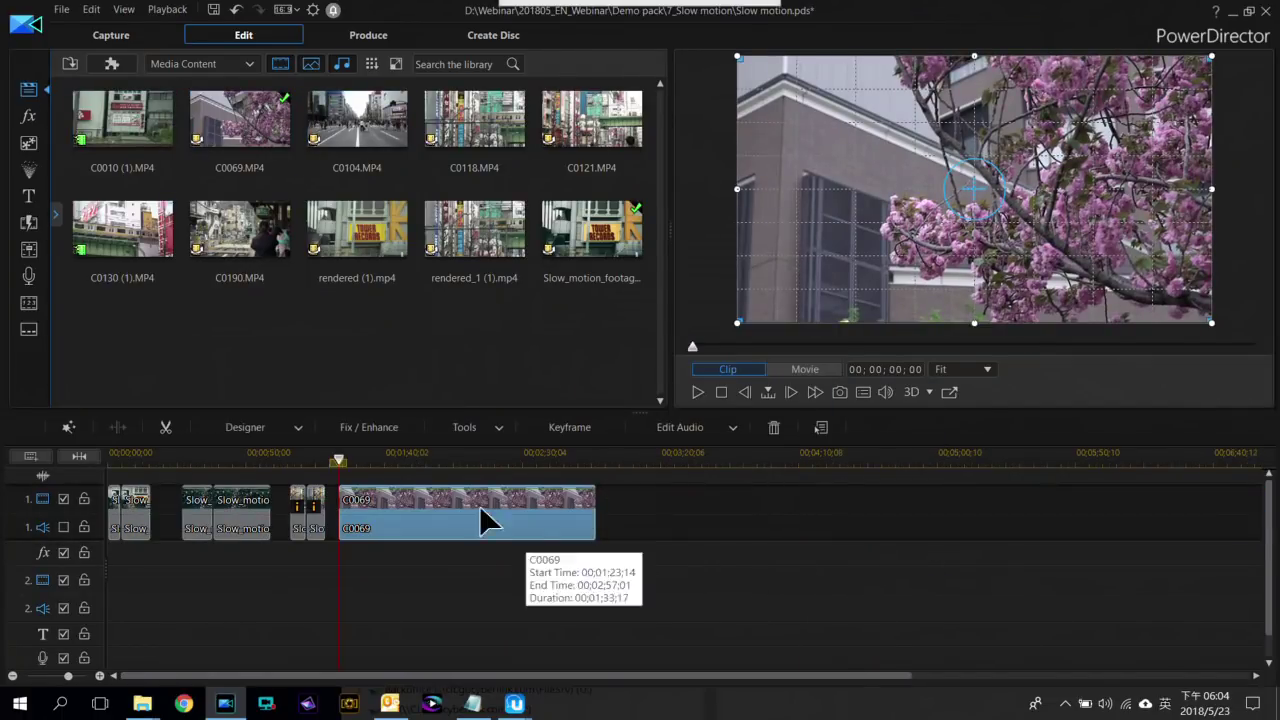
{"action": "left_click", "coordinate": [393, 461]}
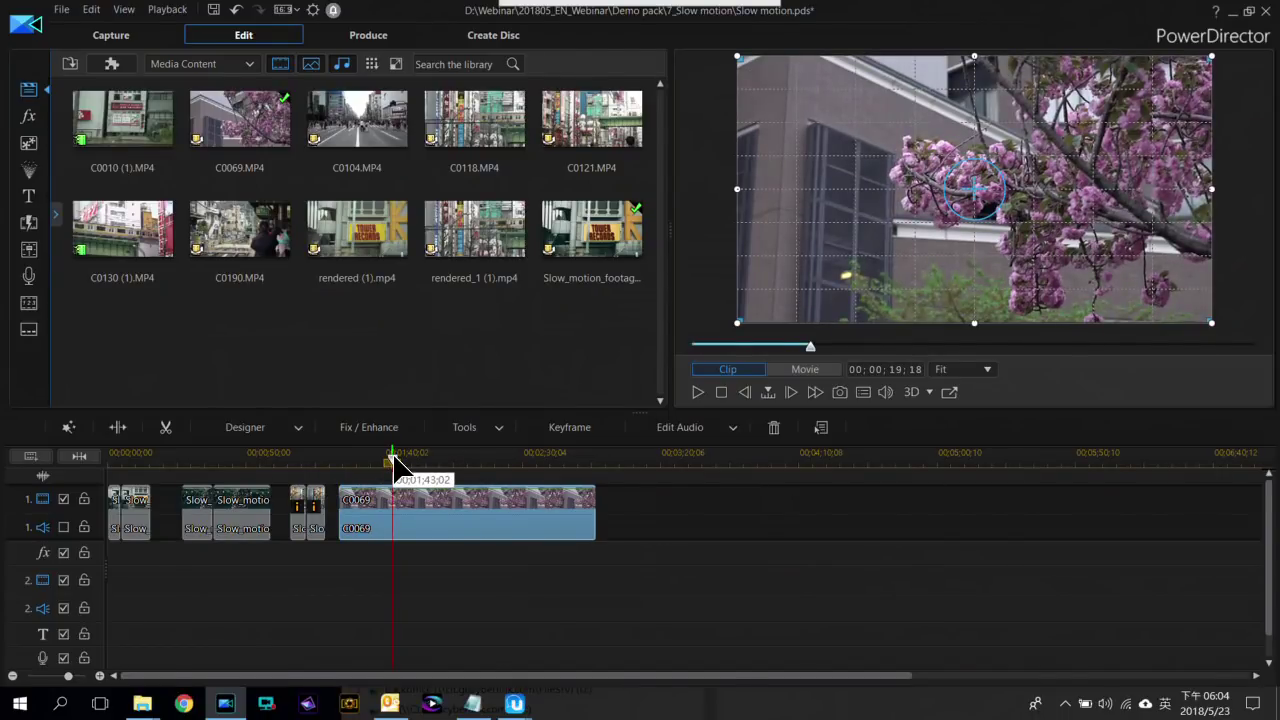
Look at the Video Speed option in the Power Tools settings for the C0069 clip and close the settings
{"action": "left_click", "coordinate": [490, 430]}
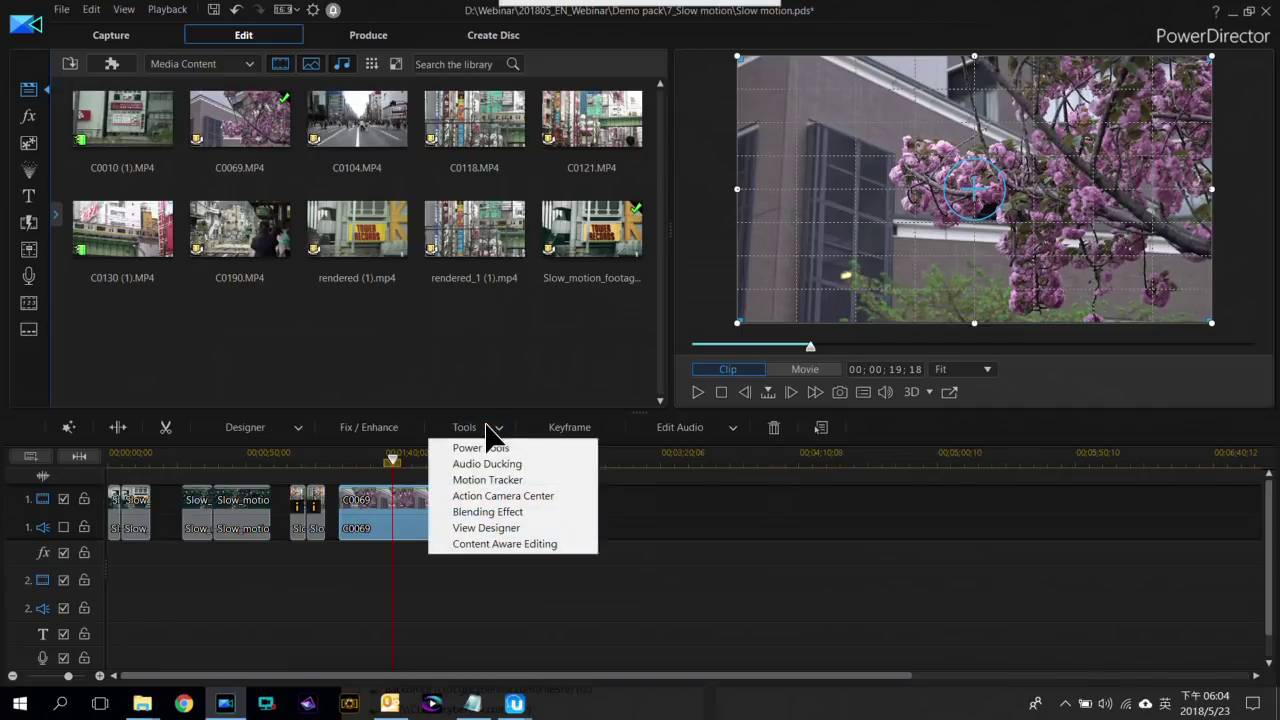
{"action": "left_click", "coordinate": [486, 446]}
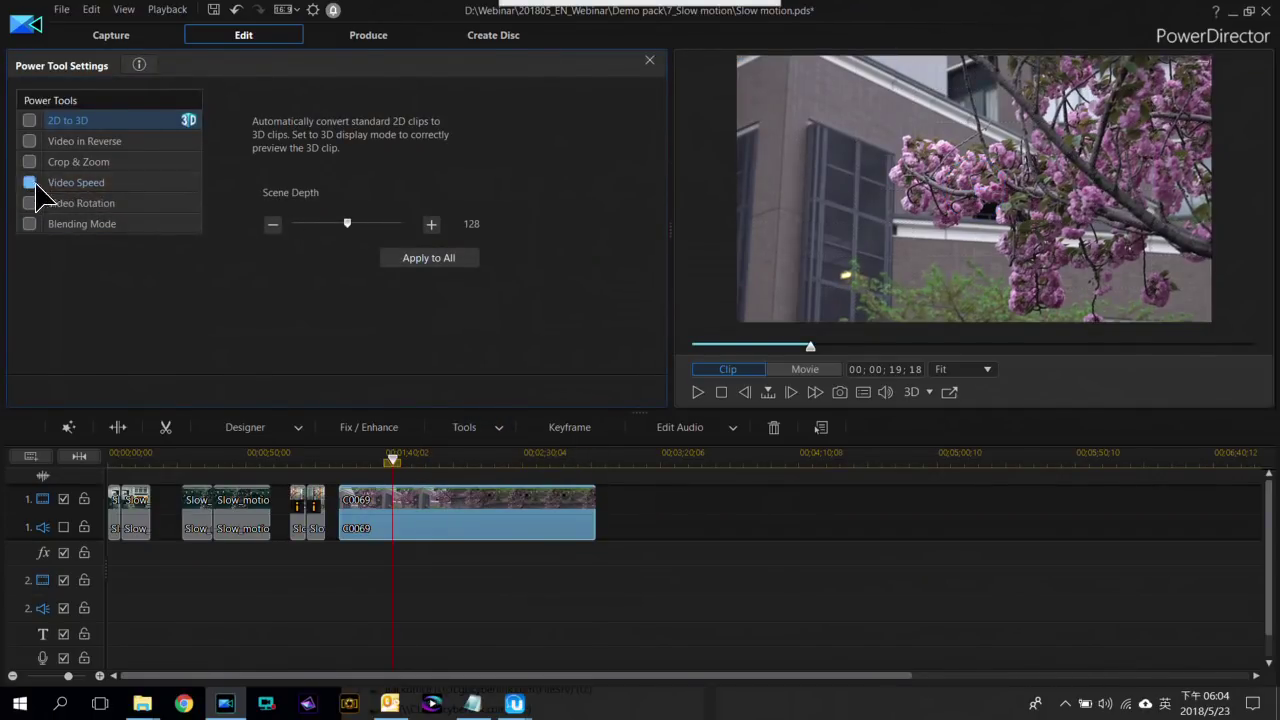
{"action": "left_click", "coordinate": [649, 60]}
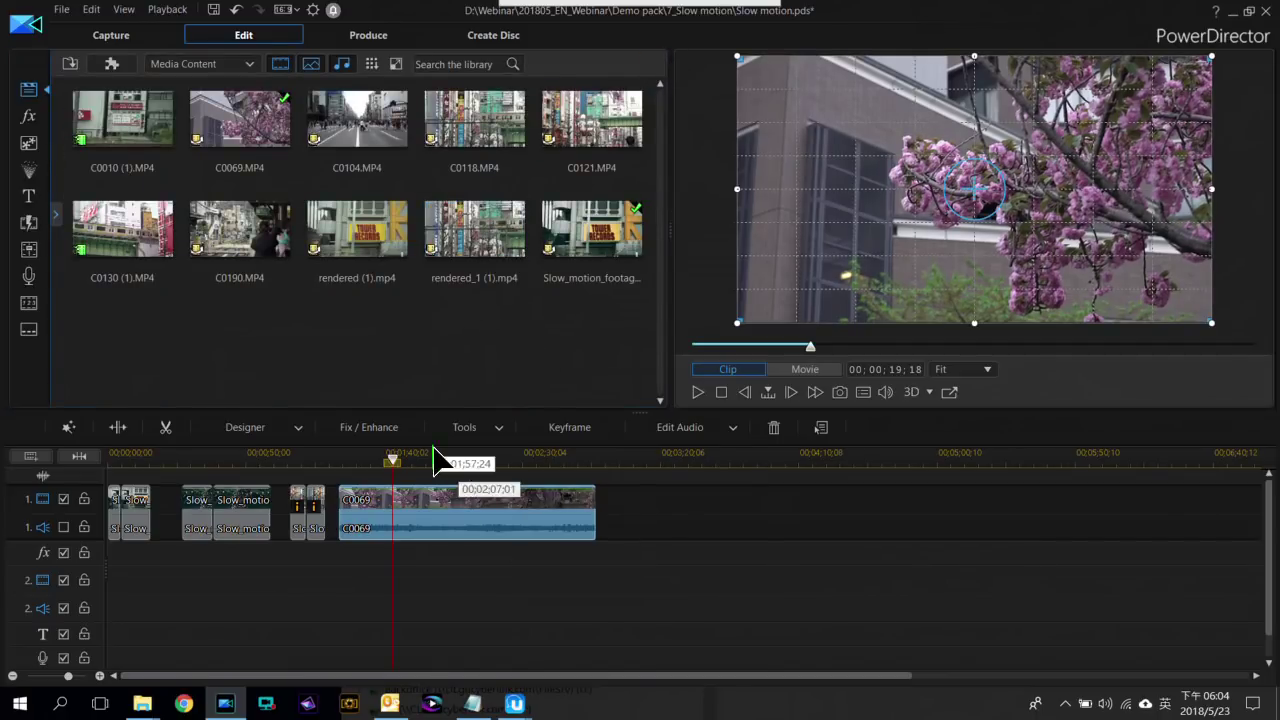
Create a time shift segment on C0069 in the Action Camera Center, starting at about 00;00;25;03 and lasting 00;00;19;12
{"action": "left_click", "coordinate": [488, 432]}
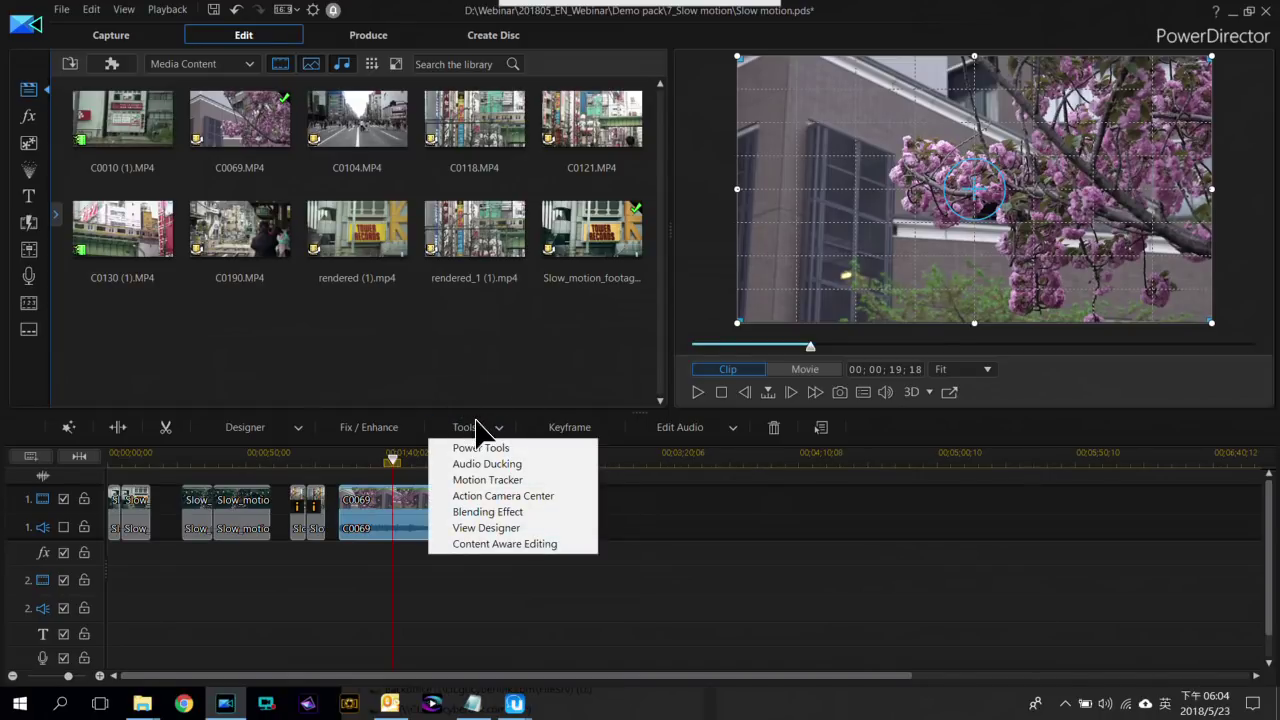
{"action": "left_click", "coordinate": [557, 498]}
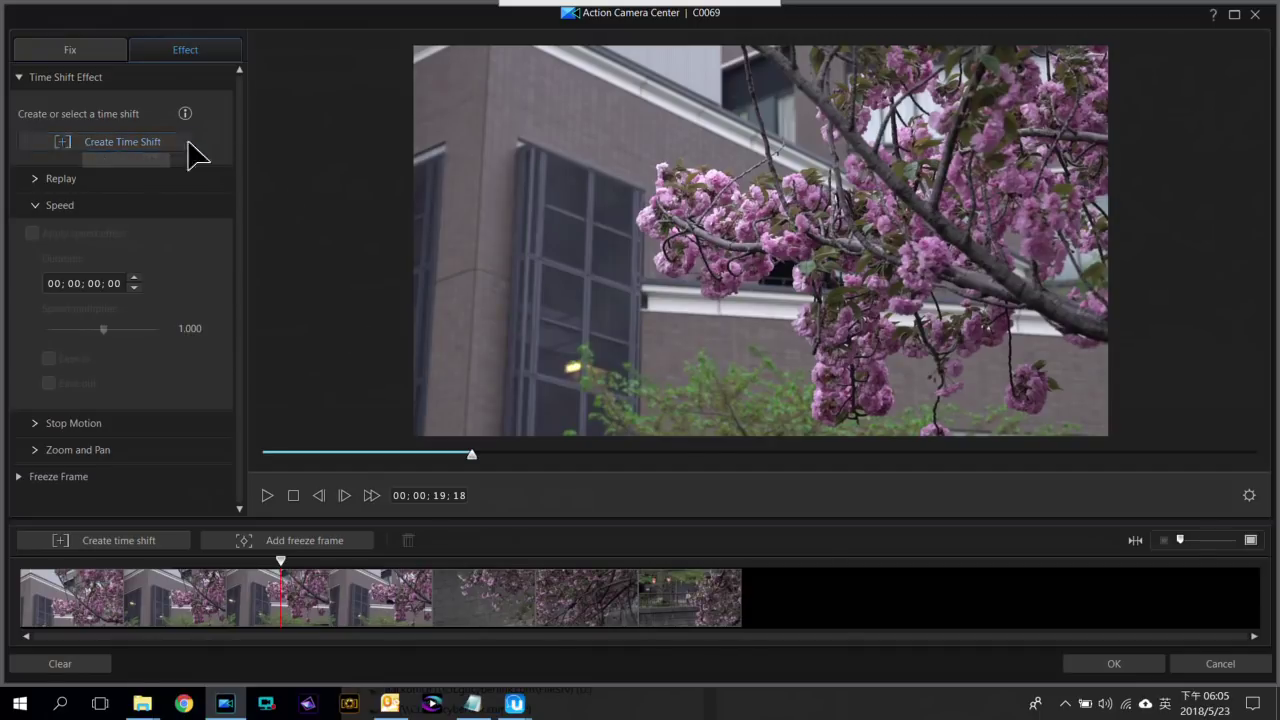
{"action": "left_click", "coordinate": [158, 142]}
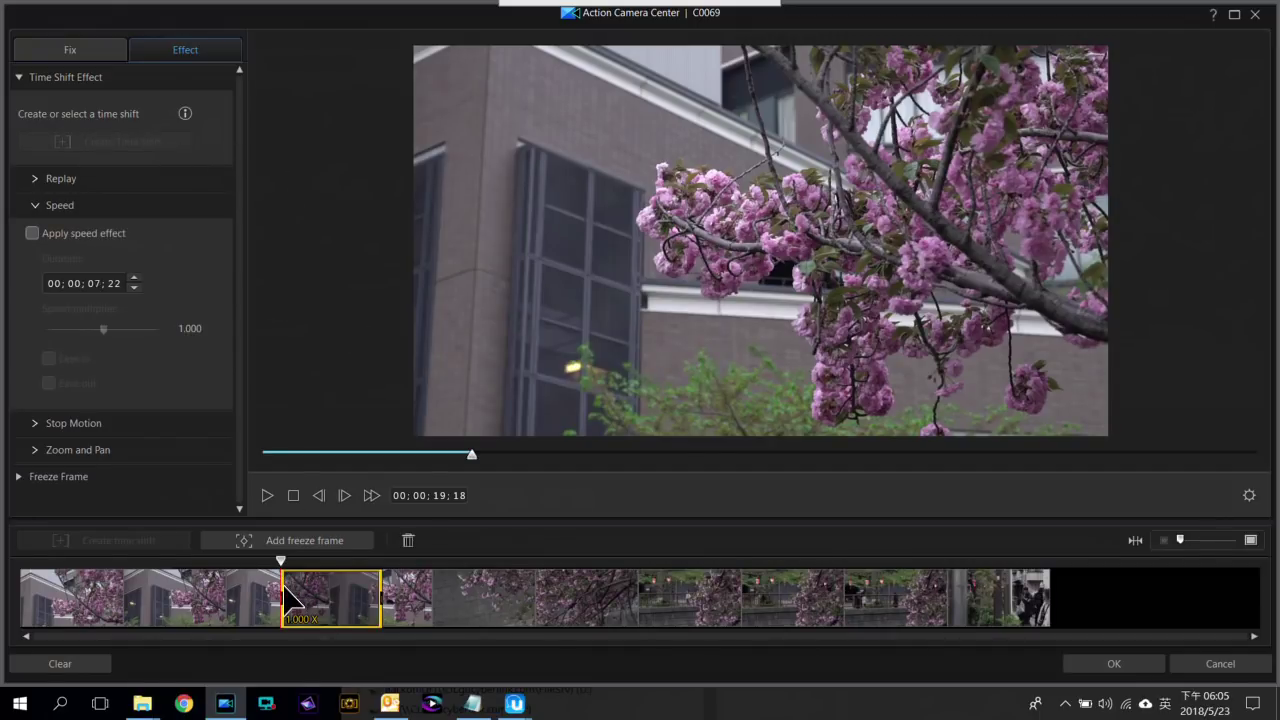
{"action": "left_click_drag", "start_coordinate": [287, 600], "coordinate": [258, 600]}
{"action": "left_click", "coordinate": [398, 603]}
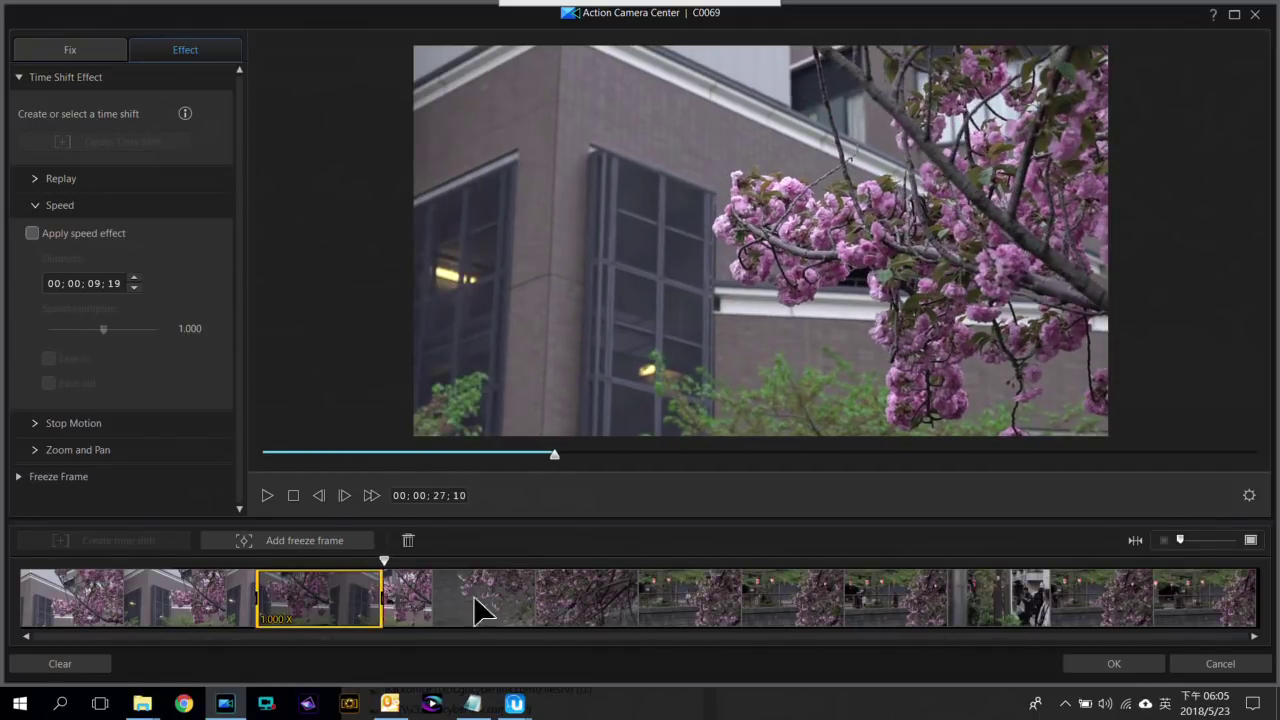
{"action": "left_click_drag", "start_coordinate": [382, 600], "coordinate": [610, 600]}
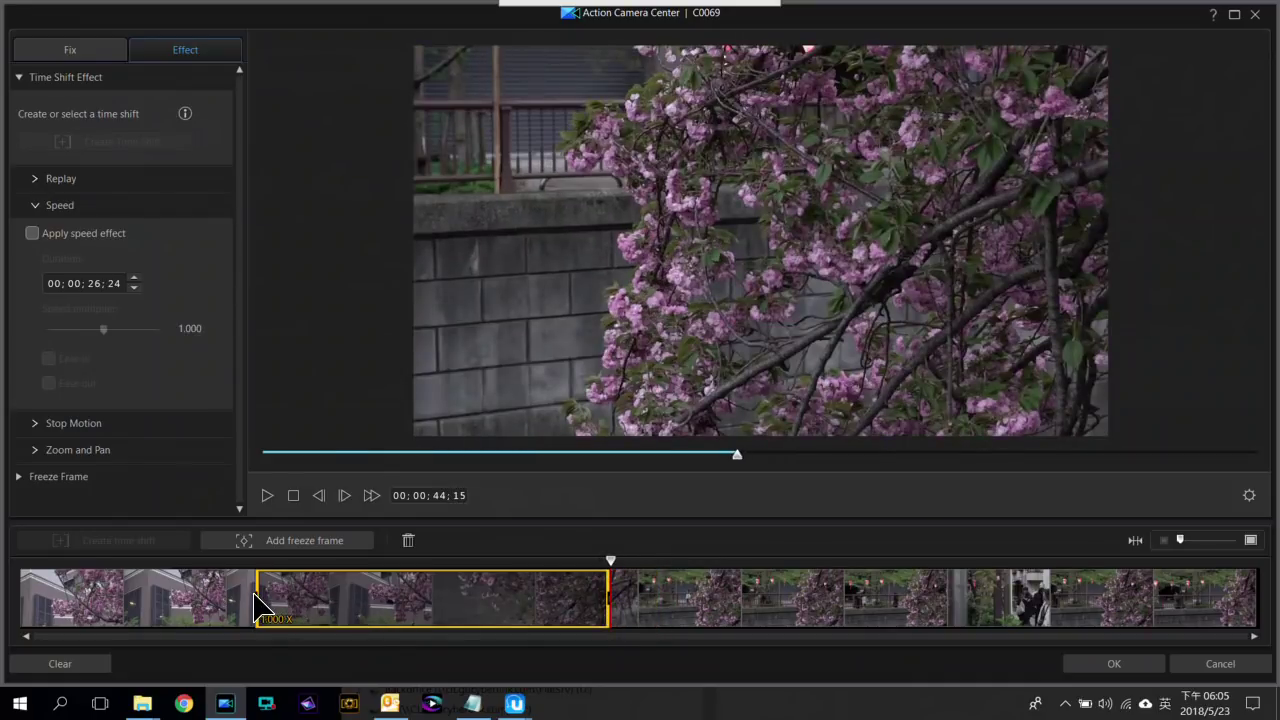
{"action": "left_click_drag", "start_coordinate": [256, 605], "coordinate": [357, 603]}
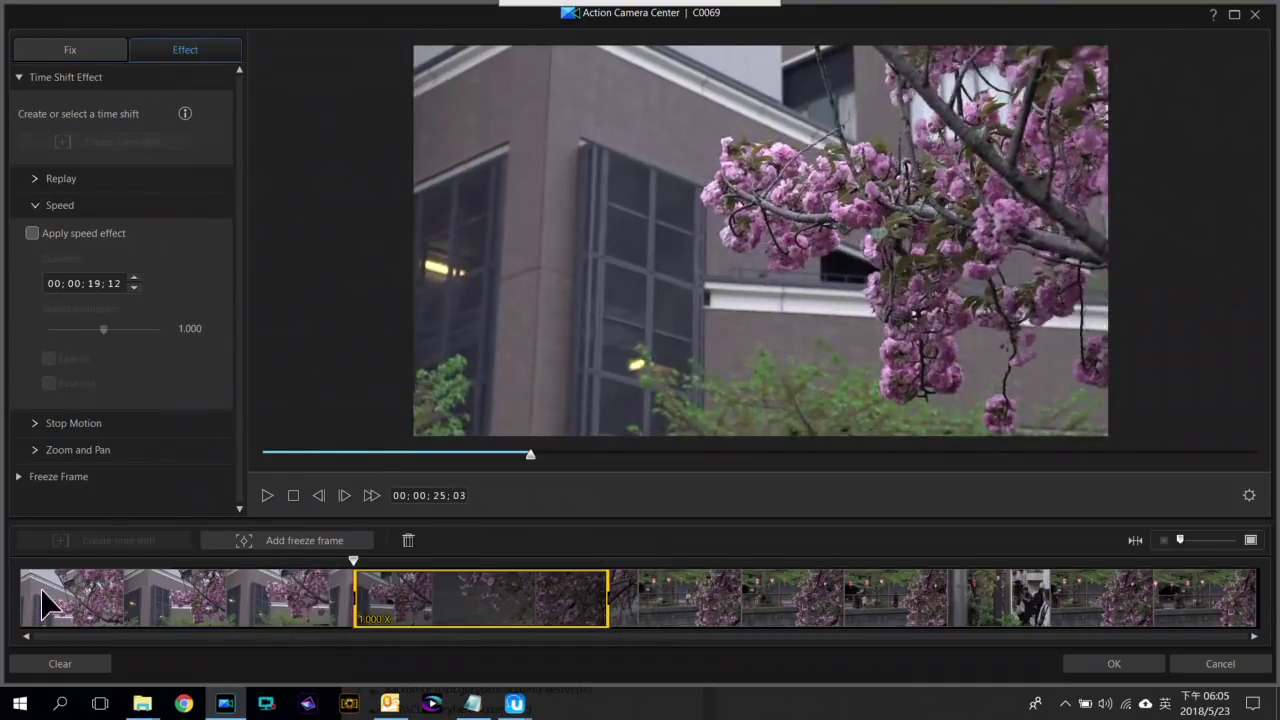
Preview the C0069 footage from the beginning, before and after the time shift segment
{"action": "left_click", "coordinate": [45, 598]}
{"action": "left_click_drag", "start_coordinate": [42, 563], "coordinate": [10, 570]}
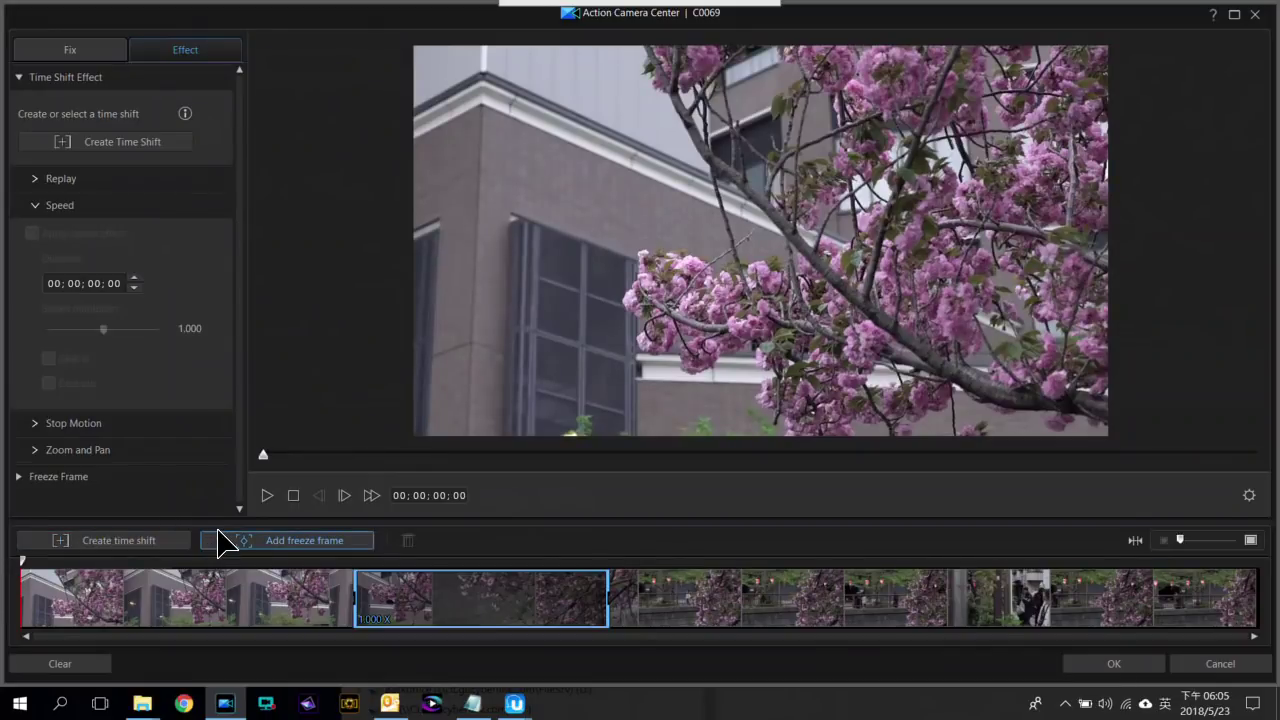
{"action": "left_click", "coordinate": [371, 603]}
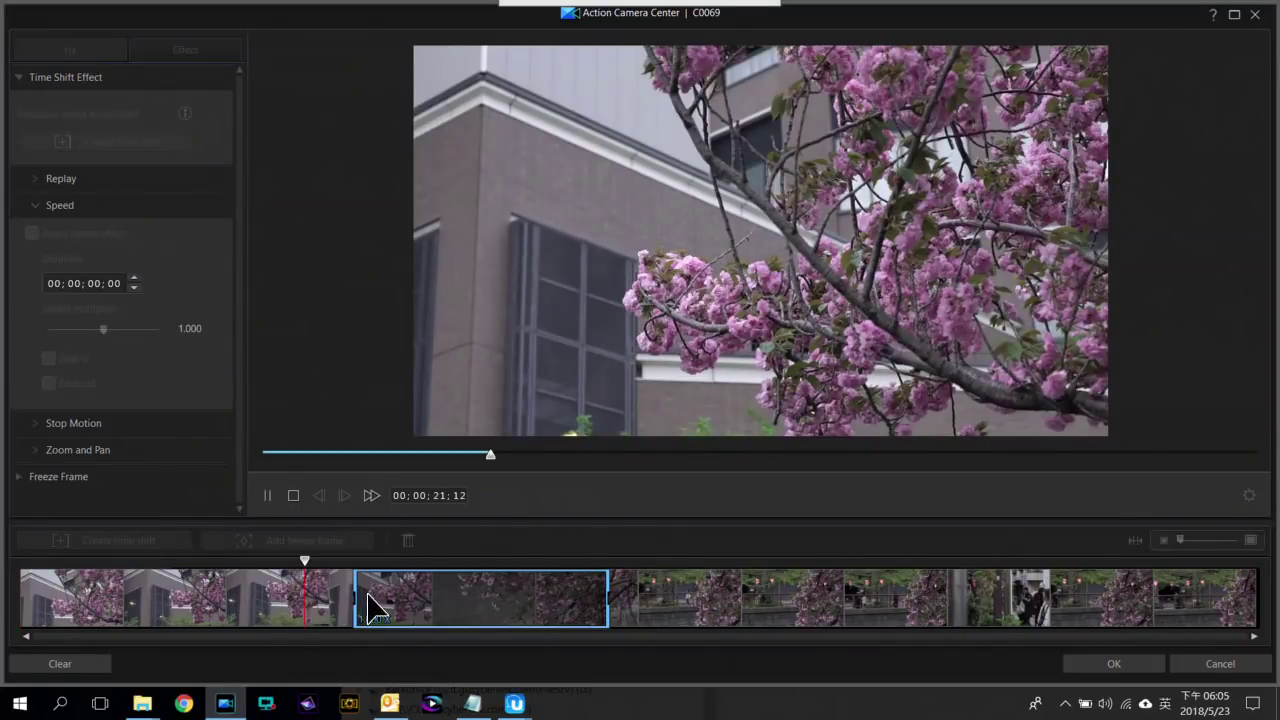
{"action": "left_click", "coordinate": [670, 598]}
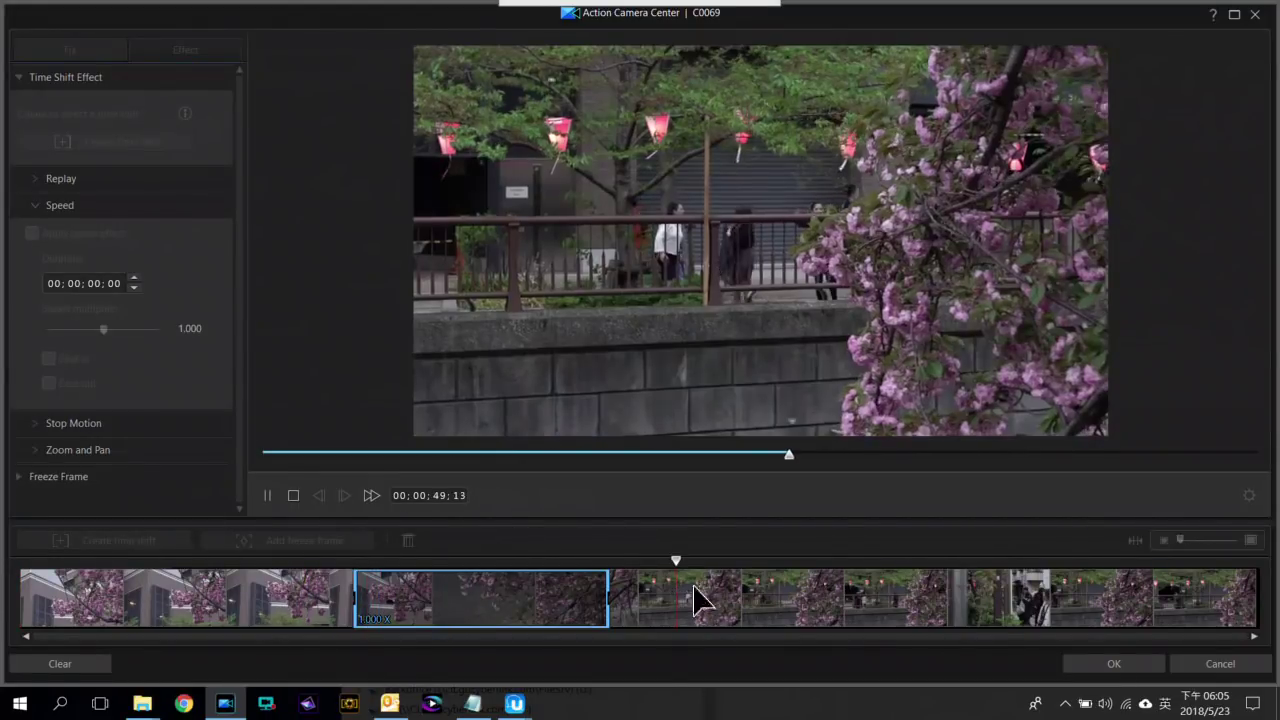
{"action": "key", "text": "space"}
{"action": "left_click", "coordinate": [641, 600]}
Adjust both ends of the time shift segment so it starts at 00;00;55;01 and lasts 00;00;12;28
{"action": "left_click", "coordinate": [510, 602]}
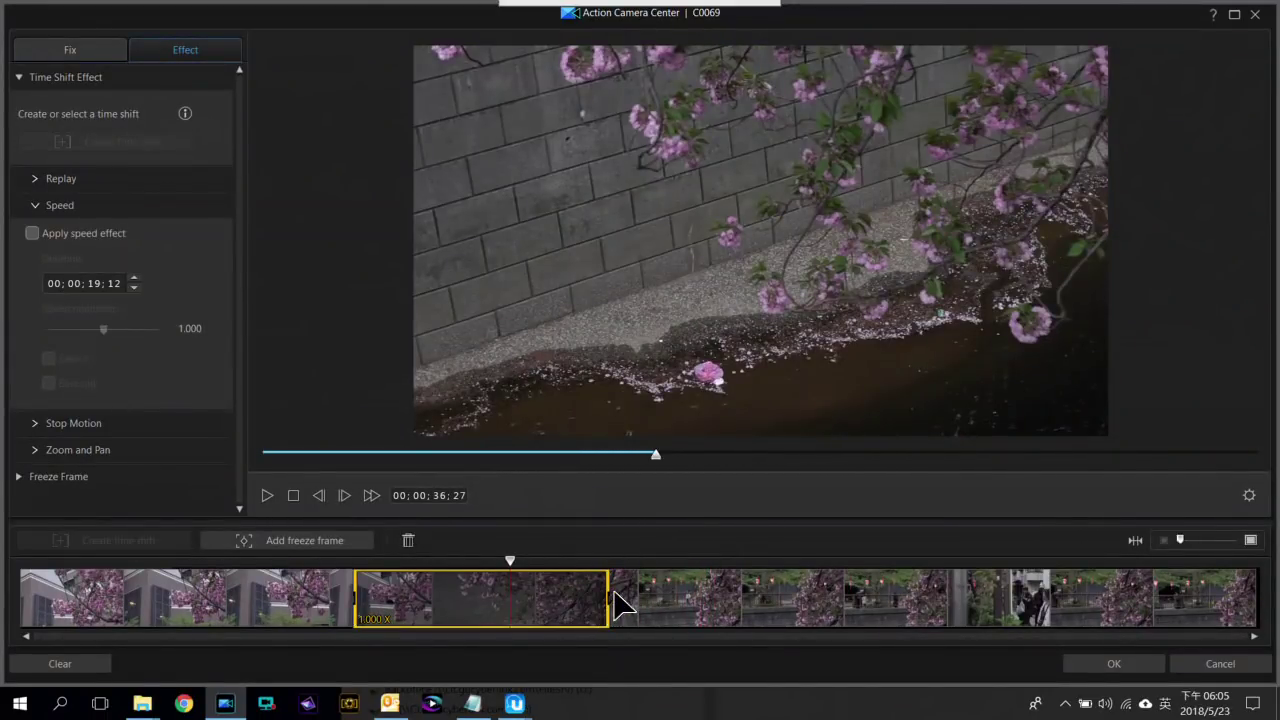
{"action": "left_click_drag", "start_coordinate": [608, 600], "coordinate": [922, 602]}
{"action": "left_click_drag", "start_coordinate": [357, 600], "coordinate": [753, 600]}
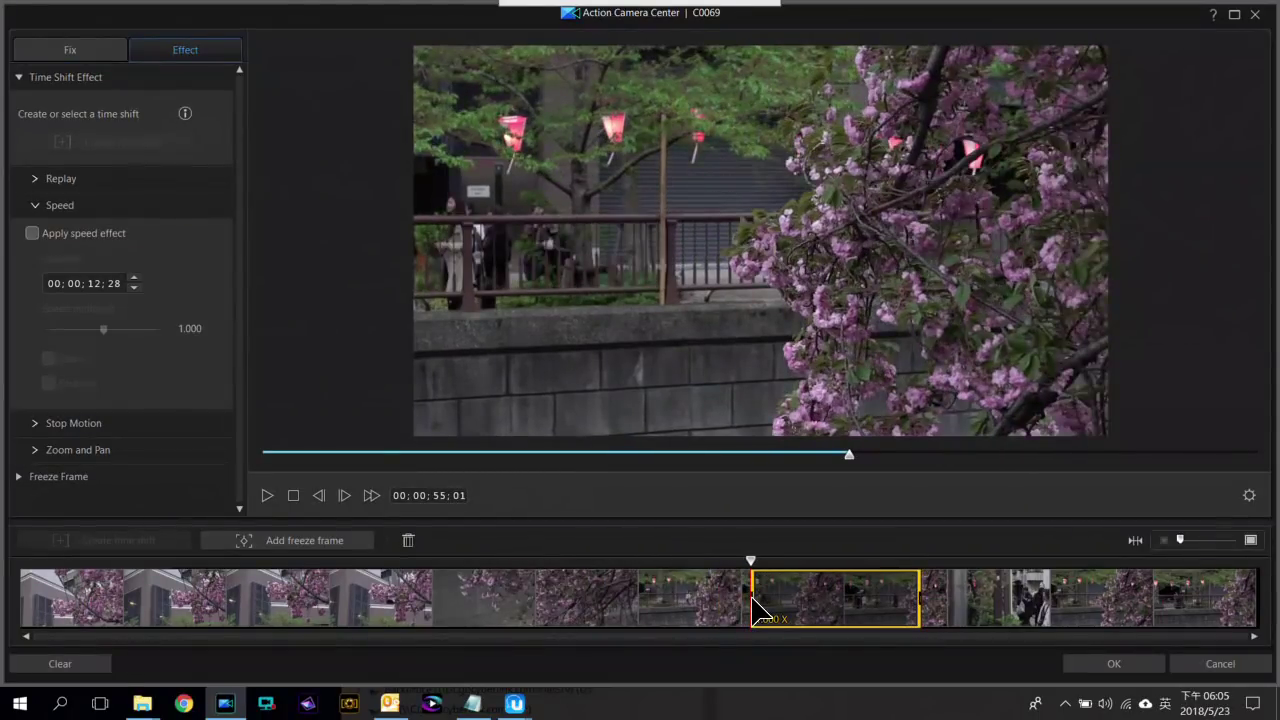
Apply the speed effect to the time shift segment with a 0.200 speed multiplier and both ease in and ease out
{"action": "left_click", "coordinate": [693, 608]}
{"action": "left_click", "coordinate": [795, 605]}
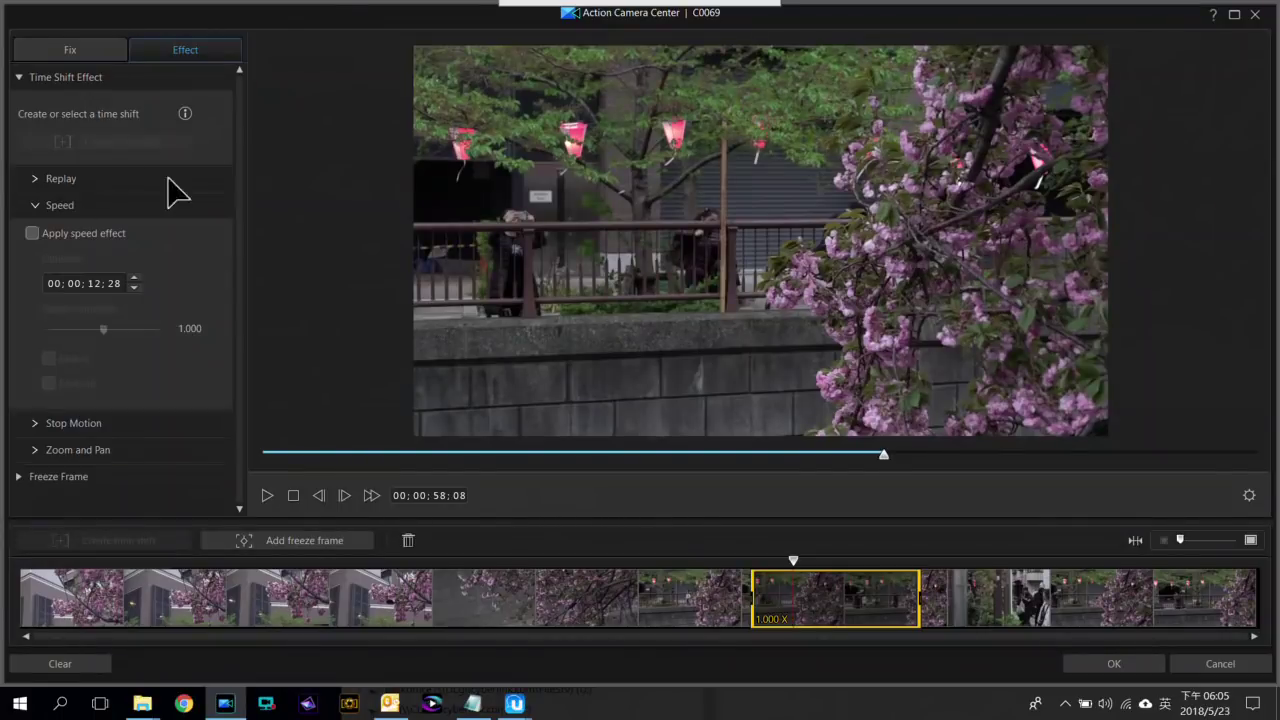
{"action": "left_click", "coordinate": [33, 234]}
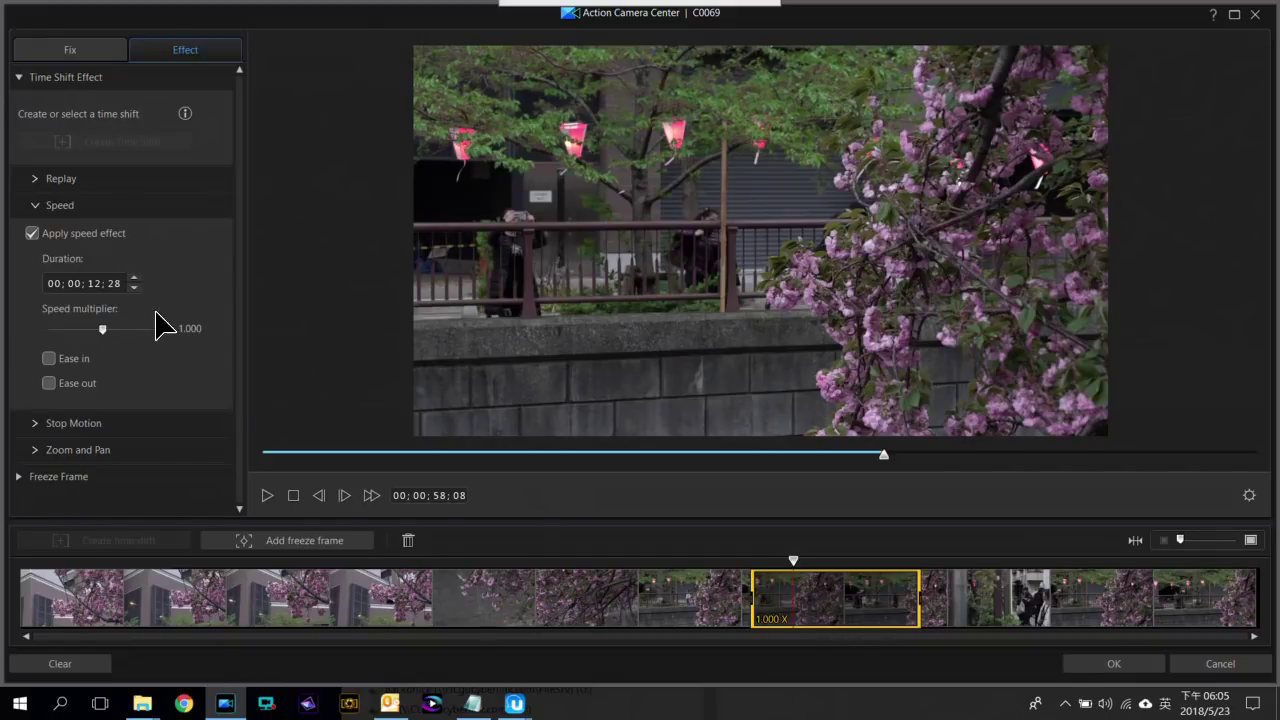
{"action": "left_click", "coordinate": [205, 328]}
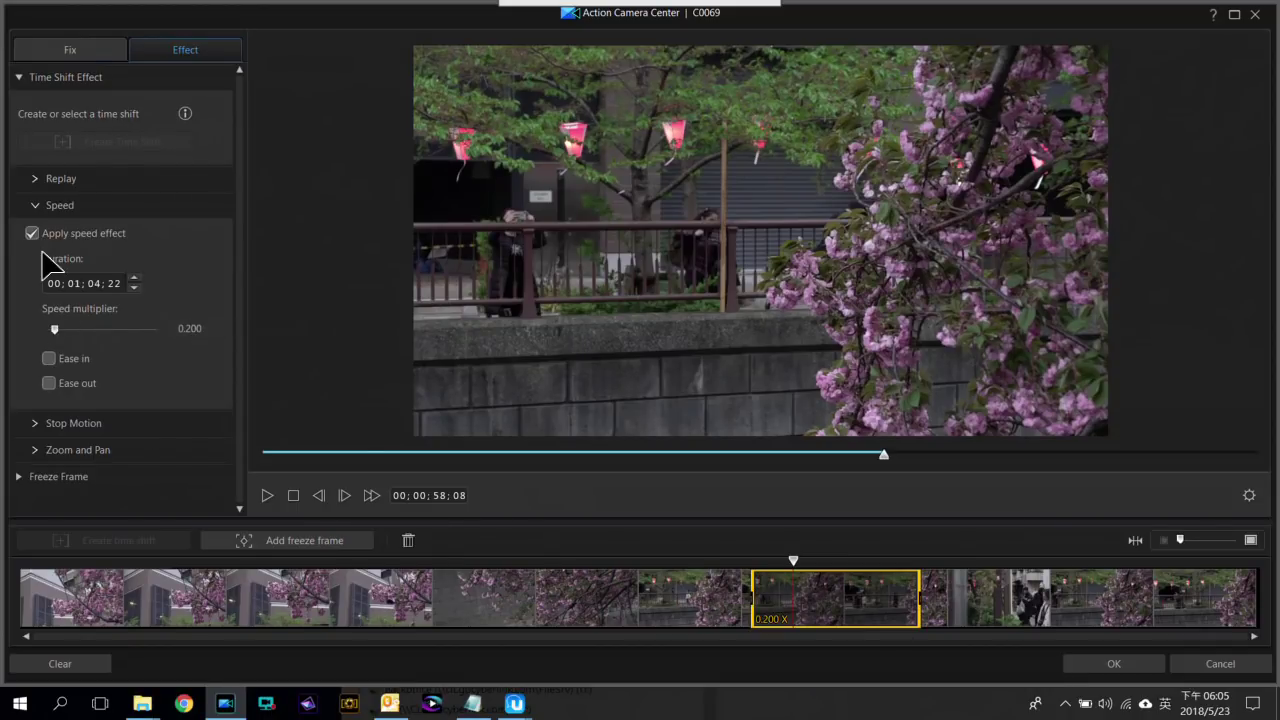
{"action": "left_click", "coordinate": [53, 359]}
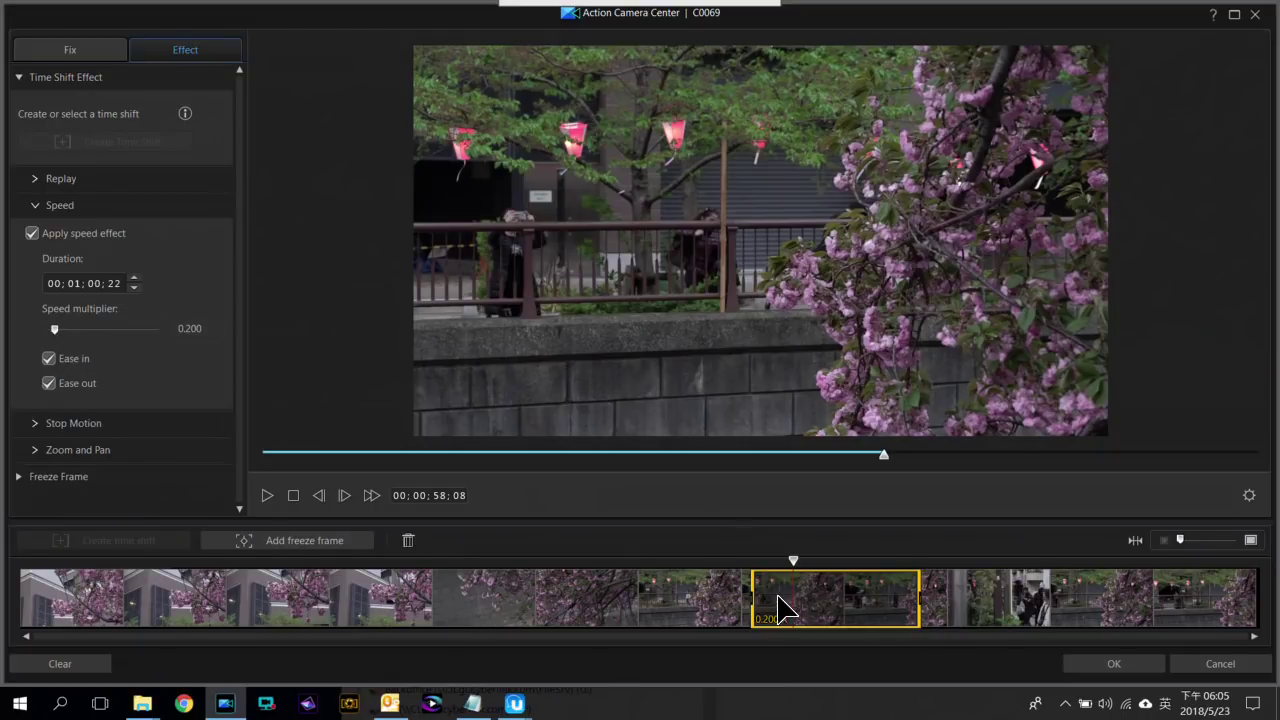
Preview the slow-motion segment from 00;00;54;12, just before its start, and apply the time shift to the C0069 clip
{"action": "left_click", "coordinate": [745, 605]}
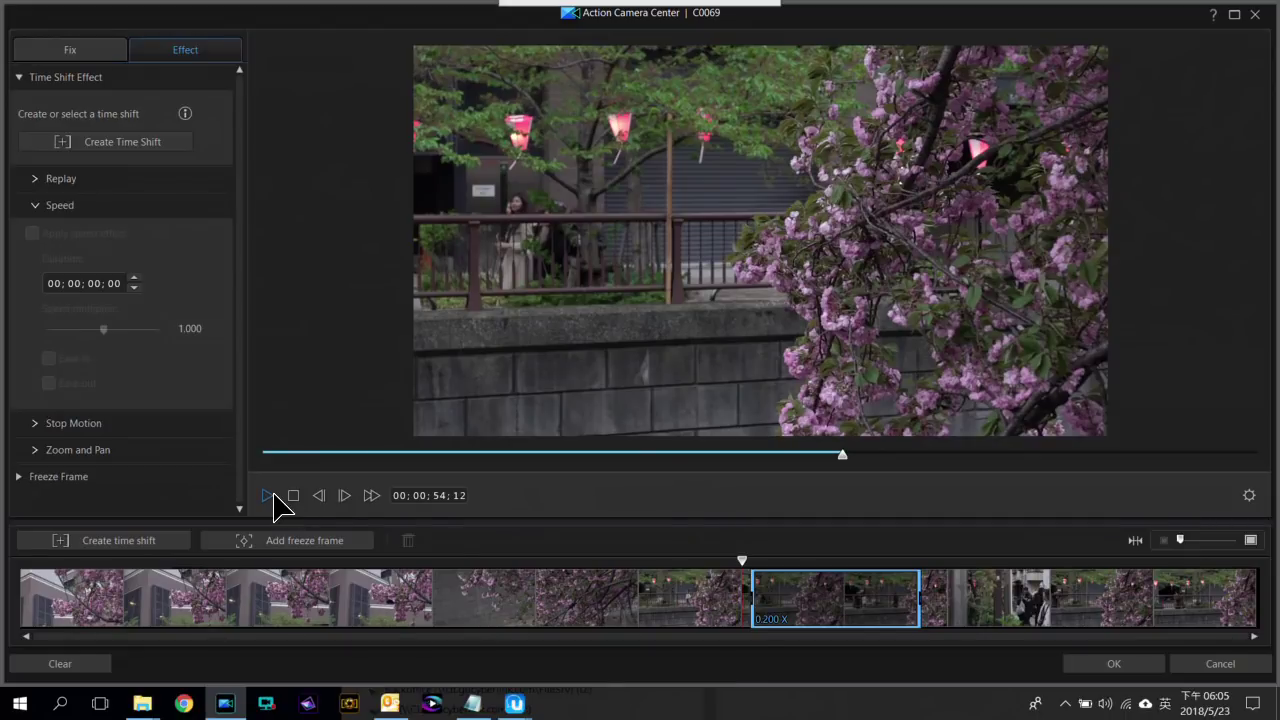
{"action": "left_click", "coordinate": [274, 494]}
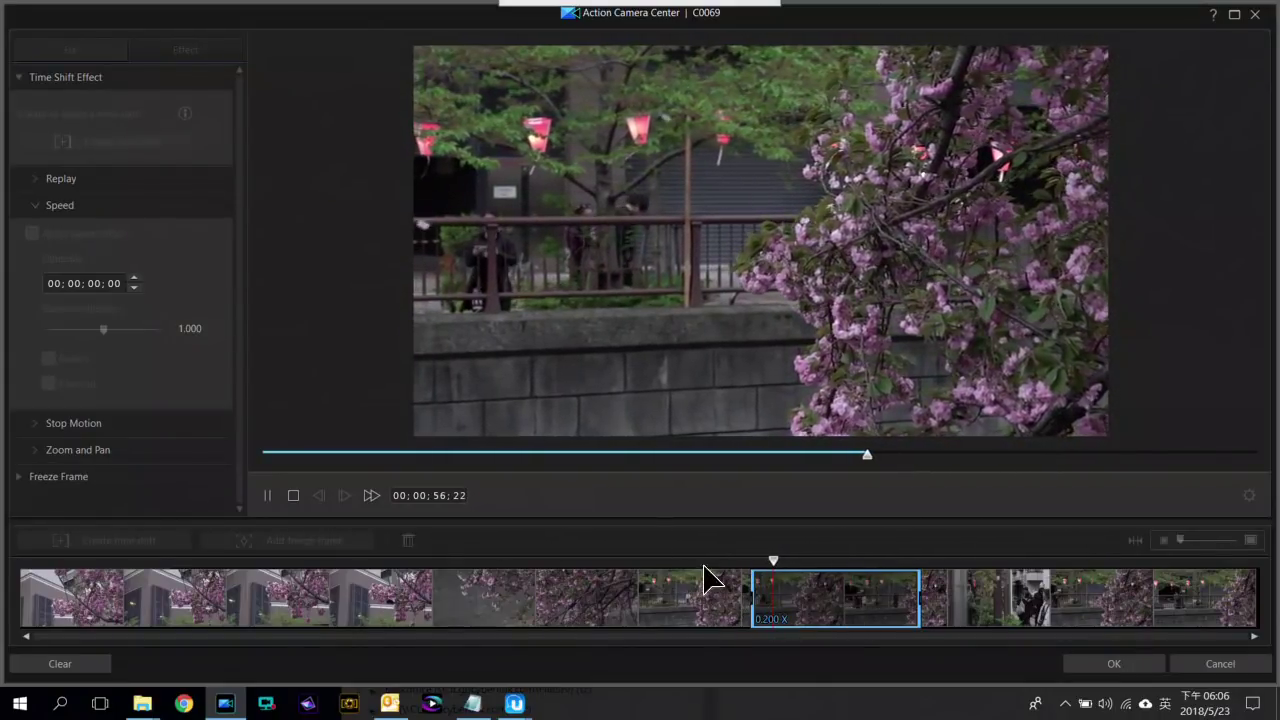
{"action": "left_click", "coordinate": [293, 495]}
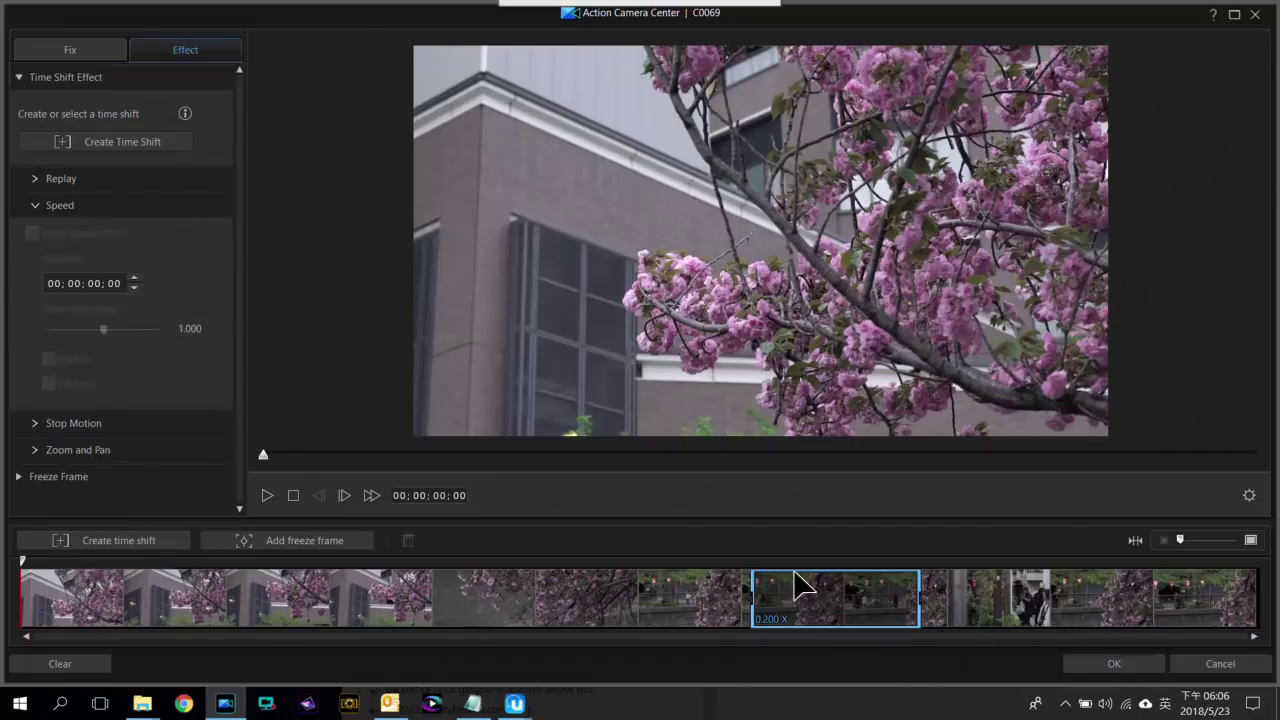
{"action": "left_click", "coordinate": [1113, 663]}
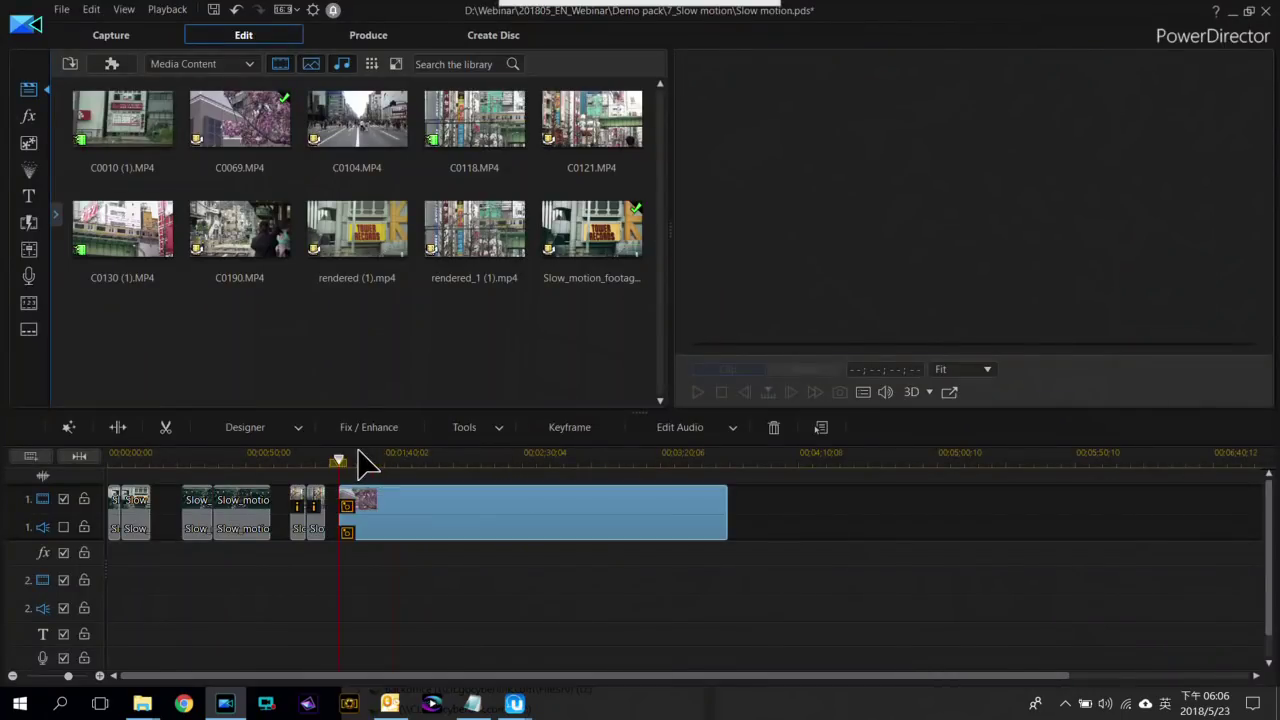
Reopen C0069 in the Action Camera Center and add a second time shift segment from 00;00;45;06, ending shortly before the 0.200x segment
{"action": "left_click_drag", "start_coordinate": [440, 465], "coordinate": [474, 471]}
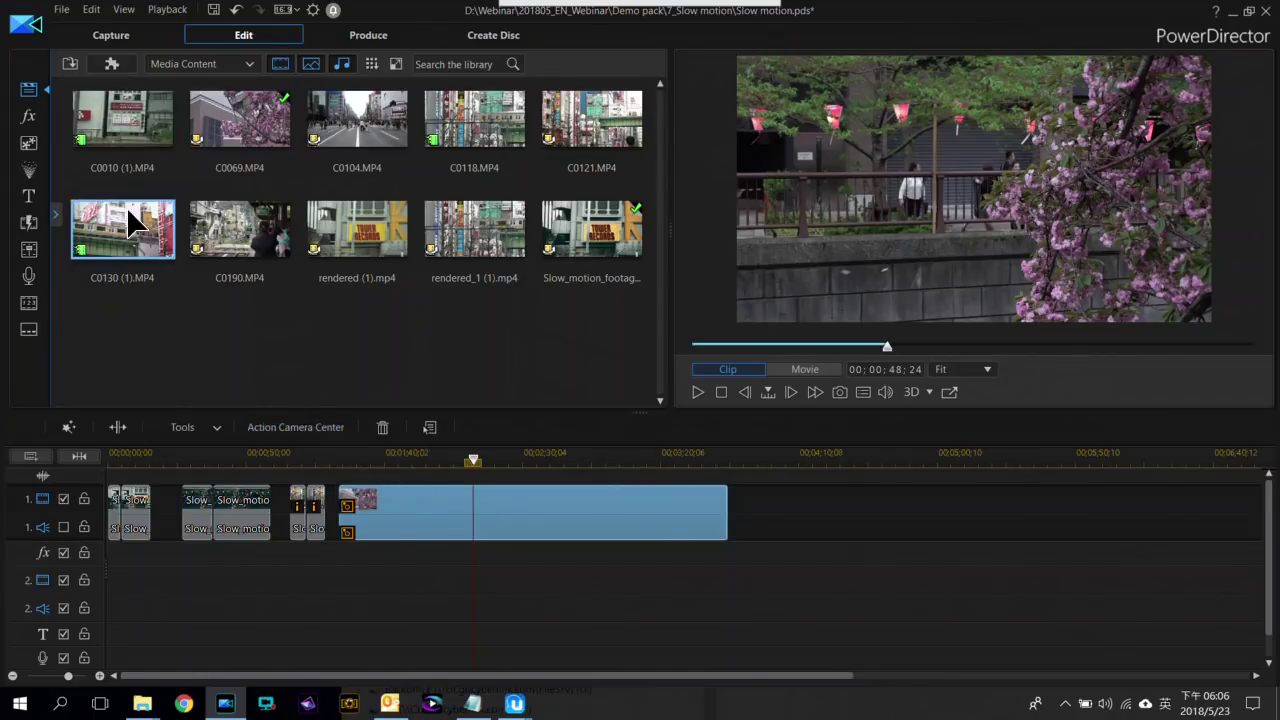
{"action": "left_click", "coordinate": [294, 428]}
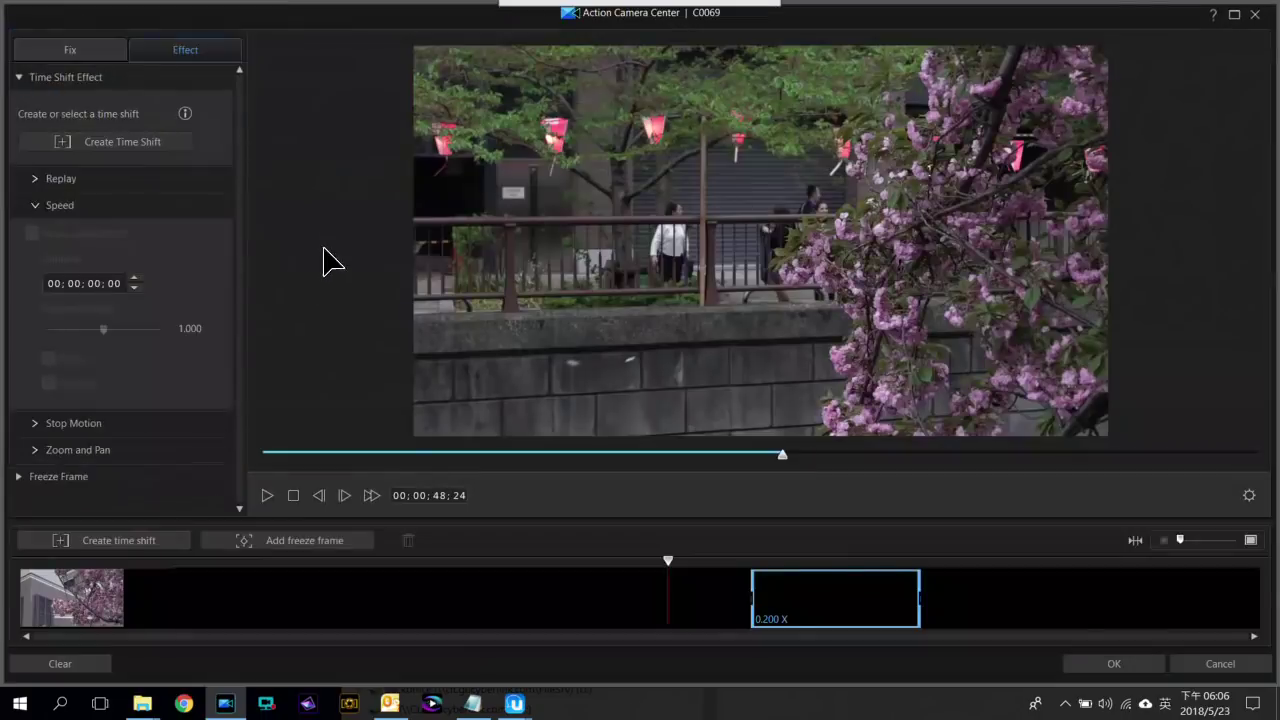
{"action": "left_click", "coordinate": [138, 143]}
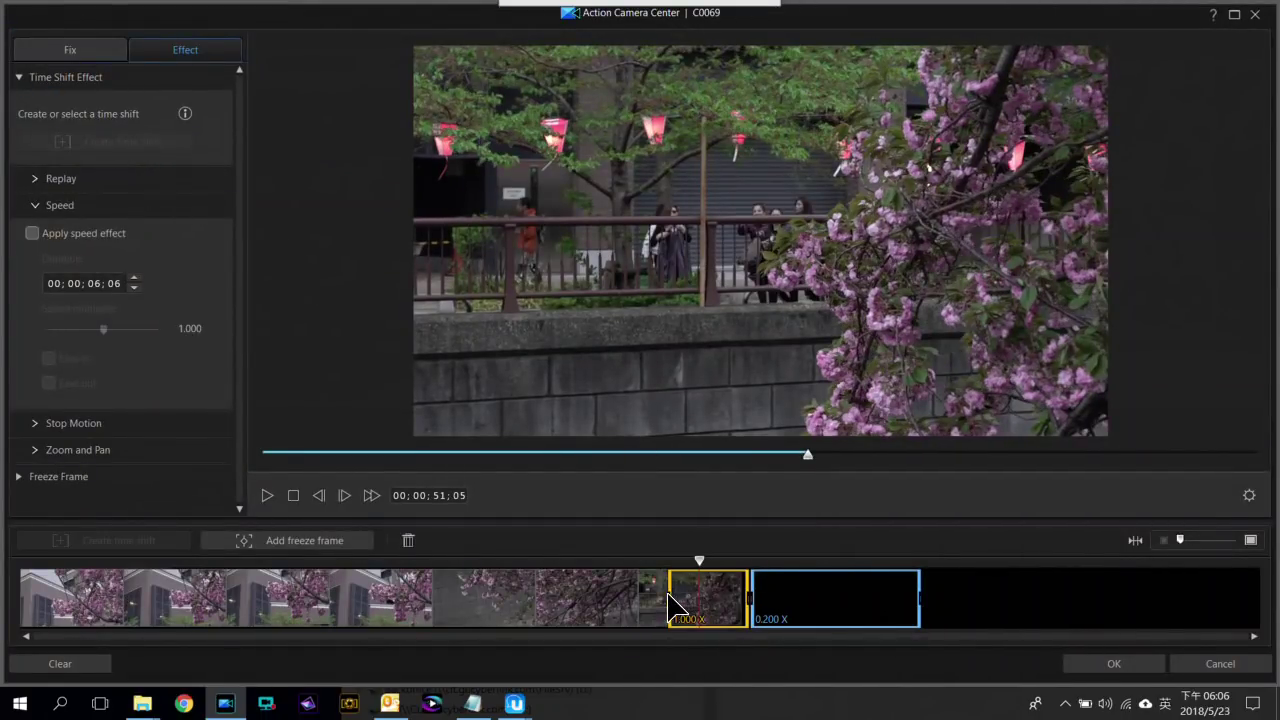
{"action": "left_click_drag", "start_coordinate": [670, 600], "coordinate": [625, 608]}
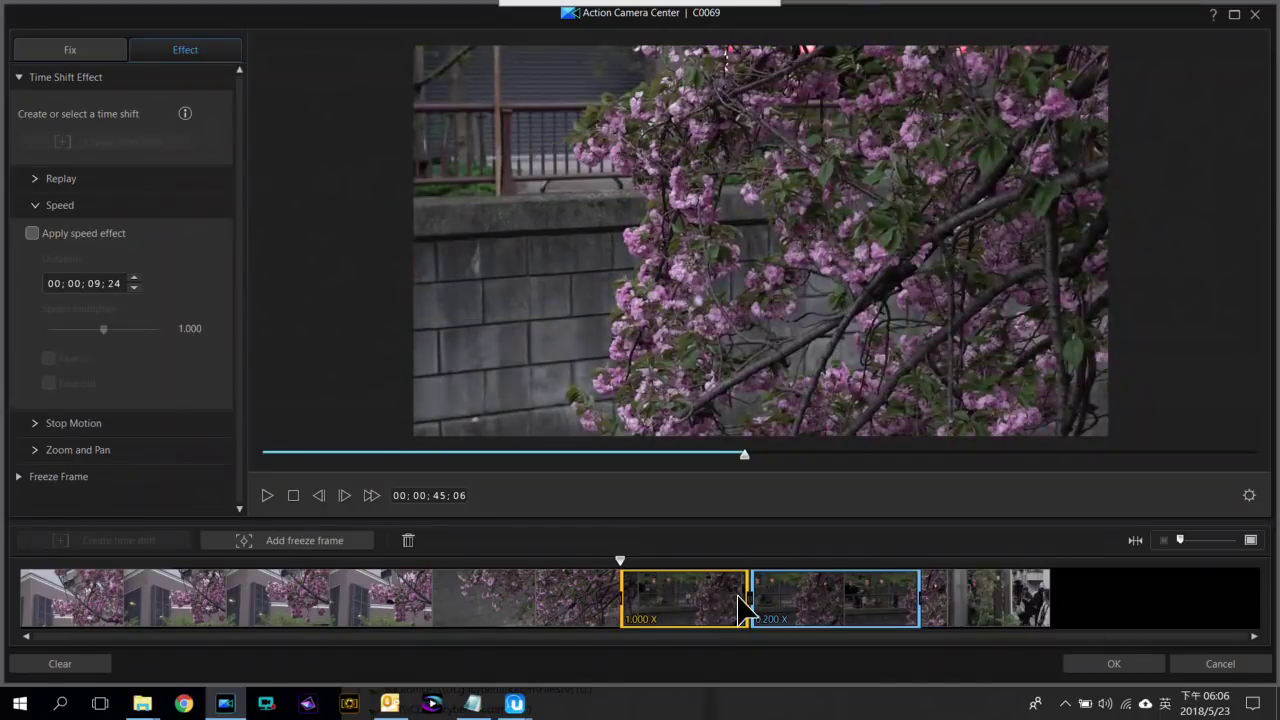
{"action": "left_click_drag", "start_coordinate": [752, 600], "coordinate": [717, 600]}
Check the 0.200x segment's speed settings, preview the transition into it, and save both time shift segments to the clip
{"action": "left_click", "coordinate": [806, 600]}
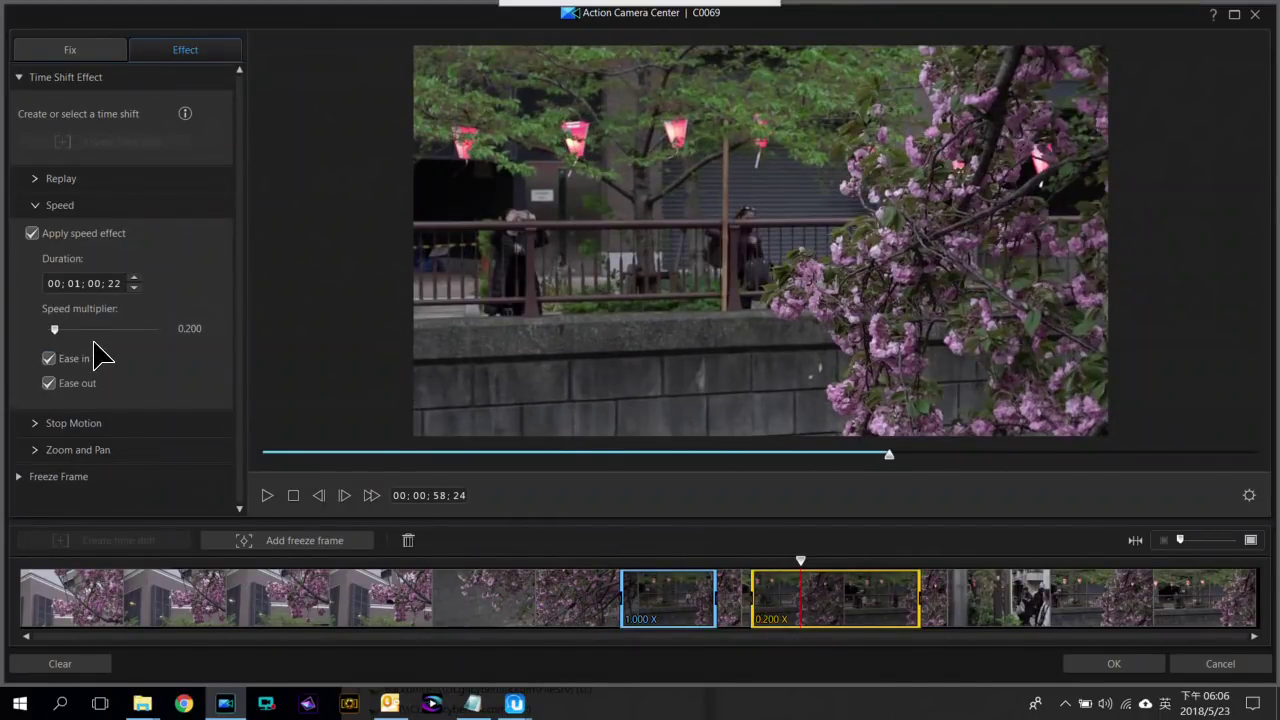
{"action": "left_click", "coordinate": [747, 590]}
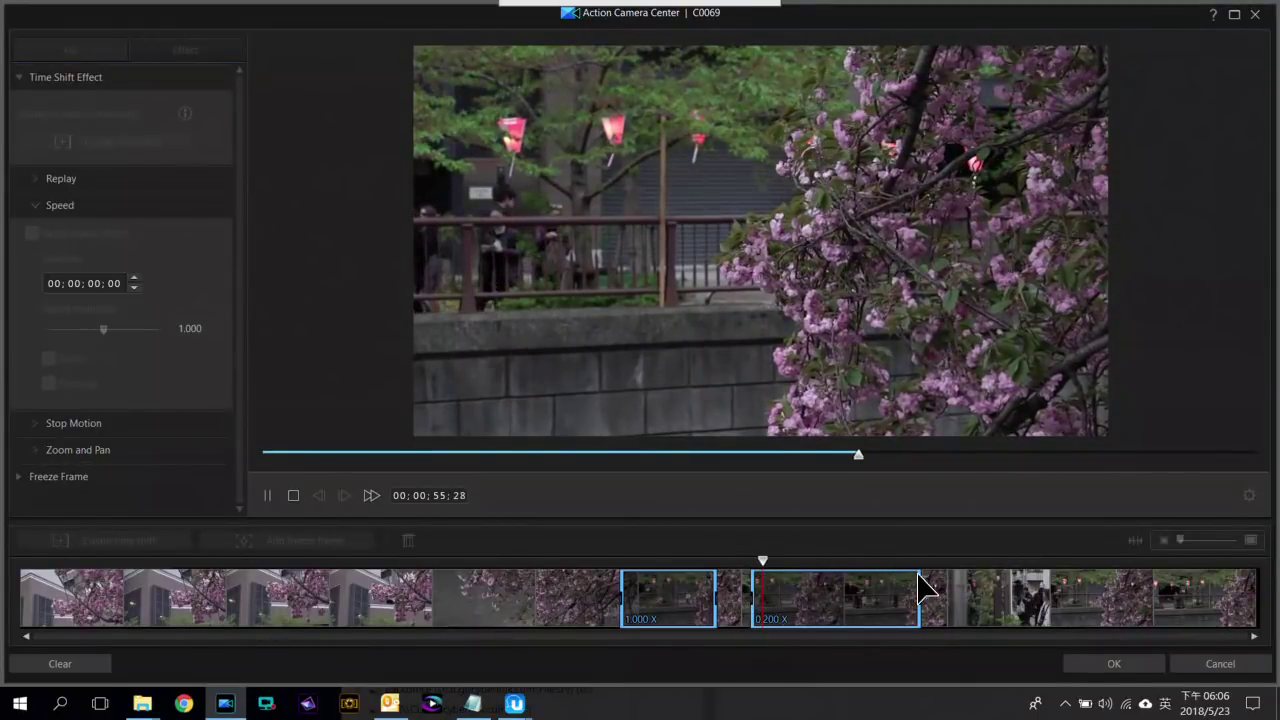
{"action": "left_click", "coordinate": [1118, 665]}
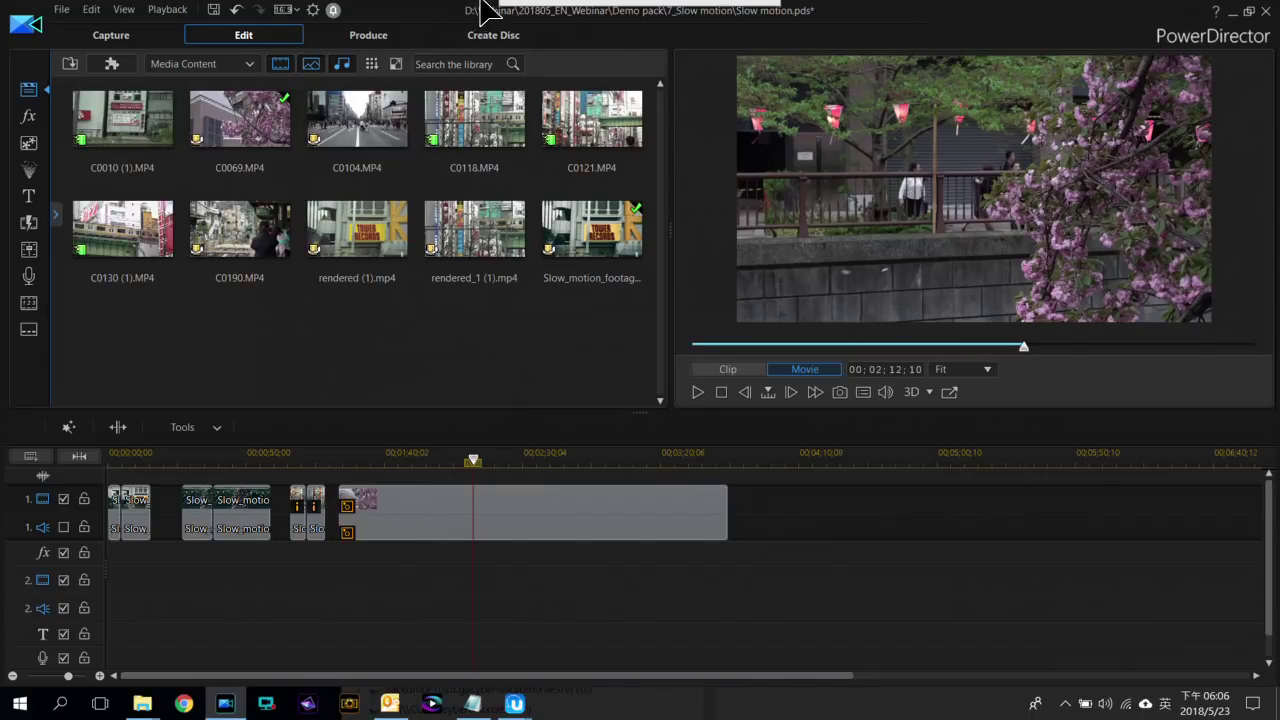
{"action": "mouse_move", "coordinate": [510, 6]}
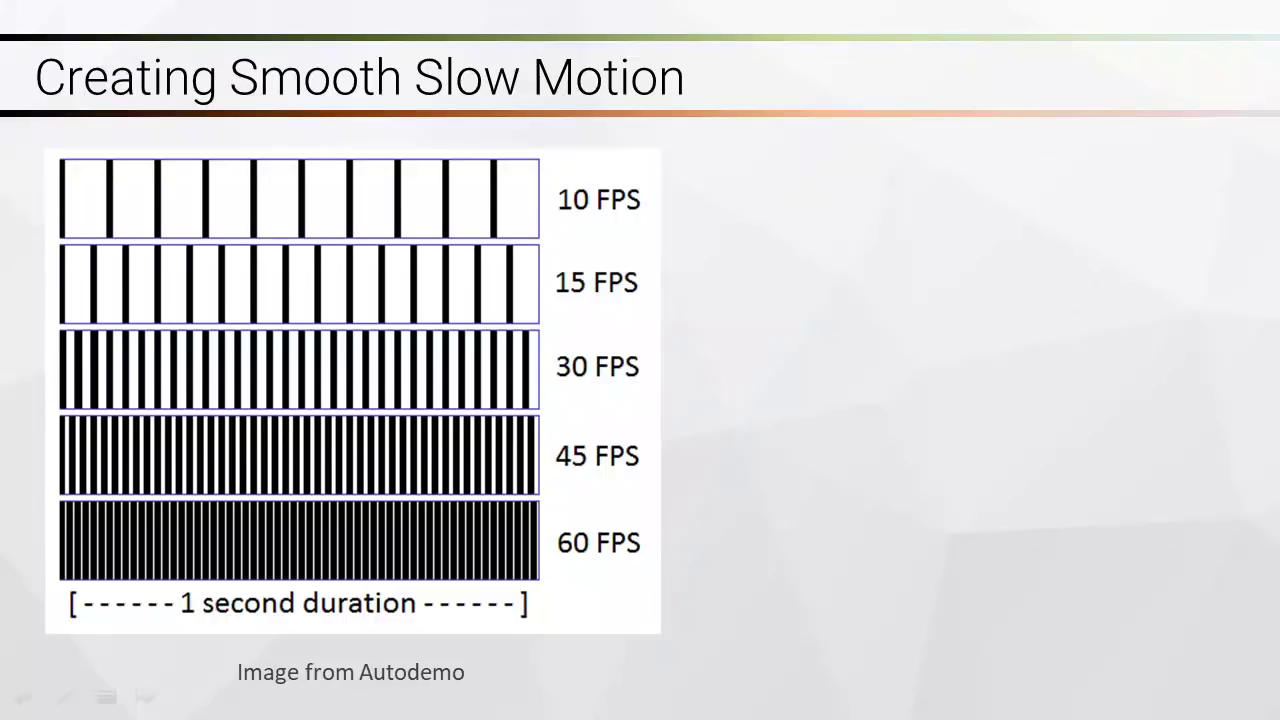